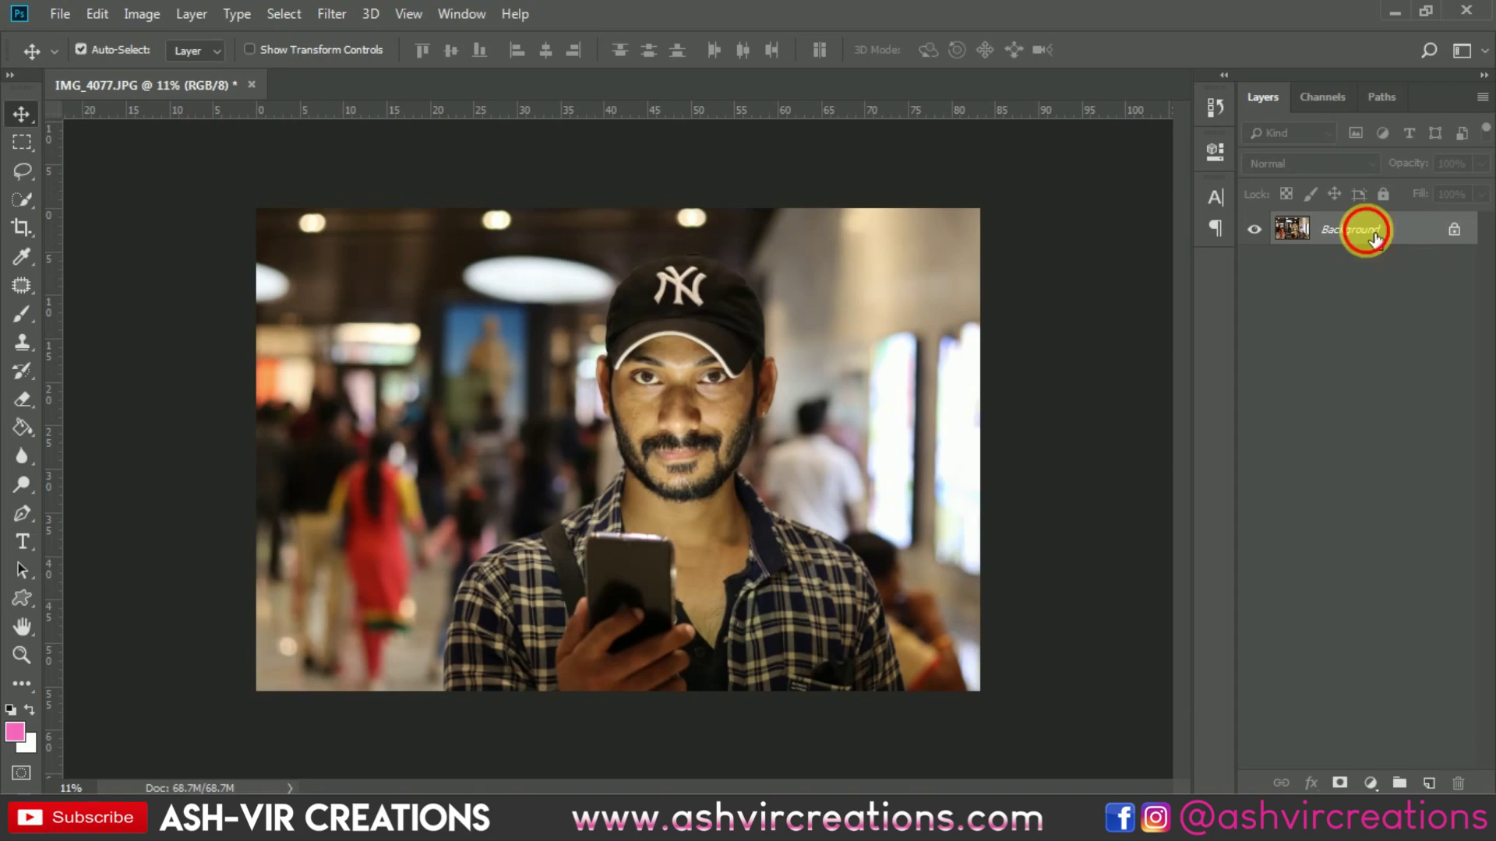
Convert the locked Background into a regular layer and duplicate it as Layer 0 copy
{"action": "double_click", "coordinate": [1374, 235]}
{"action": "left_click", "coordinate": [937, 234]}
{"action": "right_click", "coordinate": [1329, 228]}
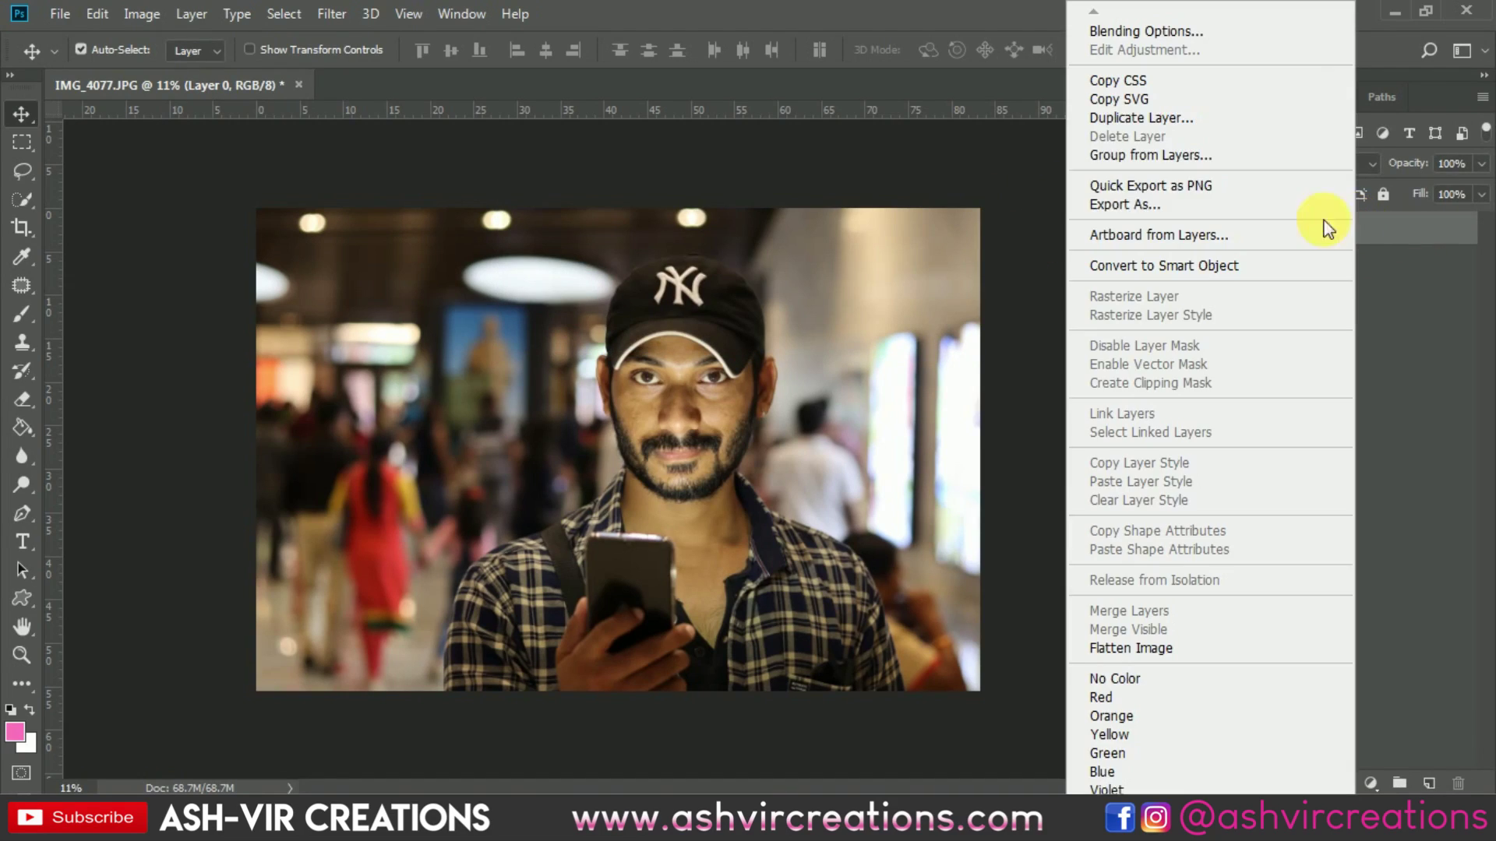
{"action": "left_click", "coordinate": [1122, 119]}
{"action": "left_click", "coordinate": [925, 227]}
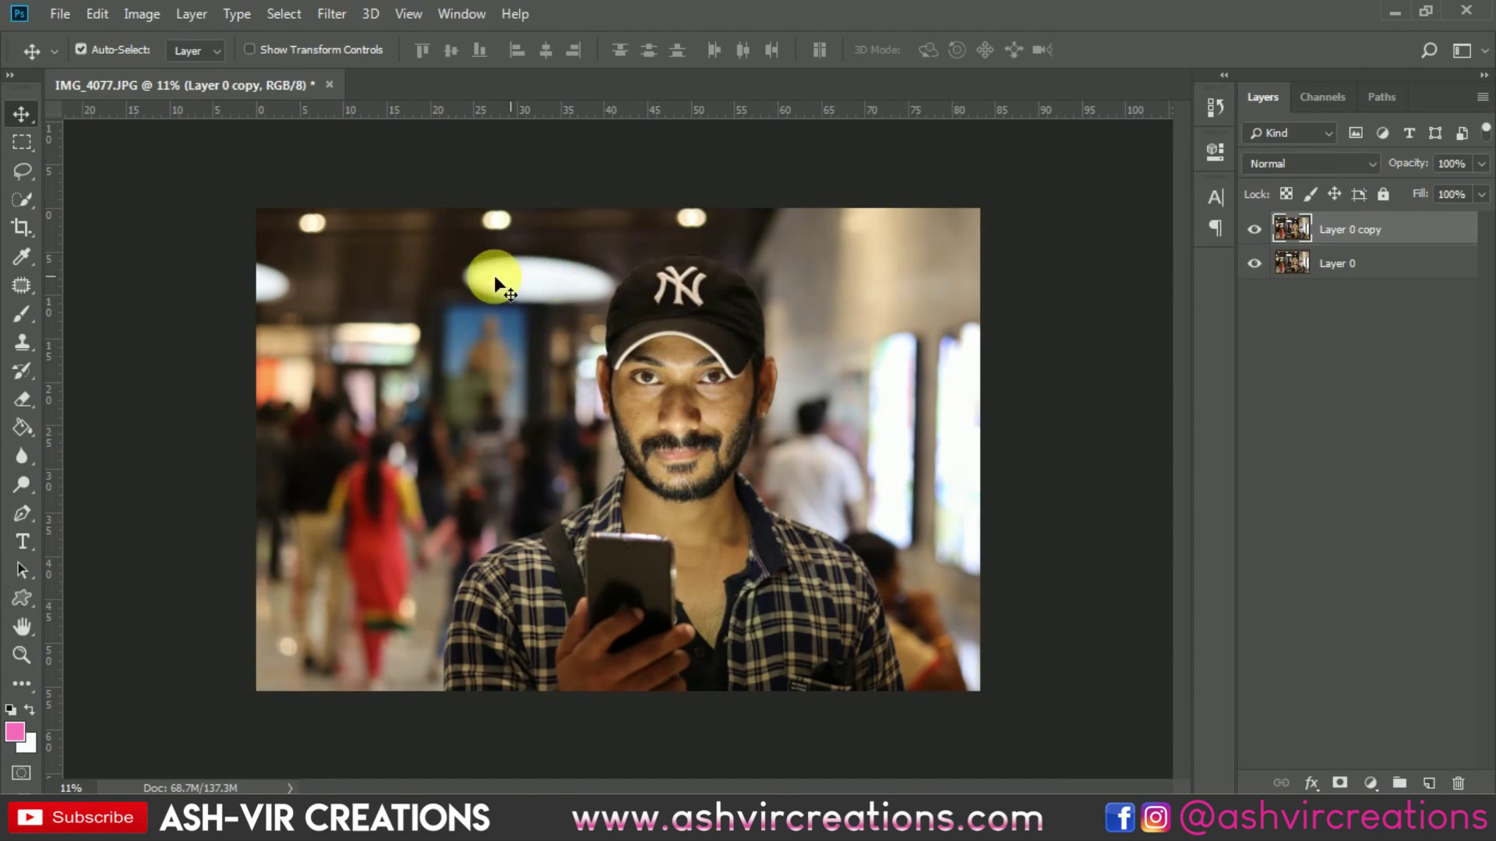
Crop the image to a 4 : 5 (8 : 10) ratio, extending the canvas with empty space above the photo
{"action": "left_click", "coordinate": [21, 227]}
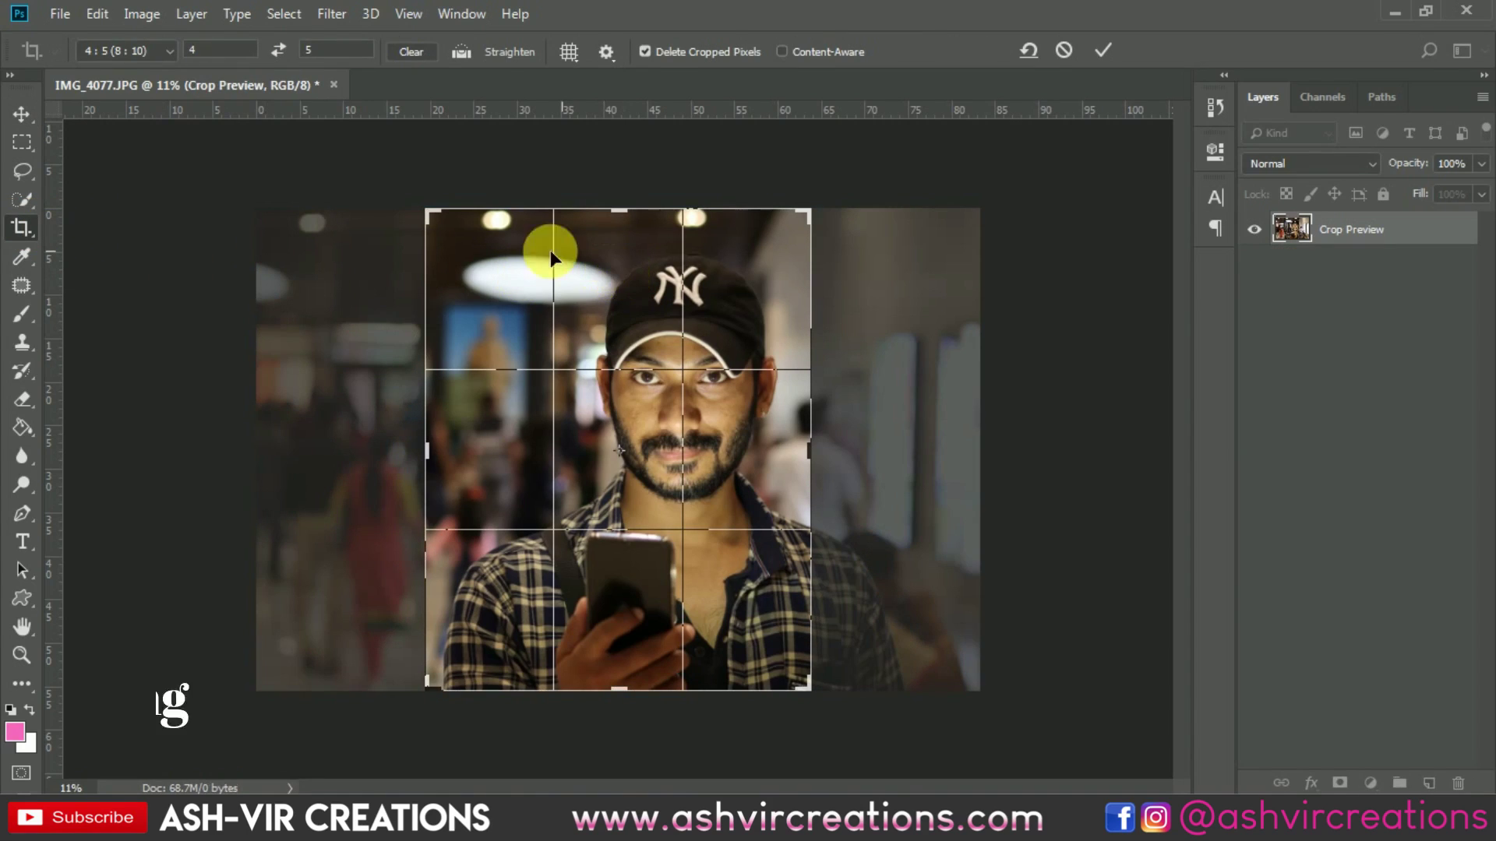
{"action": "left_click", "coordinate": [163, 51]}
{"action": "left_click", "coordinate": [167, 153]}
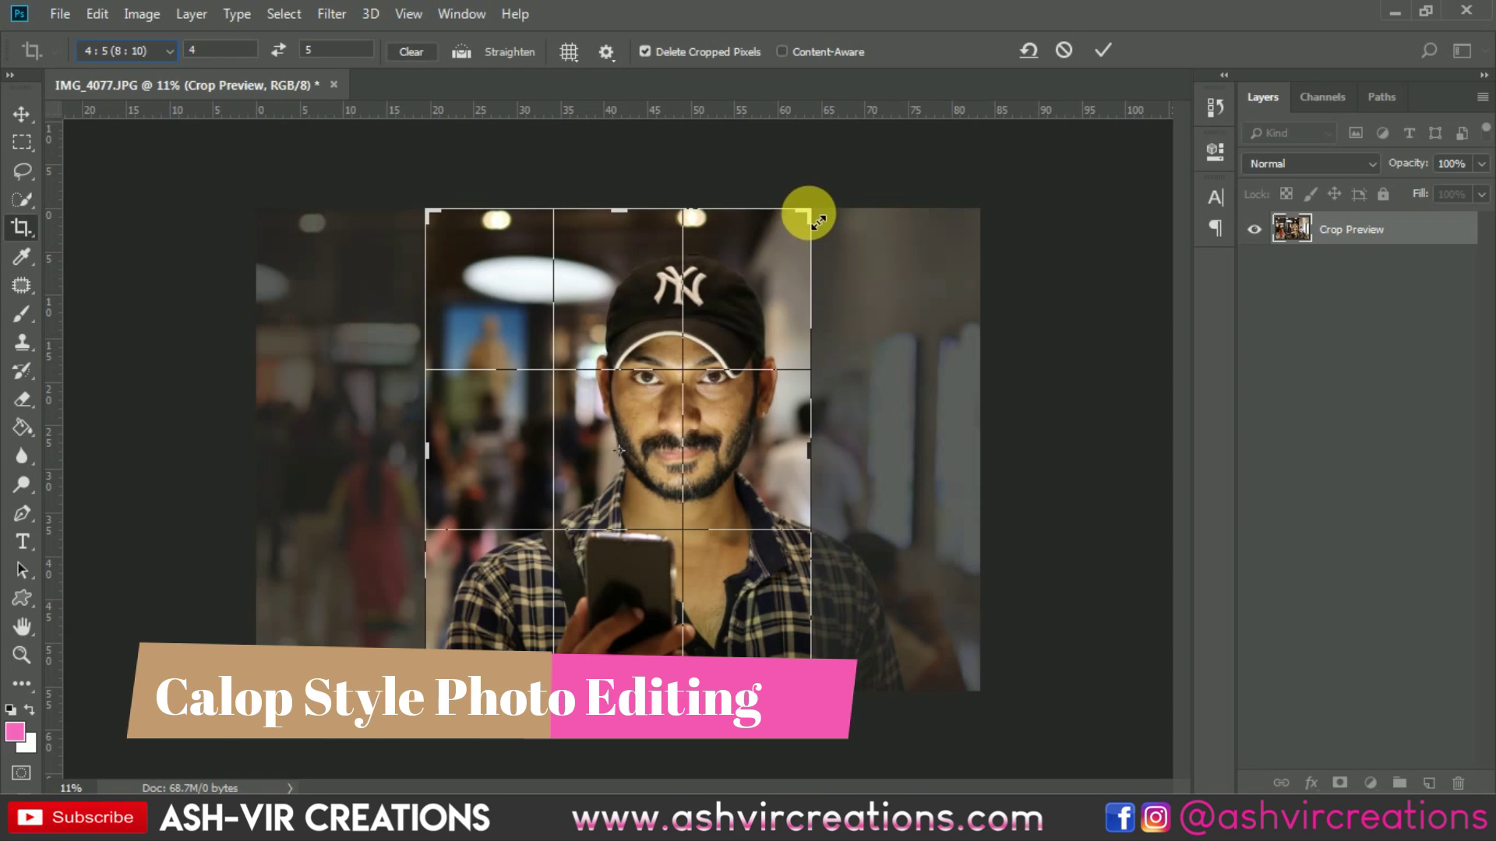
{"action": "left_click_drag", "start_coordinate": [818, 222], "coordinate": [886, 177]}
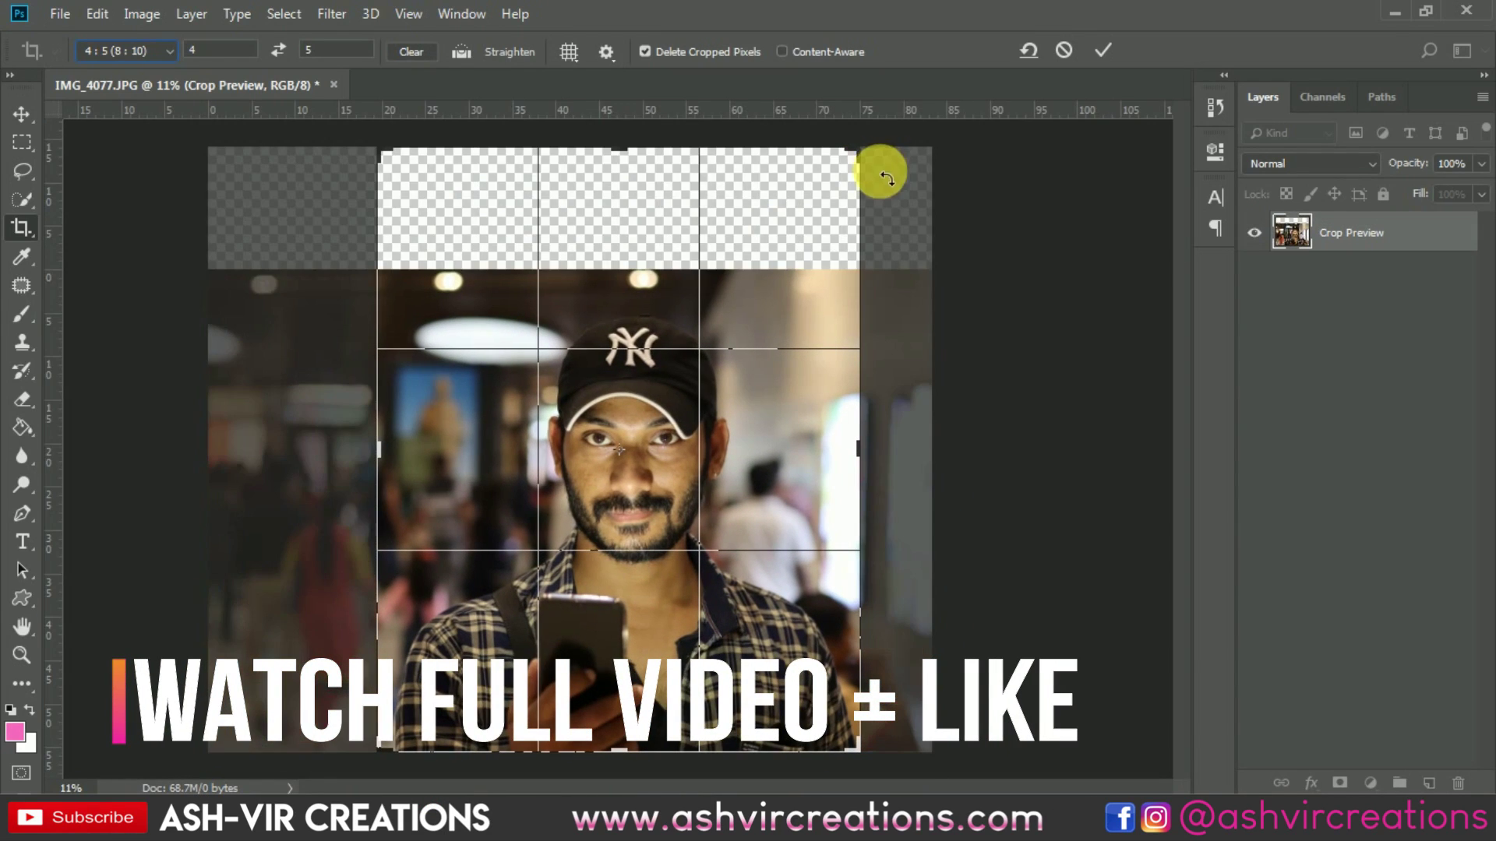
{"action": "left_click", "coordinate": [1113, 42]}
{"action": "scroll", "coordinate": [737, 360], "scroll_direction": "up", "scroll_amount": 1}
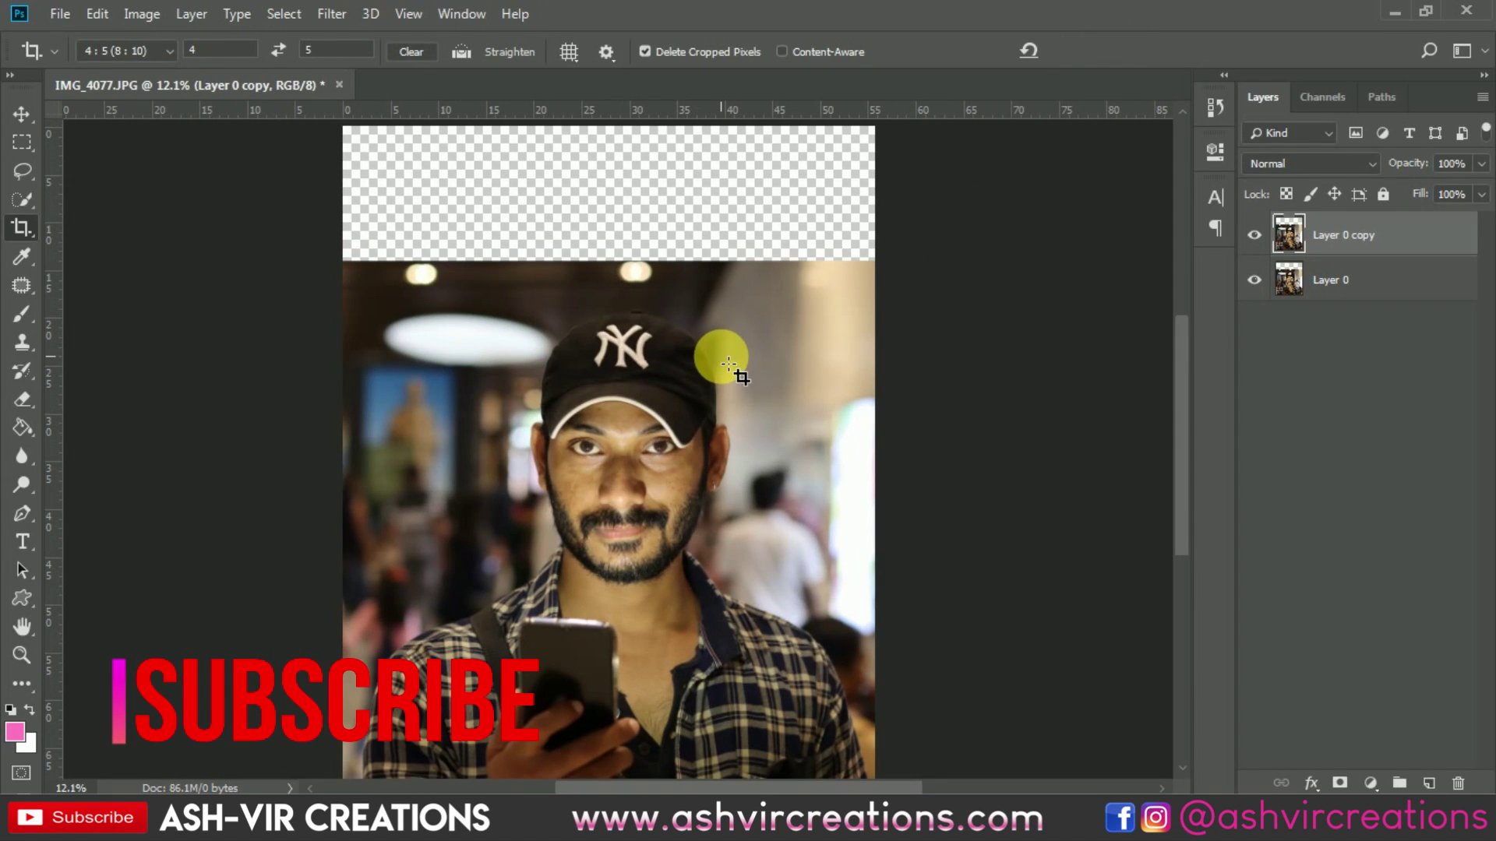
{"action": "key", "text": "v"}
{"action": "scroll", "coordinate": [697, 418], "scroll_direction": "up", "scroll_amount": 1}
{"action": "scroll", "coordinate": [811, 260], "scroll_direction": "up", "scroll_amount": 1}
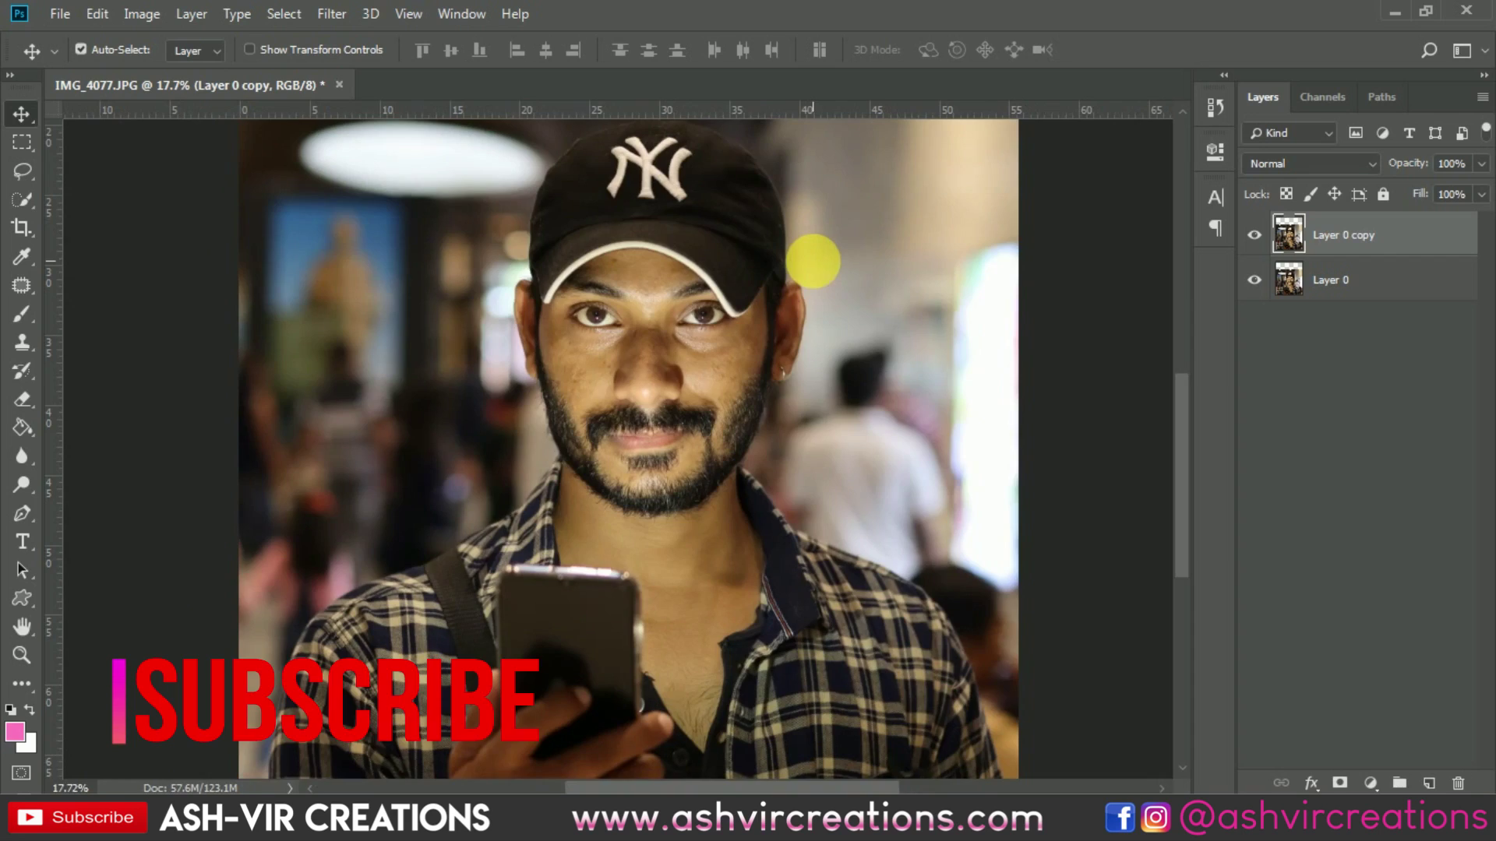
{"action": "key", "text": "ctrl+0"}
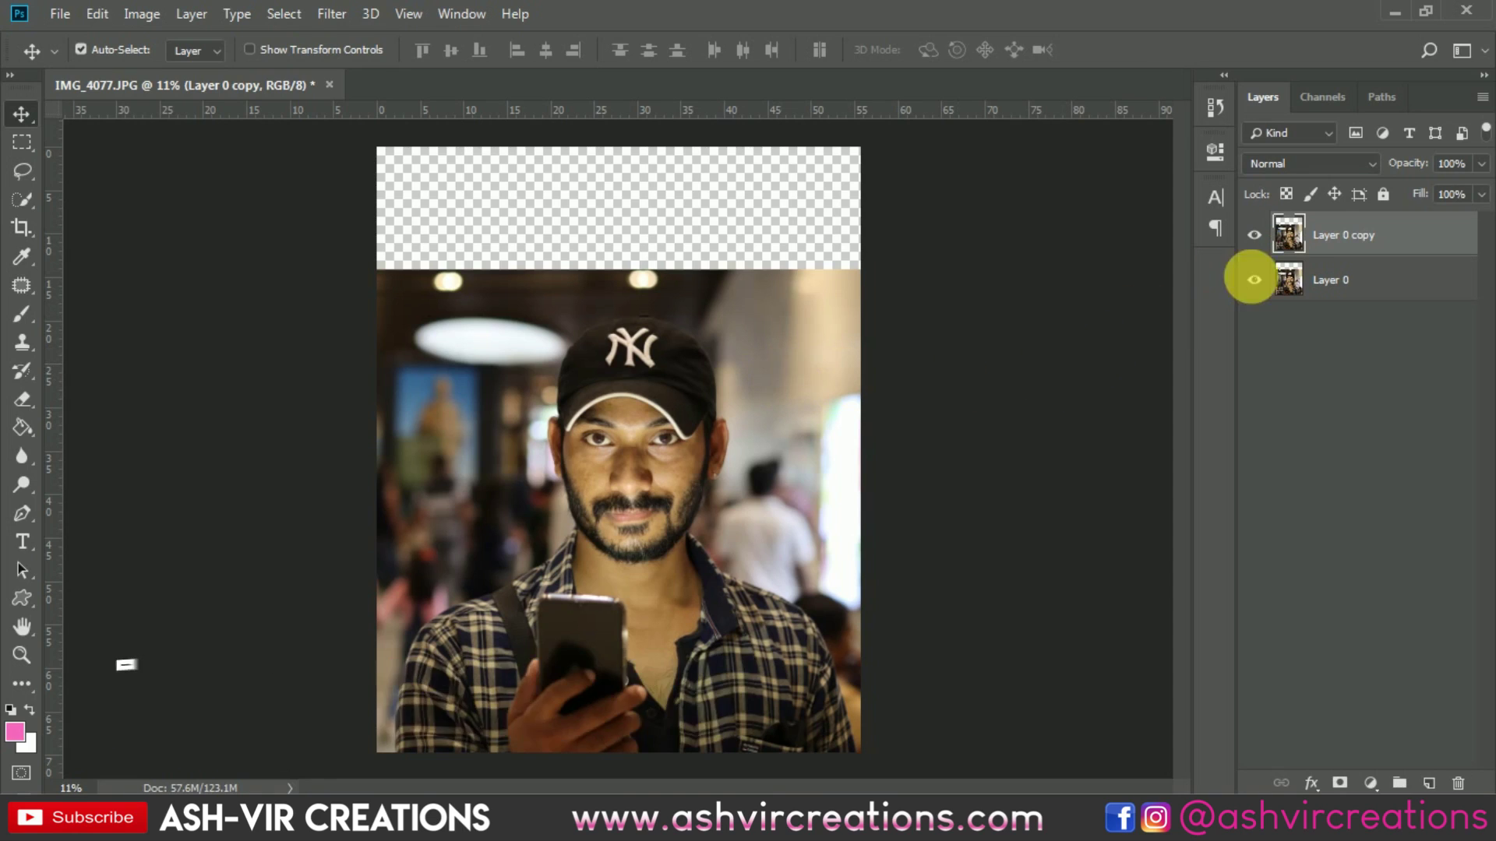
Start selecting the man's face and cap on Layer 0 copy with the Quick Selection tool, enlarging the brush to 1000
{"action": "left_click", "coordinate": [22, 199]}
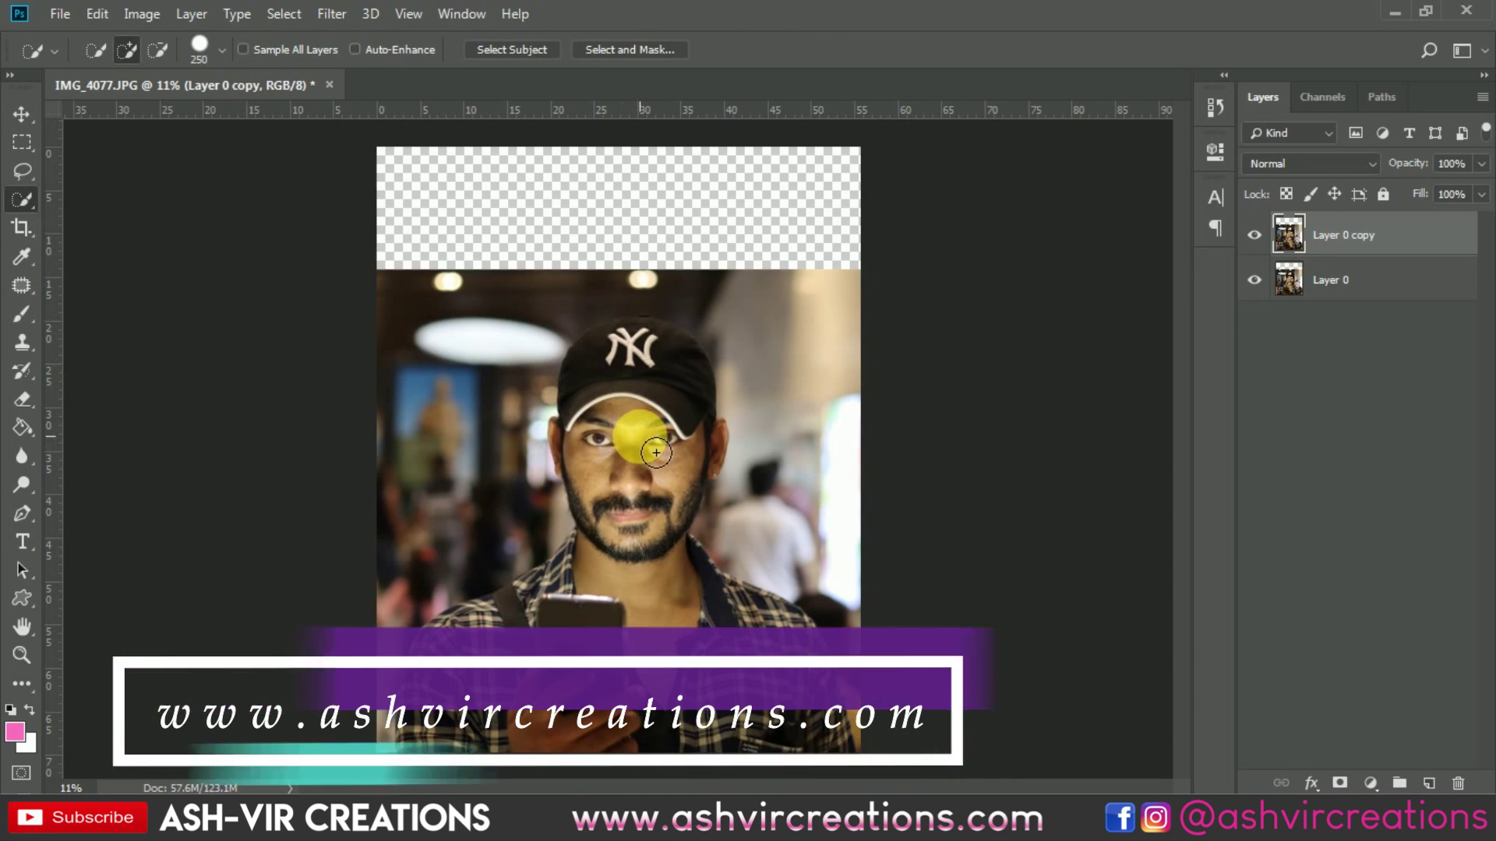
{"action": "mouse_move", "coordinate": [653, 447]}
{"action": "left_mouse_down"}
{"action": "mouse_move", "coordinate": [631, 427]}
{"action": "mouse_move", "coordinate": [712, 458]}
{"action": "left_mouse_up"}
{"action": "key", "text": "bracketright"}
{"action": "key", "text": "bracketright"}
{"action": "key", "text": "bracketright"}
{"action": "key", "text": "bracketright"}
{"action": "key", "text": "bracketright"}
{"action": "key", "text": "bracketright"}
{"action": "key", "text": "bracketright"}
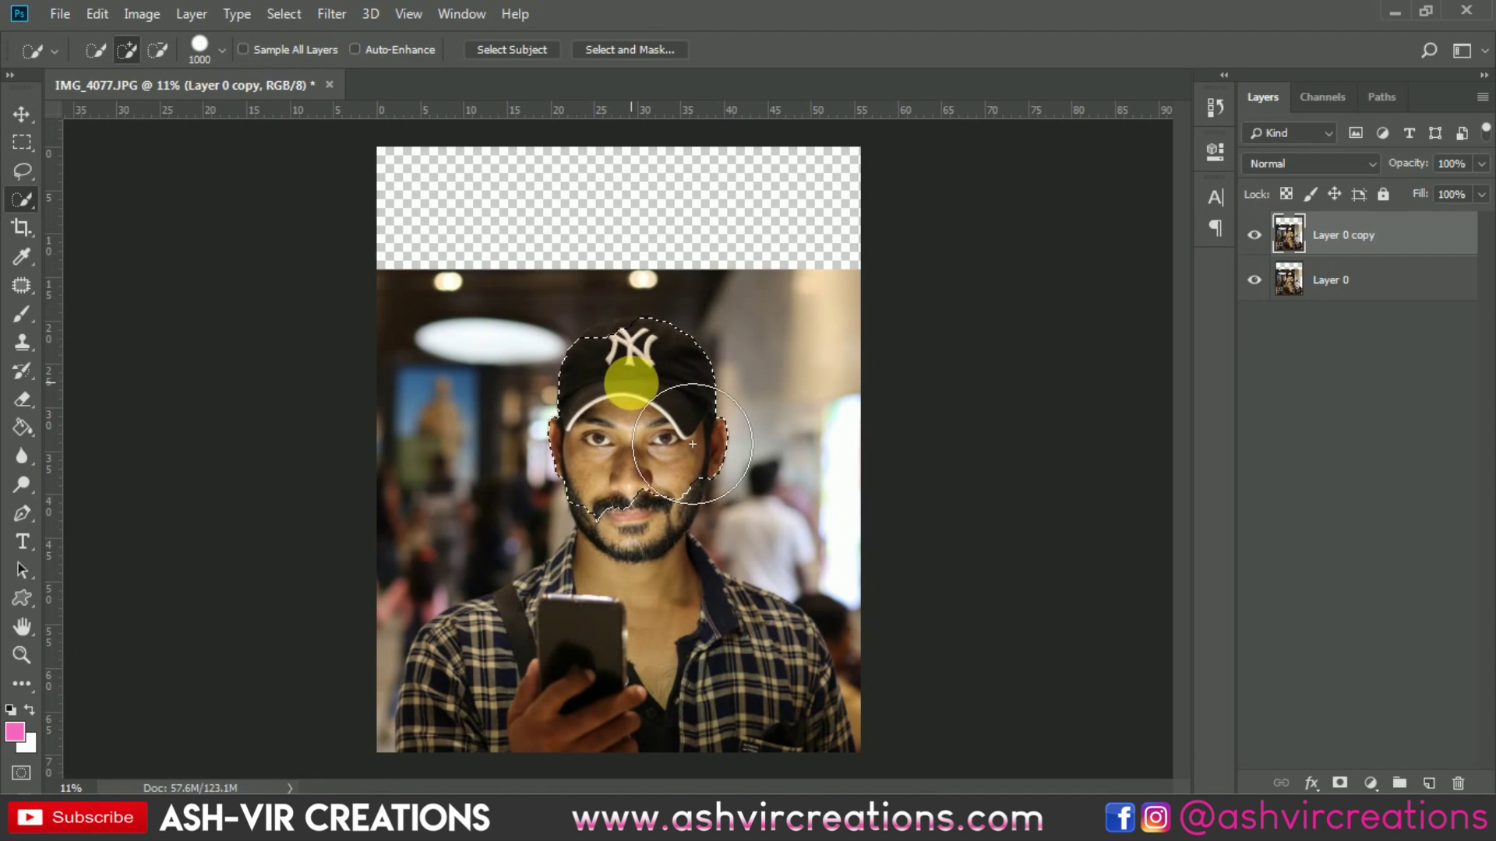
Extend the quick selection over the rest of the head, including the beard and ears, reducing the brush to 800
{"action": "scroll", "coordinate": [694, 424], "scroll_direction": "up", "scroll_amount": 3}
{"action": "mouse_move", "coordinate": [737, 506]}
{"action": "left_mouse_down"}
{"action": "mouse_move", "coordinate": [611, 434]}
{"action": "mouse_move", "coordinate": [617, 475]}
{"action": "mouse_move", "coordinate": [658, 517]}
{"action": "mouse_move", "coordinate": [633, 516]}
{"action": "left_mouse_up"}
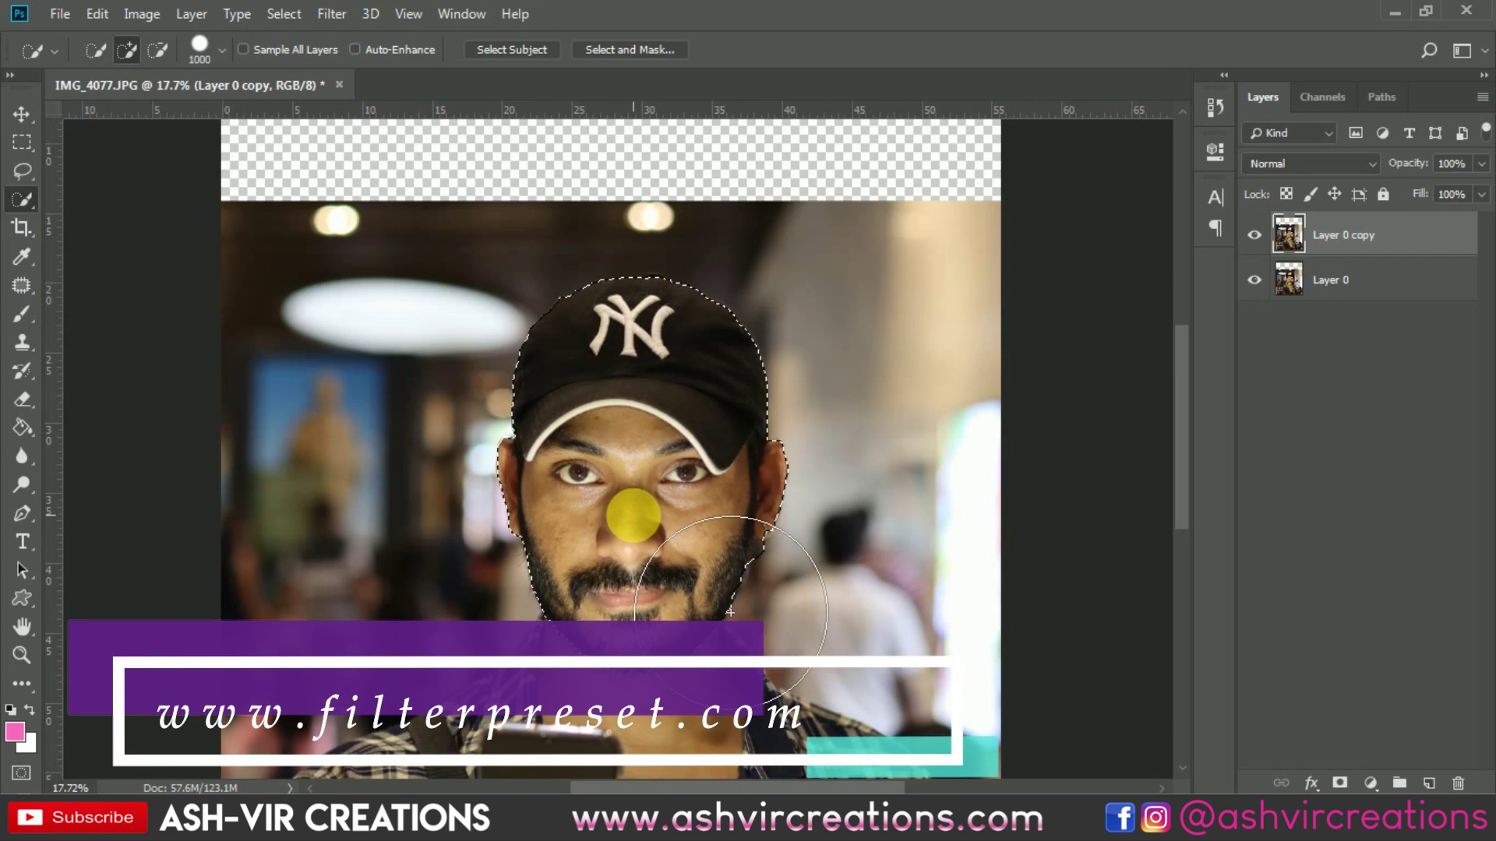
{"action": "key", "text": "bracketleft"}
{"action": "key", "text": "bracketleft"}
{"action": "mouse_move", "coordinate": [767, 566]}
{"action": "left_mouse_down"}
{"action": "mouse_move", "coordinate": [781, 572]}
{"action": "mouse_move", "coordinate": [747, 554]}
{"action": "mouse_move", "coordinate": [732, 480]}
{"action": "left_mouse_up"}
Try to extend the quick selection to the cap's upper edge with a 400 brush
{"action": "scroll", "coordinate": [732, 479], "scroll_direction": "up", "scroll_amount": 5}
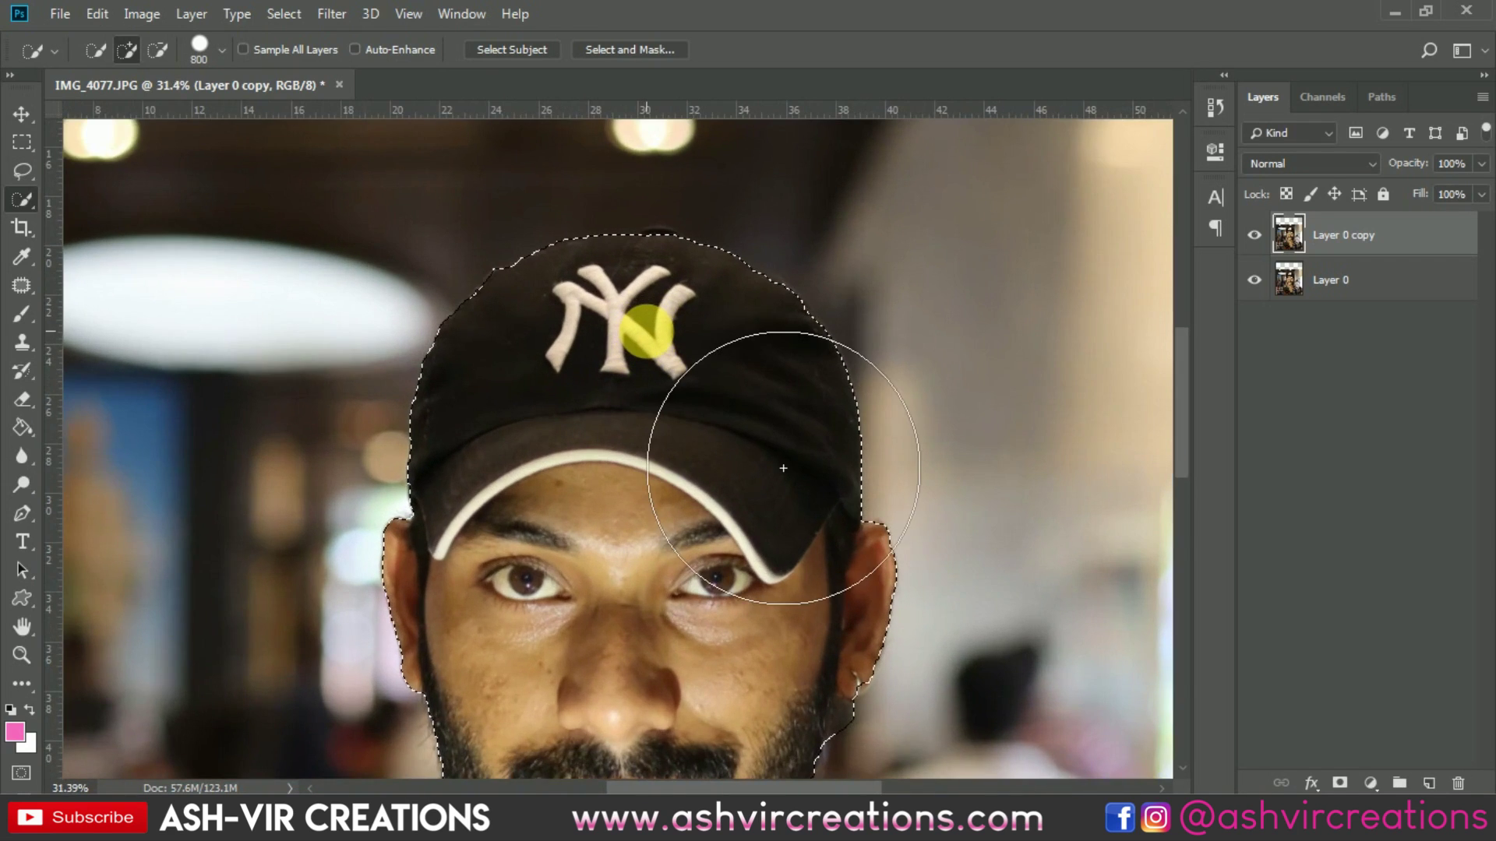
{"action": "key", "text": "bracketleft"}
{"action": "key", "text": "bracketleft"}
{"action": "key", "text": "bracketleft"}
{"action": "key", "text": "bracketleft"}
{"action": "key", "text": "bracketleft"}
{"action": "mouse_move", "coordinate": [599, 487]}
{"action": "left_mouse_down"}
{"action": "mouse_move", "coordinate": [575, 445]}
{"action": "mouse_move", "coordinate": [613, 447]}
{"action": "left_mouse_up"}
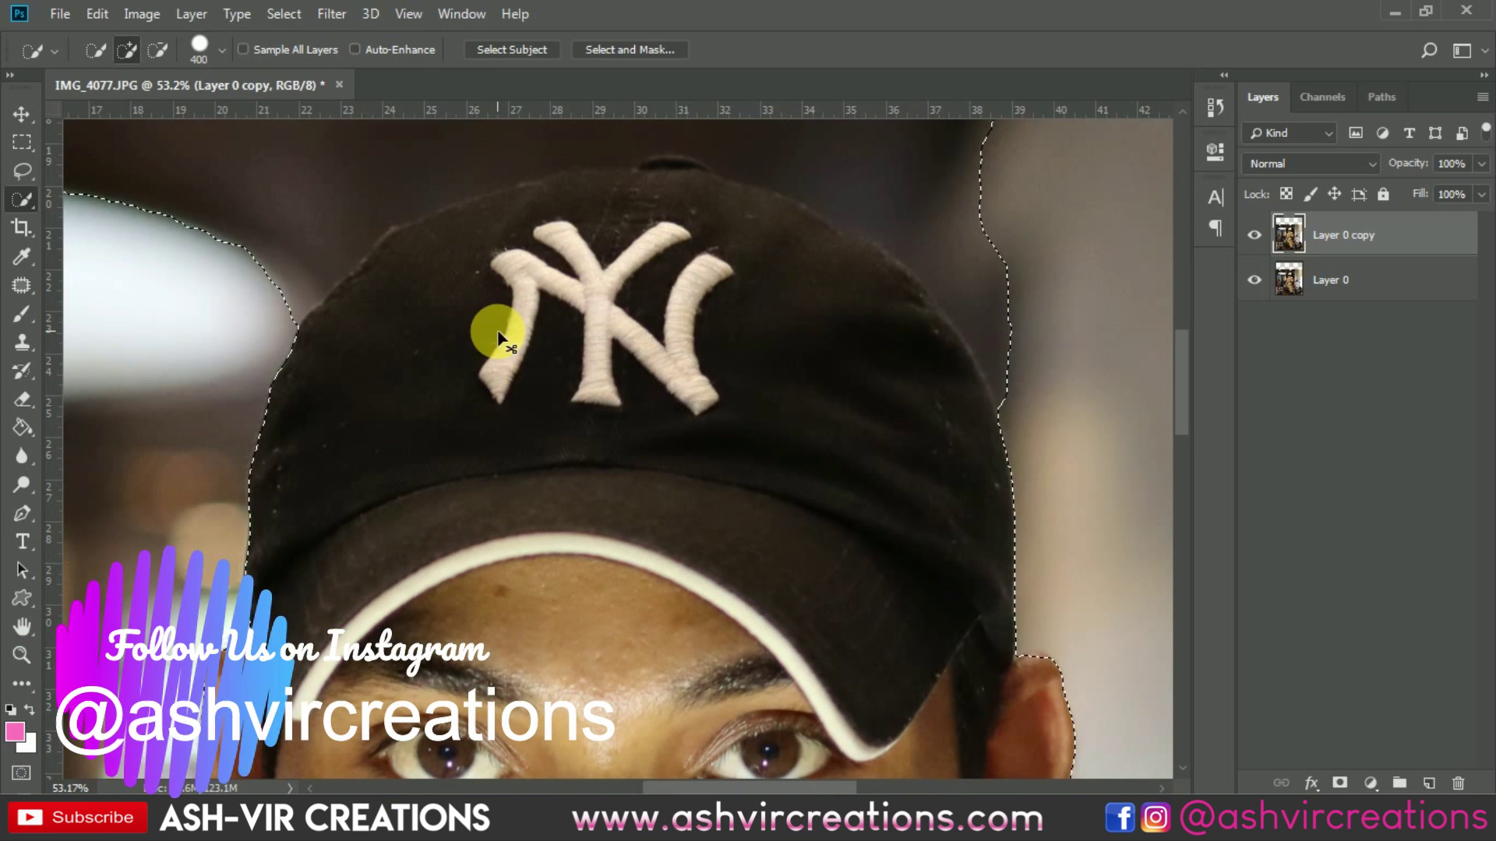
Add the small button on top of the cap to the selection with the Lasso tool
{"action": "scroll", "coordinate": [662, 485], "scroll_direction": "up", "scroll_amount": 3}
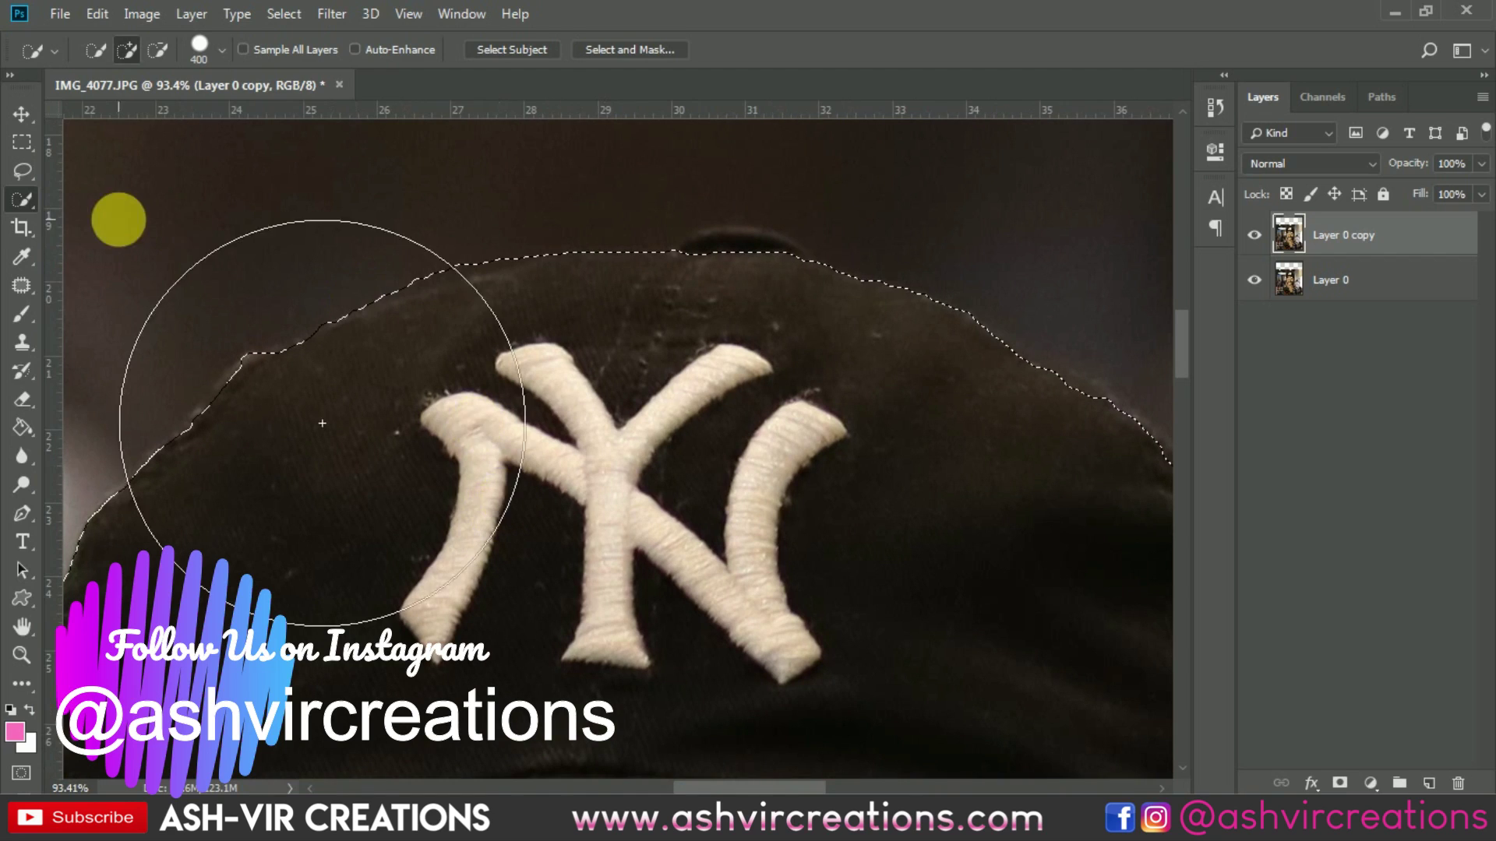
{"action": "left_click", "coordinate": [22, 172]}
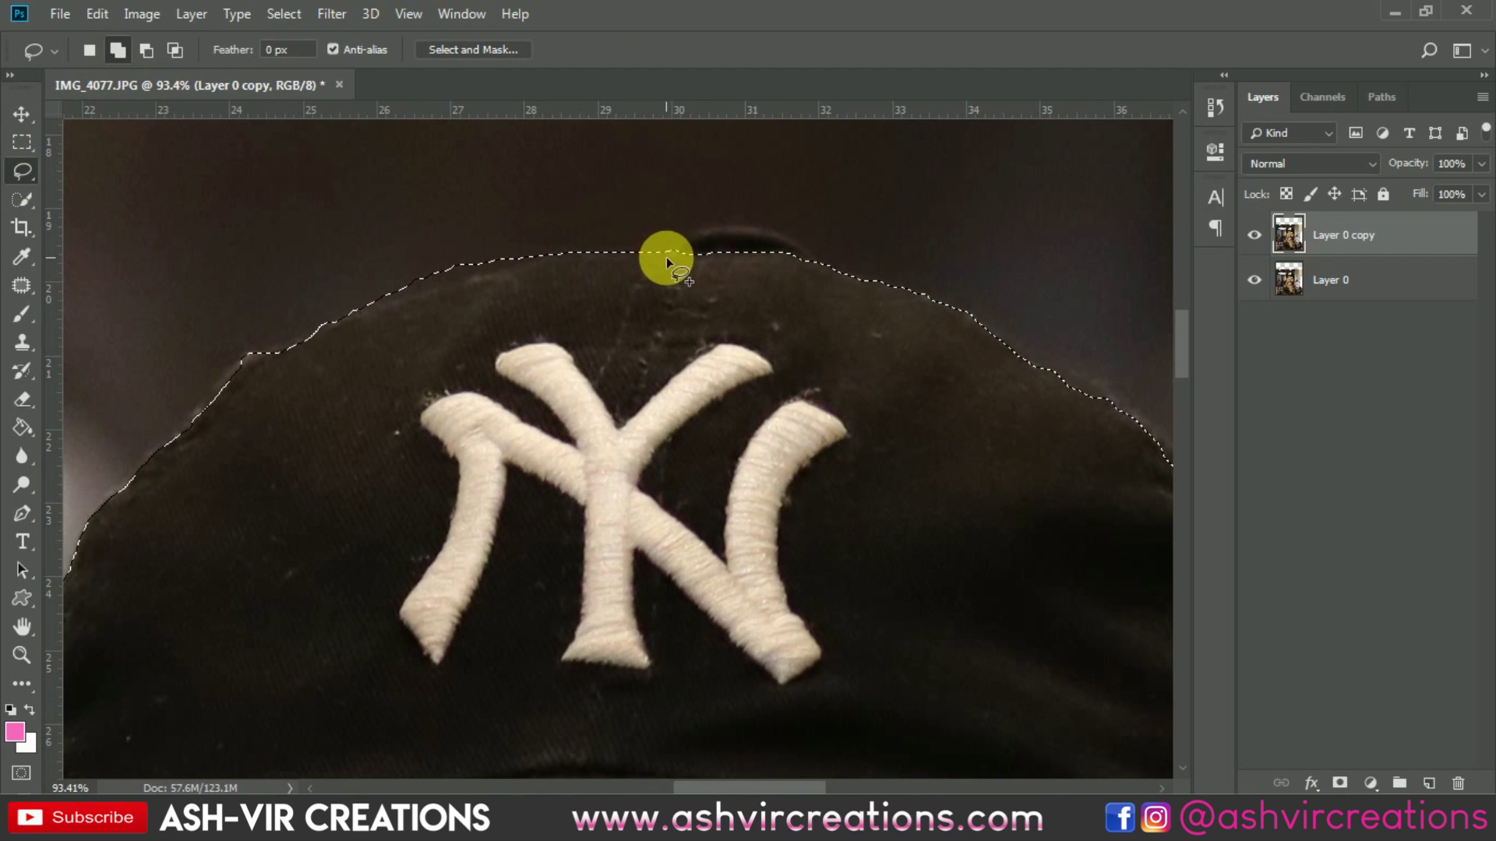
{"action": "left_click_drag", "start_coordinate": [668, 256], "coordinate": [686, 242]}
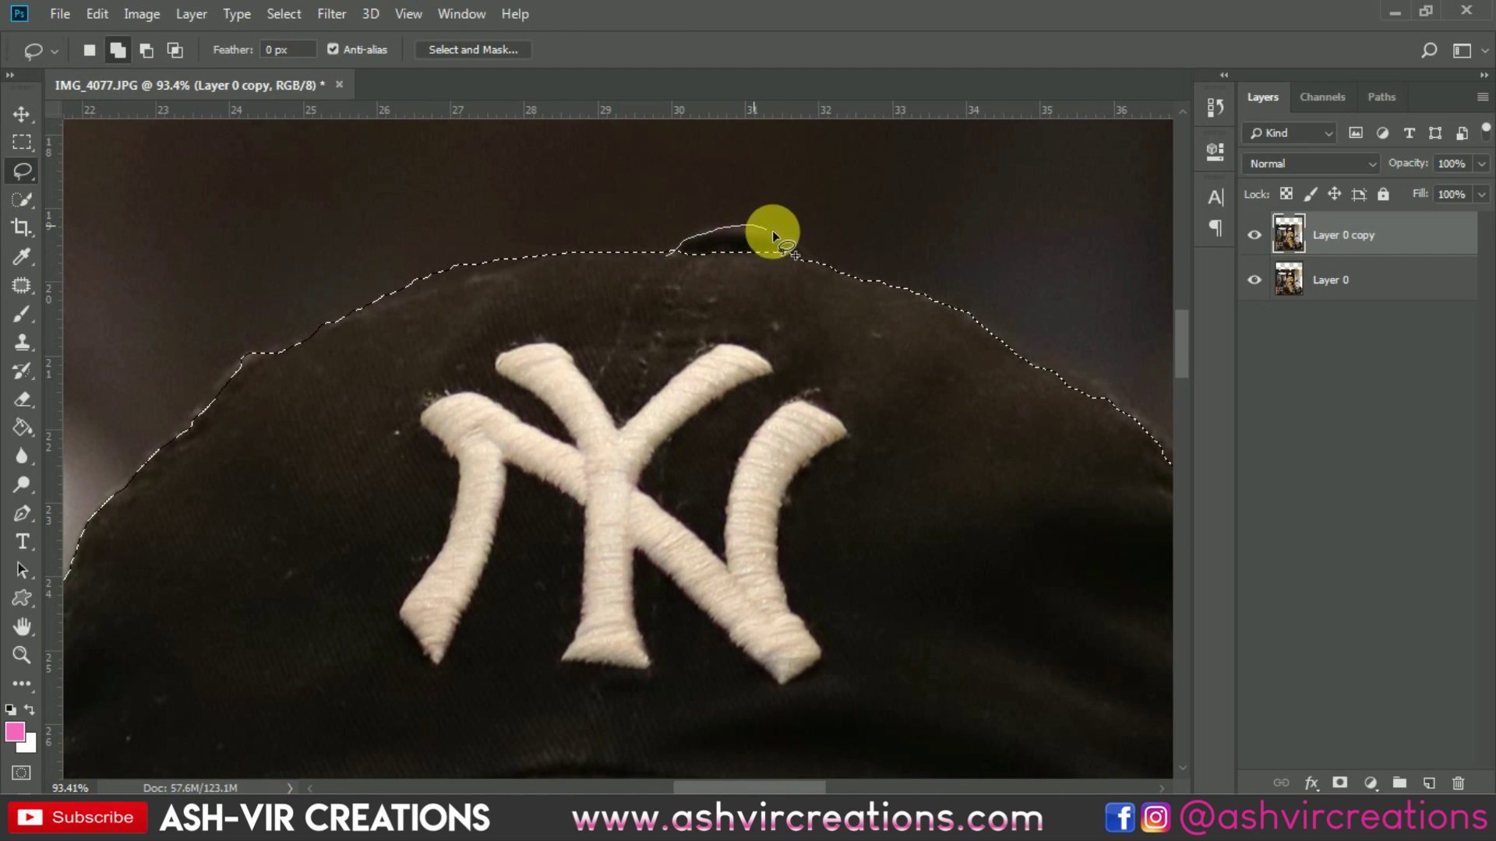
{"action": "left_click_drag", "start_coordinate": [842, 302], "coordinate": [844, 310]}
Refine the selection along the cap's upper side edges with the Lasso tool, adding the missed fabric
{"action": "scroll", "coordinate": [600, 323], "scroll_direction": "left", "scroll_amount": 3}
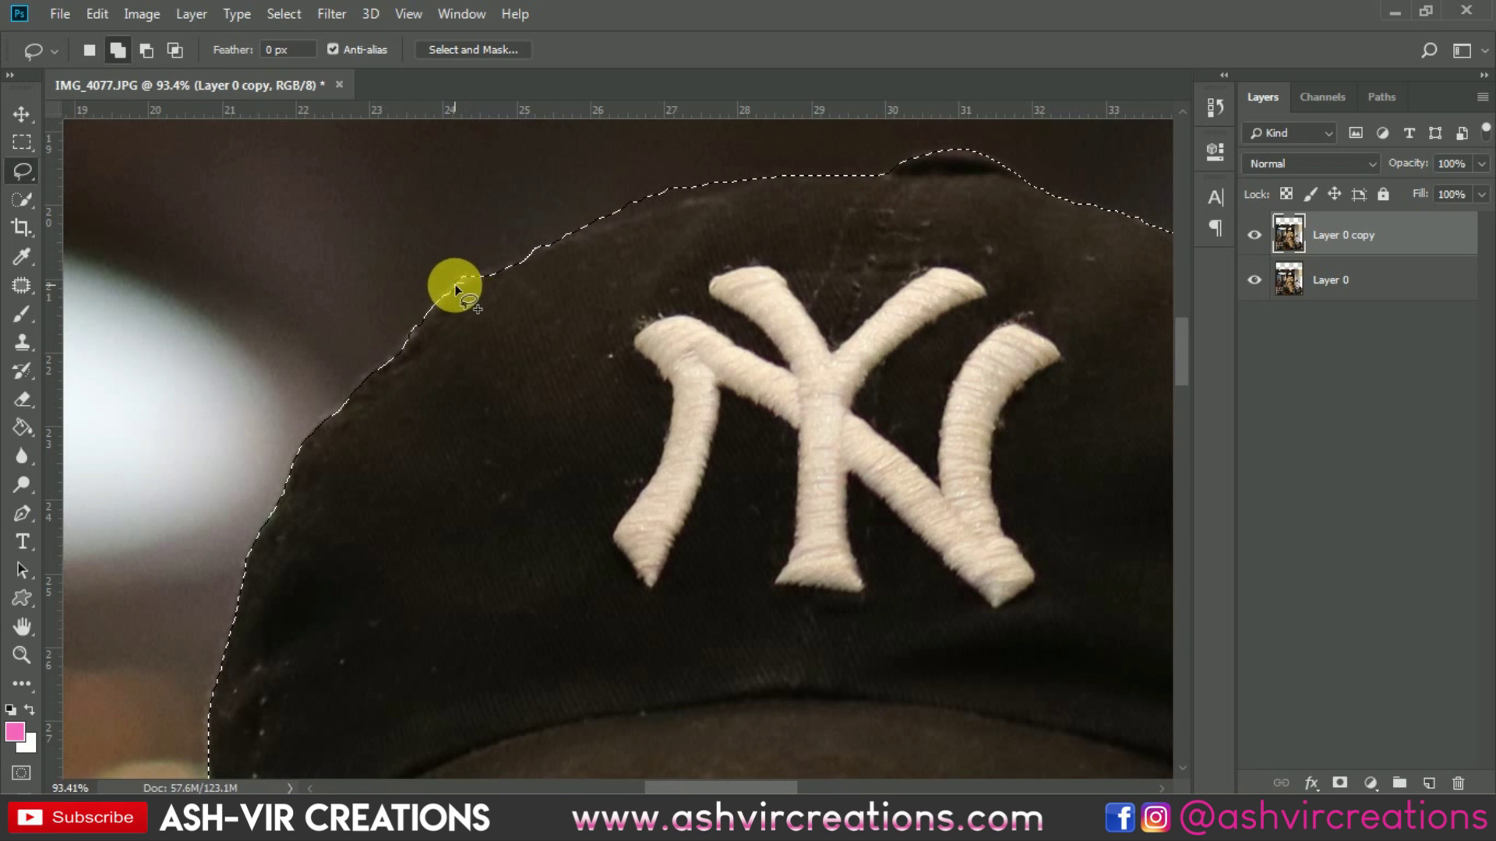
{"action": "scroll", "coordinate": [460, 331], "scroll_direction": "down", "scroll_amount": 3}
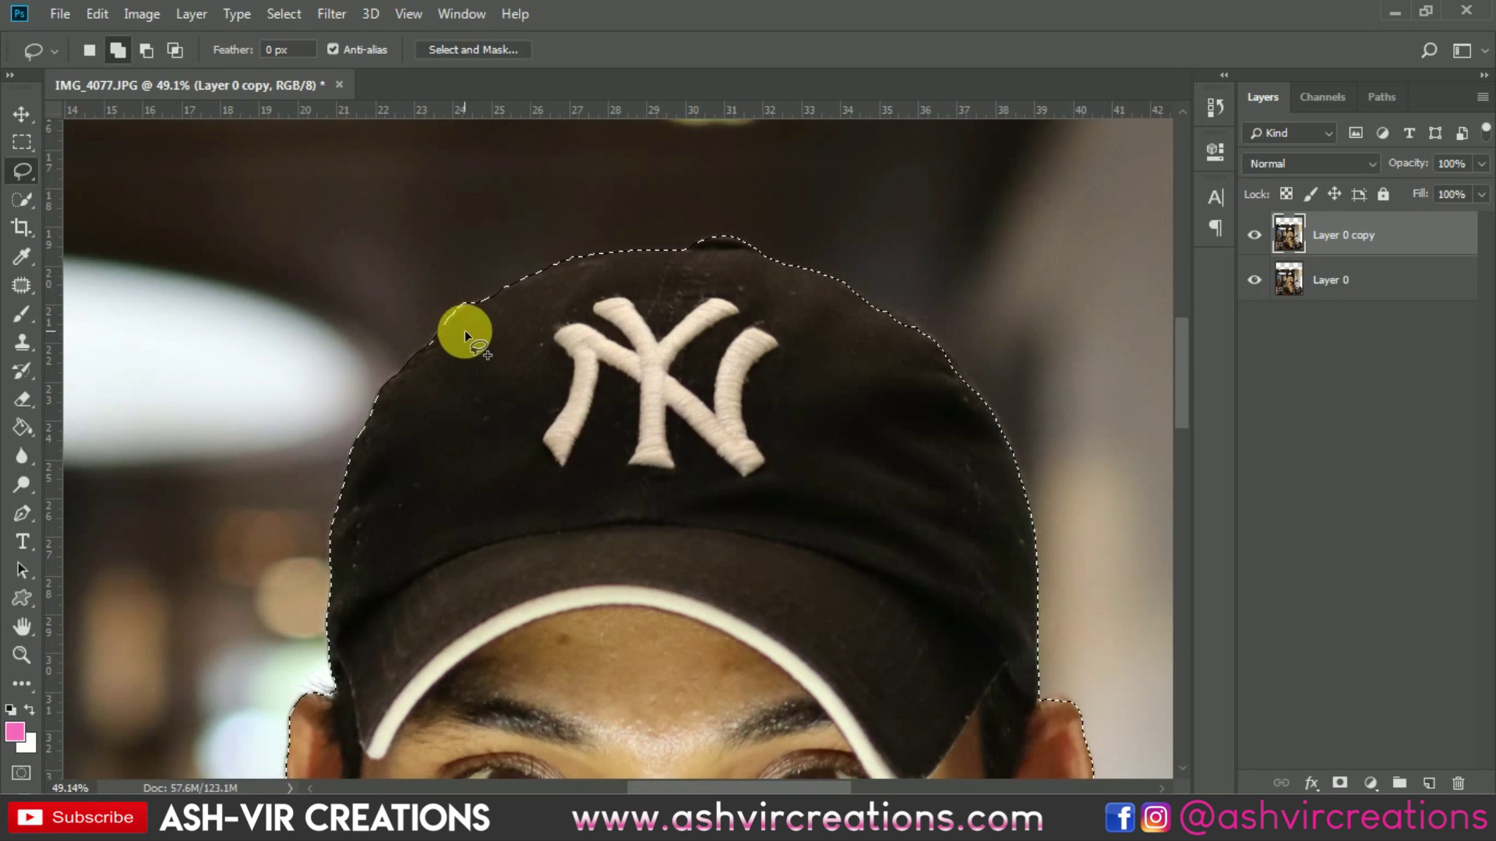
{"action": "scroll", "coordinate": [891, 346], "scroll_direction": "up", "scroll_amount": 3}
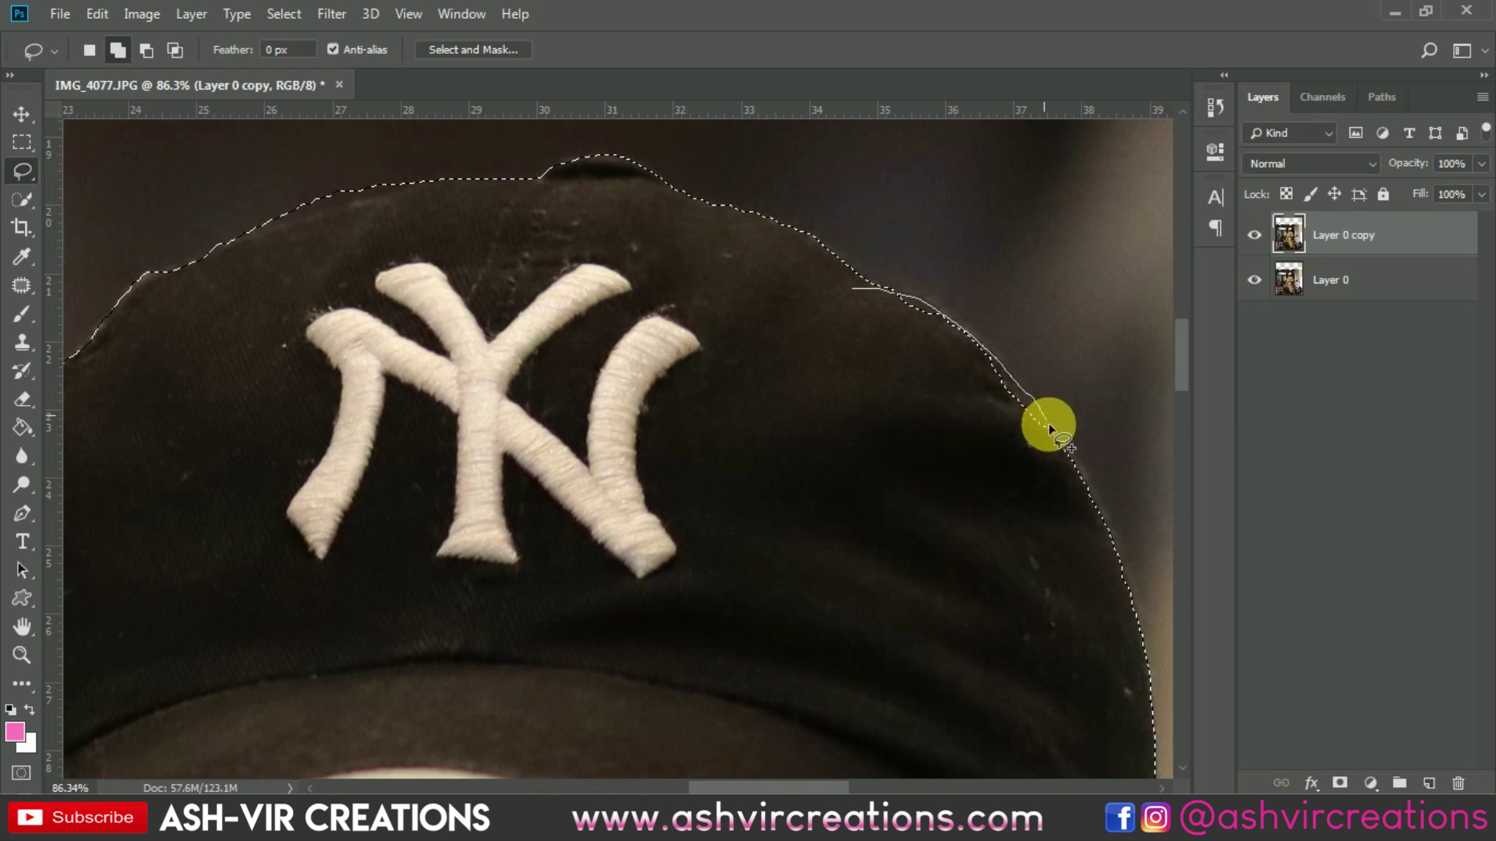
{"action": "scroll", "coordinate": [1031, 522], "scroll_direction": "down", "scroll_amount": 2}
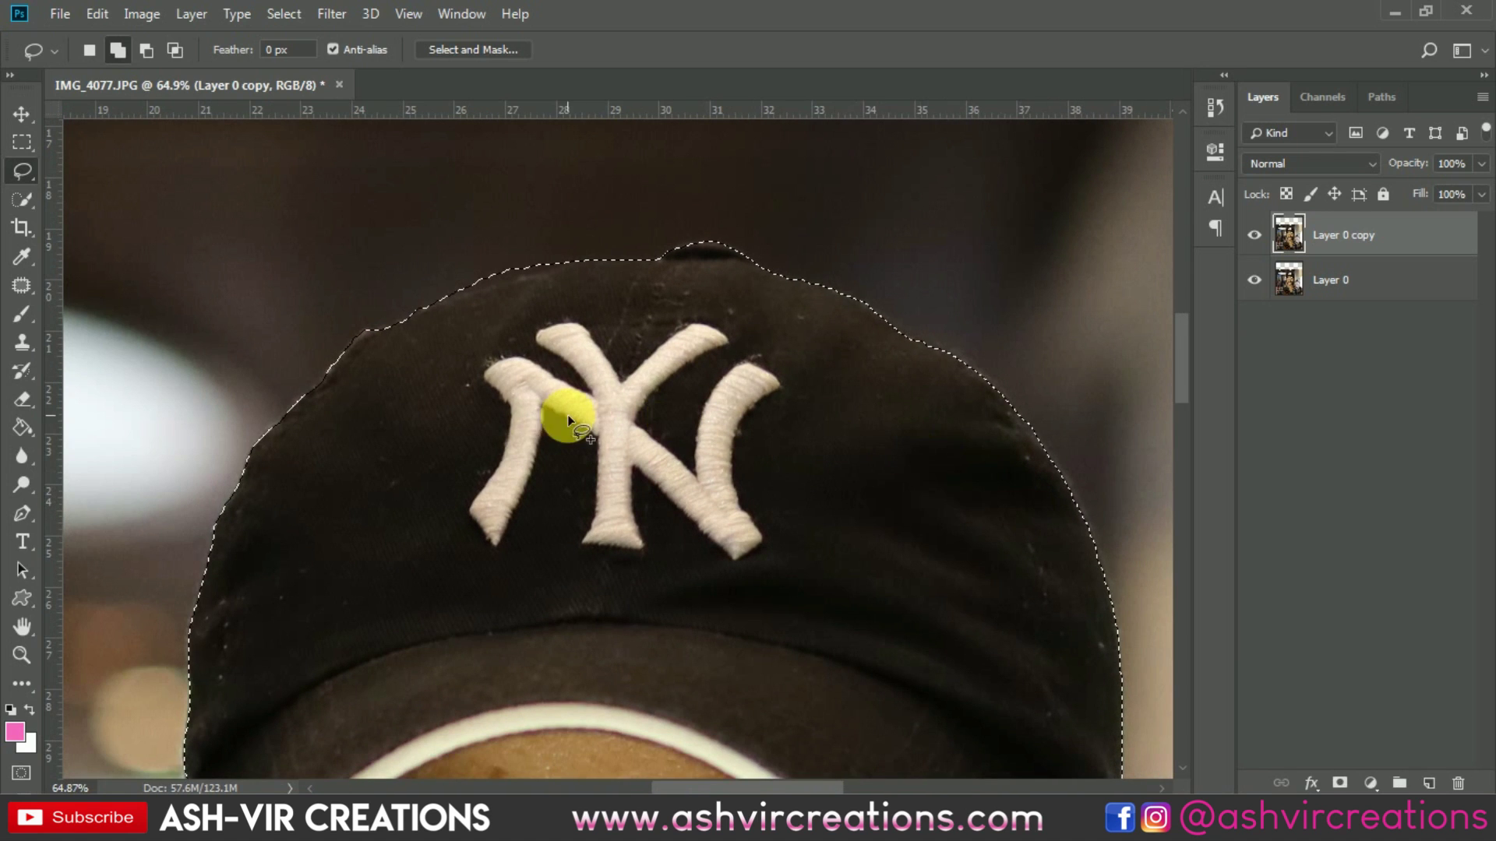
Lasso the top of the ear on the image's right side to add it to the head selection
{"action": "left_click_drag", "start_coordinate": [423, 505], "coordinate": [434, 244]}
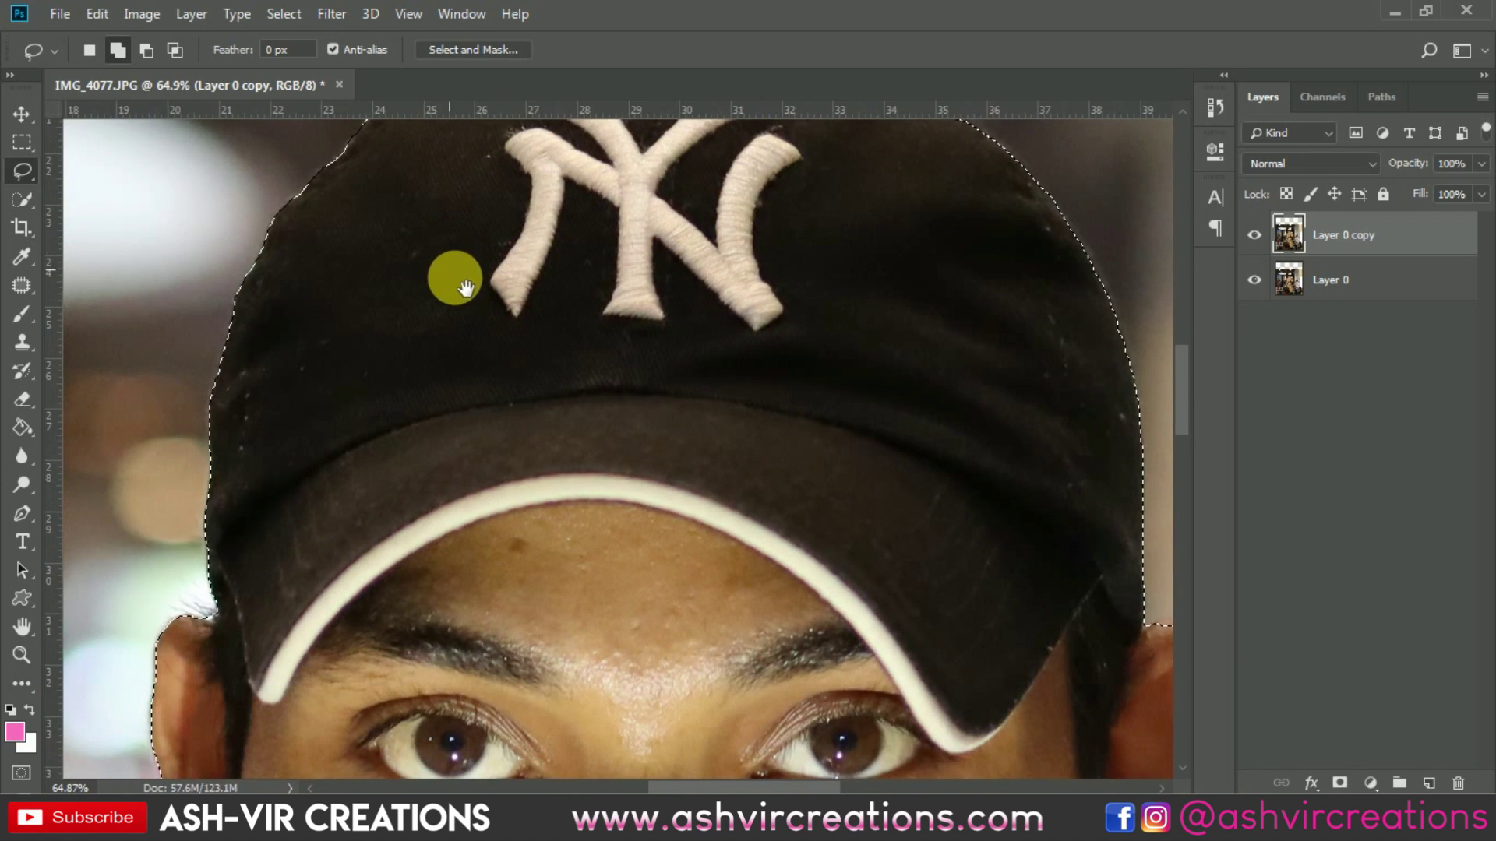
{"action": "scroll", "coordinate": [584, 423], "scroll_direction": "right", "scroll_amount": 3}
{"action": "scroll", "coordinate": [963, 639], "scroll_direction": "up", "scroll_amount": 4}
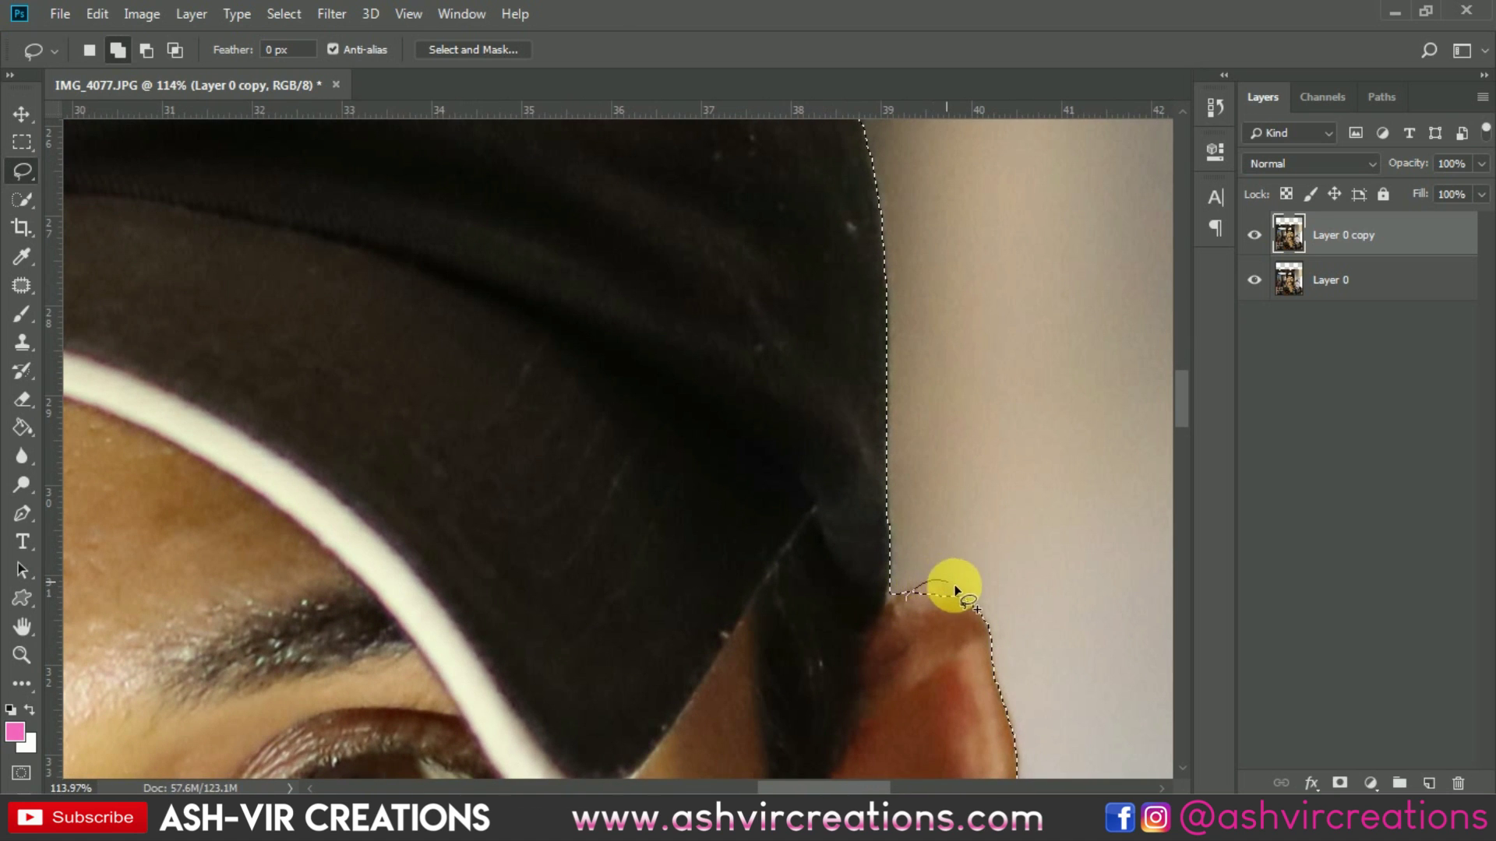
{"action": "scroll", "coordinate": [966, 628], "scroll_direction": "down", "scroll_amount": 6}
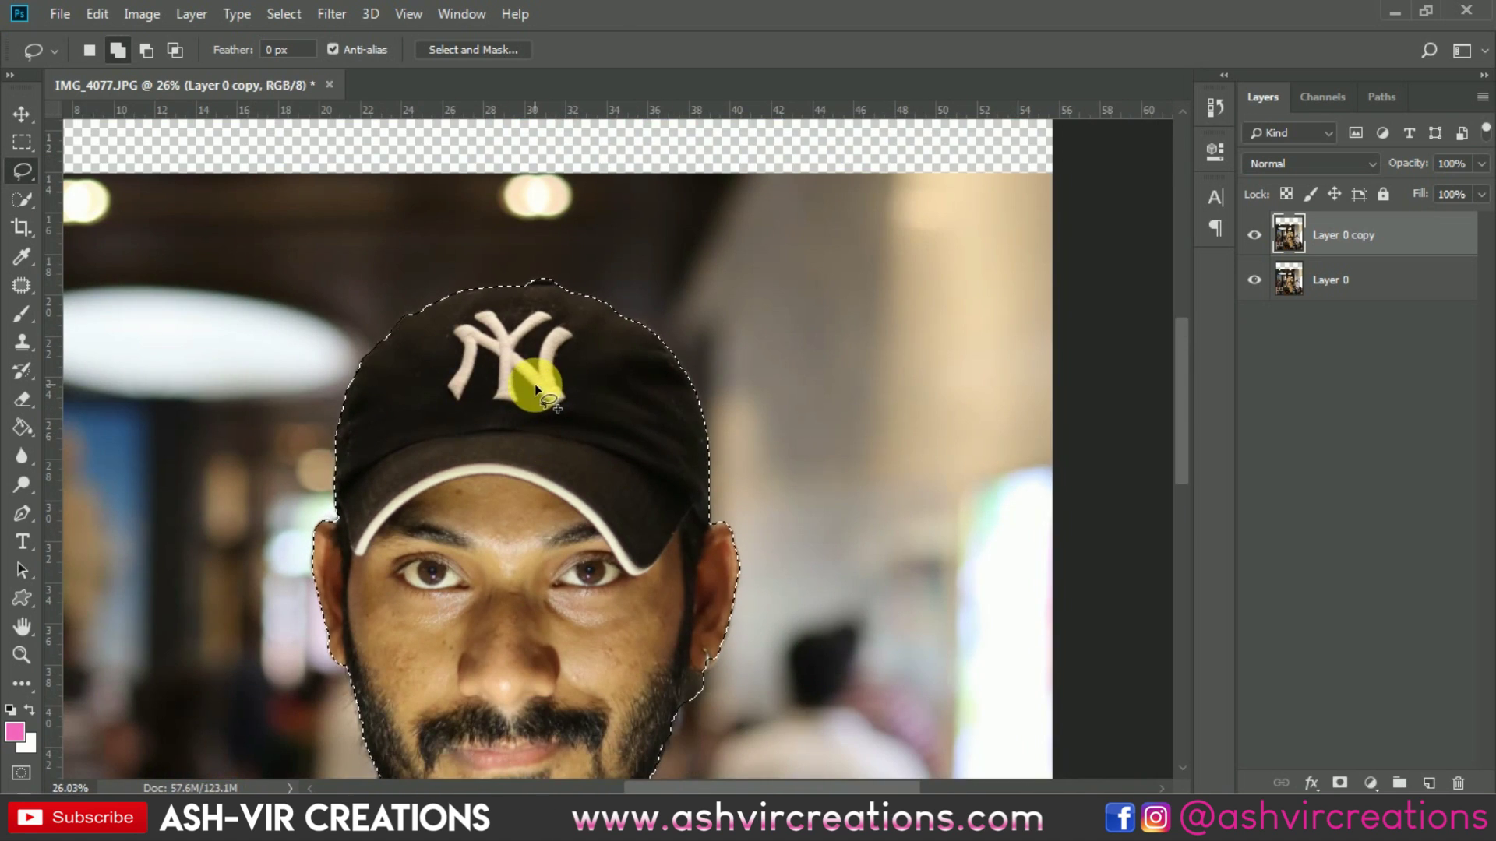
Copy the selected head and cap onto a new layer and switch to the Move tool
{"action": "right_click", "coordinate": [534, 385]}
{"action": "left_click", "coordinate": [589, 531]}
{"action": "scroll", "coordinate": [582, 347], "scroll_direction": "down", "scroll_amount": 2}
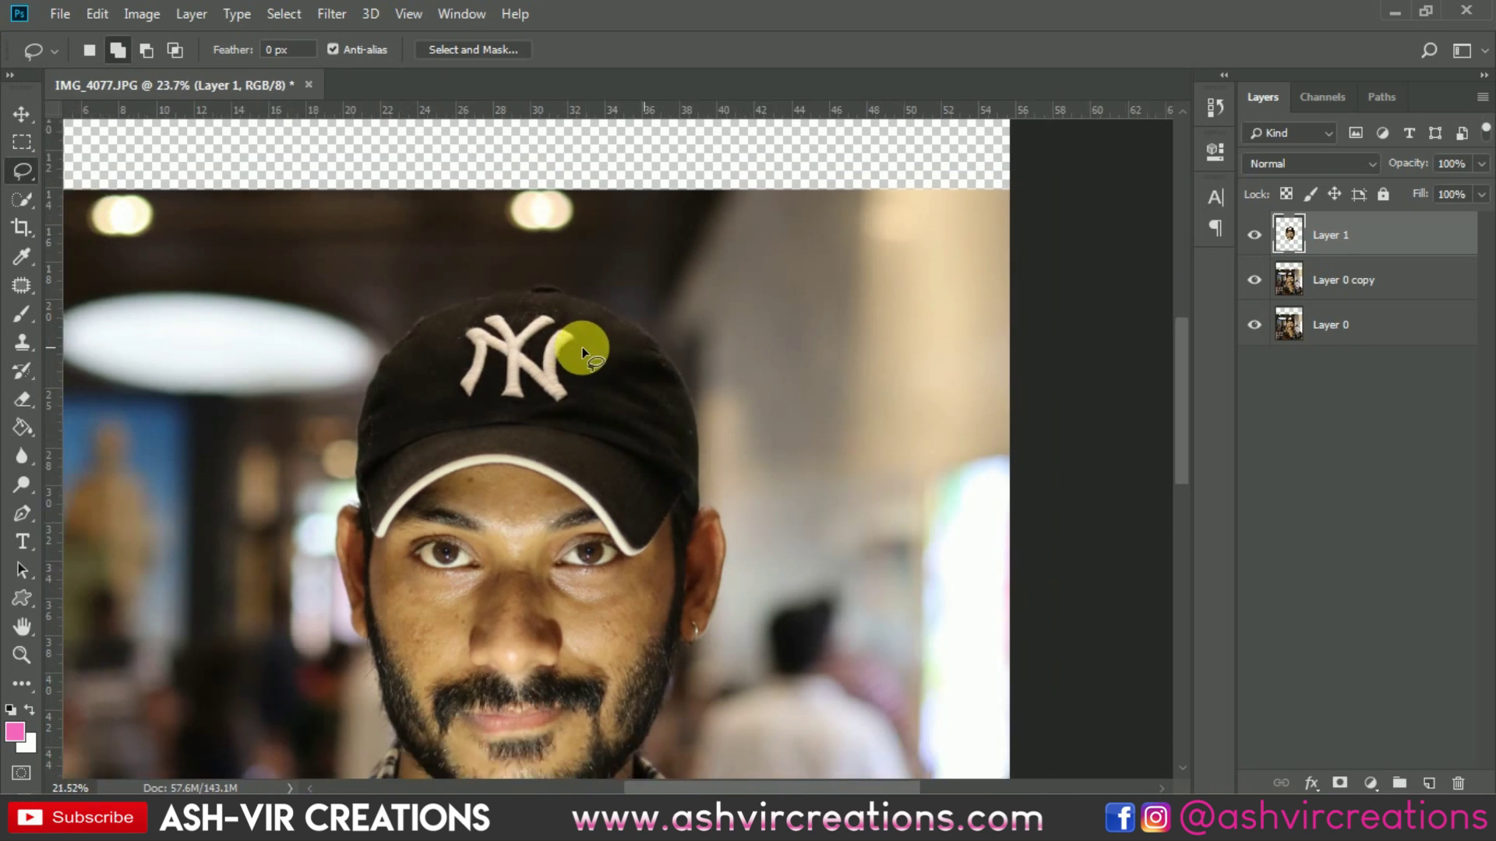
{"action": "scroll", "coordinate": [582, 348], "scroll_direction": "down", "scroll_amount": 3}
{"action": "key", "text": "v"}
{"action": "scroll", "coordinate": [561, 346], "scroll_direction": "down", "scroll_amount": 1}
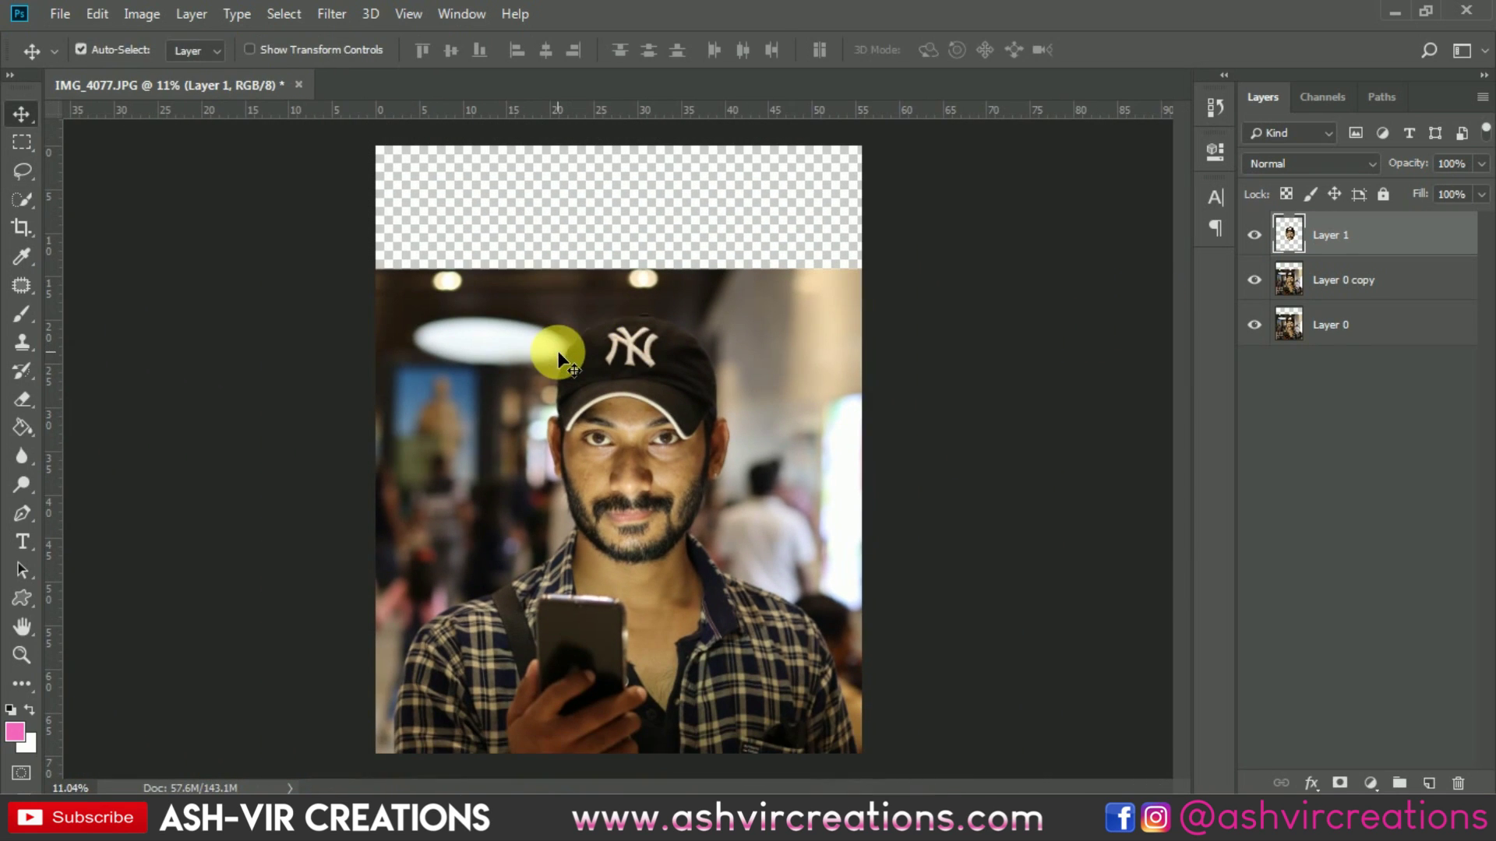
Duplicate Layer 0 copy as Layer 0 copy 2
{"action": "left_click", "coordinate": [1294, 287]}
{"action": "scroll", "coordinate": [427, 316], "scroll_direction": "down", "scroll_amount": 2}
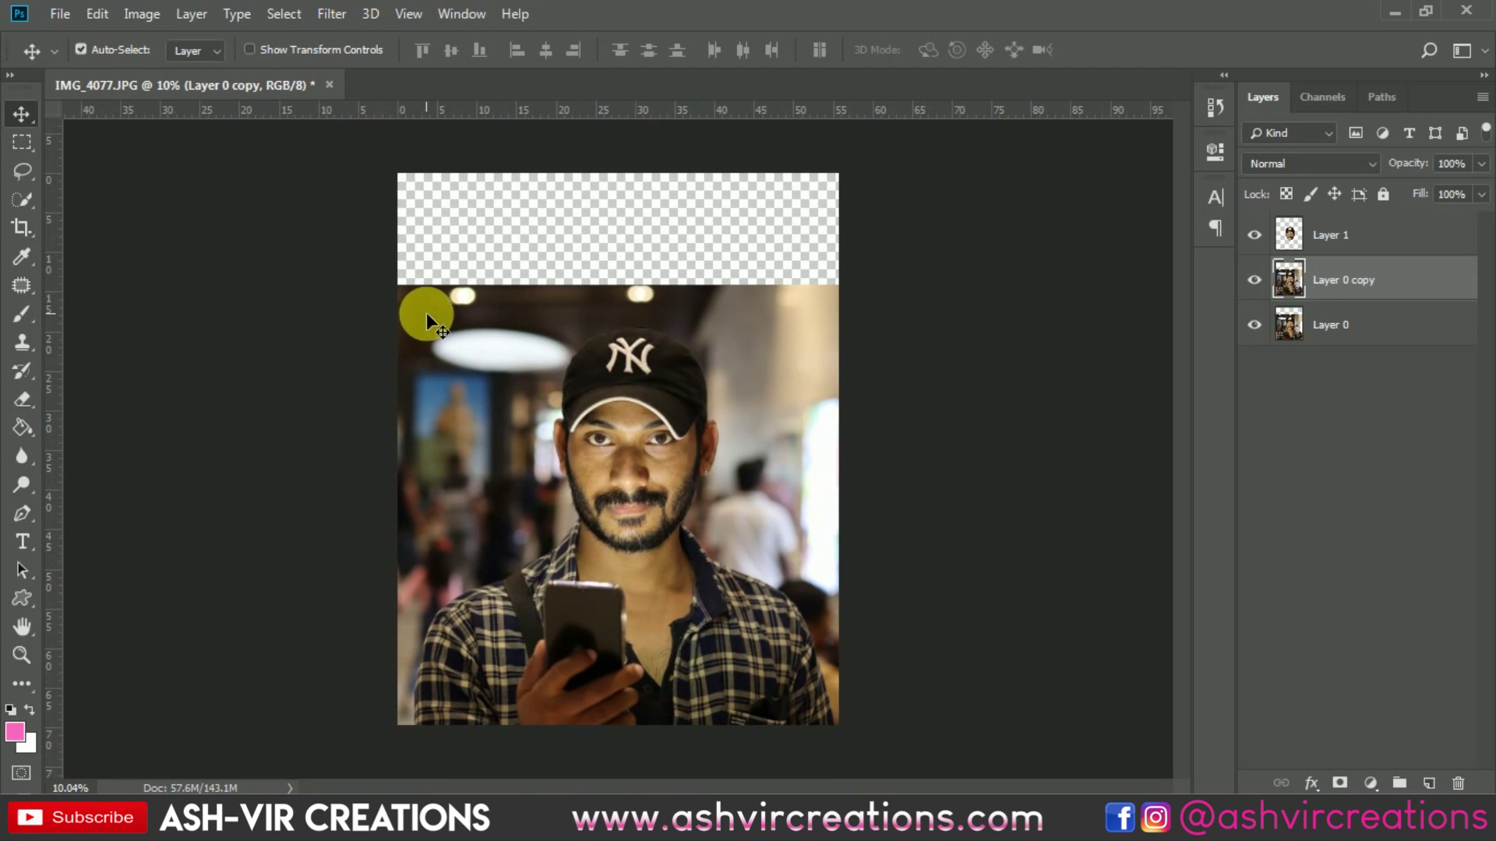
{"action": "right_click", "coordinate": [1335, 279]}
{"action": "left_click", "coordinate": [1138, 114]}
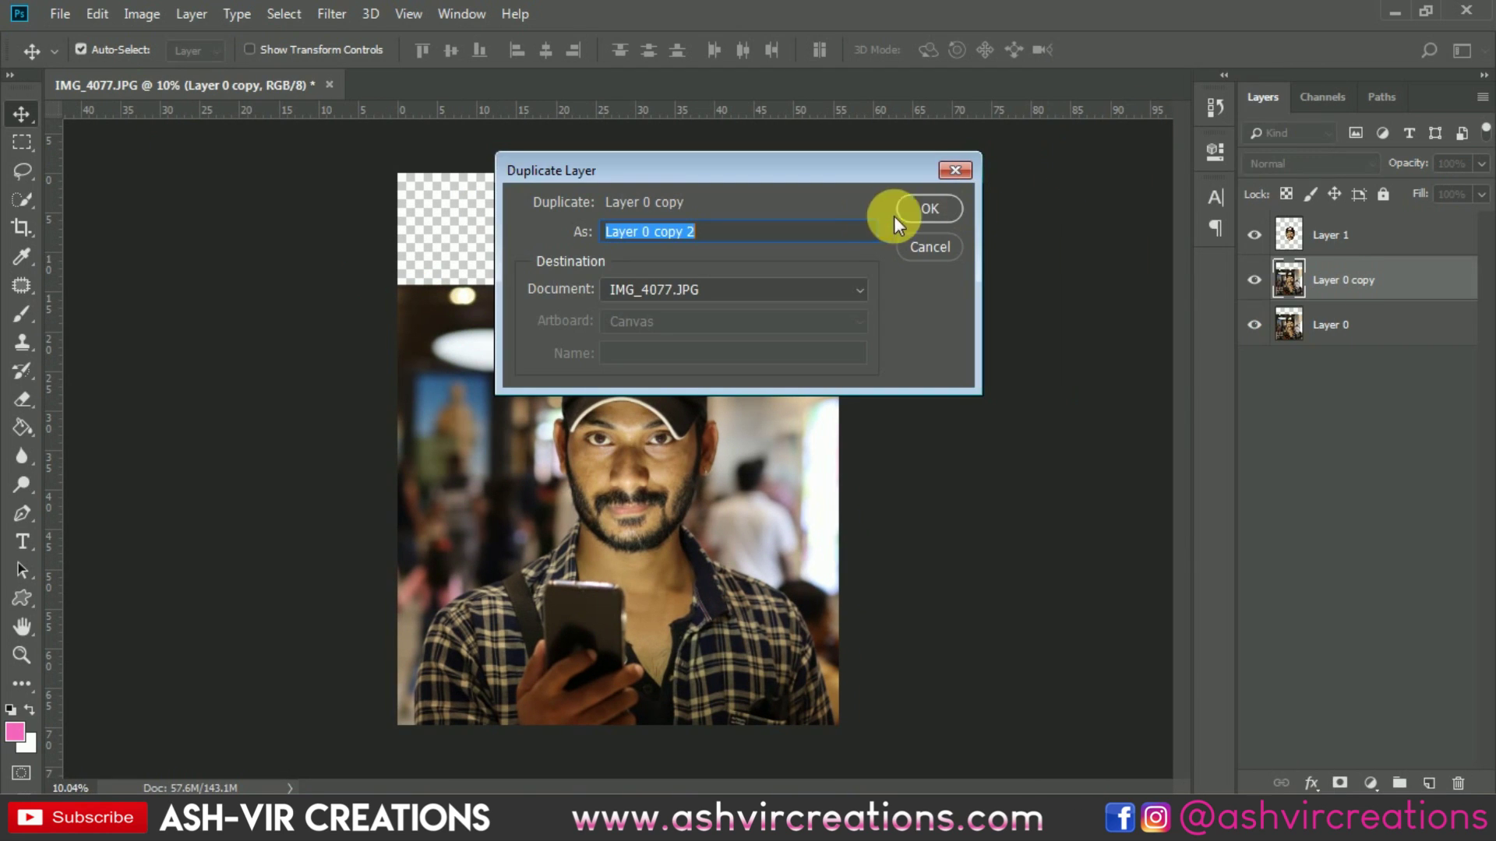
{"action": "left_click", "coordinate": [919, 204]}
Flip Layer 0 copy 2 horizontally with Free Transform, keeping it aligned with the original photo
{"action": "left_click", "coordinate": [100, 14]}
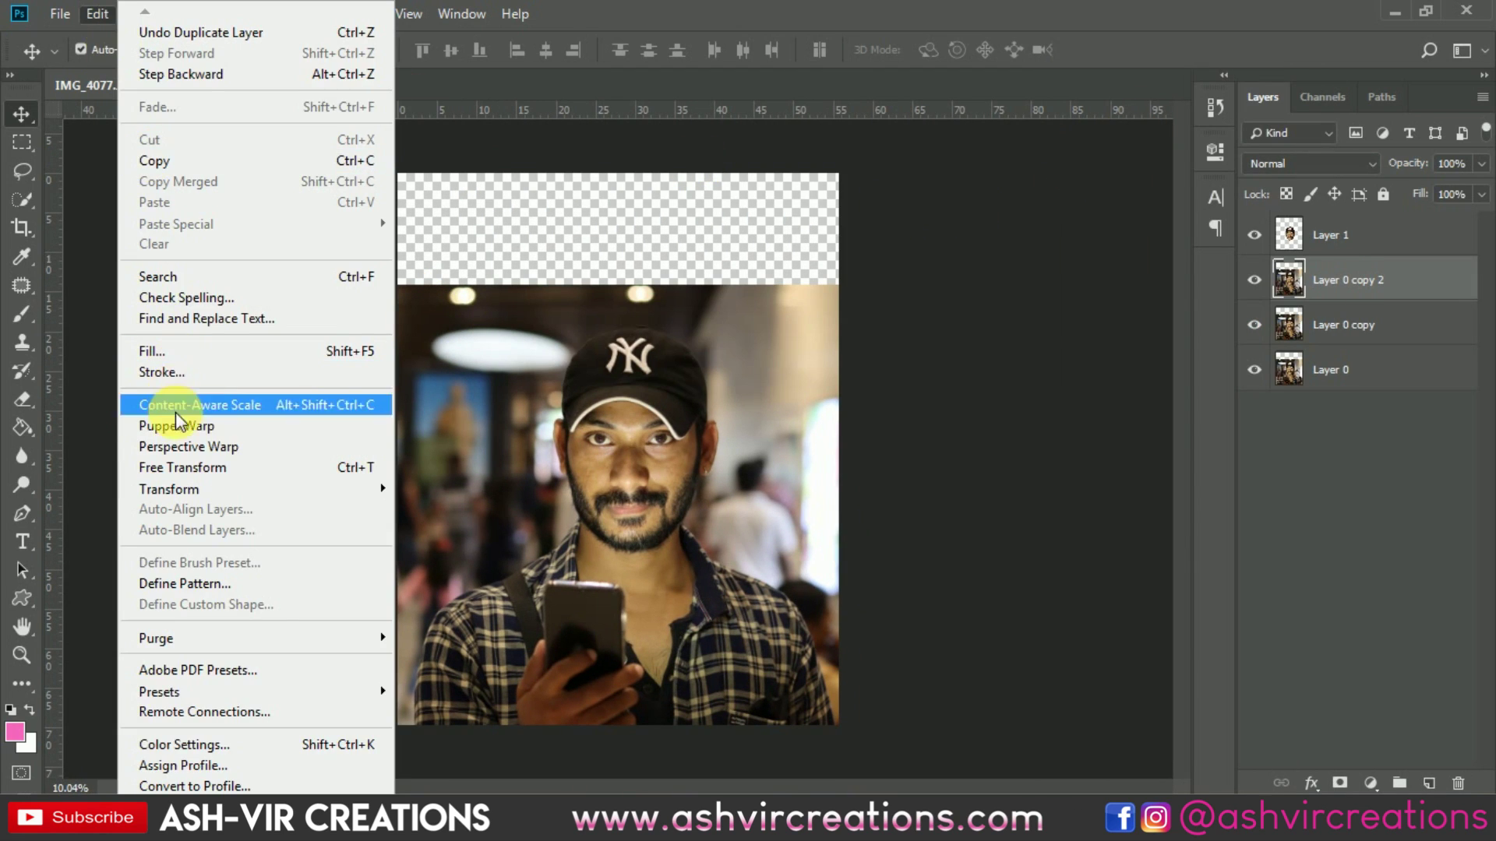
{"action": "left_click", "coordinate": [187, 466]}
{"action": "right_click", "coordinate": [583, 540]}
{"action": "left_click", "coordinate": [639, 509]}
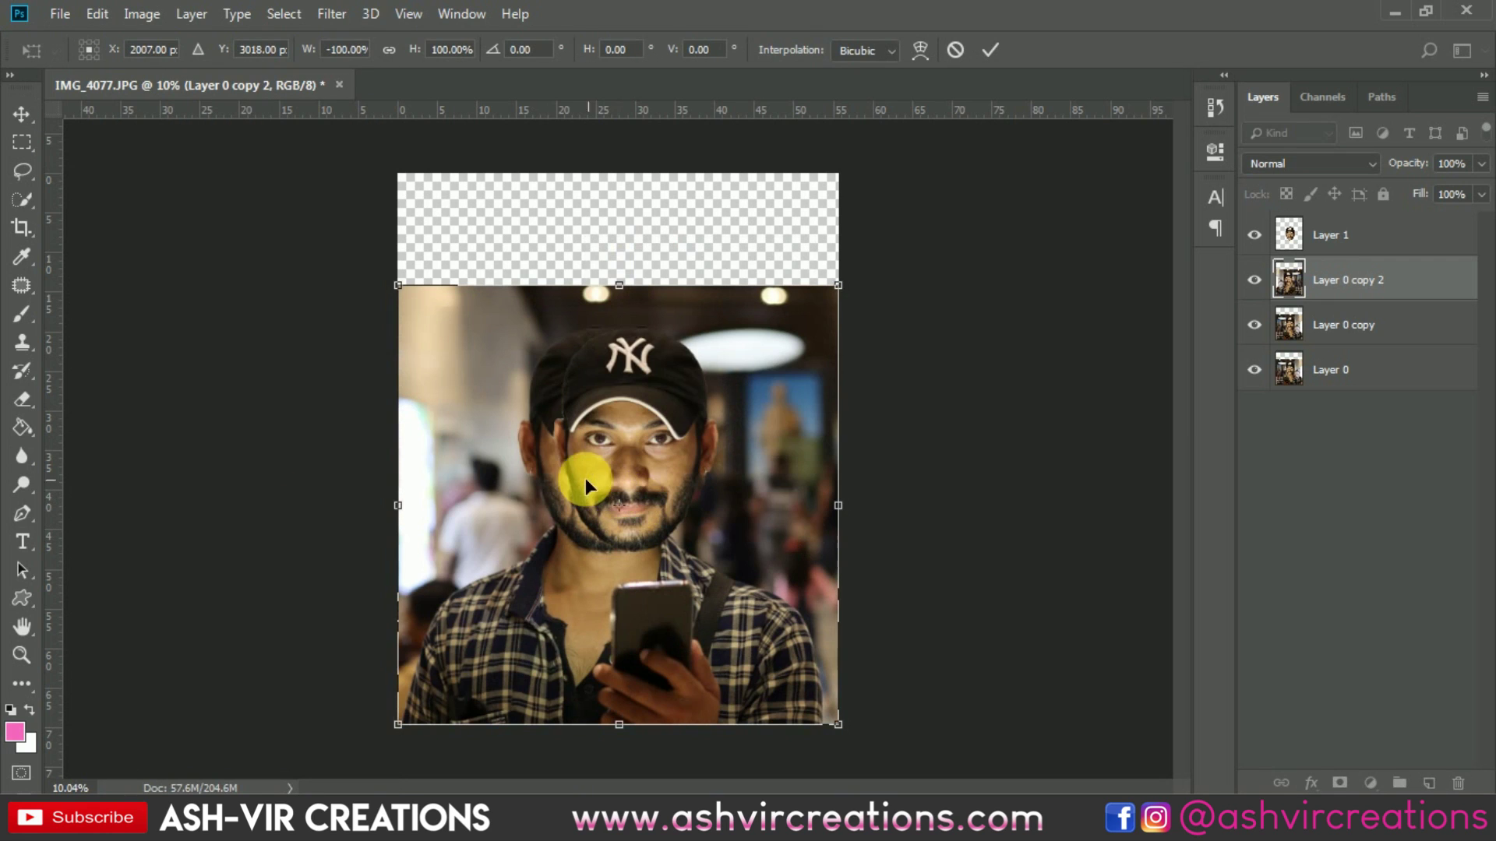
{"action": "mouse_move", "coordinate": [615, 446]}
{"action": "left_mouse_down"}
{"action": "mouse_move", "coordinate": [641, 446]}
{"action": "mouse_move", "coordinate": [675, 515]}
{"action": "mouse_move", "coordinate": [661, 431]}
{"action": "mouse_move", "coordinate": [613, 436]}
{"action": "left_mouse_up"}
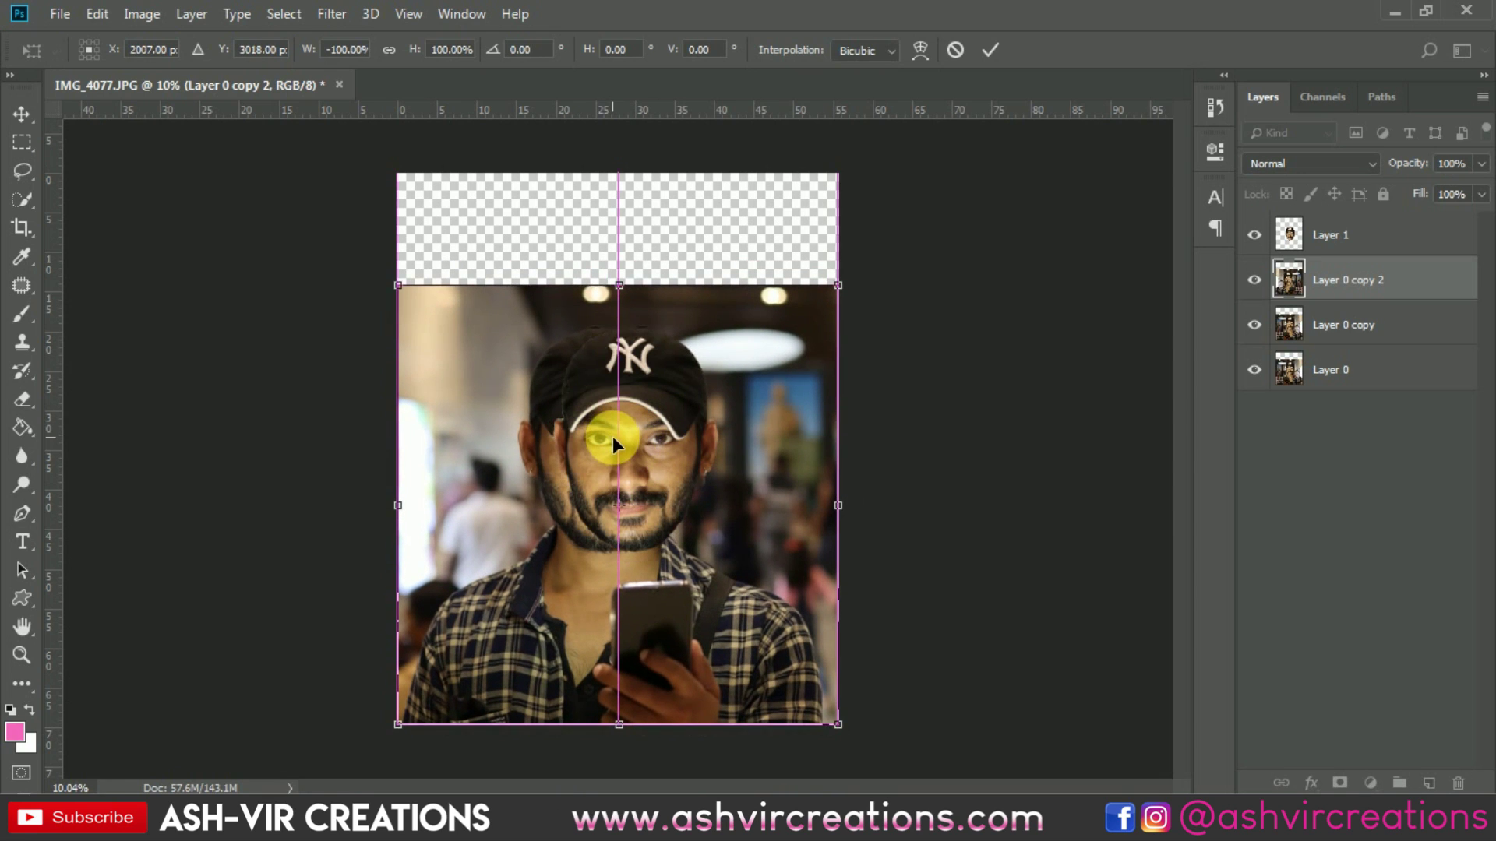
{"action": "key", "text": "Return"}
Add a layer mask to Layer 0 copy 2 and paint black with a soft 1500 brush over the mirrored head and body
{"action": "left_click", "coordinate": [1340, 783]}
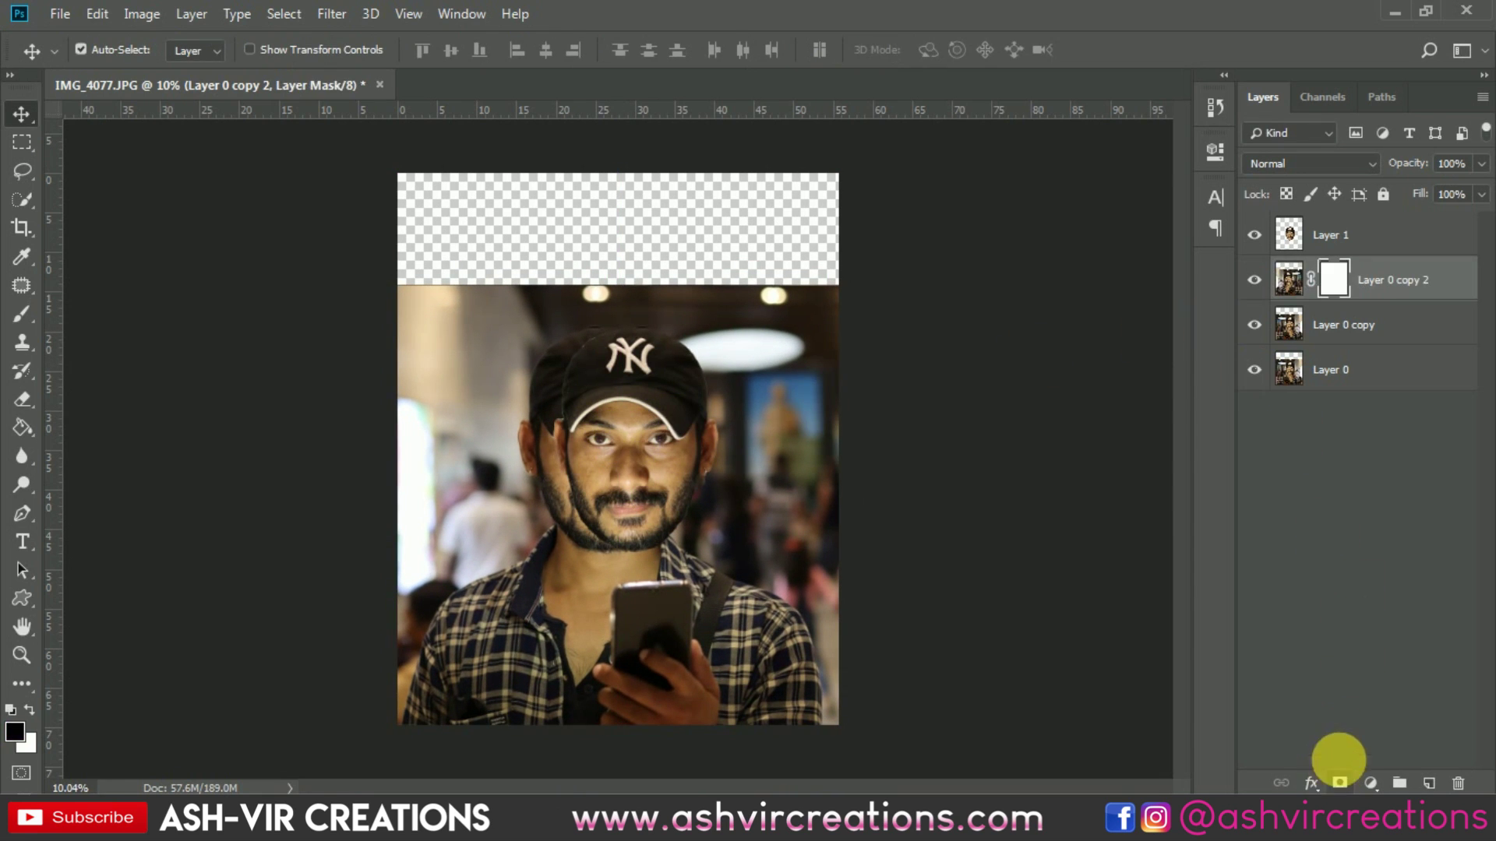
{"action": "left_click", "coordinate": [24, 313]}
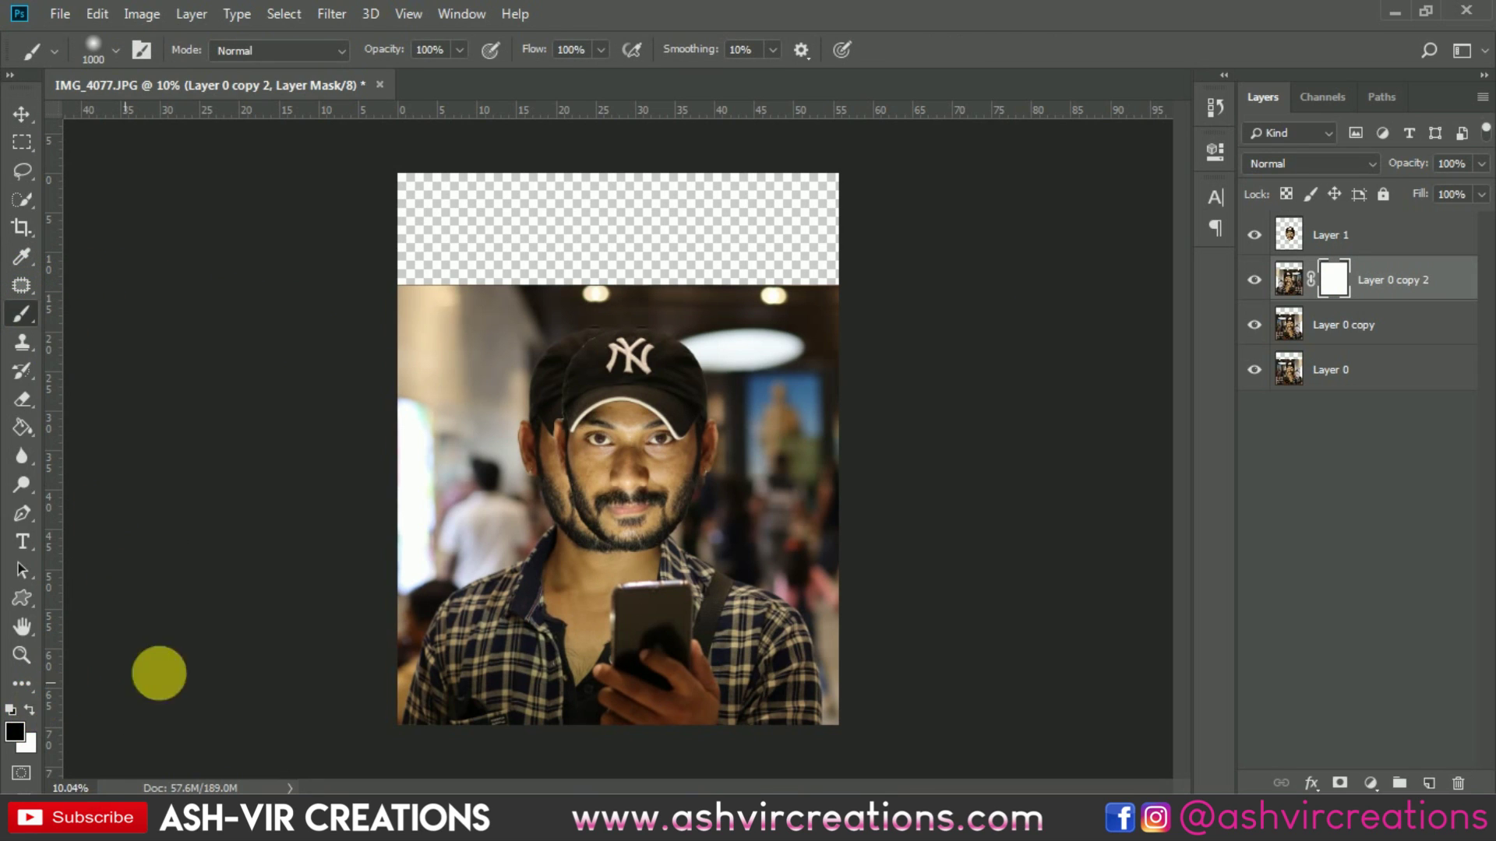
{"action": "key", "text": "bracketright"}
{"action": "key", "text": "bracketright"}
{"action": "key", "text": "bracketright"}
{"action": "key", "text": "bracketright"}
{"action": "mouse_move", "coordinate": [582, 273]}
{"action": "left_mouse_down"}
{"action": "mouse_move", "coordinate": [584, 343]}
{"action": "mouse_move", "coordinate": [624, 311]}
{"action": "mouse_move", "coordinate": [711, 507]}
{"action": "mouse_move", "coordinate": [664, 646]}
{"action": "mouse_move", "coordinate": [685, 691]}
{"action": "mouse_move", "coordinate": [745, 693]}
{"action": "mouse_move", "coordinate": [933, 756]}
{"action": "mouse_move", "coordinate": [833, 776]}
{"action": "mouse_move", "coordinate": [903, 706]}
{"action": "mouse_move", "coordinate": [741, 793]}
{"action": "mouse_move", "coordinate": [582, 742]}
{"action": "mouse_move", "coordinate": [717, 754]}
{"action": "left_mouse_up"}
{"action": "left_click_drag", "start_coordinate": [663, 664], "coordinate": [727, 728]}
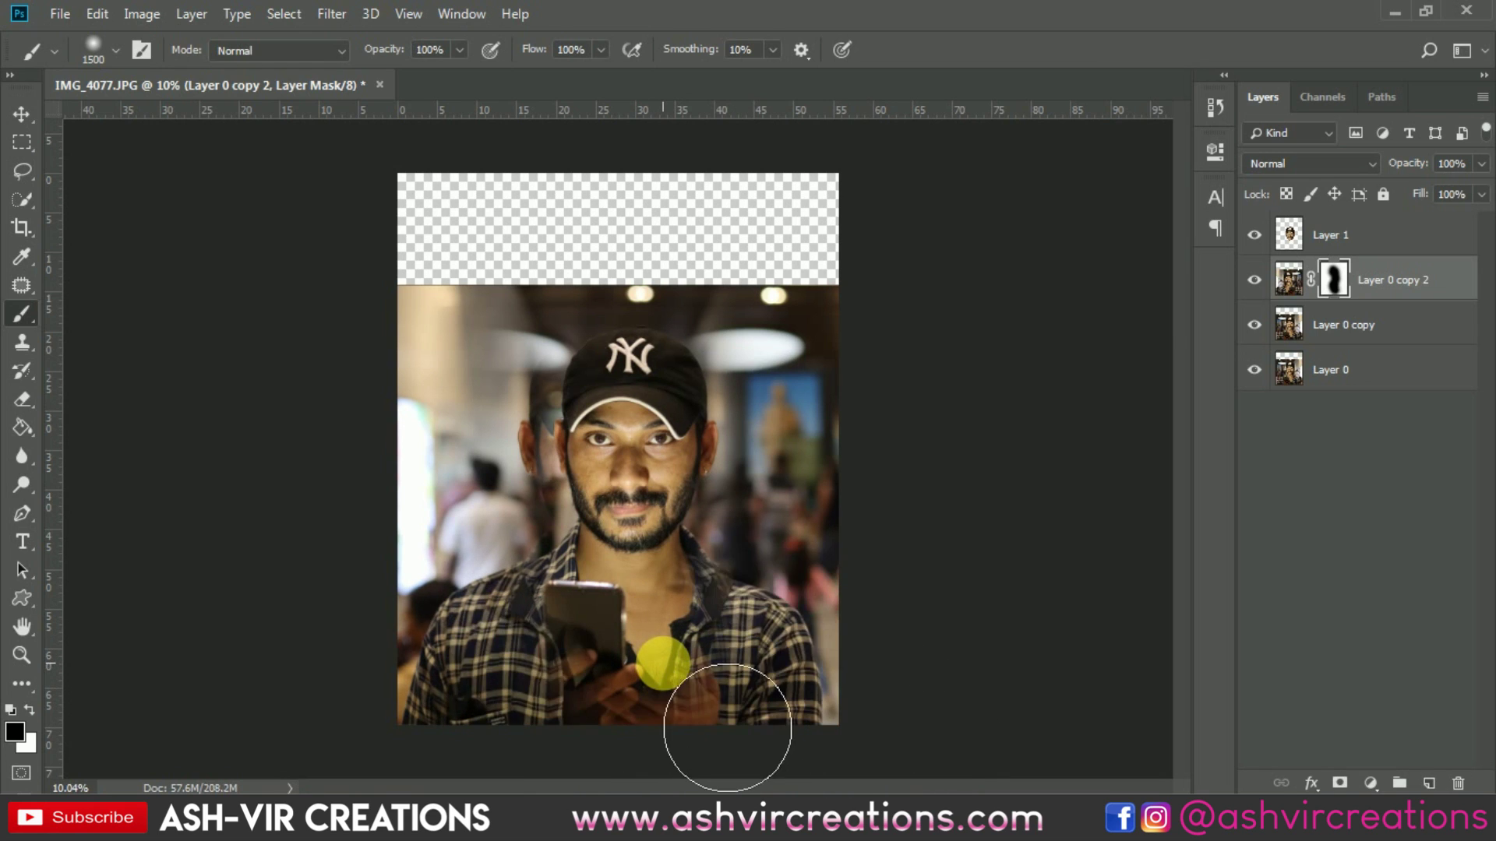
{"action": "mouse_move", "coordinate": [661, 624]}
{"action": "left_mouse_down"}
{"action": "mouse_move", "coordinate": [692, 632]}
{"action": "mouse_move", "coordinate": [735, 658]}
{"action": "left_mouse_up"}
Paint black on the Layer 0 copy 2 mask to blend the mirrored background around the head, and compare with the layer hidden
{"action": "key", "text": "ctrl+0"}
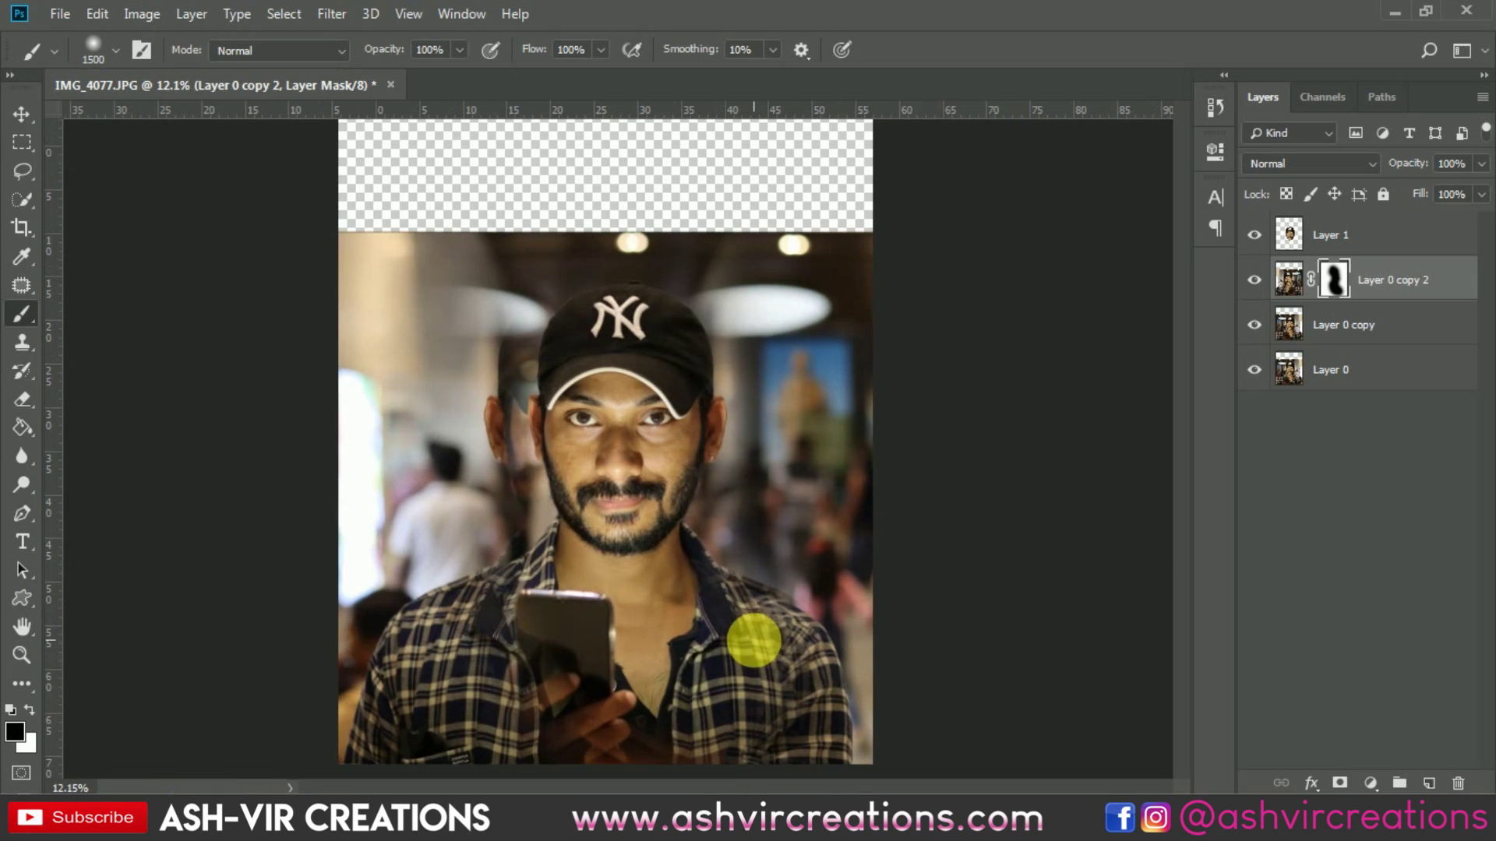
{"action": "left_click", "coordinate": [1255, 281]}
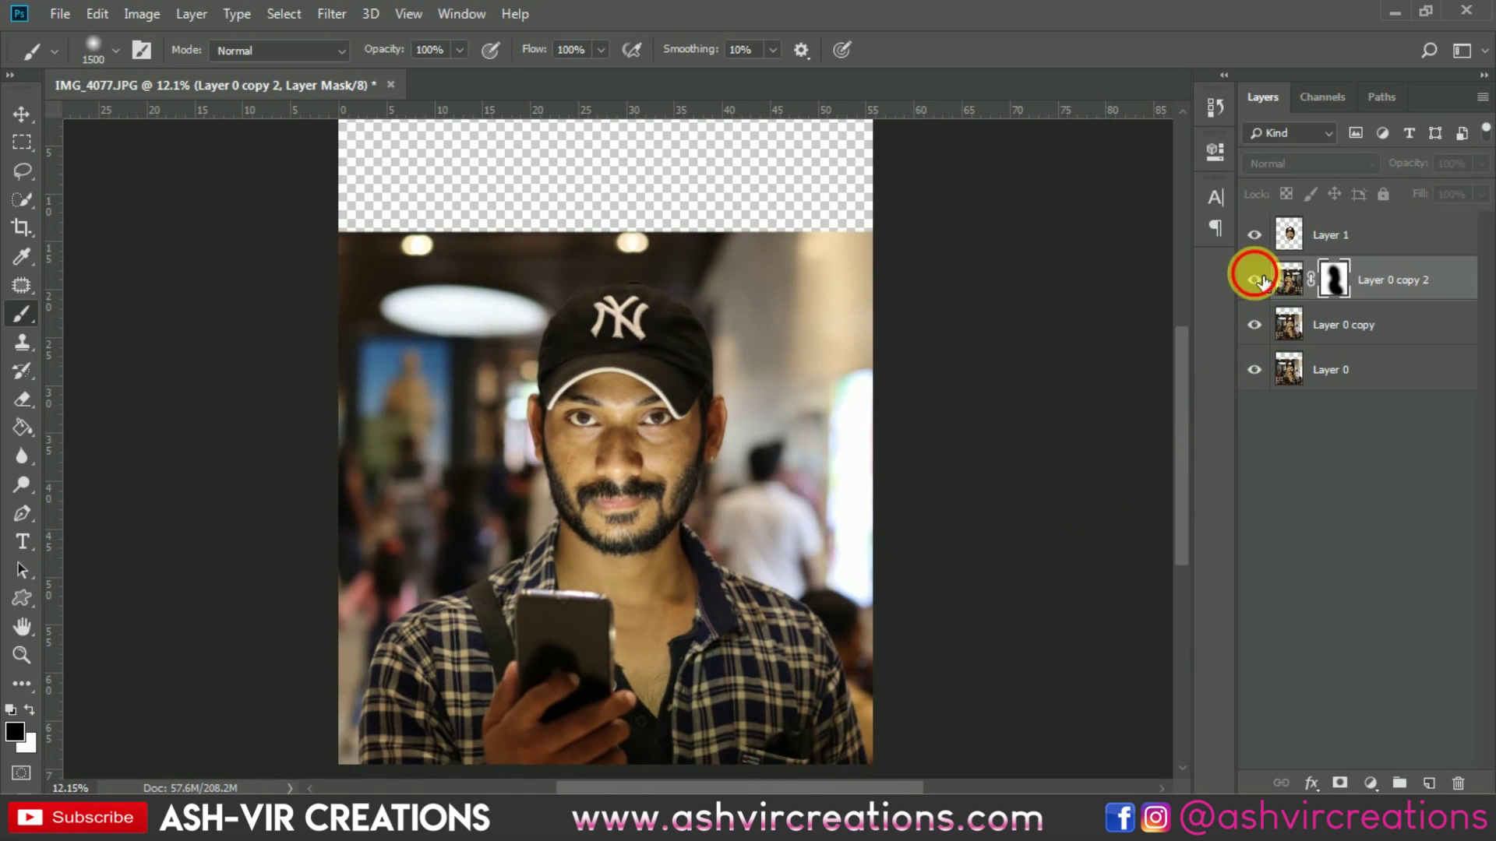
{"action": "left_click", "coordinate": [1255, 280]}
{"action": "mouse_move", "coordinate": [634, 307]}
{"action": "left_mouse_down"}
{"action": "mouse_move", "coordinate": [500, 483]}
{"action": "mouse_move", "coordinate": [458, 167]}
{"action": "mouse_move", "coordinate": [440, 510]}
{"action": "mouse_move", "coordinate": [486, 819]}
{"action": "mouse_move", "coordinate": [569, 742]}
{"action": "mouse_move", "coordinate": [767, 836]}
{"action": "mouse_move", "coordinate": [507, 792]}
{"action": "mouse_move", "coordinate": [403, 555]}
{"action": "mouse_move", "coordinate": [600, 384]}
{"action": "mouse_move", "coordinate": [615, 341]}
{"action": "left_mouse_up"}
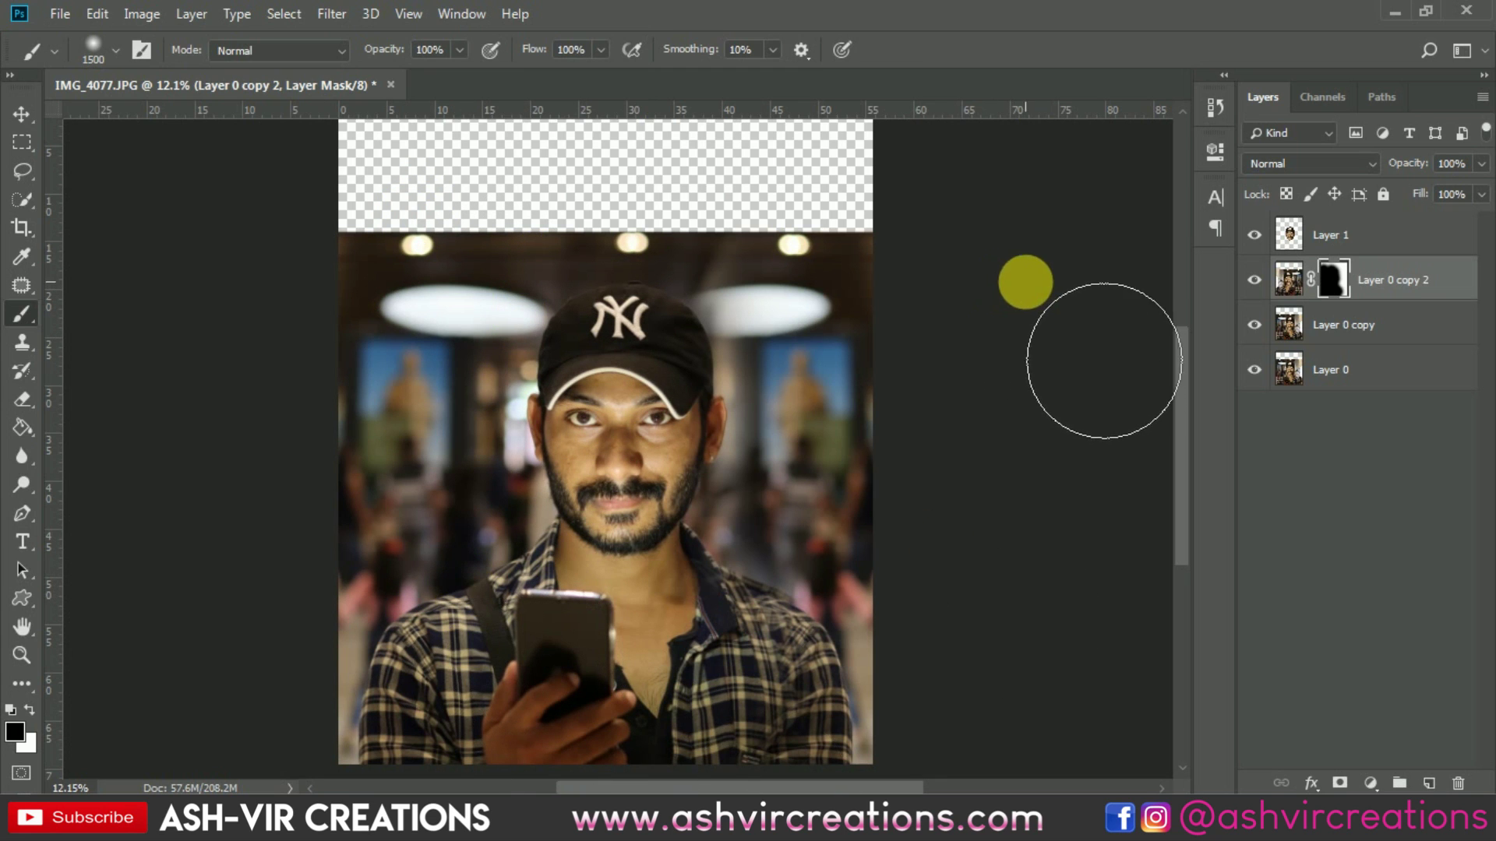
{"action": "left_click", "coordinate": [1254, 279]}
{"action": "left_click", "coordinate": [1254, 279]}
{"action": "left_click", "coordinate": [1254, 280]}
{"action": "left_click", "coordinate": [1254, 280]}
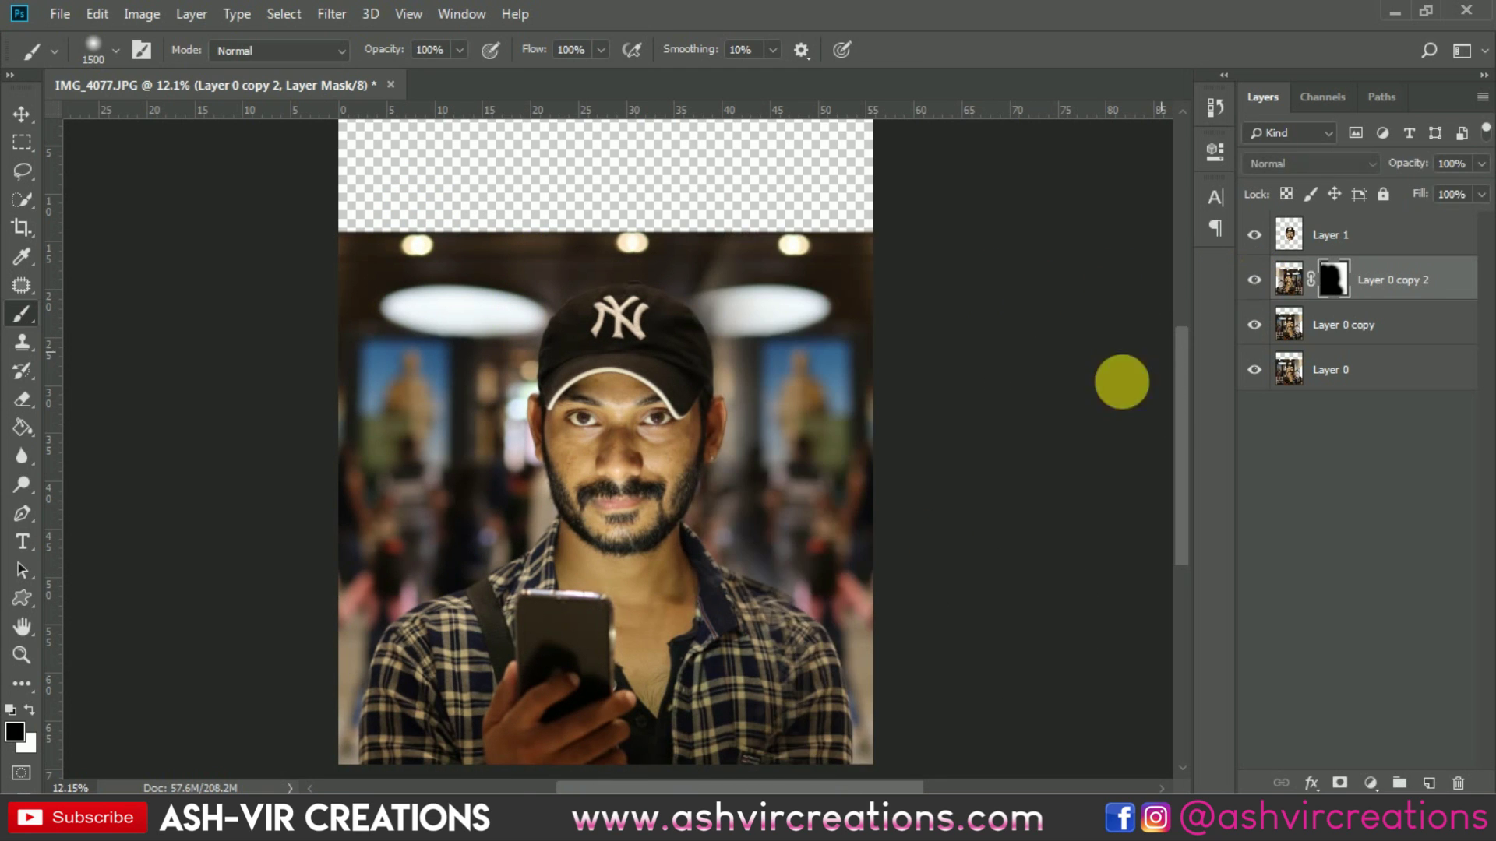
Reduce the brush to 300 and paint black on the mask over the ghosted shirt pattern on the shoulder opposite the strap
{"action": "scroll", "coordinate": [762, 611], "scroll_direction": "up", "scroll_amount": 4}
{"action": "key", "text": "bracketleft"}
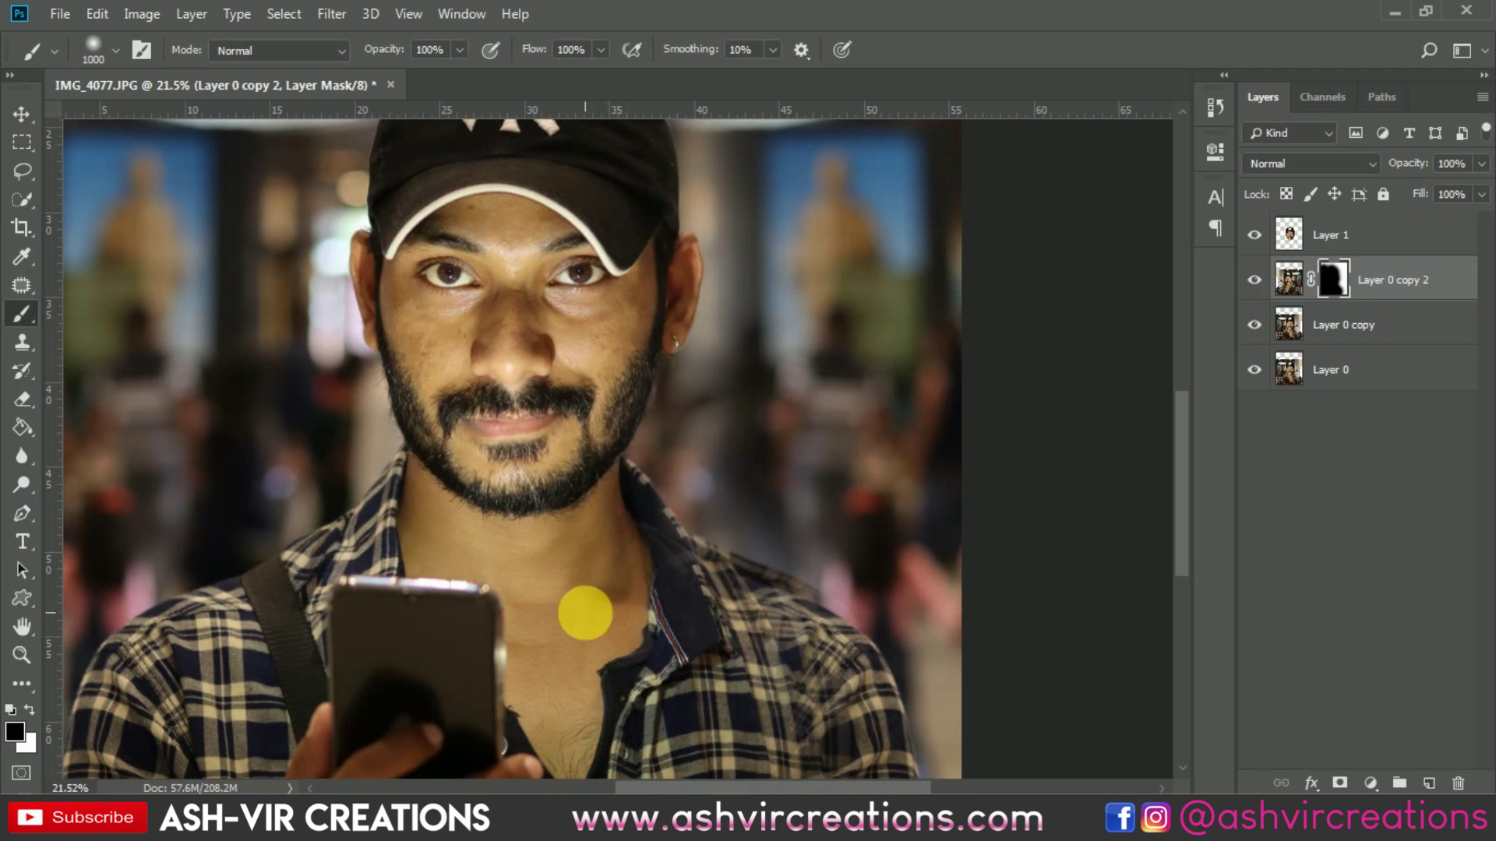
{"action": "key", "text": "bracketleft"}
{"action": "key", "text": "bracketleft"}
{"action": "key", "text": "bracketleft"}
{"action": "key", "text": "bracketleft"}
{"action": "key", "text": "bracketleft"}
{"action": "key", "text": "bracketleft"}
{"action": "key", "text": "bracketleft"}
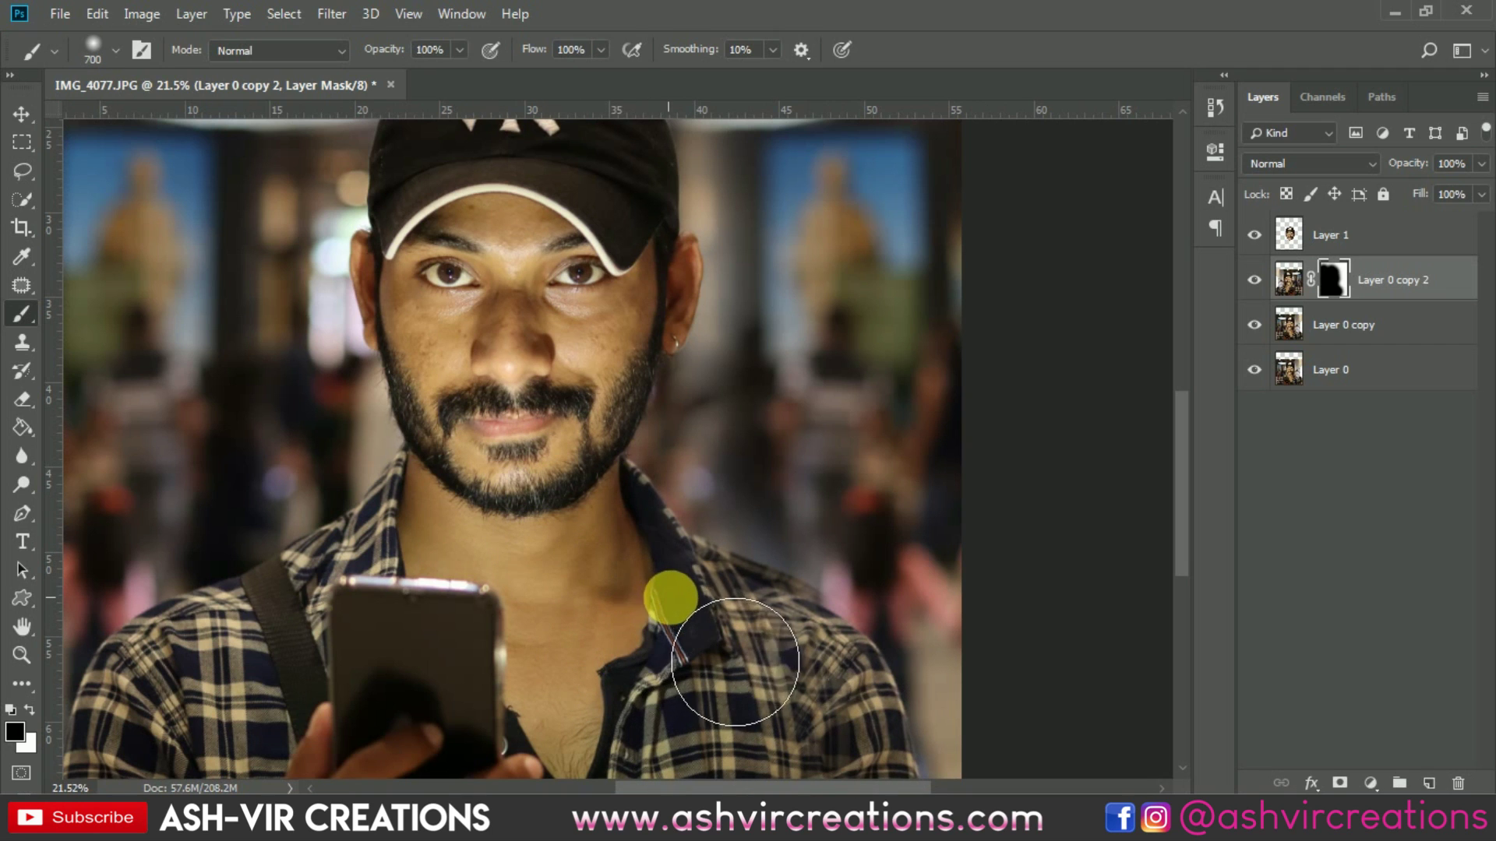
{"action": "key", "text": "bracketleft"}
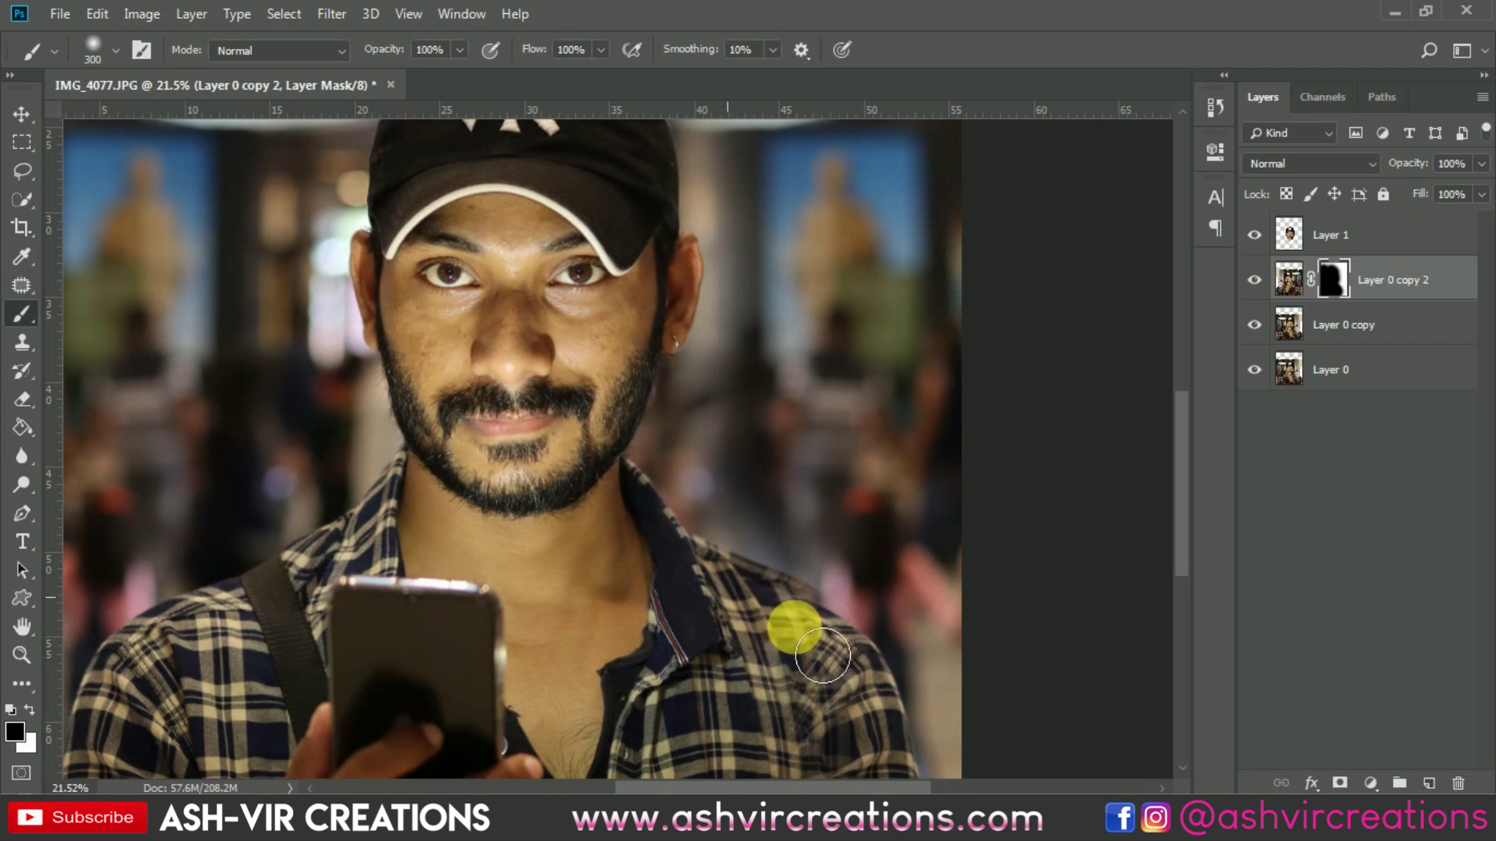
{"action": "mouse_move", "coordinate": [823, 651]}
{"action": "left_mouse_down"}
{"action": "mouse_move", "coordinate": [855, 652]}
{"action": "mouse_move", "coordinate": [885, 702]}
{"action": "left_mouse_up"}
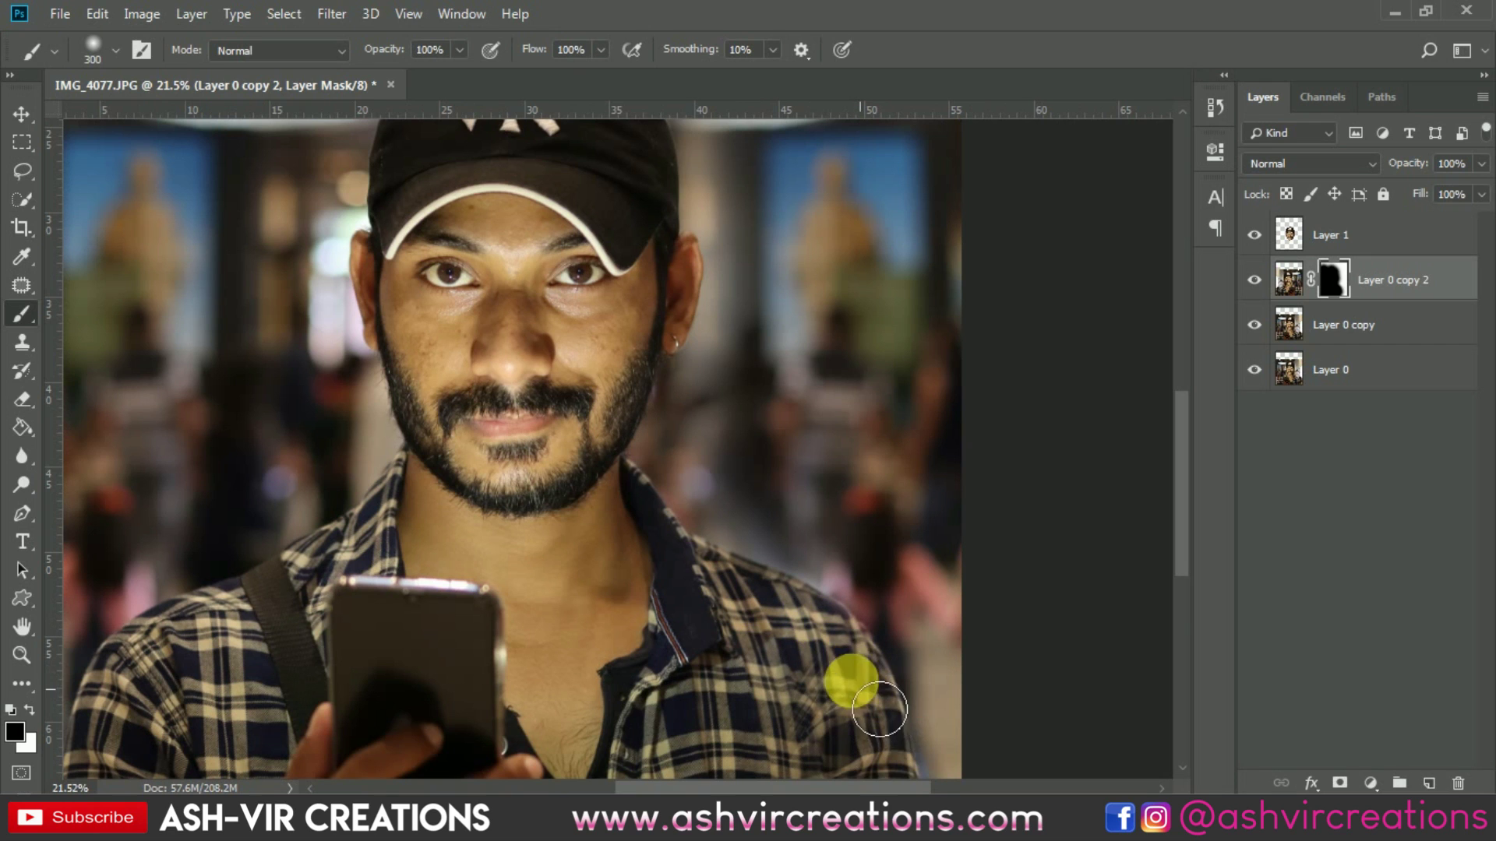
{"action": "scroll", "coordinate": [879, 710], "scroll_direction": "down", "scroll_amount": 3}
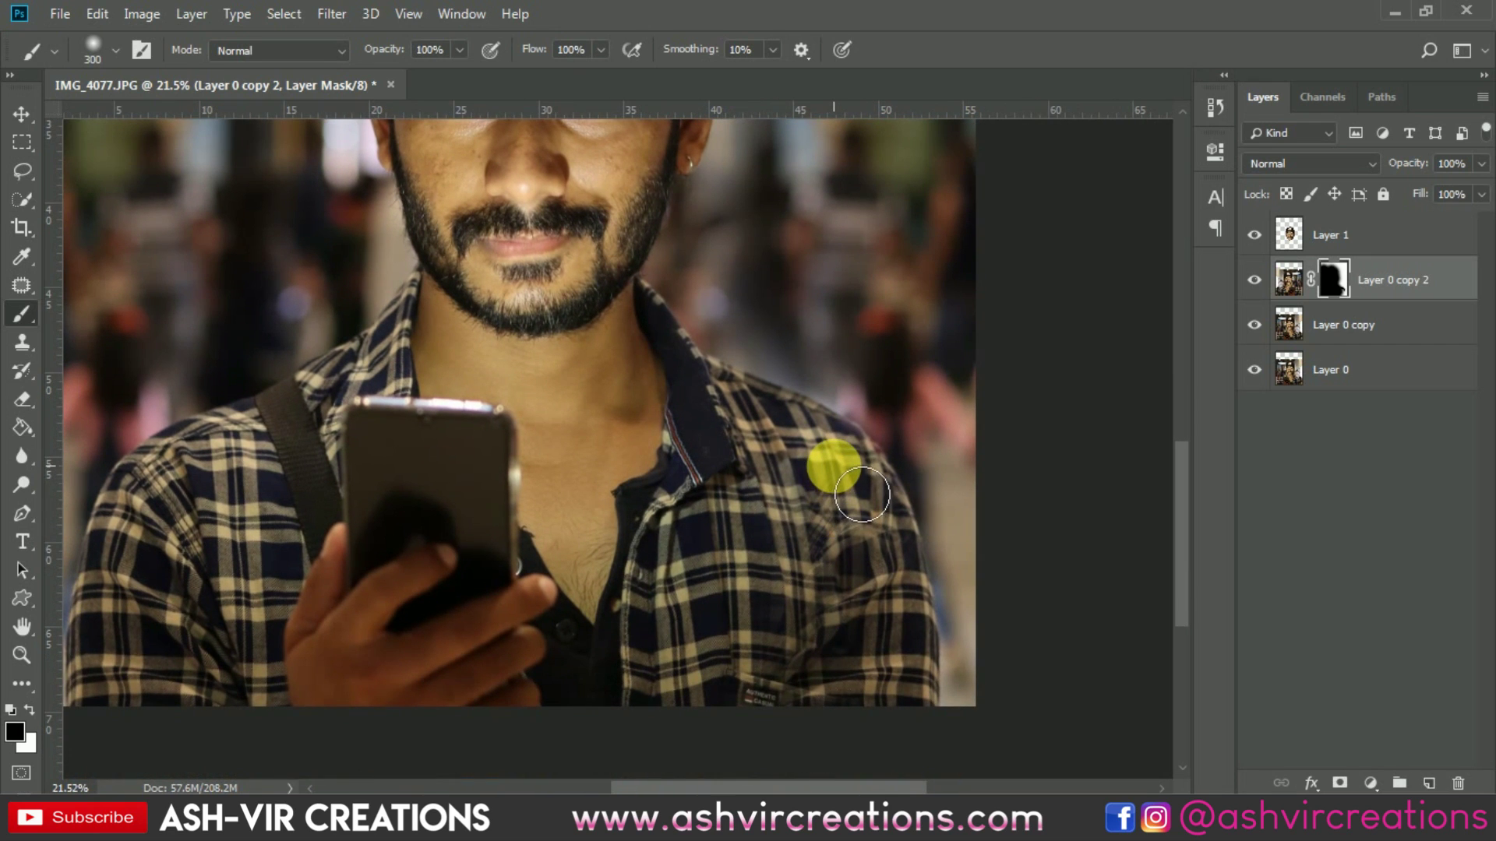
{"action": "left_click_drag", "start_coordinate": [872, 502], "coordinate": [861, 517]}
Enlarge the brush to 800, paint the mask to restore the original sleeve and lower background, and compare with the mirrored layer hidden
{"action": "key", "text": "bracketright"}
{"action": "left_click", "coordinate": [1256, 280]}
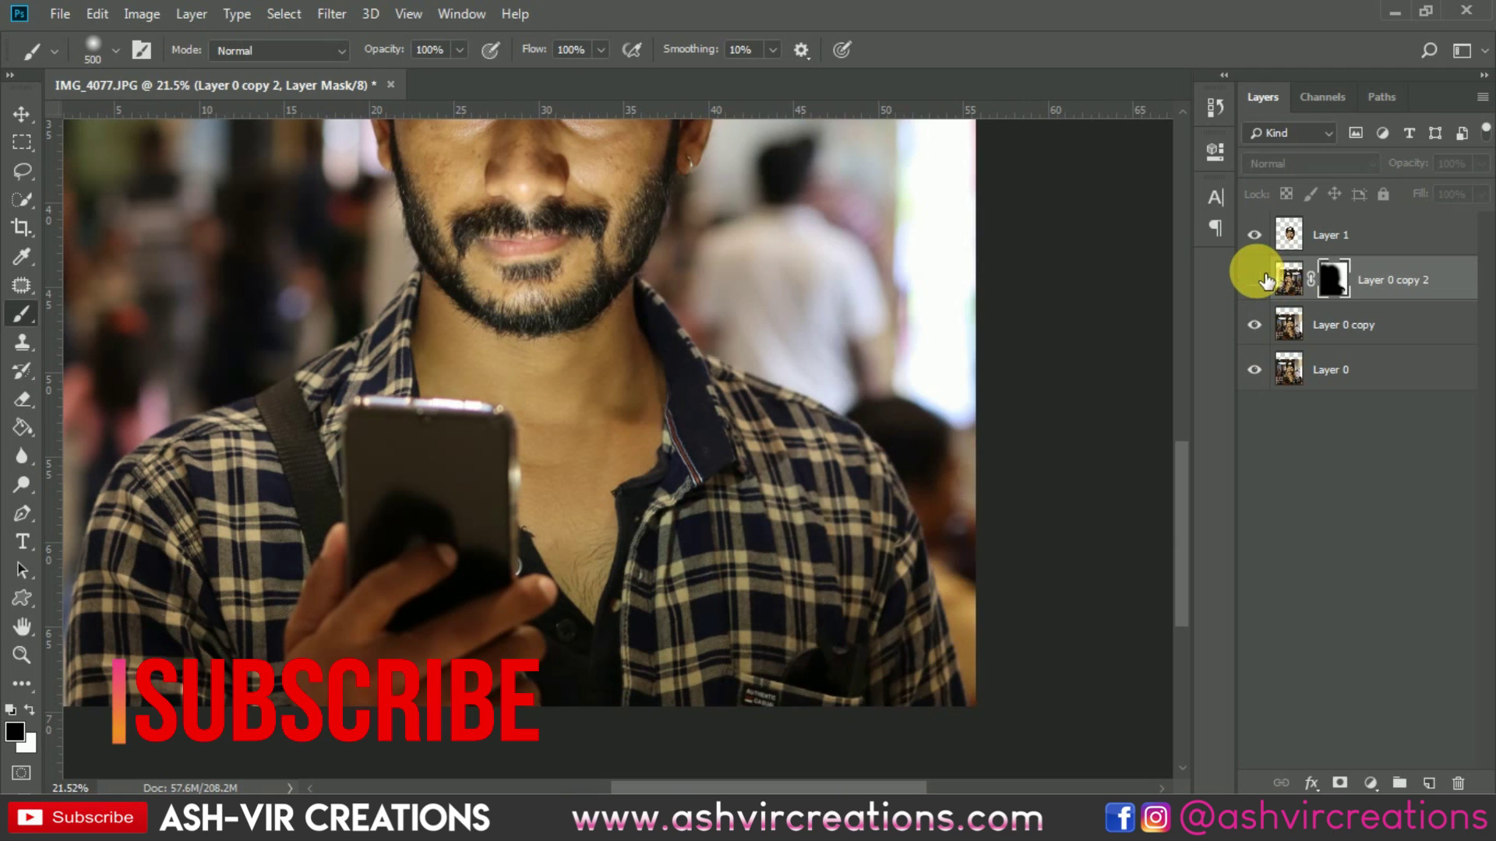
{"action": "left_click", "coordinate": [1256, 280]}
{"action": "key", "text": "bracketright"}
{"action": "key", "text": "bracketright"}
{"action": "key", "text": "bracketright"}
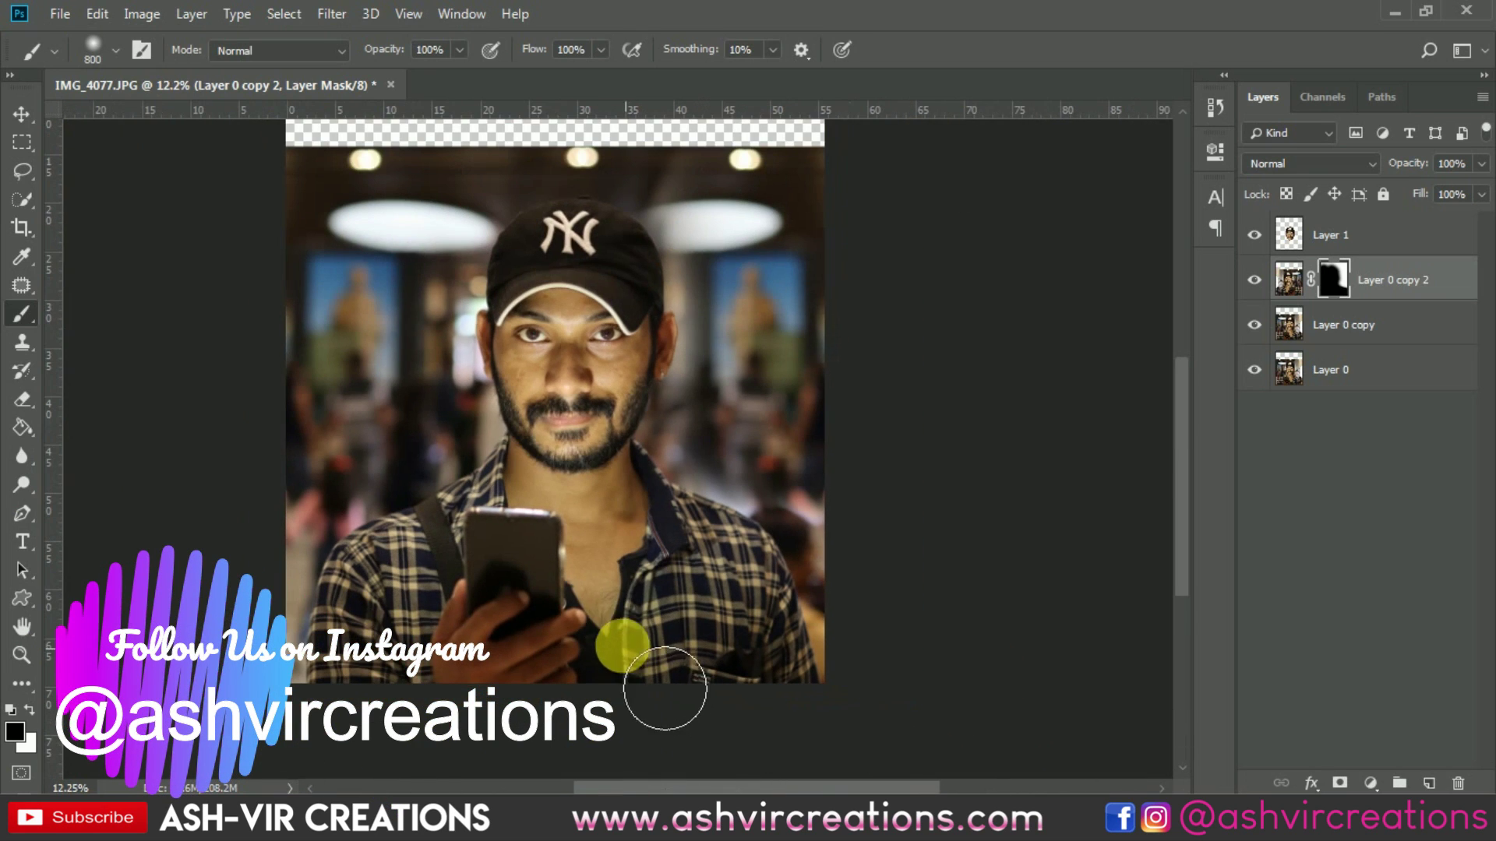
{"action": "scroll", "coordinate": [666, 701], "scroll_direction": "down", "scroll_amount": 3}
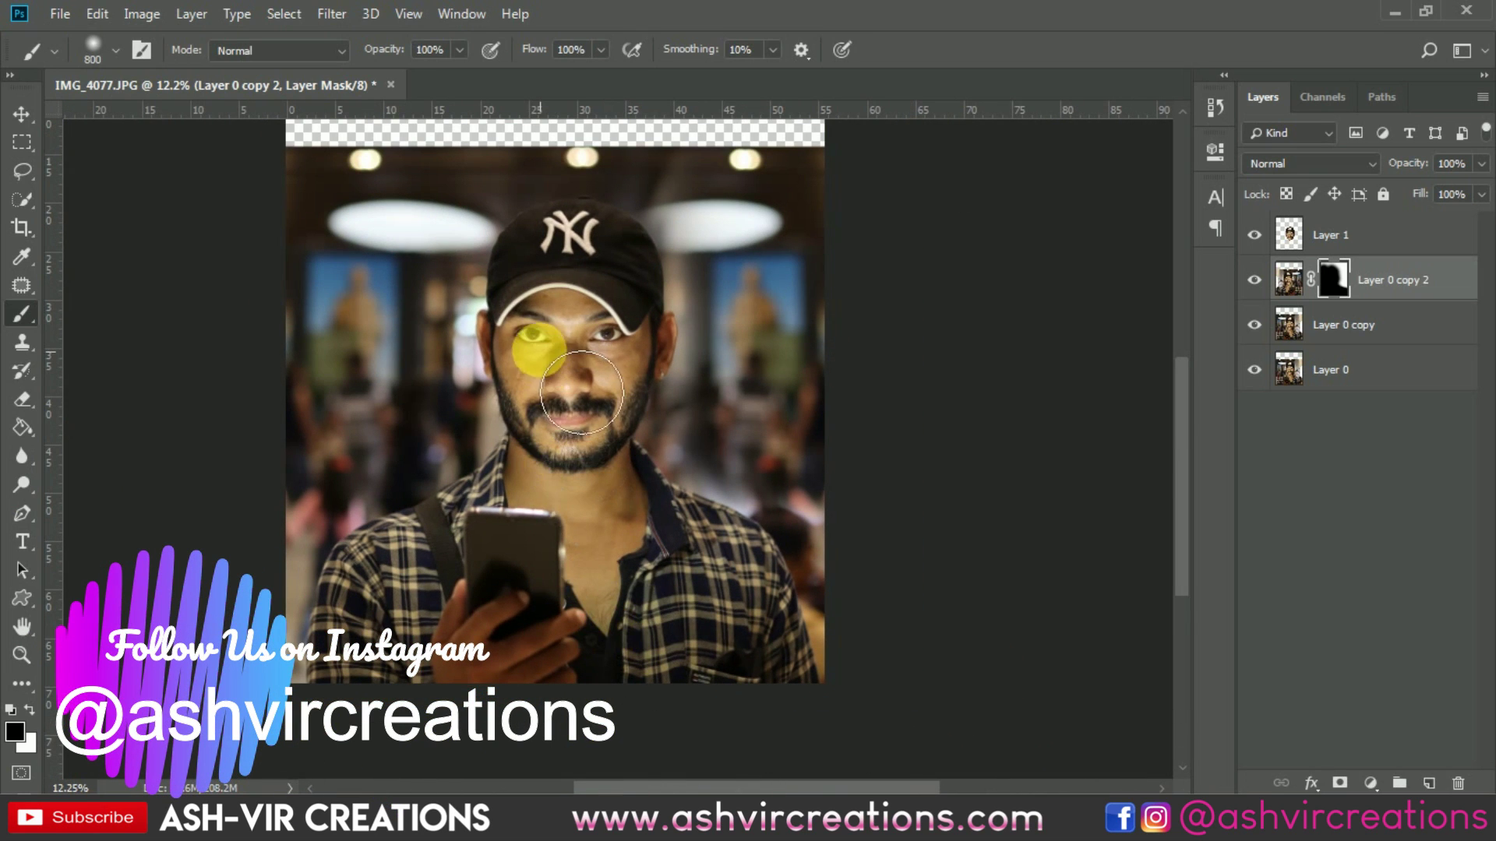
{"action": "left_click", "coordinate": [1255, 282]}
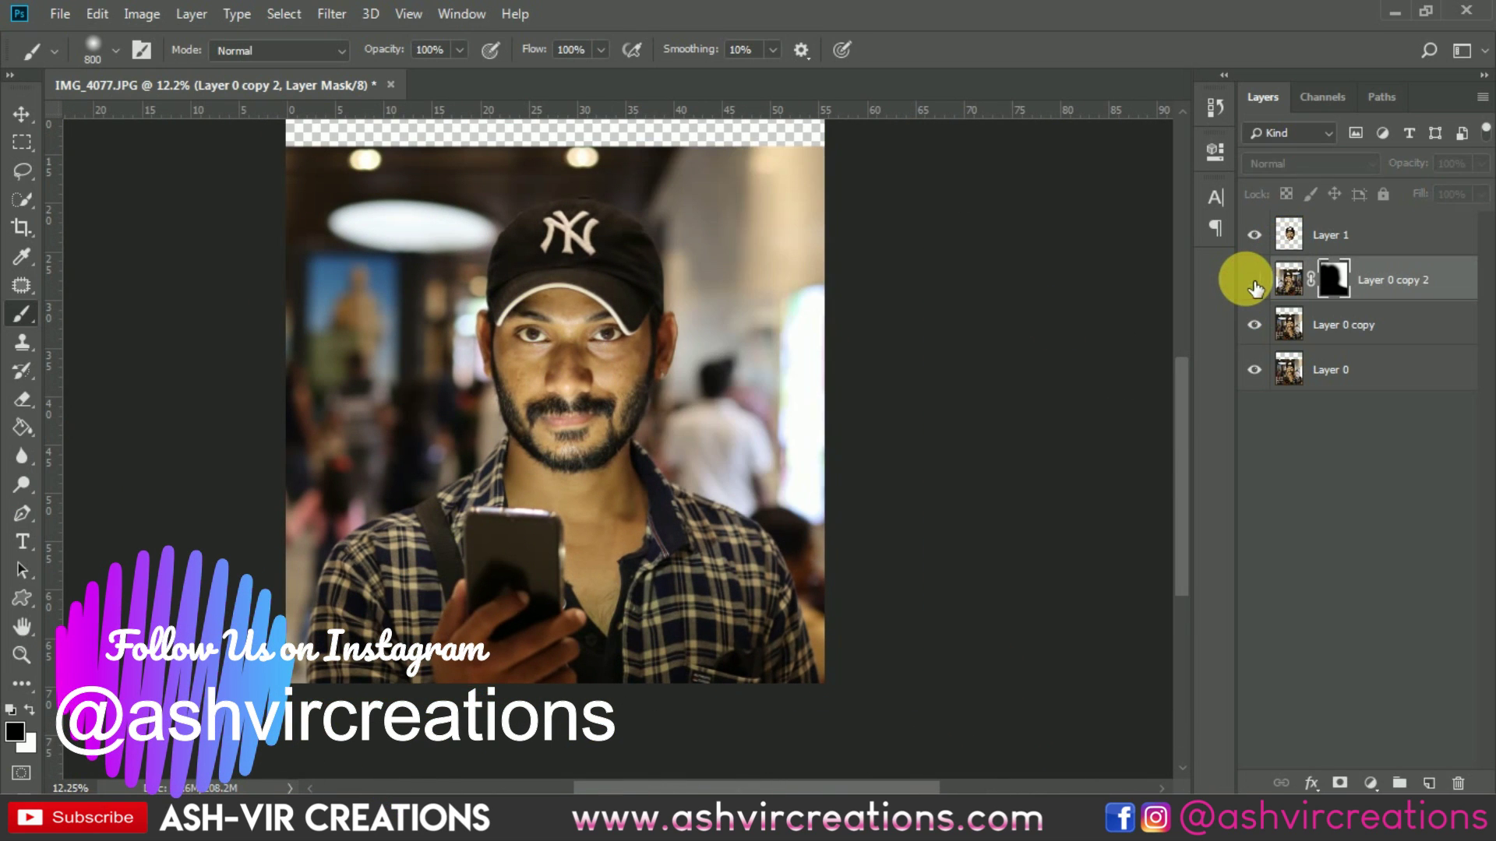
{"action": "left_click", "coordinate": [1254, 281]}
{"action": "left_click", "coordinate": [1255, 281]}
{"action": "left_click", "coordinate": [1254, 282]}
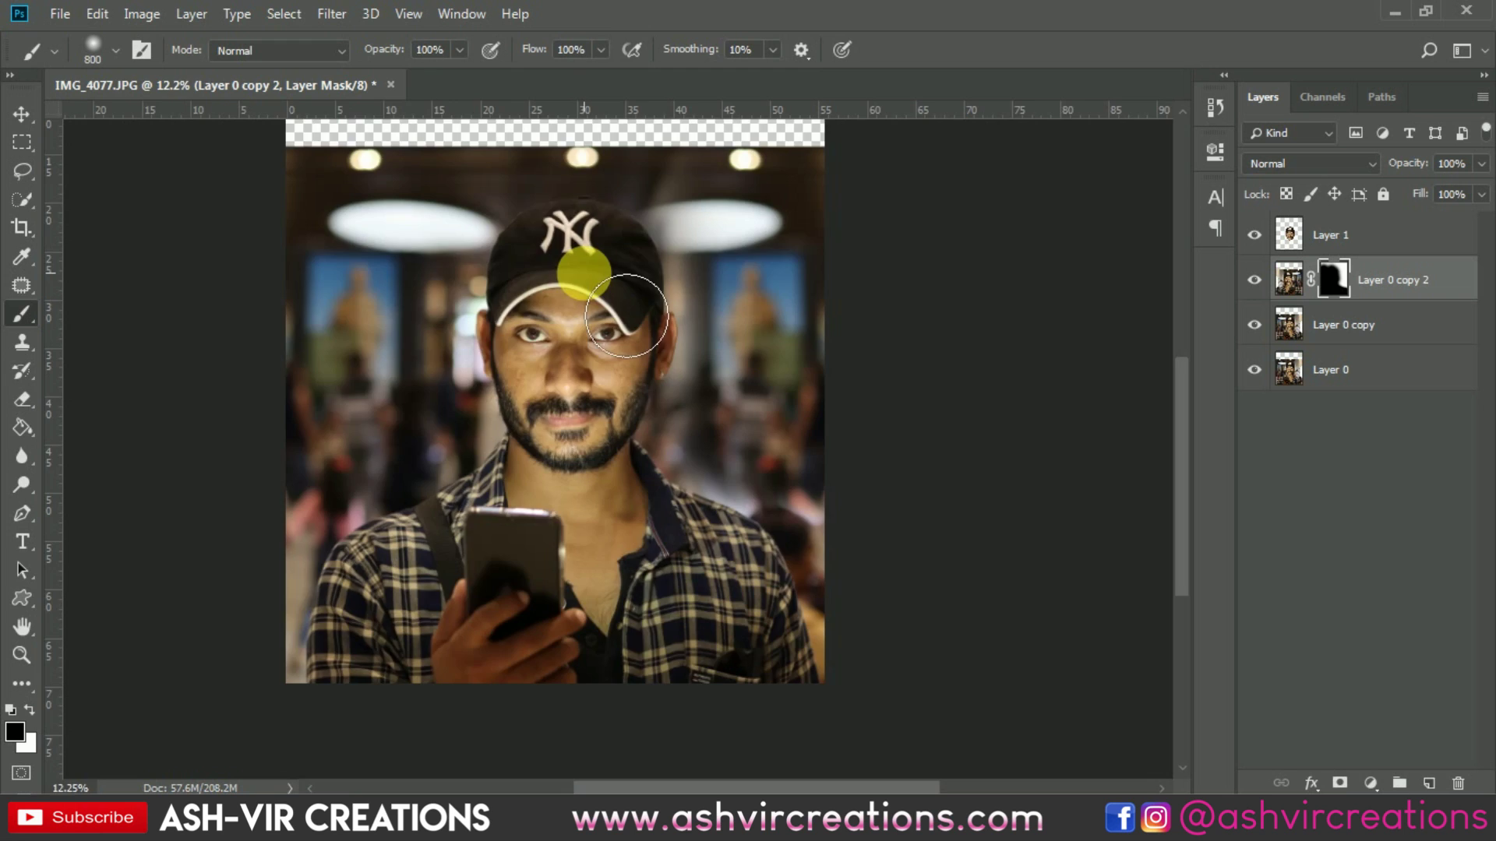
Refine the Layer 0 copy 2 mask with the 800 brush along the ceiling between the cap and the mirrored lamp
{"action": "scroll", "coordinate": [583, 275], "scroll_direction": "down", "scroll_amount": 2}
{"action": "scroll", "coordinate": [584, 274], "scroll_direction": "up", "scroll_amount": 5}
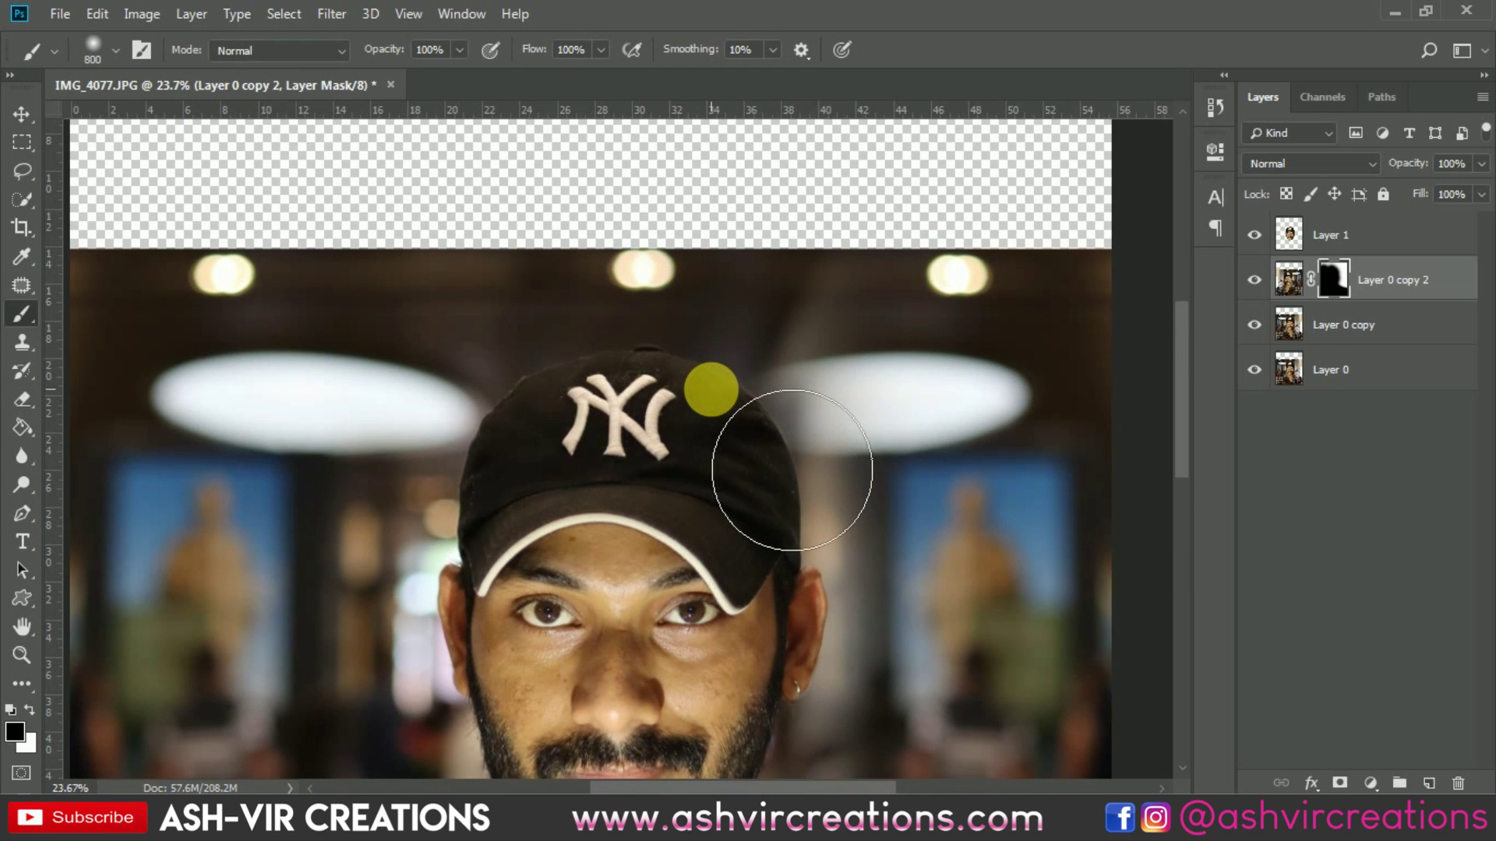
{"action": "left_click", "coordinate": [1254, 281]}
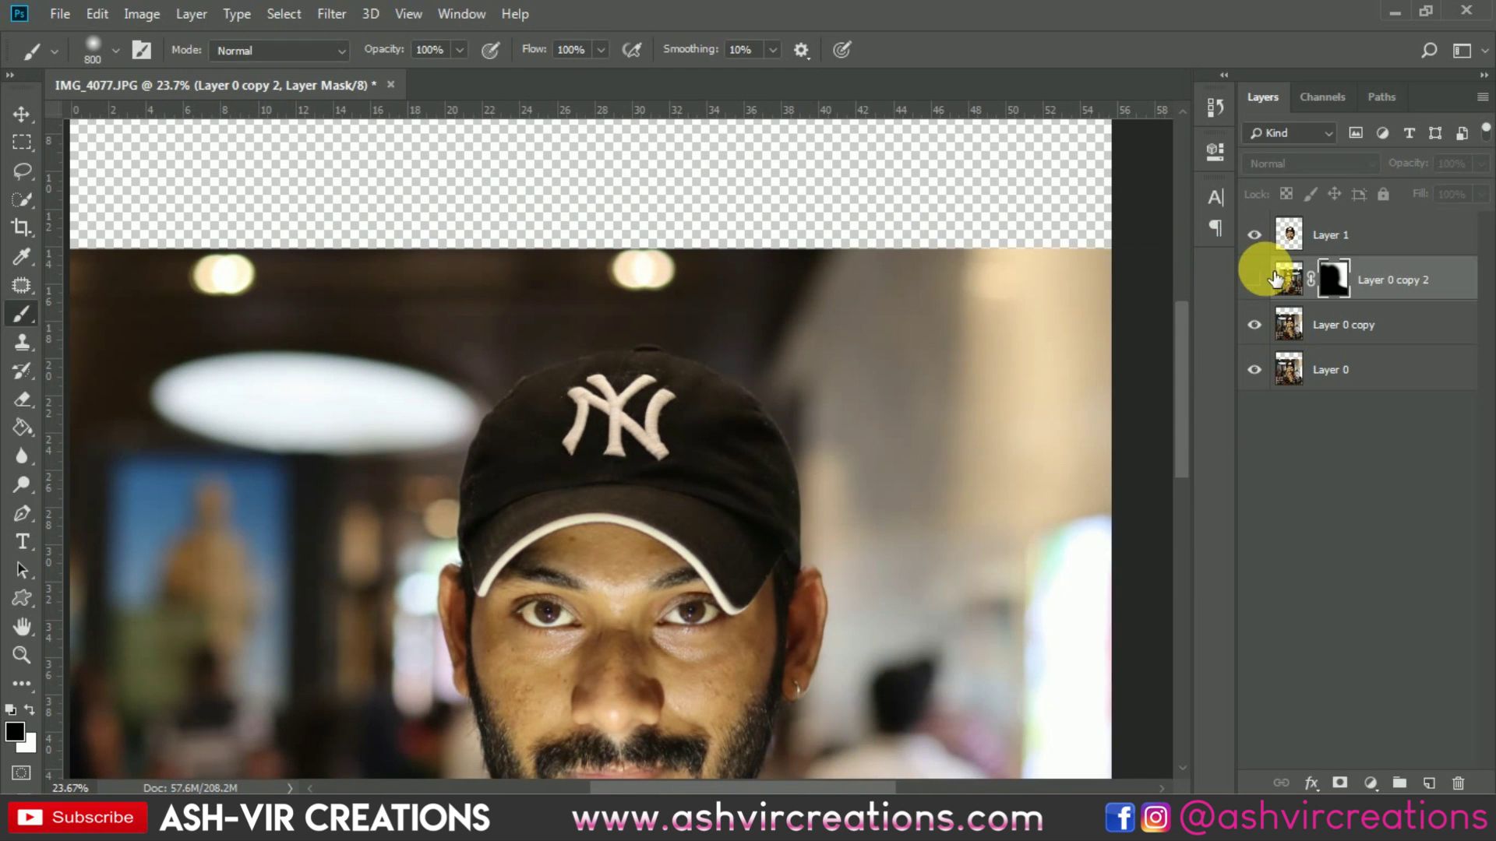
{"action": "left_click", "coordinate": [1254, 281]}
{"action": "mouse_move", "coordinate": [1050, 304]}
{"action": "left_mouse_down"}
{"action": "mouse_move", "coordinate": [802, 434]}
{"action": "mouse_move", "coordinate": [788, 501]}
{"action": "mouse_move", "coordinate": [871, 275]}
{"action": "left_mouse_up"}
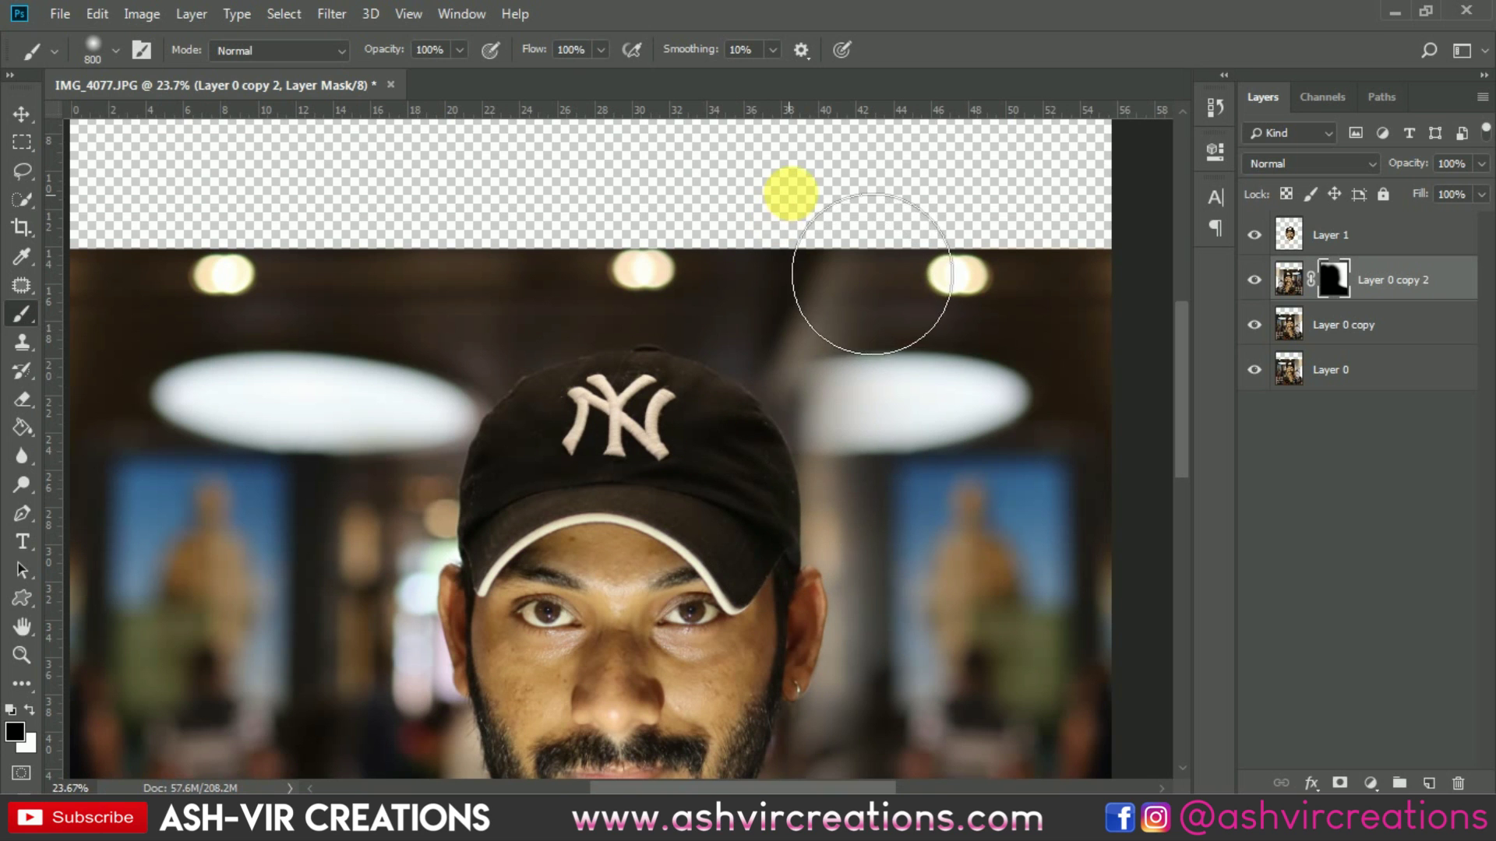
{"action": "scroll", "coordinate": [793, 192], "scroll_direction": "down", "scroll_amount": 3}
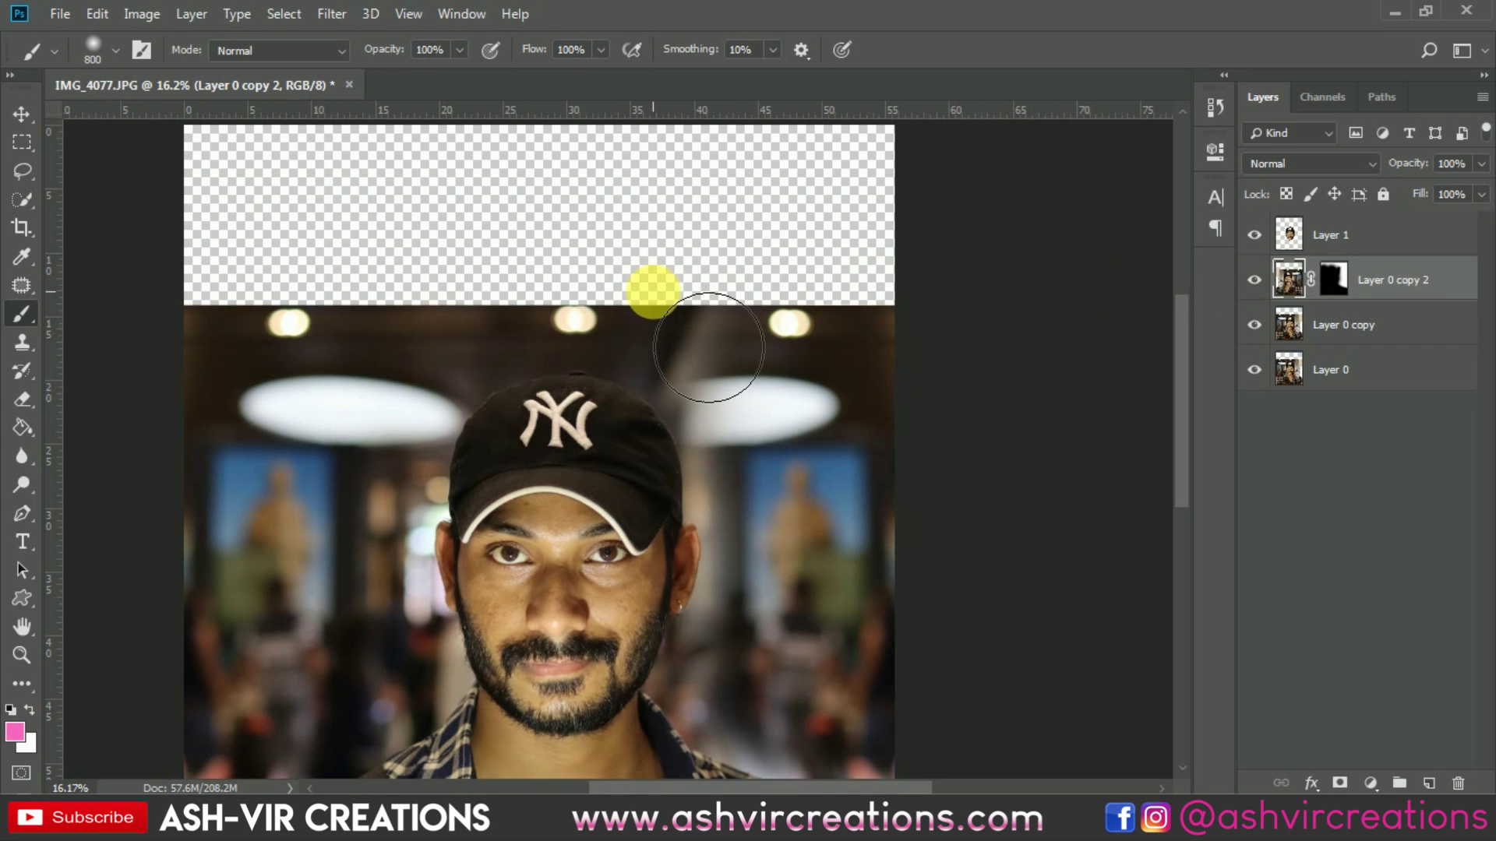
{"action": "scroll", "coordinate": [653, 291], "scroll_direction": "down", "scroll_amount": 3}
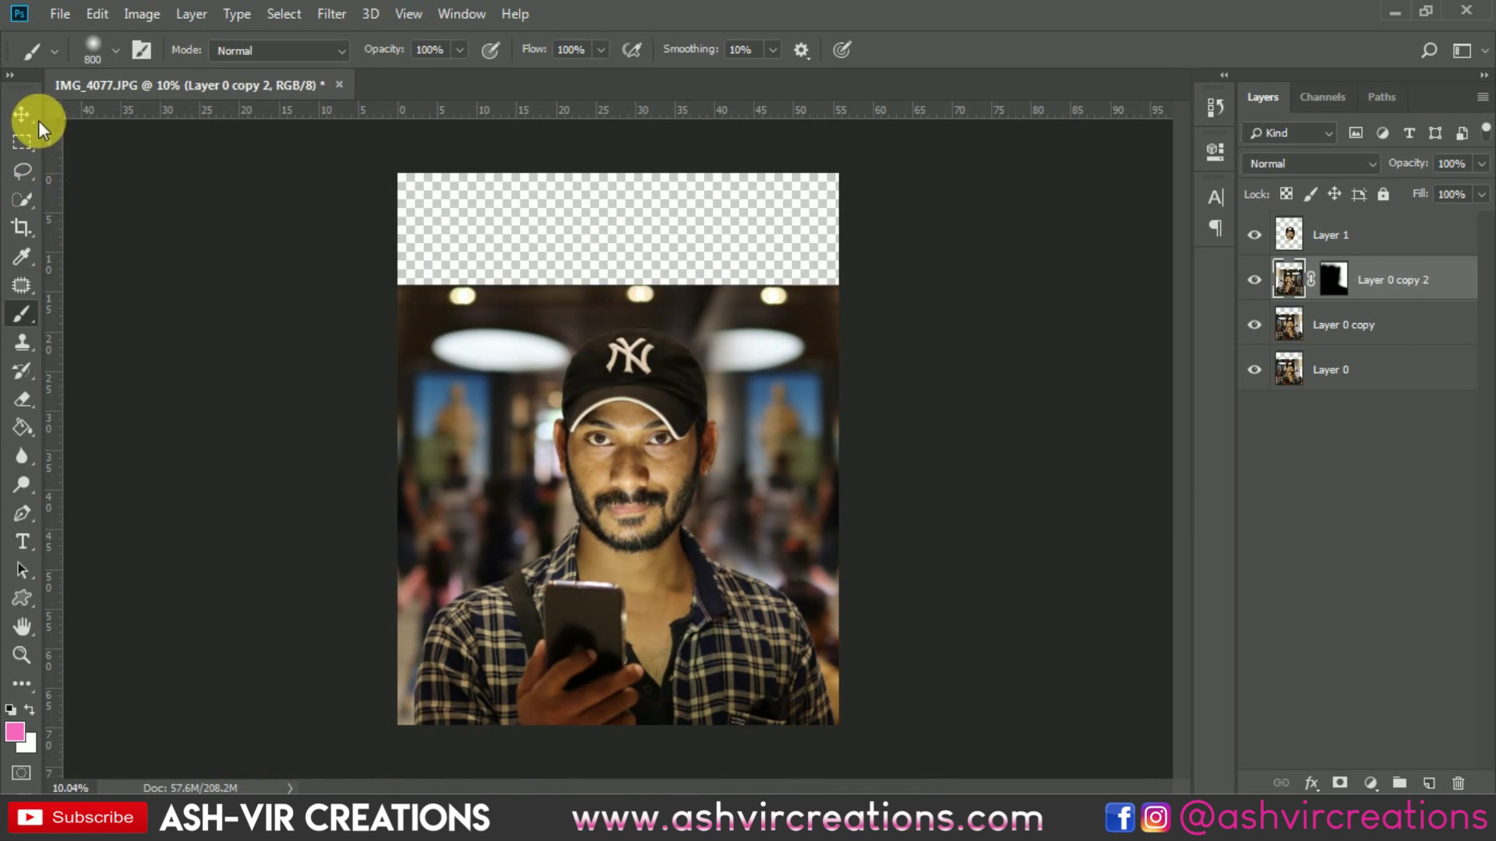
Switch to the Move tool and open the bokeh image beautiful-blur-bright-1289353.jpg from the Desktop
{"action": "left_click", "coordinate": [38, 121]}
{"action": "left_click", "coordinate": [59, 14]}
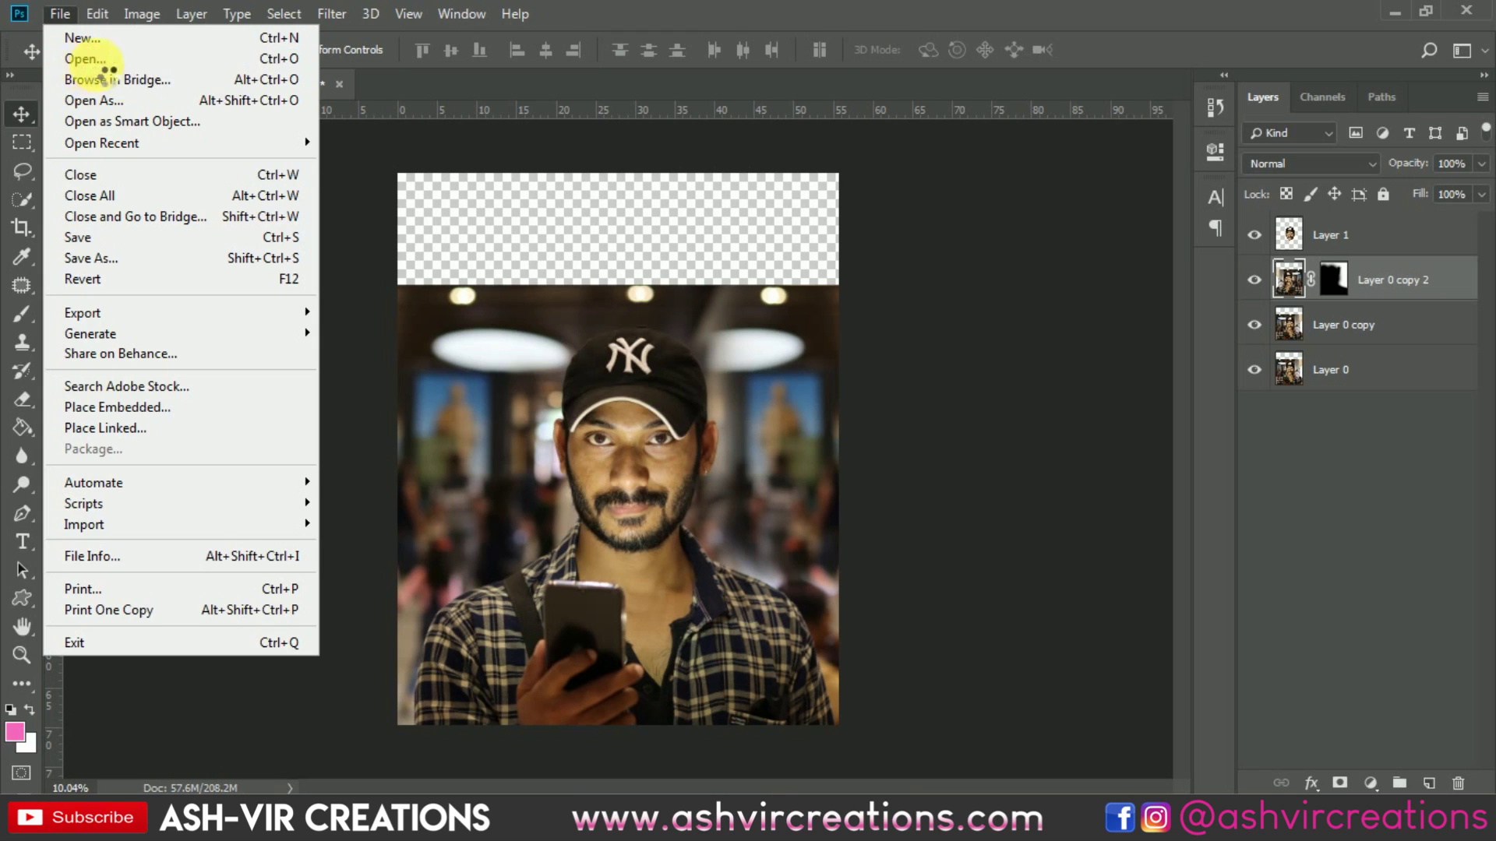
{"action": "left_click", "coordinate": [86, 58]}
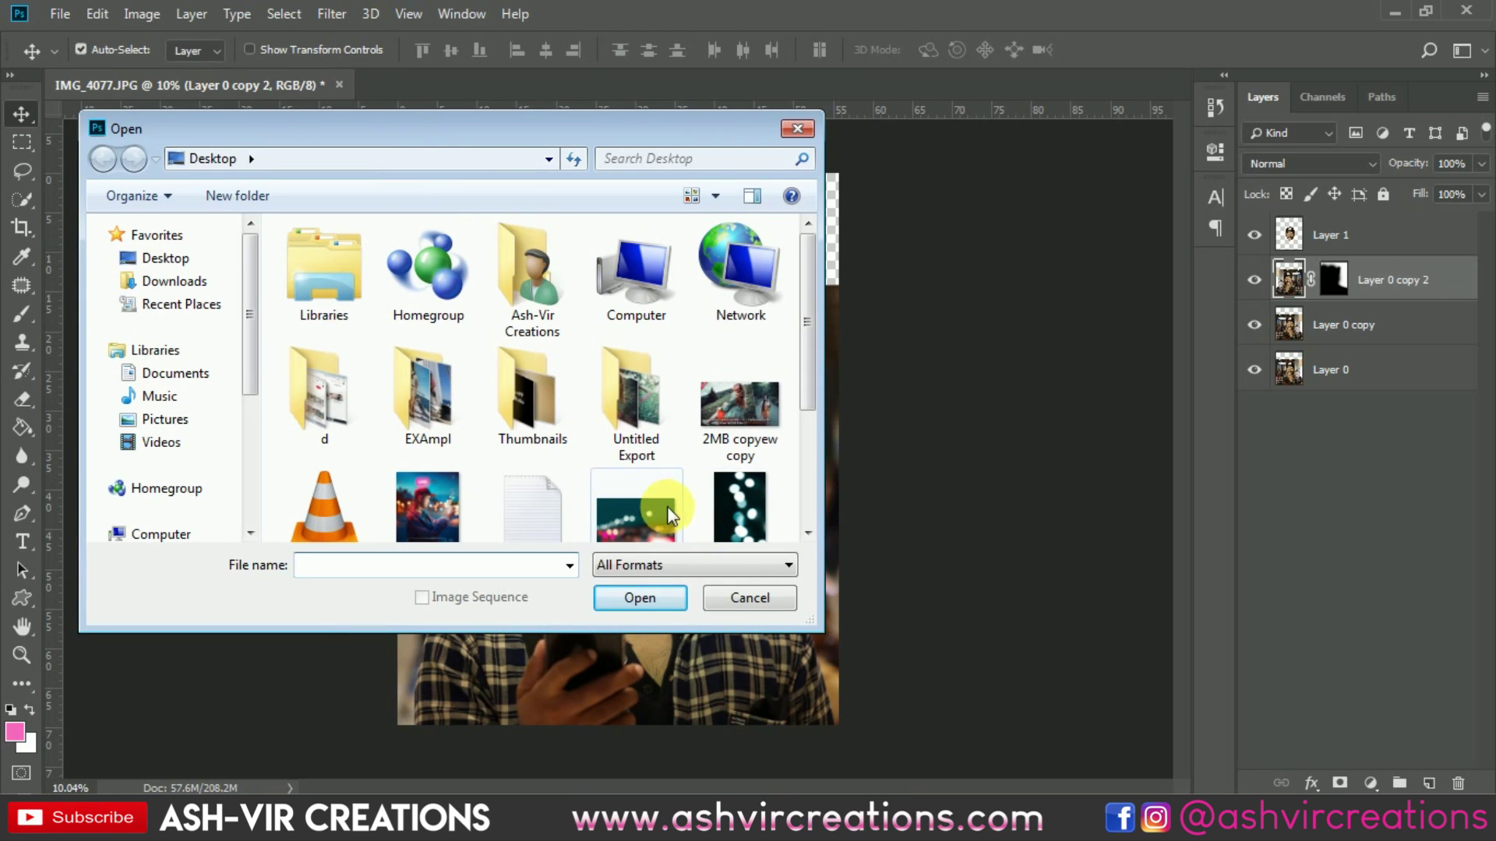
{"action": "double_click", "coordinate": [623, 522]}
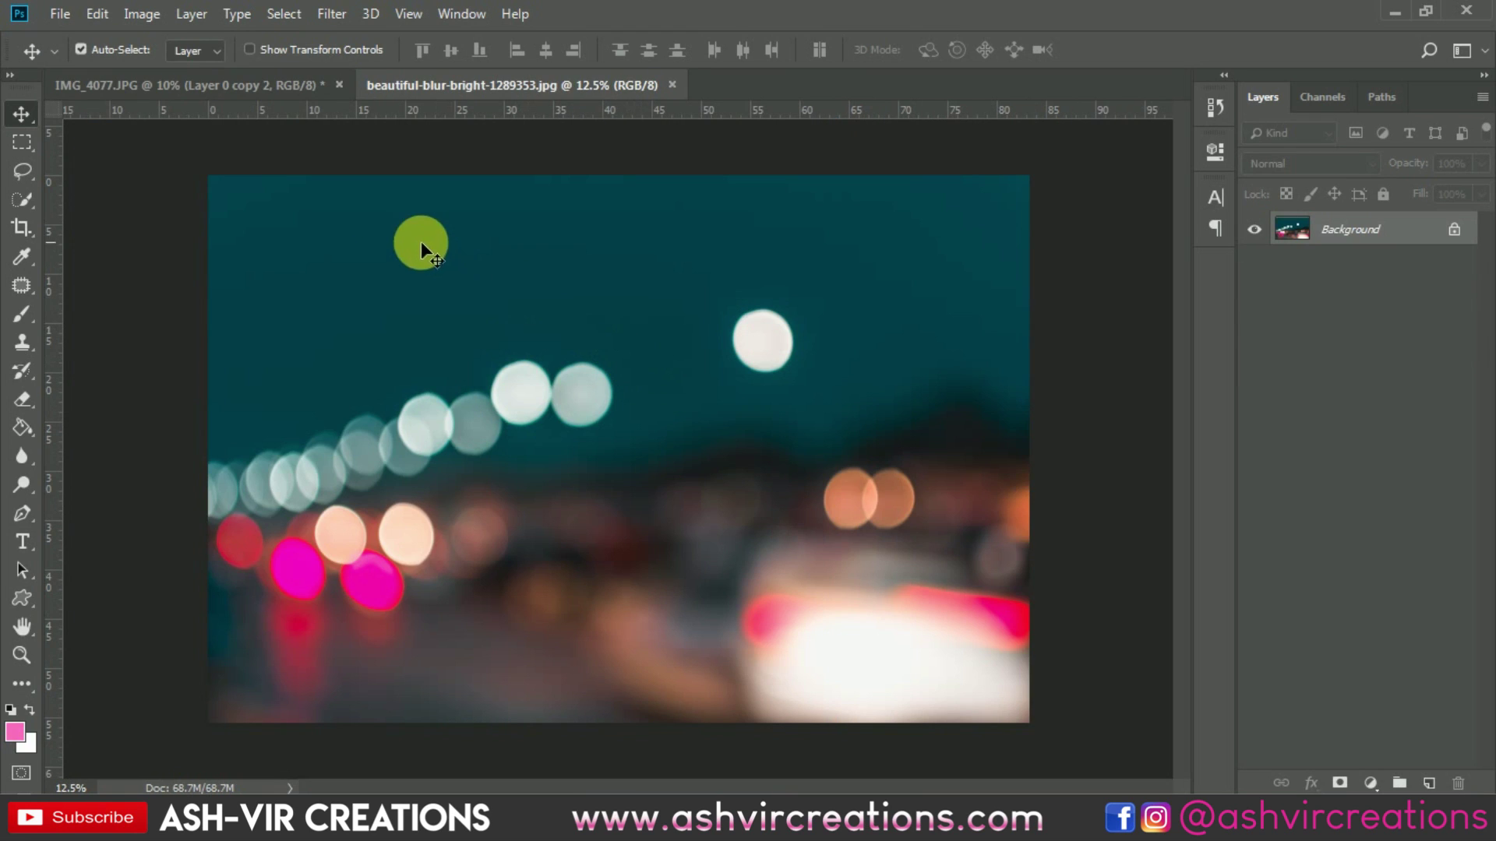
Bring the bokeh image into the portrait document, place it below Layer 0 copy and position it over the empty strip
{"action": "left_click_drag", "start_coordinate": [331, 169], "coordinate": [608, 279]}
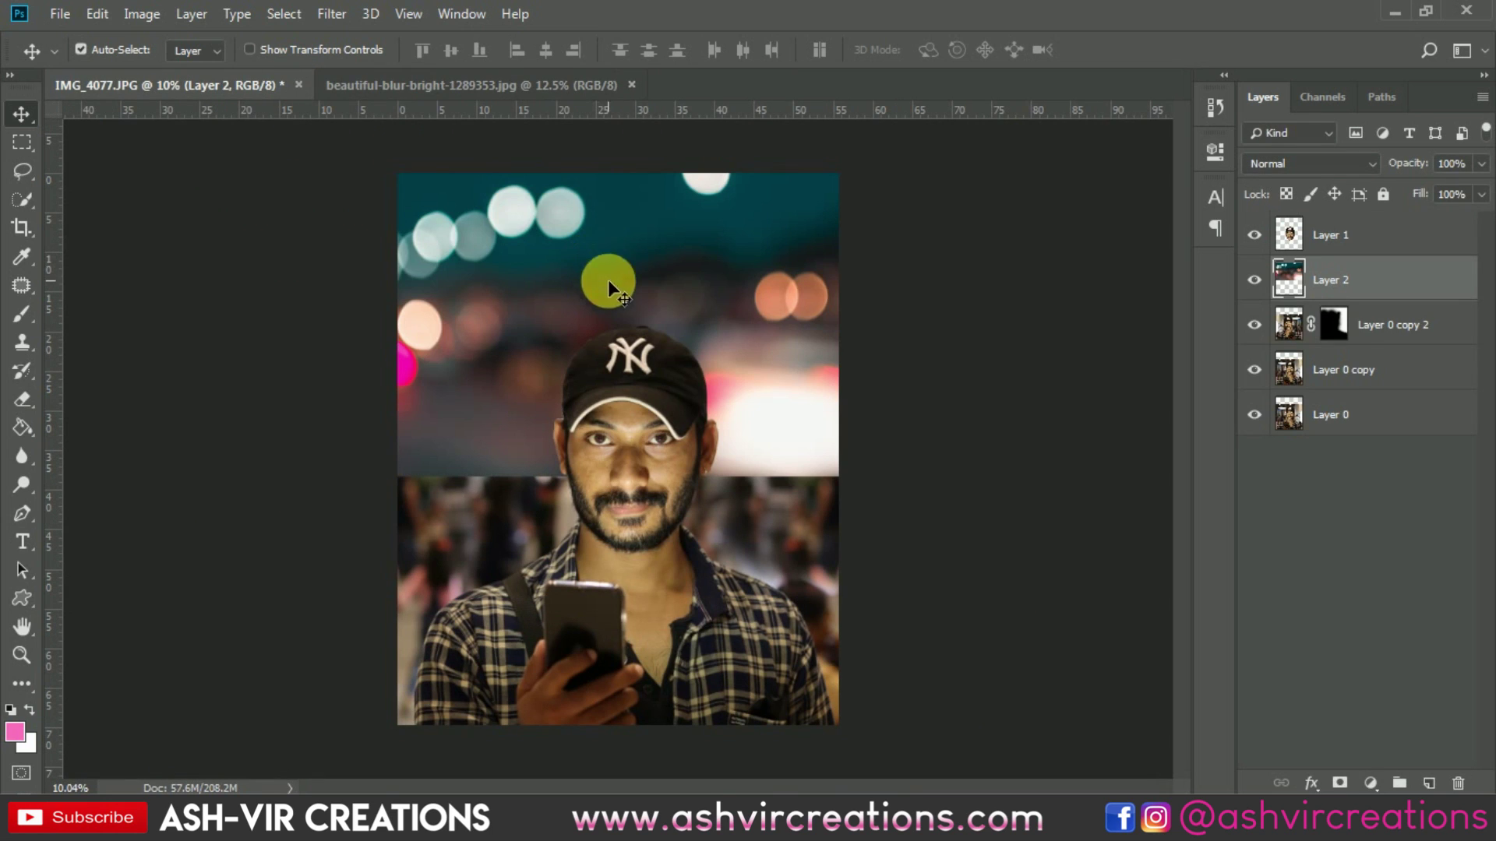
{"action": "left_click_drag", "start_coordinate": [1342, 305], "coordinate": [1335, 381]}
{"action": "left_click_drag", "start_coordinate": [662, 227], "coordinate": [698, 231]}
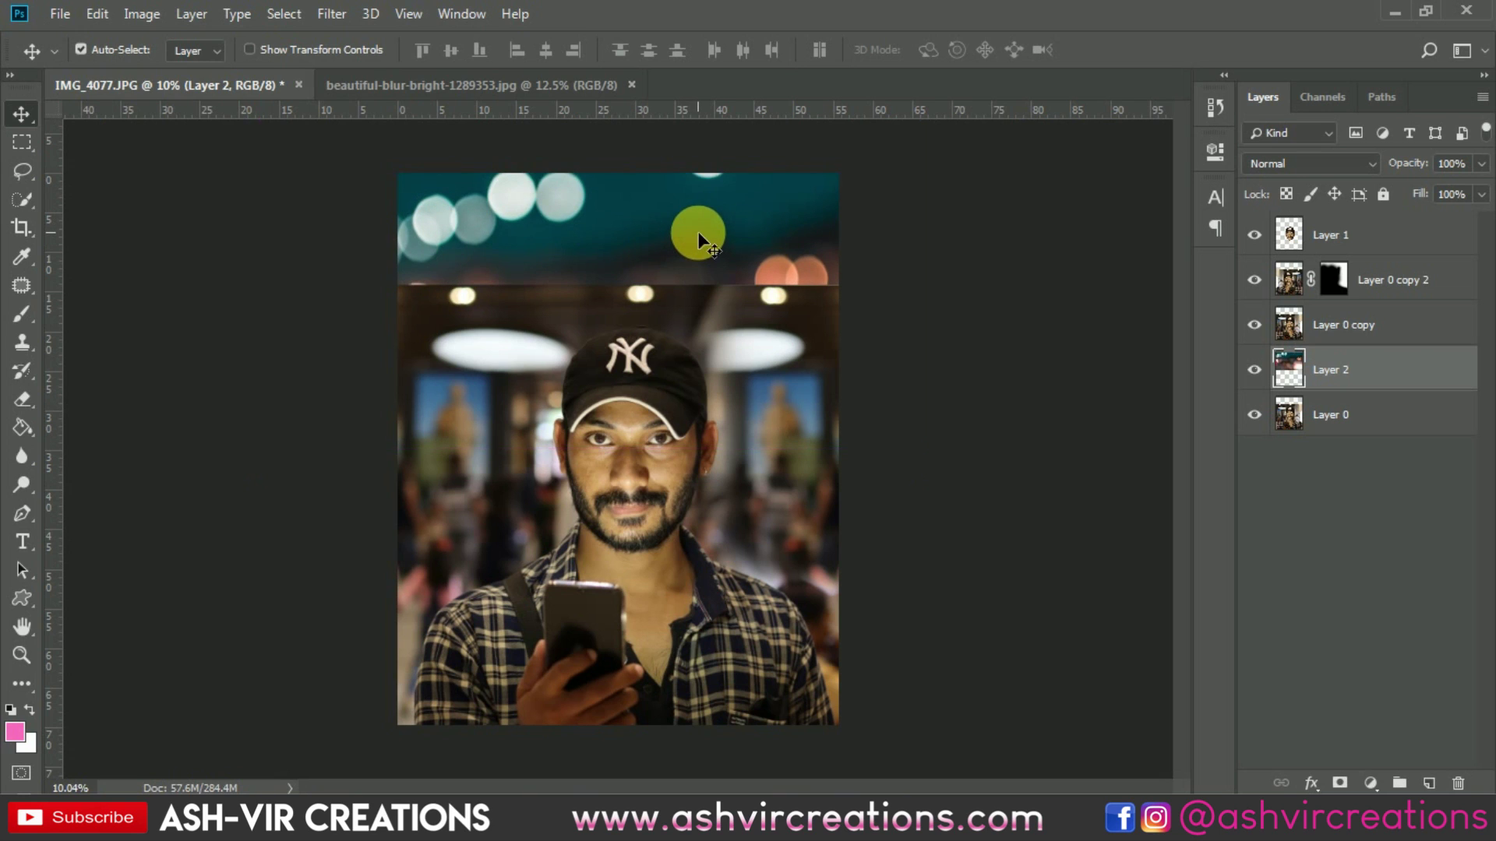
Scale the bokeh layer to 68.20% with Free Transform and position it to fill the empty area above the photo
{"action": "key", "text": "ctrl+t"}
{"action": "scroll", "coordinate": [722, 268], "scroll_direction": "down", "scroll_amount": 2}
{"action": "scroll", "coordinate": [740, 274], "scroll_direction": "up", "scroll_amount": 2}
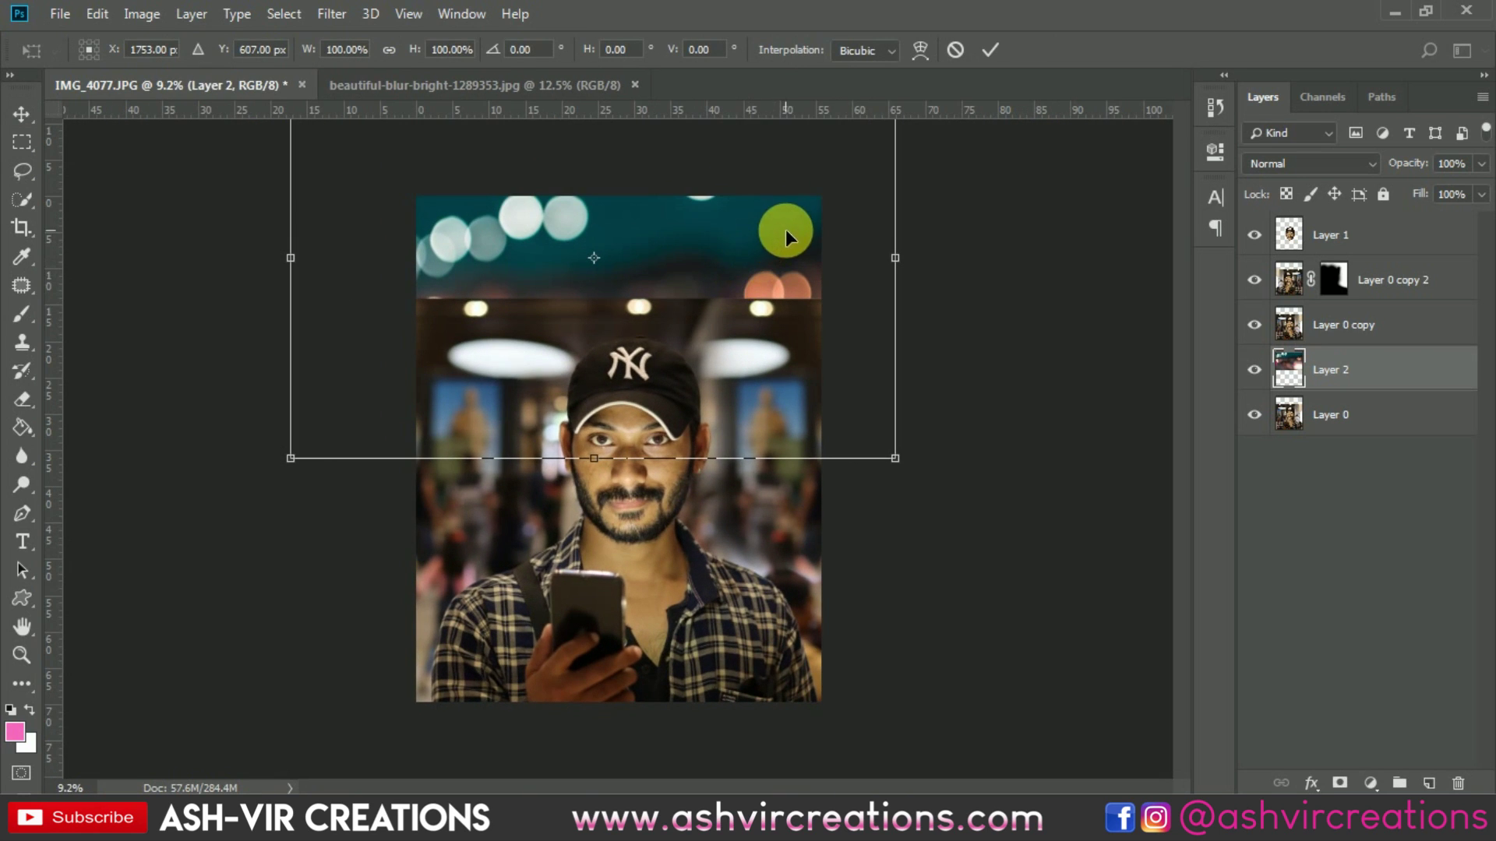
{"action": "left_click_drag", "start_coordinate": [895, 460], "coordinate": [792, 430]}
{"action": "mouse_move", "coordinate": [741, 282]}
{"action": "left_mouse_down"}
{"action": "mouse_move", "coordinate": [766, 311]}
{"action": "mouse_move", "coordinate": [761, 269]}
{"action": "left_mouse_up"}
{"action": "key", "text": "Return"}
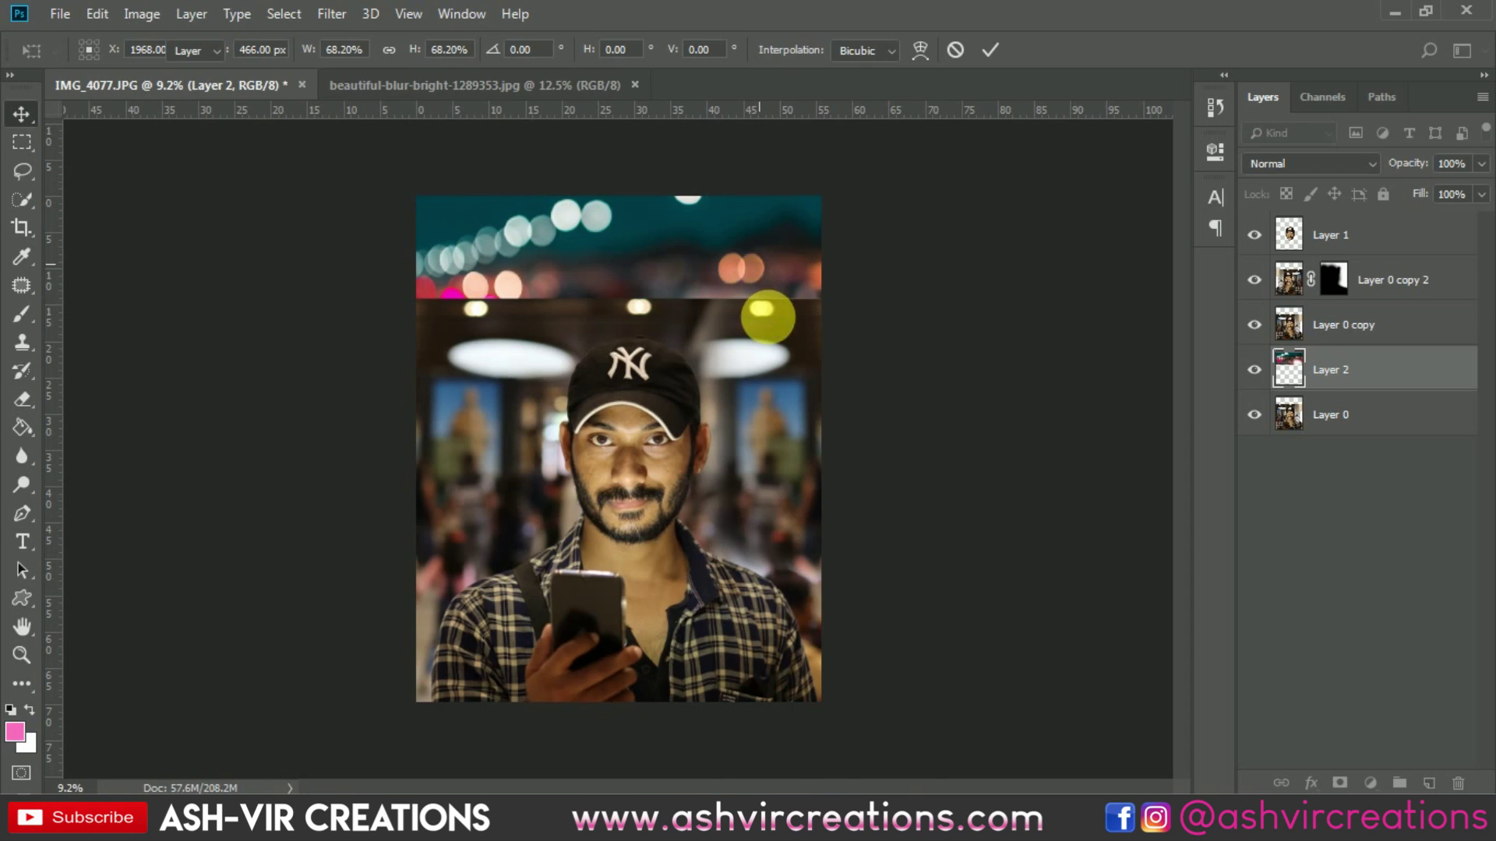
Check Layer 0 copy 2 by toggling its visibility, and merge it with Layer 0 copy
{"action": "scroll", "coordinate": [764, 280], "scroll_direction": "up", "scroll_amount": 2}
{"action": "left_click", "coordinate": [1289, 281]}
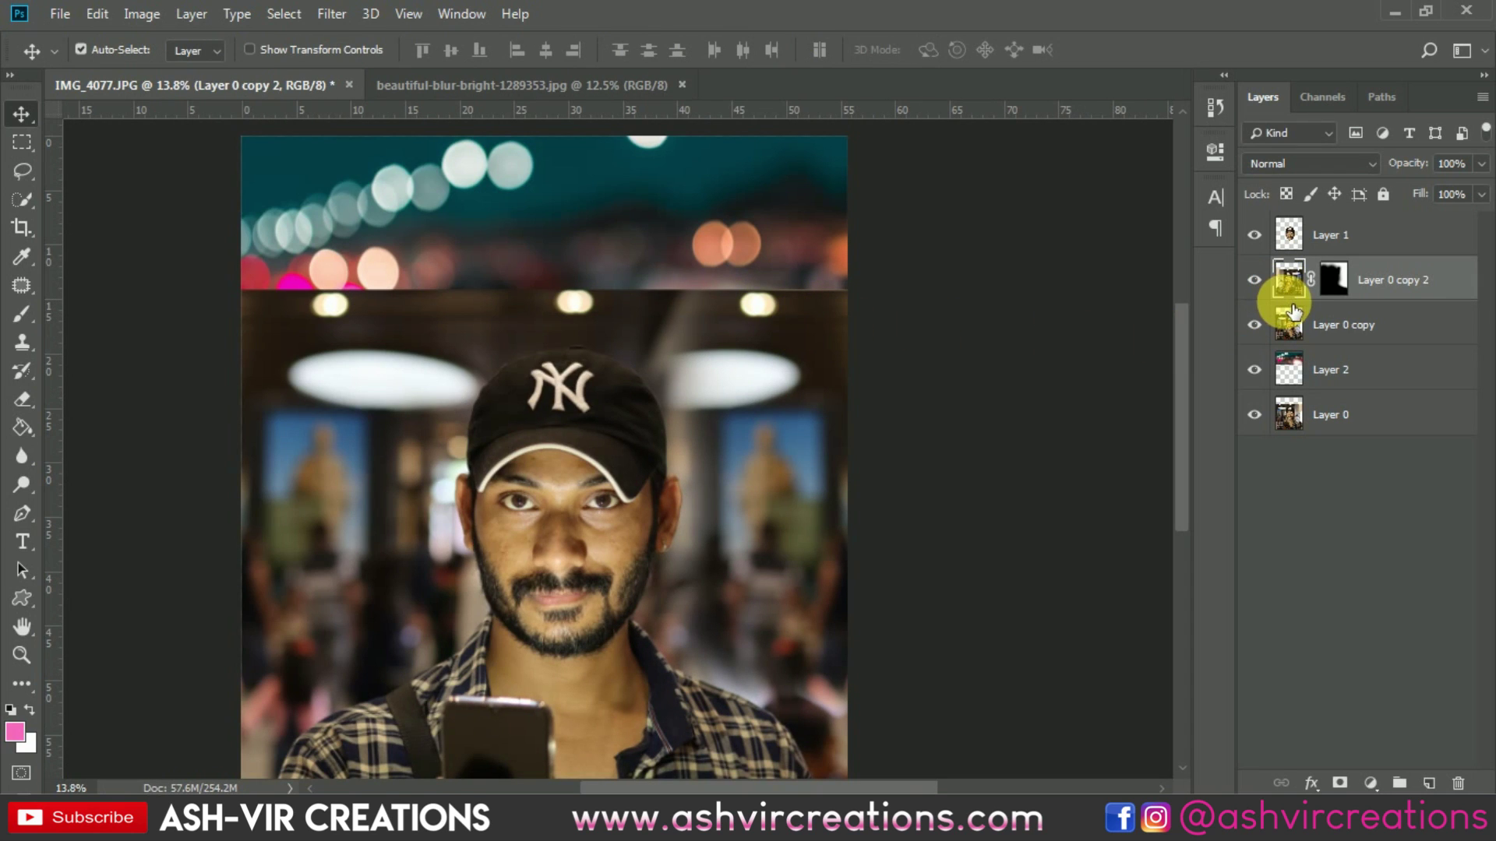
{"action": "left_click", "coordinate": [1254, 280]}
{"action": "left_click", "coordinate": [1255, 280]}
{"action": "left_click", "coordinate": [1334, 300]}
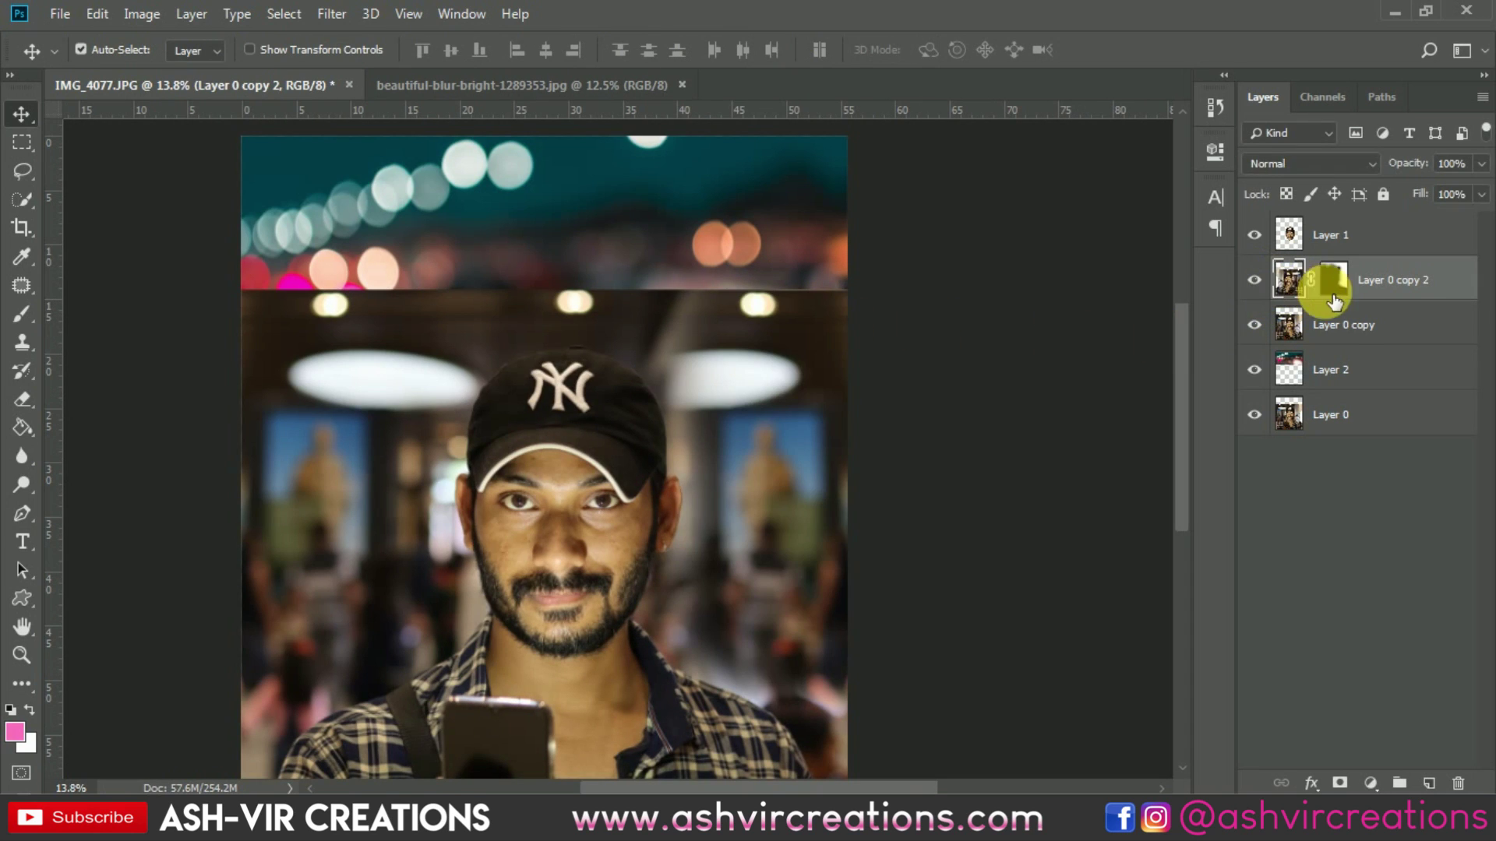
{"action": "left_click", "coordinate": [1355, 328], "text": "shift"}
{"action": "right_click", "coordinate": [1356, 327]}
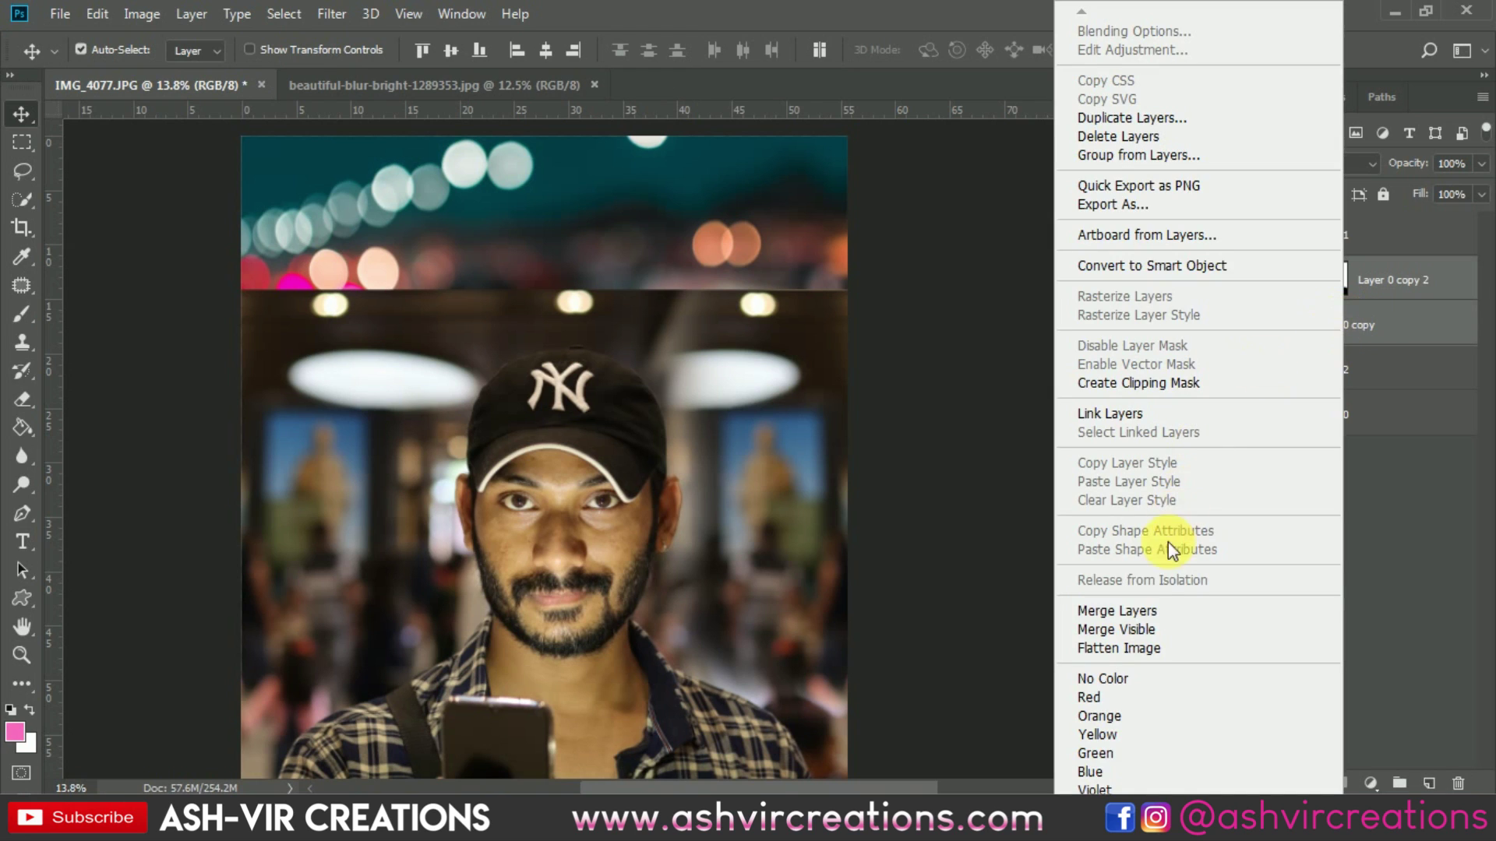
{"action": "left_click", "coordinate": [1150, 605]}
Add a layer mask to the merged layer and paint black with the 800 brush along the photo's top edge to reveal the bokeh
{"action": "left_click", "coordinate": [1339, 782]}
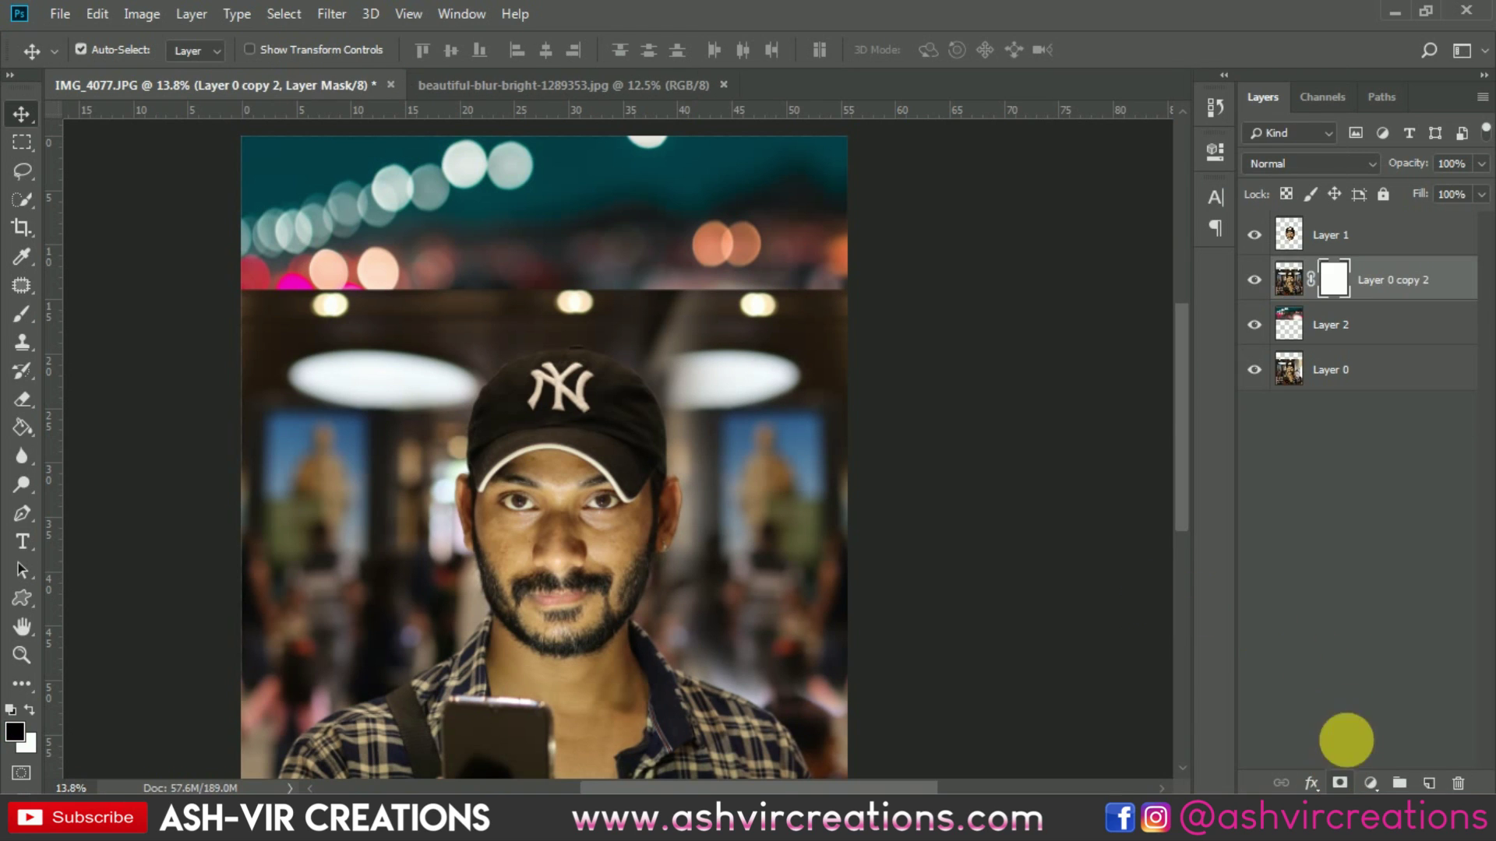
{"action": "left_click", "coordinate": [23, 315]}
{"action": "mouse_move", "coordinate": [254, 320]}
{"action": "left_mouse_down"}
{"action": "mouse_move", "coordinate": [553, 302]}
{"action": "mouse_move", "coordinate": [529, 317]}
{"action": "mouse_move", "coordinate": [535, 333]}
{"action": "mouse_move", "coordinate": [635, 320]}
{"action": "left_mouse_up"}
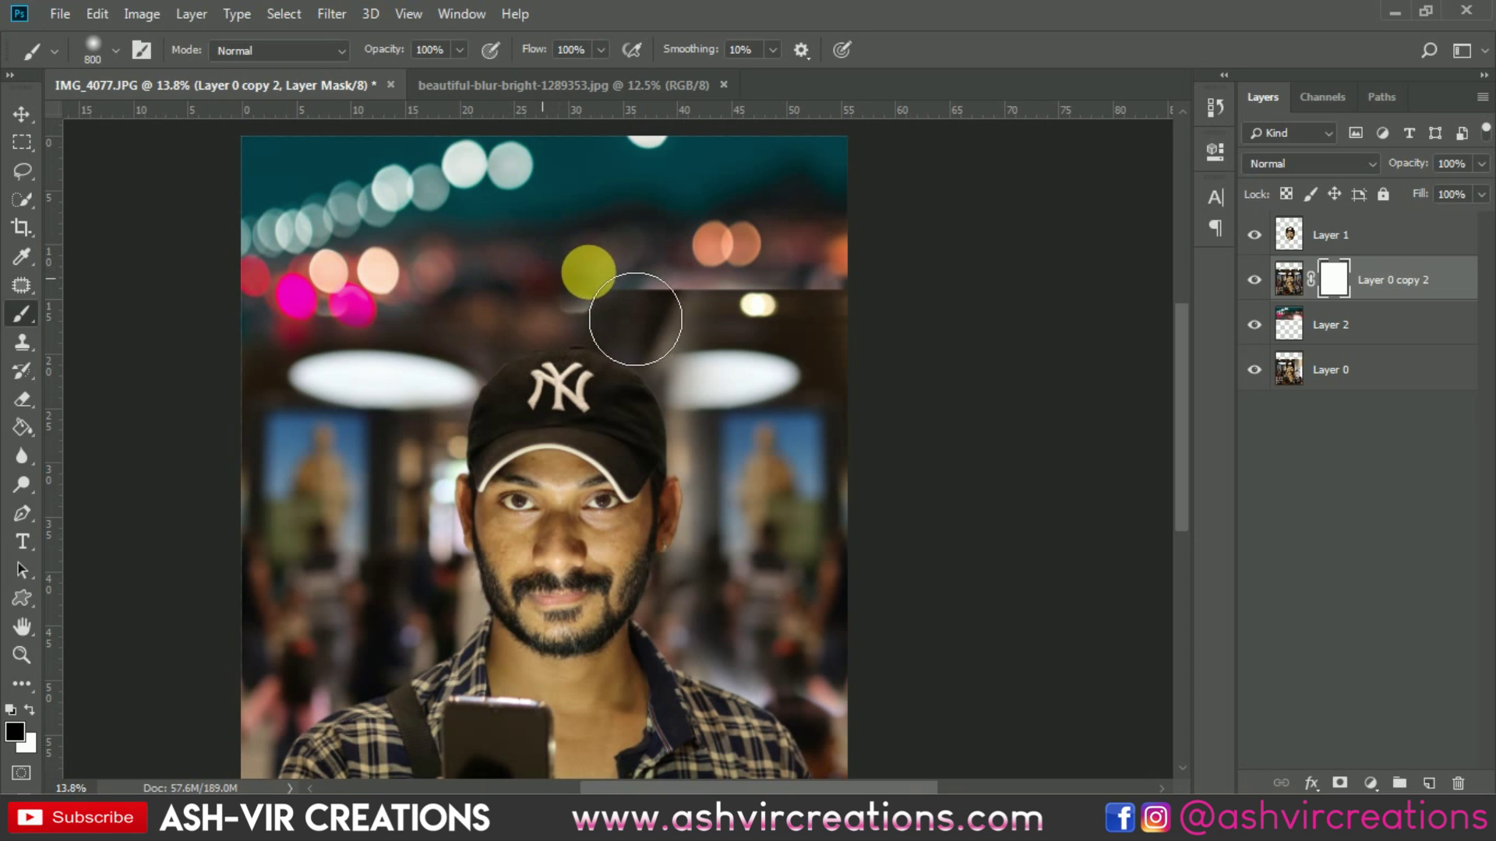
{"action": "key", "text": "ctrl+z"}
{"action": "mouse_move", "coordinate": [610, 327]}
{"action": "left_mouse_down"}
{"action": "mouse_move", "coordinate": [239, 324]}
{"action": "mouse_move", "coordinate": [544, 292]}
{"action": "mouse_move", "coordinate": [509, 304]}
{"action": "mouse_move", "coordinate": [675, 323]}
{"action": "mouse_move", "coordinate": [893, 413]}
{"action": "mouse_move", "coordinate": [841, 327]}
{"action": "mouse_move", "coordinate": [915, 317]}
{"action": "mouse_move", "coordinate": [917, 331]}
{"action": "mouse_move", "coordinate": [588, 324]}
{"action": "mouse_move", "coordinate": [440, 358]}
{"action": "mouse_move", "coordinate": [452, 340]}
{"action": "mouse_move", "coordinate": [360, 315]}
{"action": "mouse_move", "coordinate": [254, 348]}
{"action": "left_mouse_up"}
{"action": "key", "text": "ctrl+z"}
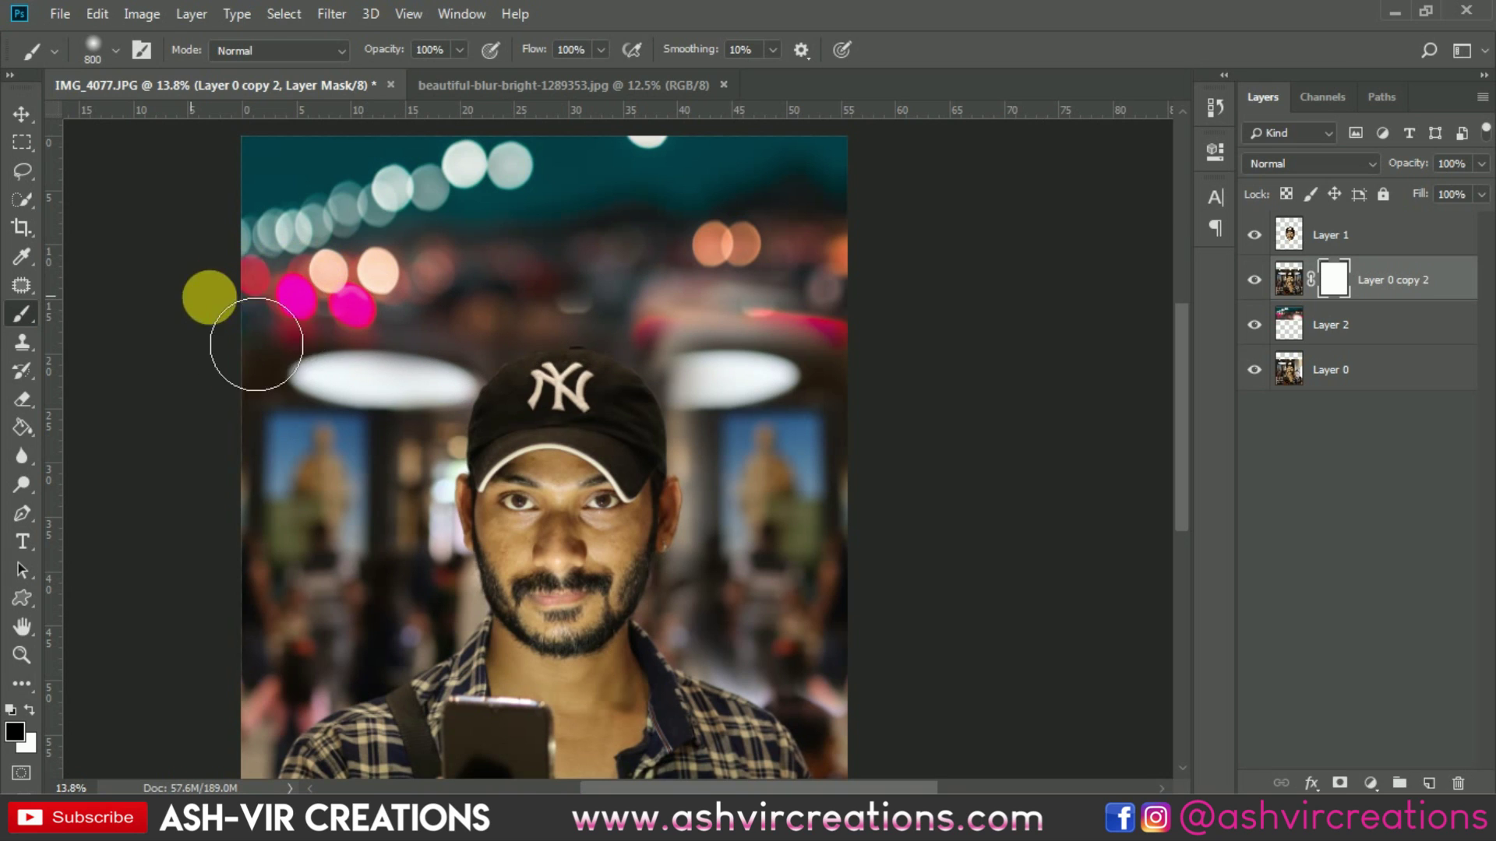
Reposition the bokeh Layer 2 with Free Transform to X 2046 px, Y 769 px so it fills the area above the head
{"action": "left_click", "coordinate": [1255, 327]}
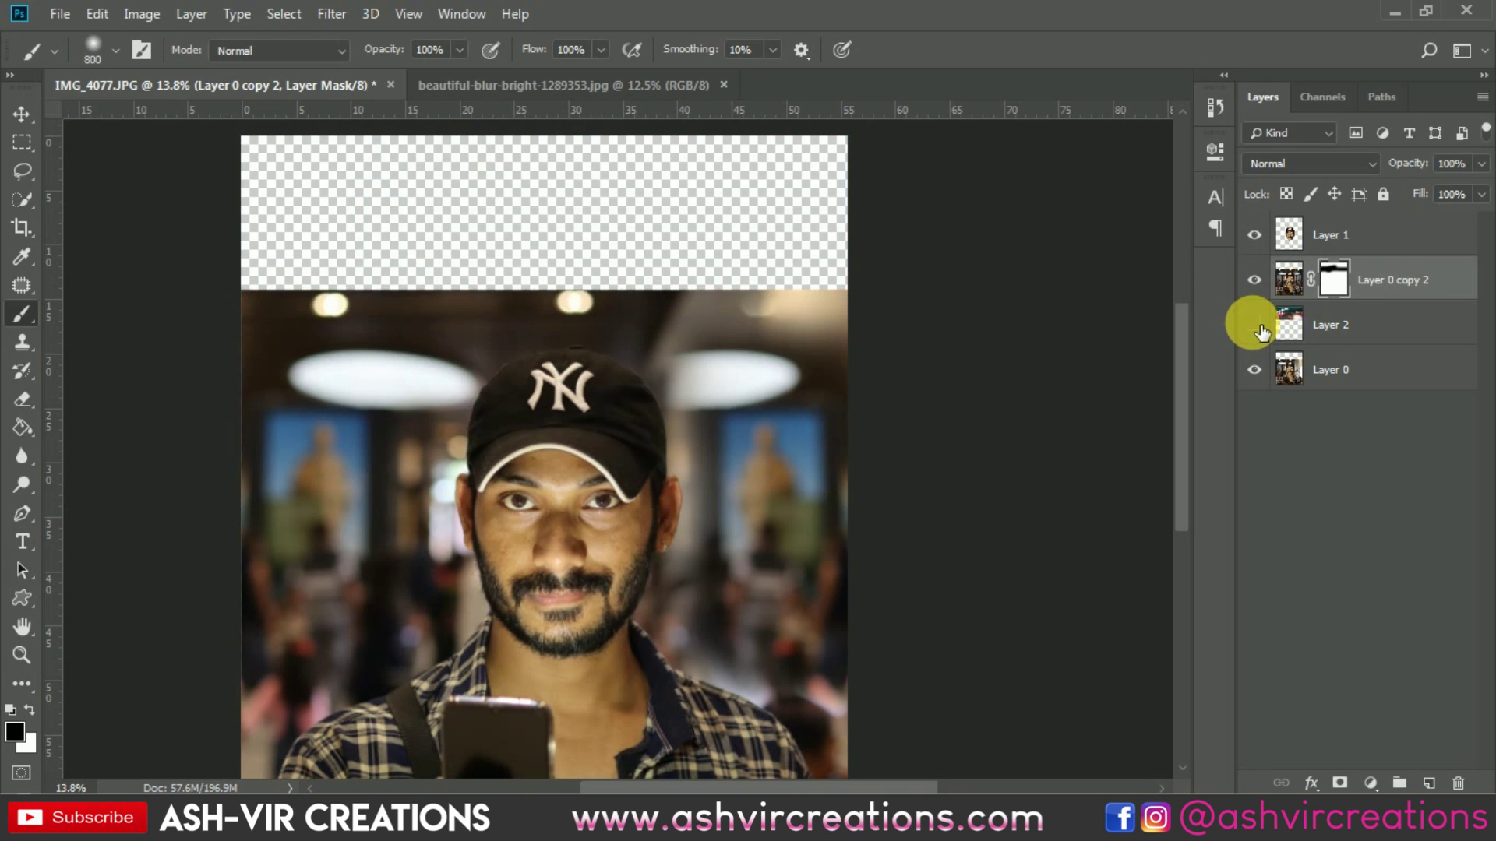
{"action": "left_click", "coordinate": [1256, 327]}
{"action": "left_click", "coordinate": [1329, 327]}
{"action": "key", "text": "ctrl+t"}
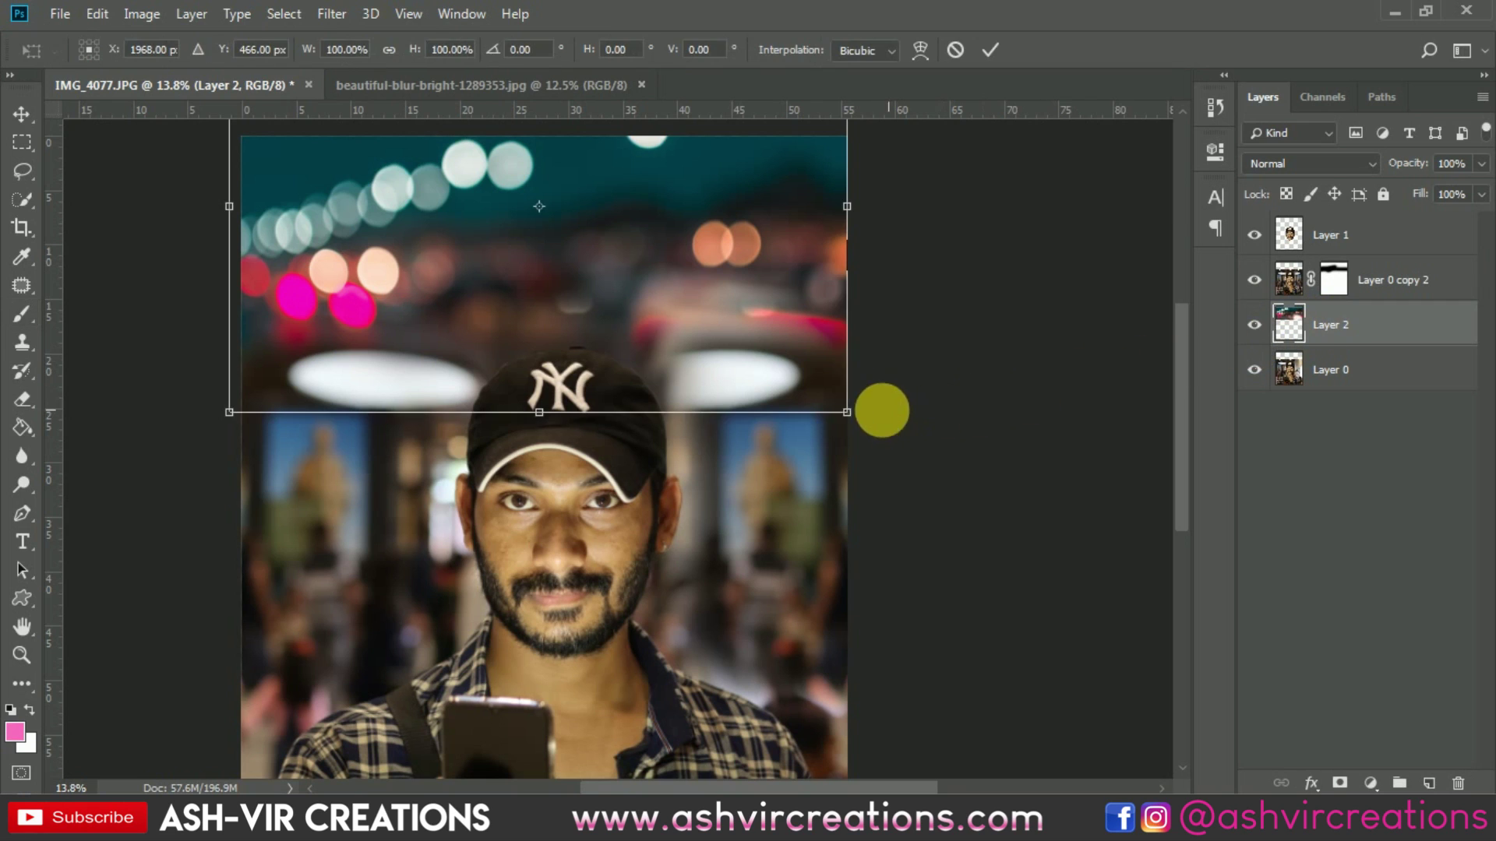
{"action": "key", "text": "ctrl+minus"}
{"action": "left_click_drag", "start_coordinate": [725, 334], "coordinate": [688, 321]}
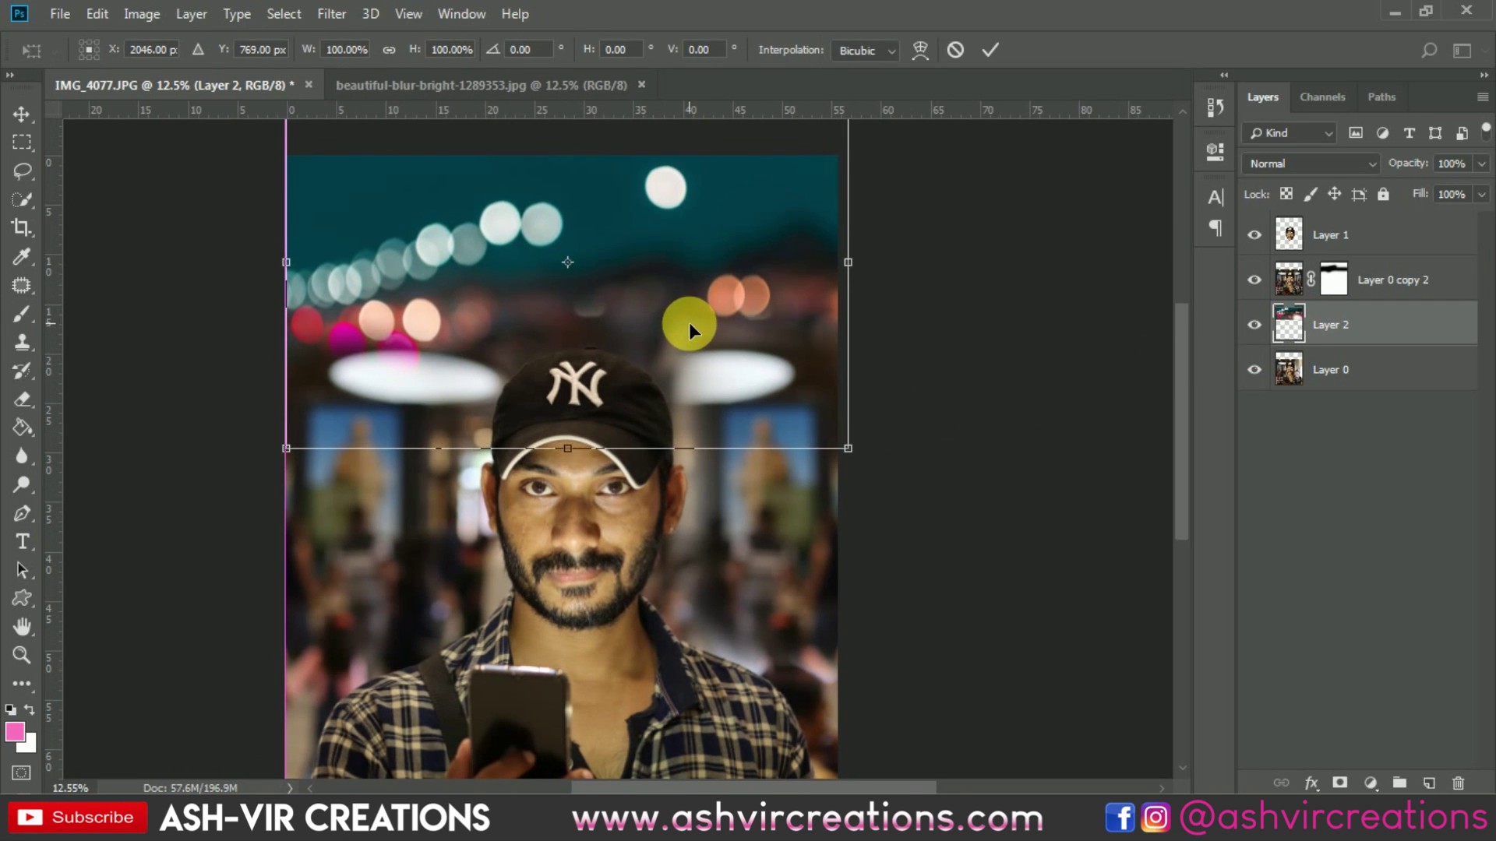
{"action": "scroll", "coordinate": [689, 321], "scroll_direction": "down", "scroll_amount": 3}
{"action": "scroll", "coordinate": [713, 298], "scroll_direction": "up", "scroll_amount": 3}
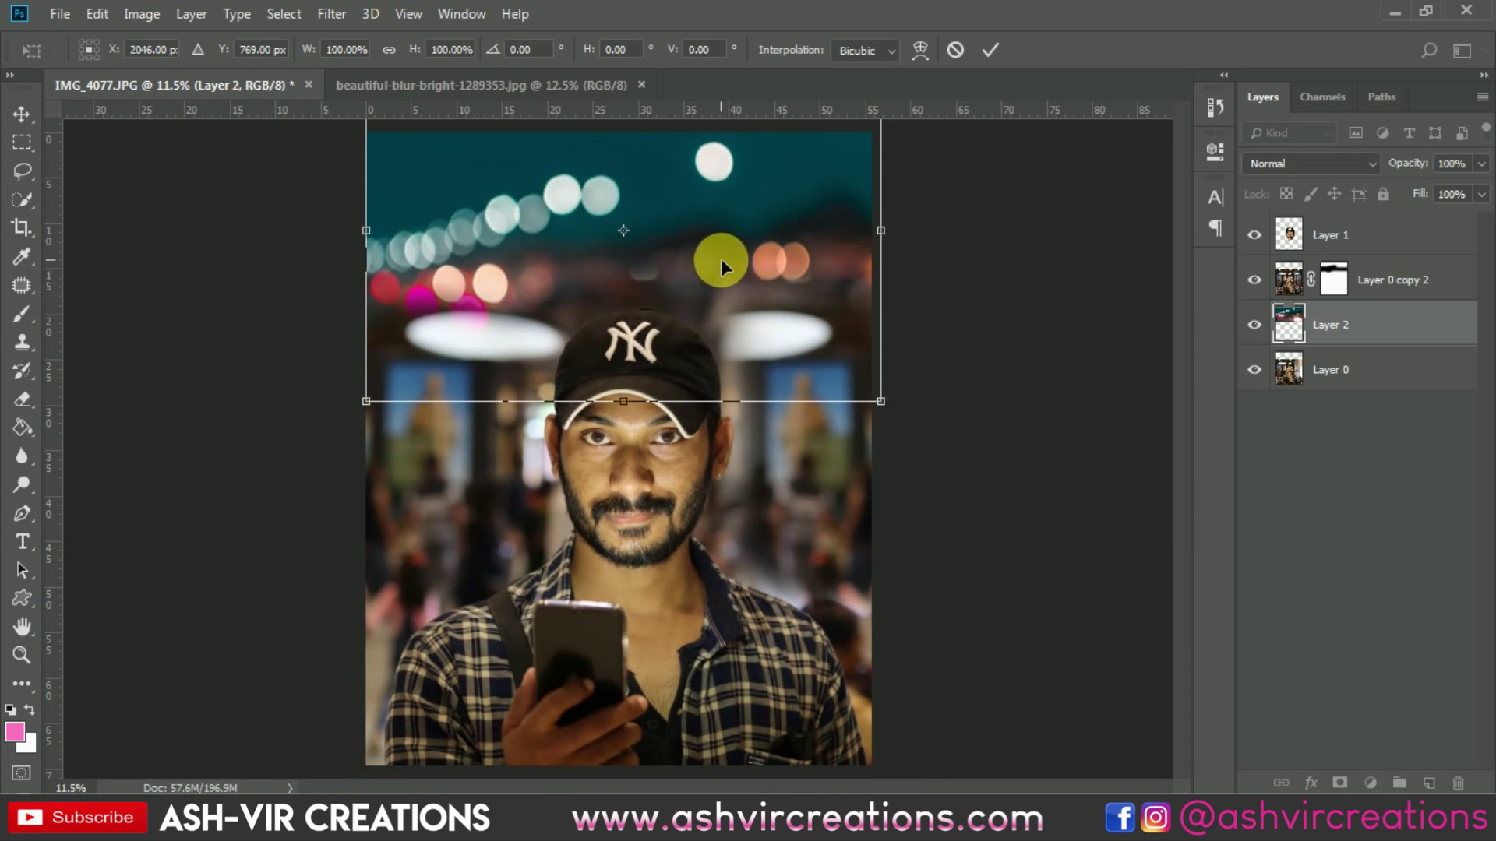
{"action": "key", "text": "Return"}
{"action": "key", "text": "b"}
{"action": "scroll", "coordinate": [737, 218], "scroll_direction": "up", "scroll_amount": 3}
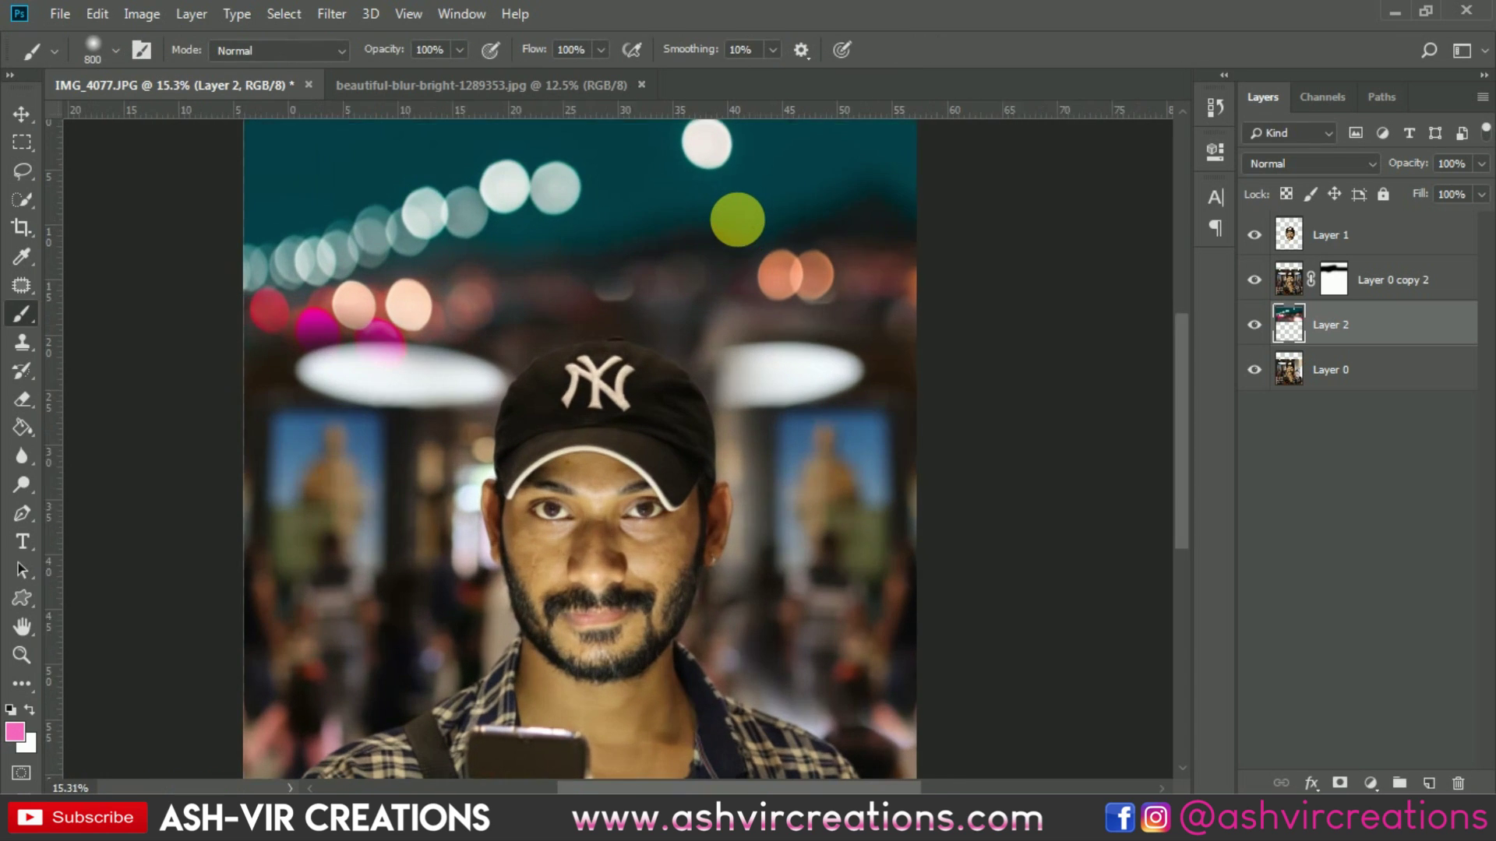
Duplicate Layer 2 and move the copy lower with Free Transform, leaving a strip along the photo's left edge uncovered
{"action": "left_click", "coordinate": [1256, 325]}
{"action": "left_click", "coordinate": [1256, 326]}
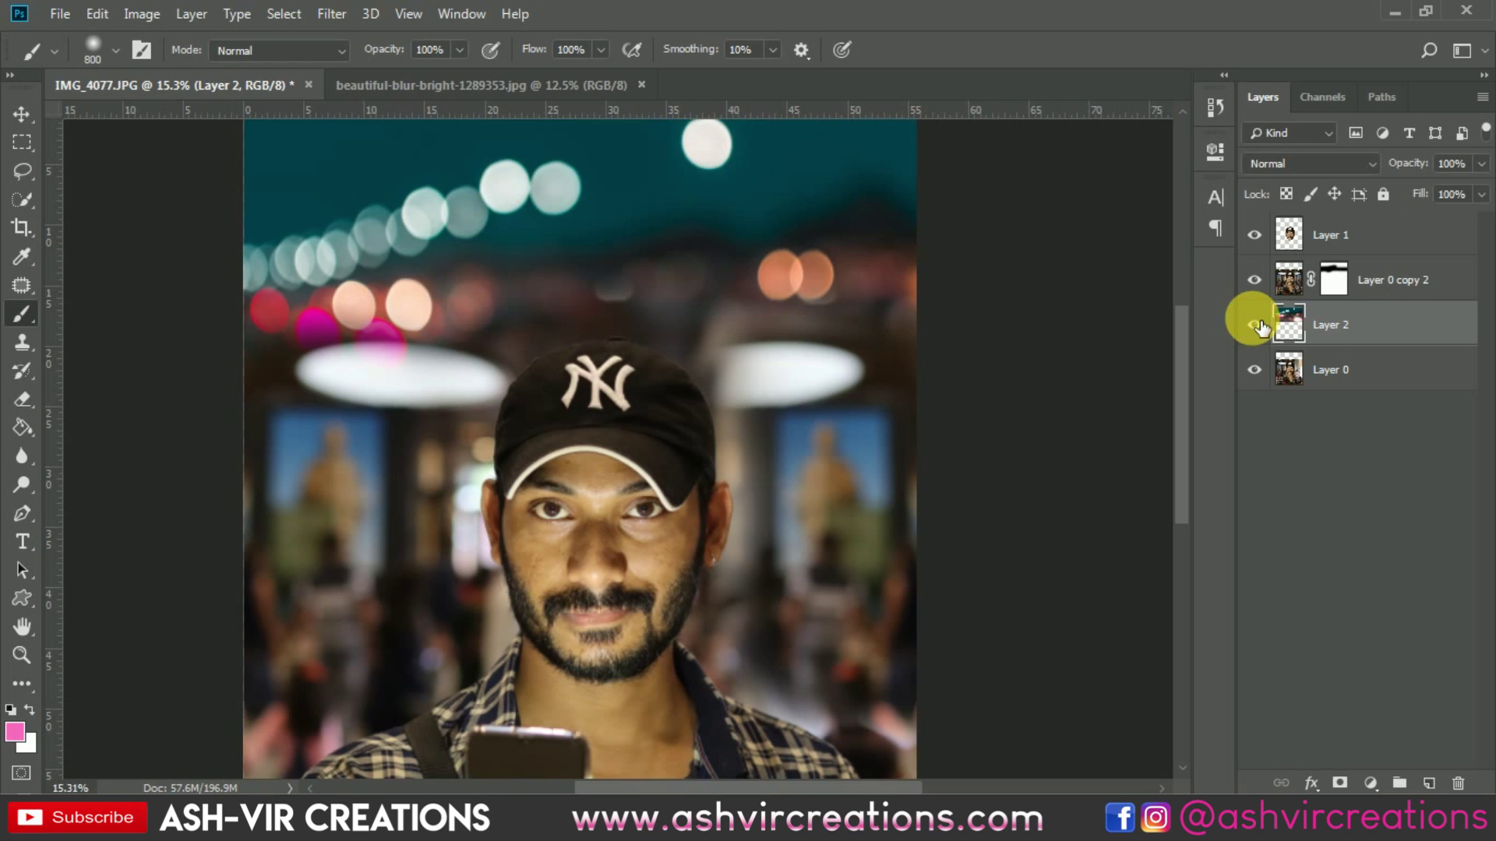
{"action": "key", "text": "ctrl+j"}
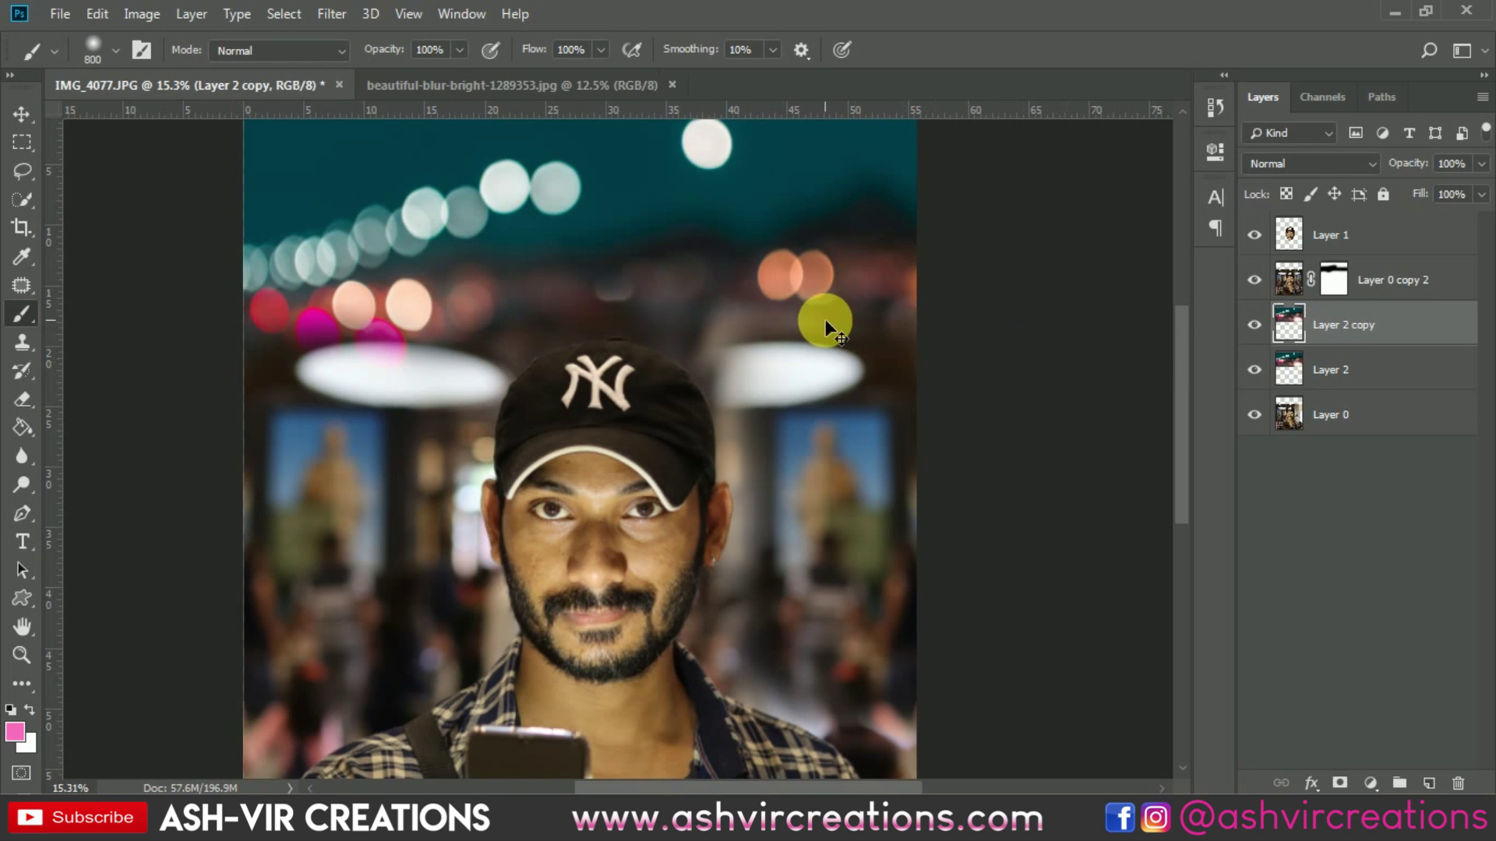
{"action": "key", "text": "ctrl+t"}
{"action": "left_click_drag", "start_coordinate": [819, 314], "coordinate": [1168, 450]}
{"action": "left_click_drag", "start_coordinate": [719, 260], "coordinate": [812, 338]}
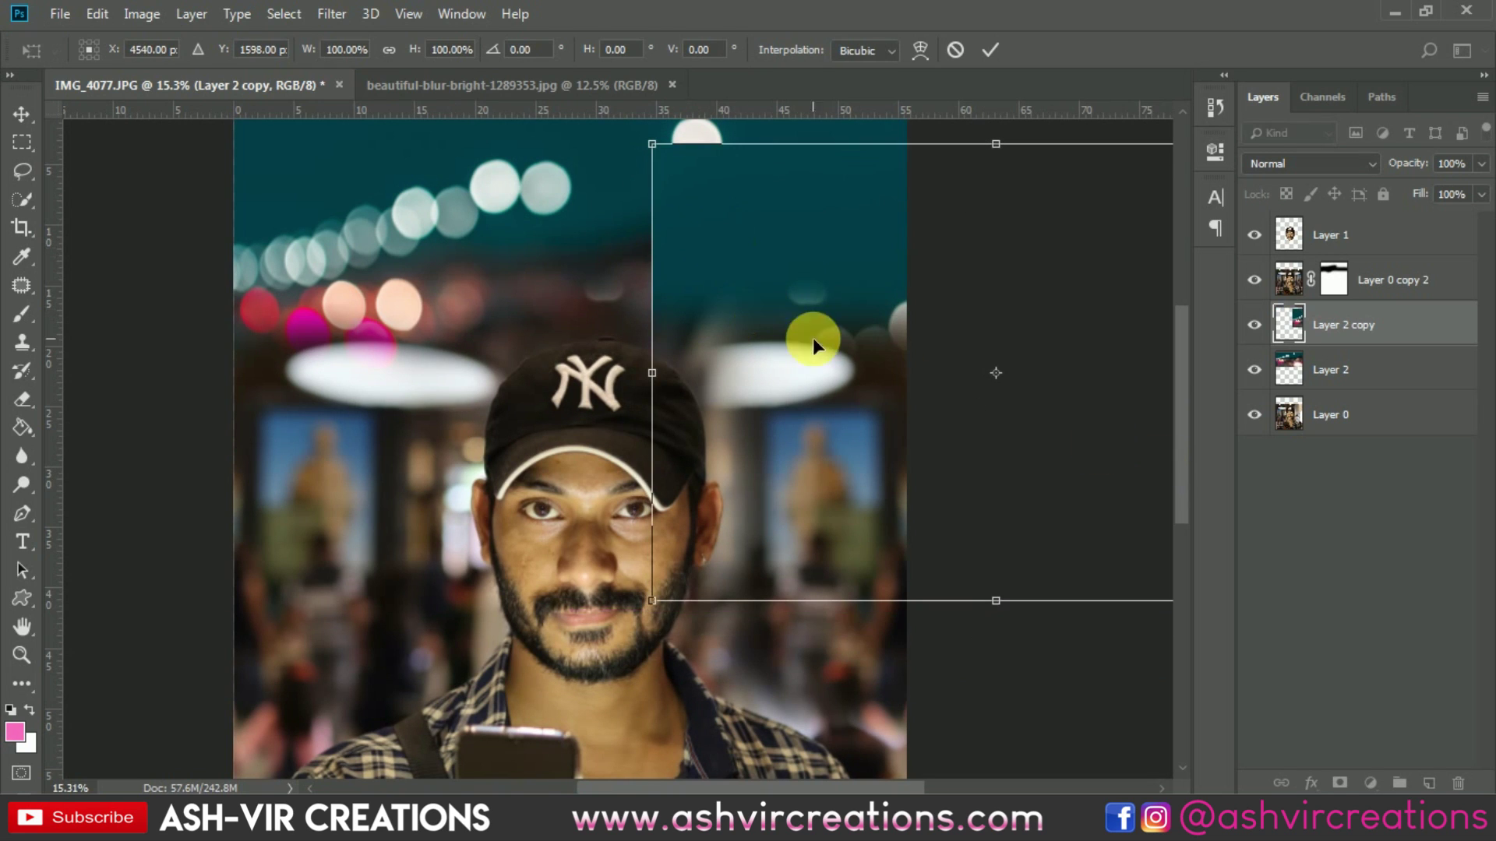
{"action": "mouse_move", "coordinate": [886, 455]}
{"action": "left_mouse_down"}
{"action": "mouse_move", "coordinate": [850, 372]}
{"action": "mouse_move", "coordinate": [901, 323]}
{"action": "mouse_move", "coordinate": [482, 221]}
{"action": "mouse_move", "coordinate": [568, 413]}
{"action": "mouse_move", "coordinate": [675, 407]}
{"action": "left_mouse_up"}
{"action": "key", "text": "Return"}
{"action": "key", "text": "b"}
{"action": "key", "text": "ctrl+minus"}
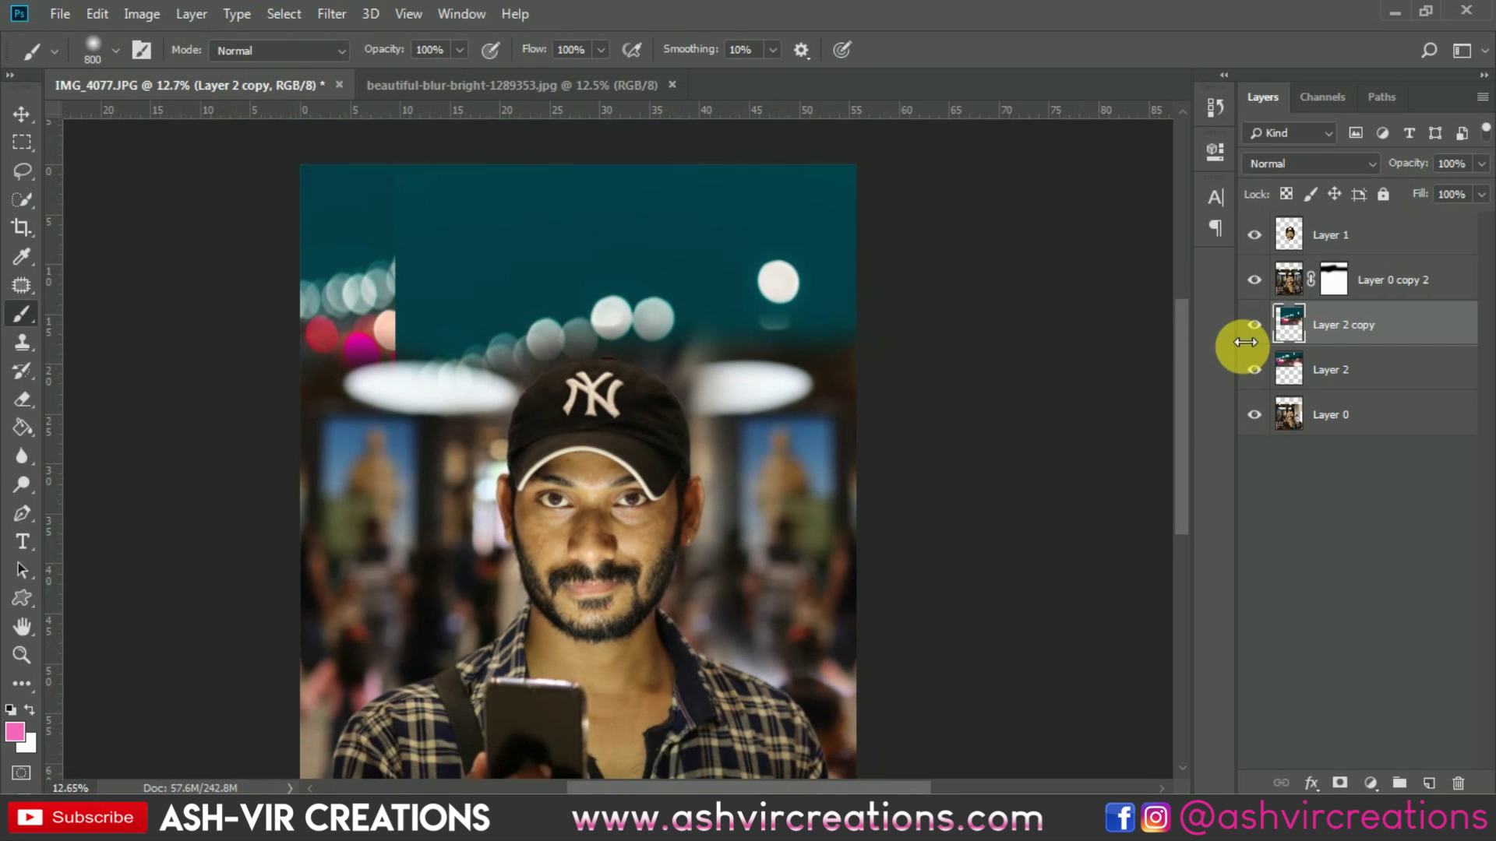
Undo the pink stroke on Layer 2 copy and erase a band over the orange lights with a soft 500 px eraser
{"action": "mouse_move", "coordinate": [945, 293]}
{"action": "left_mouse_down"}
{"action": "mouse_move", "coordinate": [670, 321]}
{"action": "mouse_move", "coordinate": [941, 234]}
{"action": "left_mouse_up"}
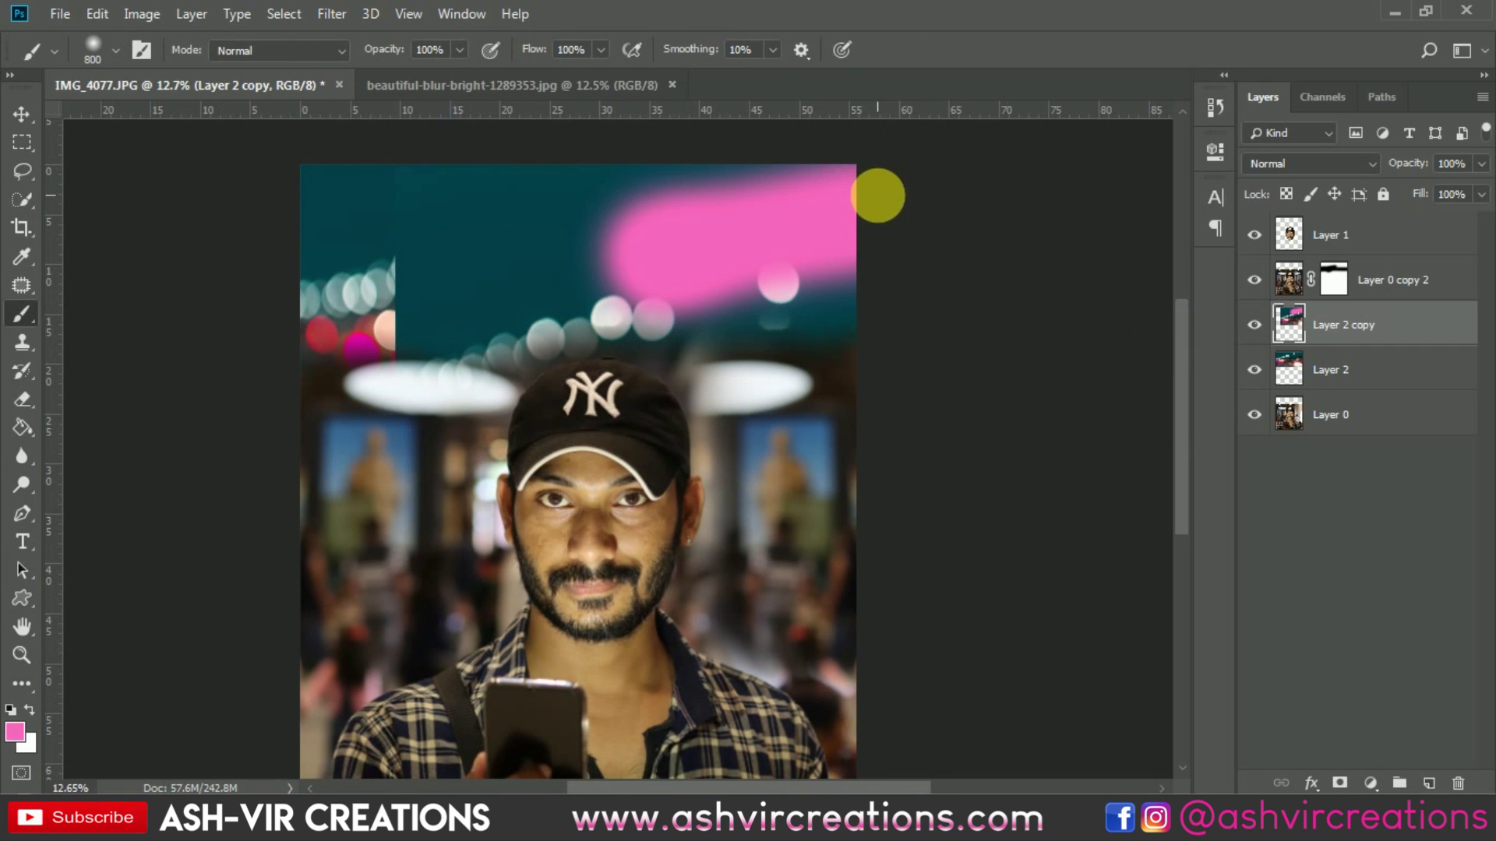
{"action": "key", "text": "ctrl+z"}
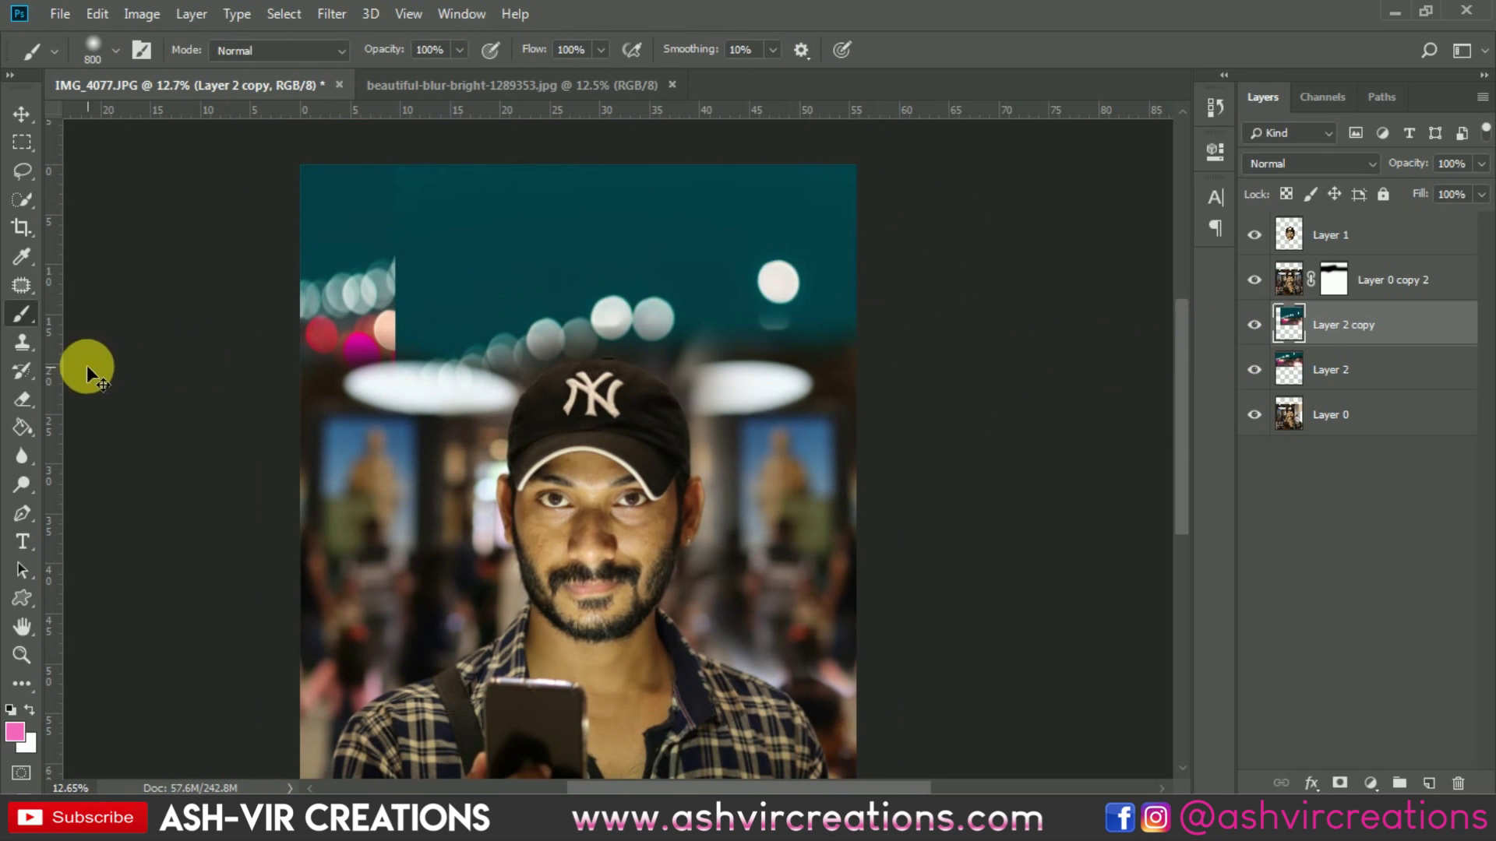
{"action": "left_click", "coordinate": [23, 399]}
{"action": "right_click", "coordinate": [506, 294]}
{"action": "left_click", "coordinate": [740, 343]}
{"action": "left_click", "coordinate": [721, 525]}
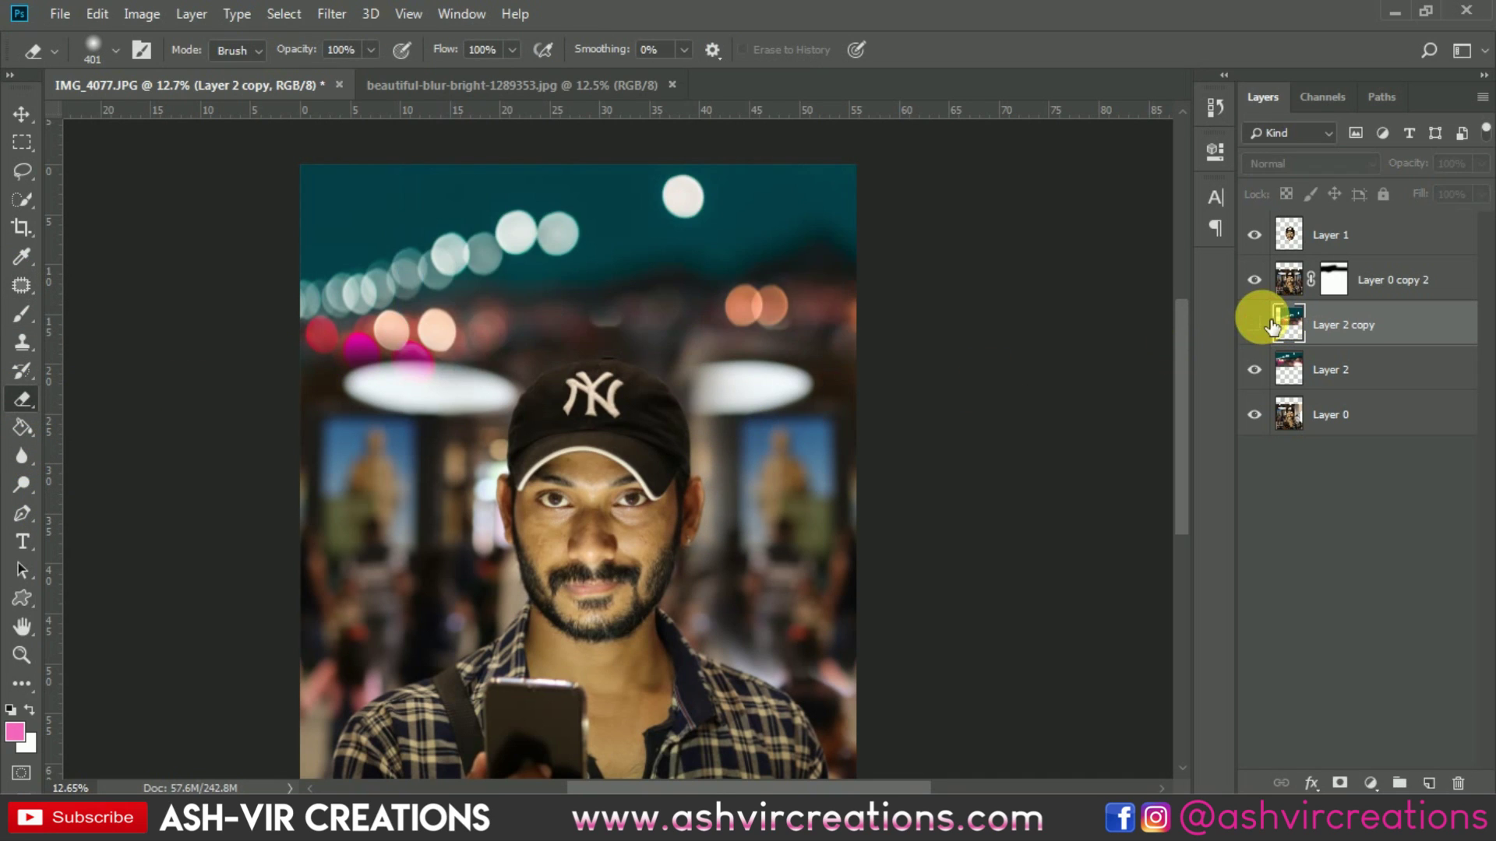
{"action": "left_click_drag", "start_coordinate": [825, 285], "coordinate": [688, 326]}
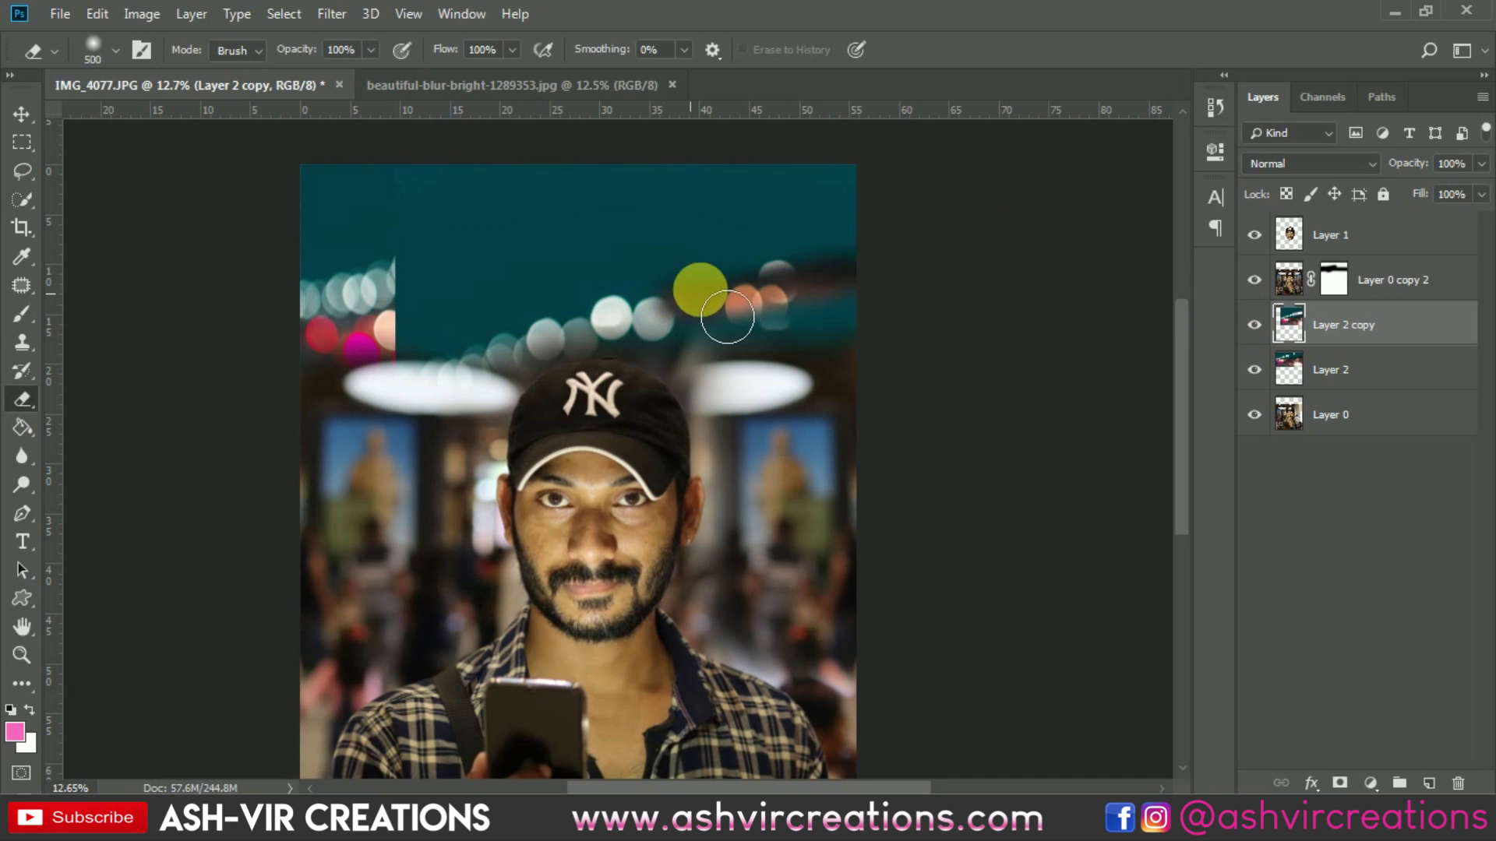
Enlarge the eraser to 1200 px and erase most of Layer 2 copy, keeping bokeh only near the photo's right side
{"action": "key", "text": "bracketright"}
{"action": "key", "text": "bracketright"}
{"action": "key", "text": "bracketright"}
{"action": "key", "text": "bracketright"}
{"action": "key", "text": "bracketright"}
{"action": "key", "text": "bracketright"}
{"action": "key", "text": "bracketright"}
{"action": "mouse_move", "coordinate": [909, 284]}
{"action": "left_mouse_down"}
{"action": "mouse_move", "coordinate": [736, 313]}
{"action": "mouse_move", "coordinate": [872, 262]}
{"action": "mouse_move", "coordinate": [380, 266]}
{"action": "mouse_move", "coordinate": [589, 291]}
{"action": "mouse_move", "coordinate": [439, 445]}
{"action": "mouse_move", "coordinate": [592, 327]}
{"action": "mouse_move", "coordinate": [591, 426]}
{"action": "mouse_move", "coordinate": [568, 504]}
{"action": "mouse_move", "coordinate": [720, 286]}
{"action": "mouse_move", "coordinate": [614, 475]}
{"action": "mouse_move", "coordinate": [716, 332]}
{"action": "mouse_move", "coordinate": [777, 286]}
{"action": "left_mouse_up"}
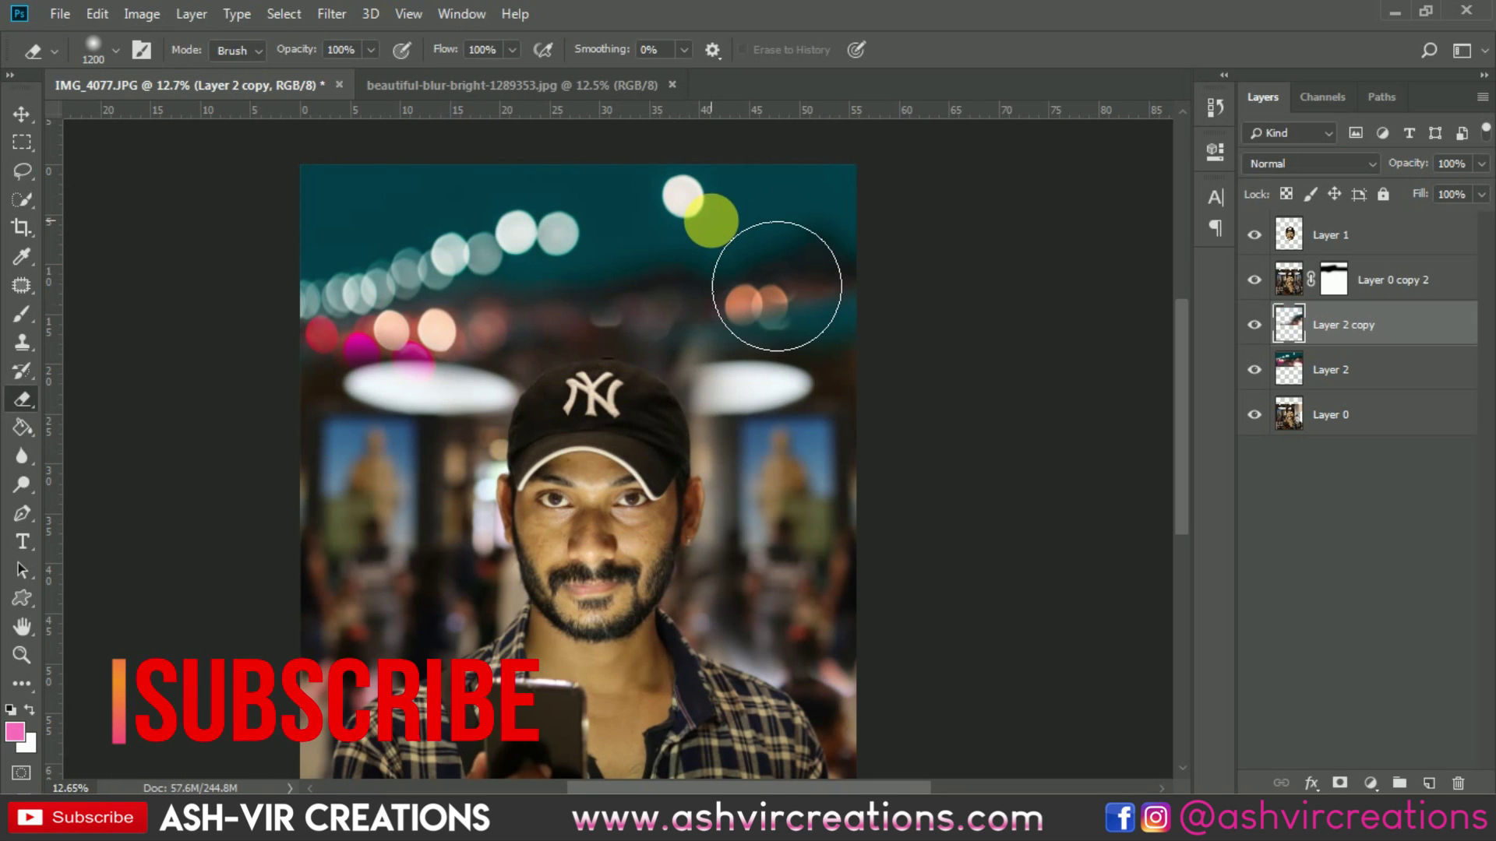
Compare the photo with and without Layer 2 copy by toggling its visibility
{"action": "scroll", "coordinate": [777, 286], "scroll_direction": "up", "scroll_amount": 1}
{"action": "left_click", "coordinate": [1314, 325]}
{"action": "left_click", "coordinate": [1255, 328]}
{"action": "left_click", "coordinate": [1255, 327]}
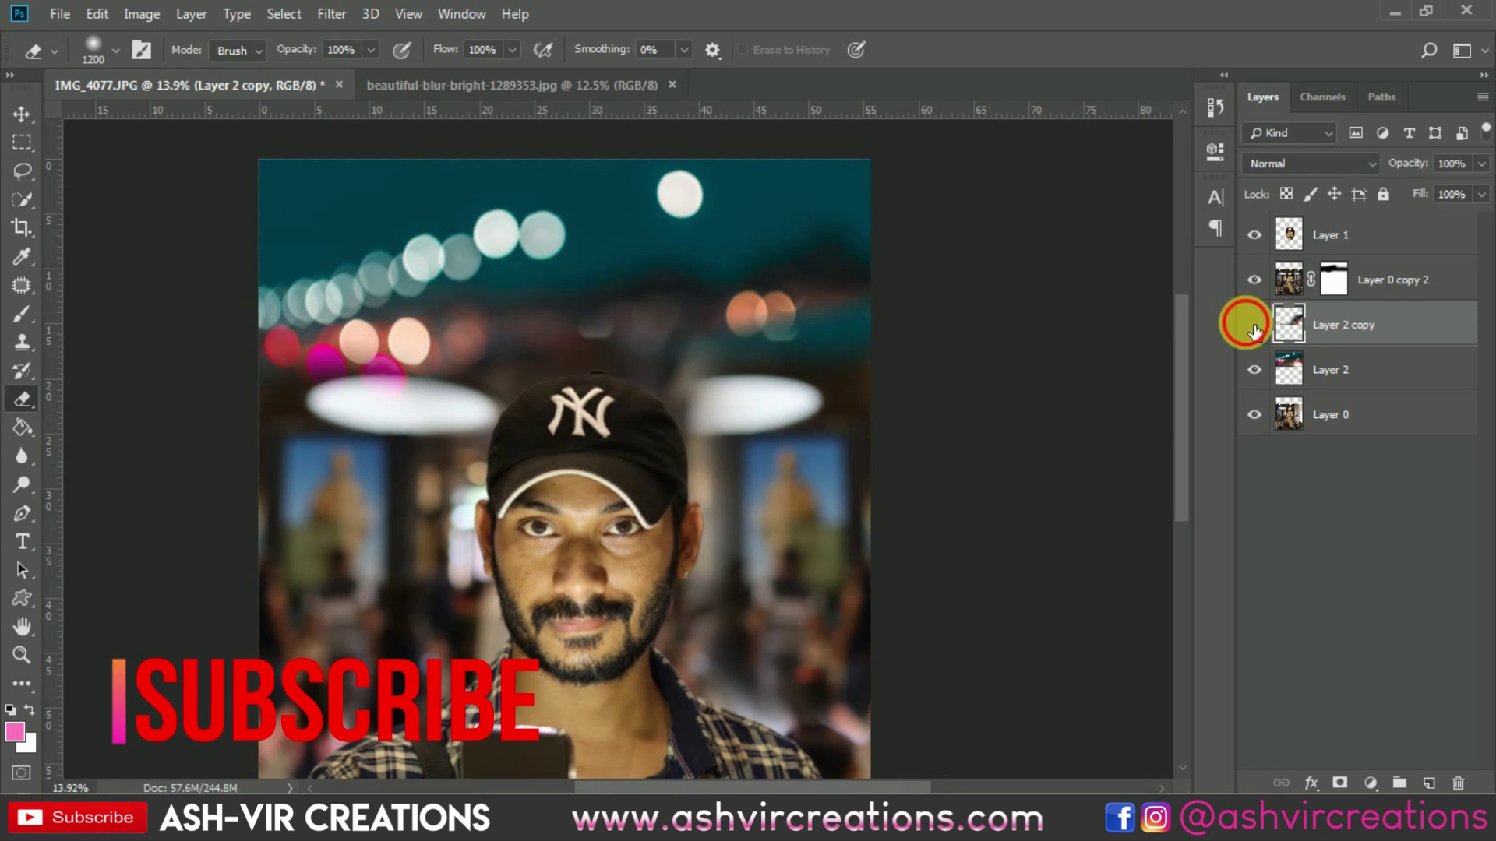
{"action": "left_click", "coordinate": [1254, 327]}
{"action": "left_click", "coordinate": [1254, 327]}
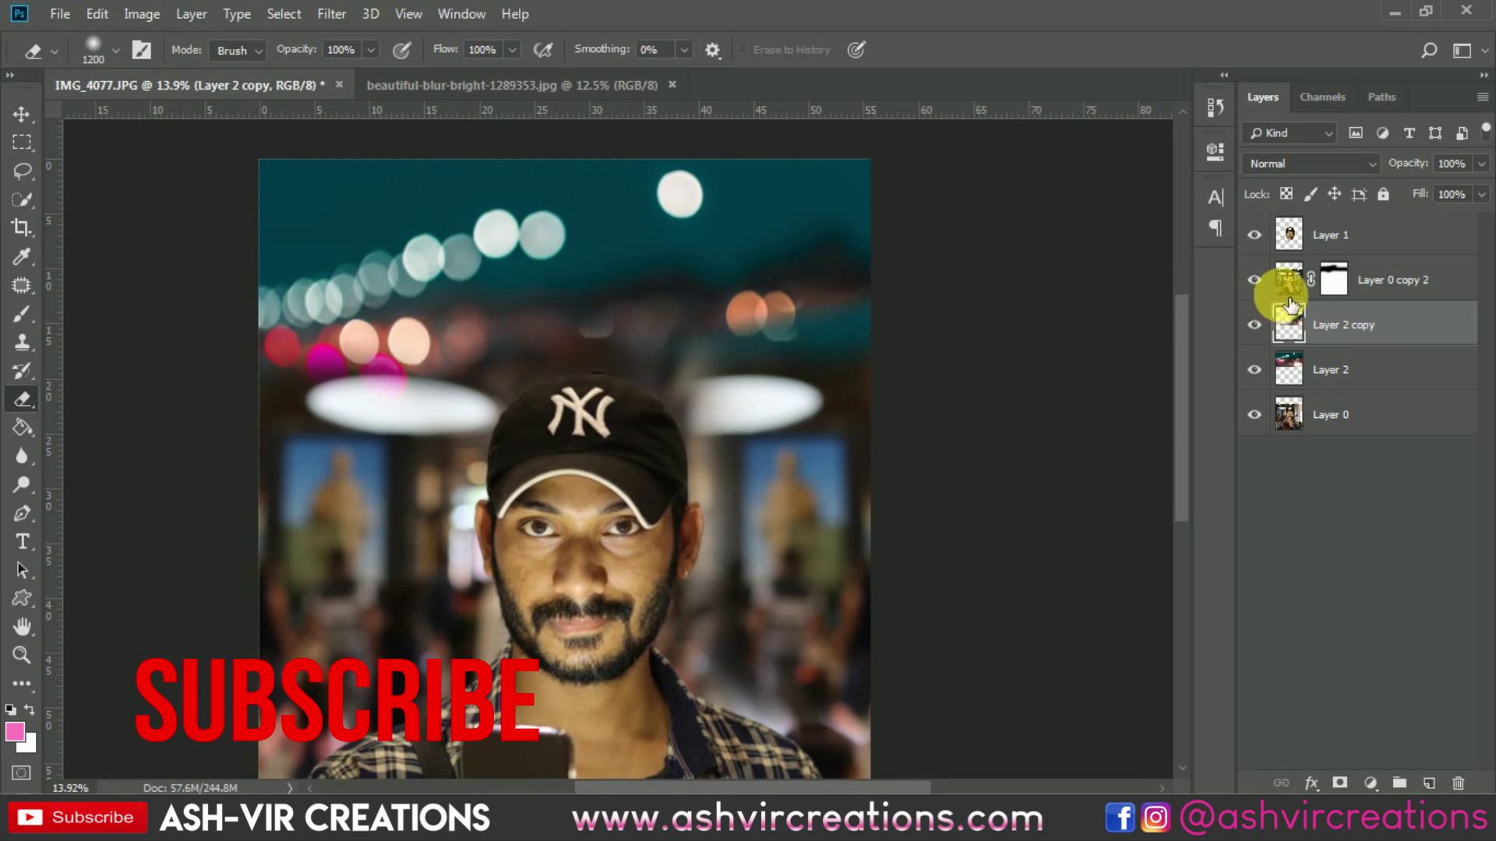
Paint black on the Layer 0 copy 2 mask with the 600 px brush to hide the white lamp right of the cap
{"action": "left_click", "coordinate": [1334, 280]}
{"action": "key", "text": "d"}
{"action": "left_click", "coordinate": [24, 312]}
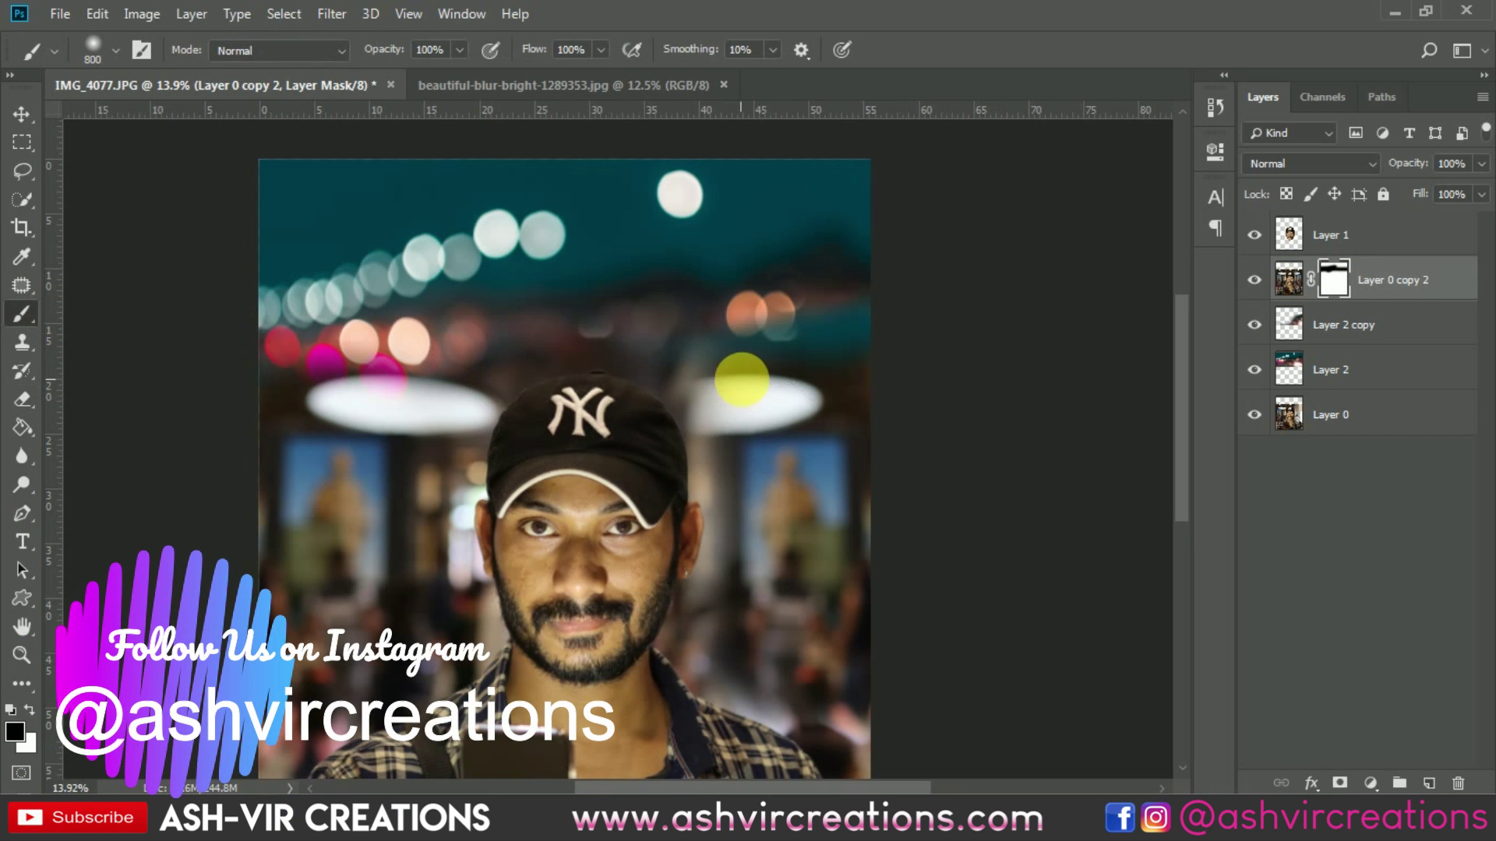
{"action": "mouse_move", "coordinate": [856, 419]}
{"action": "left_mouse_down"}
{"action": "mouse_move", "coordinate": [745, 421]}
{"action": "mouse_move", "coordinate": [768, 455]}
{"action": "mouse_move", "coordinate": [750, 445]}
{"action": "mouse_move", "coordinate": [945, 420]}
{"action": "mouse_move", "coordinate": [774, 442]}
{"action": "mouse_move", "coordinate": [764, 396]}
{"action": "mouse_move", "coordinate": [921, 386]}
{"action": "left_mouse_up"}
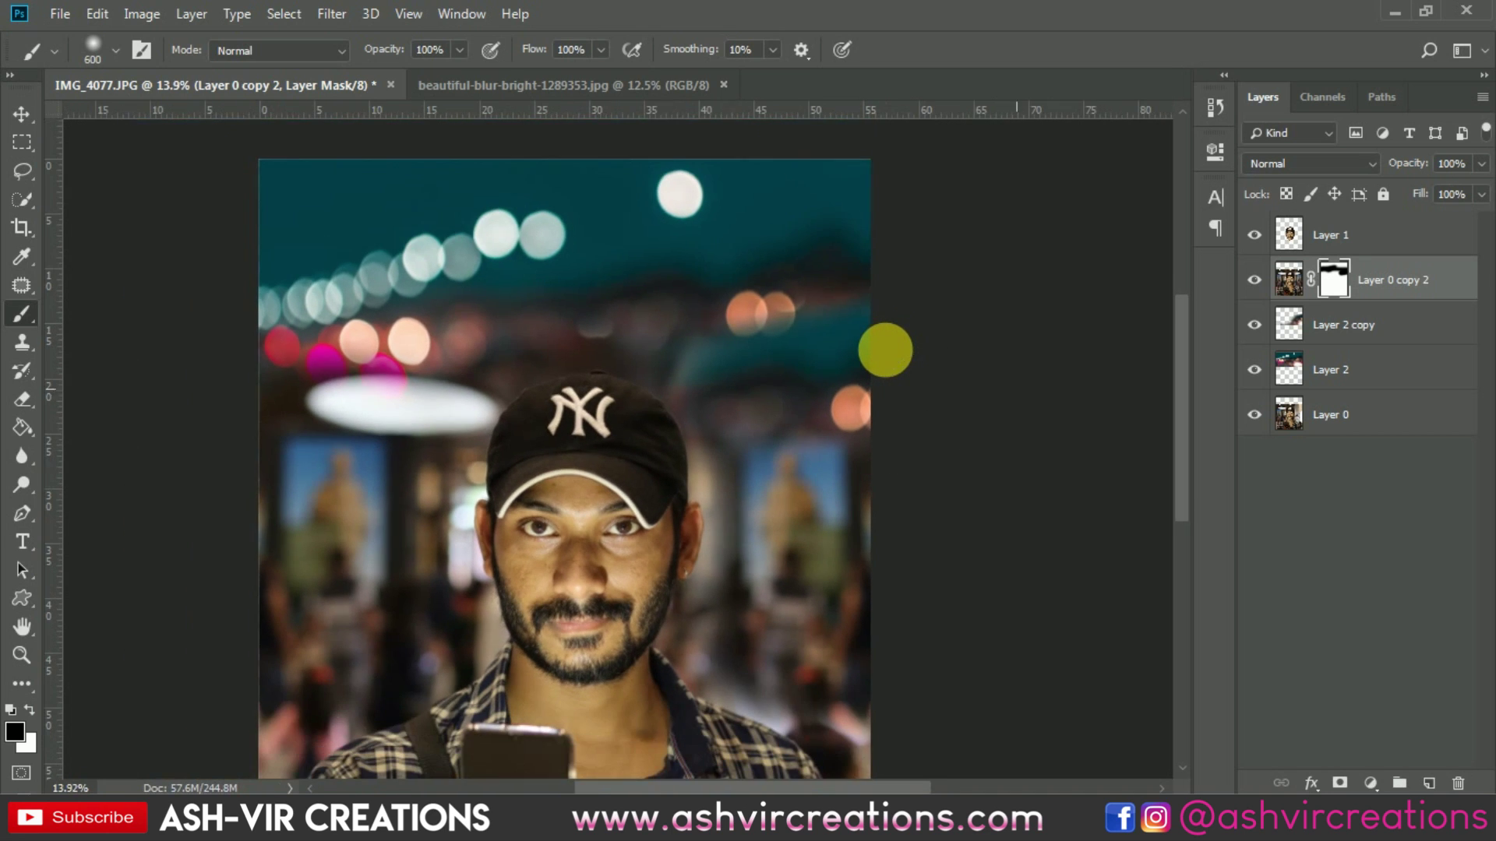
{"action": "key", "text": "v"}
{"action": "scroll", "coordinate": [765, 334], "scroll_direction": "up", "scroll_amount": 2}
Check the background blend by toggling the visibility of Layer 0 copy 2 and Layer 2 copy and viewing the whole photo
{"action": "left_click", "coordinate": [1261, 293]}
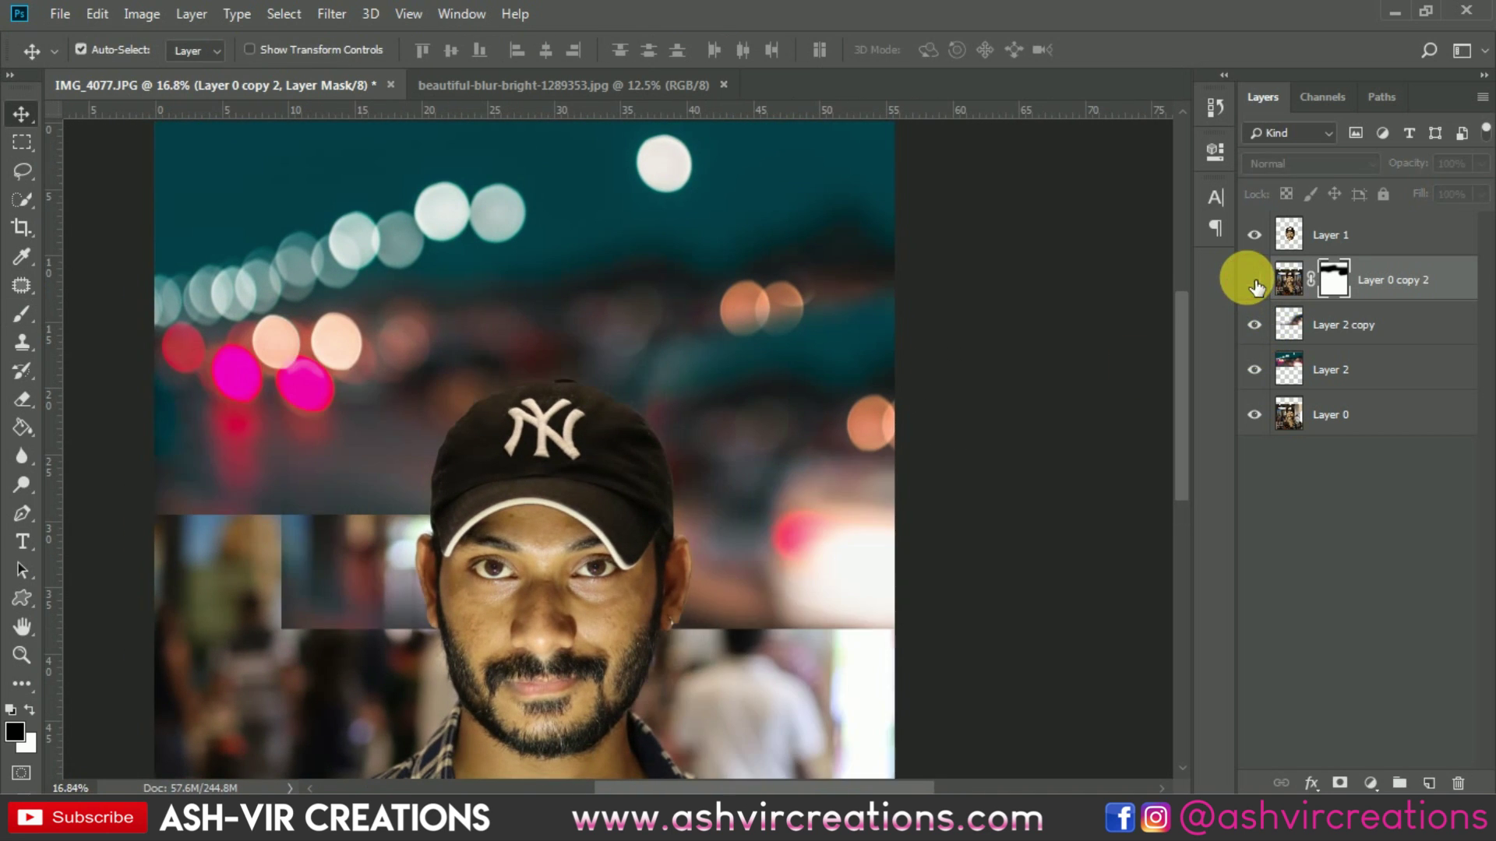
{"action": "left_click", "coordinate": [1255, 283]}
{"action": "left_click", "coordinate": [1255, 282]}
{"action": "left_click", "coordinate": [1255, 282]}
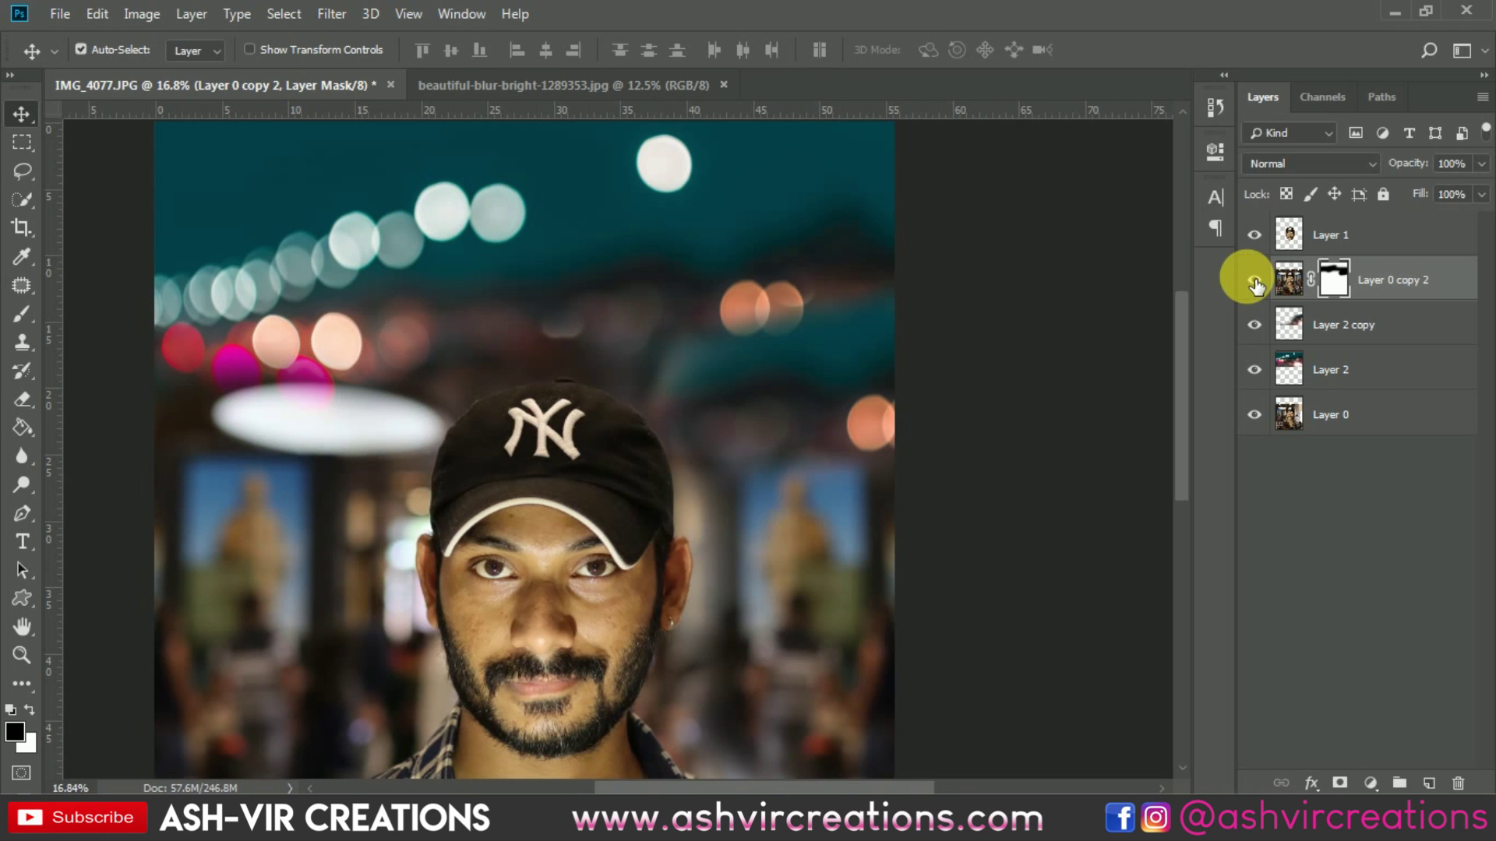
{"action": "left_click", "coordinate": [1258, 330]}
{"action": "left_click", "coordinate": [1257, 331]}
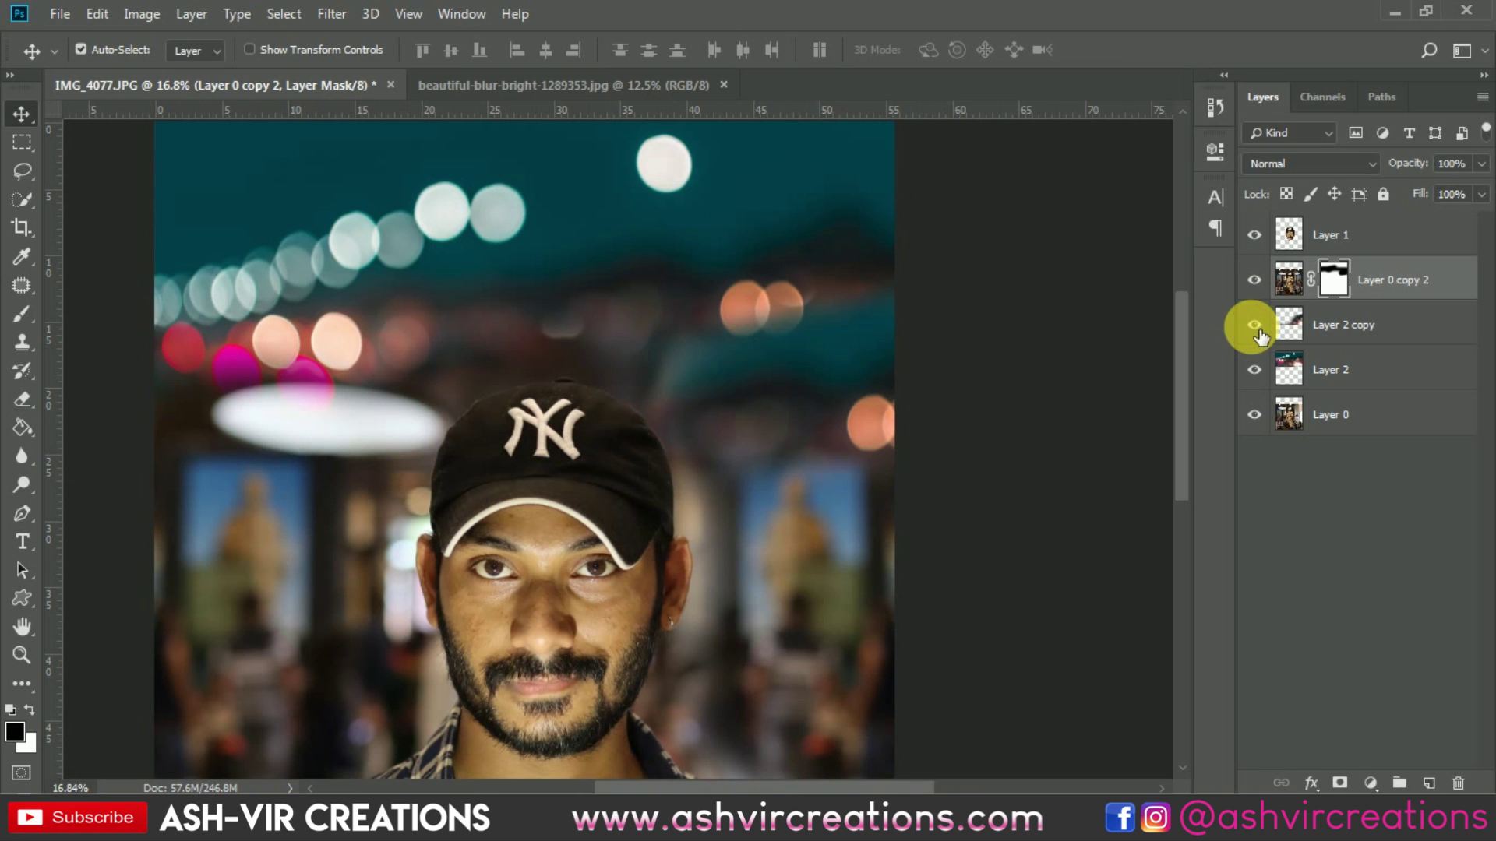
{"action": "left_click", "coordinate": [1257, 330]}
{"action": "left_click", "coordinate": [1258, 330]}
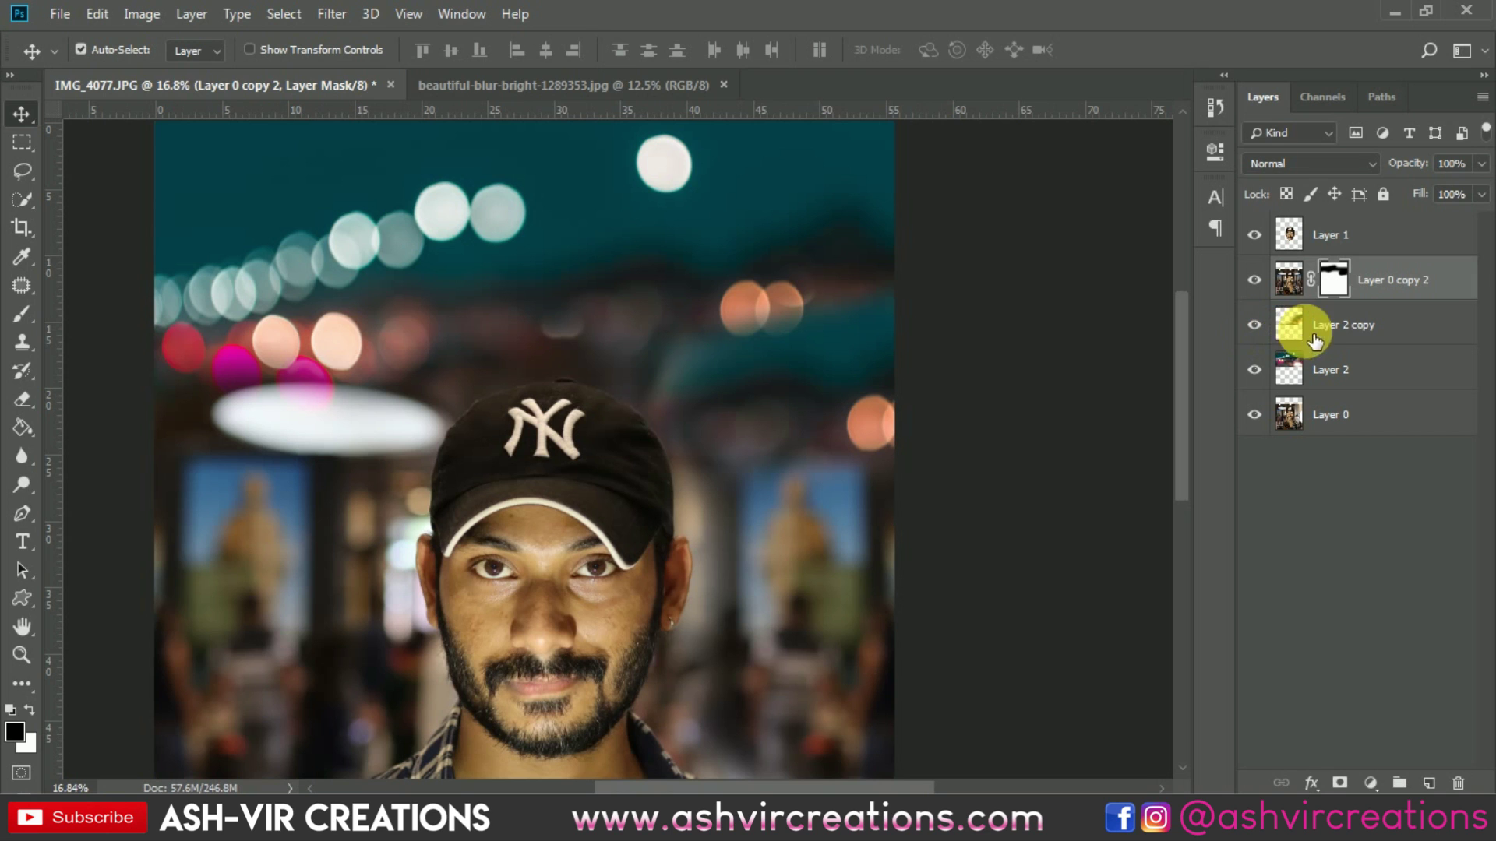
{"action": "scroll", "coordinate": [727, 376], "scroll_direction": "down", "scroll_amount": 5}
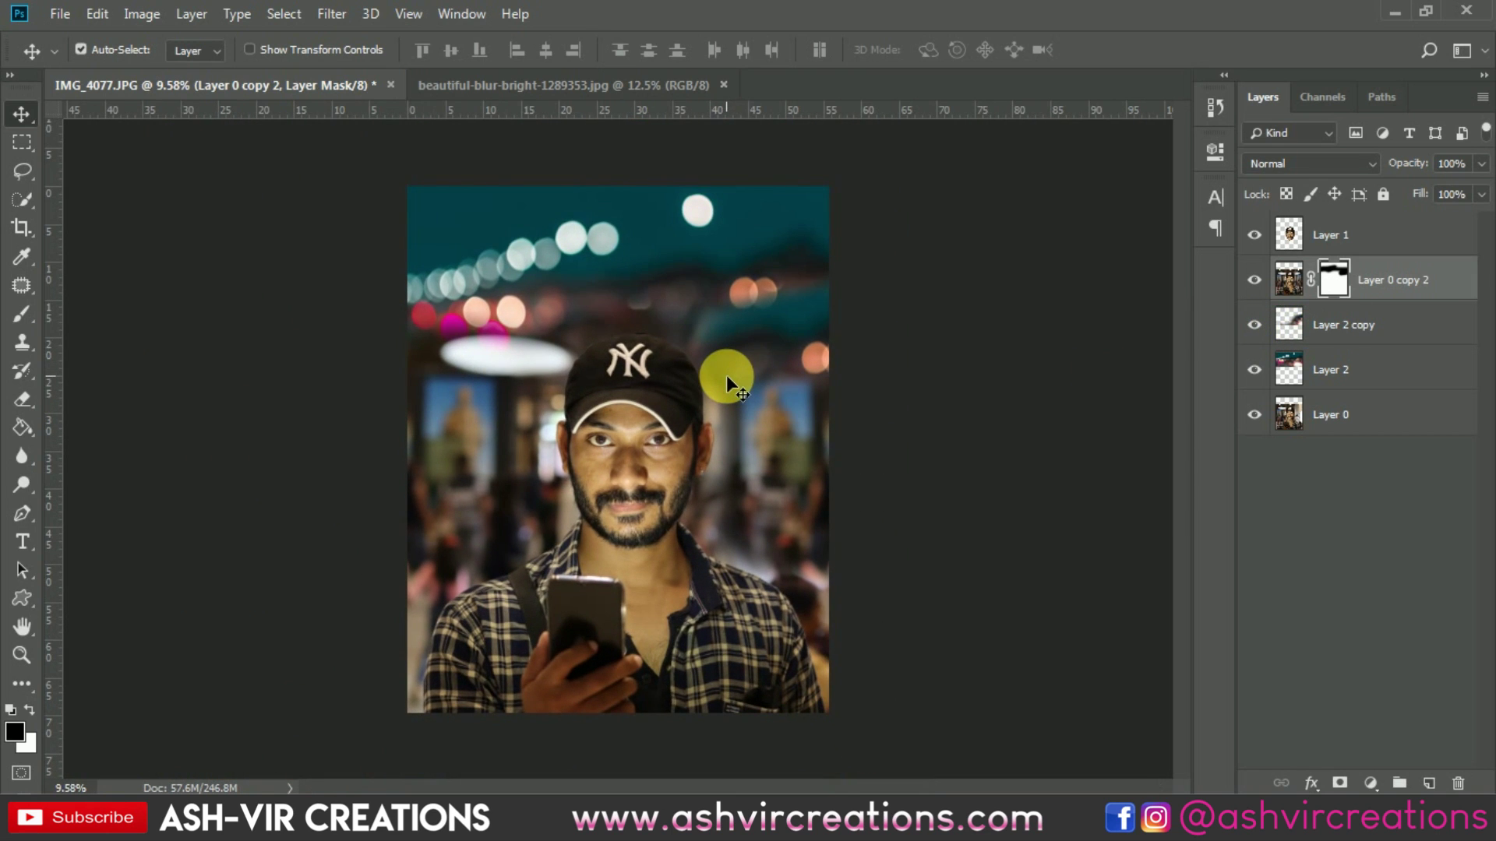
{"action": "scroll", "coordinate": [726, 375], "scroll_direction": "up", "scroll_amount": 2}
Open the pop ups image and bring its LIVE graphics into the portrait document above Layer 1
{"action": "left_click", "coordinate": [1356, 234]}
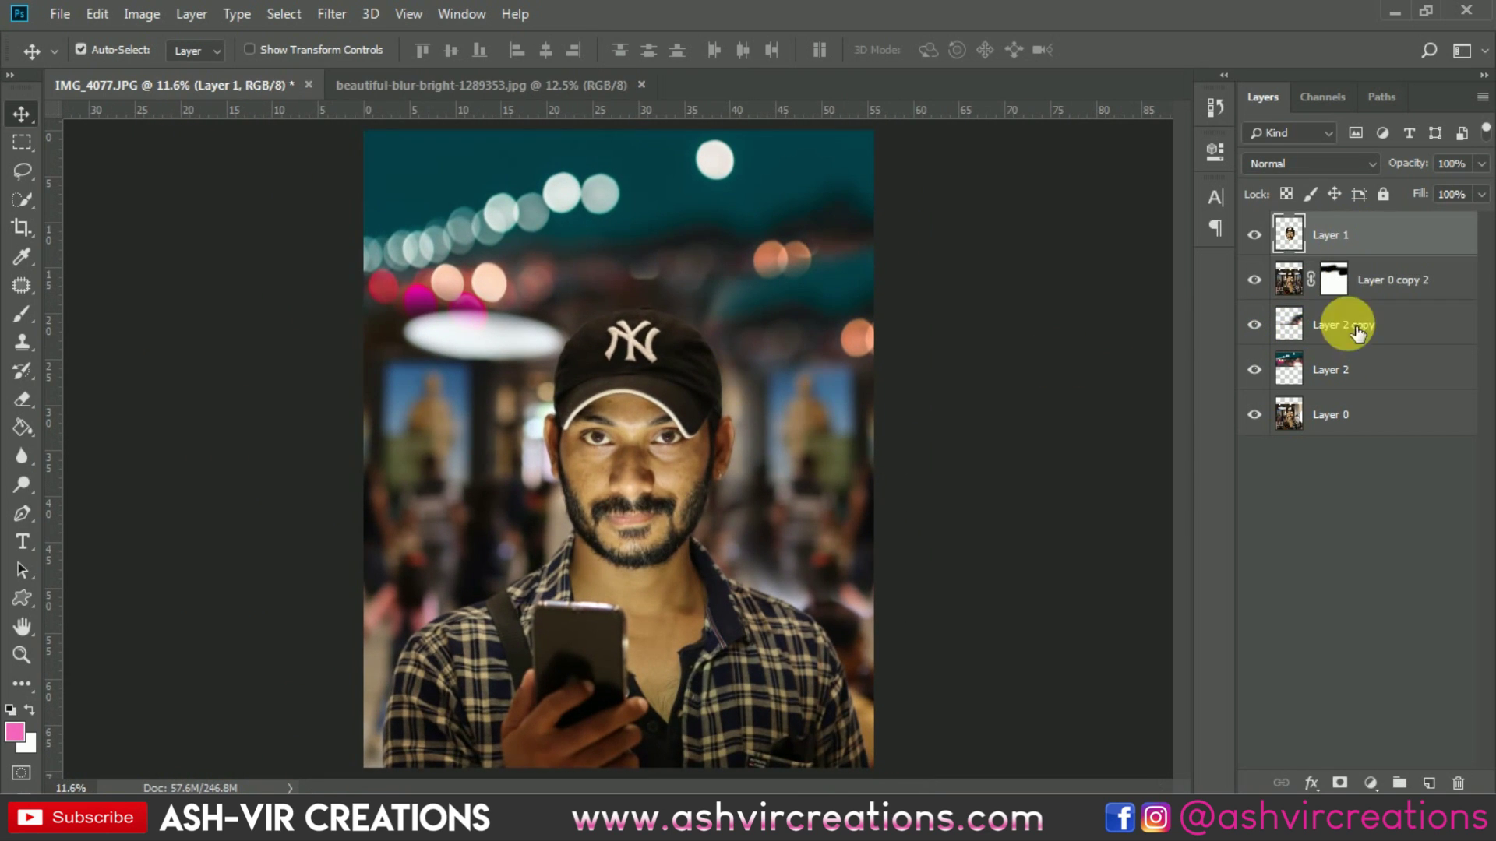
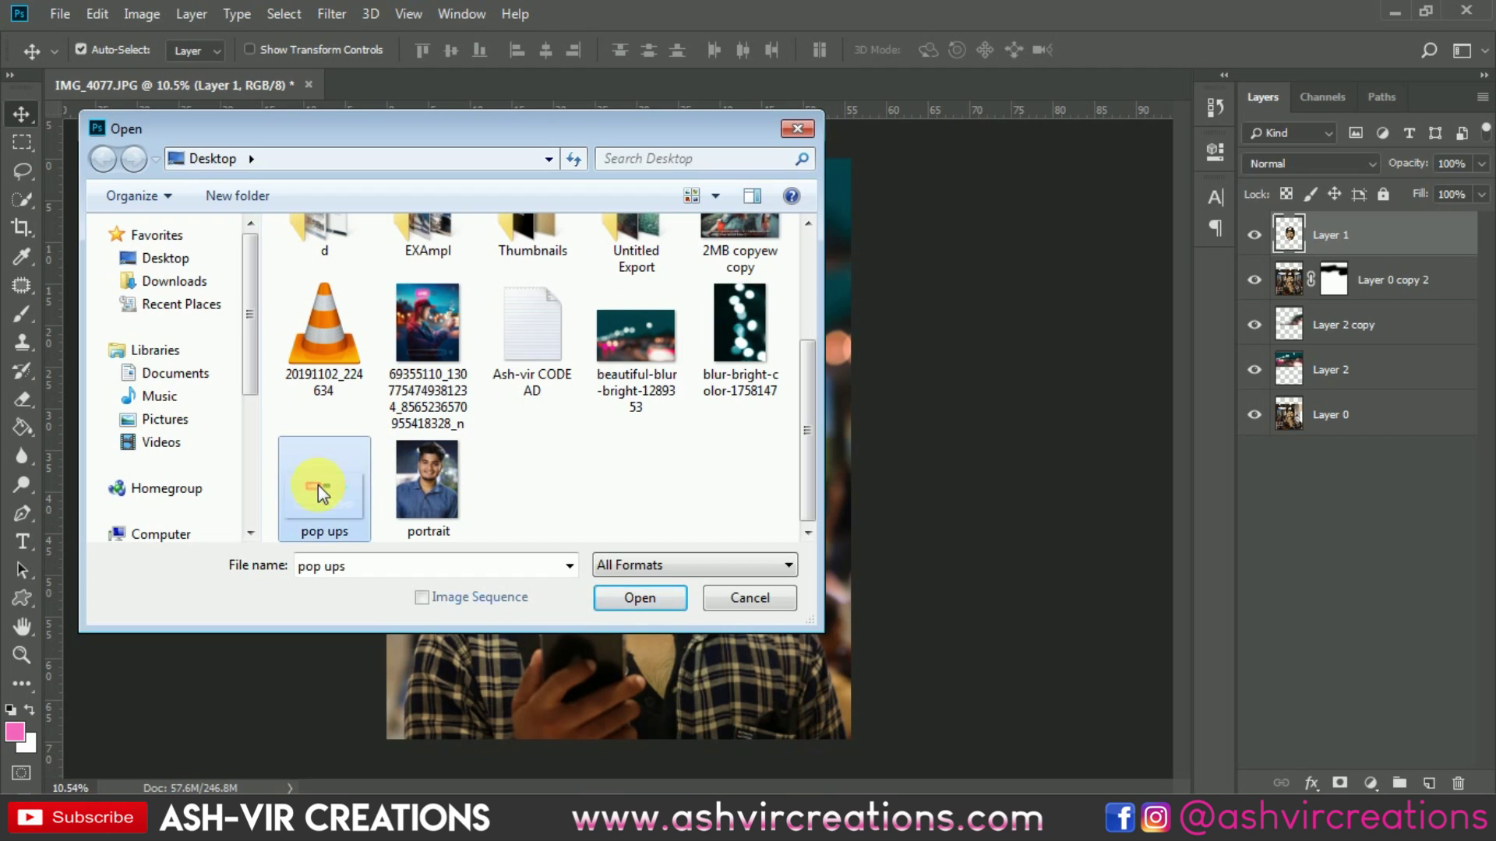
{"action": "double_click", "coordinate": [318, 484]}
{"action": "left_click_drag", "start_coordinate": [526, 403], "coordinate": [592, 356]}
{"action": "scroll", "coordinate": [608, 367], "scroll_direction": "up", "scroll_amount": 1}
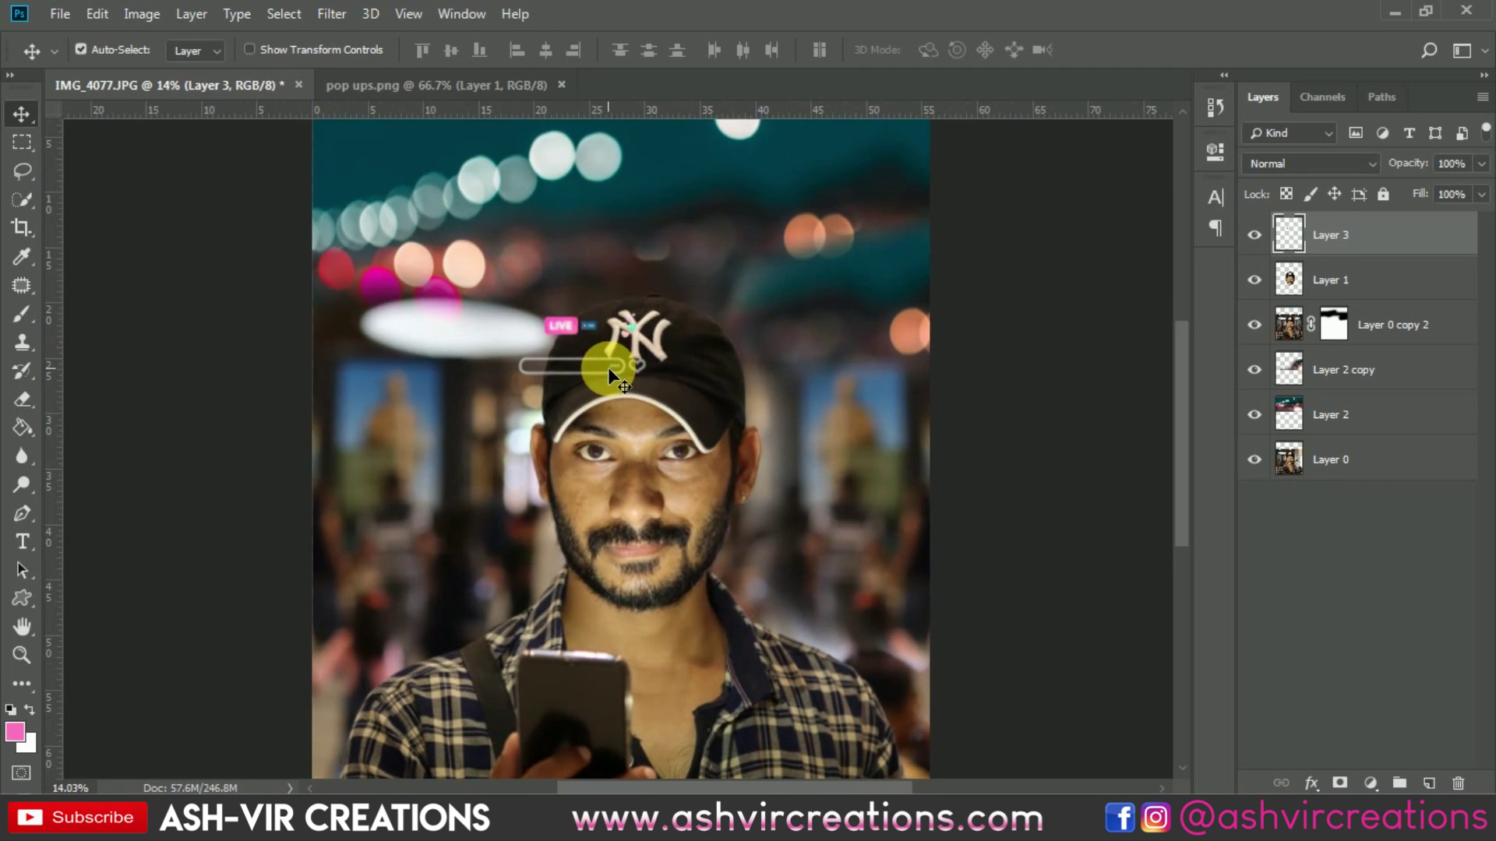
Scale the pop-ups layer to about 415.8% with Free Transform and centre it over the lower part of the portrait
{"action": "left_click", "coordinate": [88, 20]}
{"action": "left_click", "coordinate": [223, 461]}
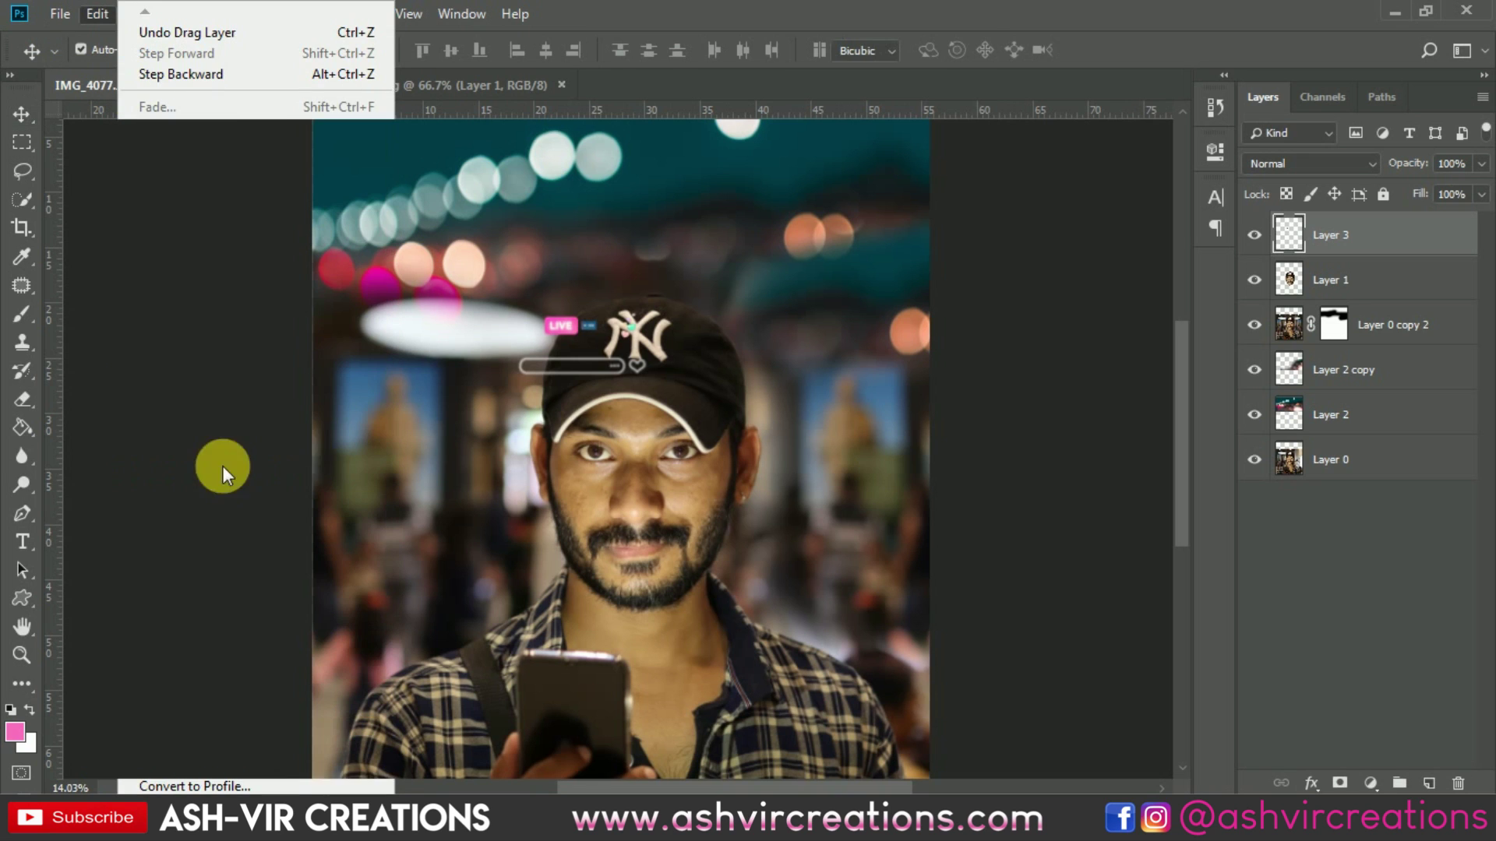
{"action": "left_click_drag", "start_coordinate": [647, 374], "coordinate": [818, 534]}
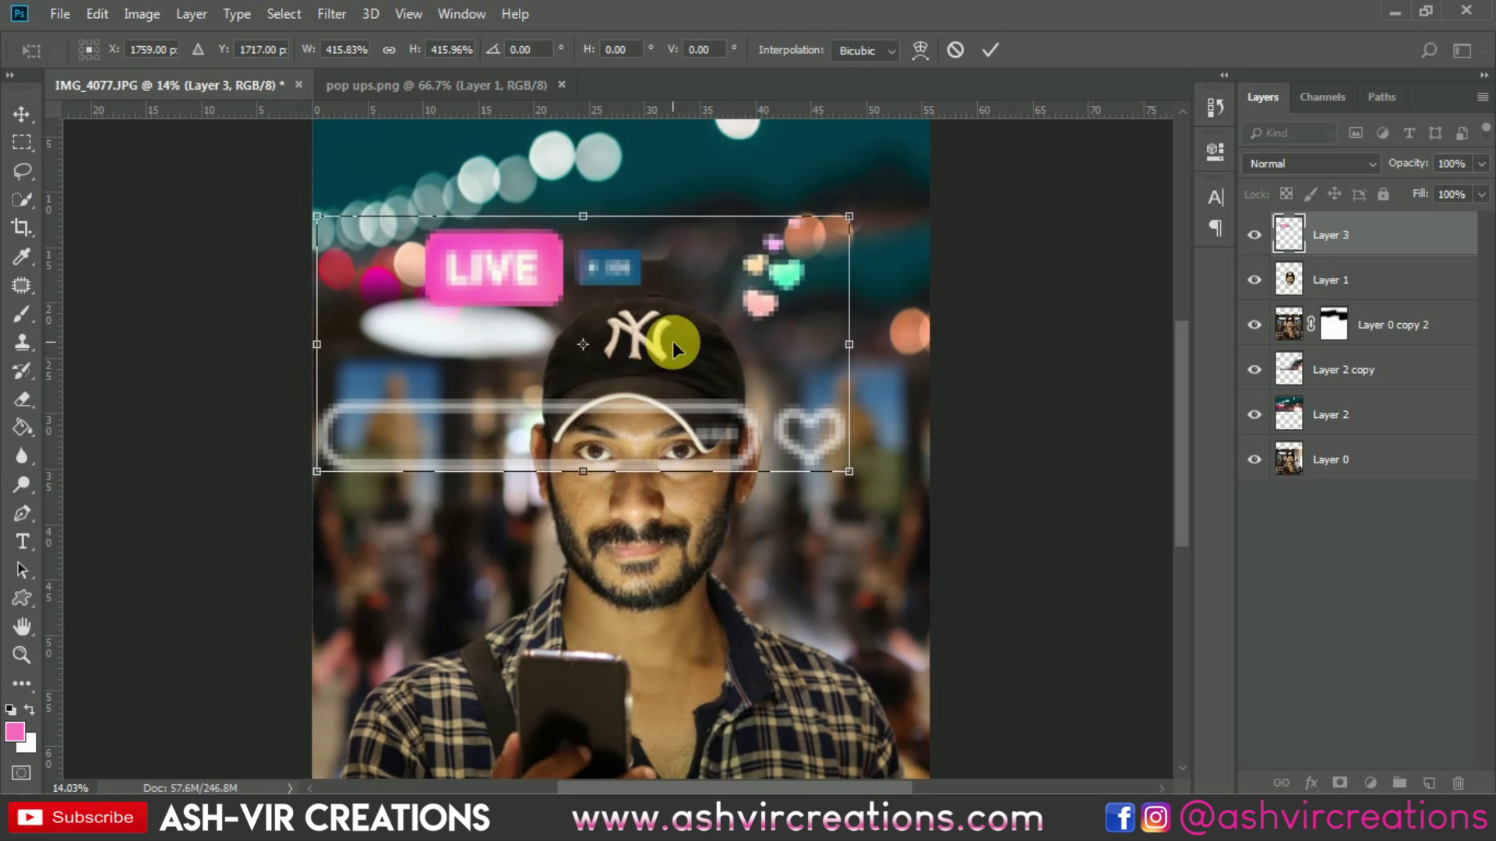
{"action": "scroll", "coordinate": [672, 340], "scroll_direction": "down", "scroll_amount": 1}
{"action": "left_click_drag", "start_coordinate": [672, 339], "coordinate": [670, 586]}
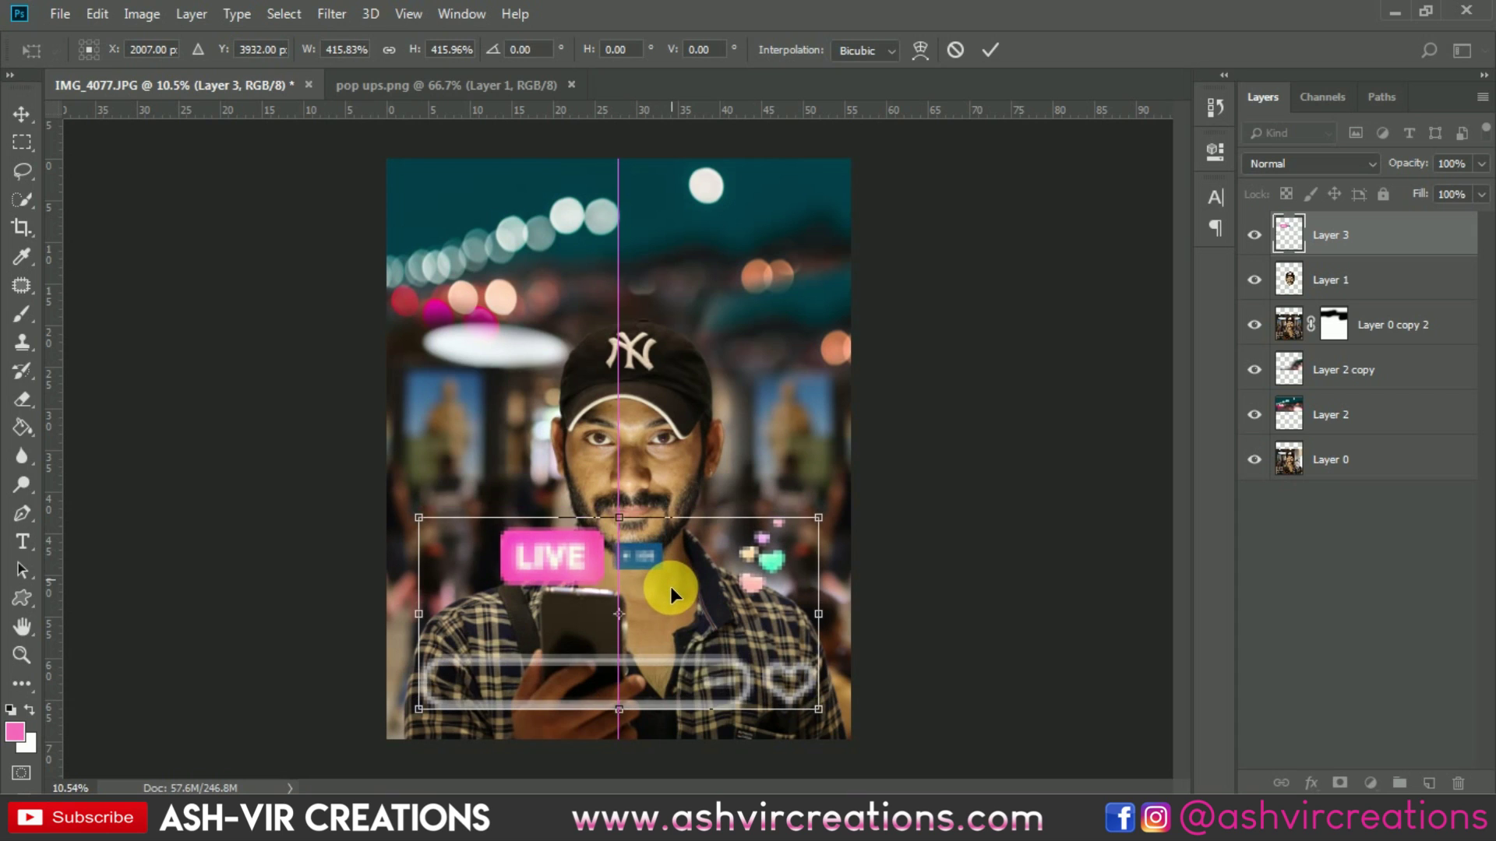
{"action": "key", "text": "Return"}
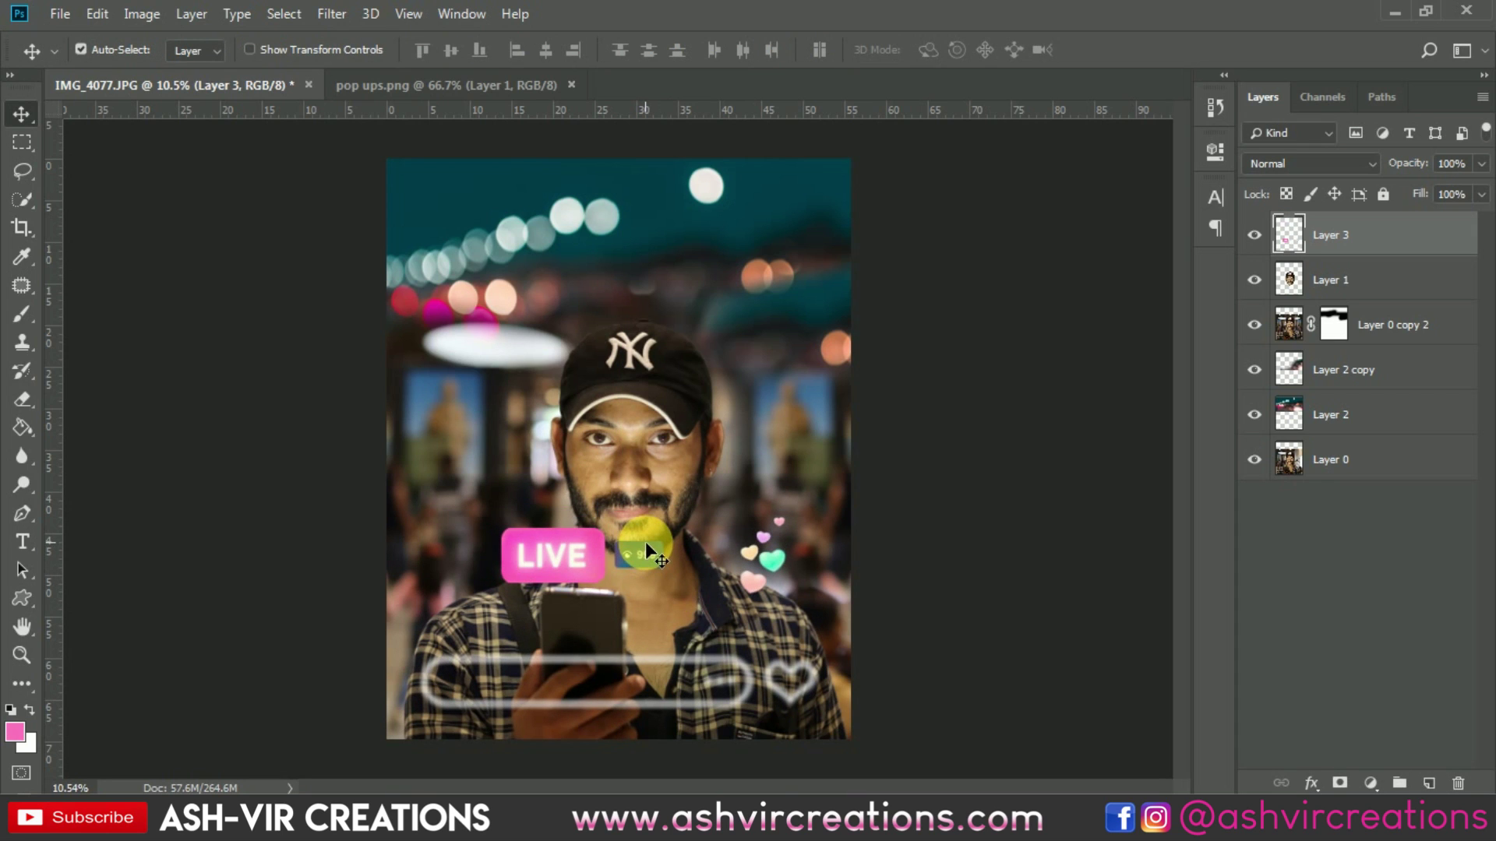
Cut the LIVE badge and the 999 viewer tag onto their own layer and move them above the cap
{"action": "scroll", "coordinate": [646, 546], "scroll_direction": "up", "scroll_amount": 1}
{"action": "left_click", "coordinate": [22, 141]}
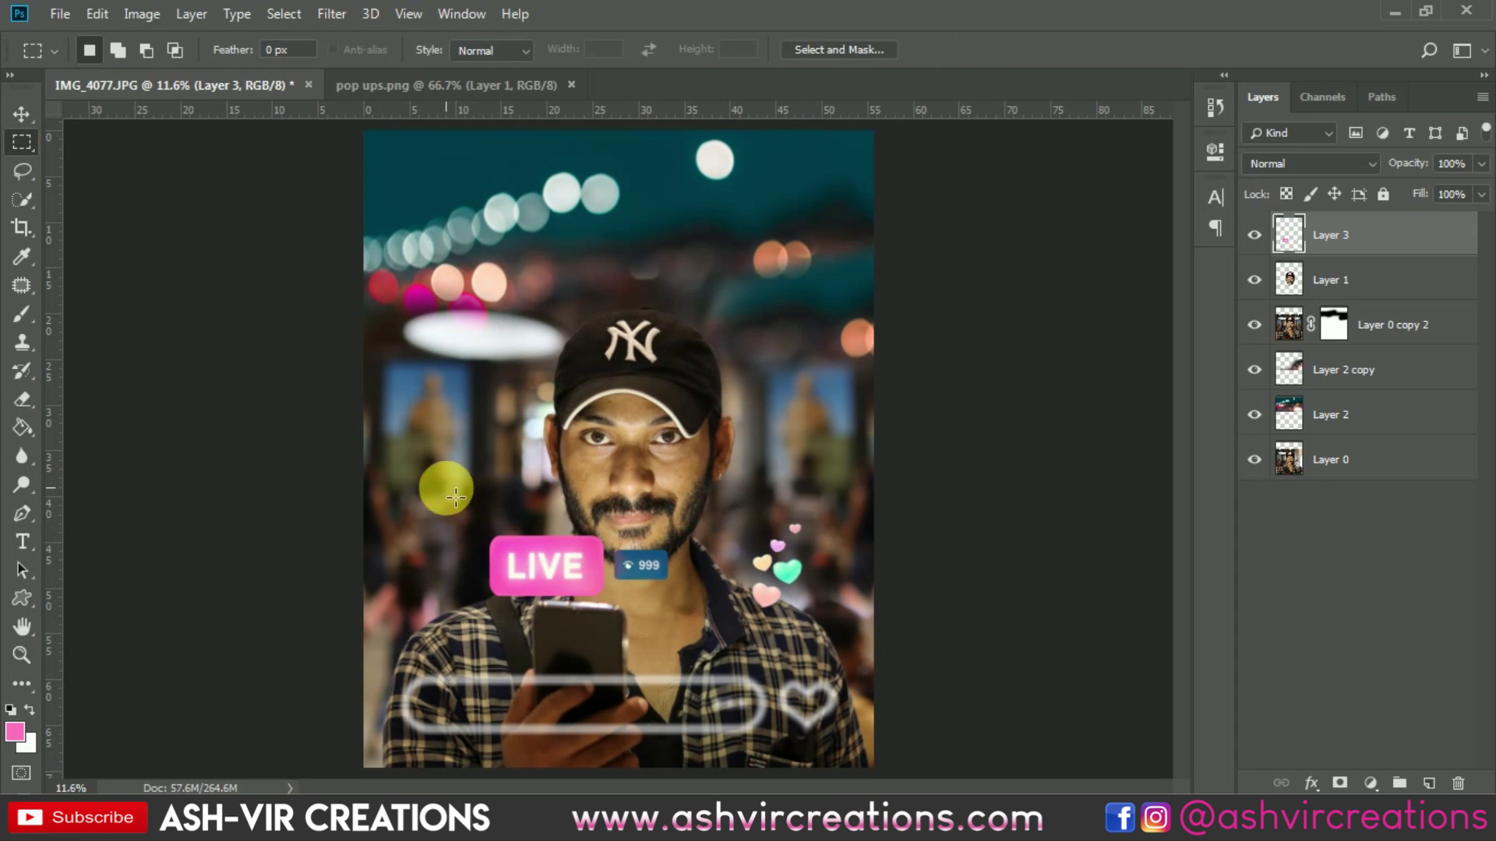
{"action": "left_click_drag", "start_coordinate": [446, 488], "coordinate": [693, 622]}
{"action": "right_click", "coordinate": [623, 567]}
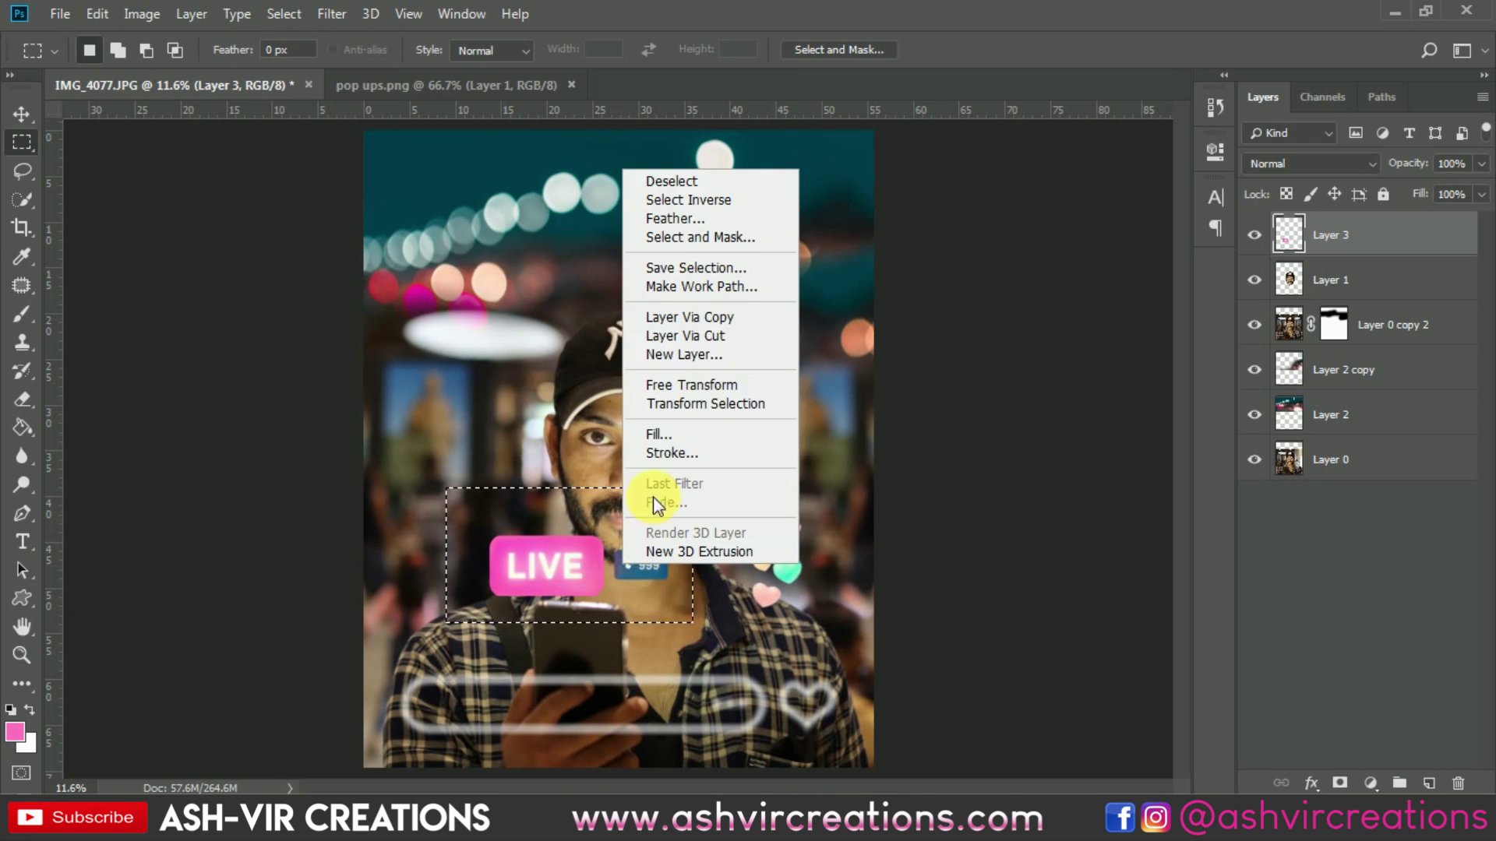
{"action": "left_click", "coordinate": [694, 334]}
{"action": "key", "text": "v"}
{"action": "left_click_drag", "start_coordinate": [568, 561], "coordinate": [656, 245]}
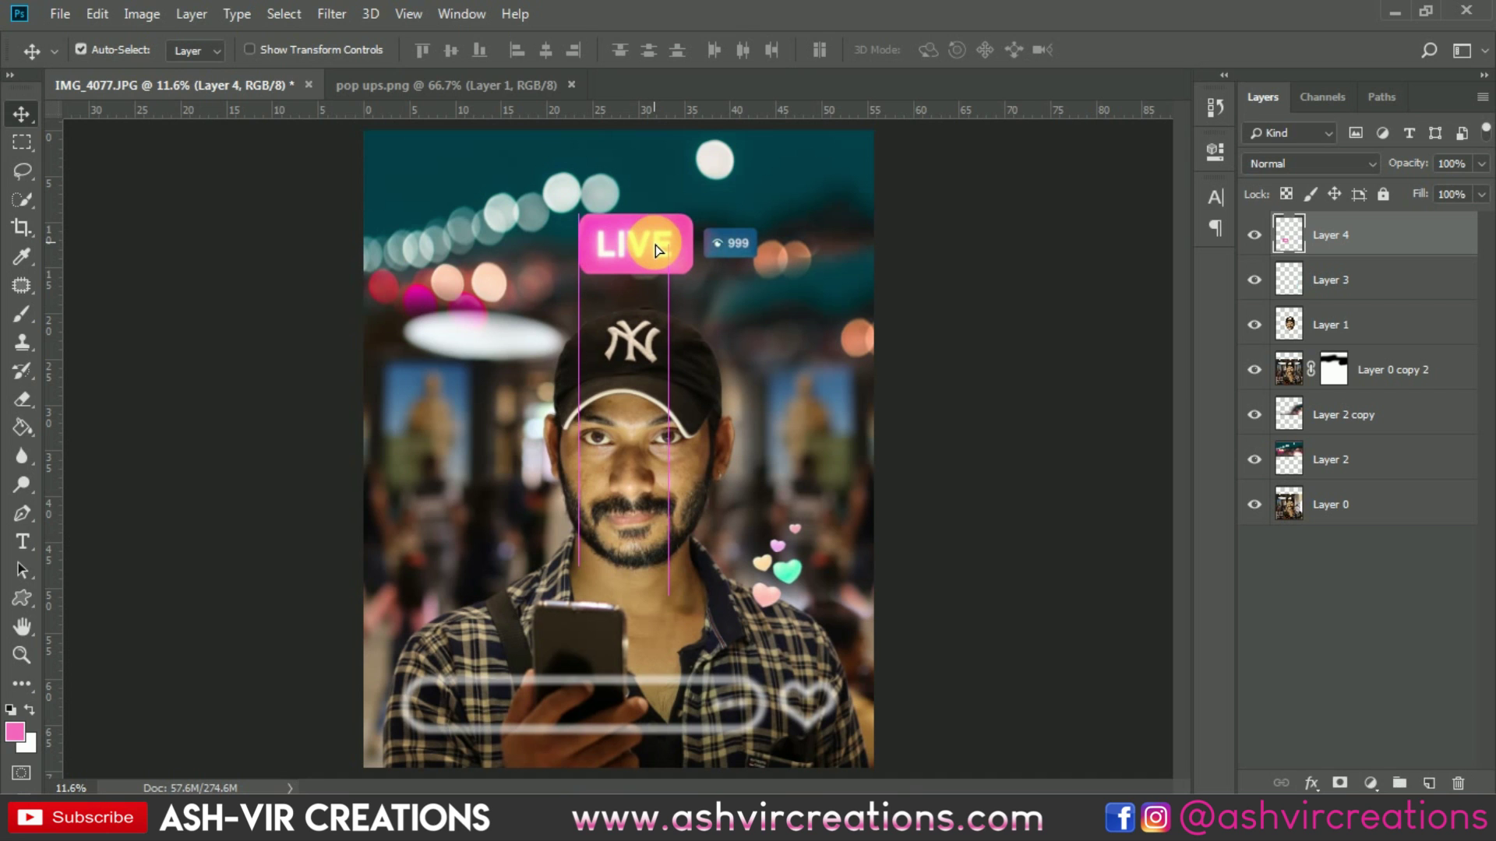
{"action": "scroll", "coordinate": [656, 244], "scroll_direction": "up", "scroll_amount": 1}
{"action": "scroll", "coordinate": [651, 242], "scroll_direction": "up", "scroll_amount": 1}
{"action": "scroll", "coordinate": [651, 242], "scroll_direction": "down", "scroll_amount": 2}
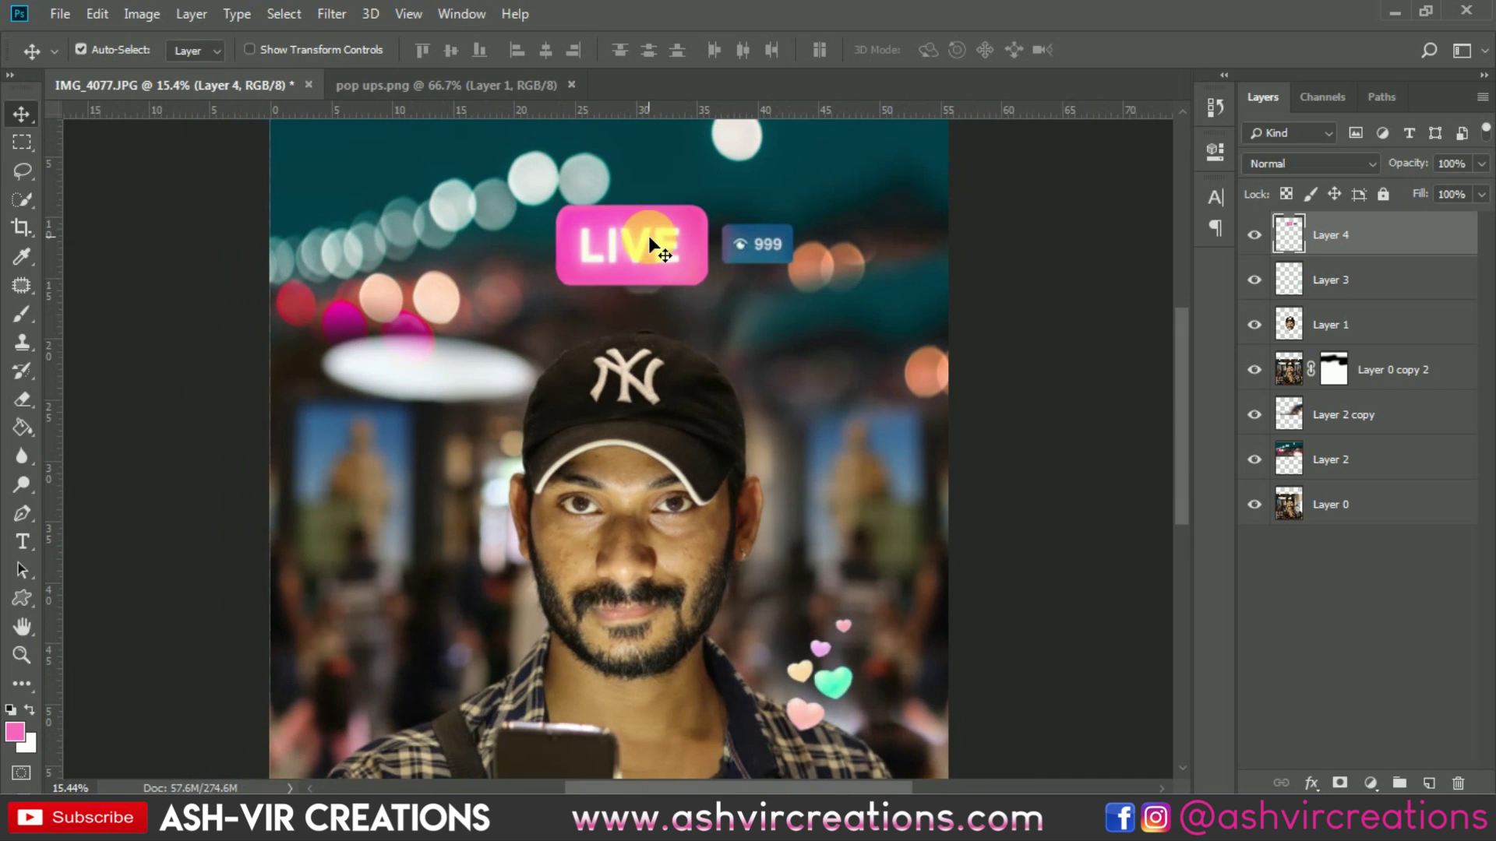
{"action": "scroll", "coordinate": [648, 235], "scroll_direction": "up", "scroll_amount": 1}
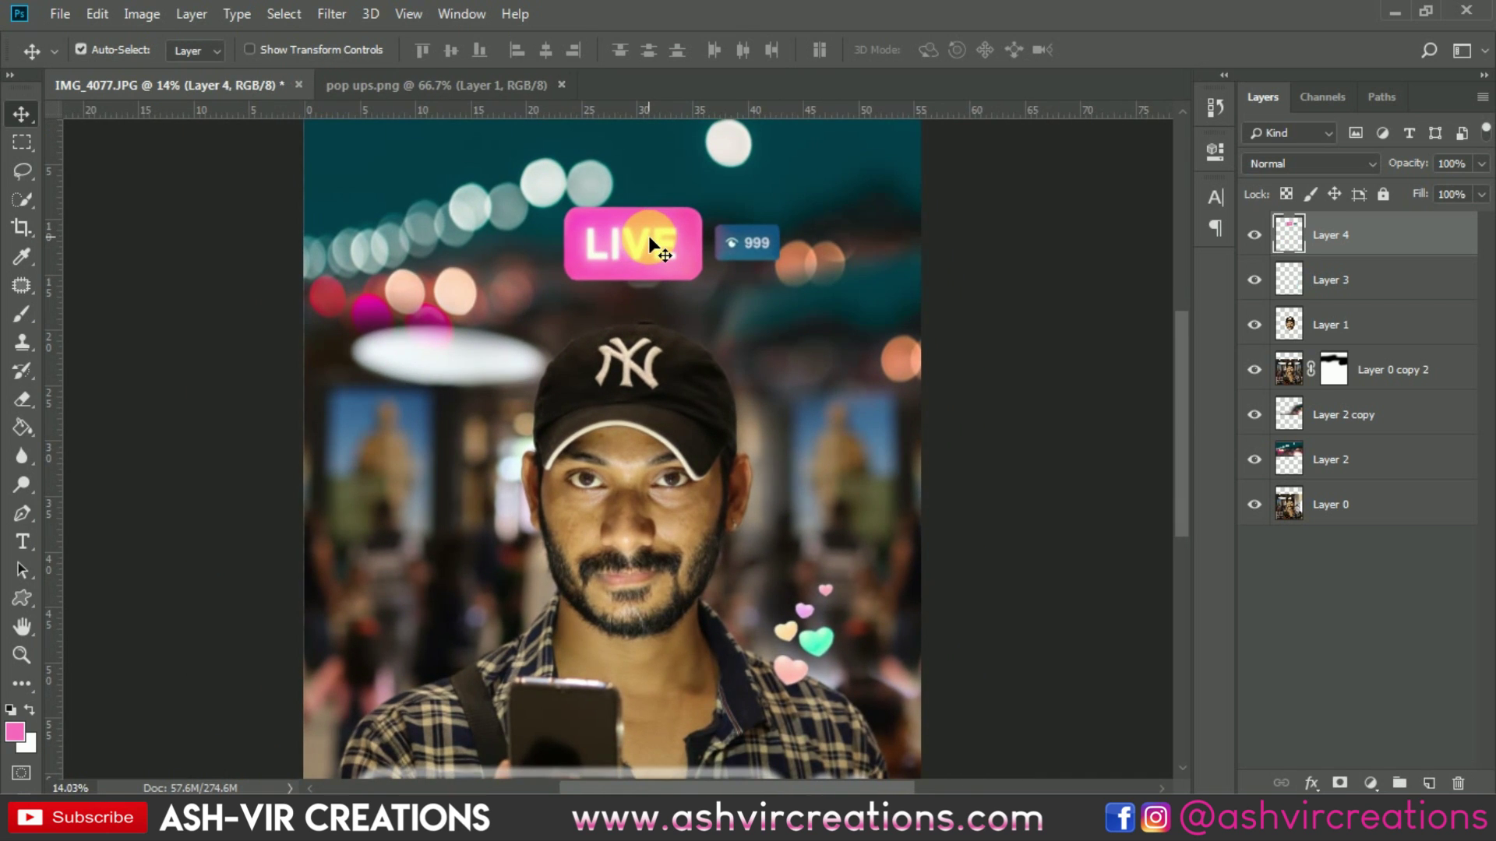
Add a new empty layer above Layer 1 and clip it to Layer 1
{"action": "left_click", "coordinate": [1382, 340]}
{"action": "left_click", "coordinate": [1429, 783]}
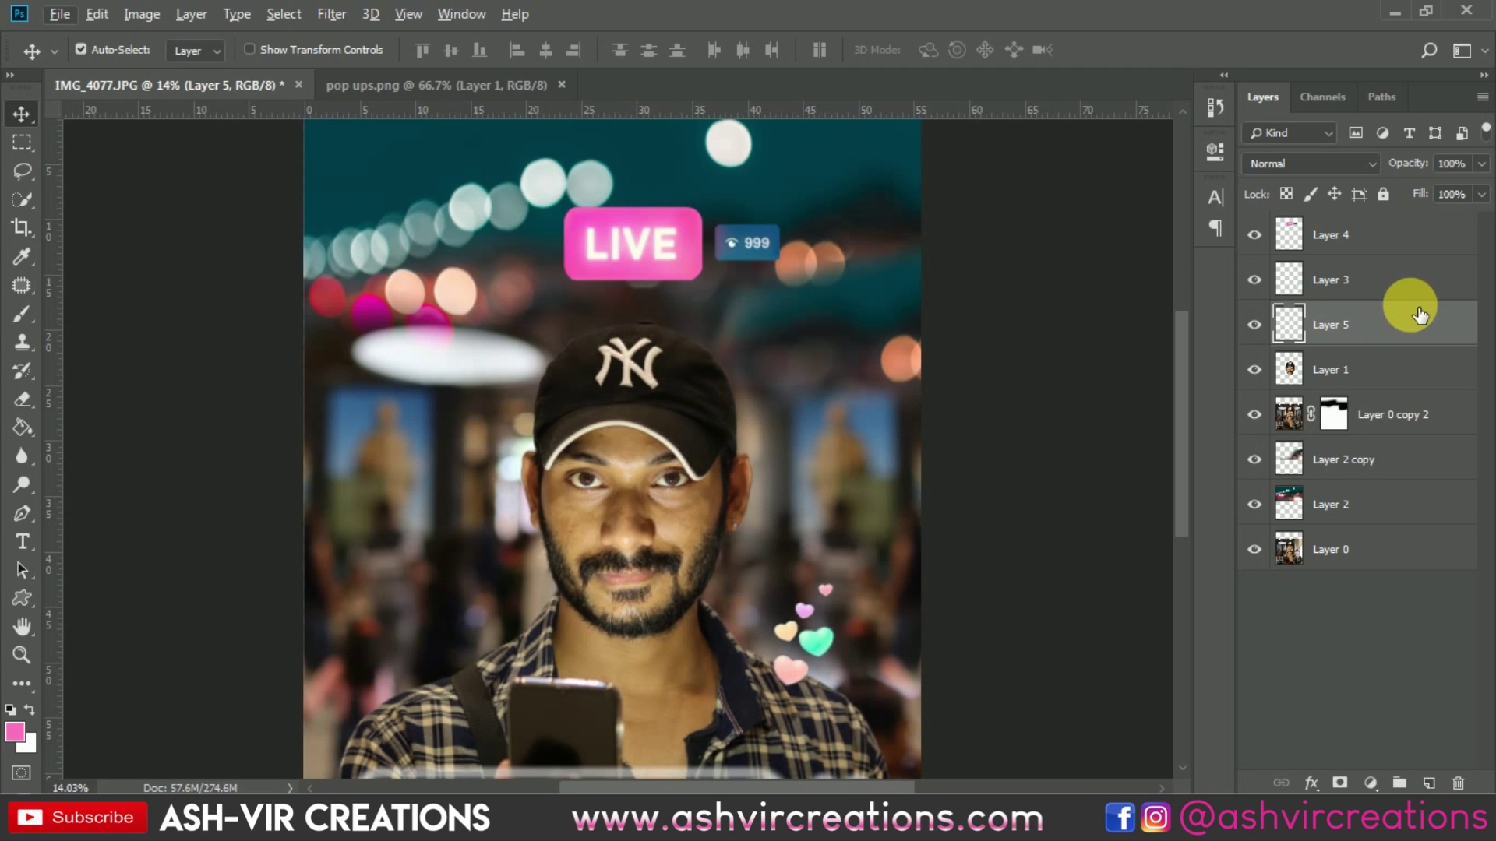
{"action": "right_click", "coordinate": [1375, 328]}
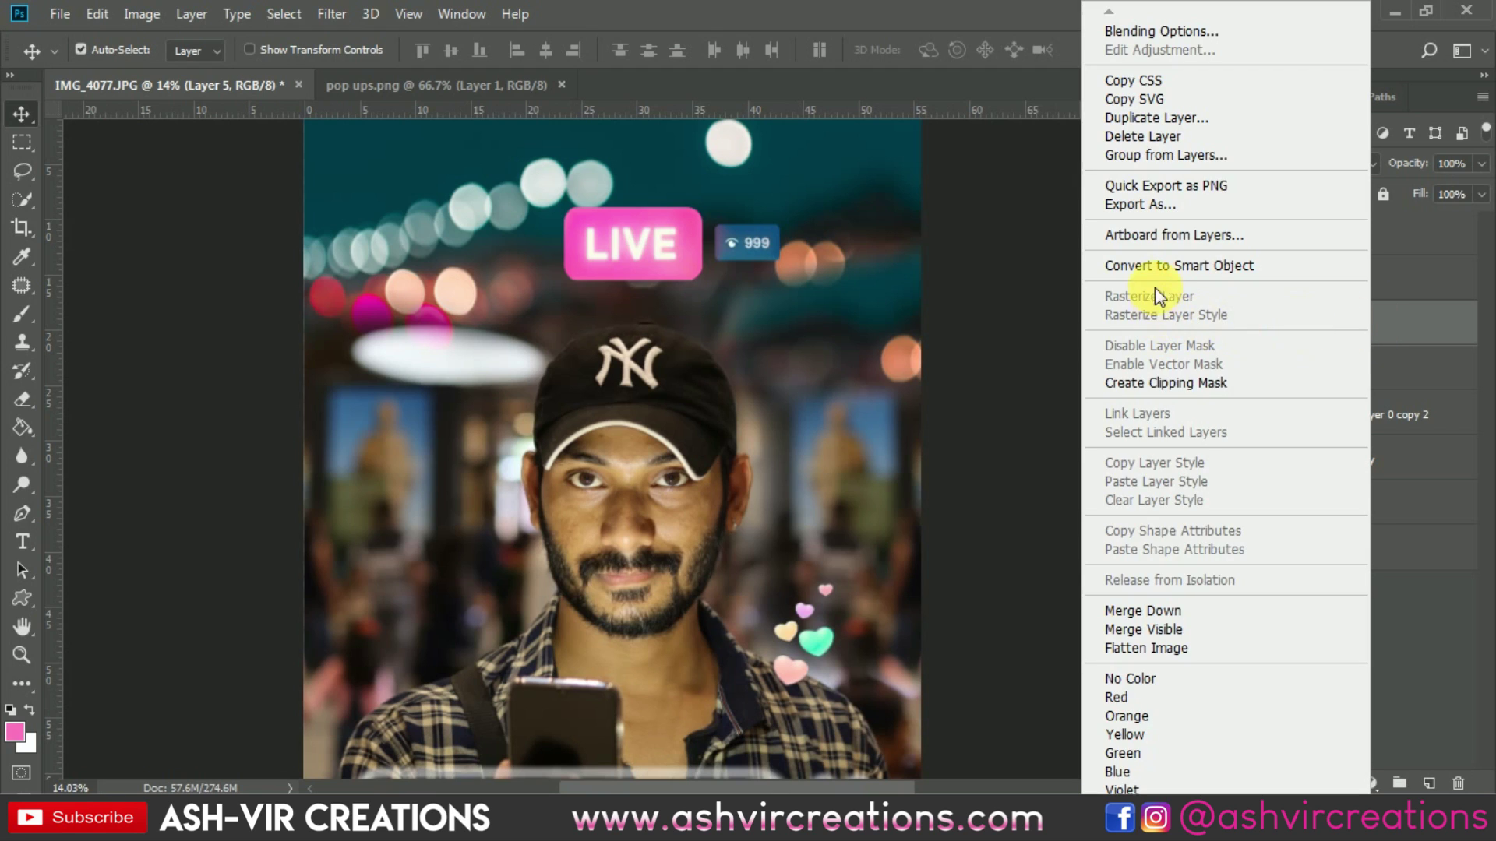
{"action": "left_click", "coordinate": [1144, 382]}
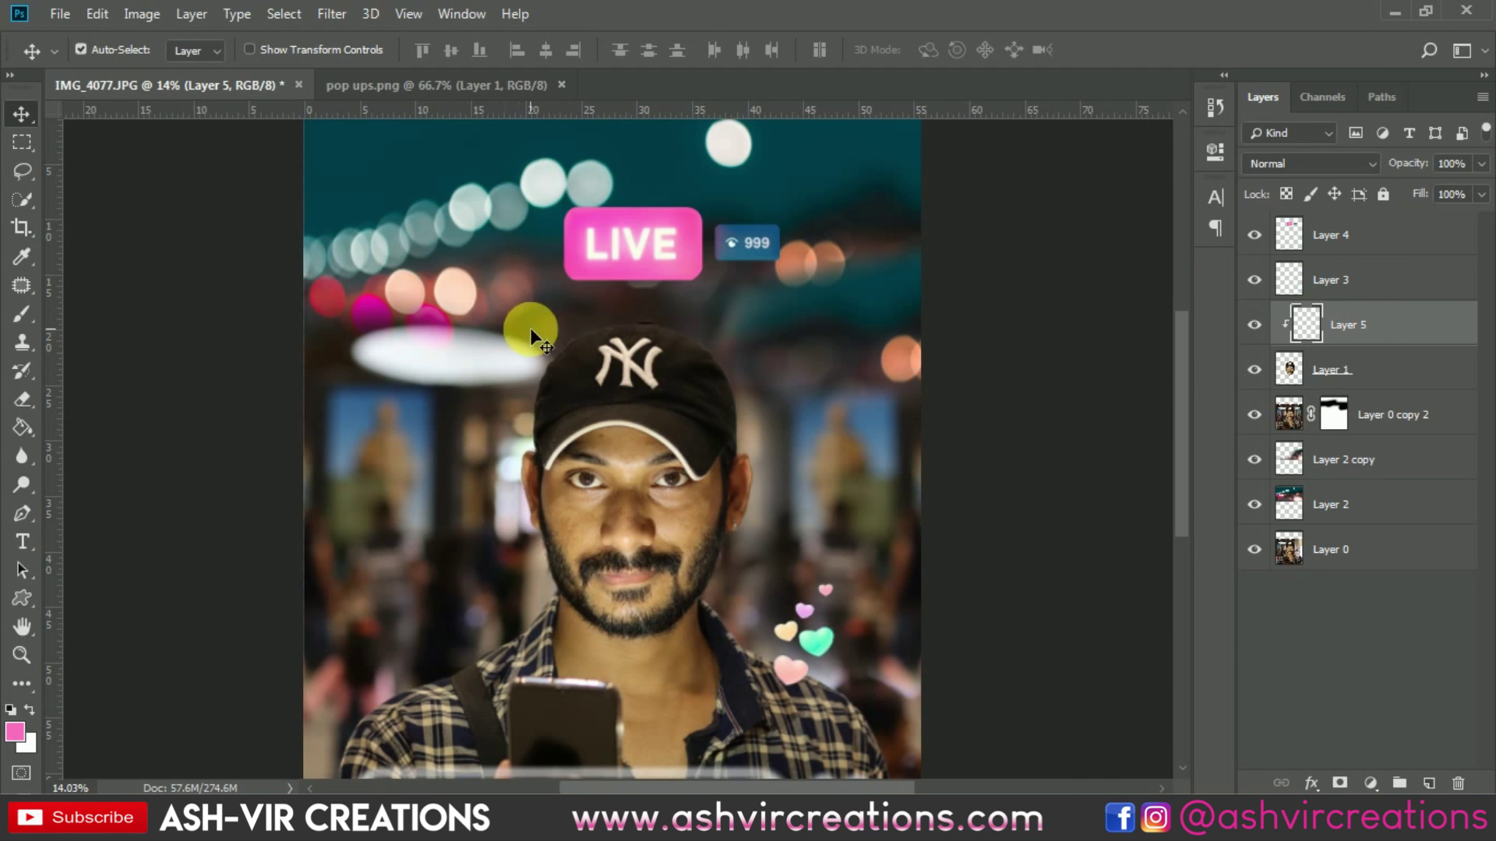
Sample the pink of the LIVE badge and brush it over the top of the cap on Layer 5 at size 1000
{"action": "left_click", "coordinate": [21, 314]}
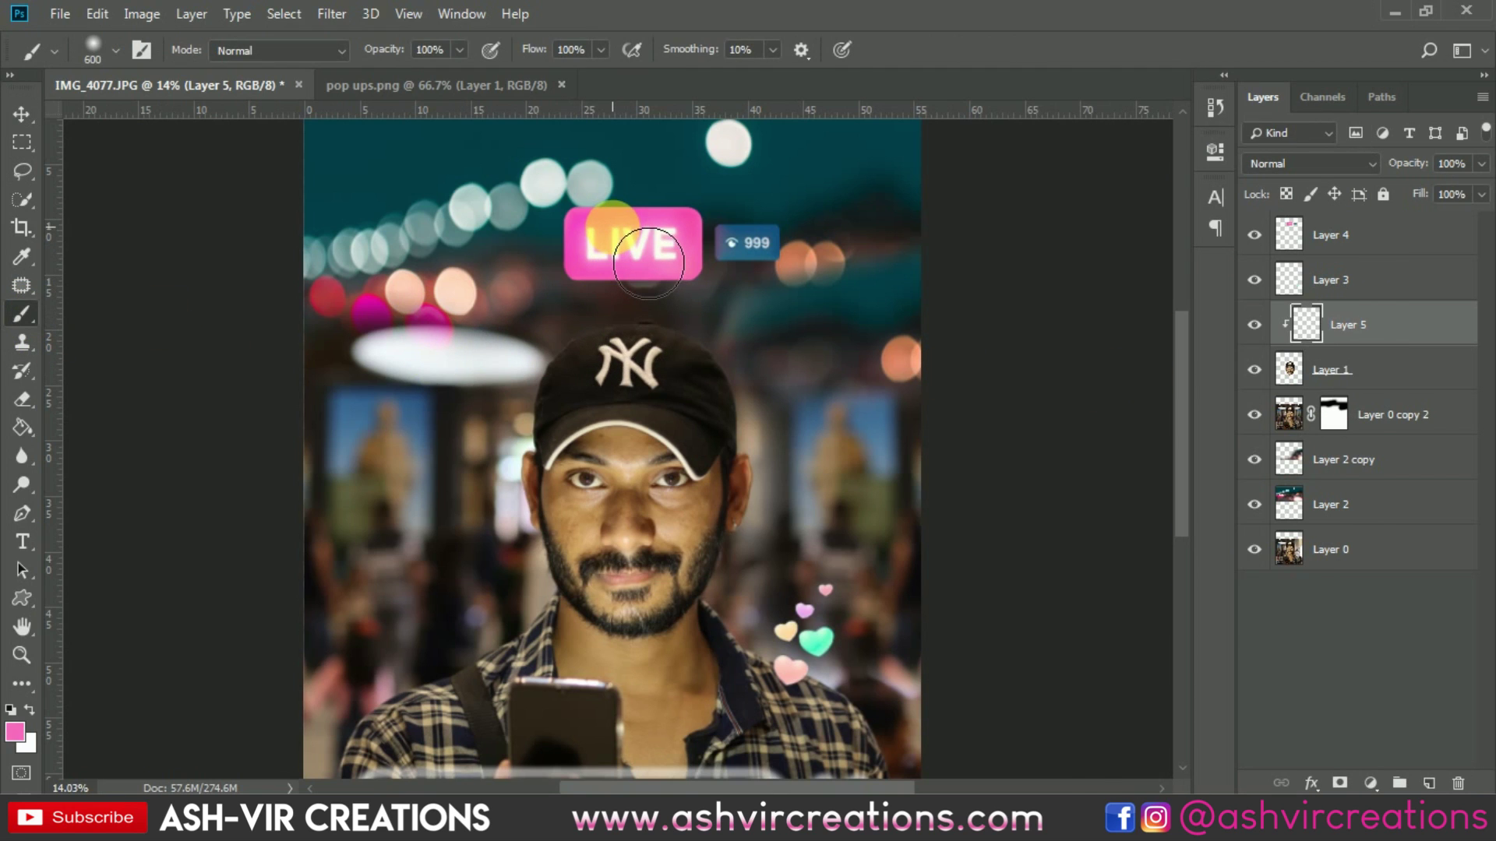
{"action": "left_click", "coordinate": [635, 165], "text": "alt"}
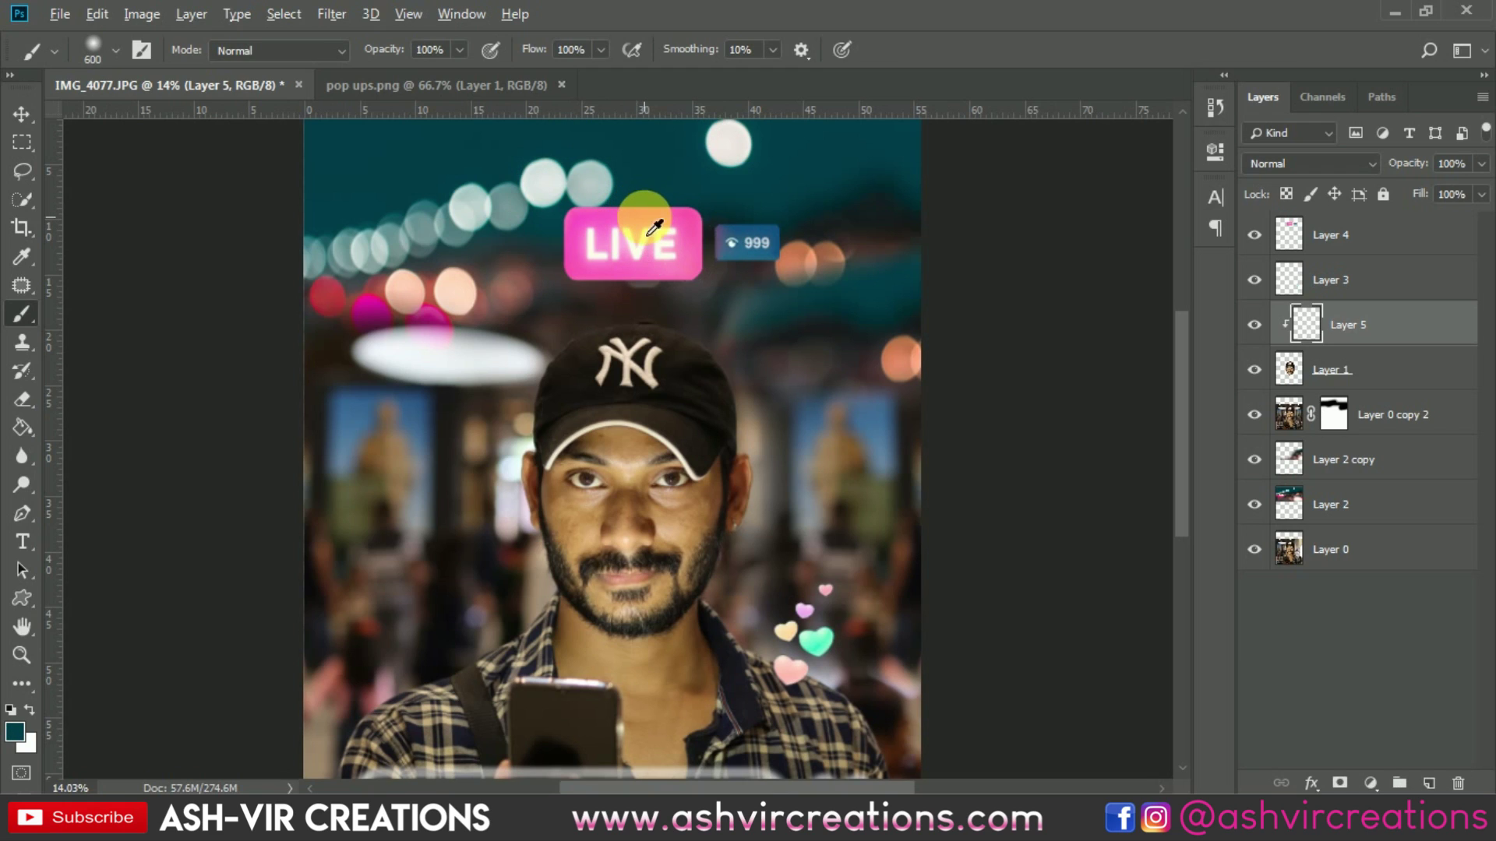
{"action": "left_click", "coordinate": [652, 228], "text": "alt"}
{"action": "mouse_move", "coordinate": [685, 327]}
{"action": "left_mouse_down"}
{"action": "mouse_move", "coordinate": [741, 344]}
{"action": "mouse_move", "coordinate": [670, 335]}
{"action": "mouse_move", "coordinate": [568, 360]}
{"action": "mouse_move", "coordinate": [580, 351]}
{"action": "mouse_move", "coordinate": [558, 384]}
{"action": "mouse_move", "coordinate": [608, 366]}
{"action": "left_mouse_up"}
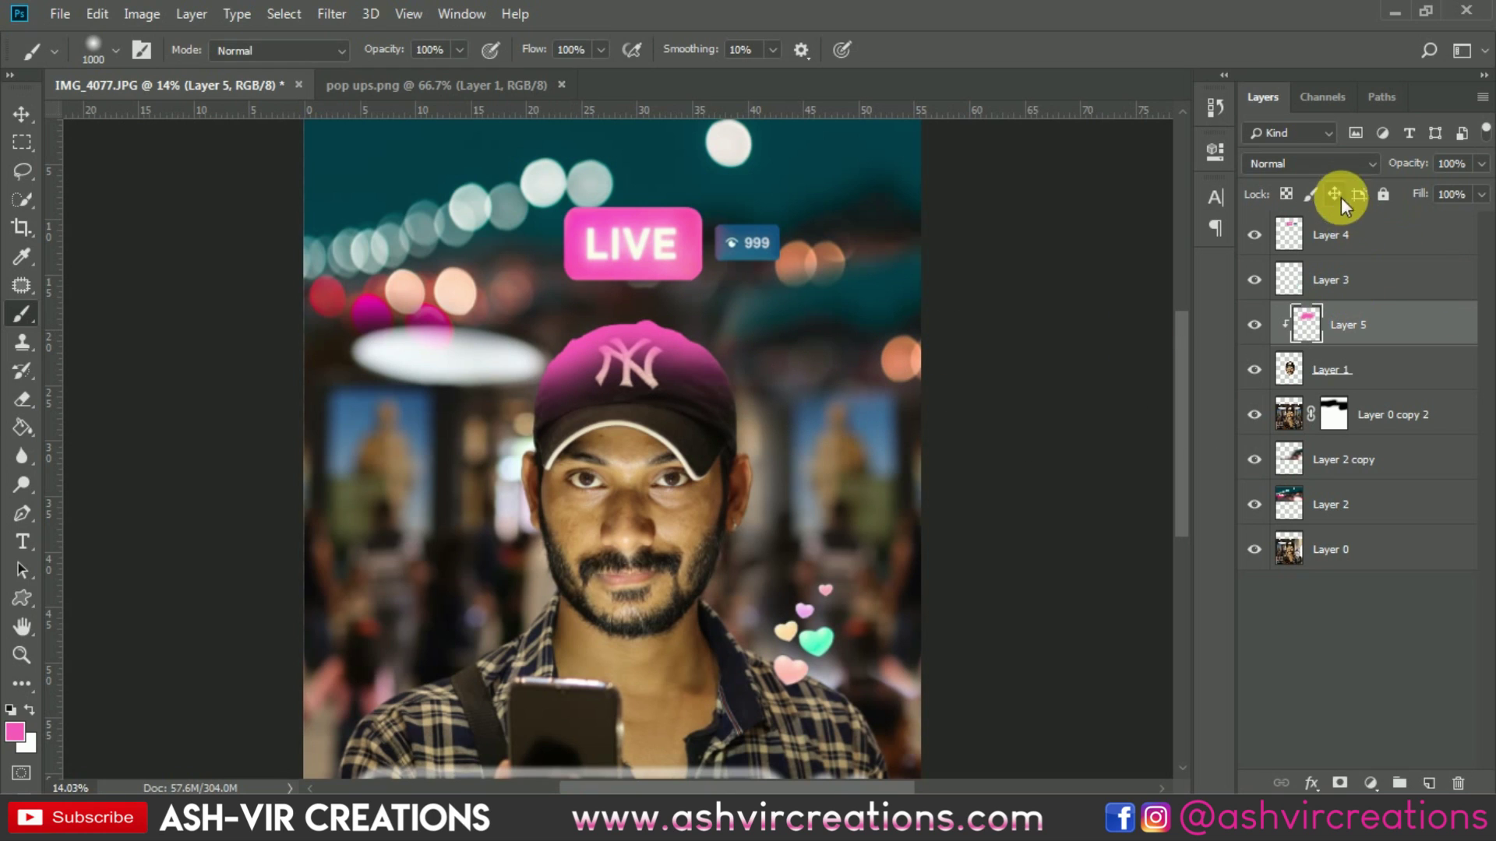
Set Layer 5's blend mode to Overlay and compare the cap with the tint hidden and shown
{"action": "left_click", "coordinate": [1328, 162]}
{"action": "left_click", "coordinate": [1286, 433]}
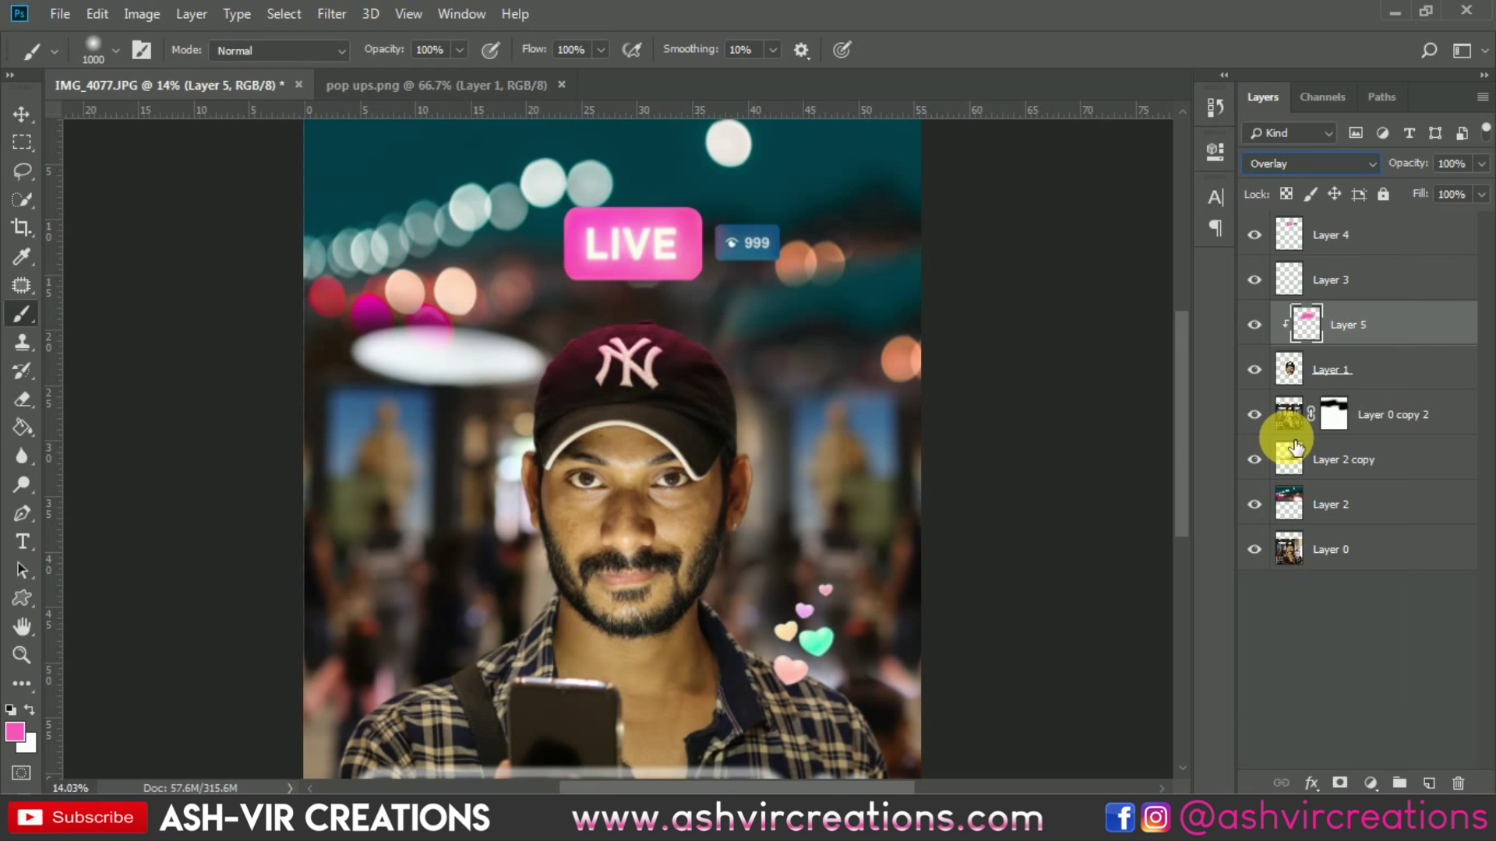
{"action": "left_click", "coordinate": [1262, 324]}
{"action": "left_click", "coordinate": [1256, 324]}
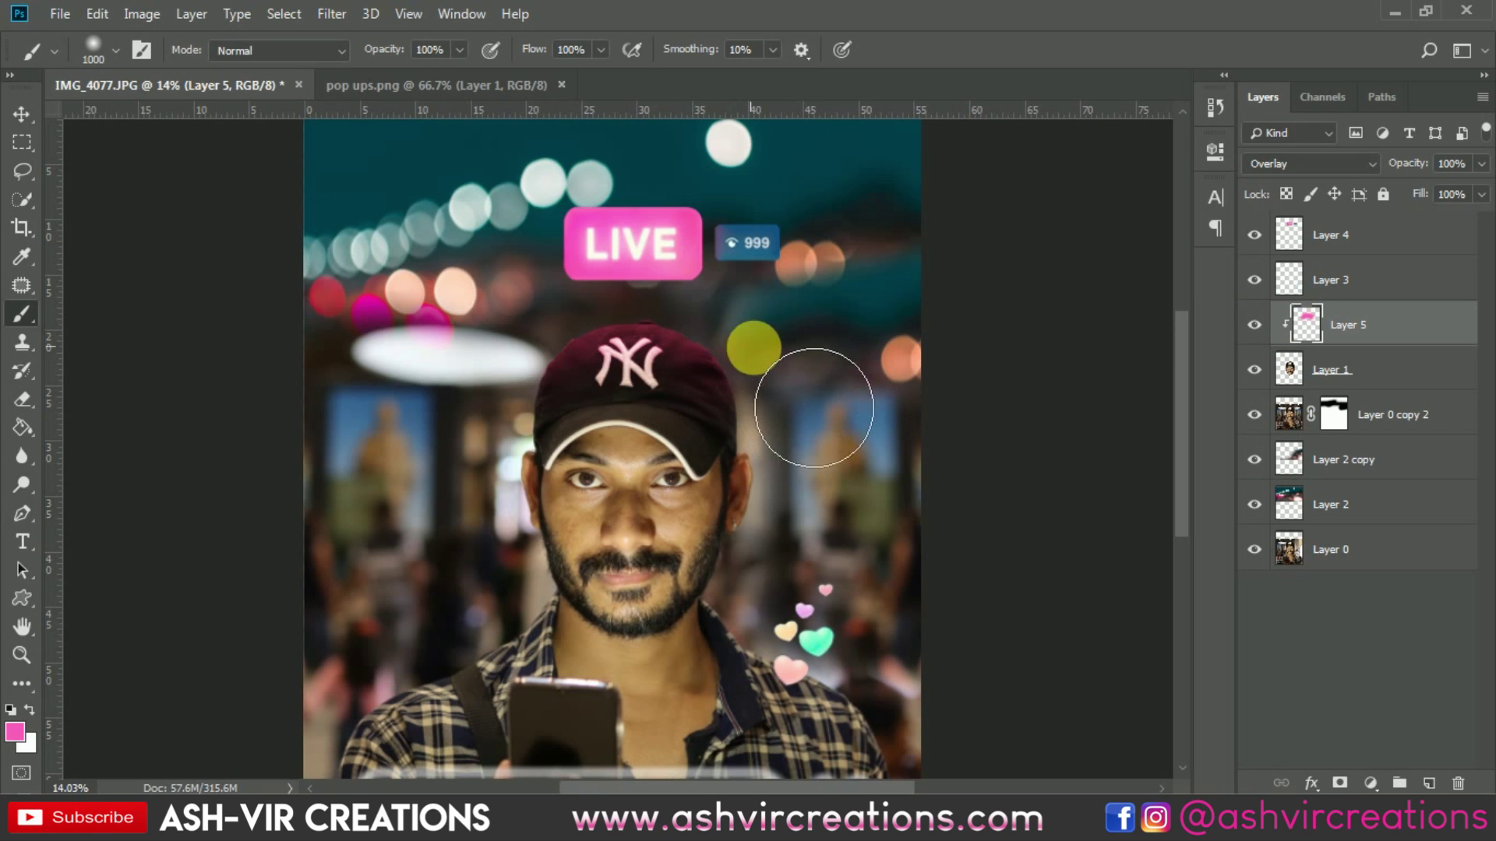
Reduce the brush size to 700 and extend the pink tint towards the sides of the cap on Layer 5
{"action": "key", "text": "bracketleft"}
{"action": "key", "text": "bracketleft"}
{"action": "key", "text": "bracketleft"}
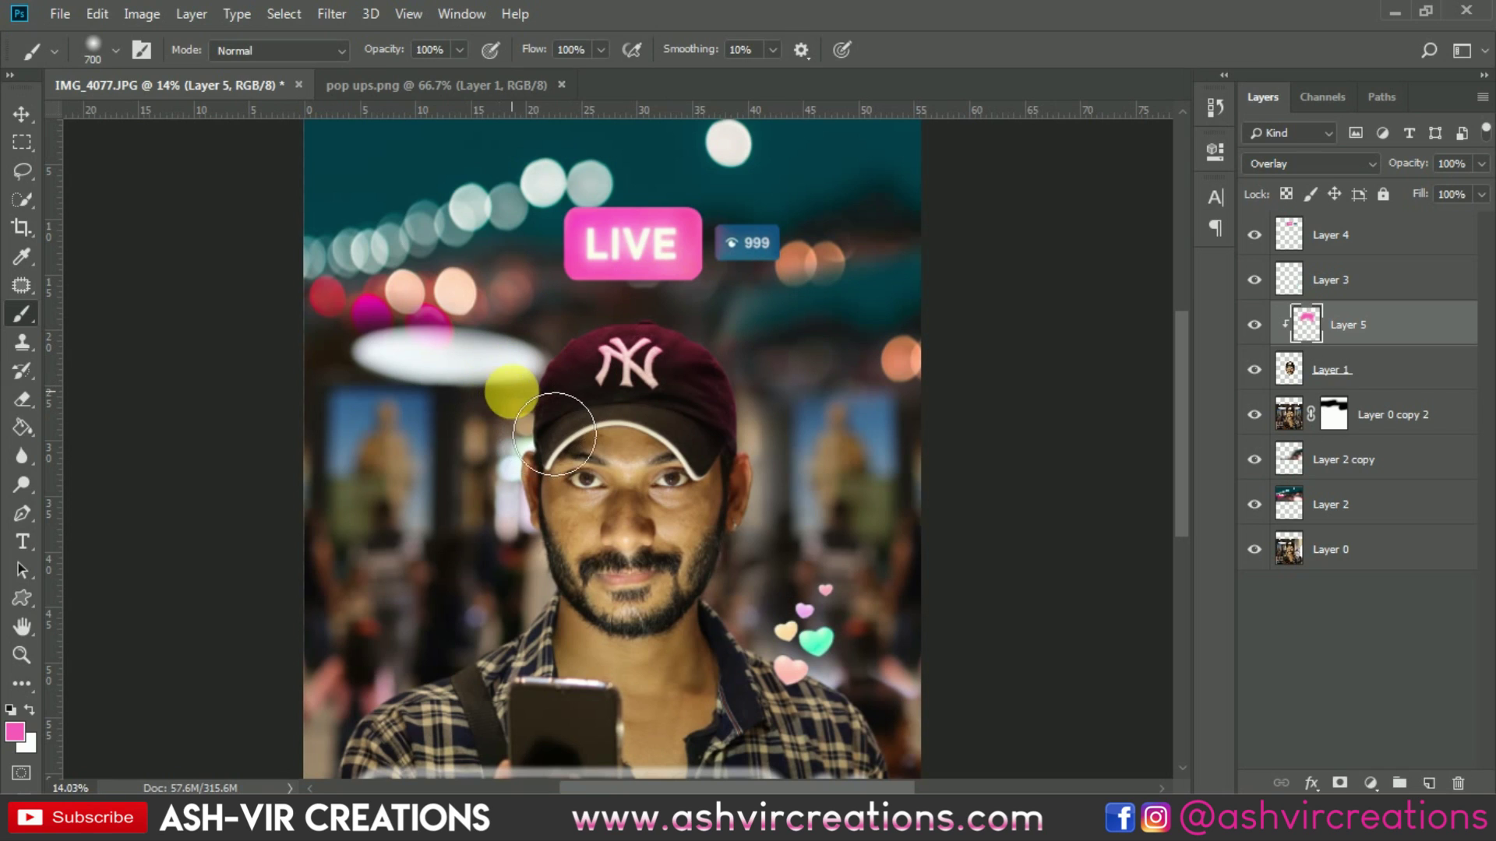
Add another layer clipped to Layer 1 above Layer 5 and paint pink over the cap's top with a size 1200 brush
{"action": "left_click", "coordinate": [1429, 781]}
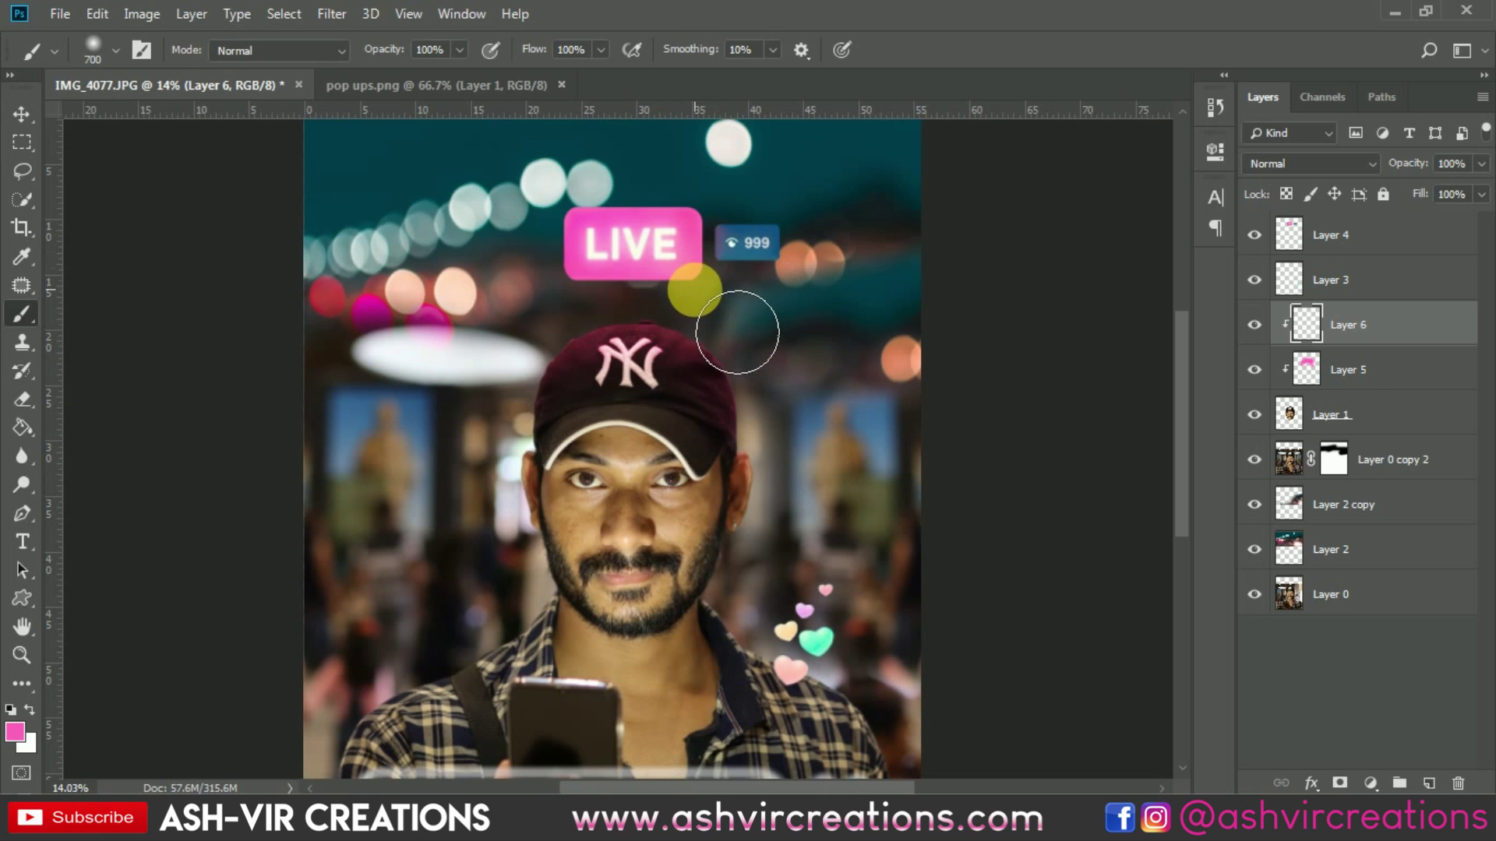
{"action": "key", "text": "bracketright"}
{"action": "key", "text": "bracketright"}
{"action": "key", "text": "bracketright"}
{"action": "key", "text": "bracketright"}
{"action": "key", "text": "bracketright"}
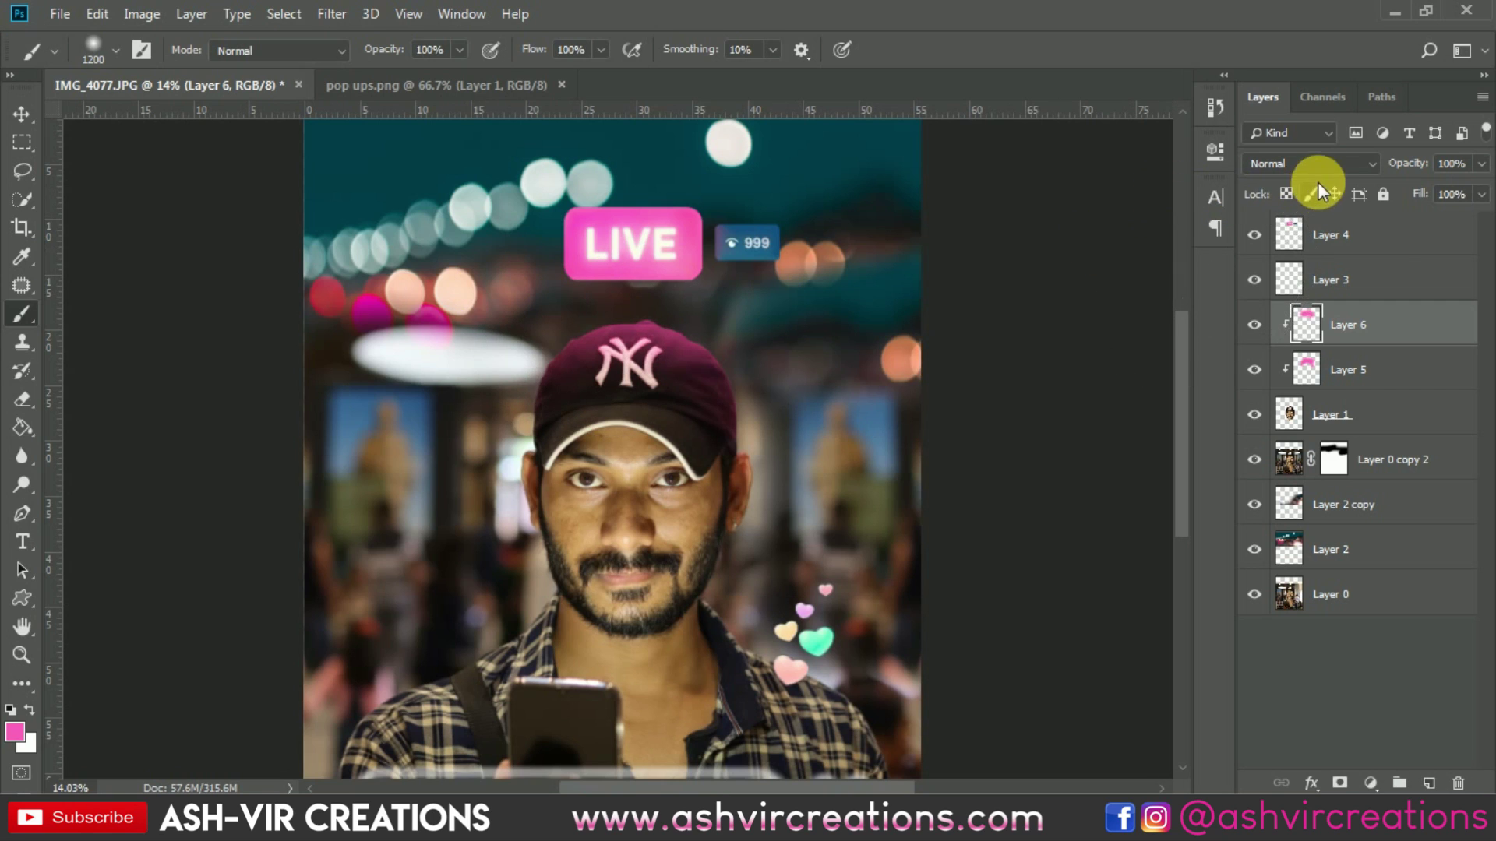
Try the Linear Light and Hue blend modes on Layer 6 and check the effect on the cap
{"action": "left_click", "coordinate": [1298, 163]}
{"action": "left_click", "coordinate": [1266, 497]}
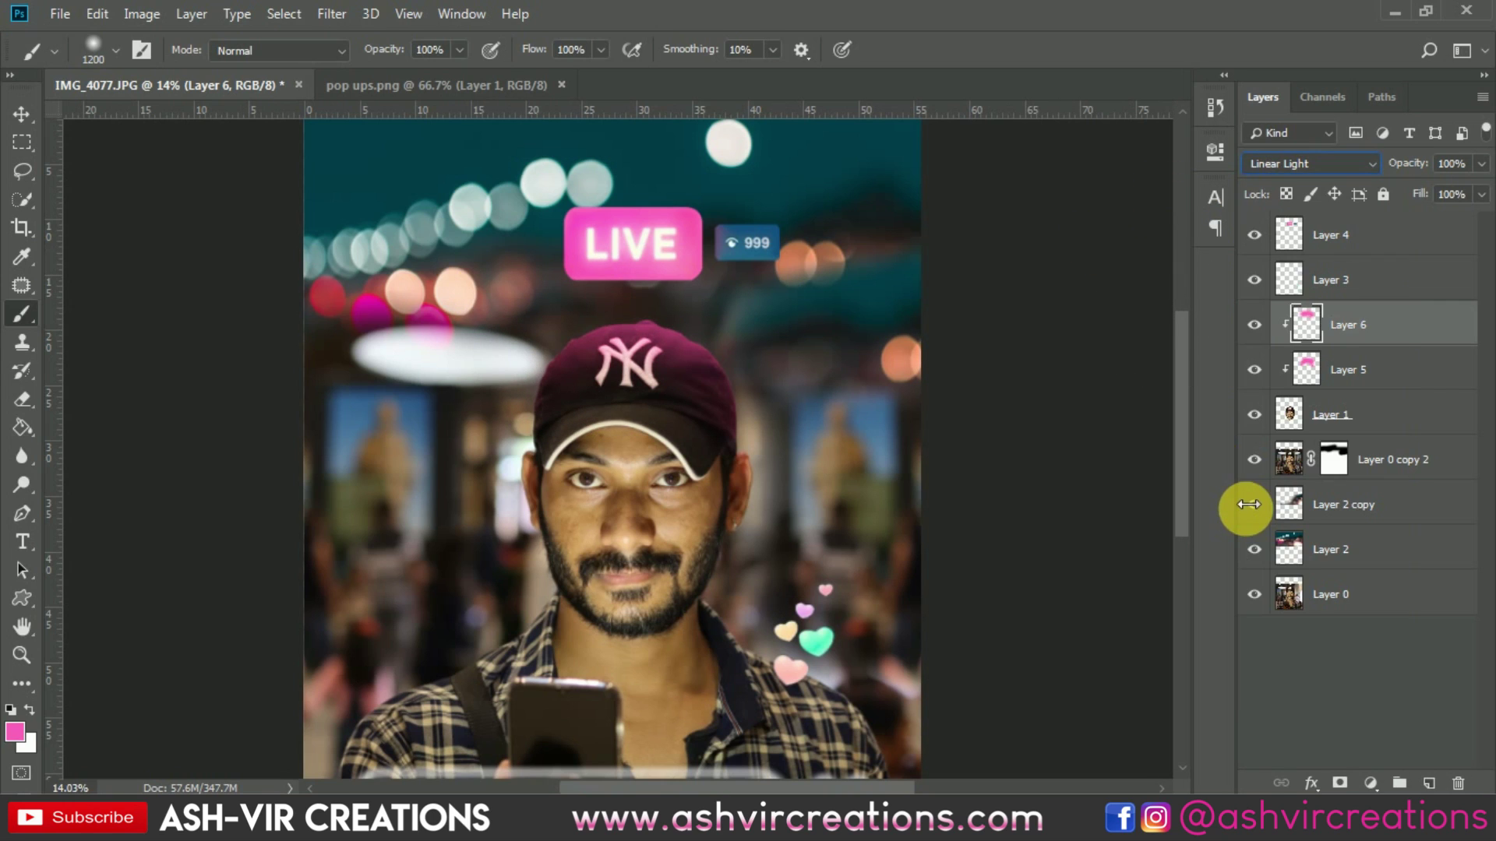
{"action": "left_click", "coordinate": [1282, 165]}
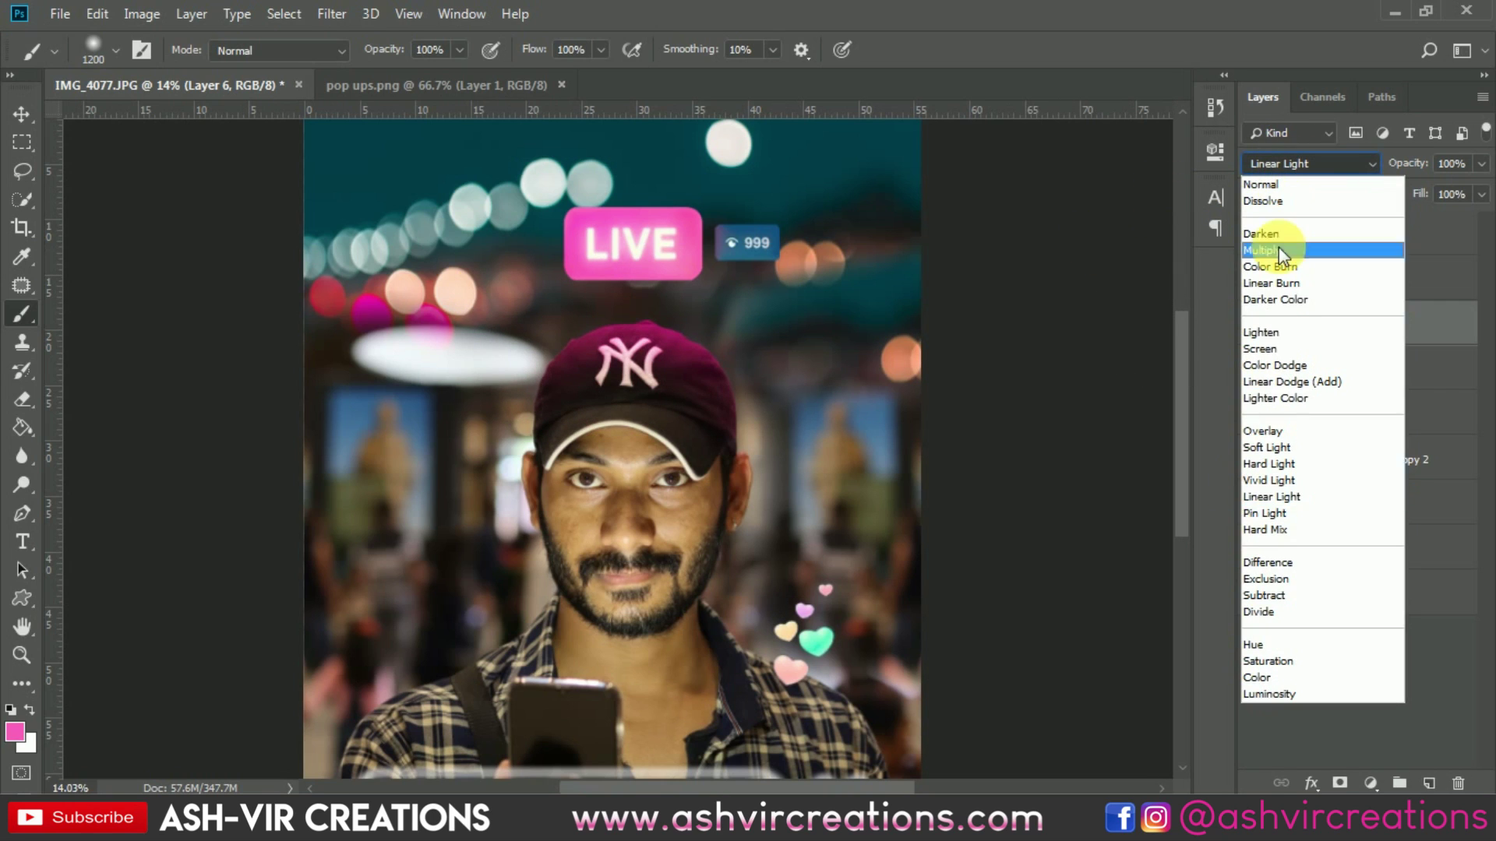
{"action": "left_click", "coordinate": [1258, 645]}
{"action": "left_click", "coordinate": [1255, 326]}
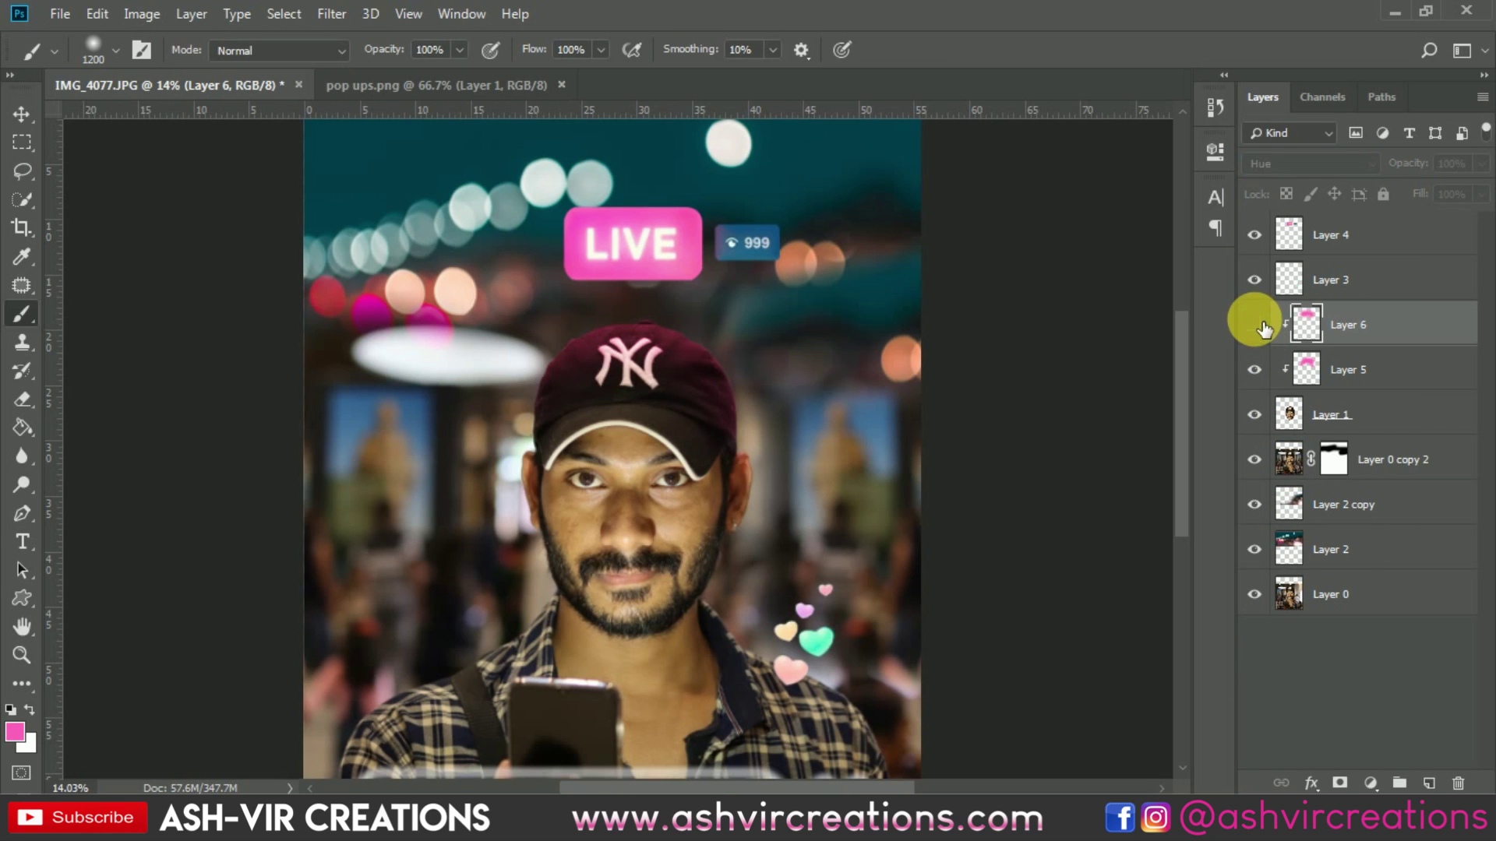
Set Layer 6's blend mode to Soft Light and compare the cap with the layer hidden and shown
{"action": "left_click", "coordinate": [1288, 165]}
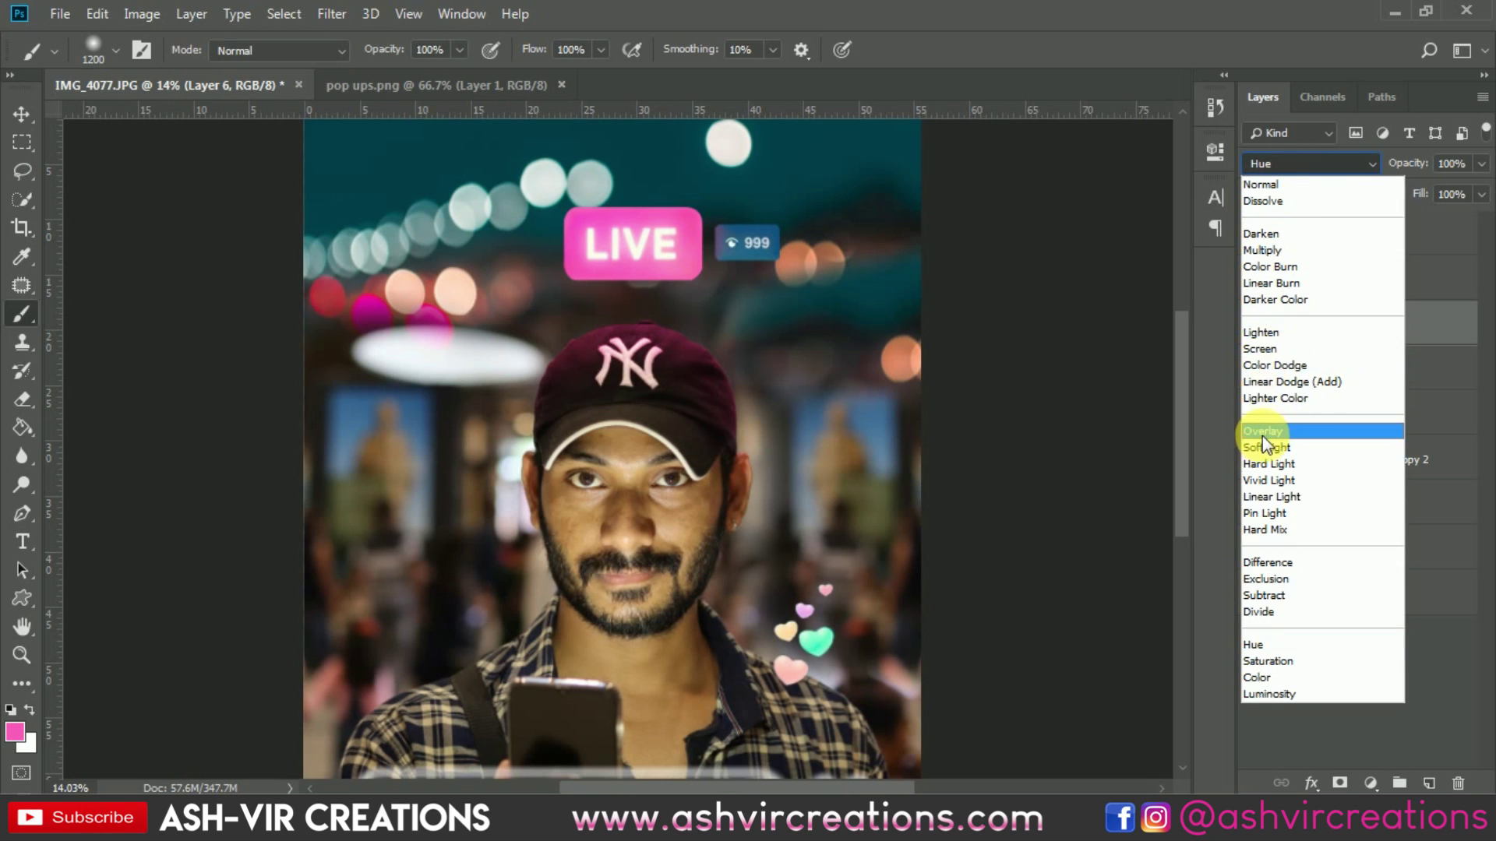
{"action": "left_click", "coordinate": [1262, 446]}
{"action": "left_click", "coordinate": [1261, 326]}
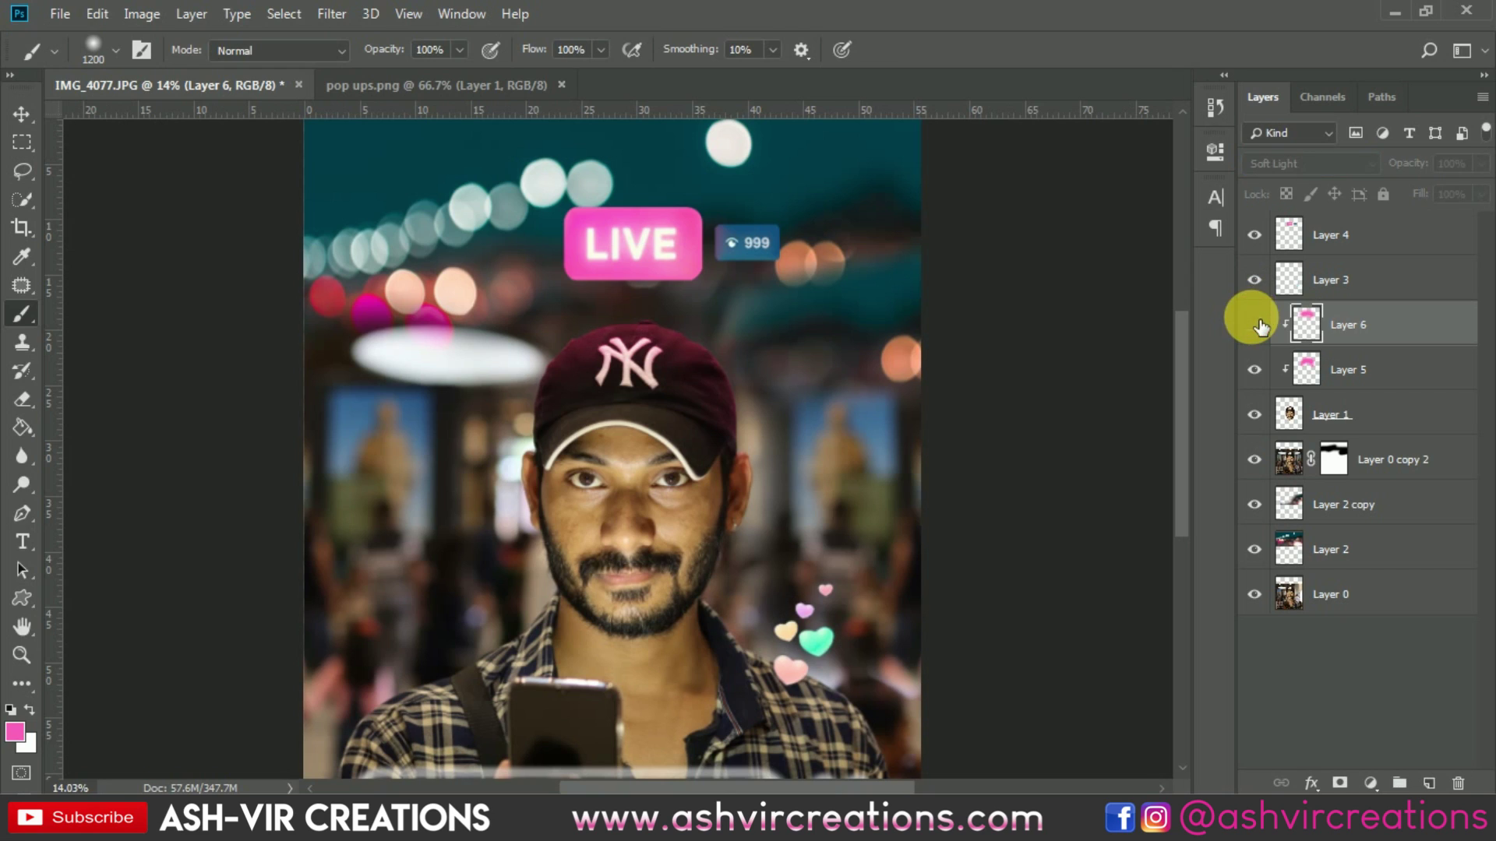
{"action": "left_click", "coordinate": [1256, 326]}
{"action": "left_click", "coordinate": [1255, 326]}
{"action": "left_click", "coordinate": [1256, 326]}
{"action": "left_click", "coordinate": [21, 114]}
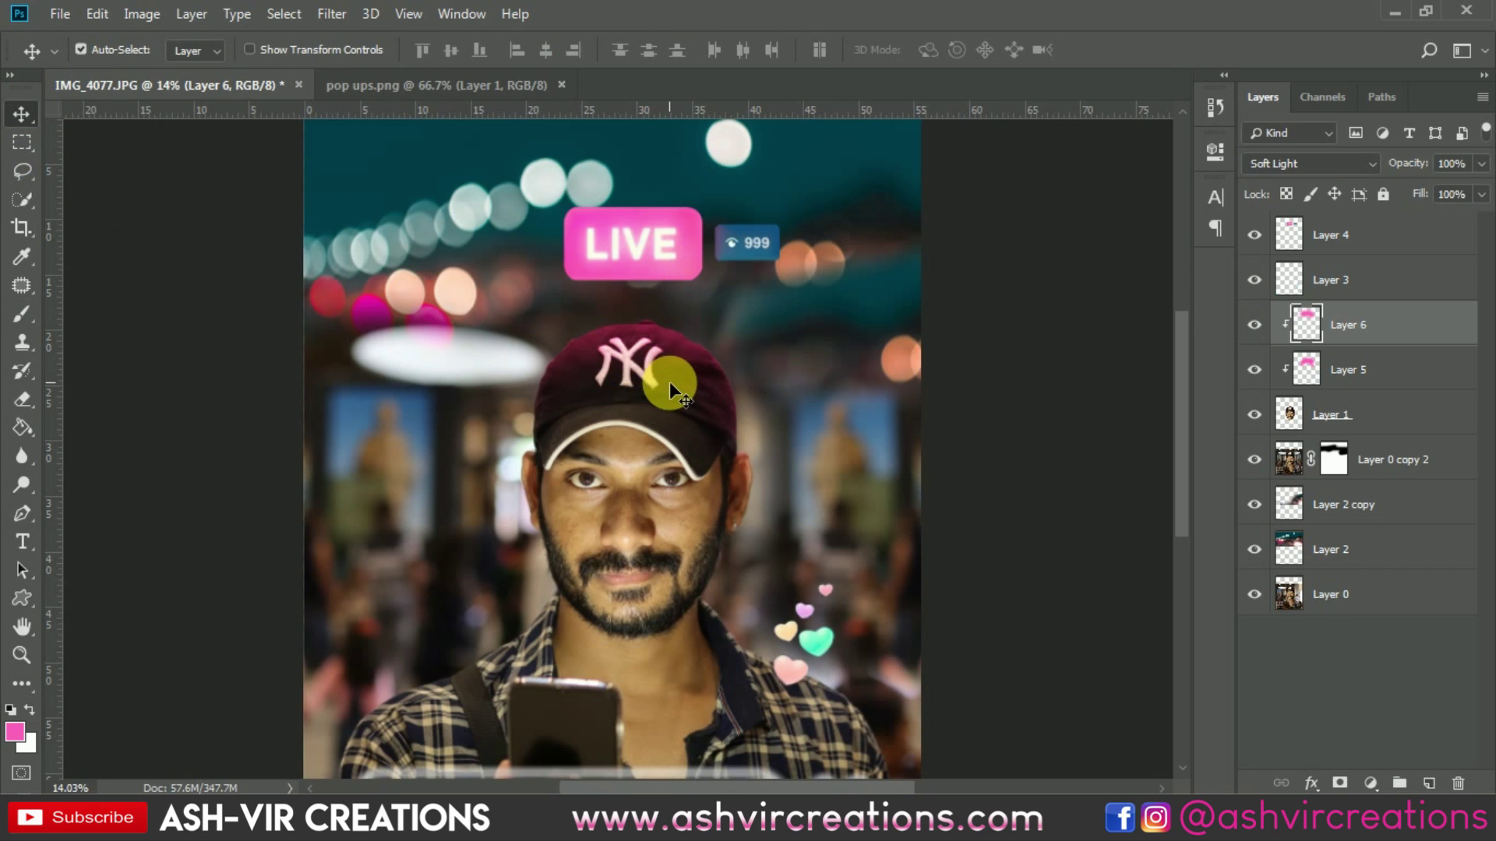
Add a new layer above Layer 4 and paint a soft black band across the chest with a size 1800 brush
{"action": "left_click", "coordinate": [1348, 588]}
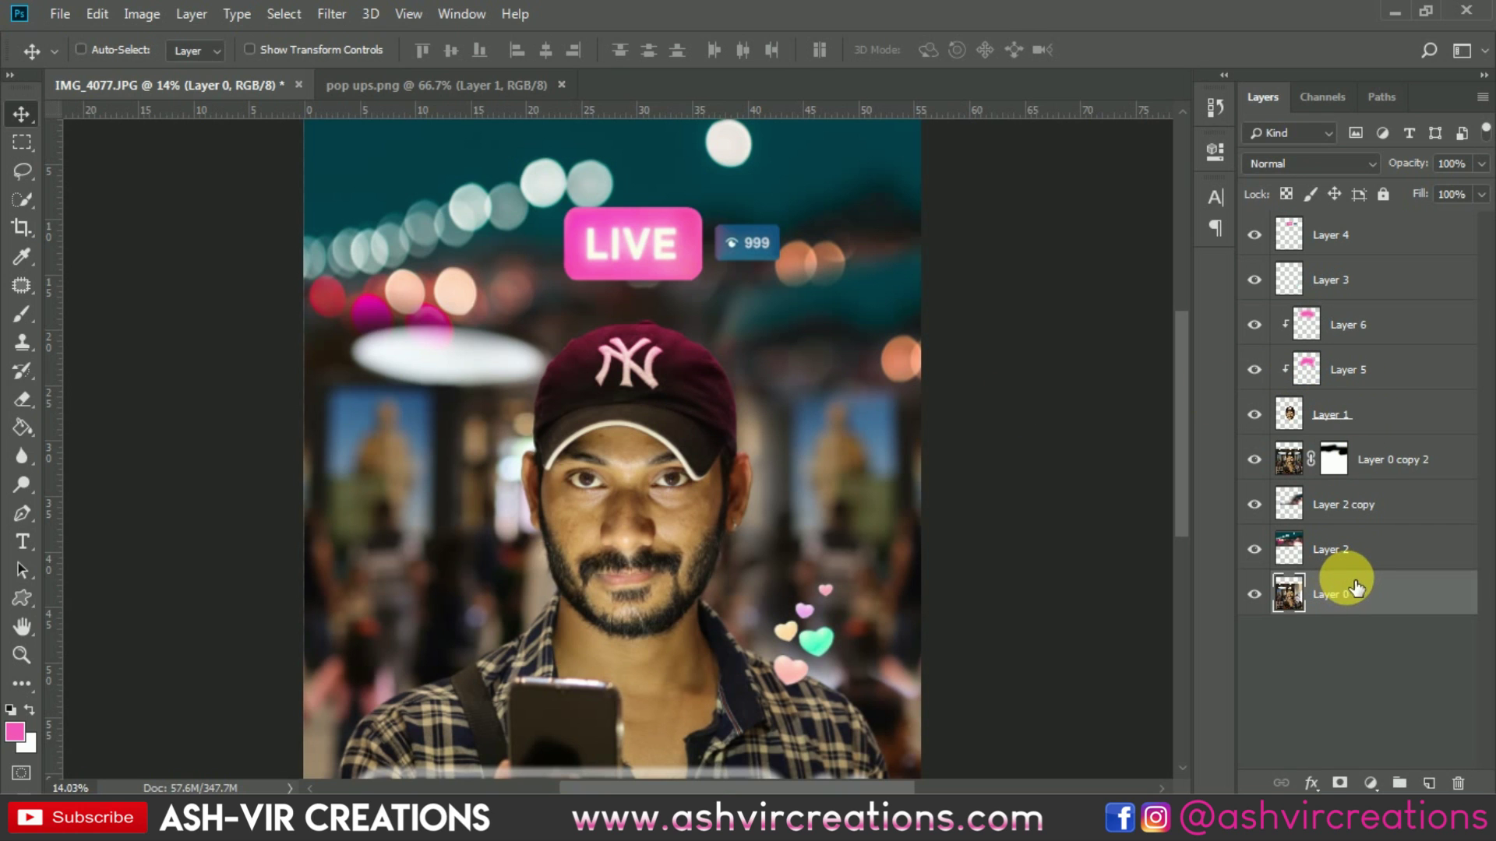
{"action": "key", "text": "ctrl+minus"}
{"action": "key", "text": "ctrl+minus"}
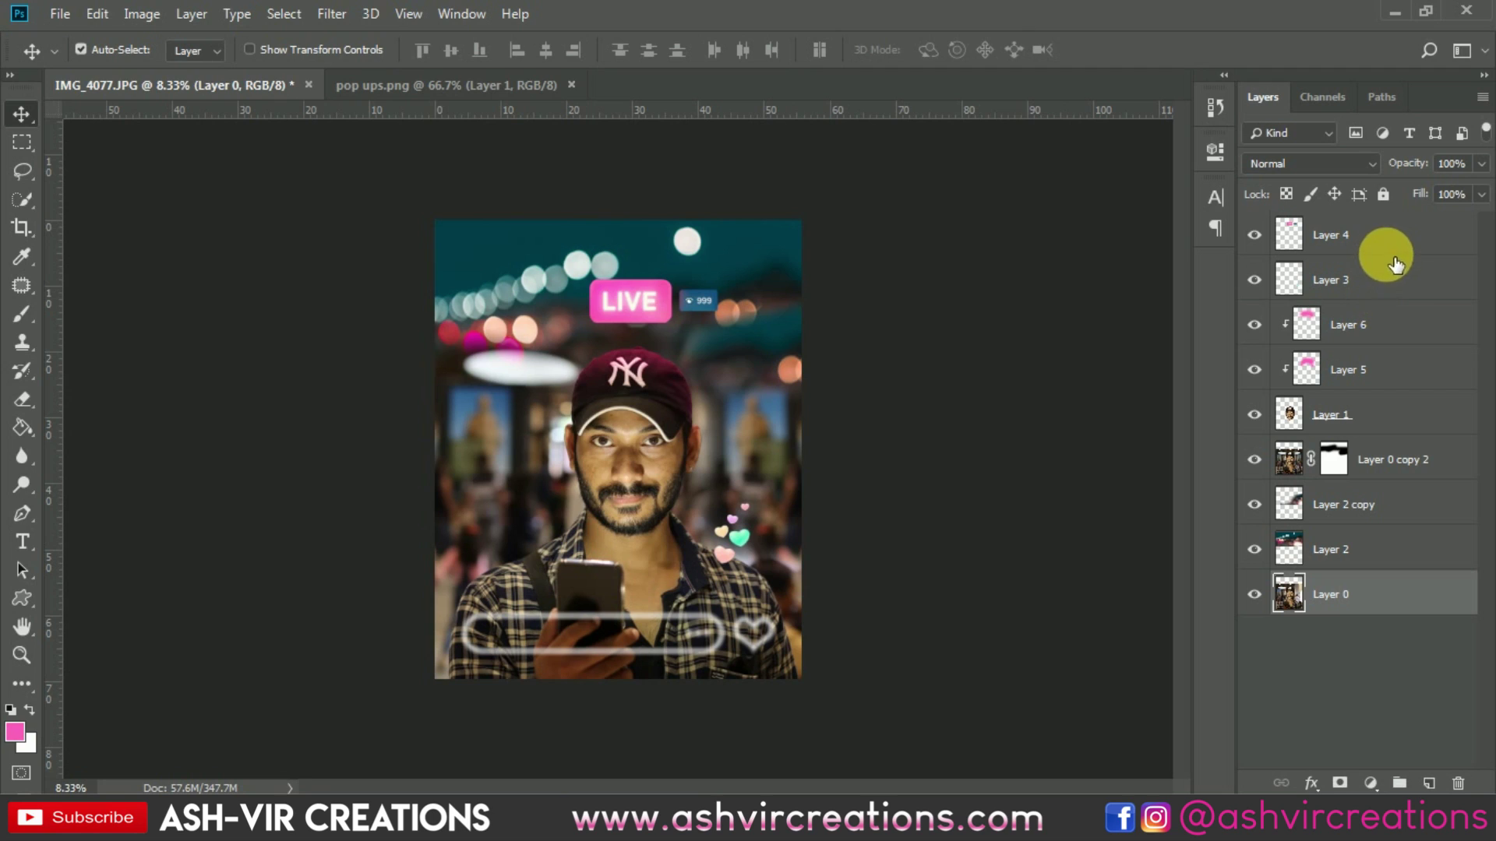
{"action": "left_click", "coordinate": [1407, 237]}
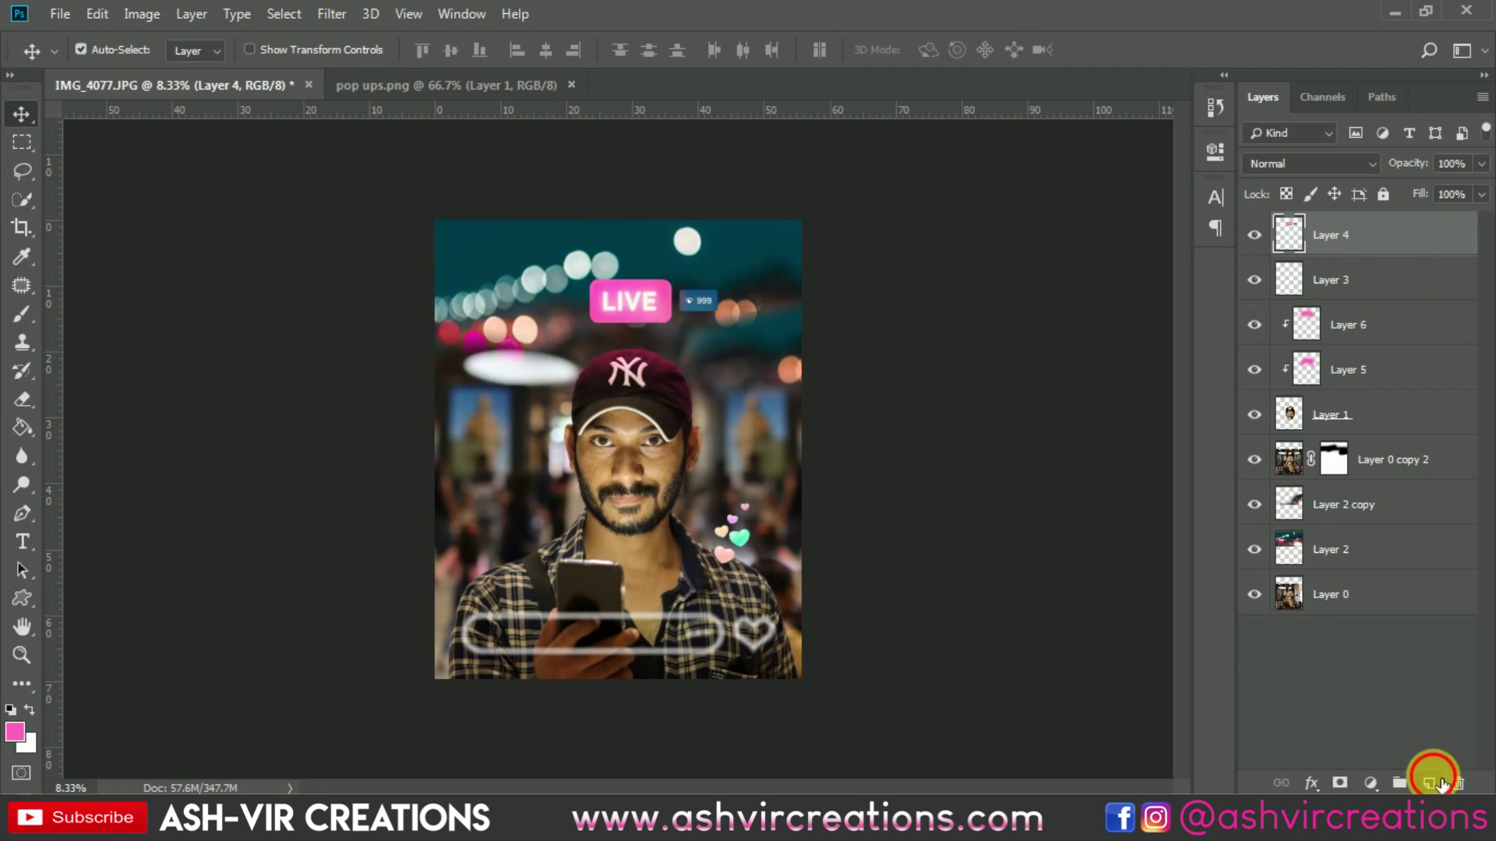
{"action": "left_click", "coordinate": [1432, 783]}
{"action": "left_click", "coordinate": [42, 326]}
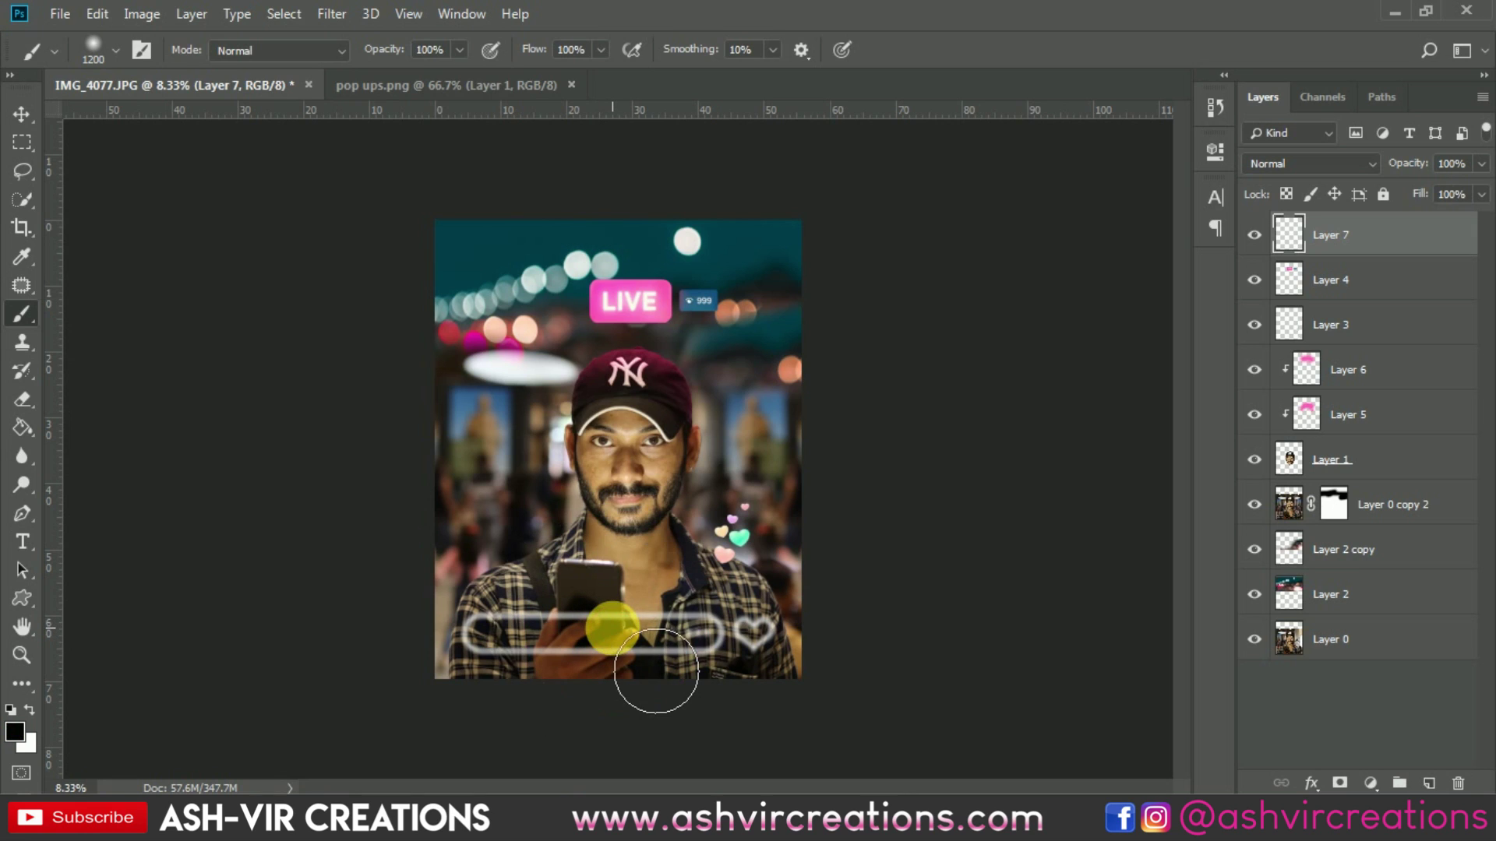
{"action": "key", "text": "bracketright"}
{"action": "key", "text": "bracketright"}
{"action": "key", "text": "bracketright"}
{"action": "key", "text": "bracketright"}
{"action": "key", "text": "bracketright"}
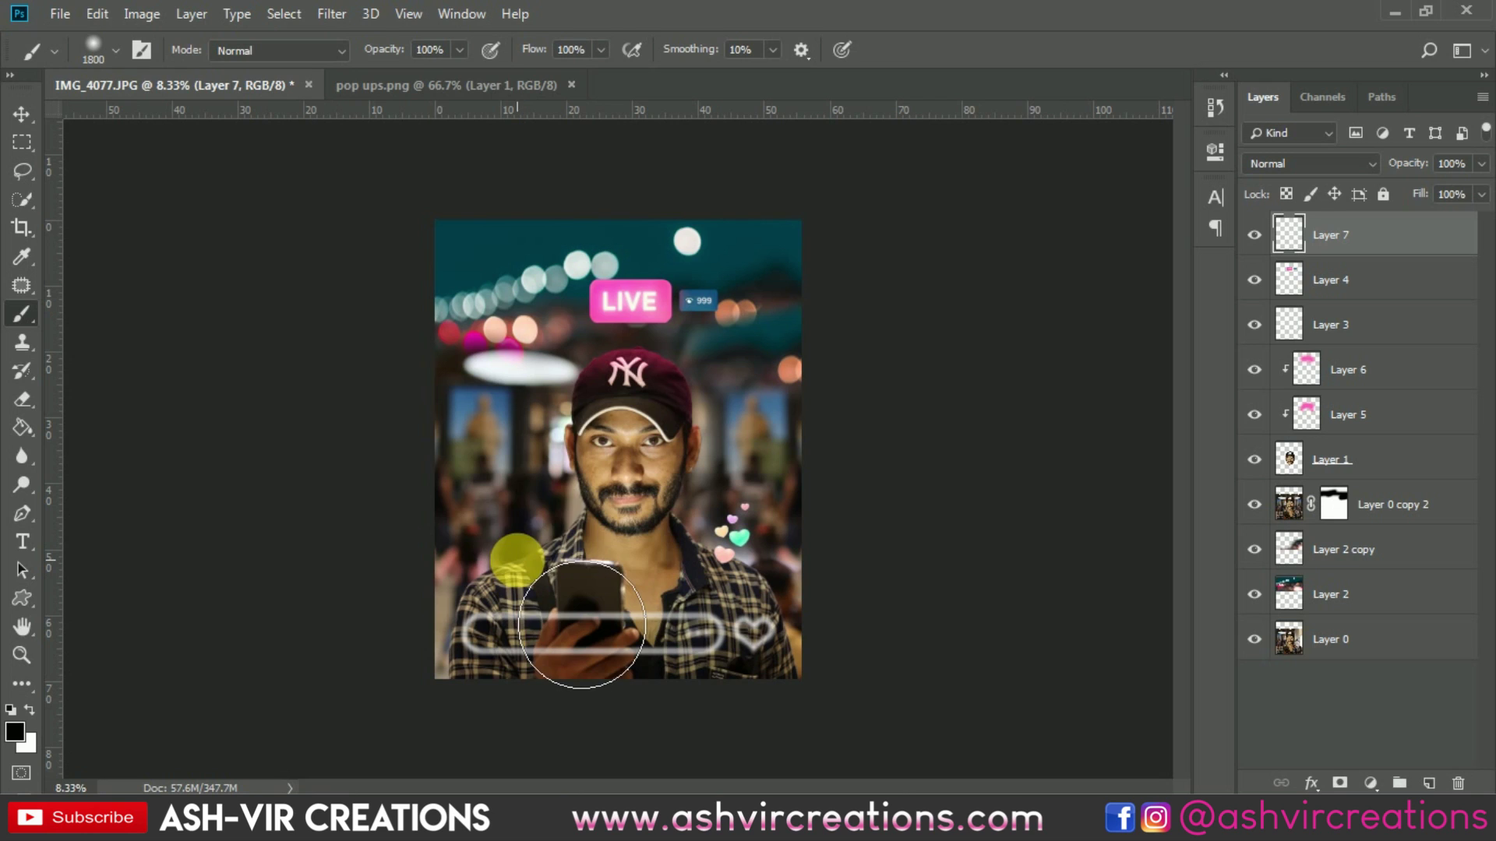
{"action": "left_click_drag", "start_coordinate": [538, 623], "coordinate": [797, 621]}
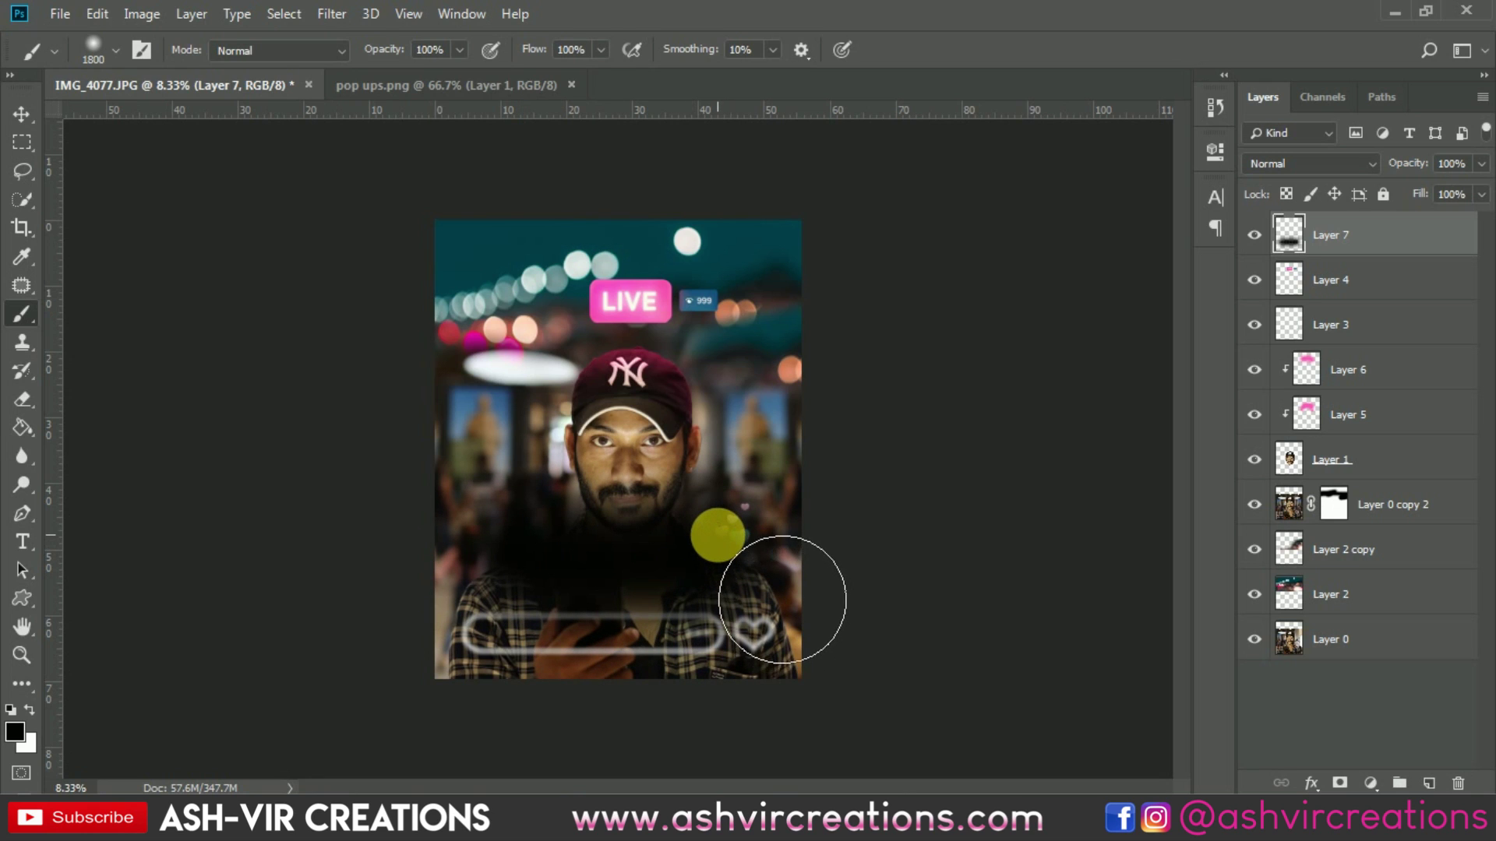
Stretch the black band to about 202.69% width and 142.86% height and move it down to fade the photo's bottom edge
{"action": "key", "text": "v"}
{"action": "key", "text": "alt+v"}
{"action": "key", "text": "Escape"}
{"action": "key", "text": "ctrl+t"}
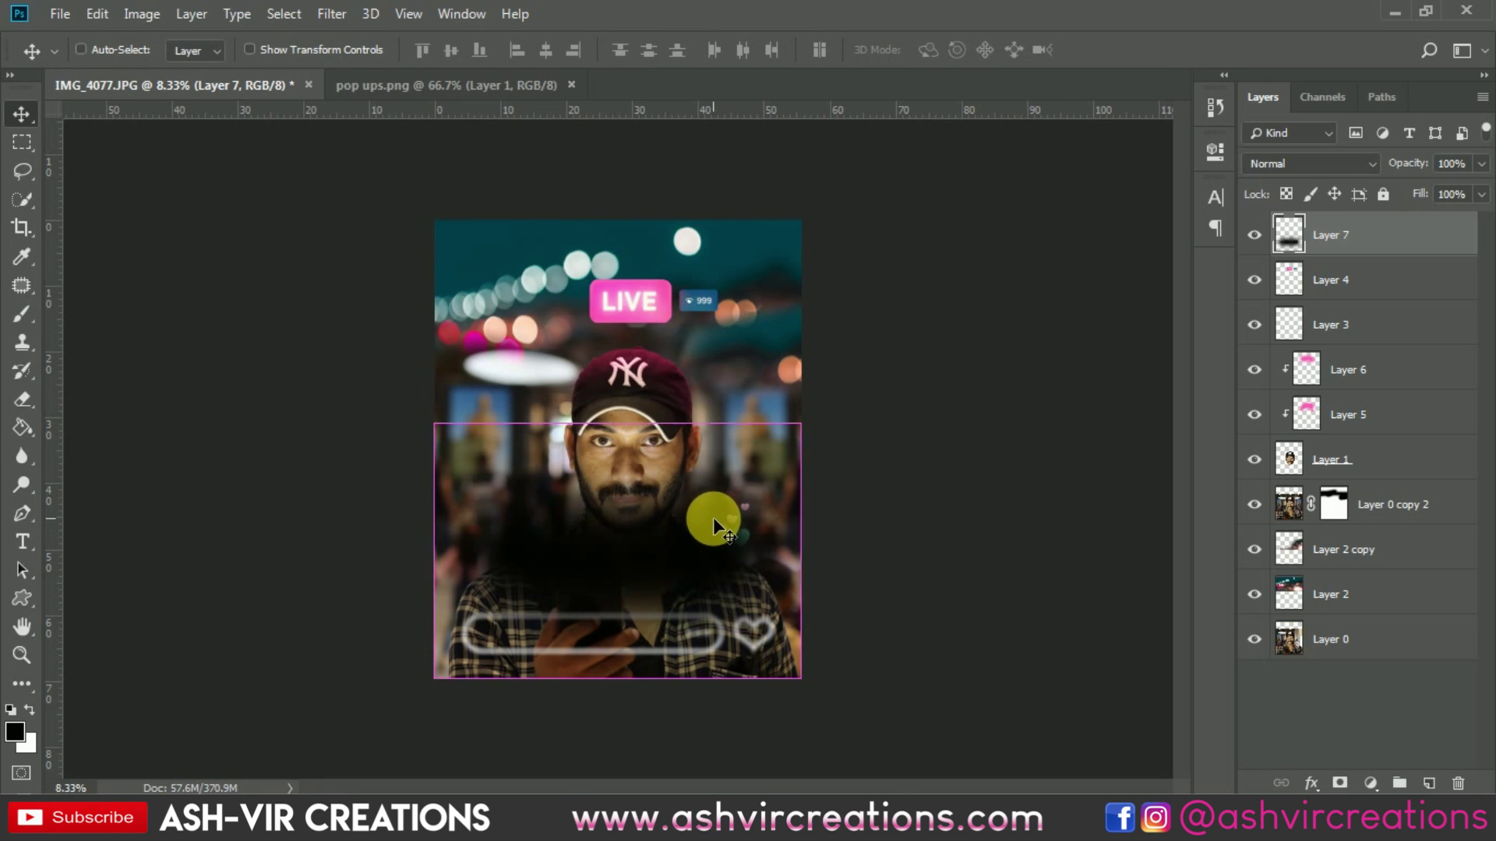
{"action": "left_click_drag", "start_coordinate": [718, 508], "coordinate": [699, 642]}
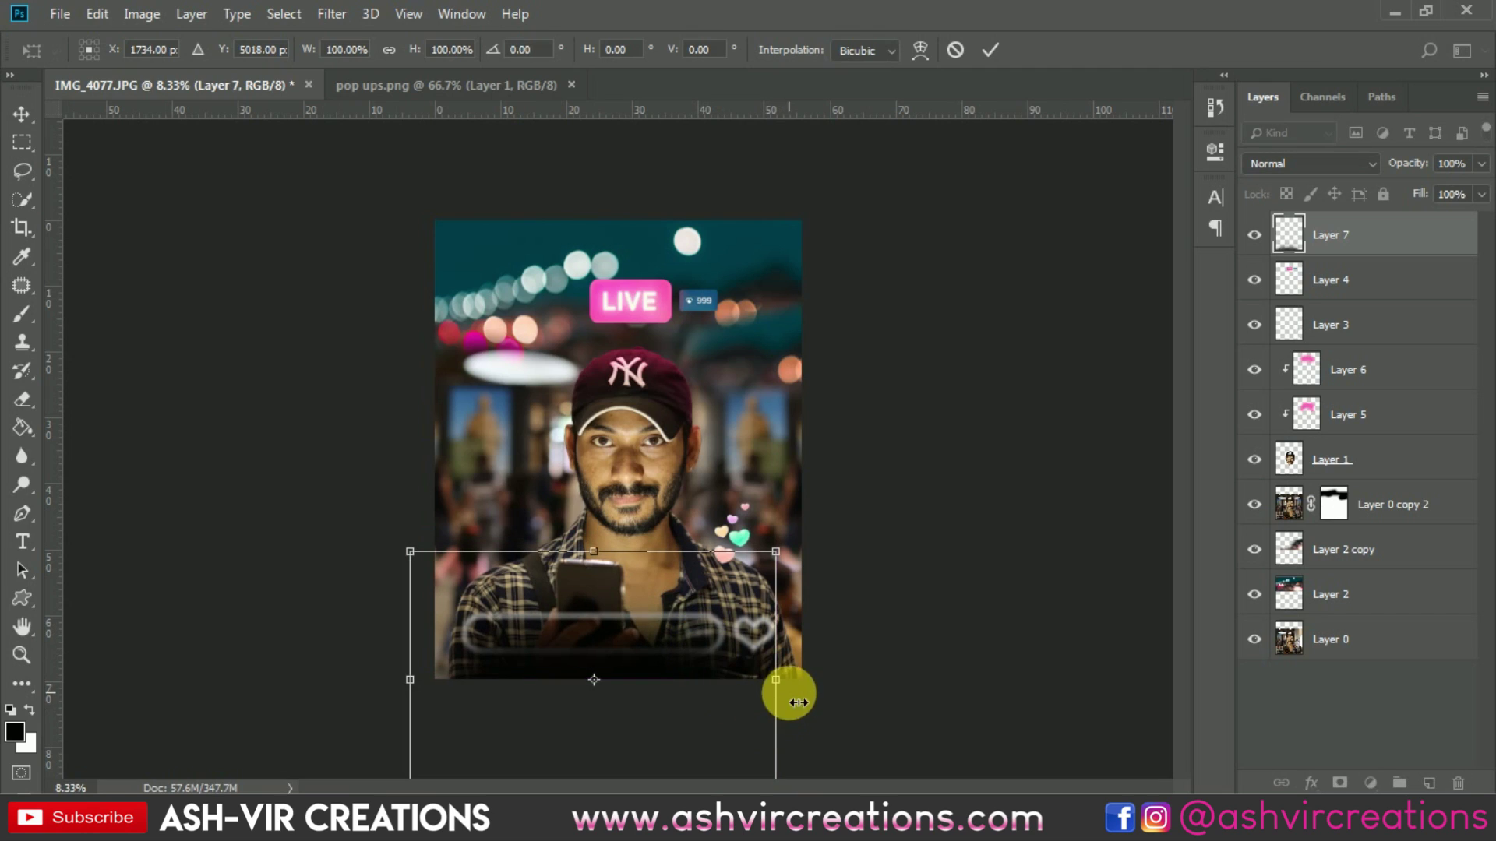
{"action": "left_click_drag", "start_coordinate": [775, 678], "coordinate": [966, 680]}
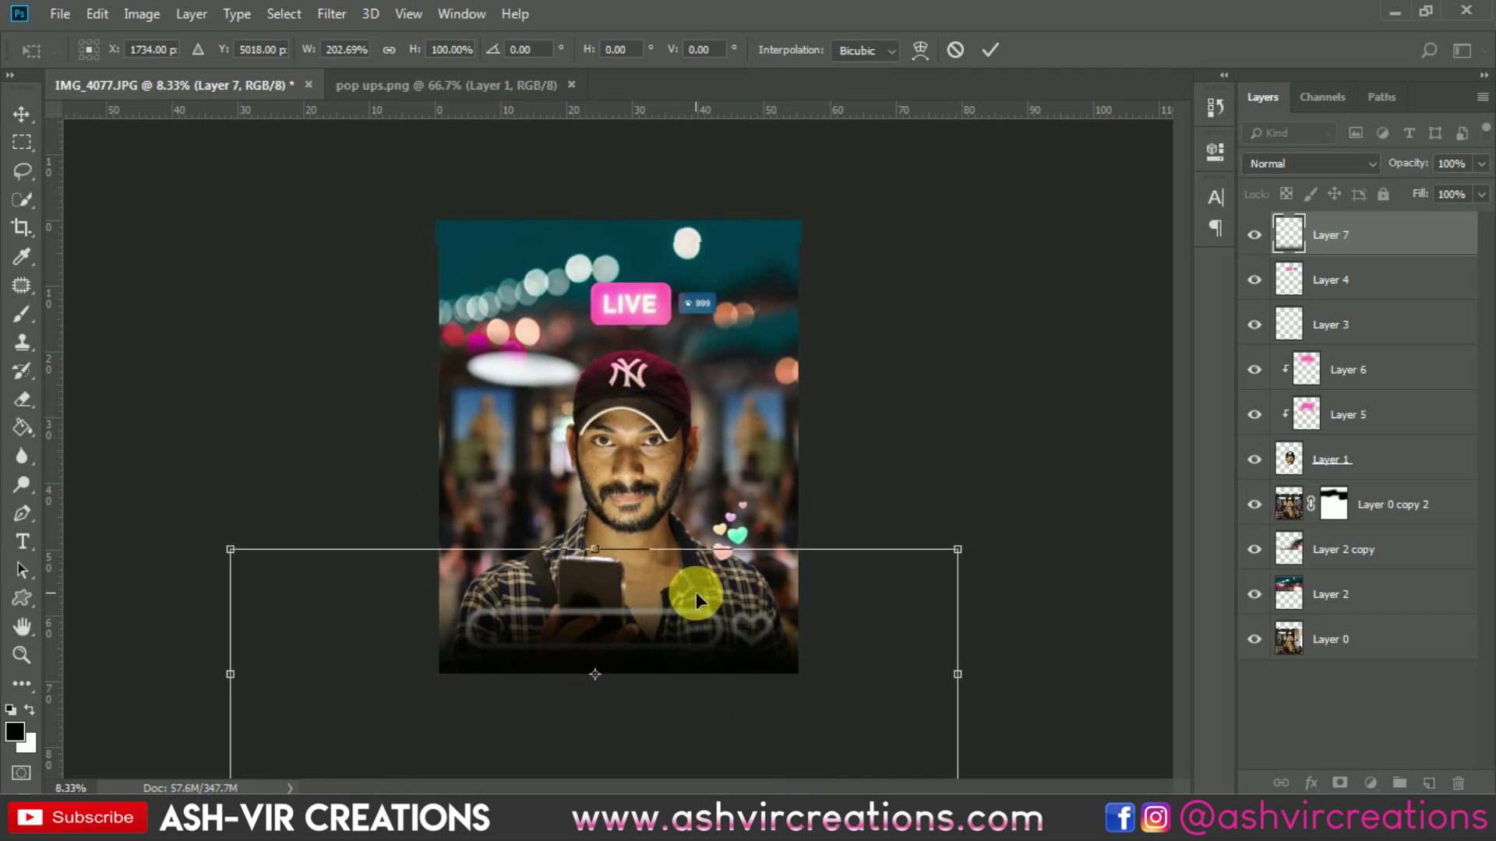
{"action": "key", "text": "ctrl+minus"}
{"action": "left_click_drag", "start_coordinate": [613, 535], "coordinate": [585, 478]}
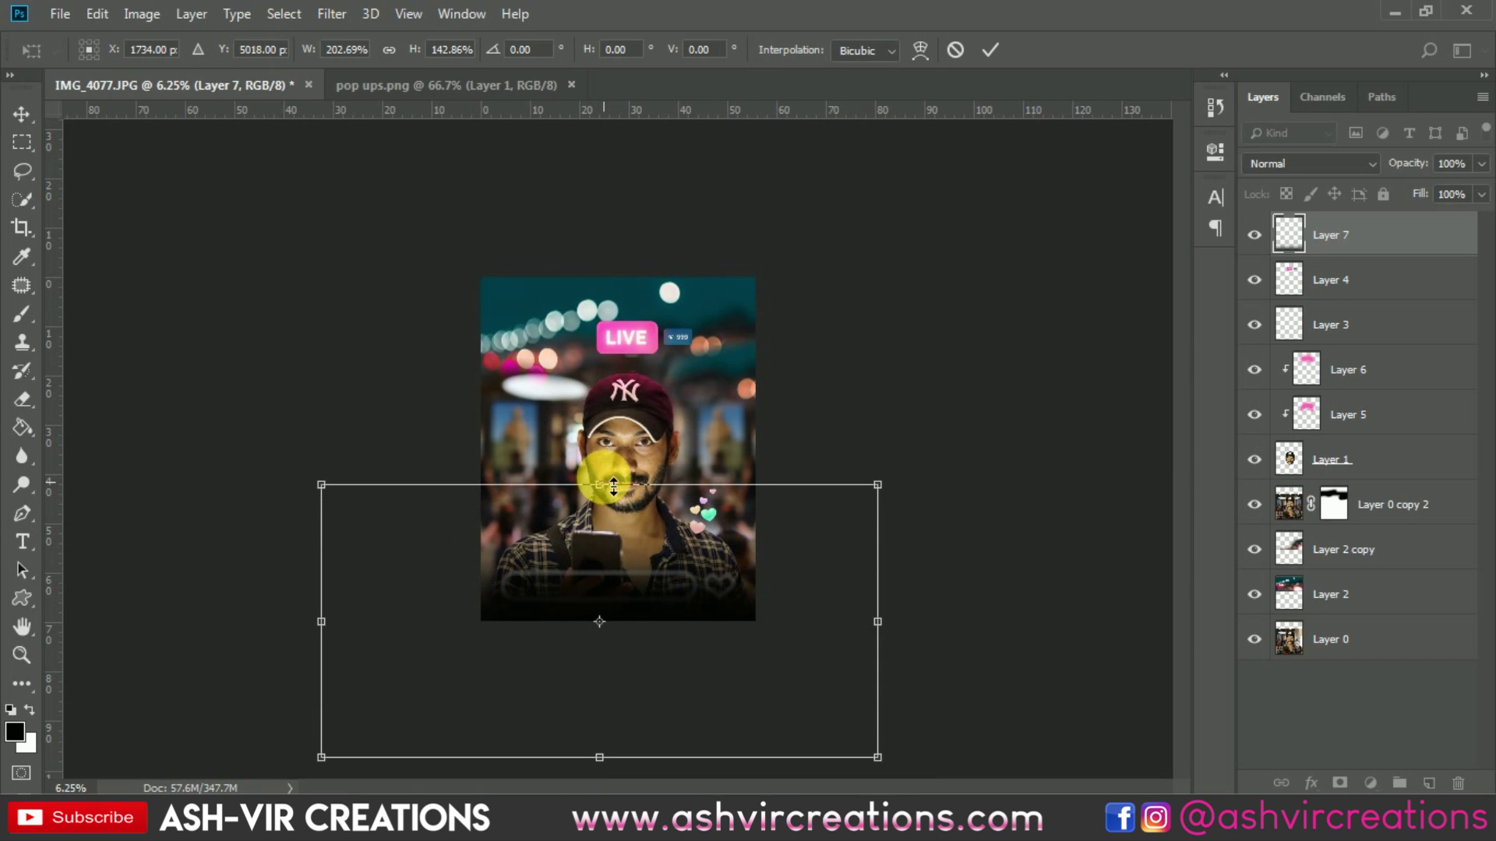
{"action": "left_click_drag", "start_coordinate": [659, 623], "coordinate": [664, 664]}
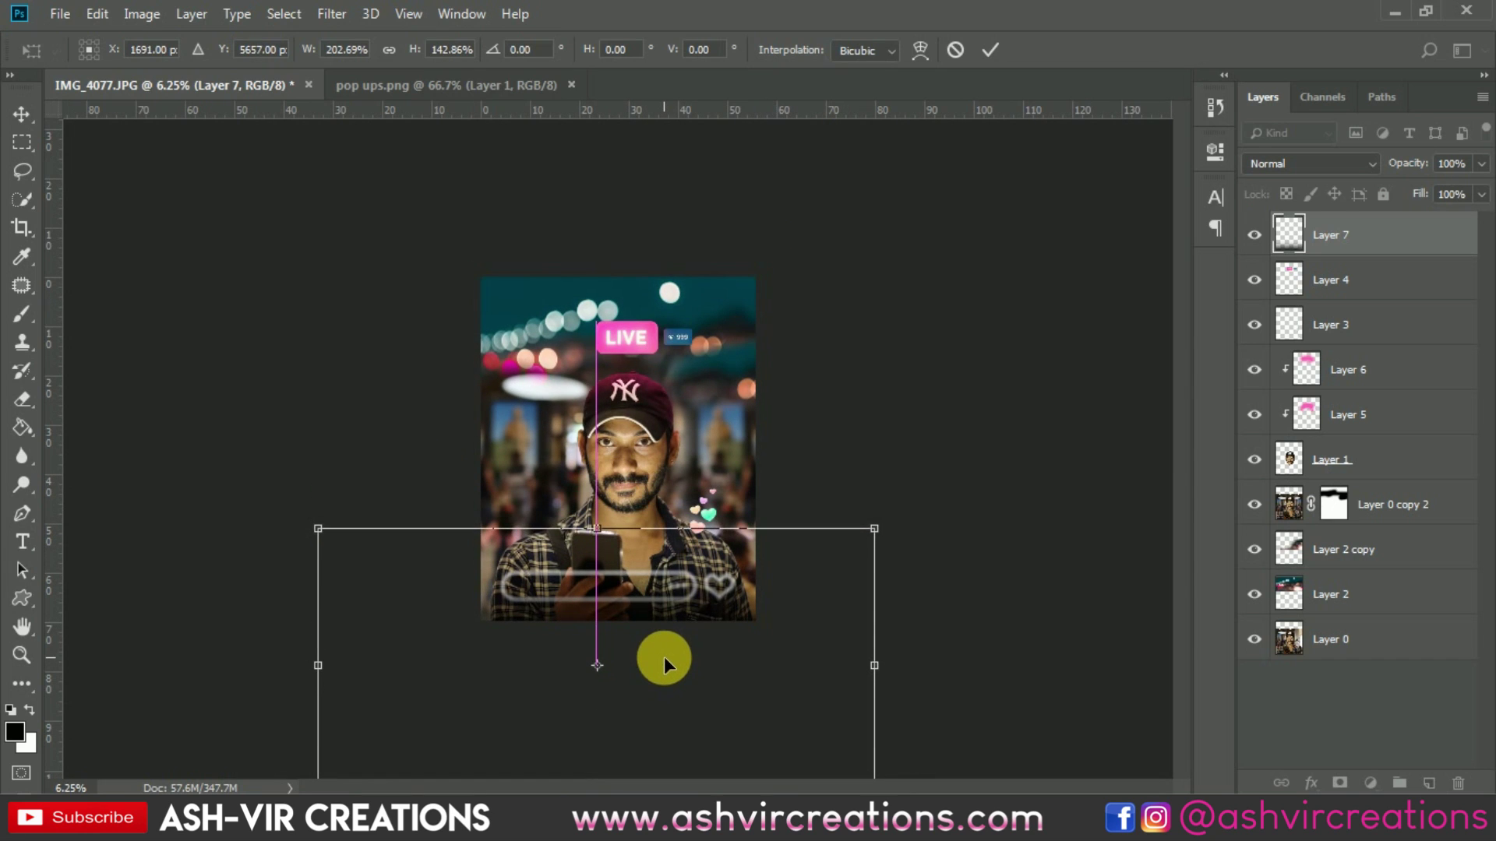
{"action": "key", "text": "Return"}
{"action": "key", "text": "ctrl+0"}
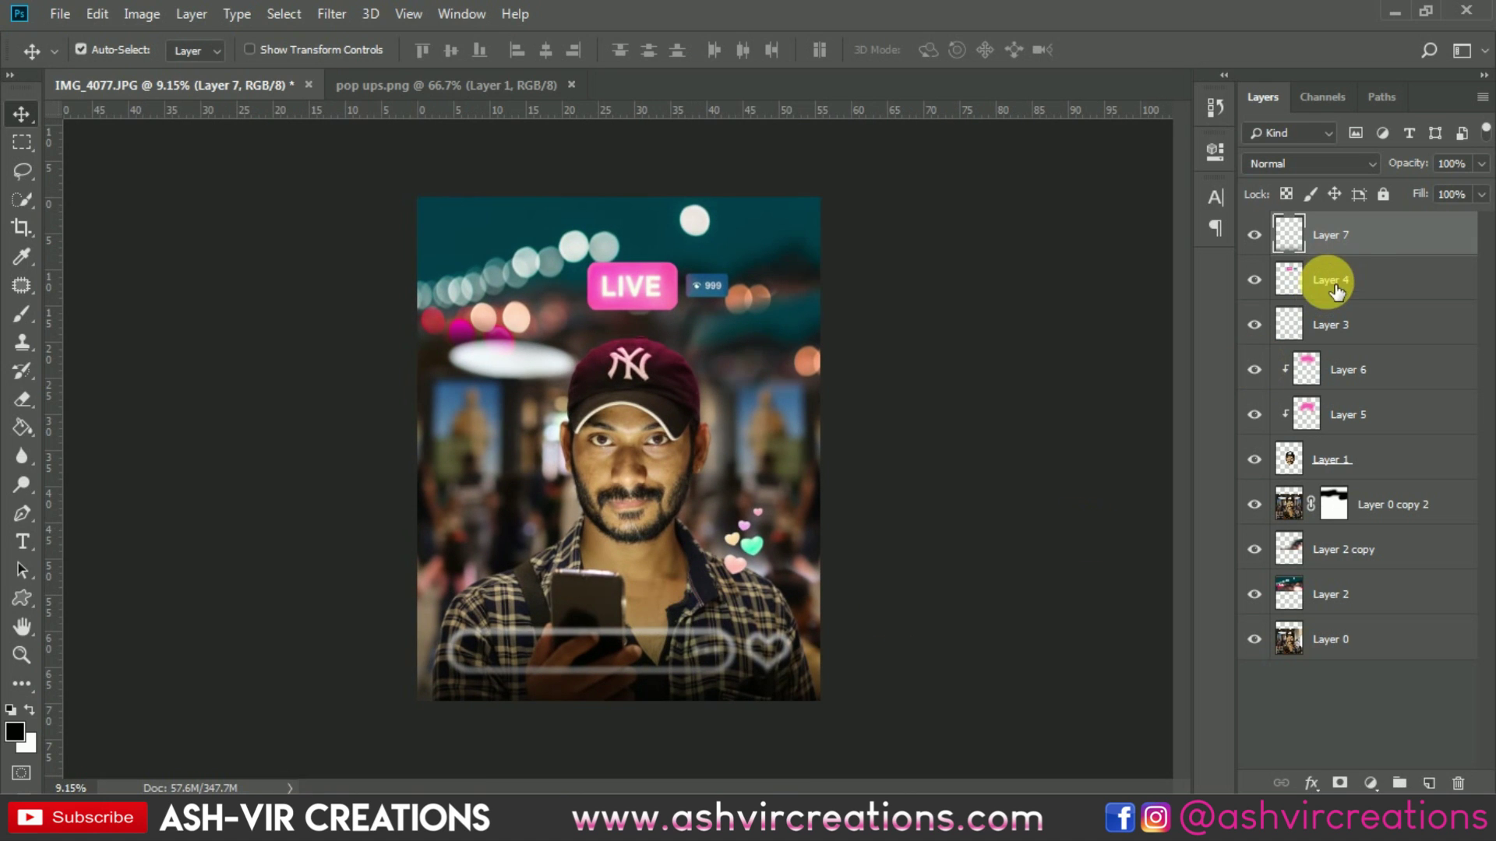
Move Layer 7 directly below Layer 3 in the layer stack and check the pop-ups by toggling Layer 3's visibility
{"action": "left_click_drag", "start_coordinate": [1335, 238], "coordinate": [1352, 363]}
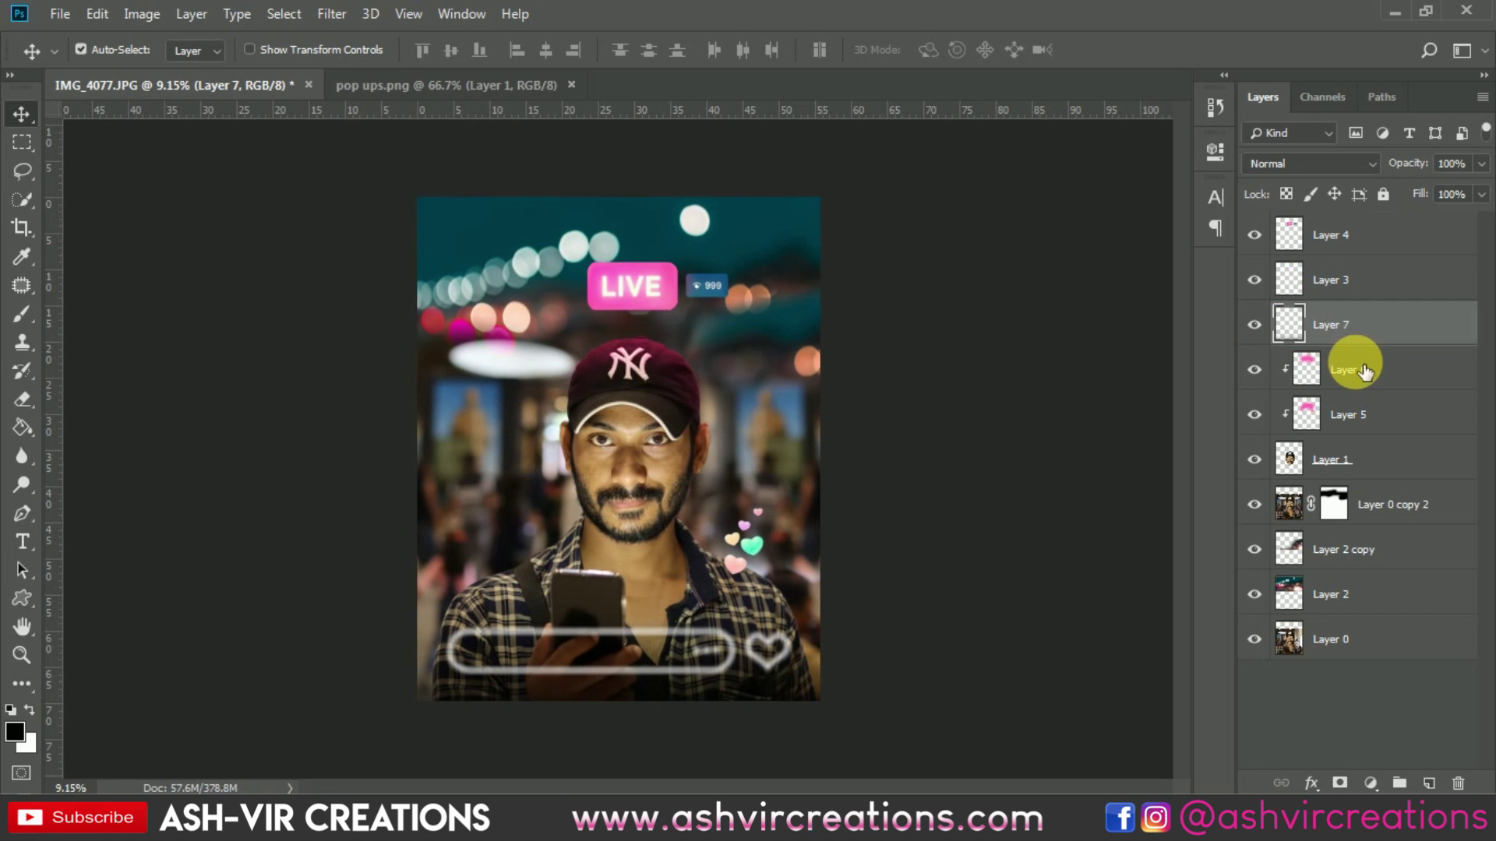
{"action": "scroll", "coordinate": [653, 674], "scroll_direction": "up", "scroll_amount": 3}
{"action": "key", "text": "b"}
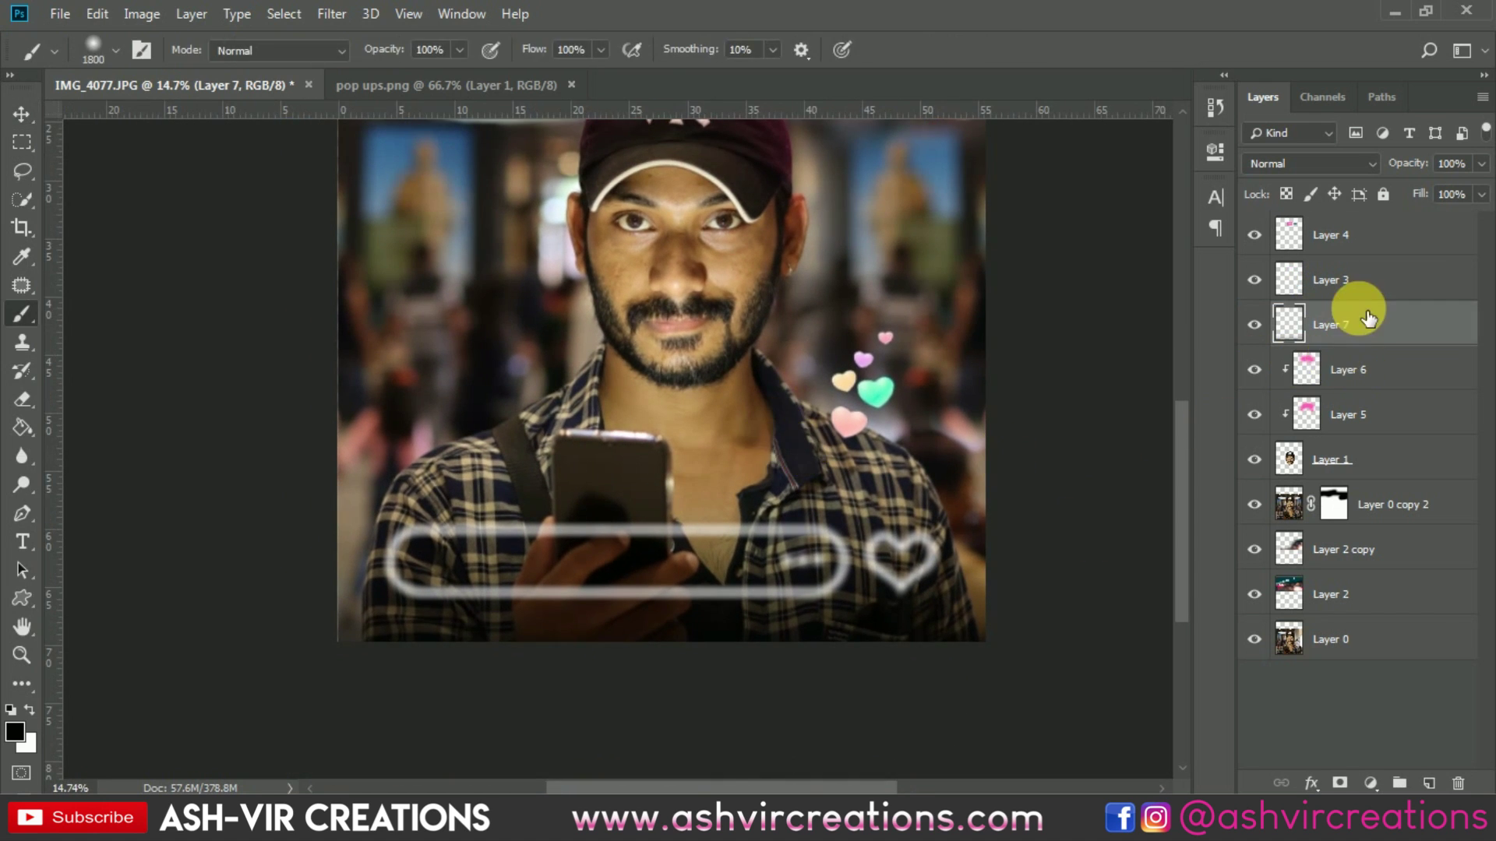
{"action": "left_click", "coordinate": [1258, 278]}
{"action": "left_click", "coordinate": [1259, 278]}
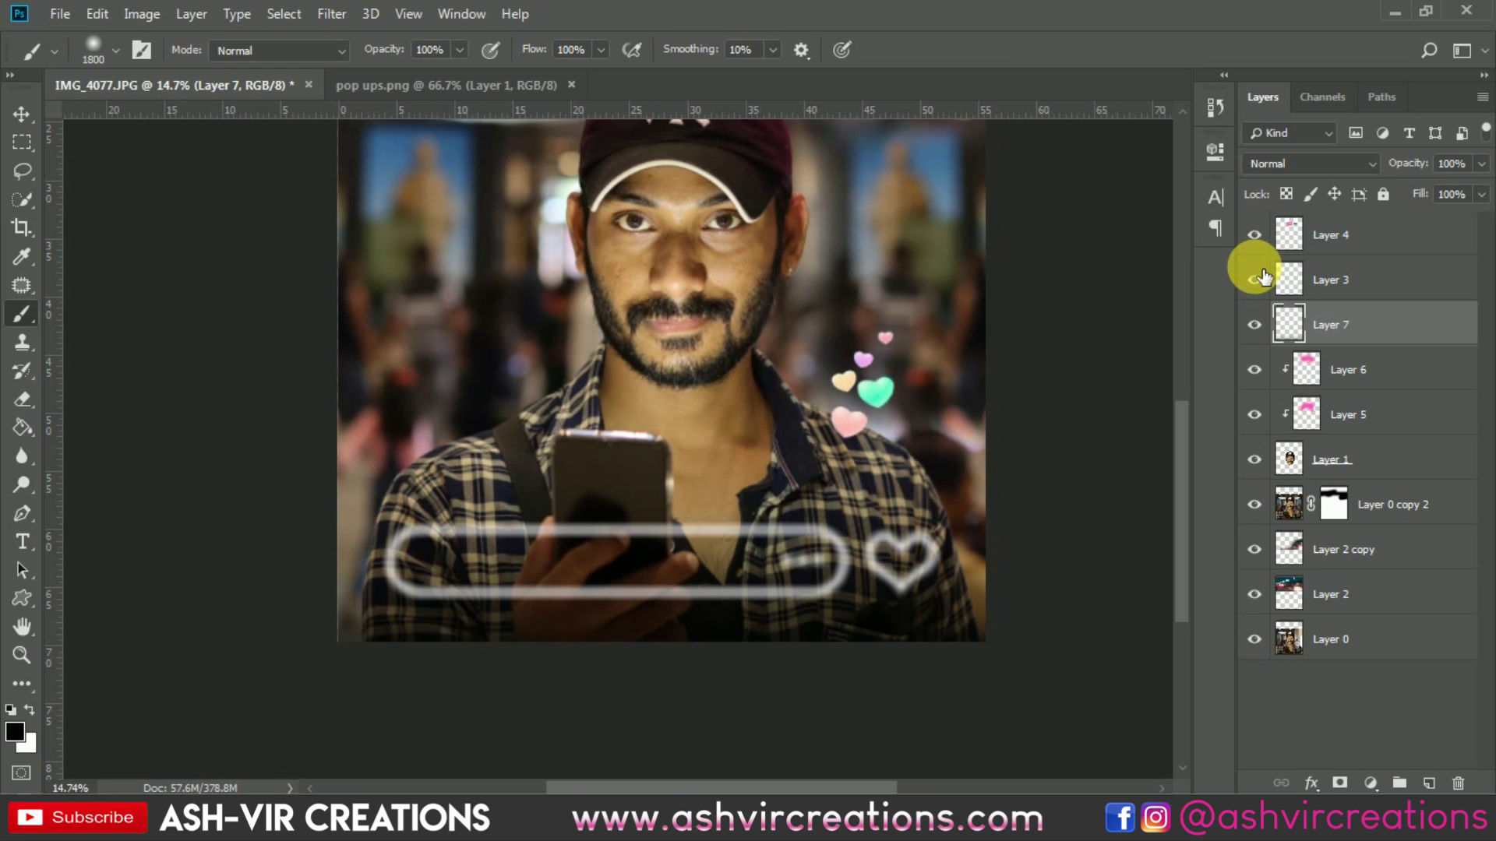
Move the comment bar and hearts on Layer 3 slightly down in the photo
{"action": "key", "text": "v"}
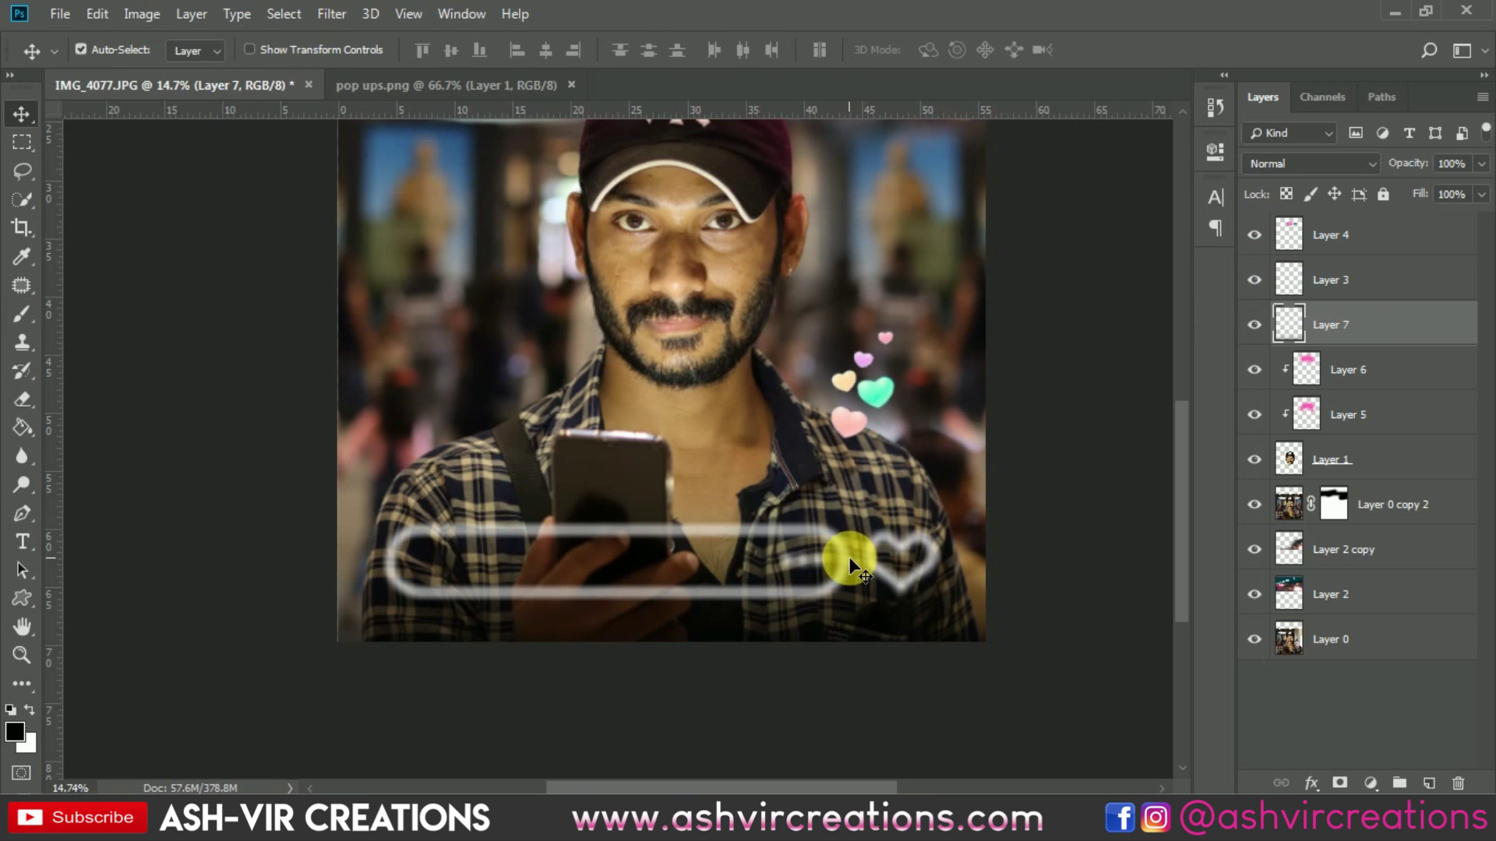
{"action": "left_click_drag", "start_coordinate": [851, 562], "coordinate": [849, 570]}
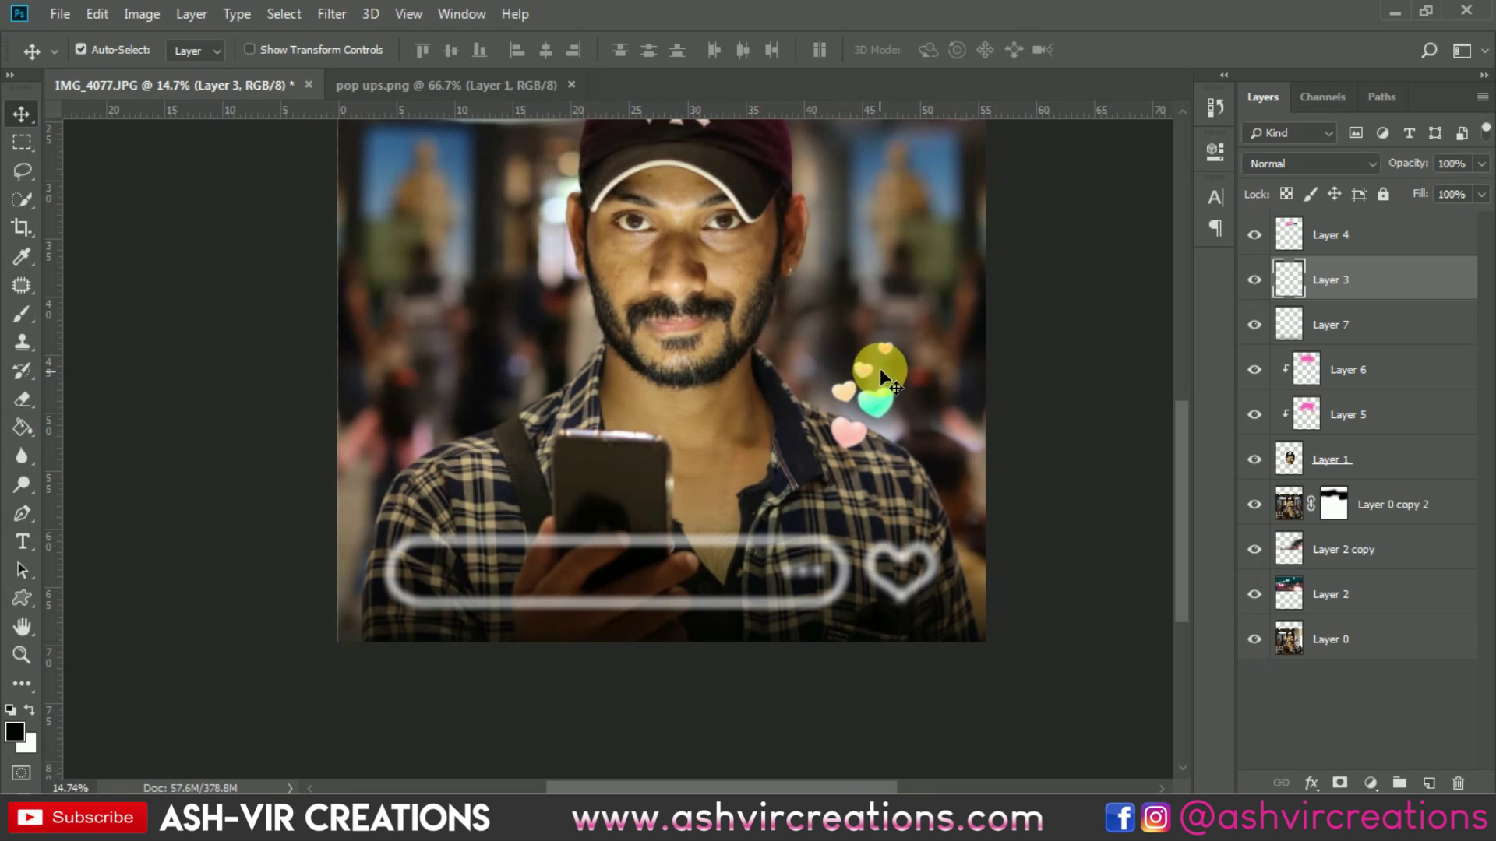
Lasso the small floating hearts on Layer 3, cut them to a new layer and move them to the other side of the face
{"action": "left_click", "coordinate": [21, 170]}
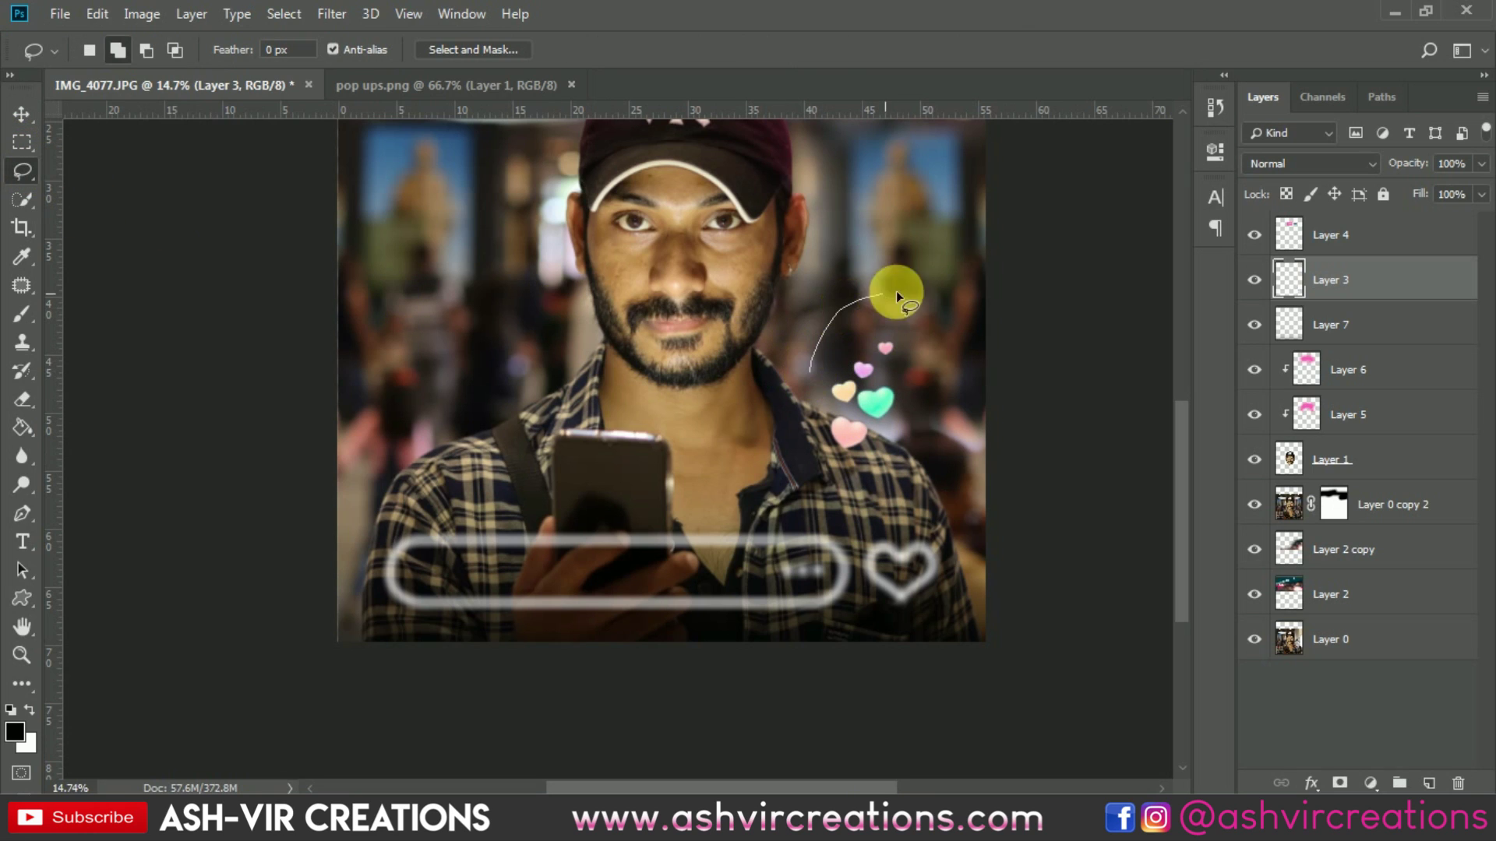
{"action": "right_click", "coordinate": [847, 394]}
{"action": "left_click", "coordinate": [893, 556]}
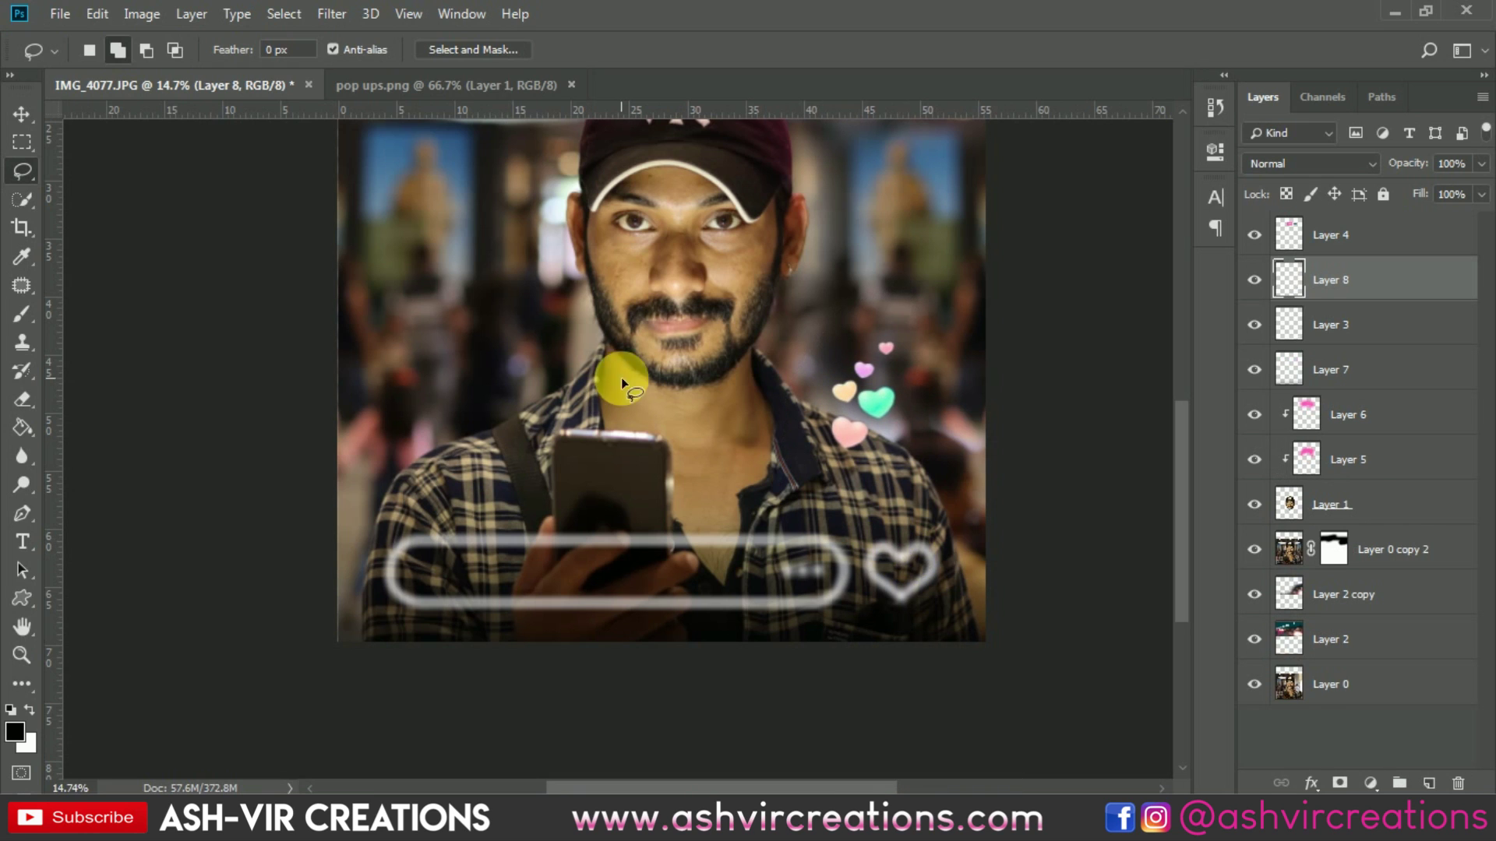
{"action": "left_click", "coordinate": [34, 117]}
{"action": "mouse_move", "coordinate": [882, 404]}
{"action": "left_mouse_down"}
{"action": "mouse_move", "coordinate": [870, 329]}
{"action": "mouse_move", "coordinate": [774, 521]}
{"action": "mouse_move", "coordinate": [729, 537]}
{"action": "mouse_move", "coordinate": [520, 543]}
{"action": "mouse_move", "coordinate": [527, 555]}
{"action": "left_mouse_up"}
{"action": "scroll", "coordinate": [869, 329], "scroll_direction": "down", "scroll_amount": 2}
{"action": "scroll", "coordinate": [796, 489], "scroll_direction": "up", "scroll_amount": 1}
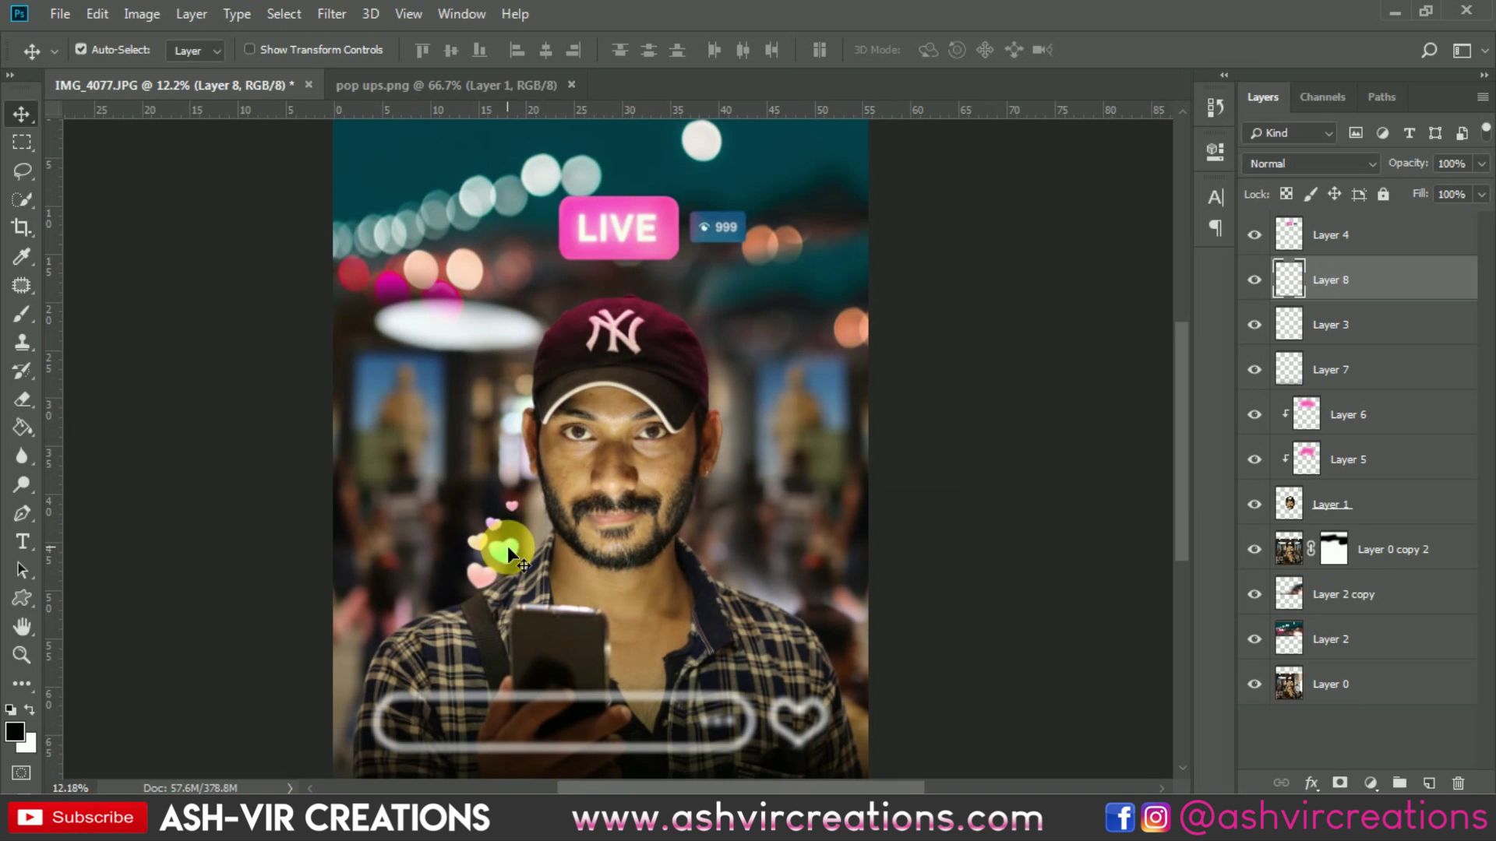
Flip the hearts on Layer 8 horizontally, enlarge them to about 117% and place them just above the phone beside the beard
{"action": "key", "text": "ctrl+t"}
{"action": "right_click", "coordinate": [498, 565]}
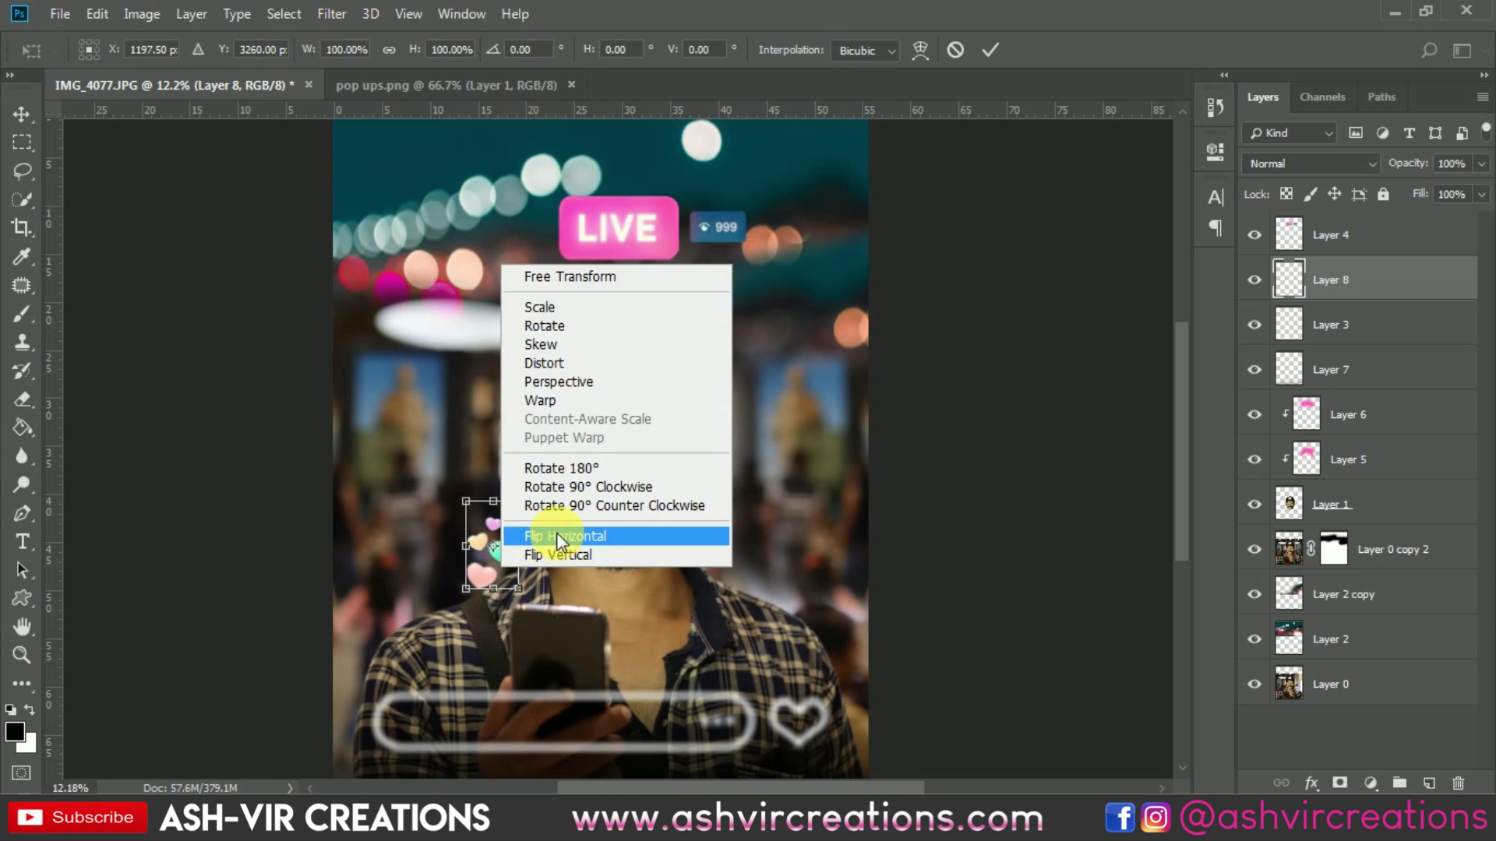
{"action": "left_click", "coordinate": [551, 528]}
{"action": "scroll", "coordinate": [507, 564], "scroll_direction": "up", "scroll_amount": 5}
{"action": "left_click_drag", "start_coordinate": [507, 564], "coordinate": [527, 511]}
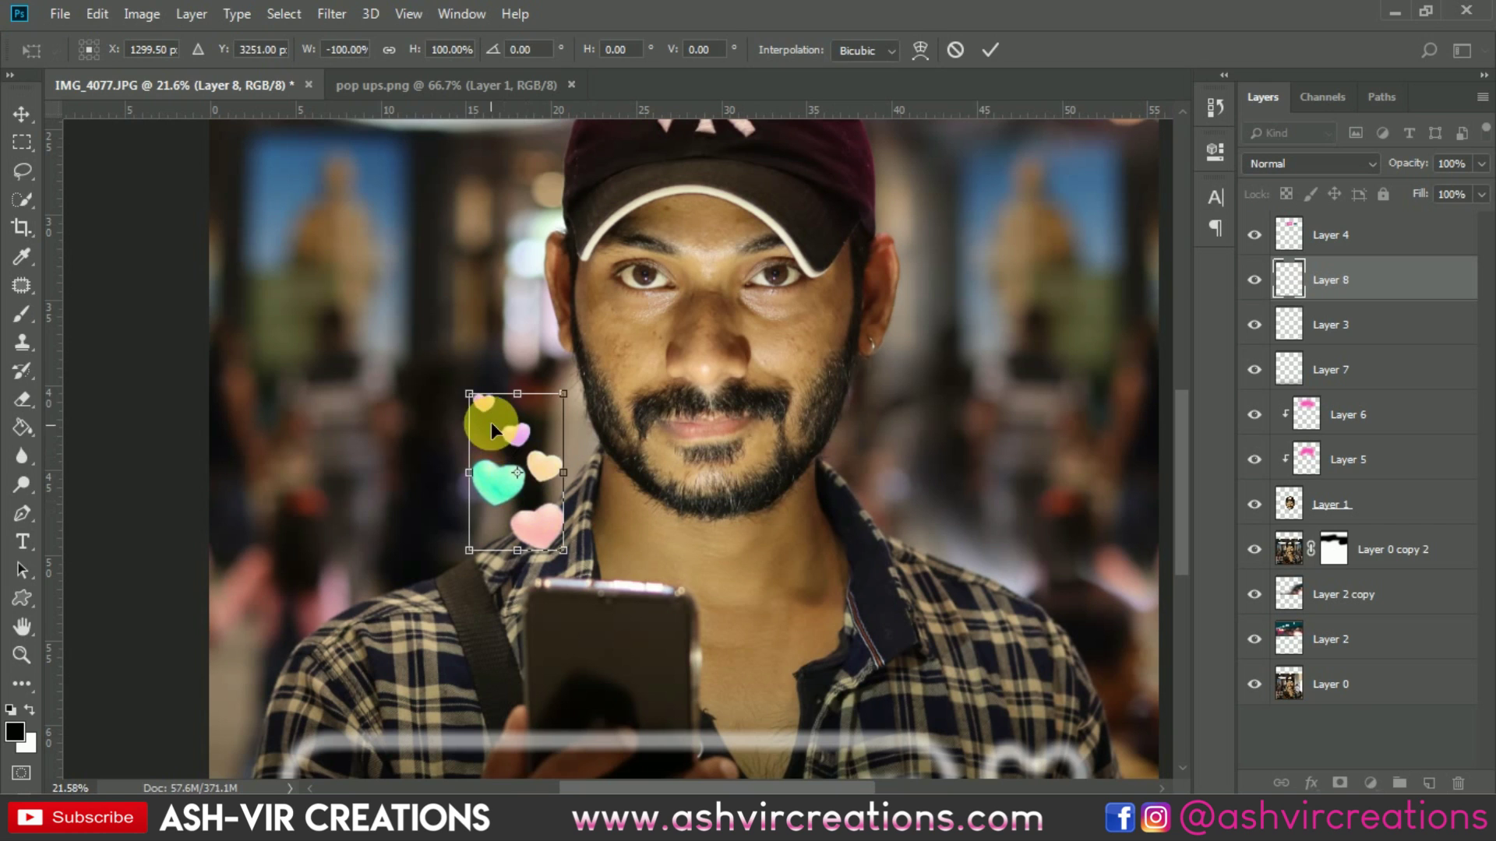
{"action": "left_click_drag", "start_coordinate": [483, 401], "coordinate": [465, 372]}
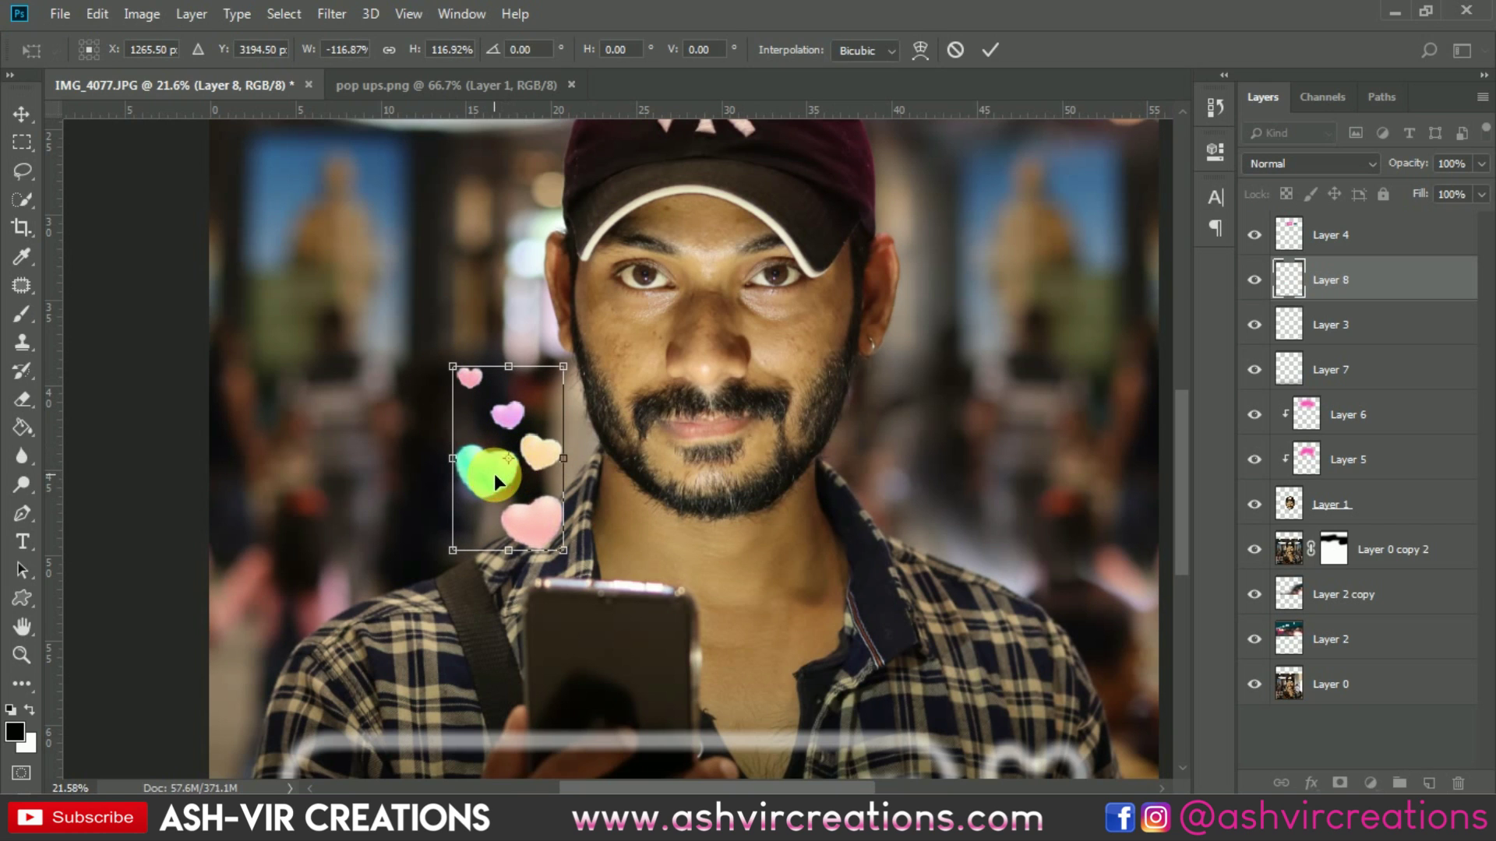
{"action": "key", "text": "Return"}
{"action": "left_click_drag", "start_coordinate": [494, 471], "coordinate": [499, 488]}
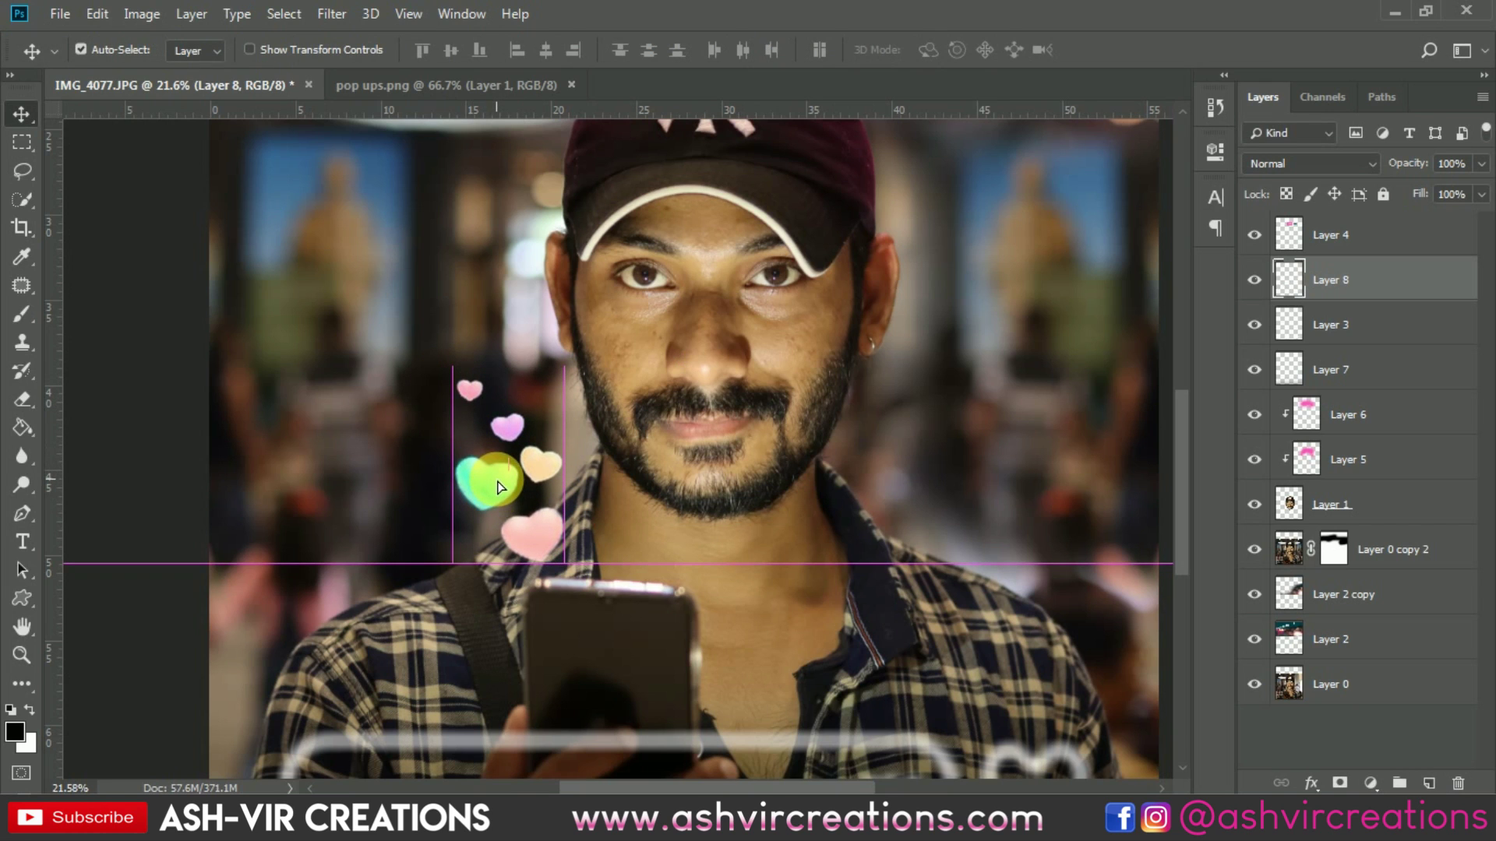
{"action": "scroll", "coordinate": [497, 456], "scroll_direction": "down", "scroll_amount": 2}
{"action": "left_click", "coordinate": [1252, 324]}
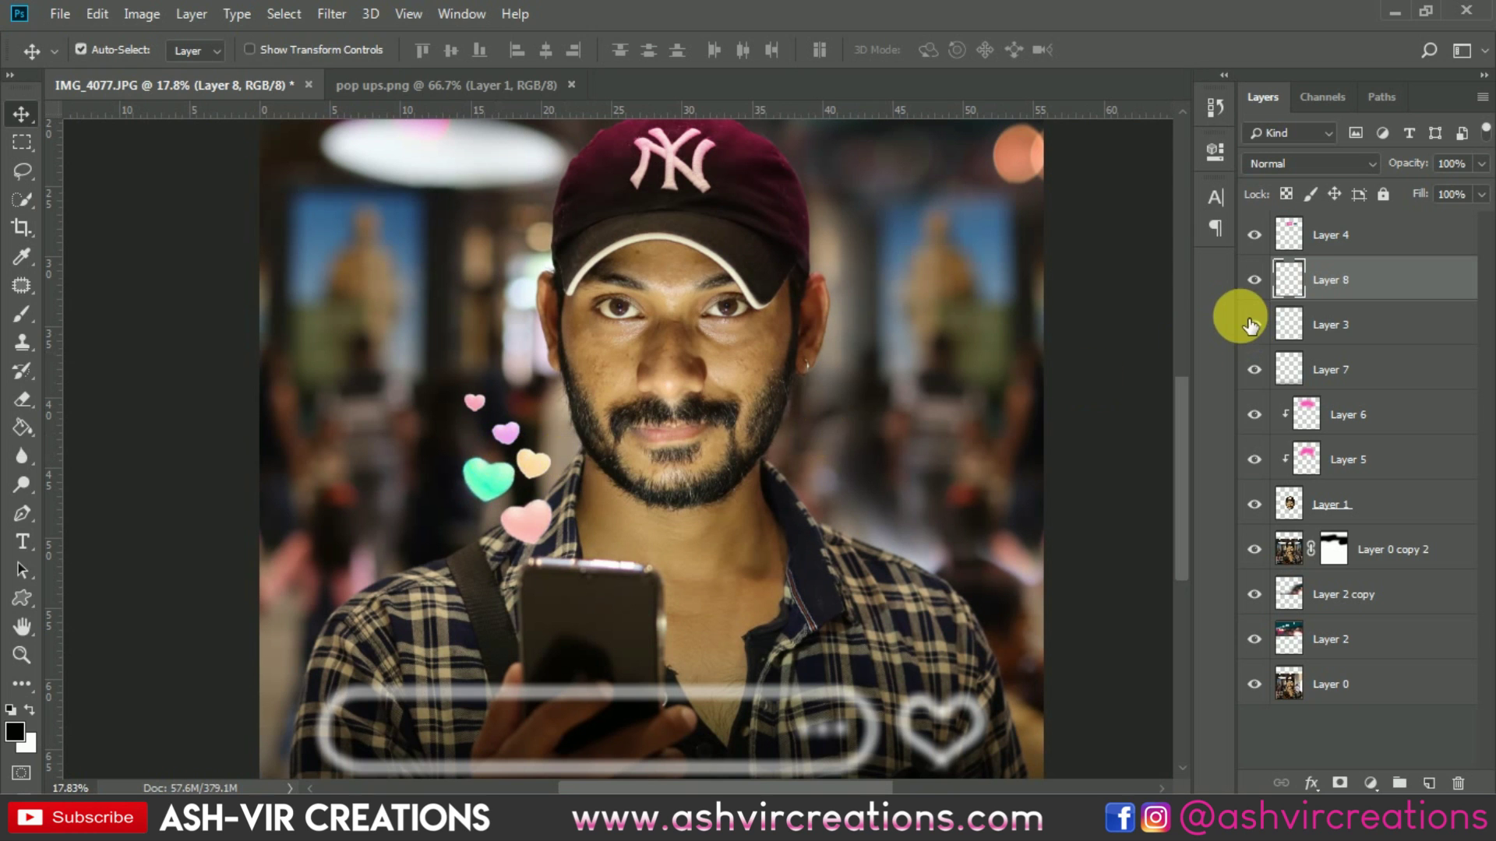
{"action": "scroll", "coordinate": [518, 487], "scroll_direction": "up", "scroll_amount": 2}
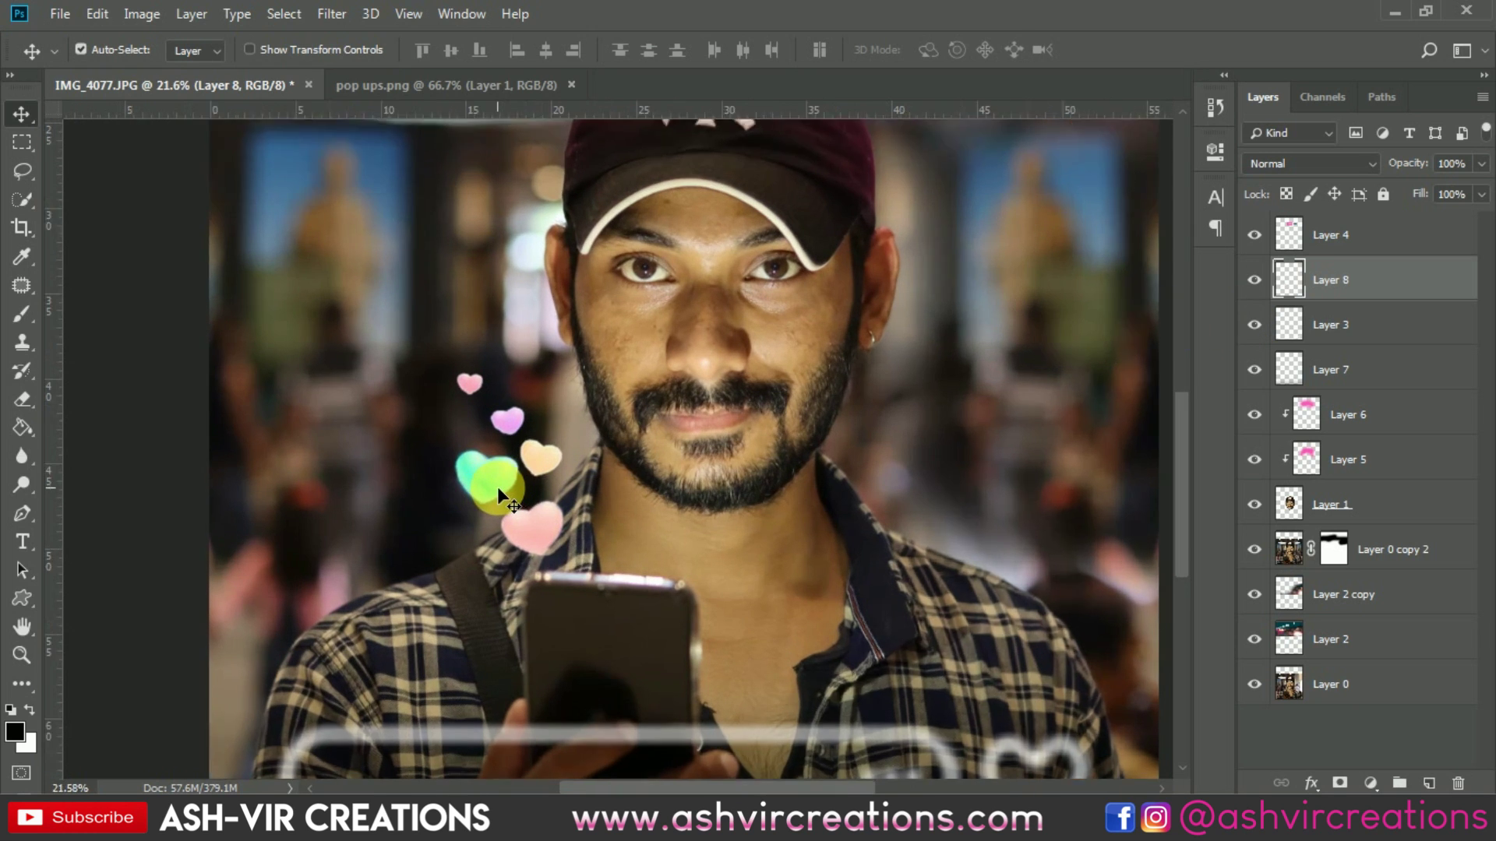
{"action": "left_click_drag", "start_coordinate": [580, 466], "coordinate": [695, 443]}
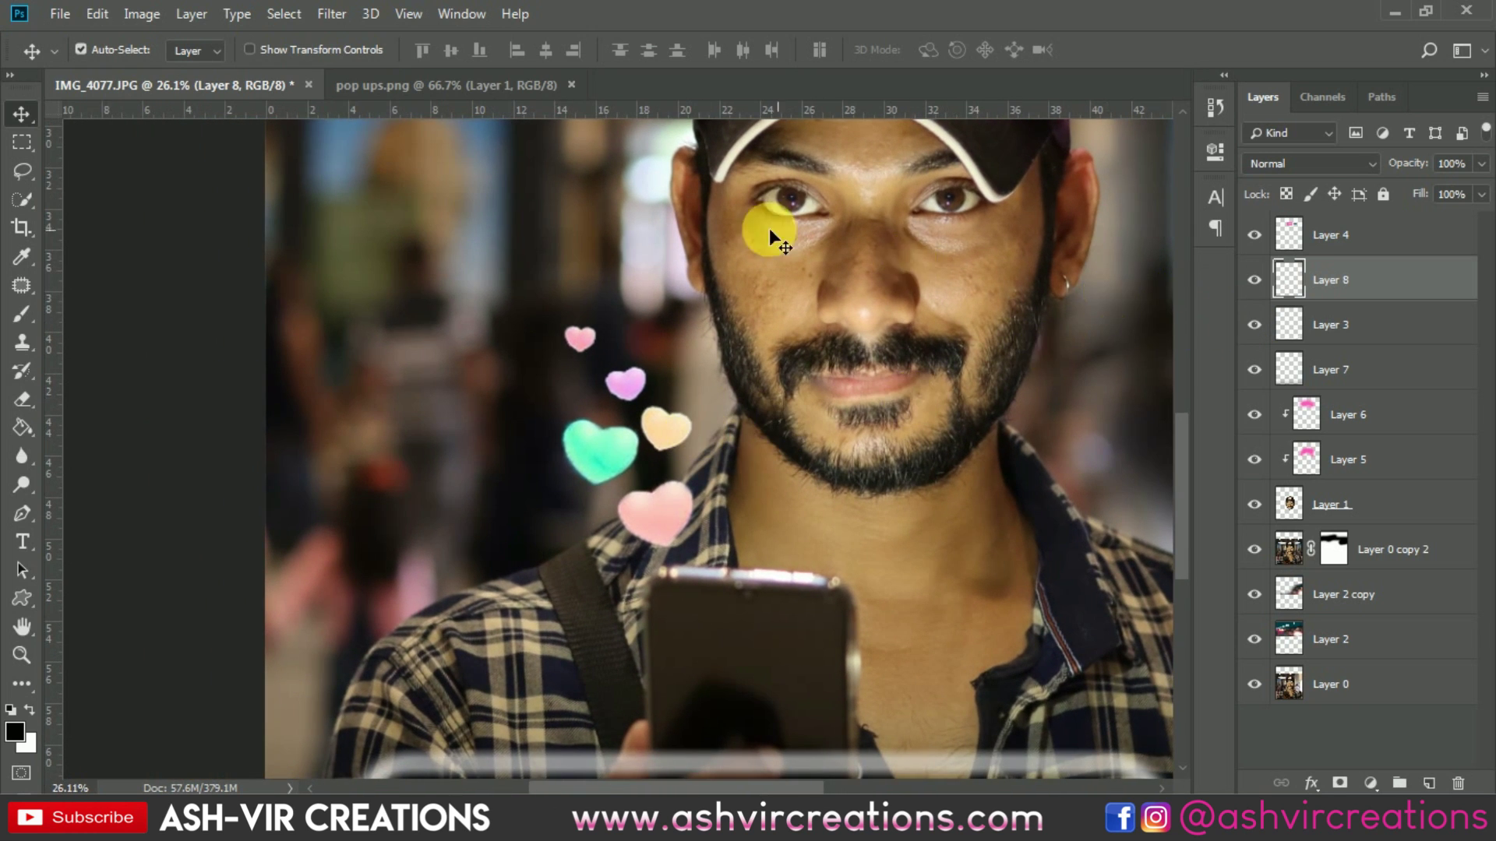
Open blur-bright-color-1758147.jpg and bring it into IMG_4077.JPG as a new layer above the hearts on Layer 8
{"action": "left_click", "coordinate": [60, 14]}
{"action": "left_click", "coordinate": [74, 40]}
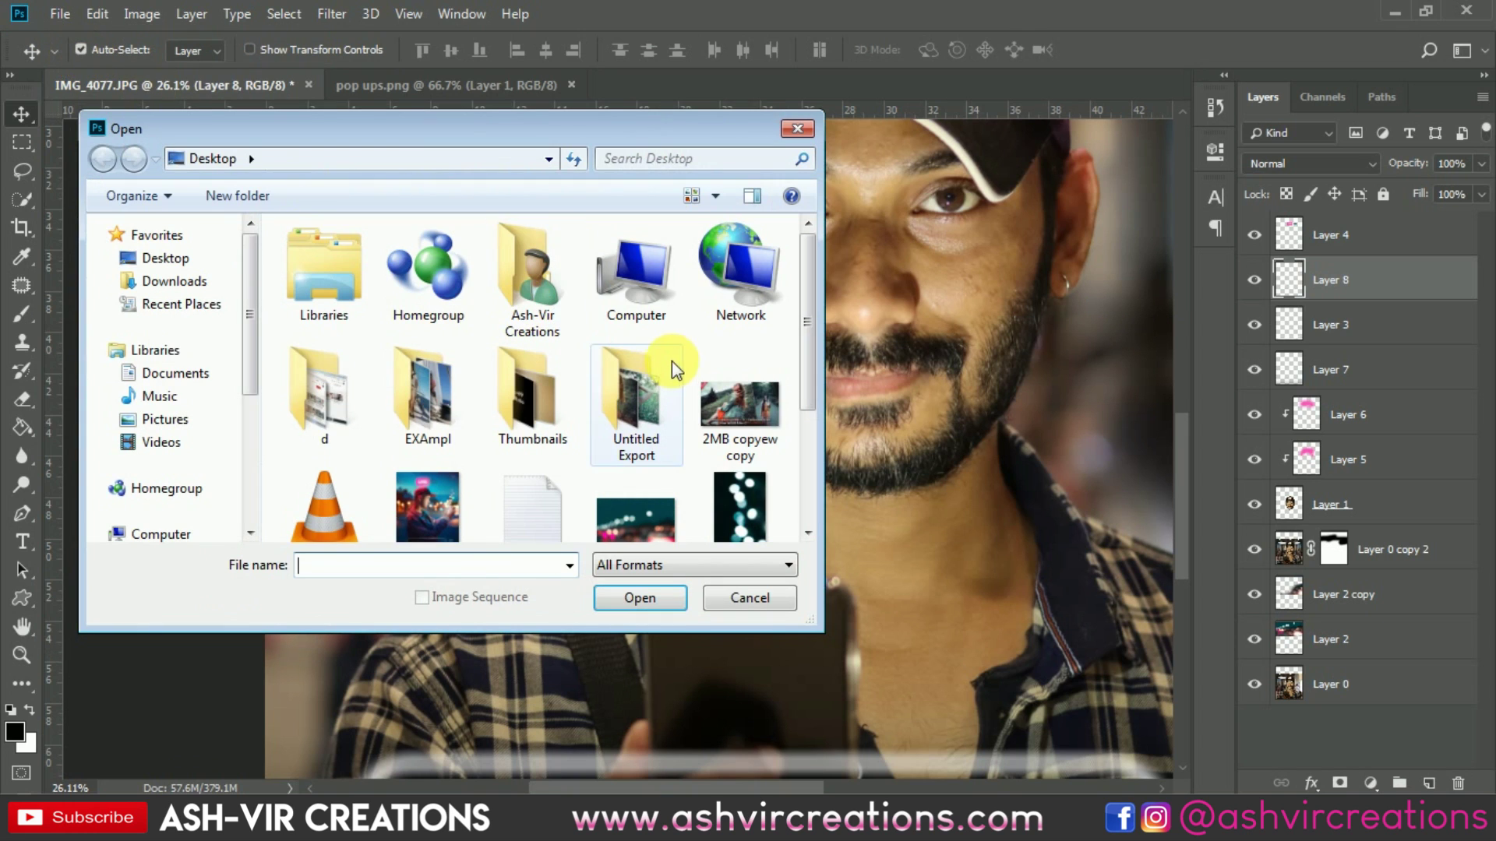
{"action": "double_click", "coordinate": [769, 526]}
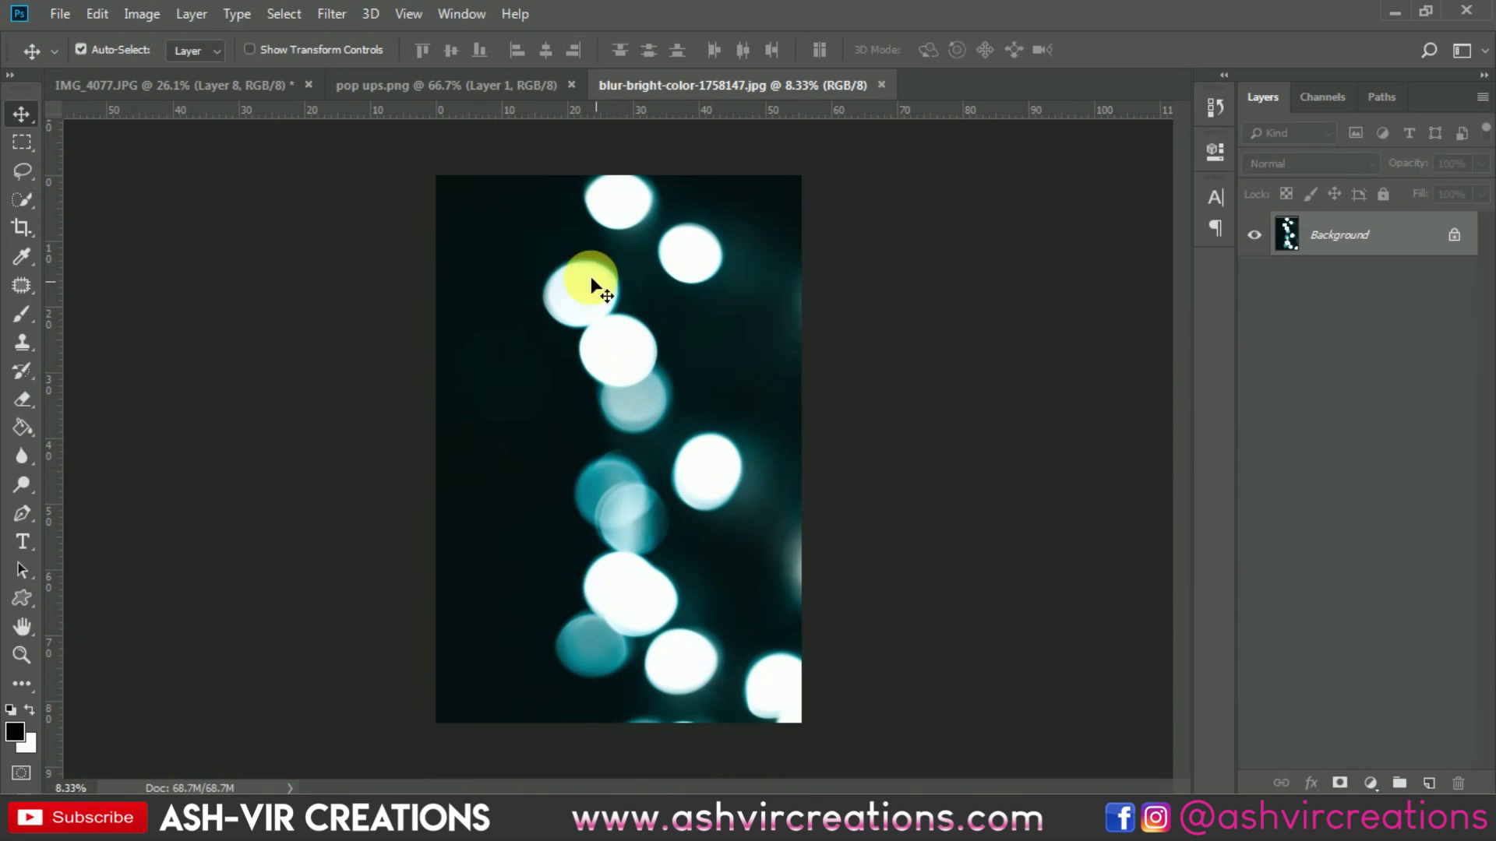
{"action": "left_click_drag", "start_coordinate": [522, 204], "coordinate": [541, 263]}
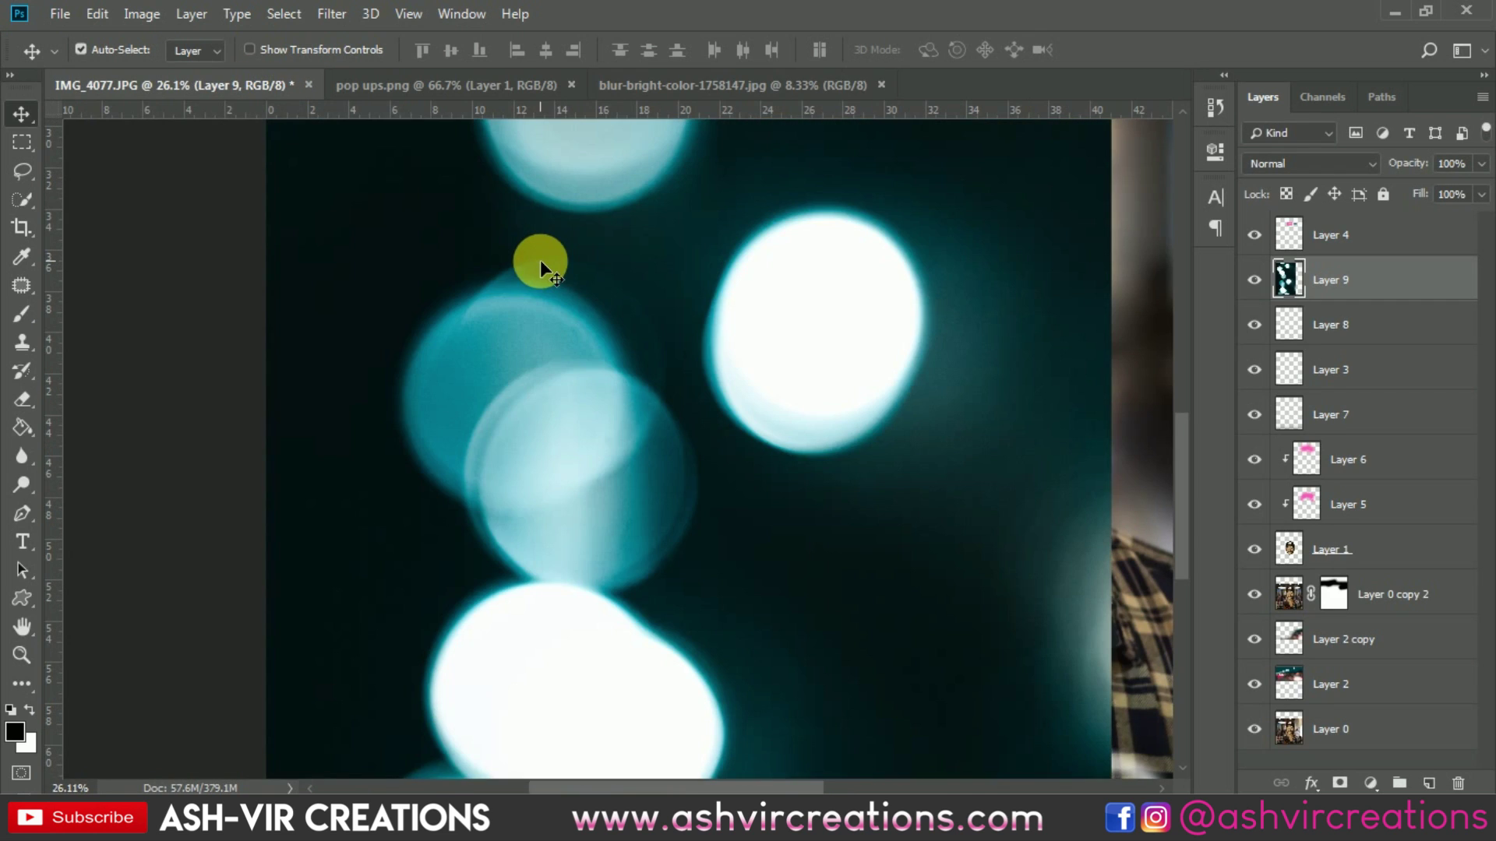
Scale the bokeh image on Layer 9 to about 46.8% around its center
{"action": "key", "text": "ctrl+t"}
{"action": "key", "text": "ctrl+0"}
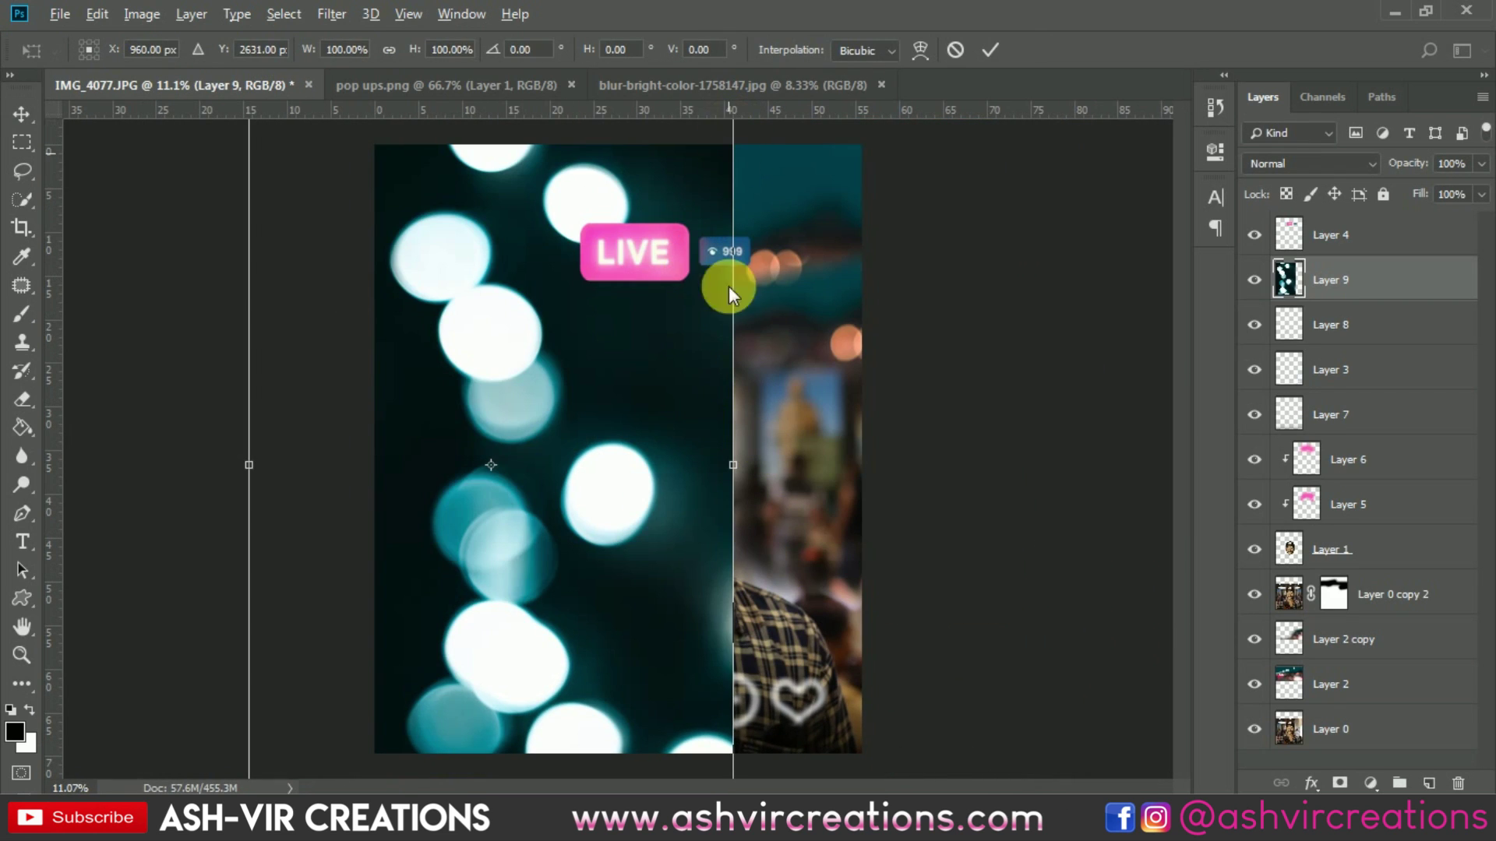
{"action": "key", "text": "ctrl+minus"}
{"action": "left_click_drag", "start_coordinate": [701, 705], "coordinate": [600, 580]}
{"action": "key", "text": "ctrl+plus"}
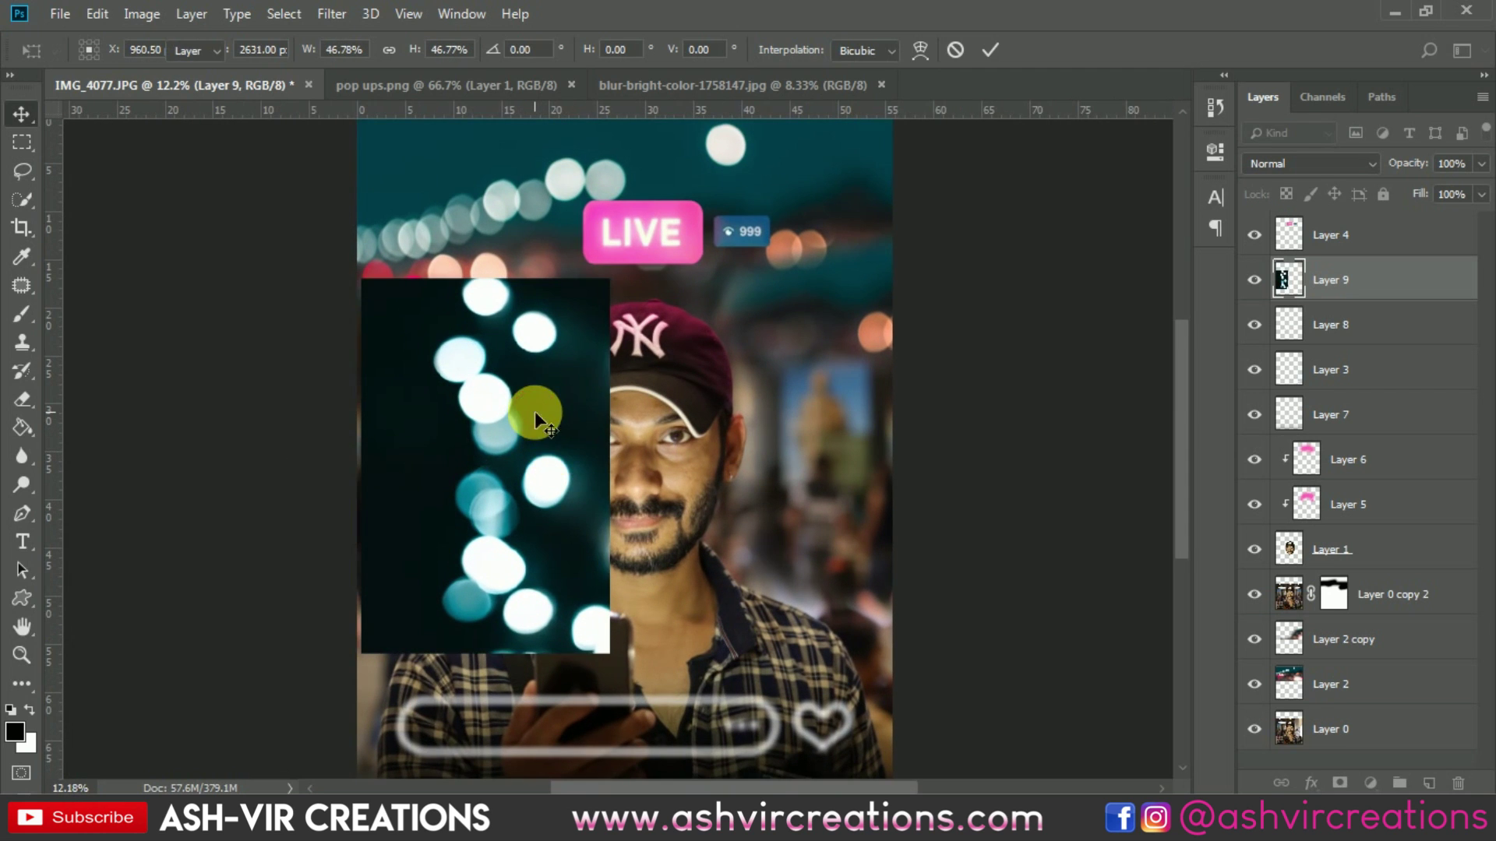
{"action": "key", "text": "Return"}
Set Layer 9's blend mode to Screen and darken its background with Levels
{"action": "left_click", "coordinate": [1297, 161]}
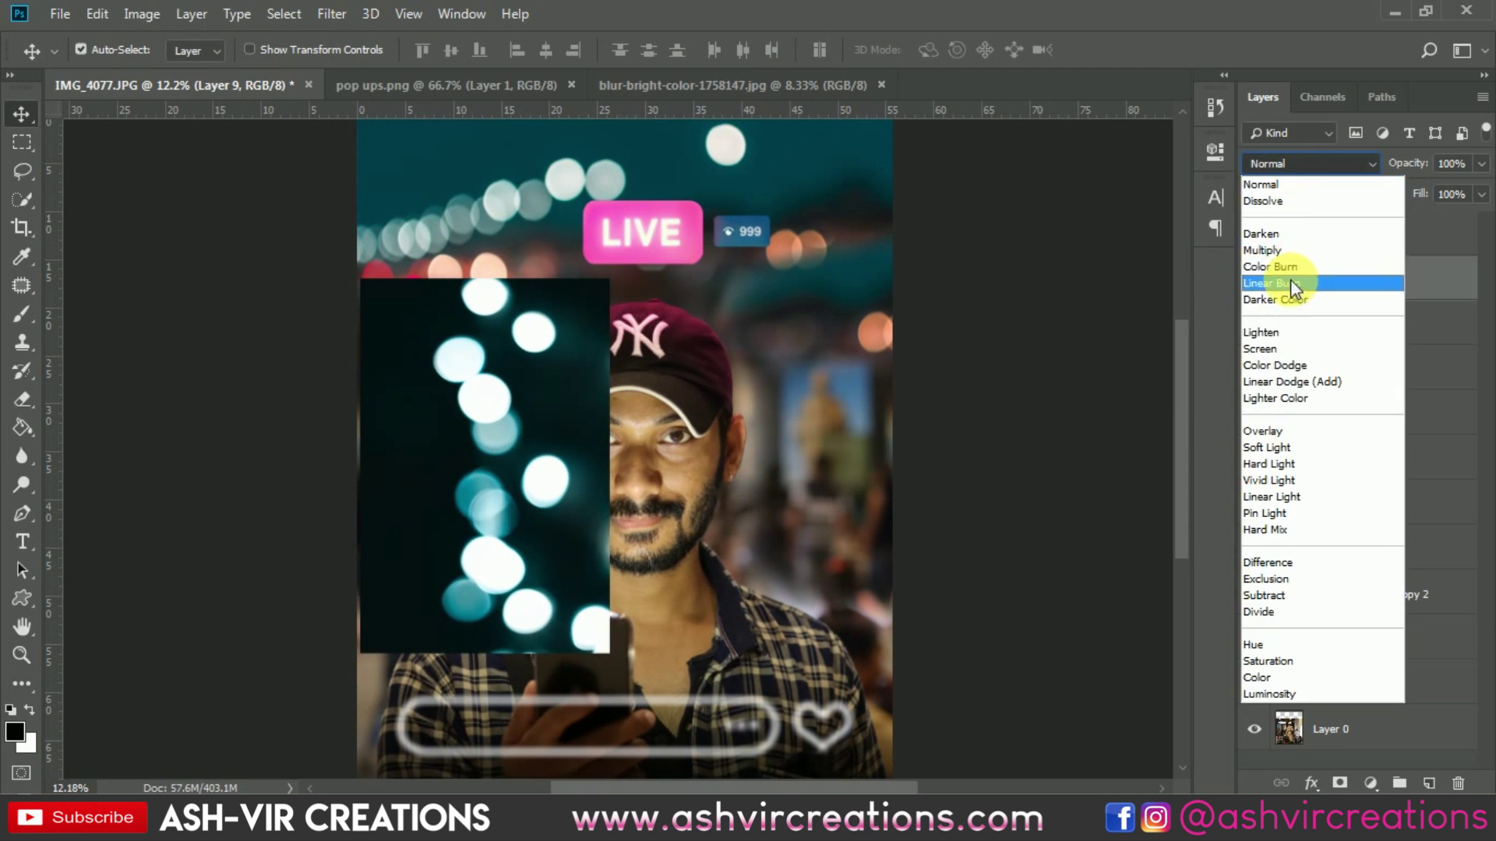
{"action": "left_click", "coordinate": [1278, 345]}
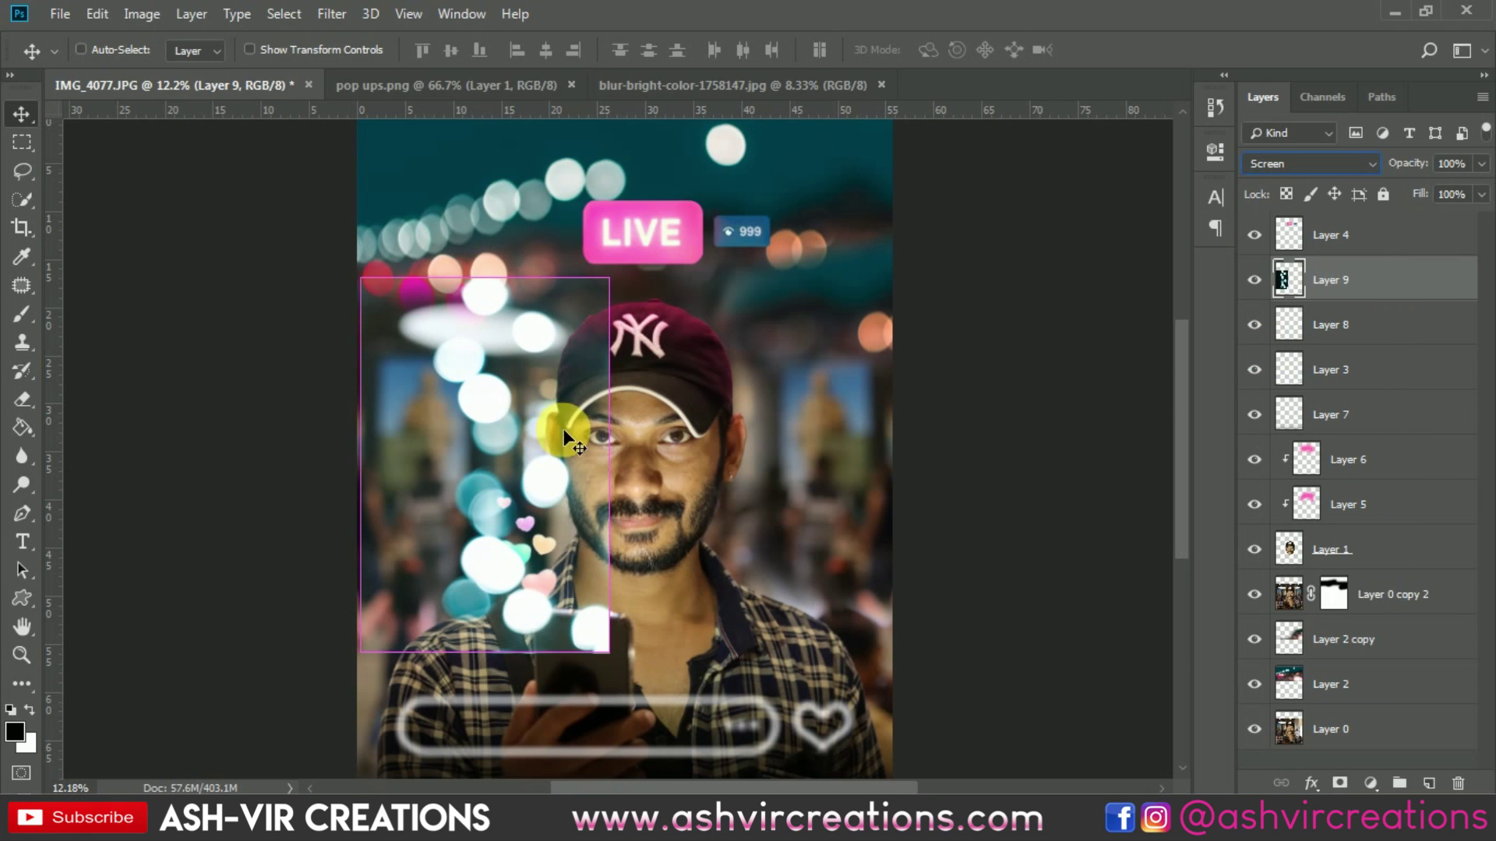
{"action": "key", "text": "ctrl+l"}
{"action": "left_click_drag", "start_coordinate": [1029, 498], "coordinate": [1064, 485]}
{"action": "left_click", "coordinate": [1344, 290]}
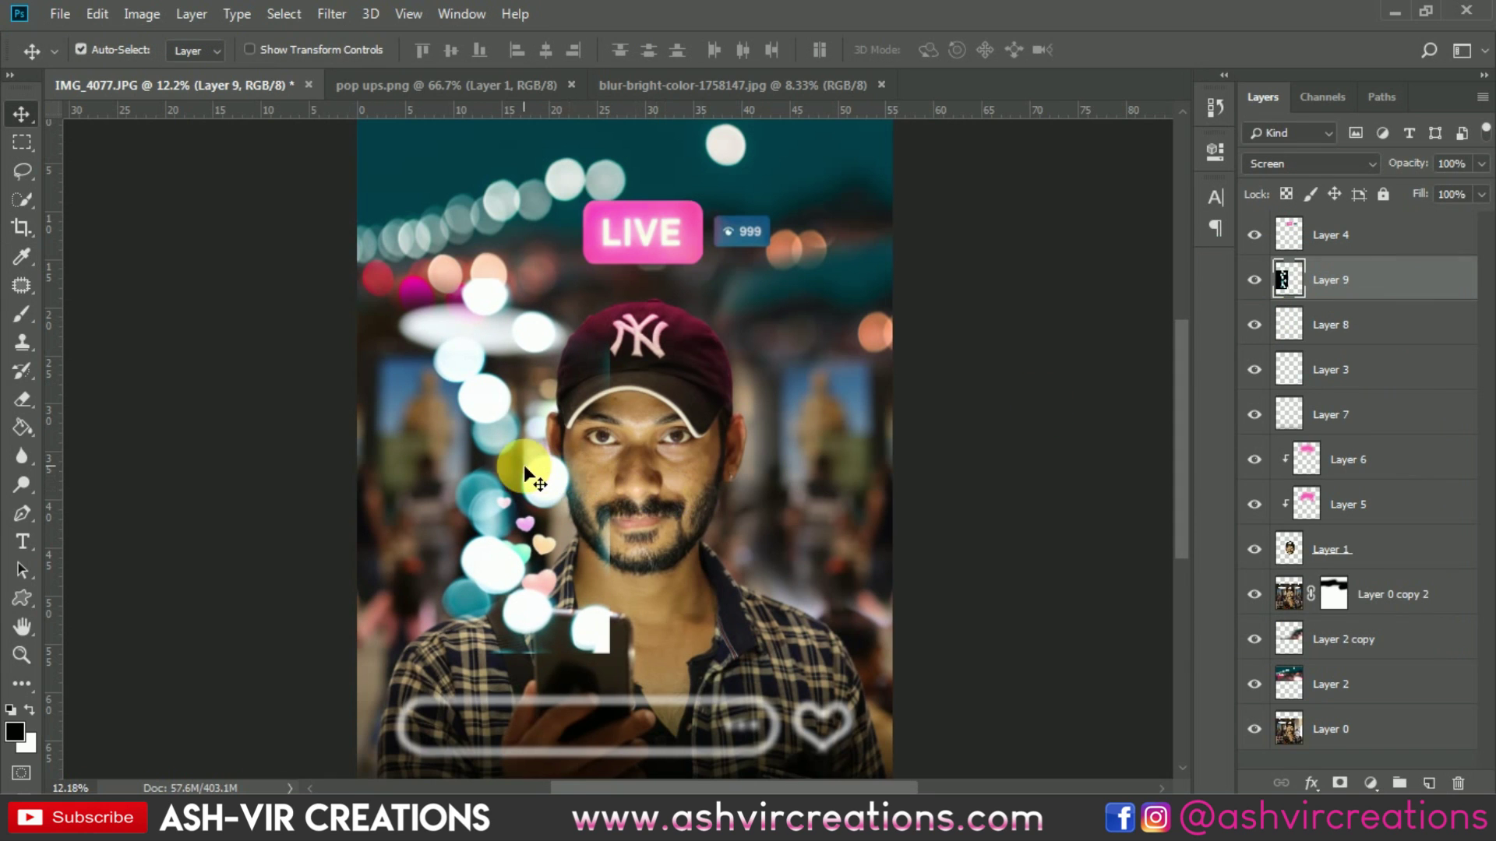
Move the bokeh overlay on Layer 9 slightly up and outward, away from the face
{"action": "scroll", "coordinate": [507, 464], "scroll_direction": "up", "scroll_amount": 2}
{"action": "left_click_drag", "start_coordinate": [509, 506], "coordinate": [559, 390]}
{"action": "scroll", "coordinate": [441, 465], "scroll_direction": "up", "scroll_amount": 2}
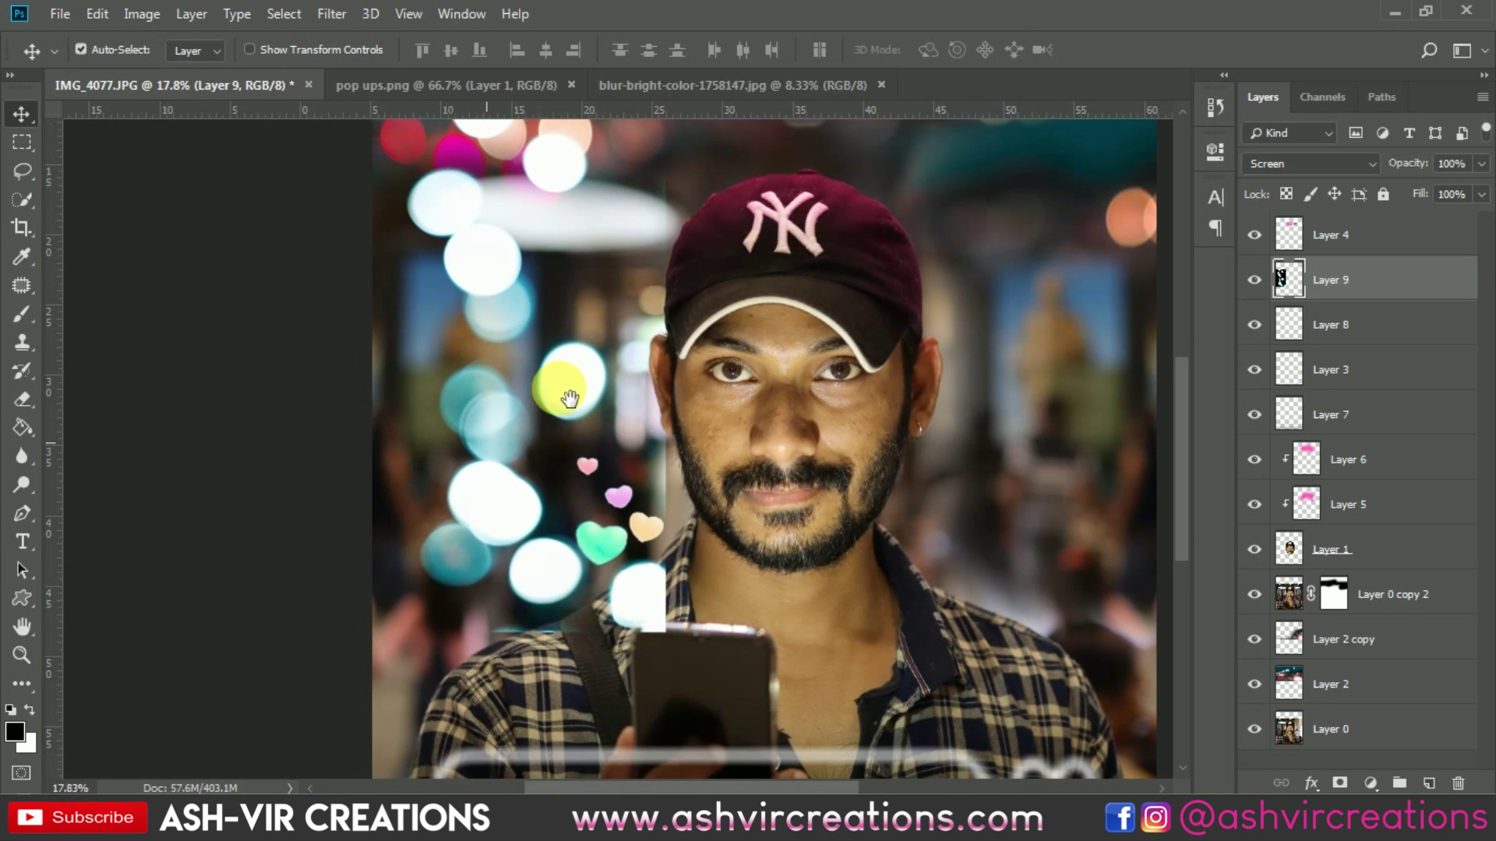
Erase the cut-off bokeh circle above the phone and the overlay's bottom edge on Layer 9 with a smaller soft eraser
{"action": "left_click", "coordinate": [21, 399]}
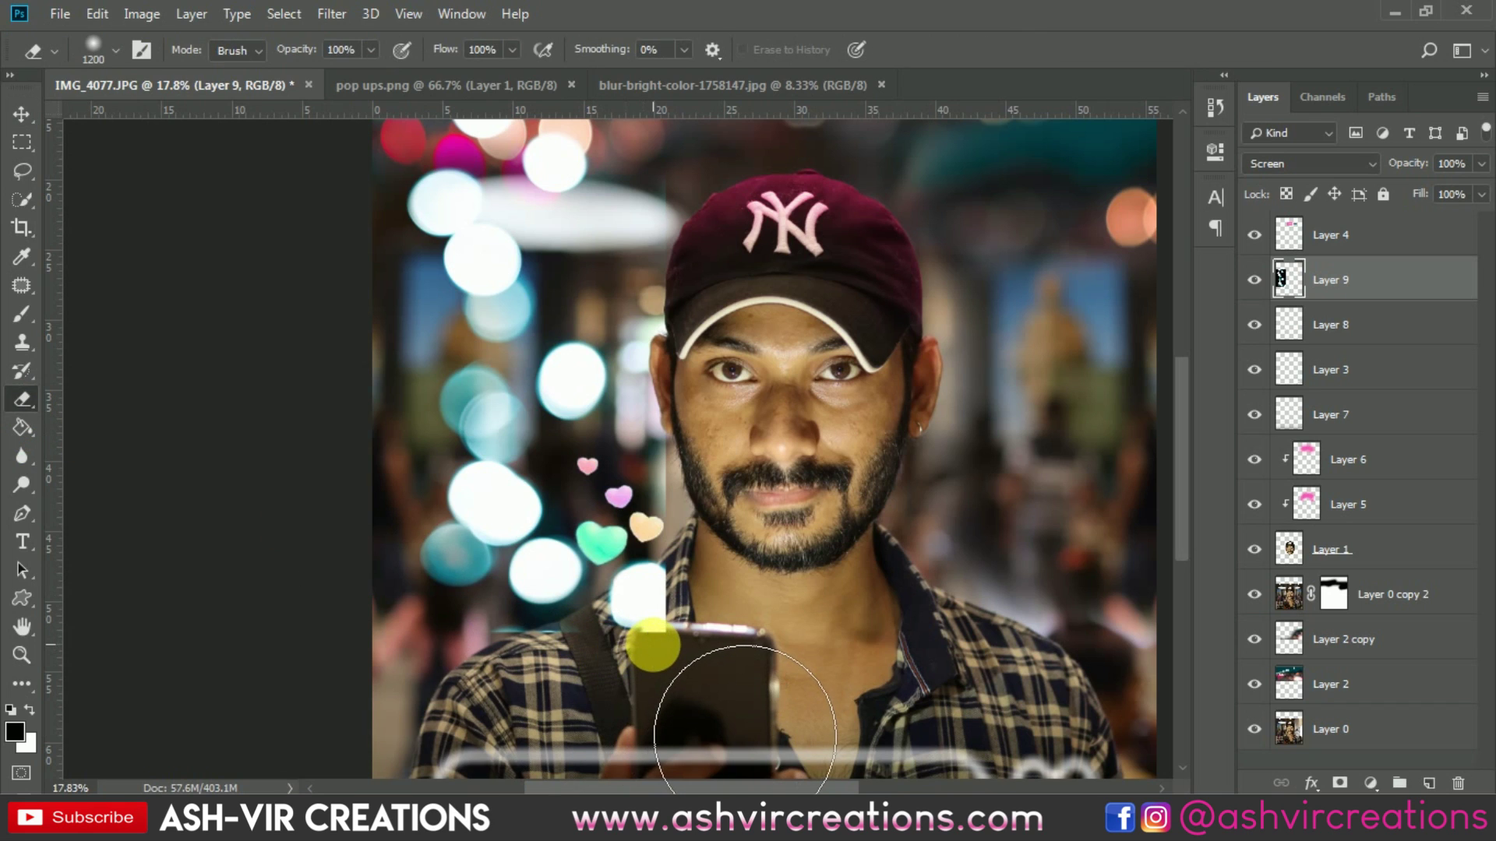
{"action": "key", "text": "bracketleft"}
{"action": "key", "text": "bracketleft"}
{"action": "key", "text": "bracketleft"}
{"action": "key", "text": "bracketleft"}
{"action": "key", "text": "bracketleft"}
{"action": "key", "text": "bracketleft"}
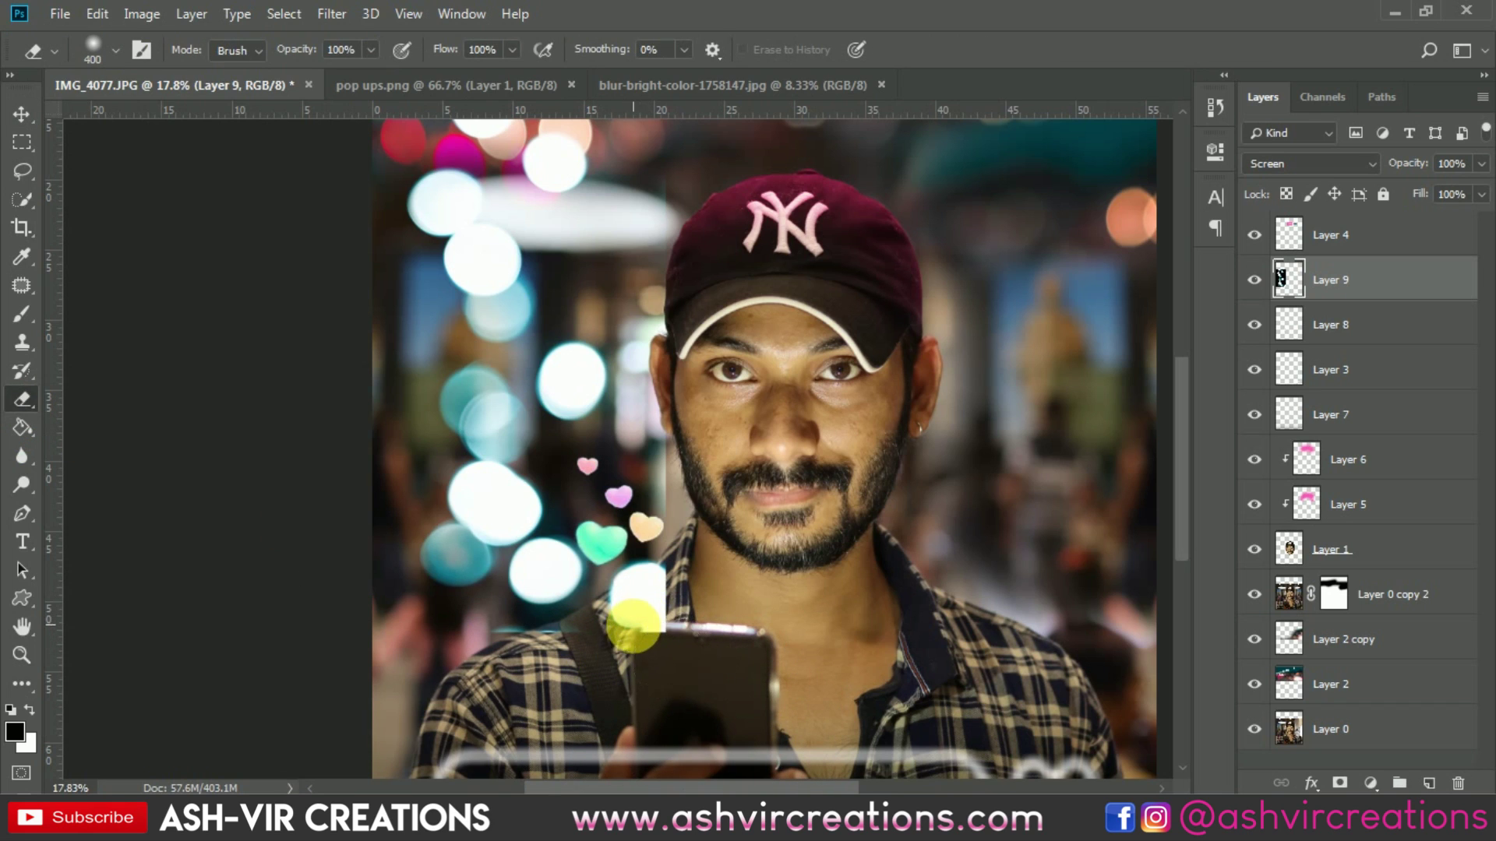
{"action": "key", "text": "bracketleft"}
{"action": "key", "text": "bracketleft"}
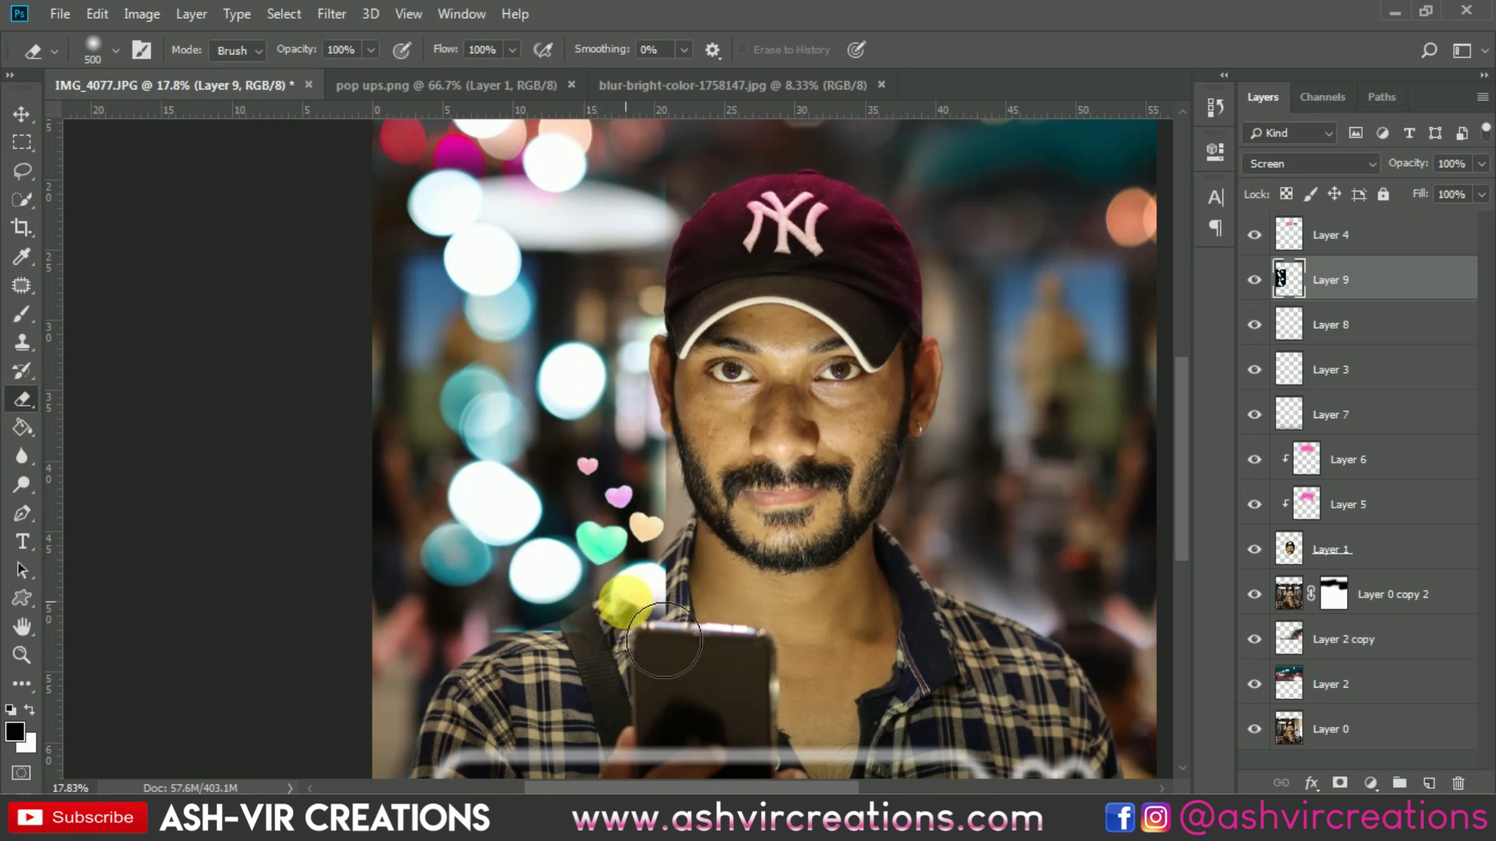
{"action": "key", "text": "bracketleft"}
{"action": "scroll", "coordinate": [663, 640], "scroll_direction": "up", "scroll_amount": 2}
{"action": "mouse_move", "coordinate": [647, 640]}
{"action": "left_mouse_down"}
{"action": "mouse_move", "coordinate": [700, 586]}
{"action": "mouse_move", "coordinate": [716, 621]}
{"action": "mouse_move", "coordinate": [705, 644]}
{"action": "mouse_move", "coordinate": [668, 610]}
{"action": "mouse_move", "coordinate": [646, 620]}
{"action": "mouse_move", "coordinate": [678, 583]}
{"action": "mouse_move", "coordinate": [720, 648]}
{"action": "mouse_move", "coordinate": [652, 675]}
{"action": "mouse_move", "coordinate": [462, 683]}
{"action": "left_mouse_up"}
Erase the overlay's hard vertical edge beside the face and cap on Layer 9 with a size 500 eraser
{"action": "key", "text": "bracketright"}
{"action": "key", "text": "bracketright"}
{"action": "key", "text": "bracketright"}
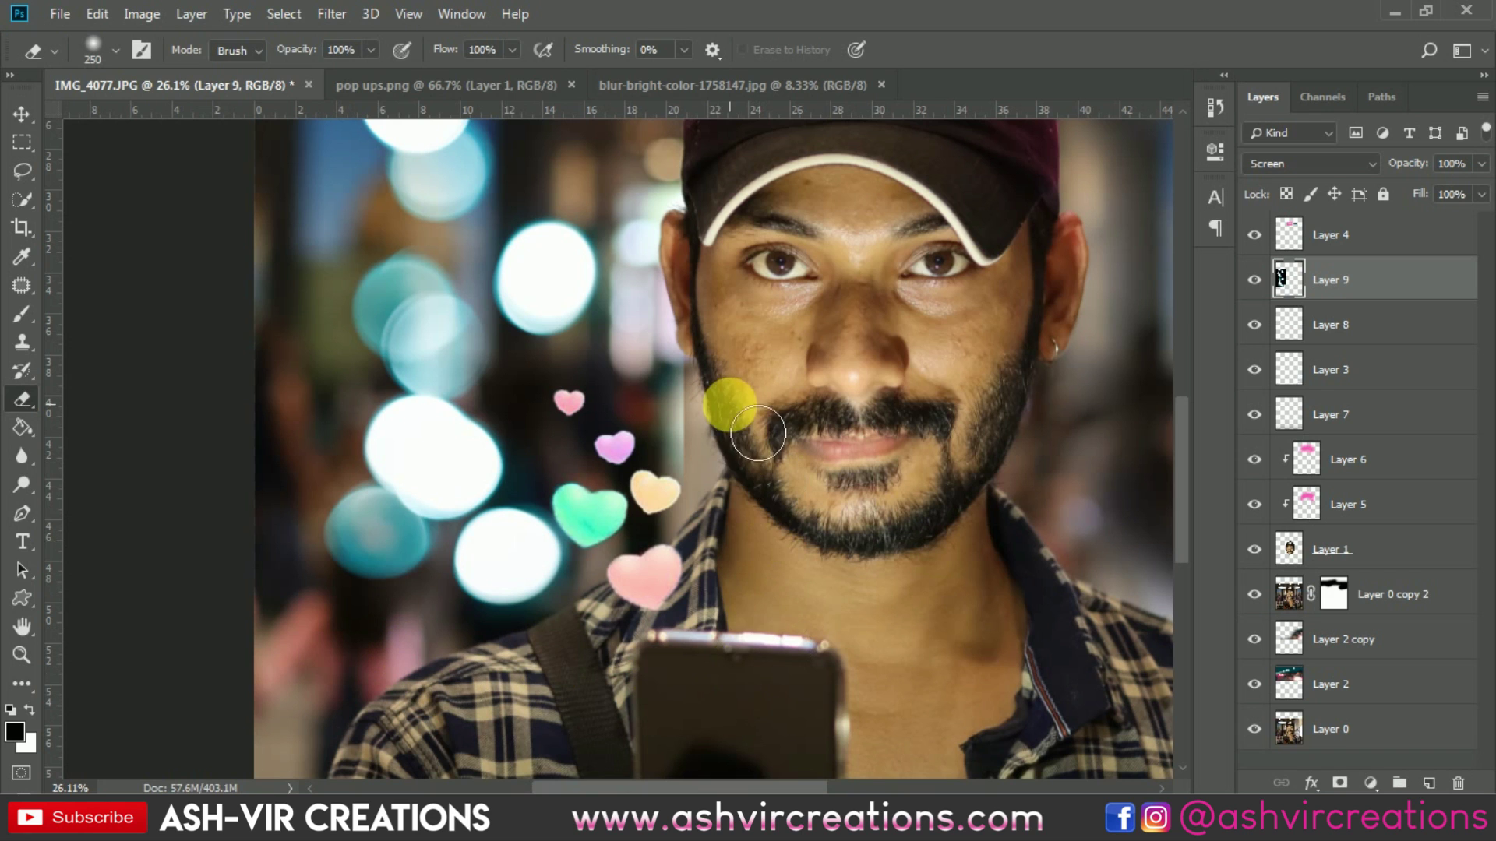
{"action": "left_click_drag", "start_coordinate": [702, 347], "coordinate": [714, 504]}
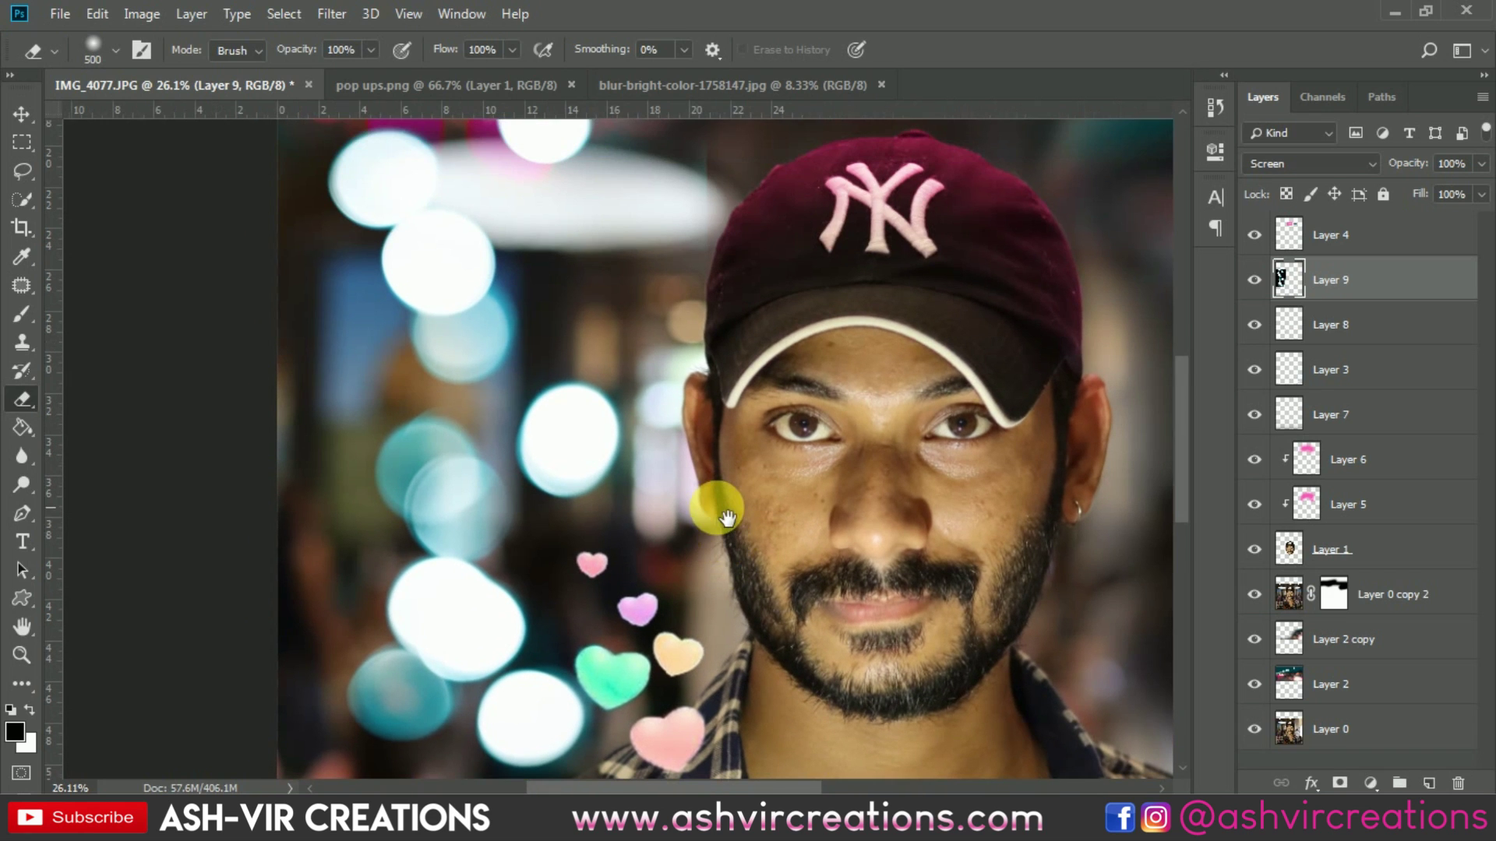
{"action": "left_click_drag", "start_coordinate": [741, 257], "coordinate": [806, 487]}
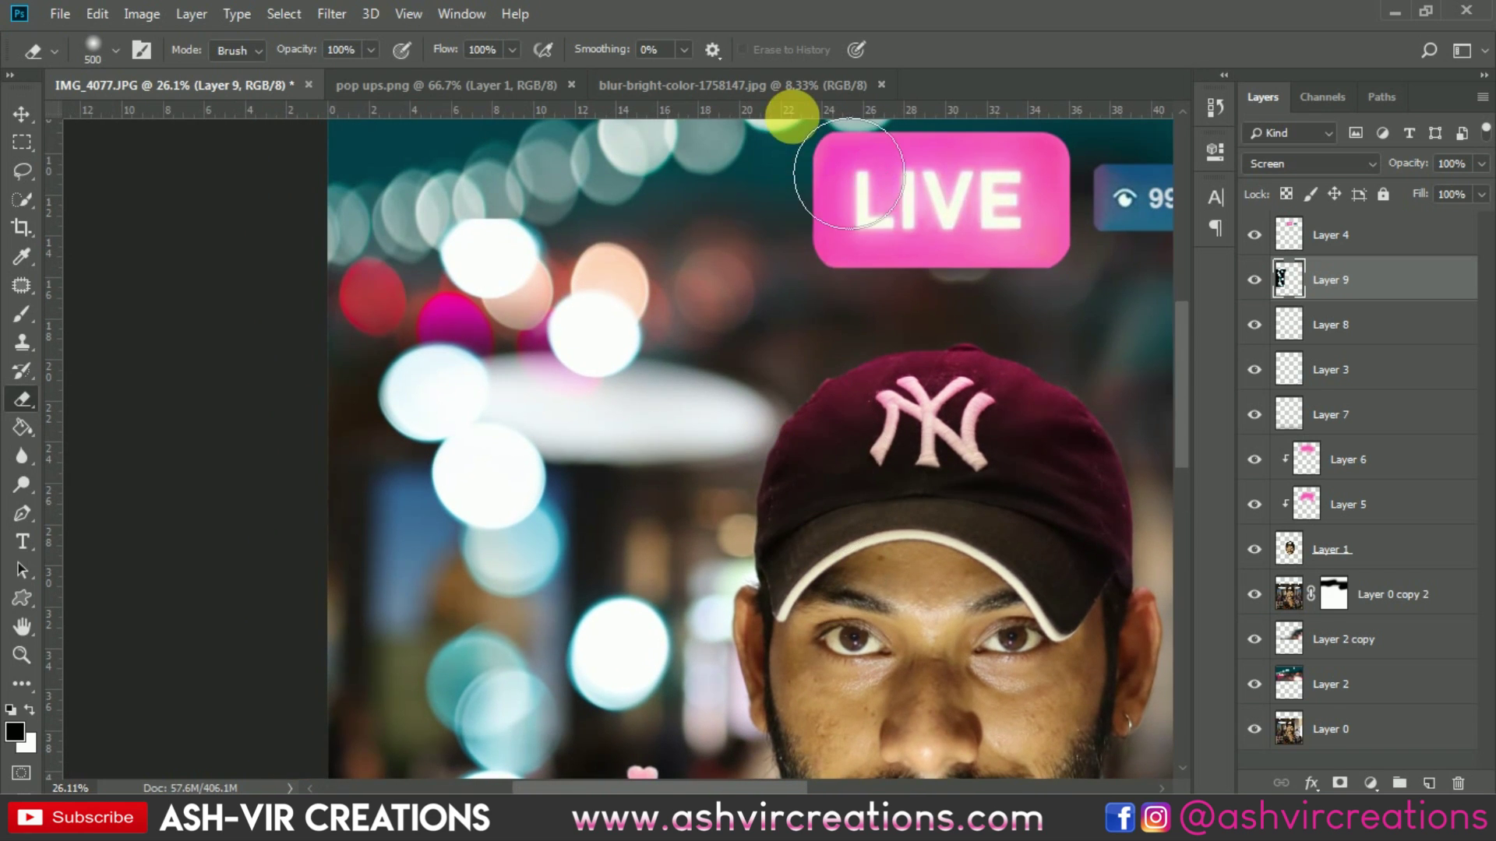
{"action": "scroll", "coordinate": [809, 297], "scroll_direction": "down", "scroll_amount": 5}
{"action": "scroll", "coordinate": [834, 241], "scroll_direction": "down", "scroll_amount": 2}
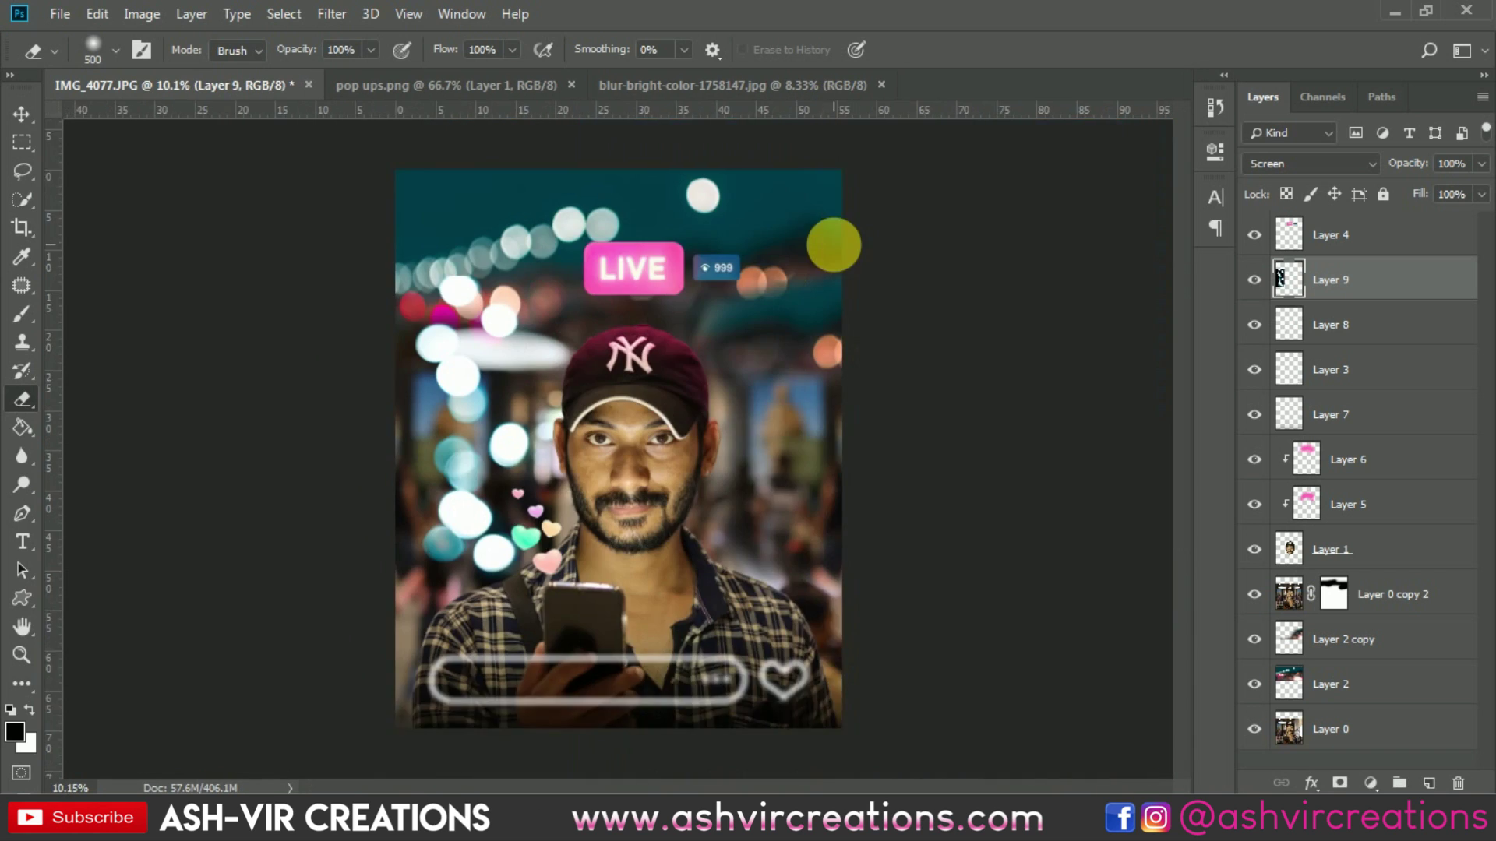
Compare the portrait with and without the bokeh overlay by toggling Layer 9's visibility
{"action": "scroll", "coordinate": [617, 334], "scroll_direction": "up", "scroll_amount": 2}
{"action": "left_click", "coordinate": [1255, 285]}
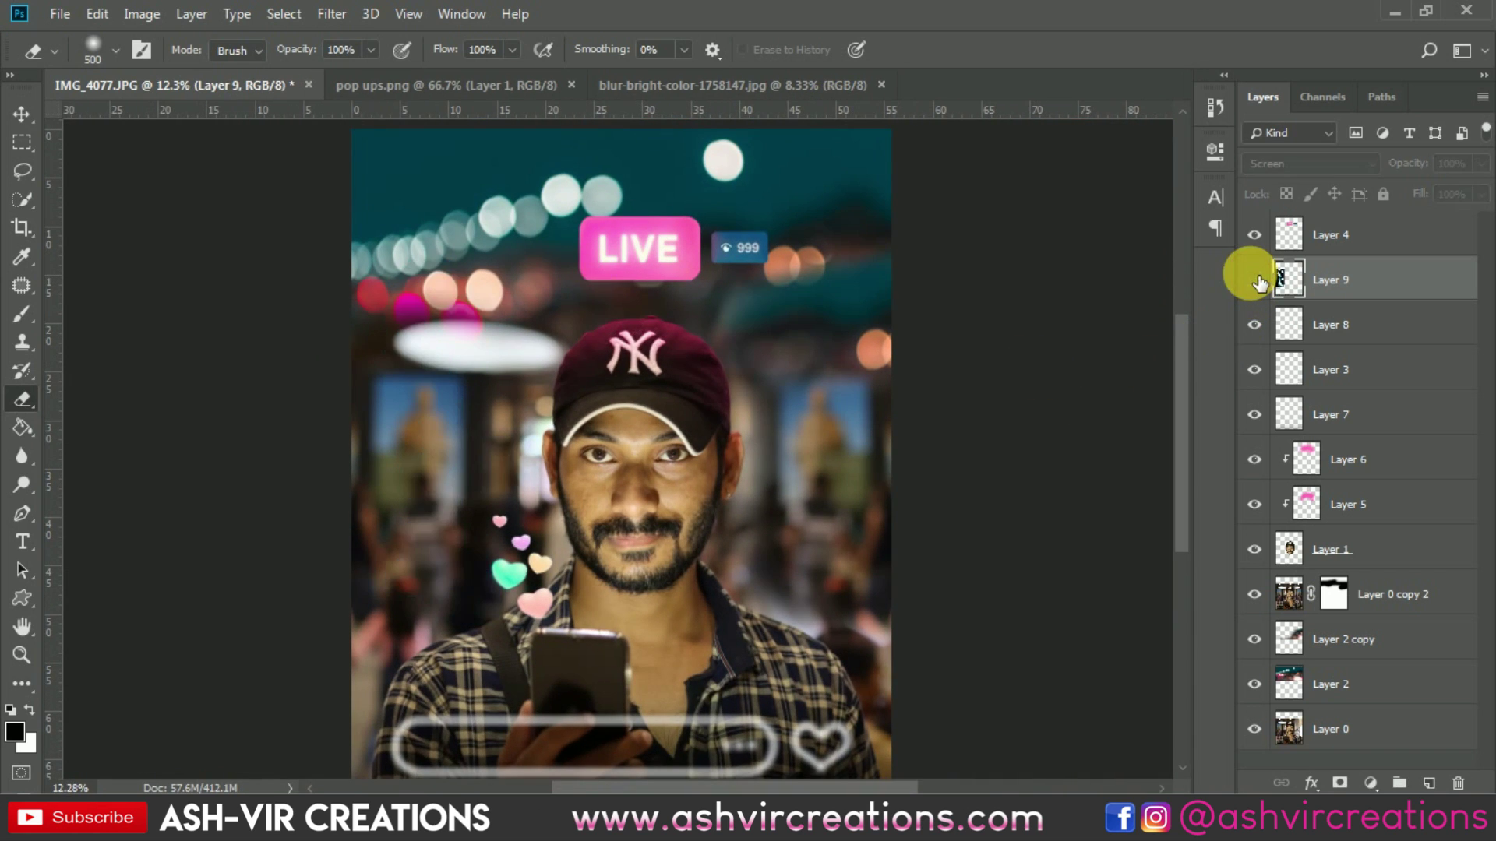
{"action": "left_click", "coordinate": [1256, 279]}
{"action": "left_click", "coordinate": [1256, 281]}
{"action": "left_click", "coordinate": [1256, 281]}
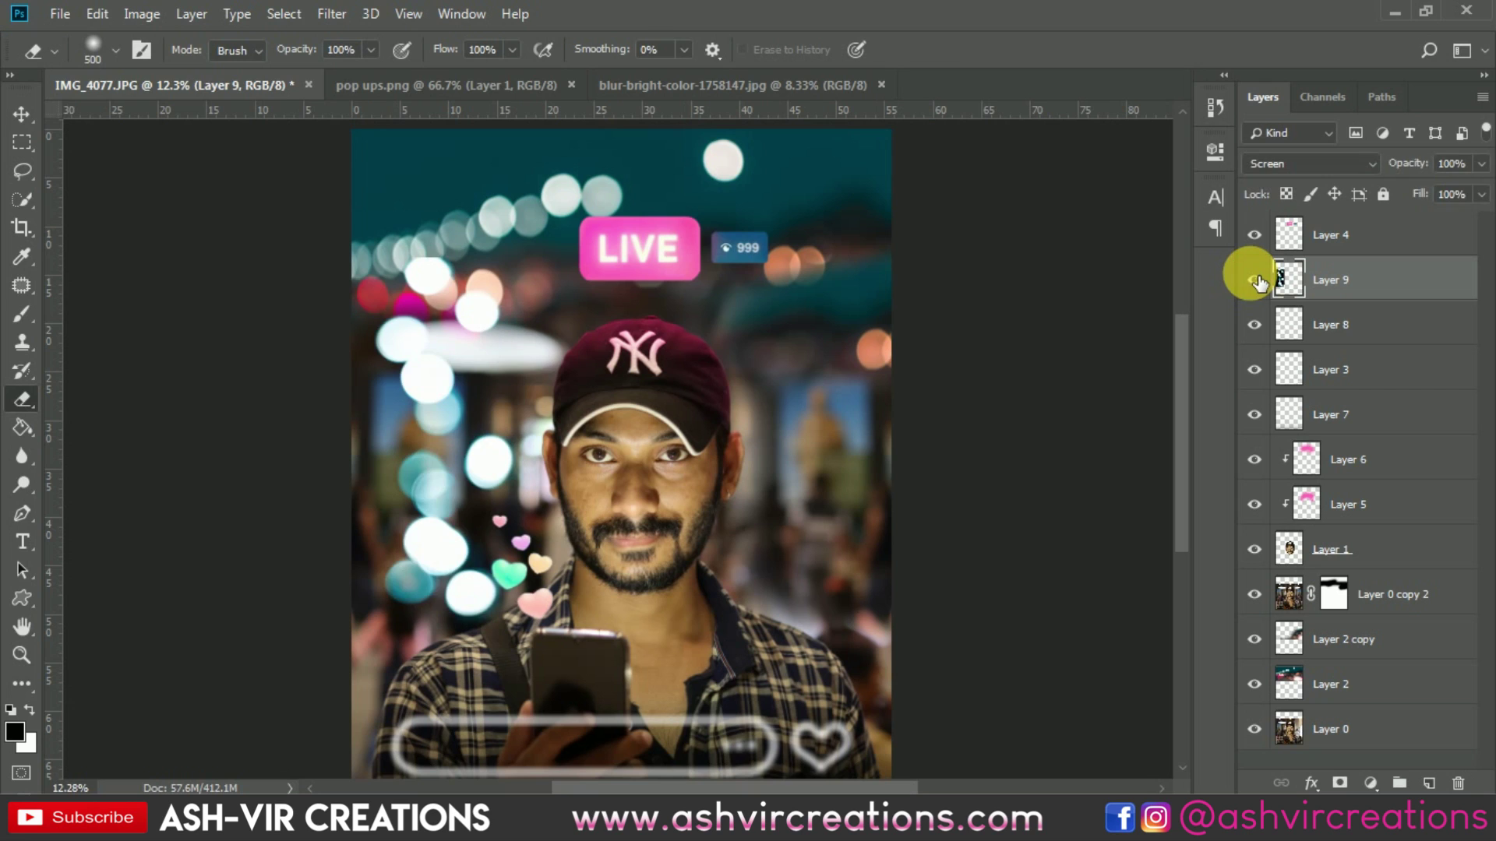
Erase the upper bokeh circles on Layer 9, keeping only the lower cluster beside the hearts
{"action": "mouse_move", "coordinate": [537, 316]}
{"action": "left_mouse_down"}
{"action": "mouse_move", "coordinate": [432, 303]}
{"action": "mouse_move", "coordinate": [421, 375]}
{"action": "mouse_move", "coordinate": [478, 405]}
{"action": "mouse_move", "coordinate": [458, 411]}
{"action": "mouse_move", "coordinate": [520, 295]}
{"action": "mouse_move", "coordinate": [564, 258]}
{"action": "mouse_move", "coordinate": [553, 298]}
{"action": "left_mouse_up"}
{"action": "scroll", "coordinate": [551, 249], "scroll_direction": "up", "scroll_amount": 3}
{"action": "scroll", "coordinate": [526, 509], "scroll_direction": "down", "scroll_amount": 3}
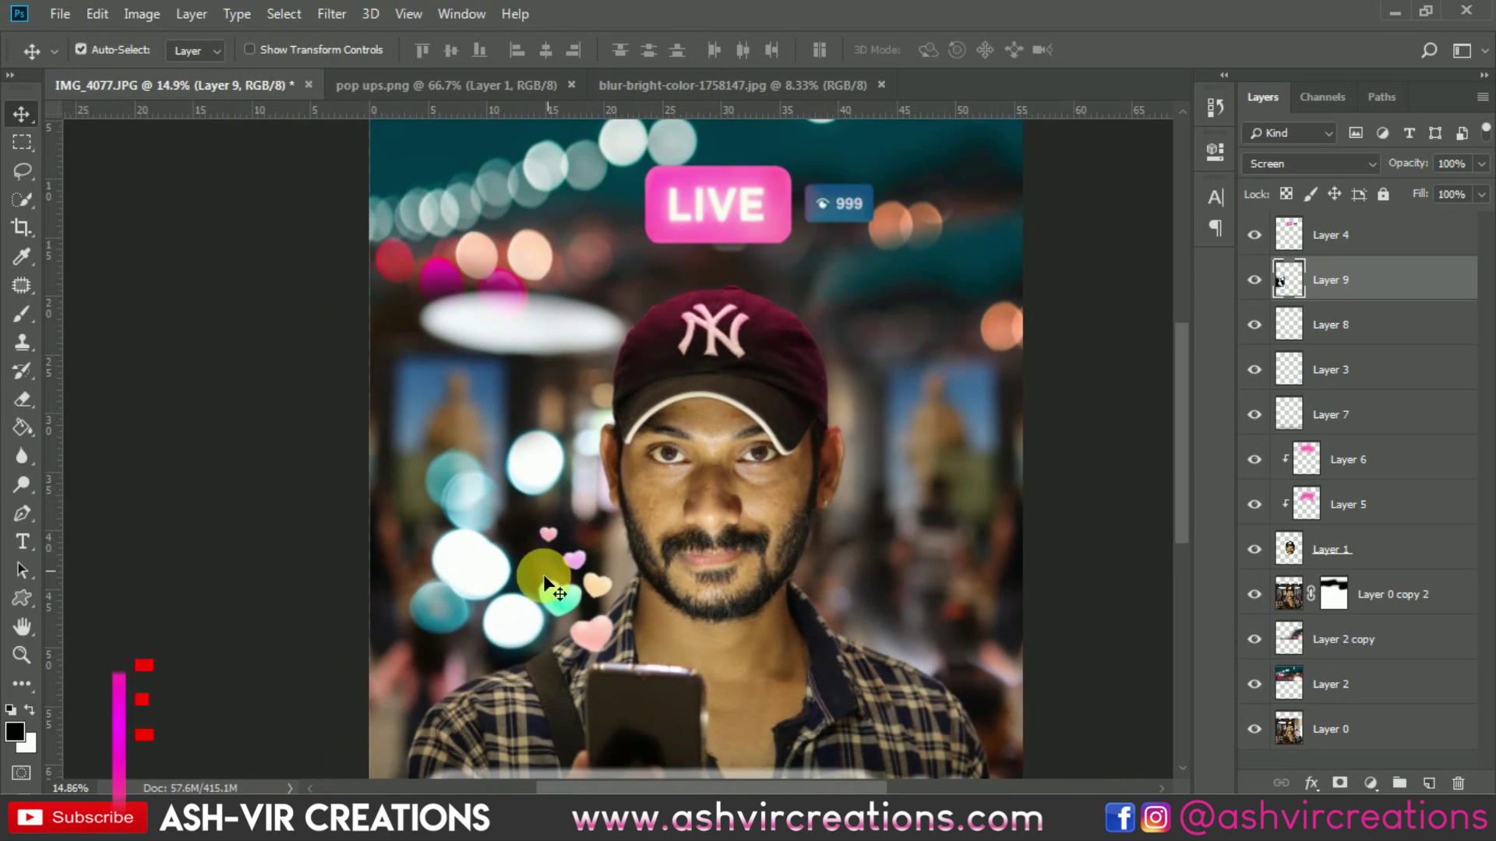
Rotate the remaining bokeh cluster on Layer 9 to about -21.7° and position it around the hearts above the shoulder
{"action": "scroll", "coordinate": [474, 569], "scroll_direction": "up", "scroll_amount": 1}
{"action": "left_click_drag", "start_coordinate": [473, 565], "coordinate": [499, 581]}
{"action": "key", "text": "ctrl+t"}
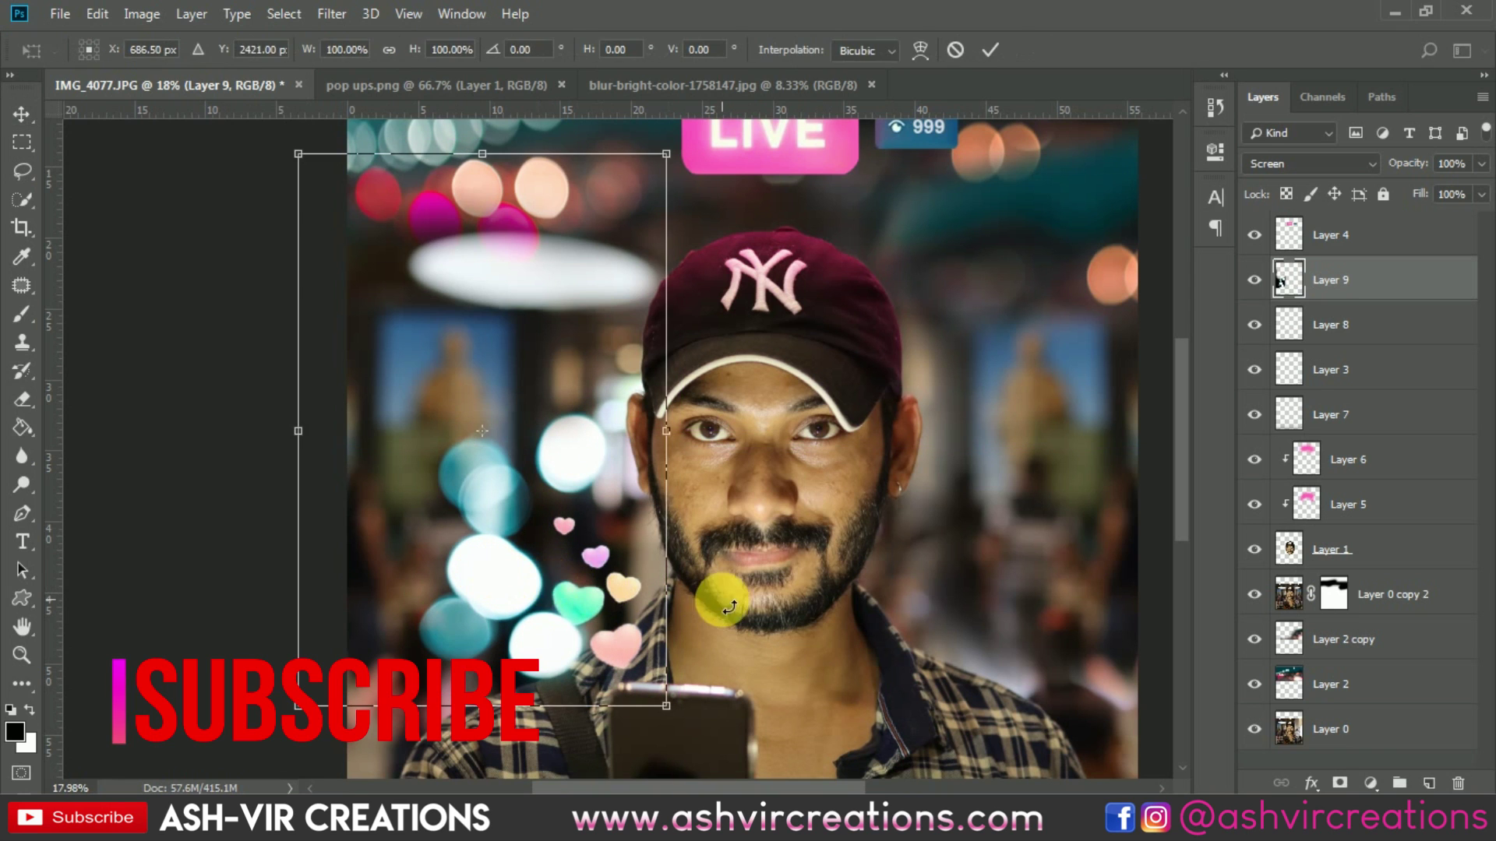
{"action": "left_click_drag", "start_coordinate": [711, 594], "coordinate": [830, 542]}
{"action": "left_click_drag", "start_coordinate": [563, 512], "coordinate": [540, 533]}
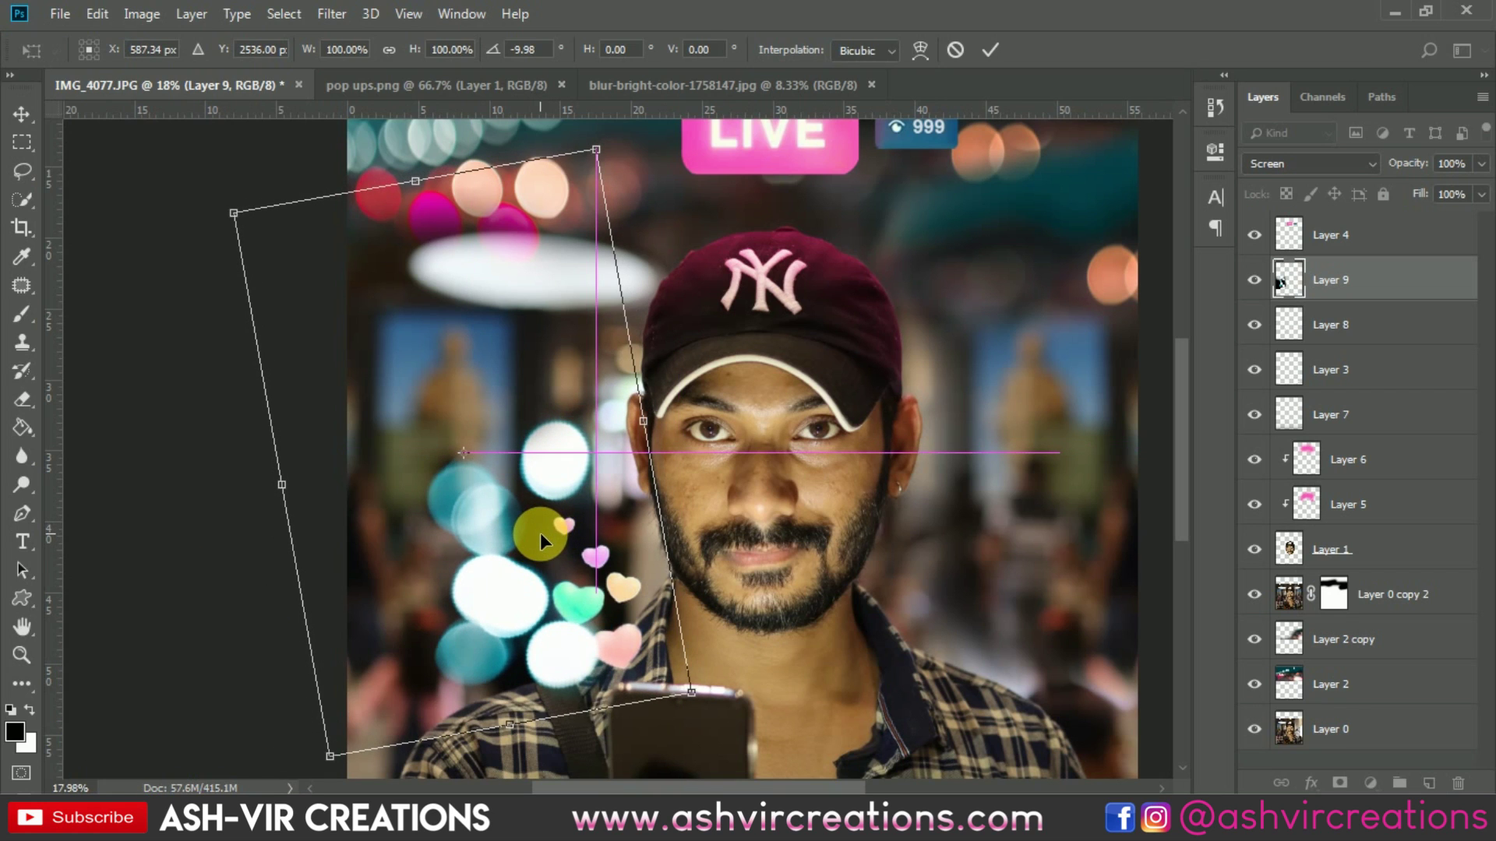
{"action": "left_click_drag", "start_coordinate": [741, 554], "coordinate": [751, 478]}
{"action": "left_click_drag", "start_coordinate": [560, 530], "coordinate": [535, 548]}
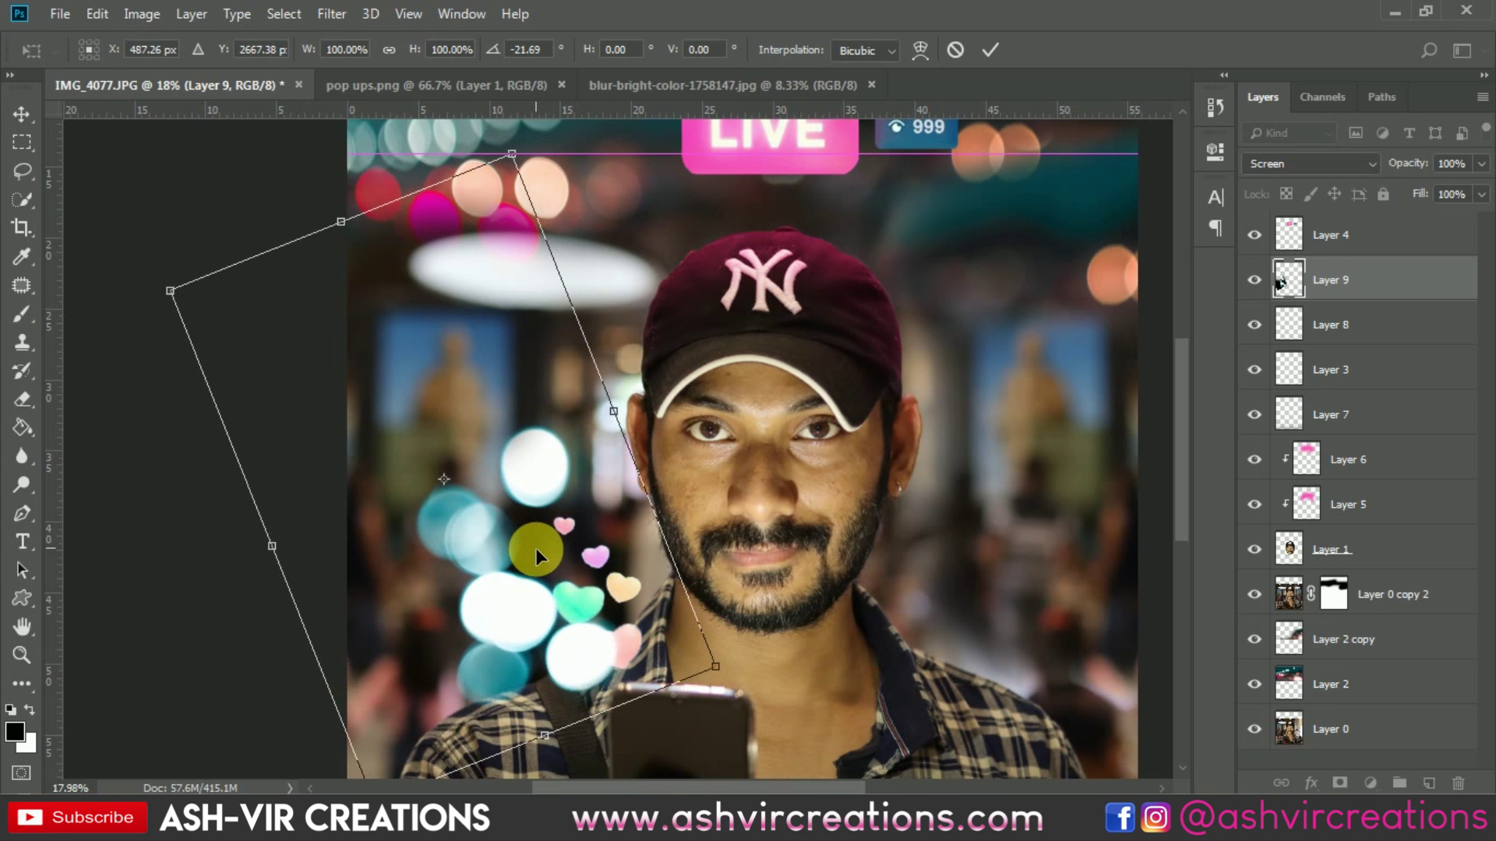
{"action": "key", "text": "Return"}
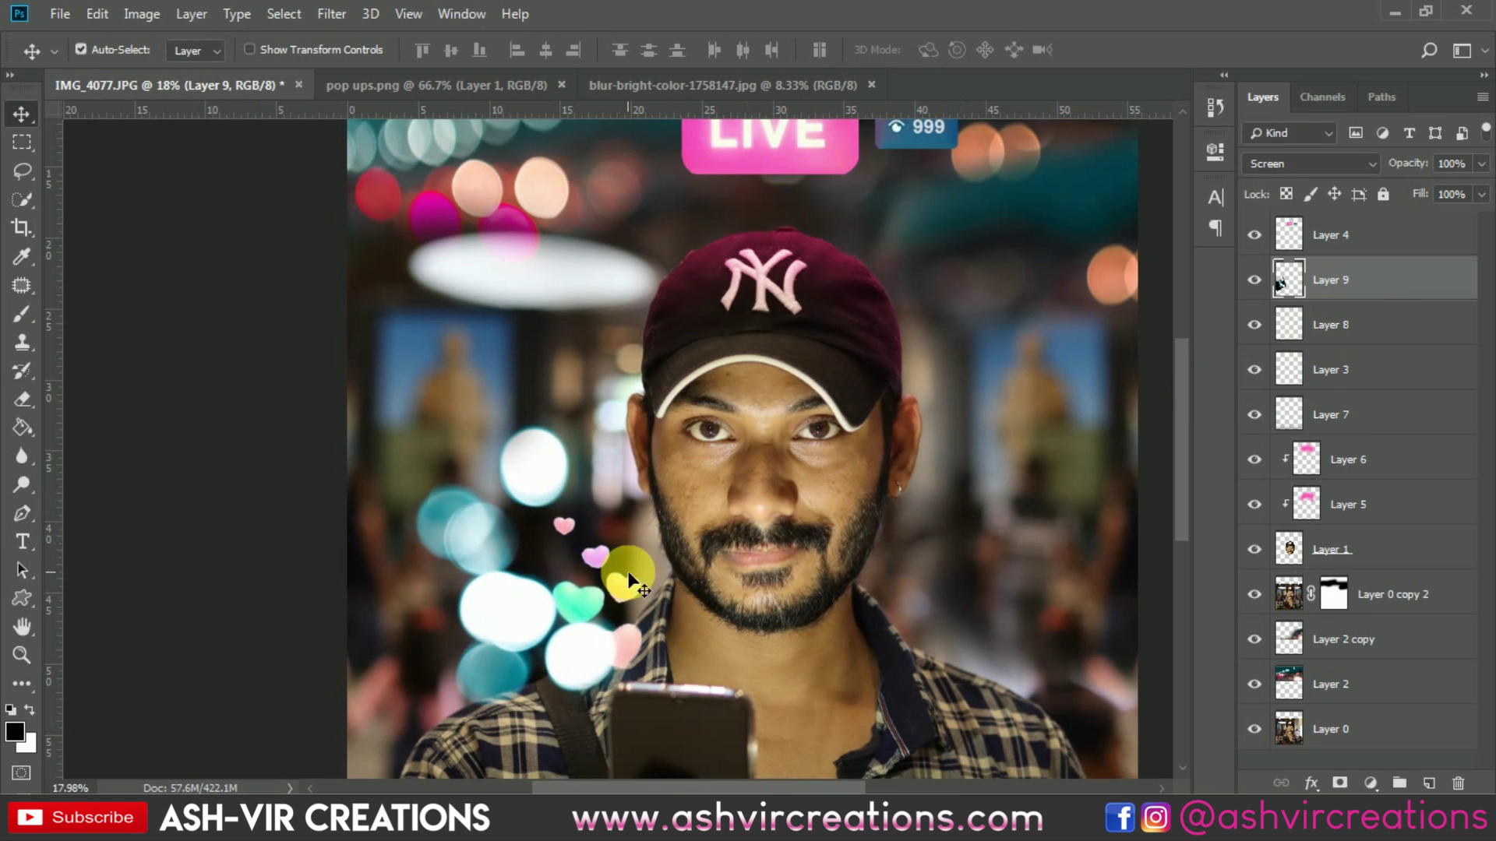
Move the heart cluster on Layer 8 up beside the bearded jaw, among the bokeh circles
{"action": "scroll", "coordinate": [592, 568], "scroll_direction": "up", "scroll_amount": 3}
{"action": "right_click", "coordinate": [597, 545]}
{"action": "left_click", "coordinate": [617, 554]}
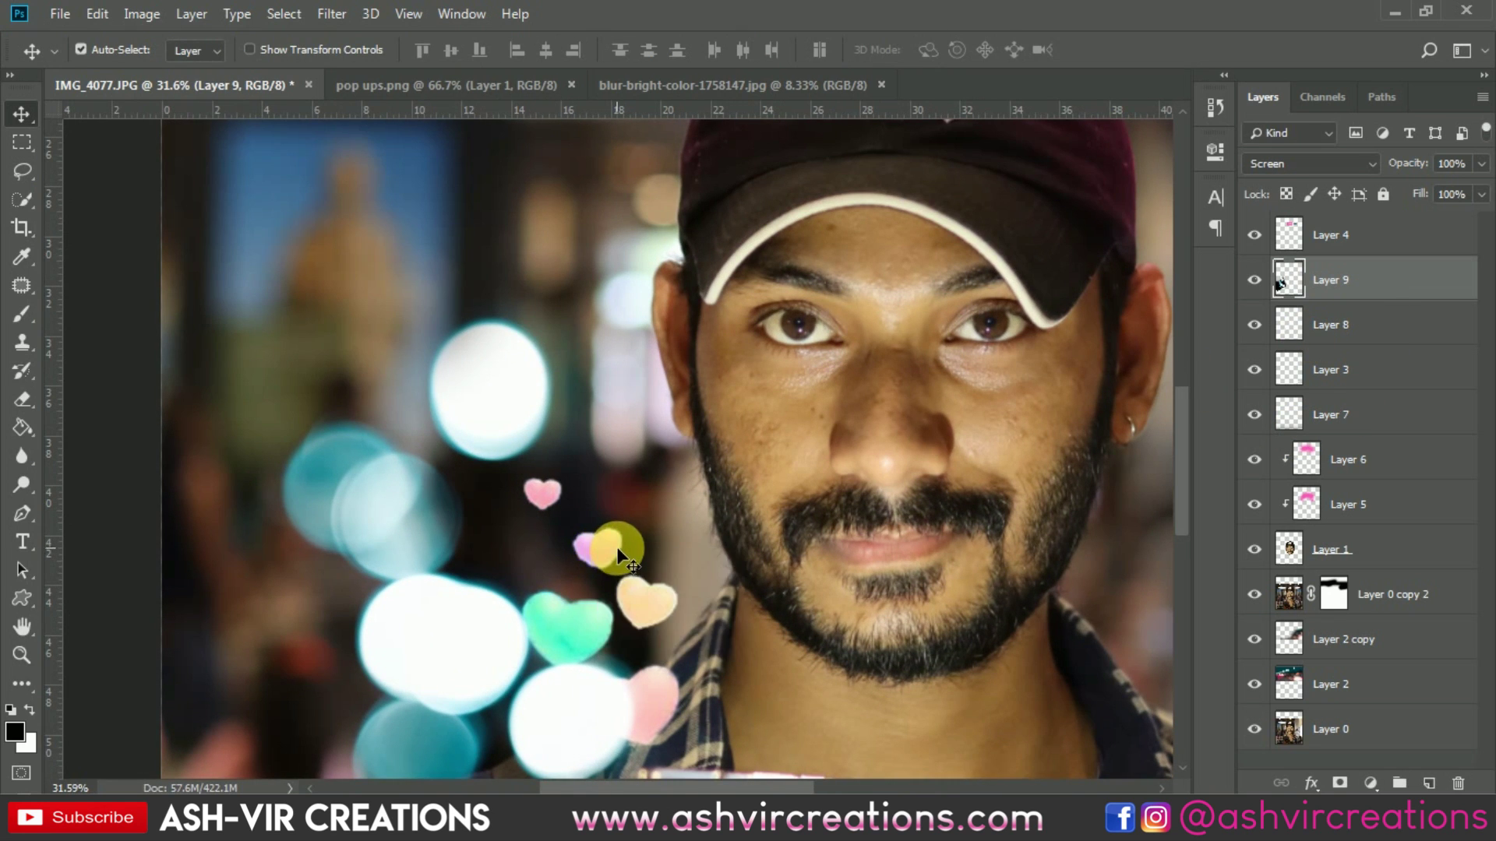
{"action": "scroll", "coordinate": [601, 548], "scroll_direction": "down", "scroll_amount": 2}
{"action": "left_click", "coordinate": [1353, 250]}
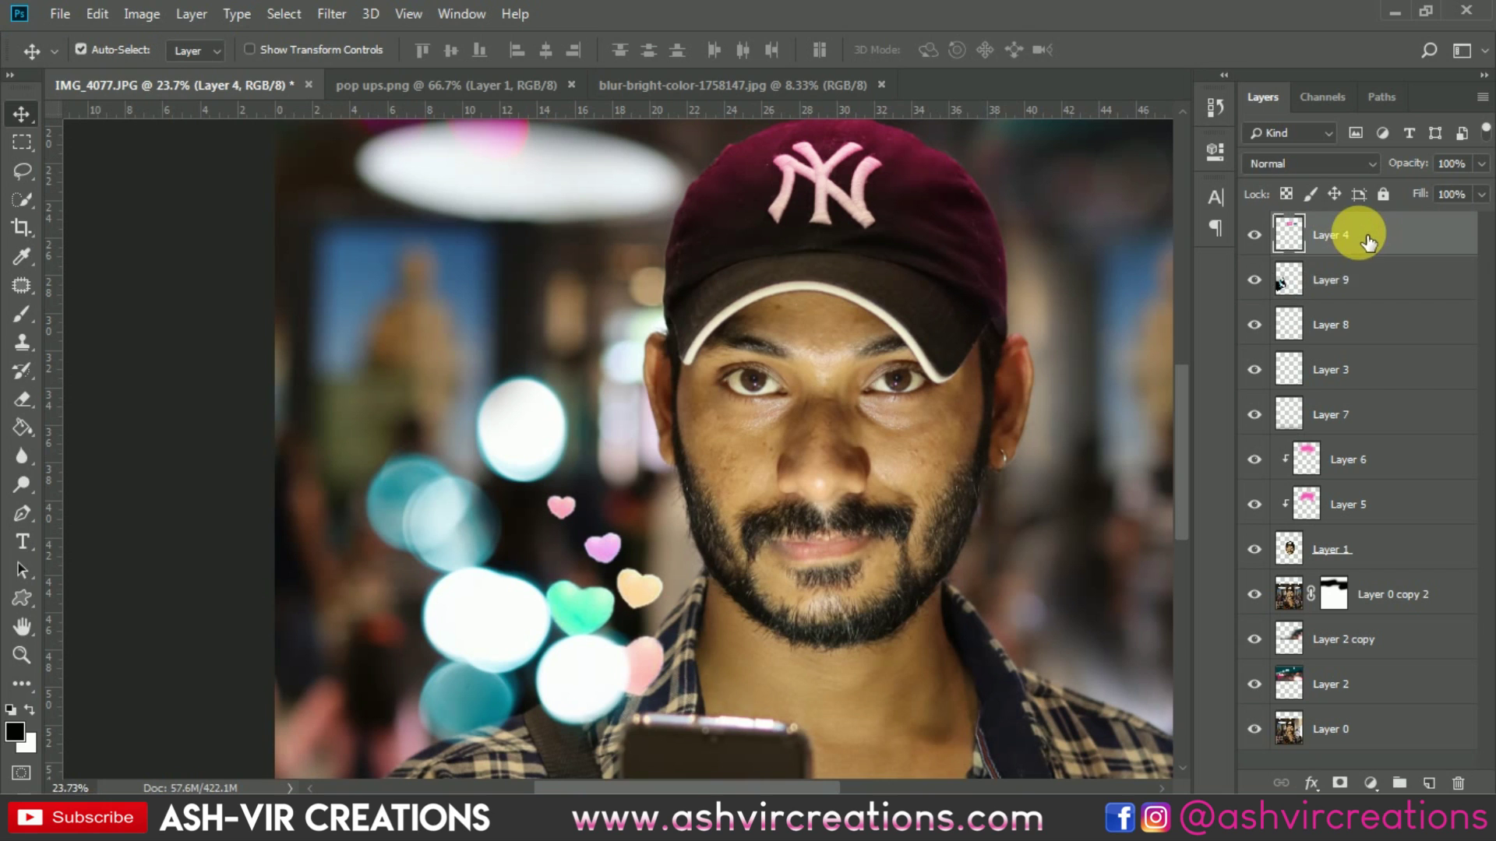
{"action": "left_click", "coordinate": [1330, 323]}
{"action": "key", "text": "ctrl+t"}
{"action": "left_click_drag", "start_coordinate": [615, 578], "coordinate": [608, 483]}
{"action": "key", "text": "Return"}
{"action": "scroll", "coordinate": [608, 483], "scroll_direction": "down", "scroll_amount": 5}
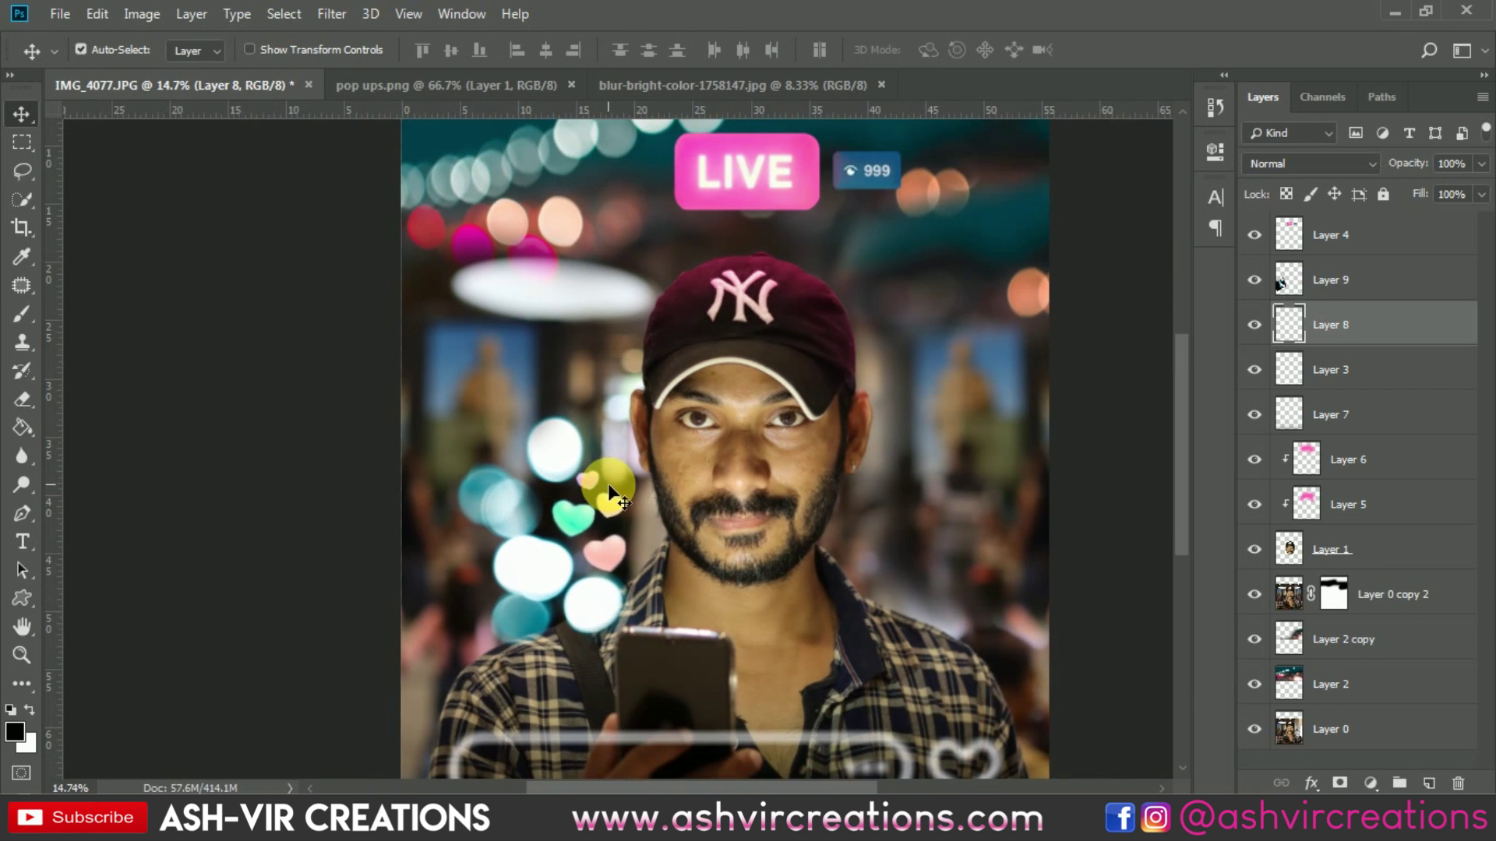
Inspect the hearts' placement against the bokeh cluster both close up and across the whole portrait
{"action": "scroll", "coordinate": [607, 483], "scroll_direction": "up", "scroll_amount": 4}
{"action": "scroll", "coordinate": [567, 527], "scroll_direction": "up", "scroll_amount": 2}
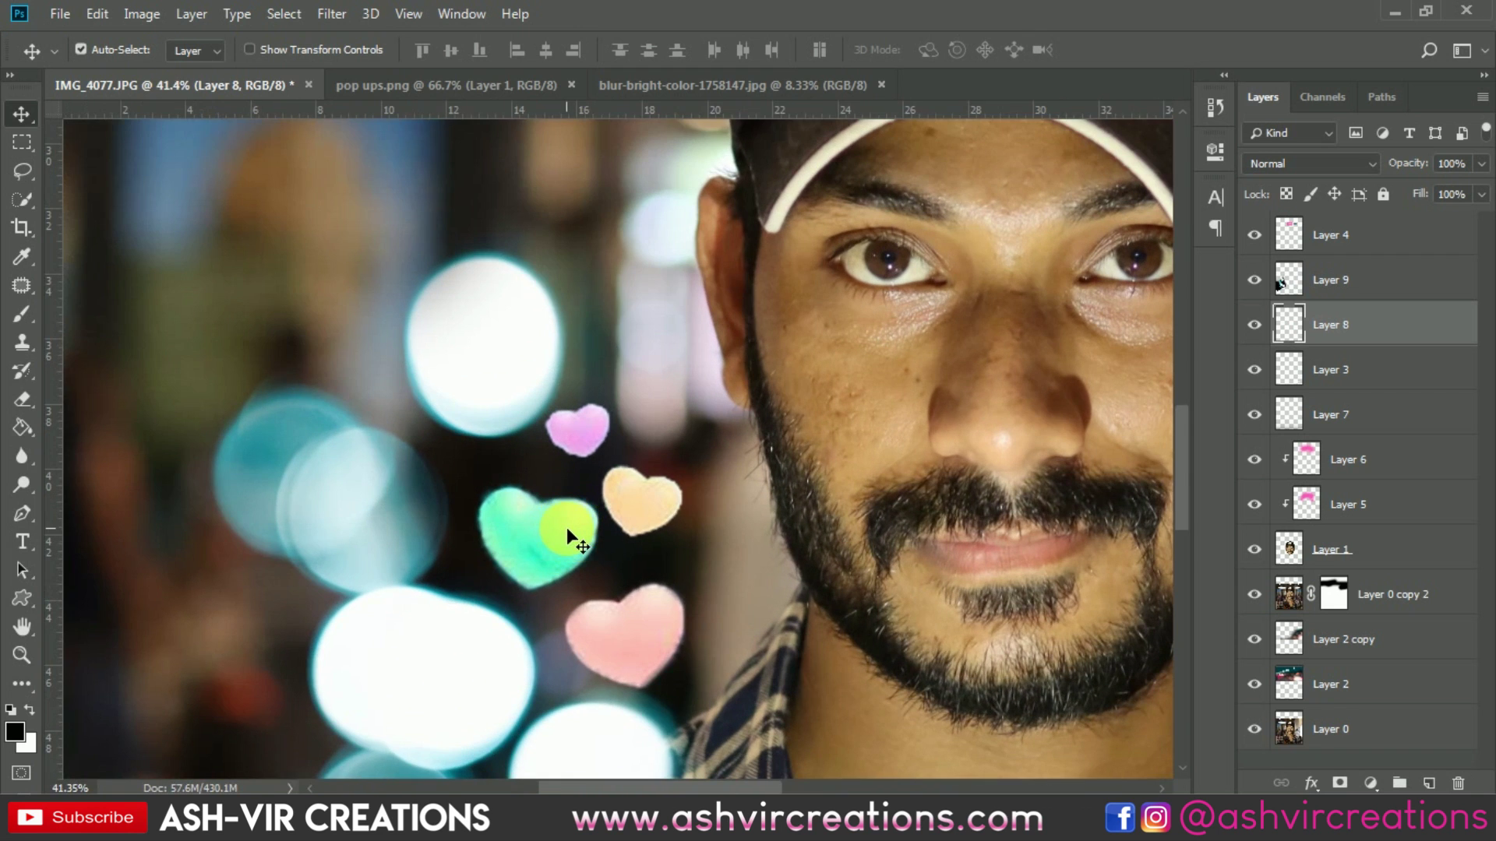
{"action": "scroll", "coordinate": [567, 527], "scroll_direction": "down", "scroll_amount": 5}
{"action": "scroll", "coordinate": [567, 529], "scroll_direction": "down", "scroll_amount": 1}
{"action": "scroll", "coordinate": [567, 528], "scroll_direction": "up", "scroll_amount": 2}
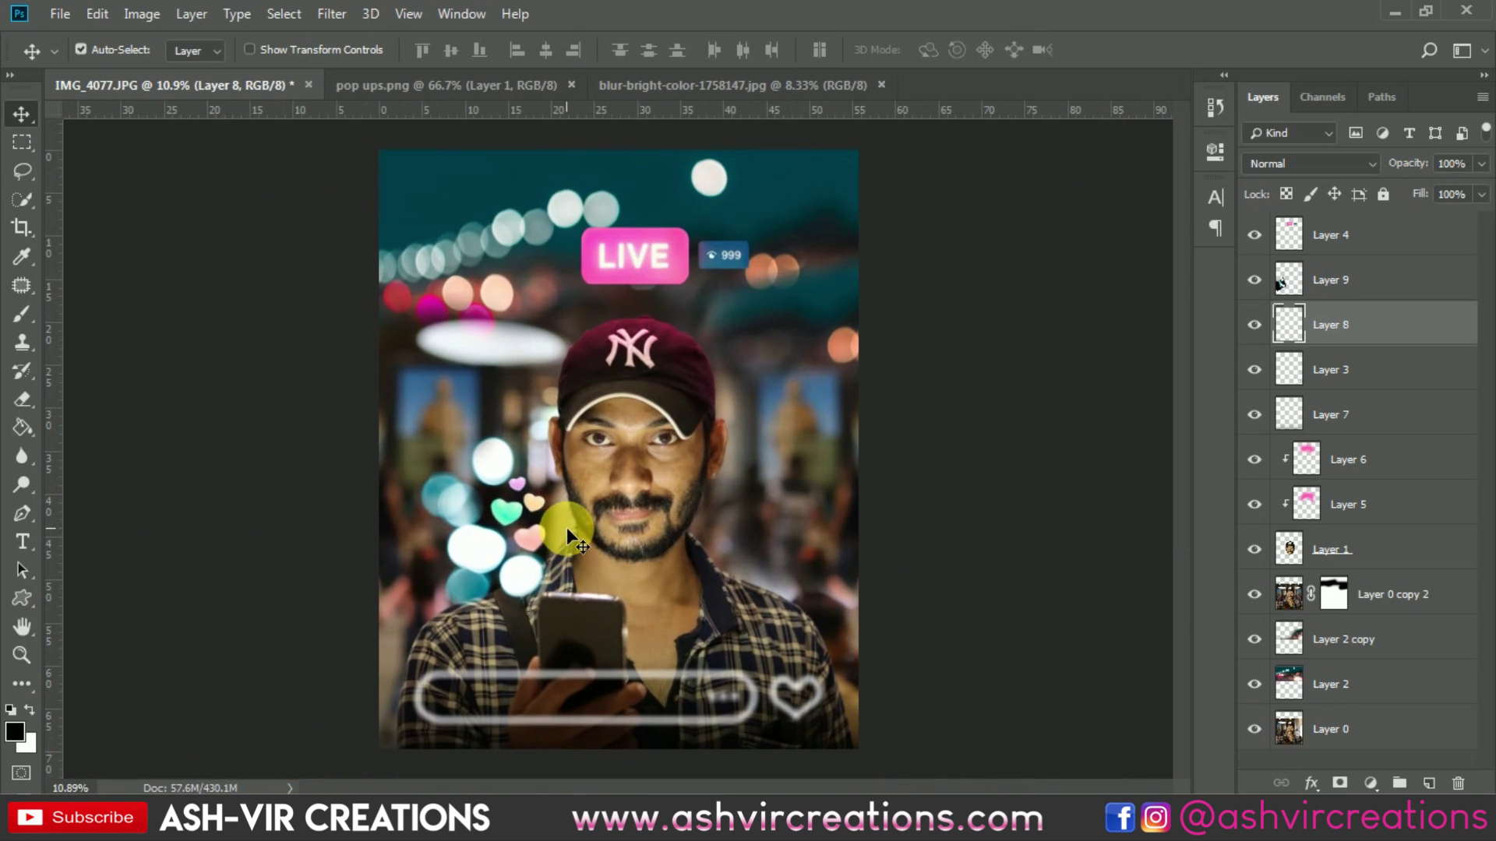
{"action": "scroll", "coordinate": [567, 528], "scroll_direction": "down", "scroll_amount": 1}
{"action": "scroll", "coordinate": [564, 526], "scroll_direction": "up", "scroll_amount": 2}
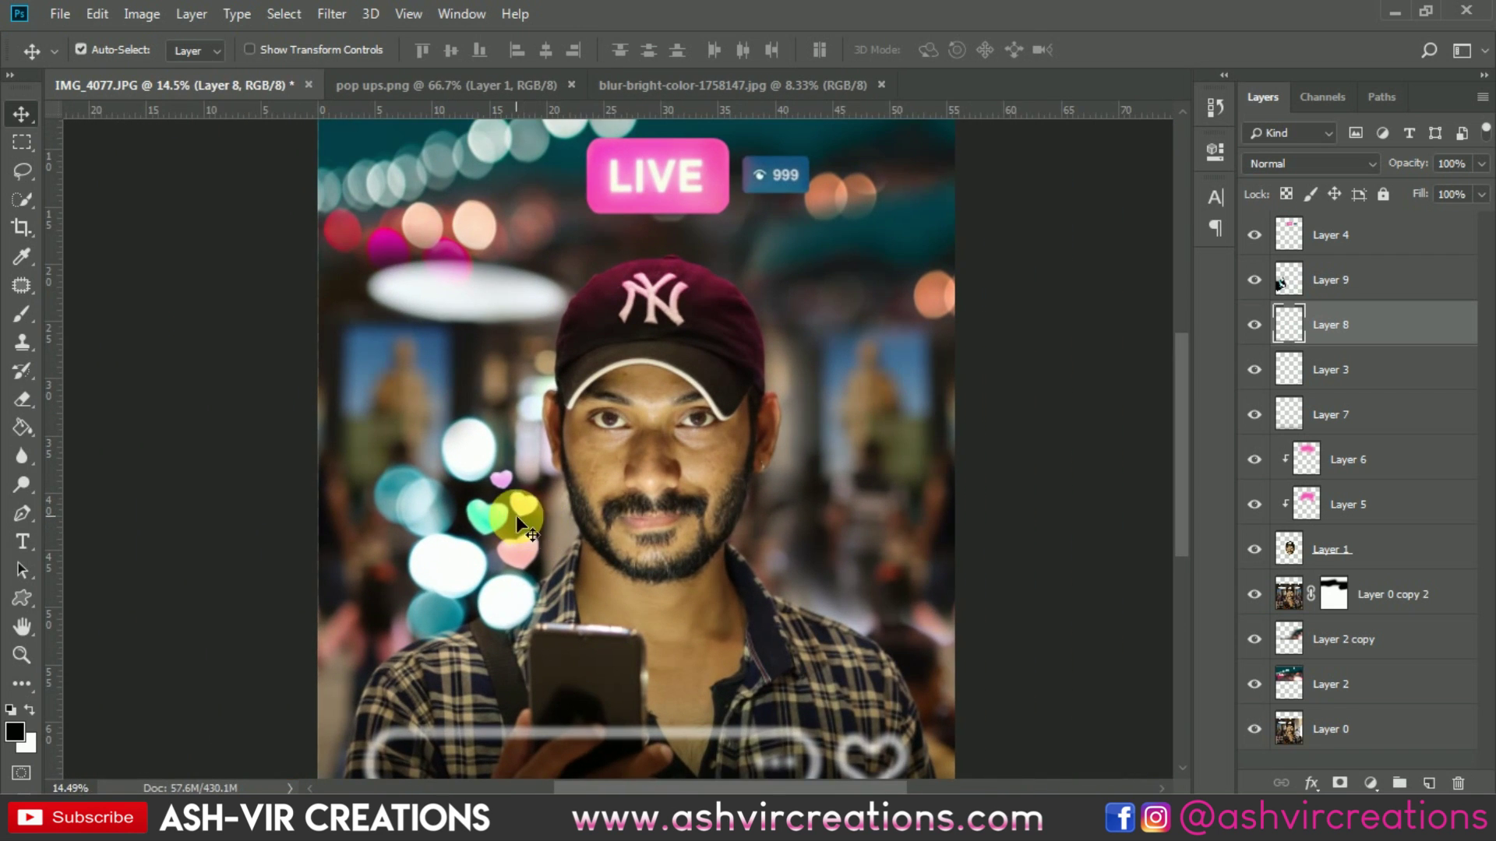
{"action": "scroll", "coordinate": [516, 515], "scroll_direction": "up", "scroll_amount": 2}
{"action": "key", "text": "shift+alt+s"}
{"action": "left_click_drag", "start_coordinate": [489, 517], "coordinate": [469, 478]}
{"action": "key", "text": "ctrl+z"}
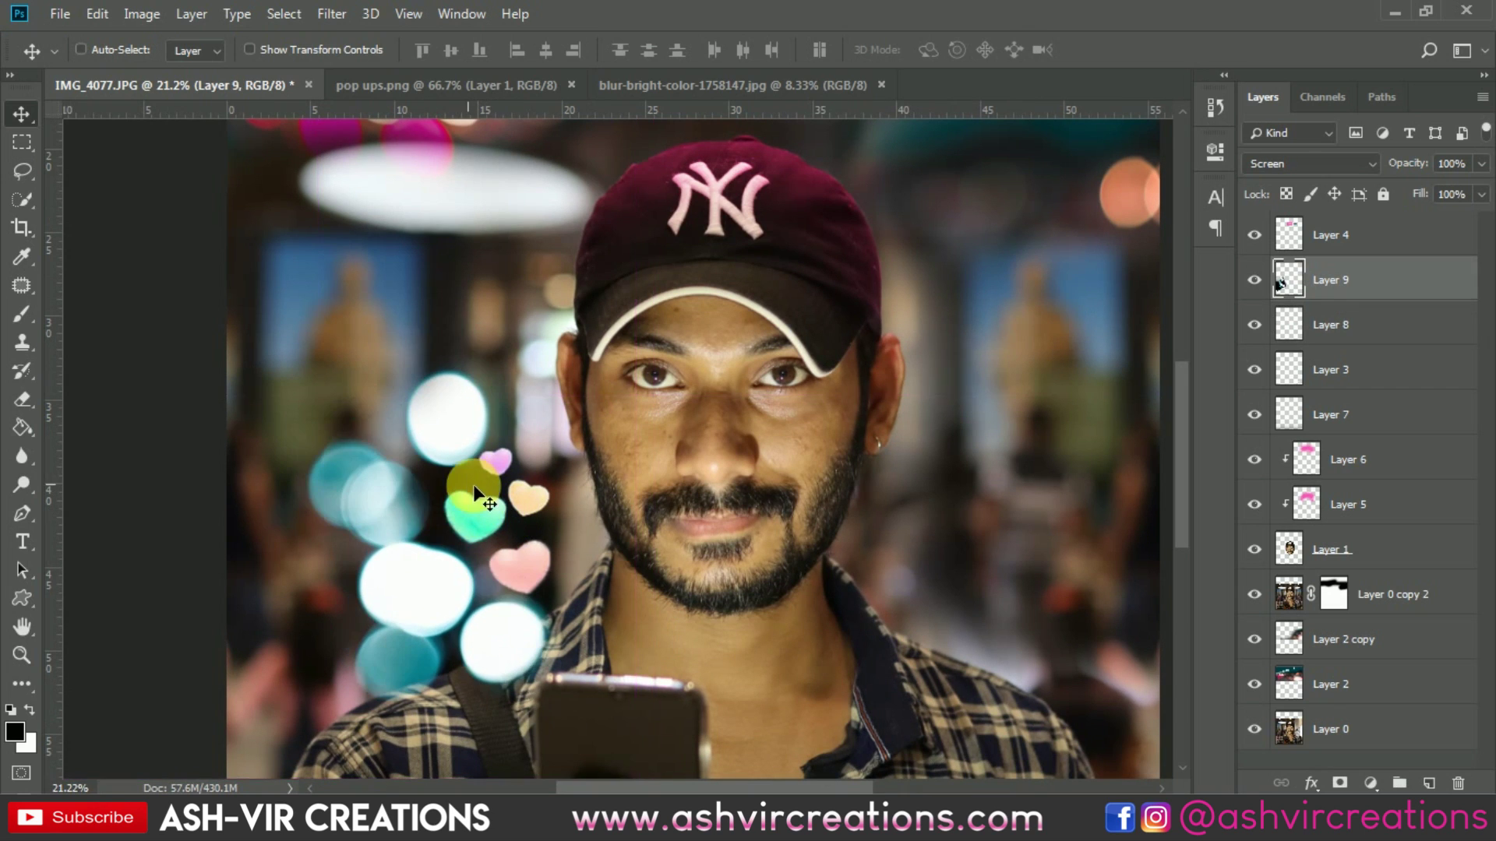
Place the hearts on Layer 8 just above the phone, rotated -6.59° and scaled to about 84.36%
{"action": "right_click", "coordinate": [478, 508]}
{"action": "left_click", "coordinate": [509, 530]}
{"action": "left_click_drag", "start_coordinate": [509, 530], "coordinate": [575, 573]}
{"action": "key", "text": "ctrl+t"}
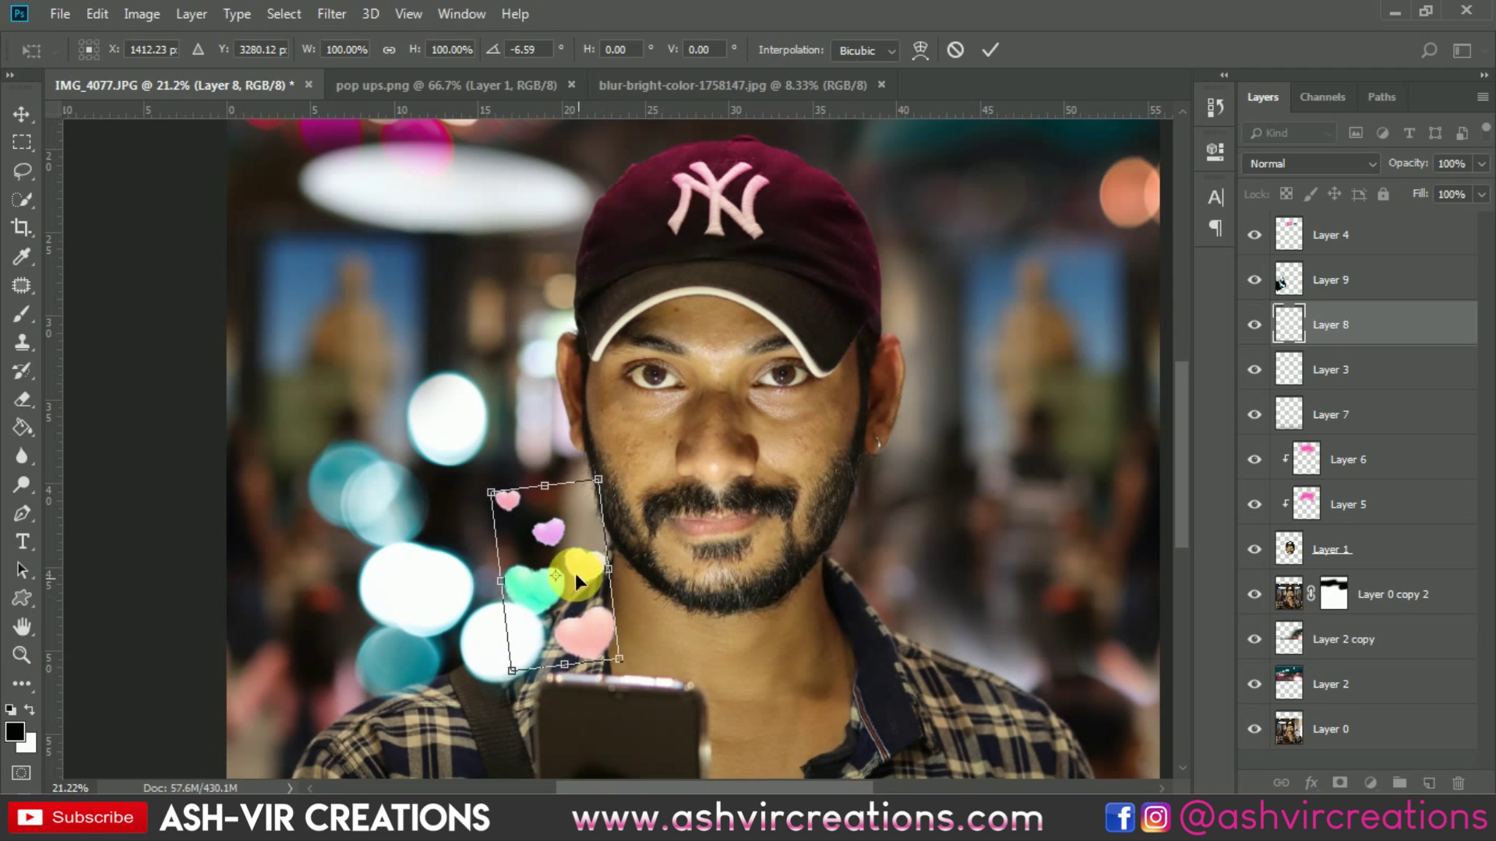
{"action": "left_click_drag", "start_coordinate": [491, 493], "coordinate": [558, 535]}
{"action": "key", "text": "Return"}
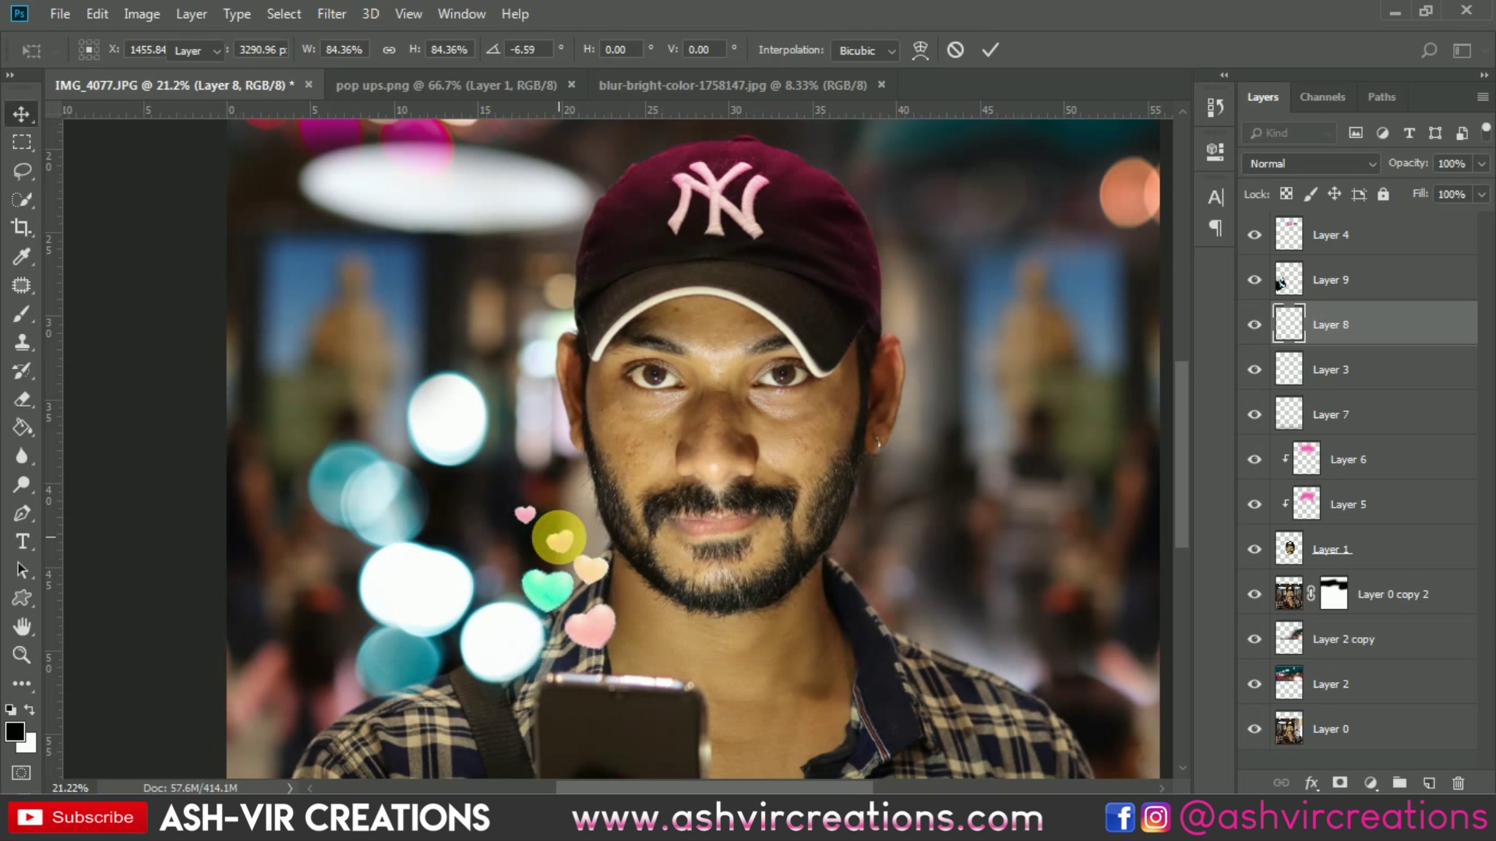
{"action": "scroll", "coordinate": [592, 608], "scroll_direction": "up", "scroll_amount": 2}
{"action": "scroll", "coordinate": [592, 608], "scroll_direction": "up", "scroll_amount": 1}
{"action": "left_click_drag", "start_coordinate": [595, 635], "coordinate": [624, 663]}
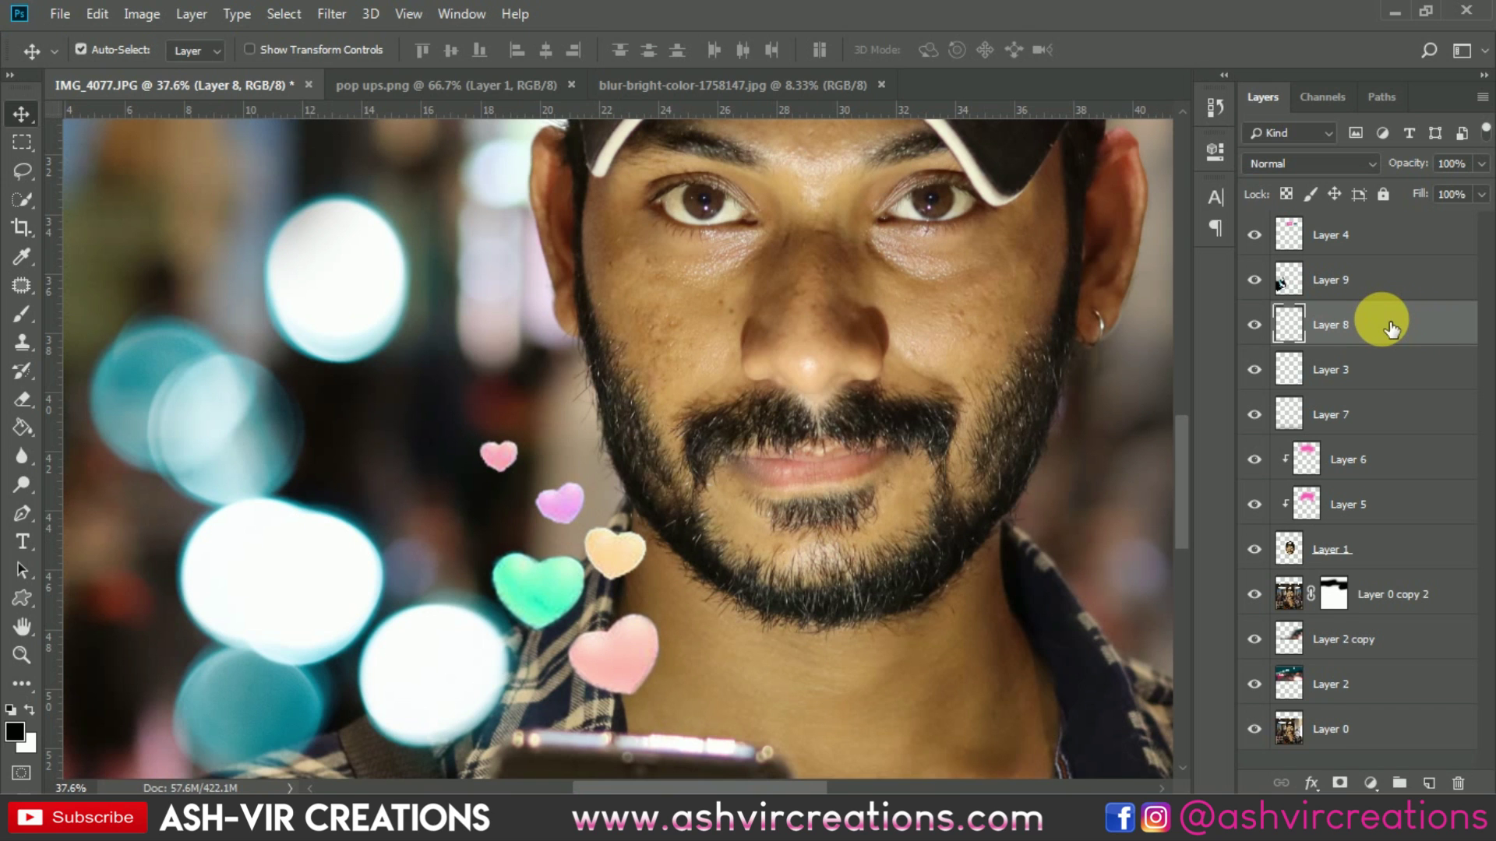
Select Layer 1 and toggle its visibility to check what the layer contributes to the portrait
{"action": "scroll", "coordinate": [1040, 343], "scroll_direction": "down", "scroll_amount": 5}
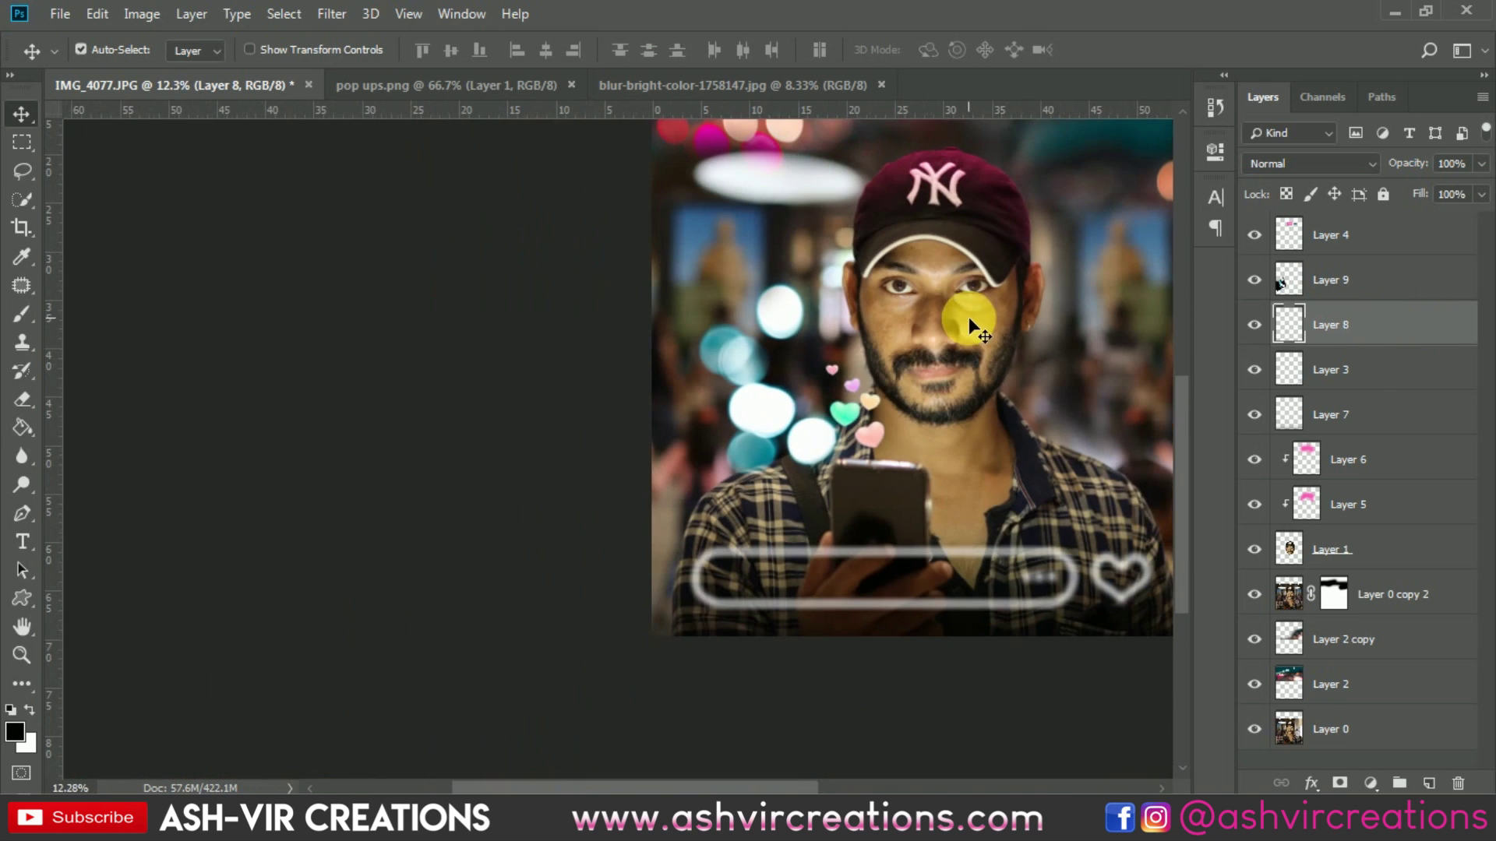
{"action": "left_click", "coordinate": [1289, 552]}
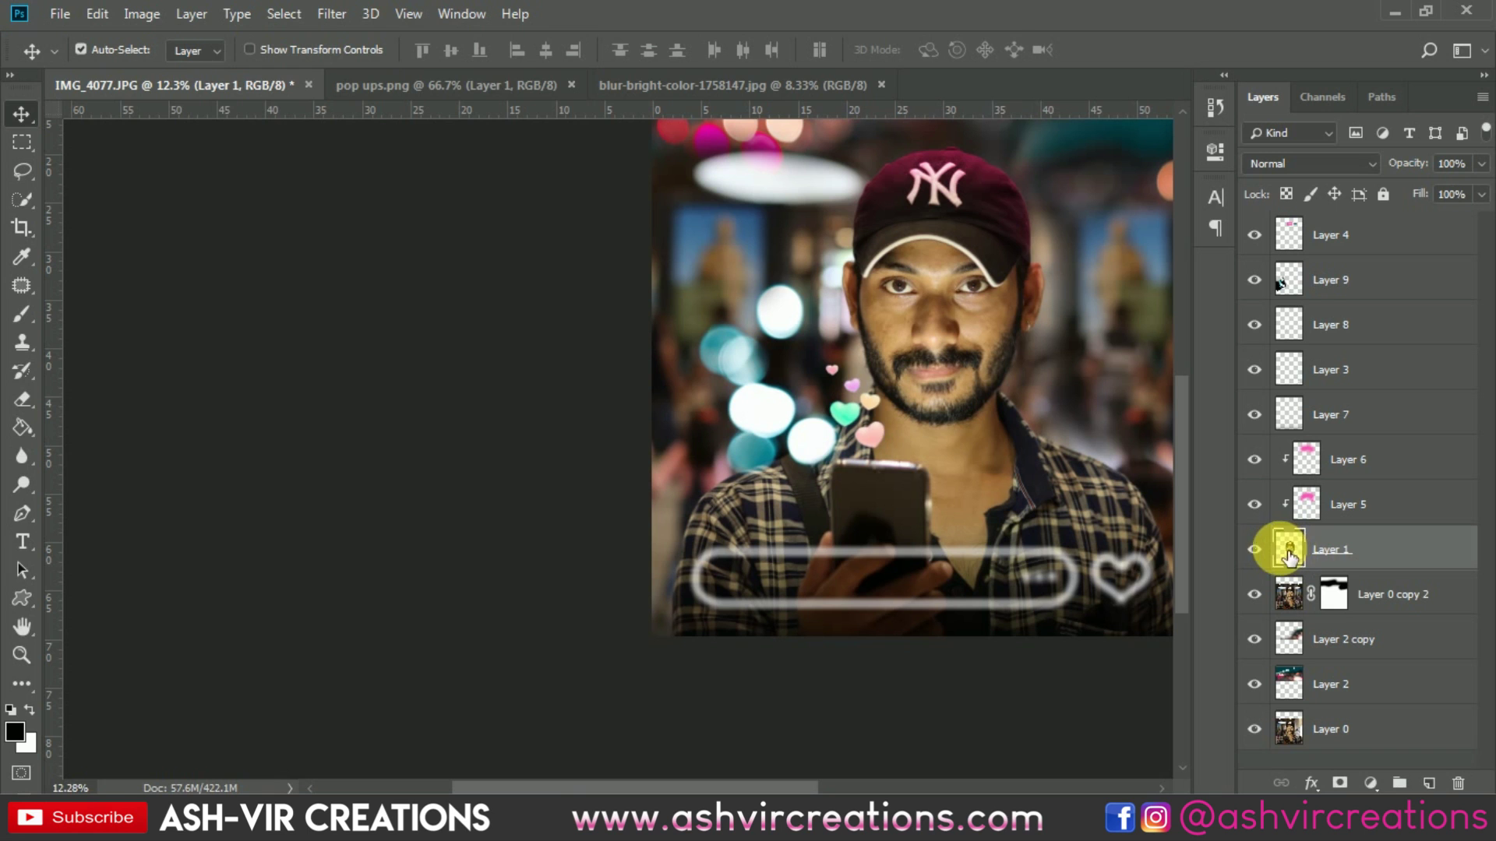
{"action": "left_click", "coordinate": [1254, 549]}
{"action": "left_click", "coordinate": [1255, 549]}
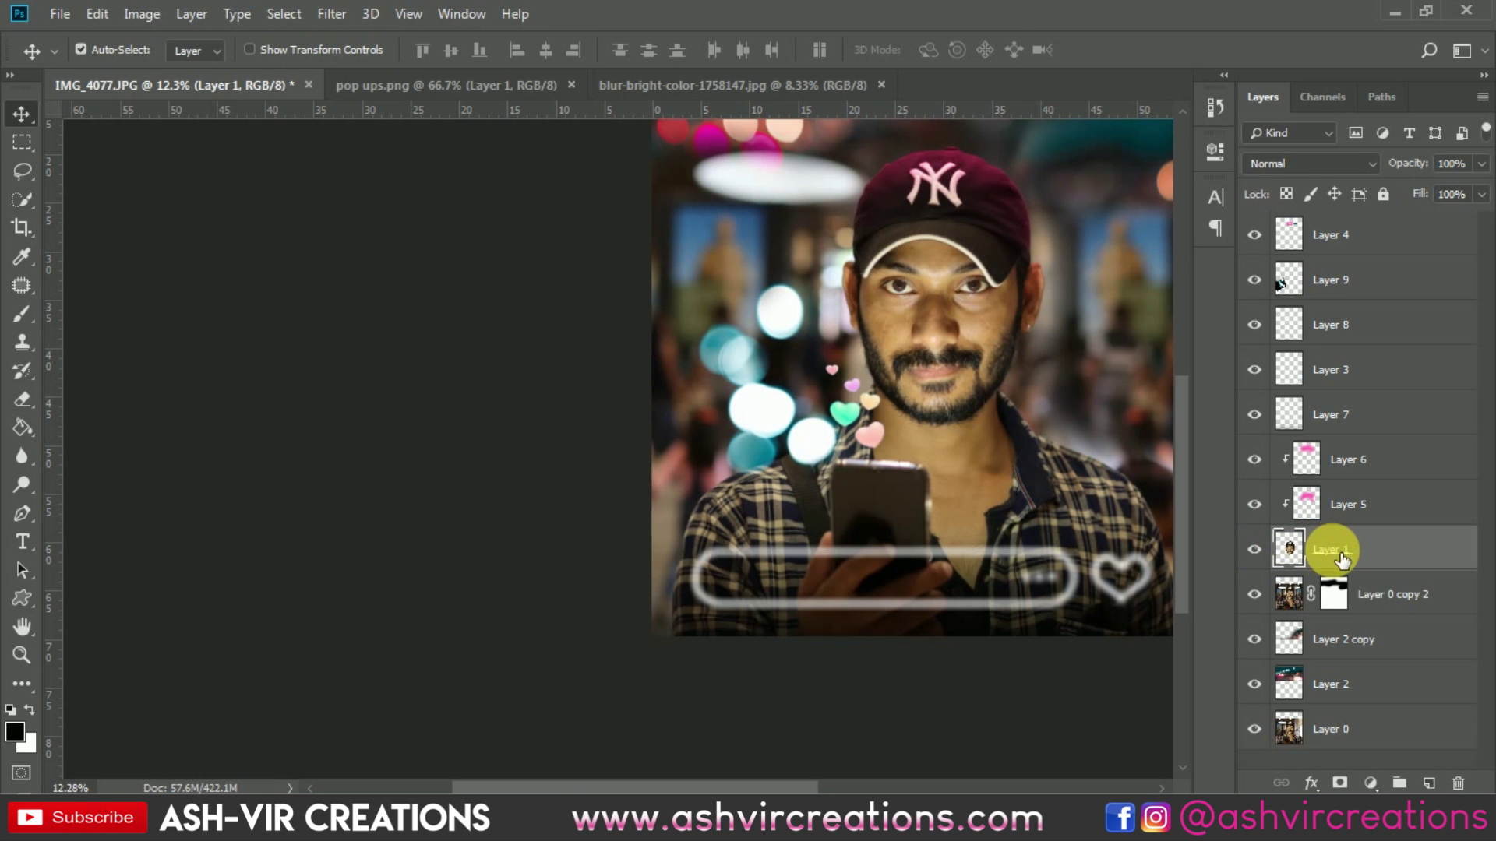
Smooth the facial skin on Layer 1 with the SkinFiner filter, keeping its default settings
{"action": "scroll", "coordinate": [955, 388], "scroll_direction": "up", "scroll_amount": 5}
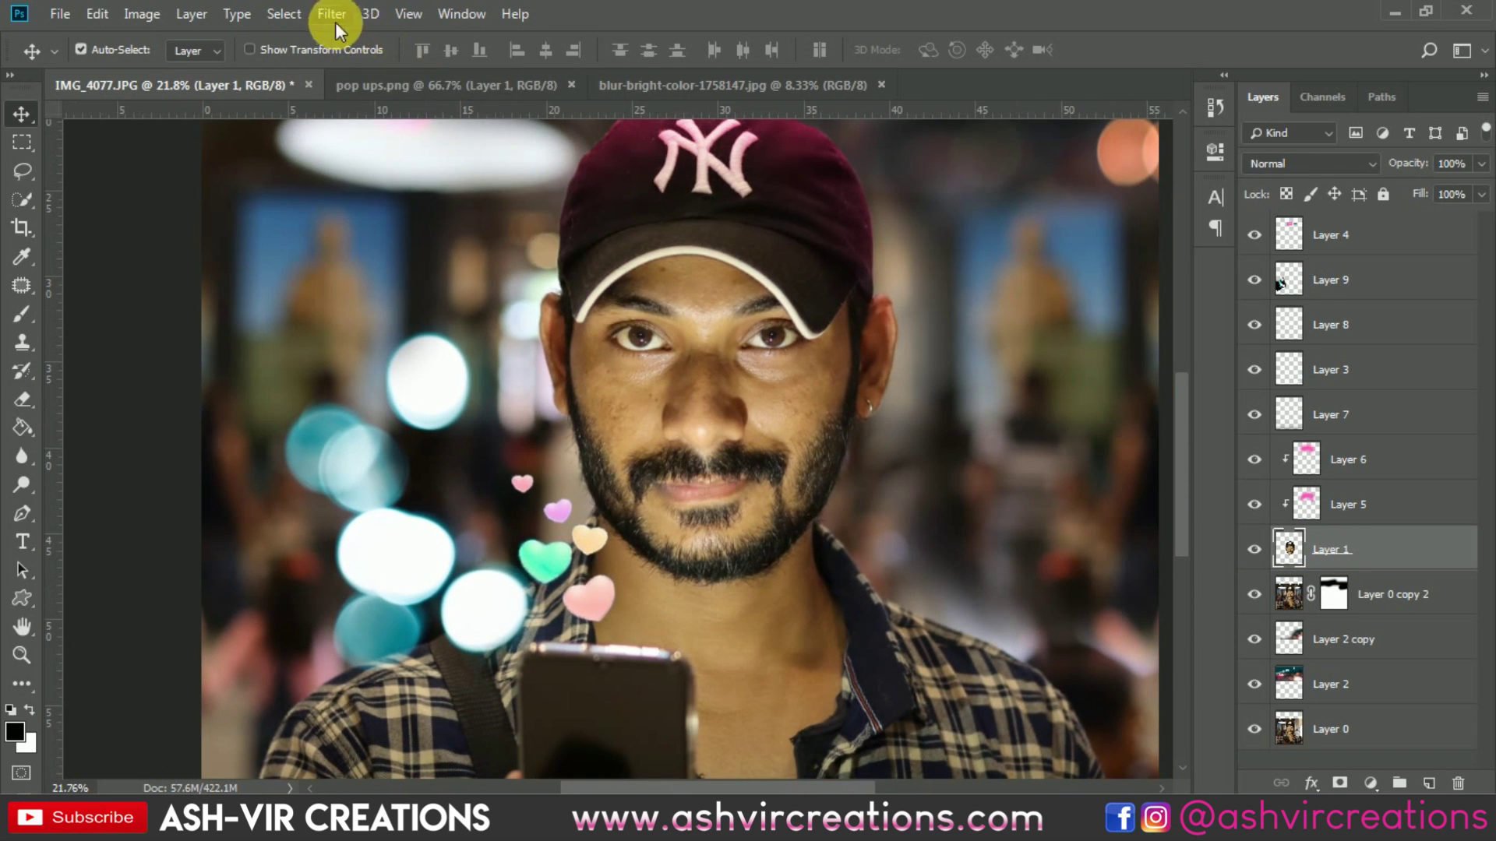
{"action": "left_click", "coordinate": [335, 22]}
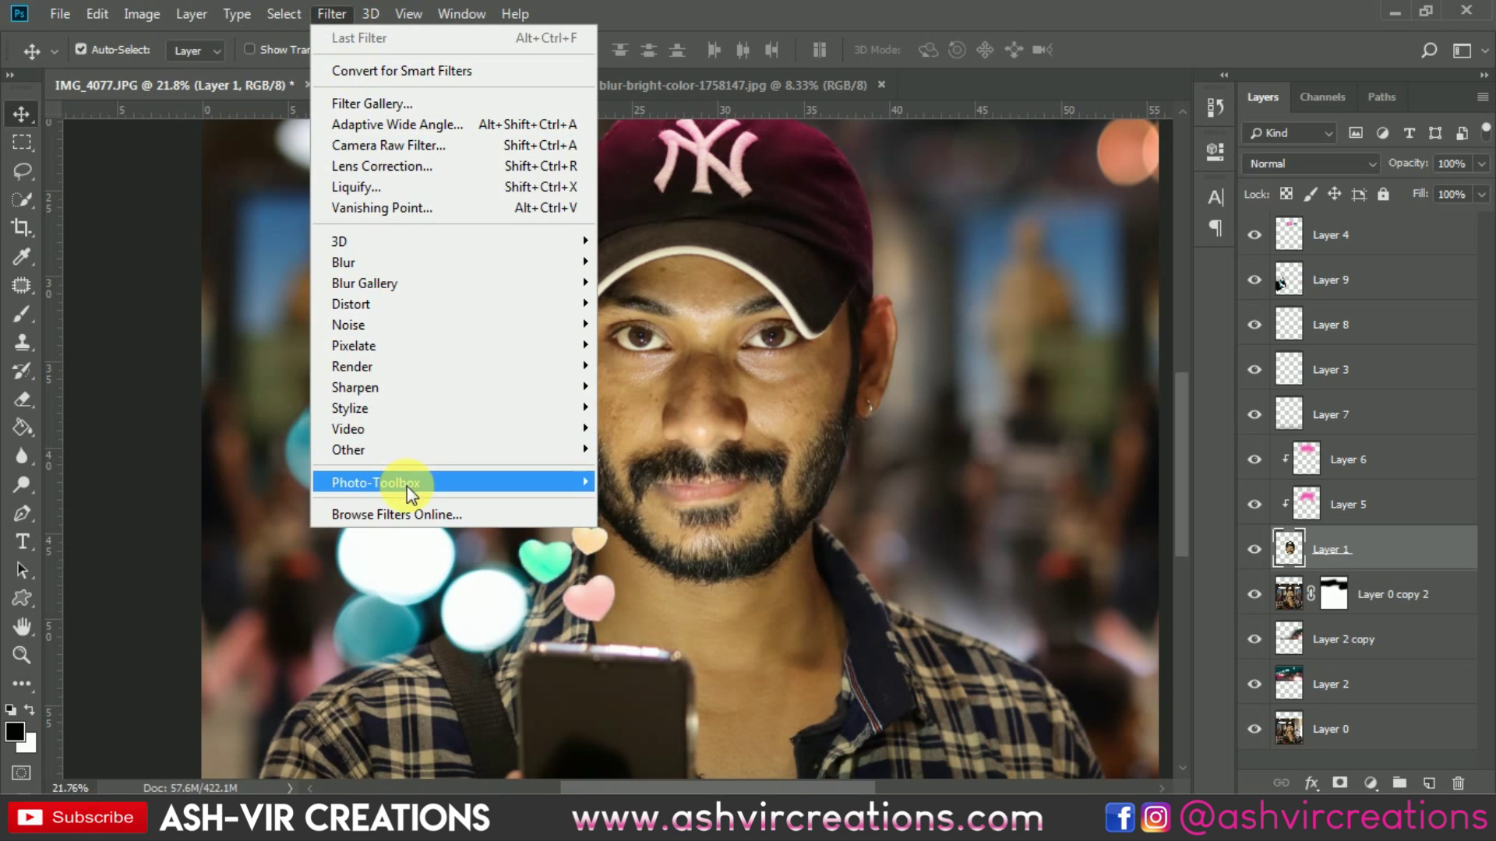
{"action": "mouse_move", "coordinate": [407, 485]}
{"action": "left_click", "coordinate": [679, 483]}
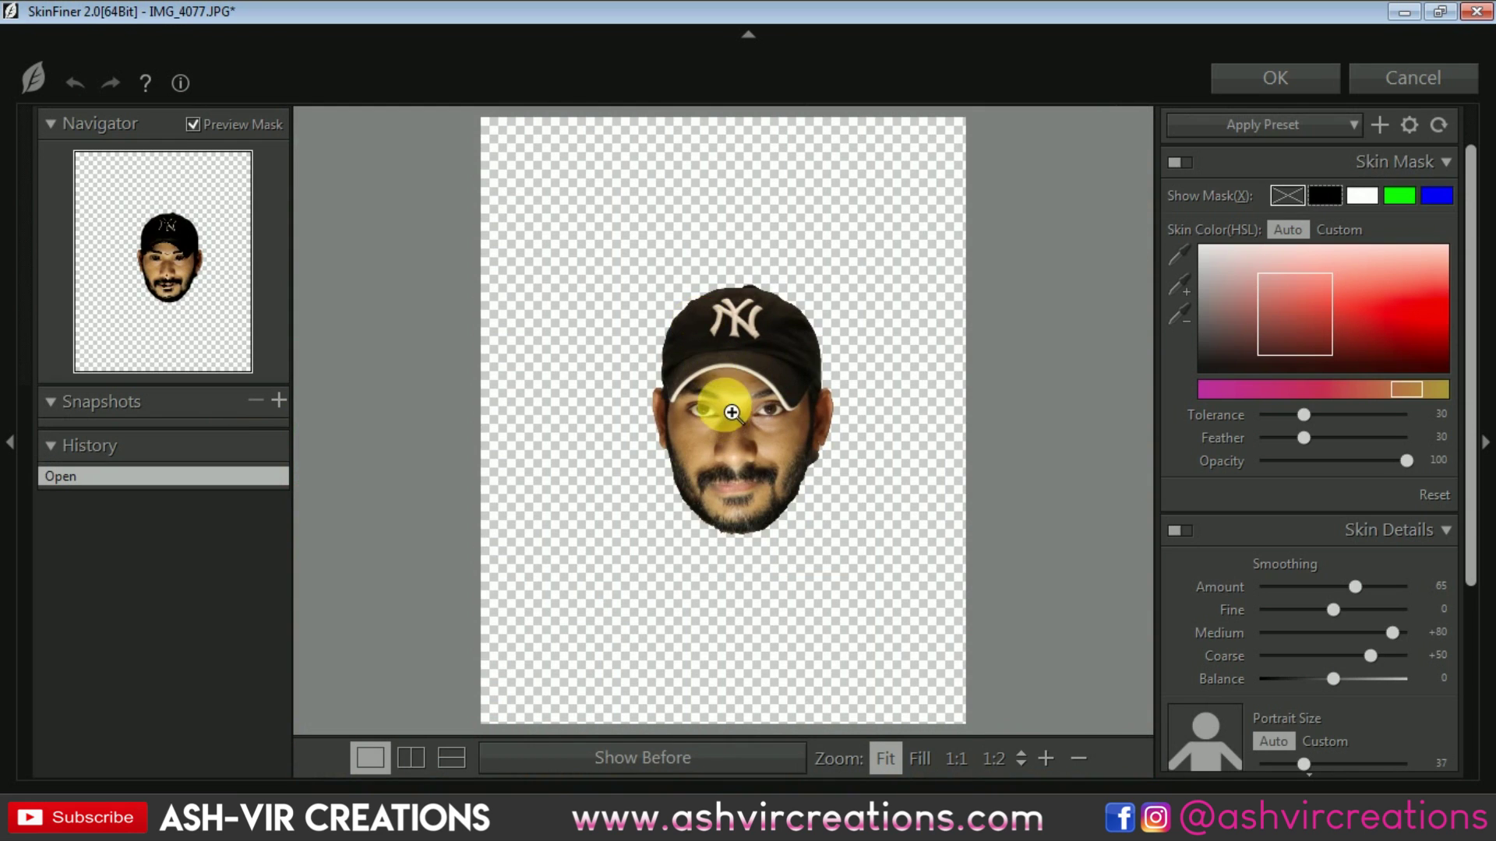
{"action": "left_click", "coordinate": [731, 413]}
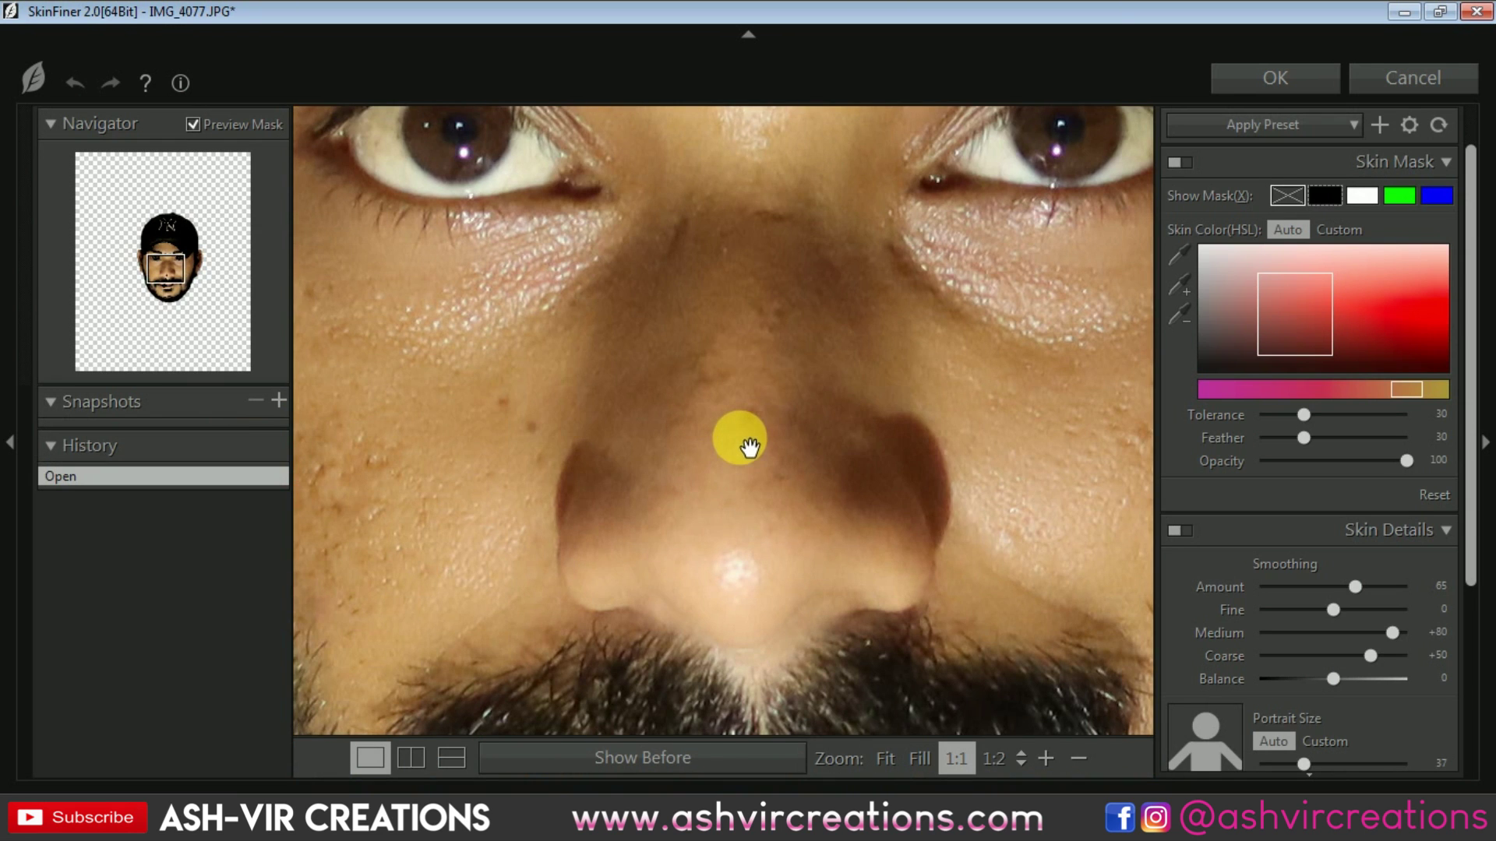
{"action": "left_click_drag", "start_coordinate": [750, 447], "coordinate": [830, 452]}
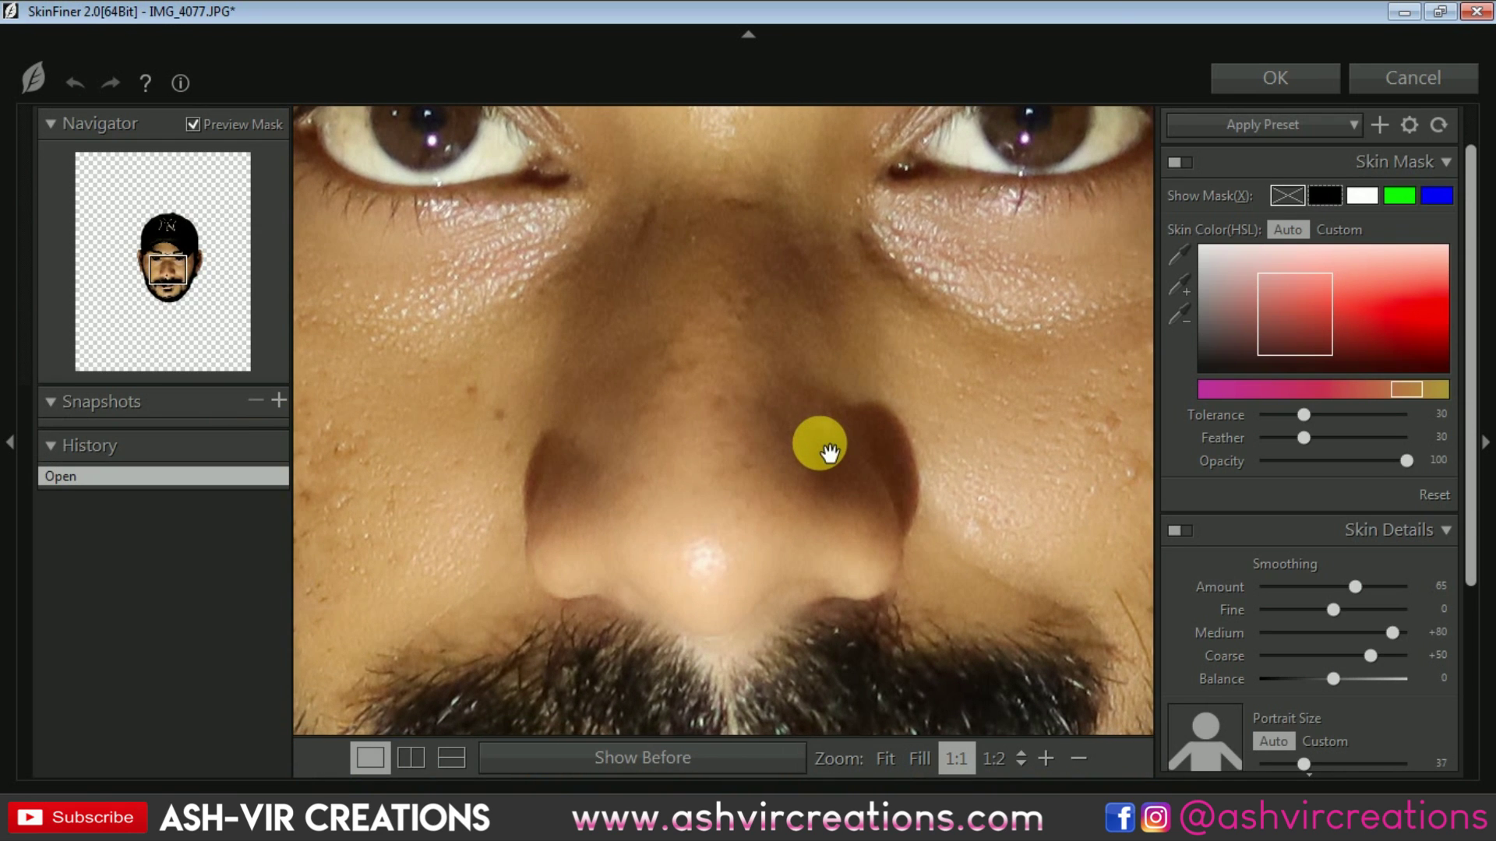
{"action": "left_click", "coordinate": [830, 452]}
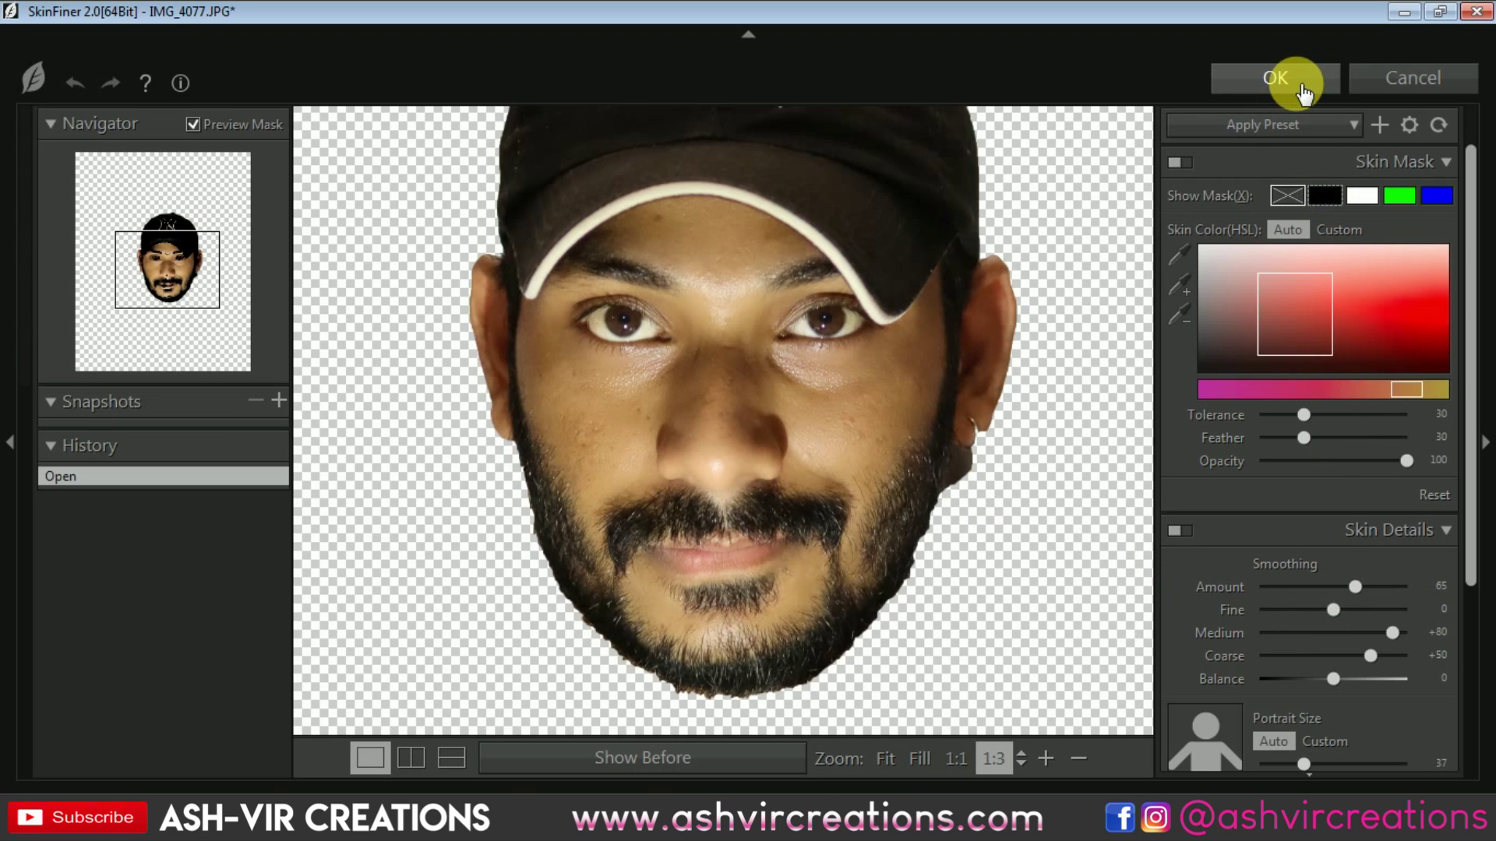
{"action": "left_click", "coordinate": [806, 437]}
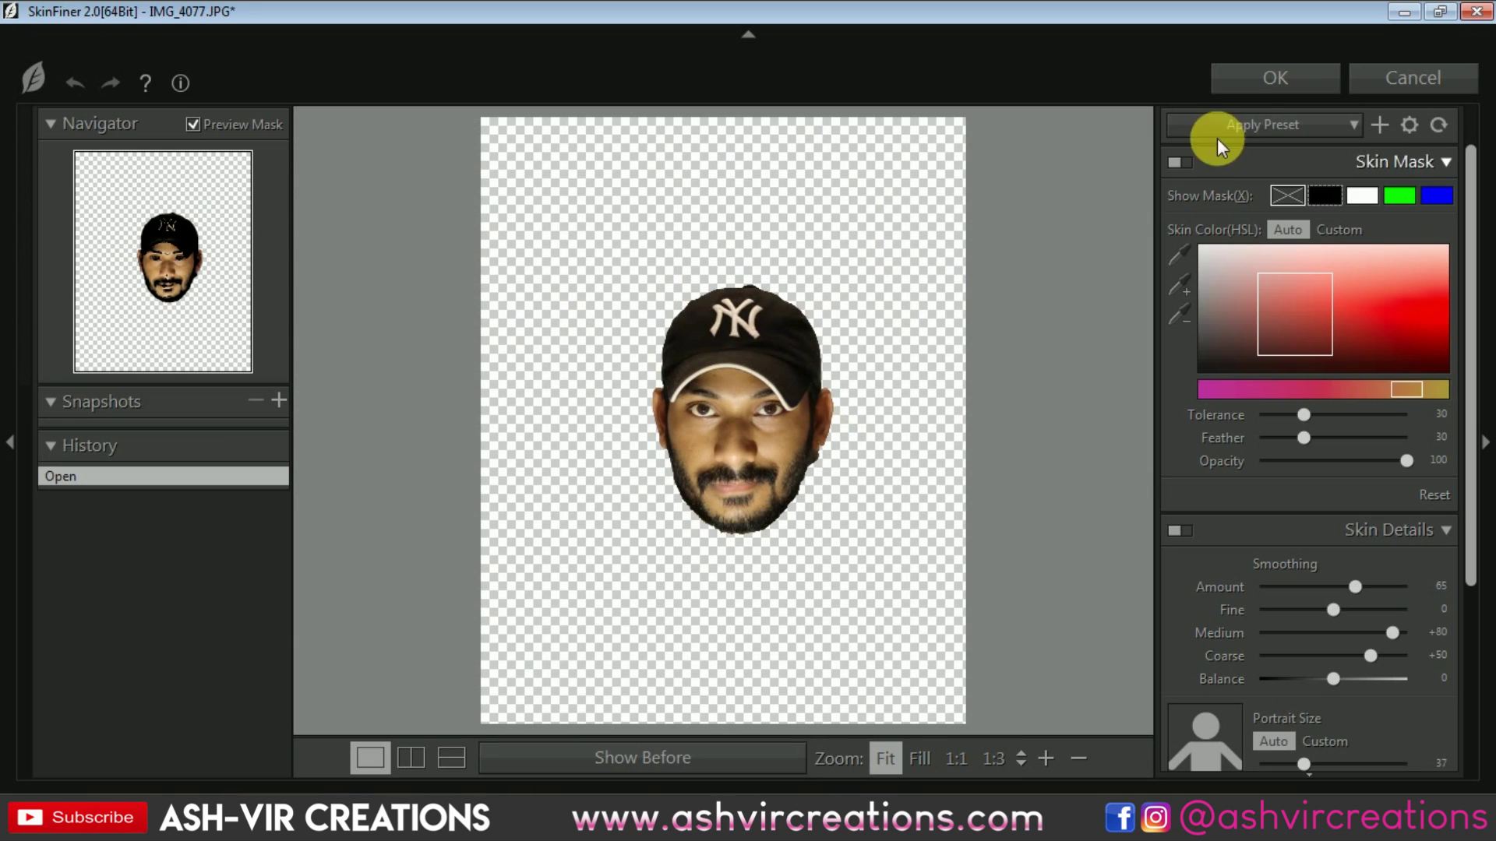
{"action": "left_click", "coordinate": [1260, 77]}
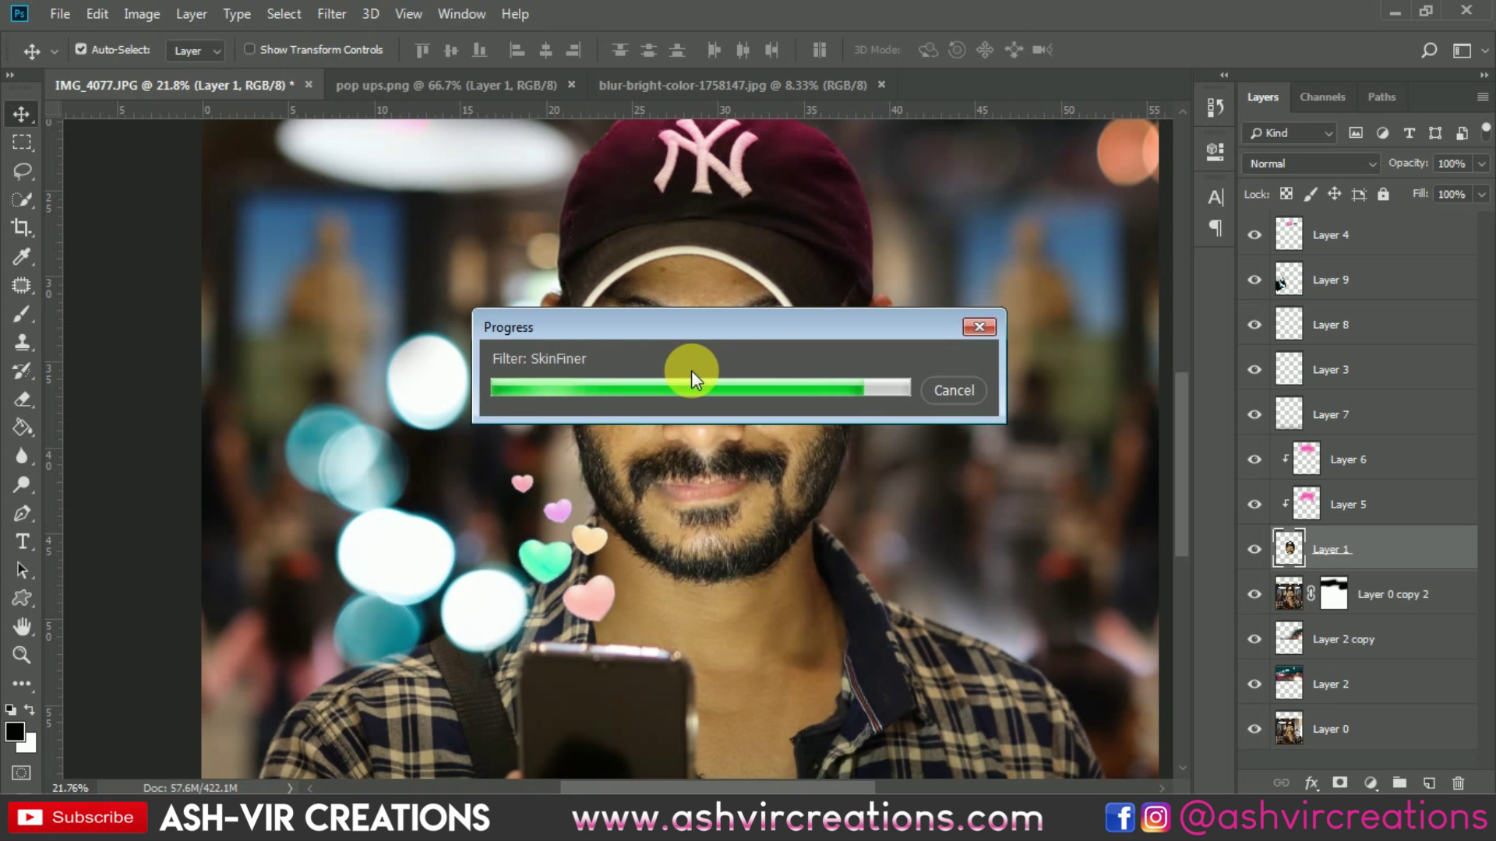
Patch the uneven skin on the forehead just below the cap brim on Layer 1 using the Patch Tool
{"action": "scroll", "coordinate": [690, 370], "scroll_direction": "down", "scroll_amount": 3}
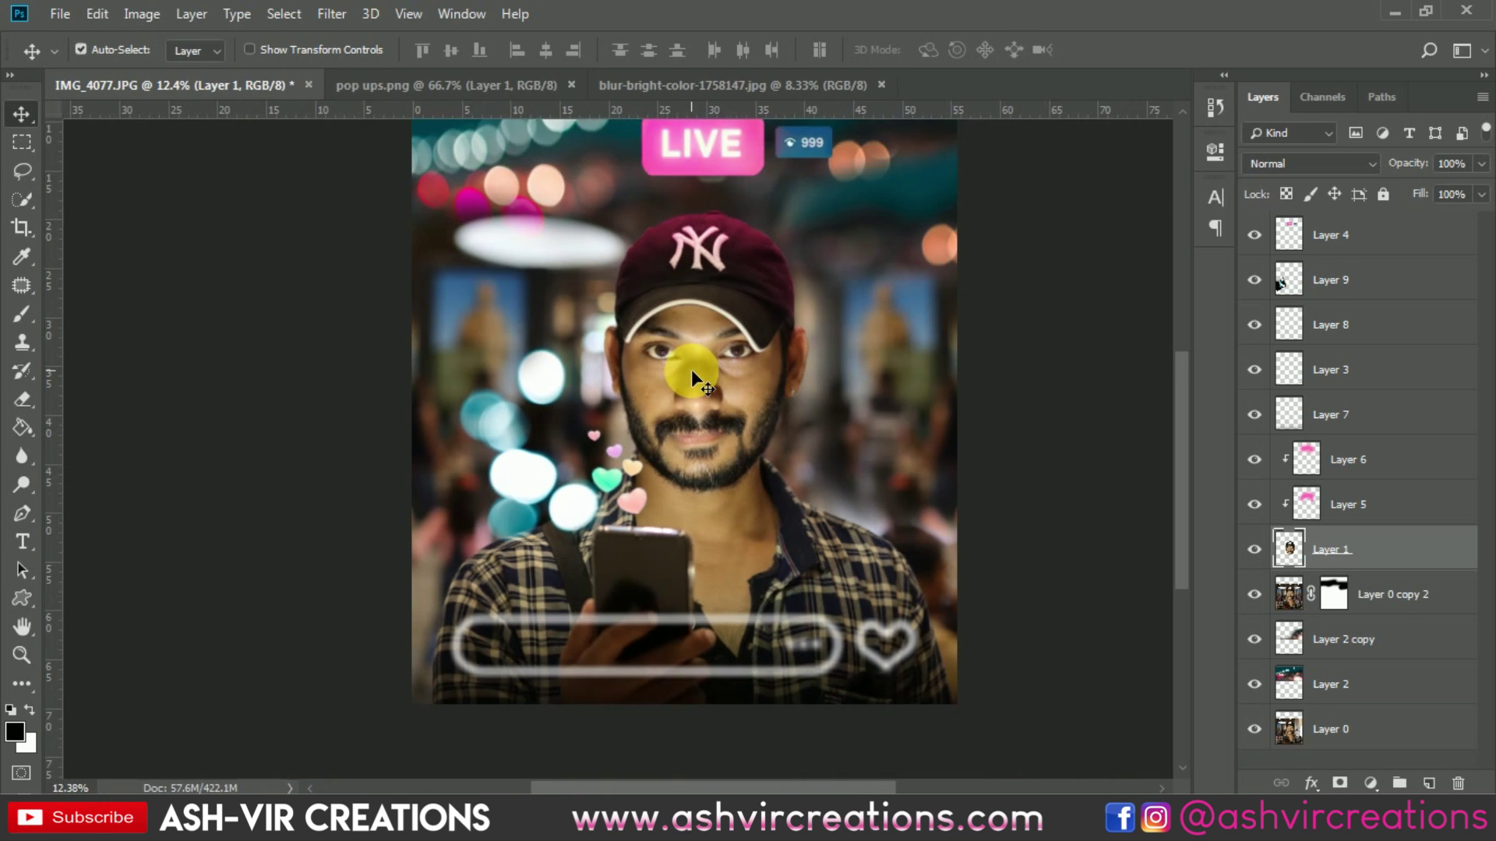
{"action": "scroll", "coordinate": [656, 308], "scroll_direction": "up", "scroll_amount": 6}
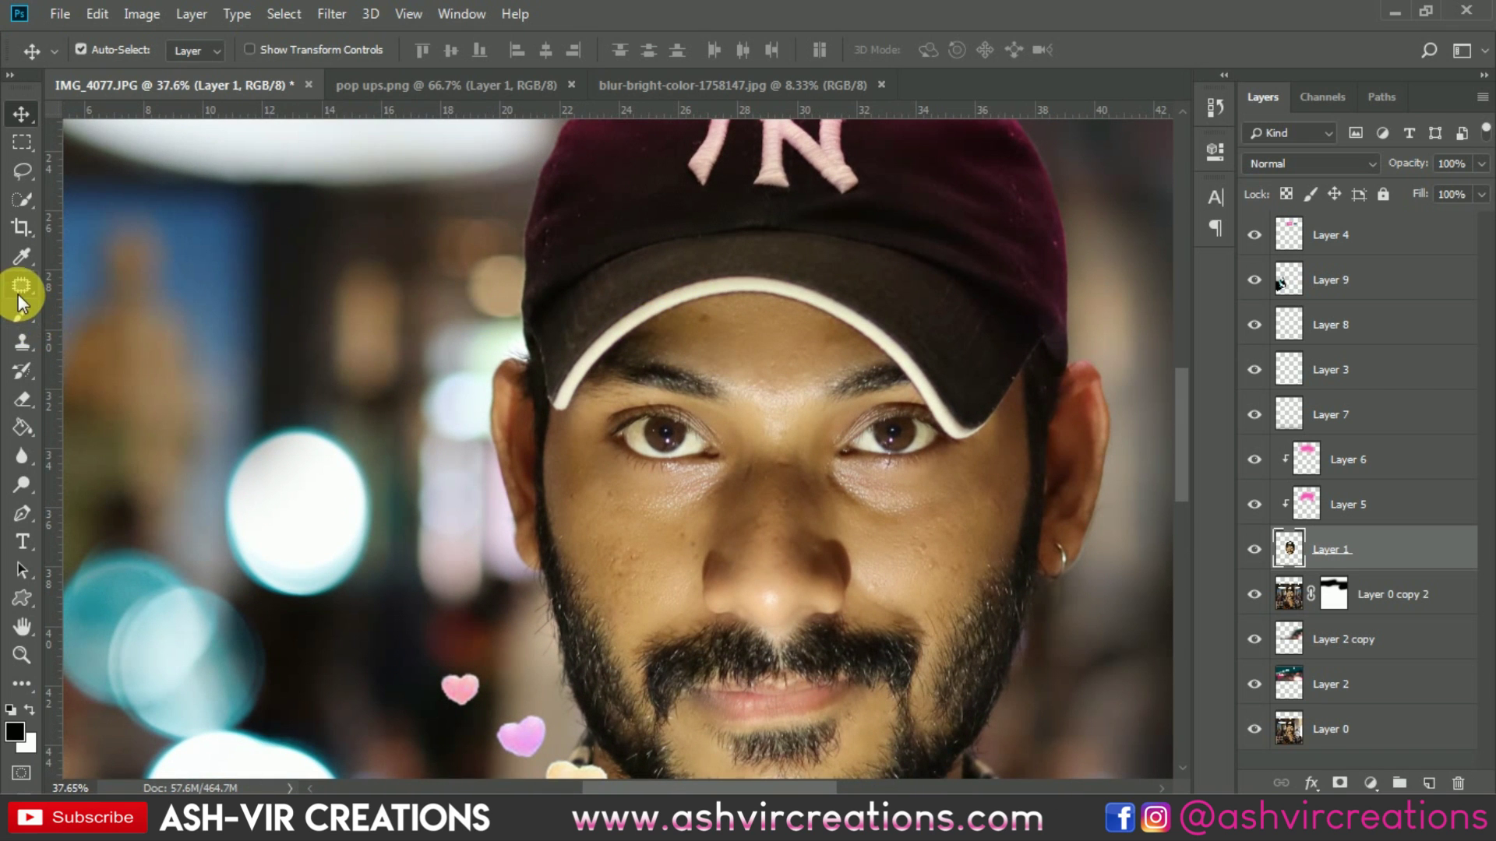
{"action": "left_click", "coordinate": [18, 291]}
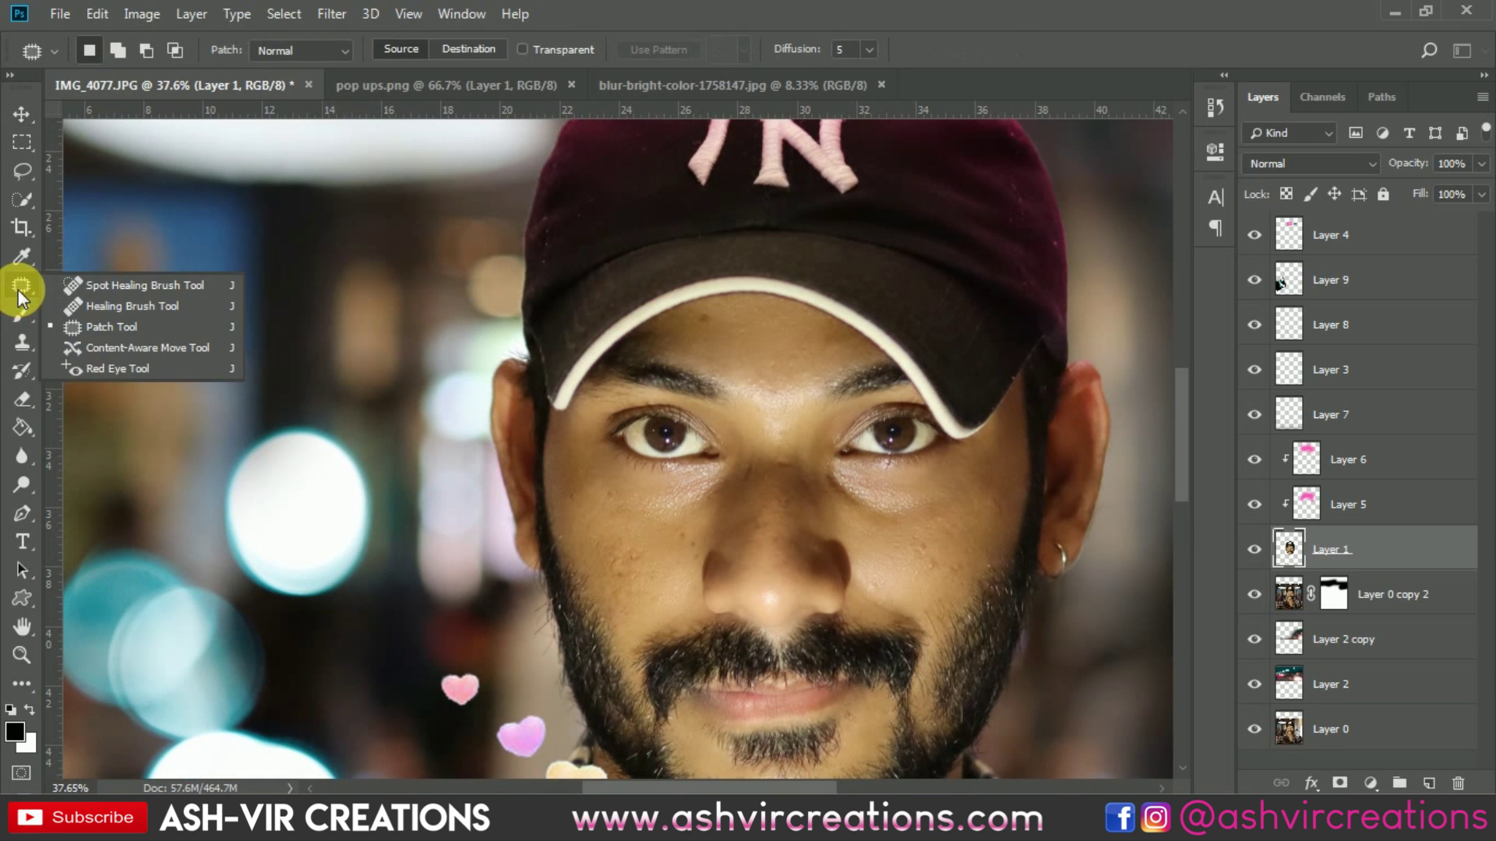
{"action": "left_click", "coordinate": [59, 324]}
{"action": "scroll", "coordinate": [668, 324], "scroll_direction": "up", "scroll_amount": 3}
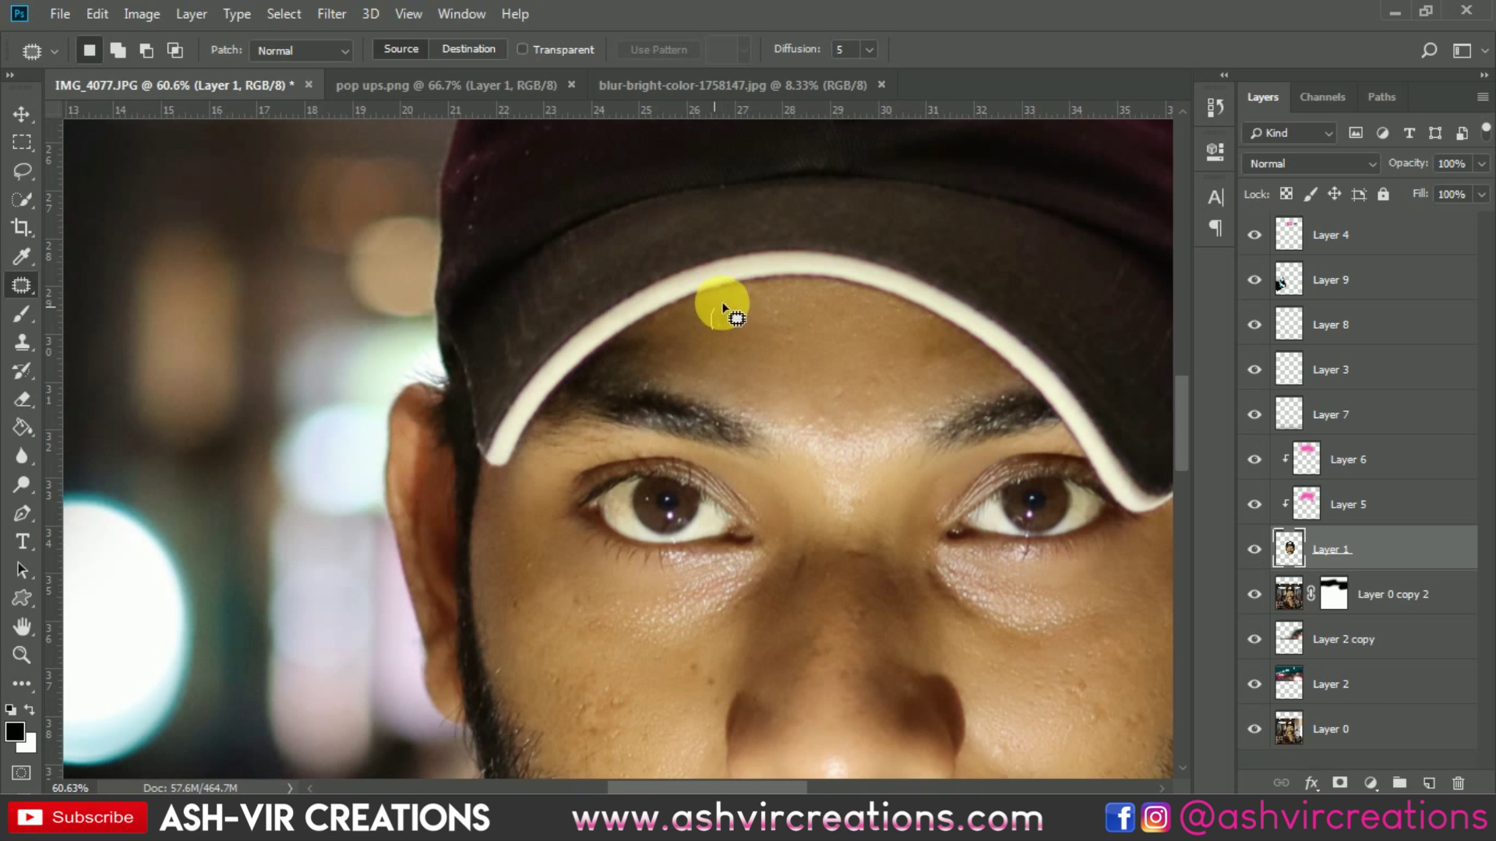
{"action": "mouse_move", "coordinate": [723, 307]}
{"action": "left_mouse_down"}
{"action": "mouse_move", "coordinate": [758, 306]}
{"action": "mouse_move", "coordinate": [744, 337]}
{"action": "mouse_move", "coordinate": [719, 341]}
{"action": "mouse_move", "coordinate": [840, 366]}
{"action": "left_mouse_up"}
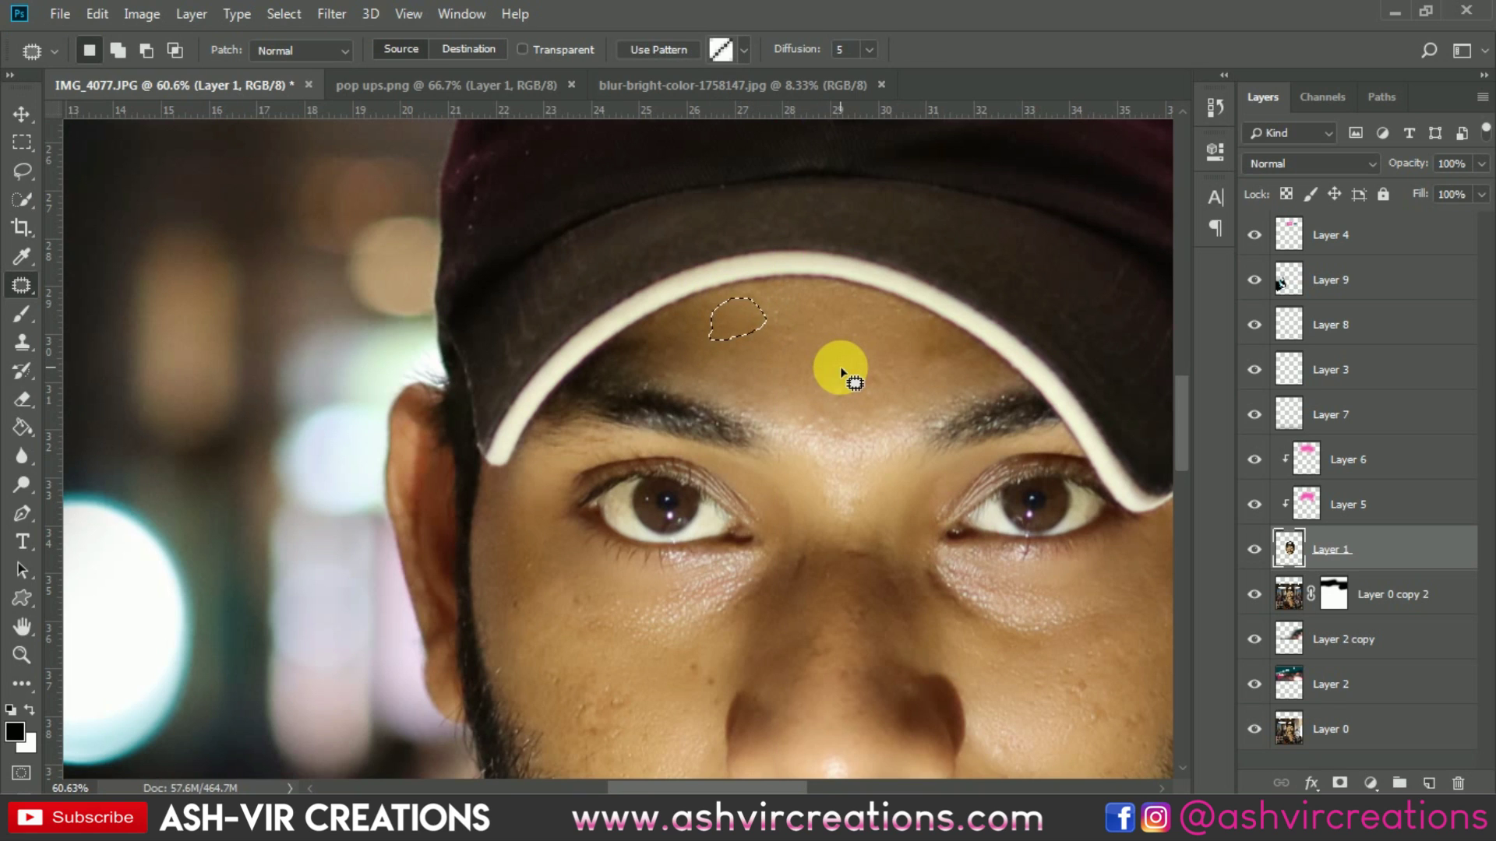
{"action": "key", "text": "v"}
{"action": "scroll", "coordinate": [836, 363], "scroll_direction": "down", "scroll_amount": 6}
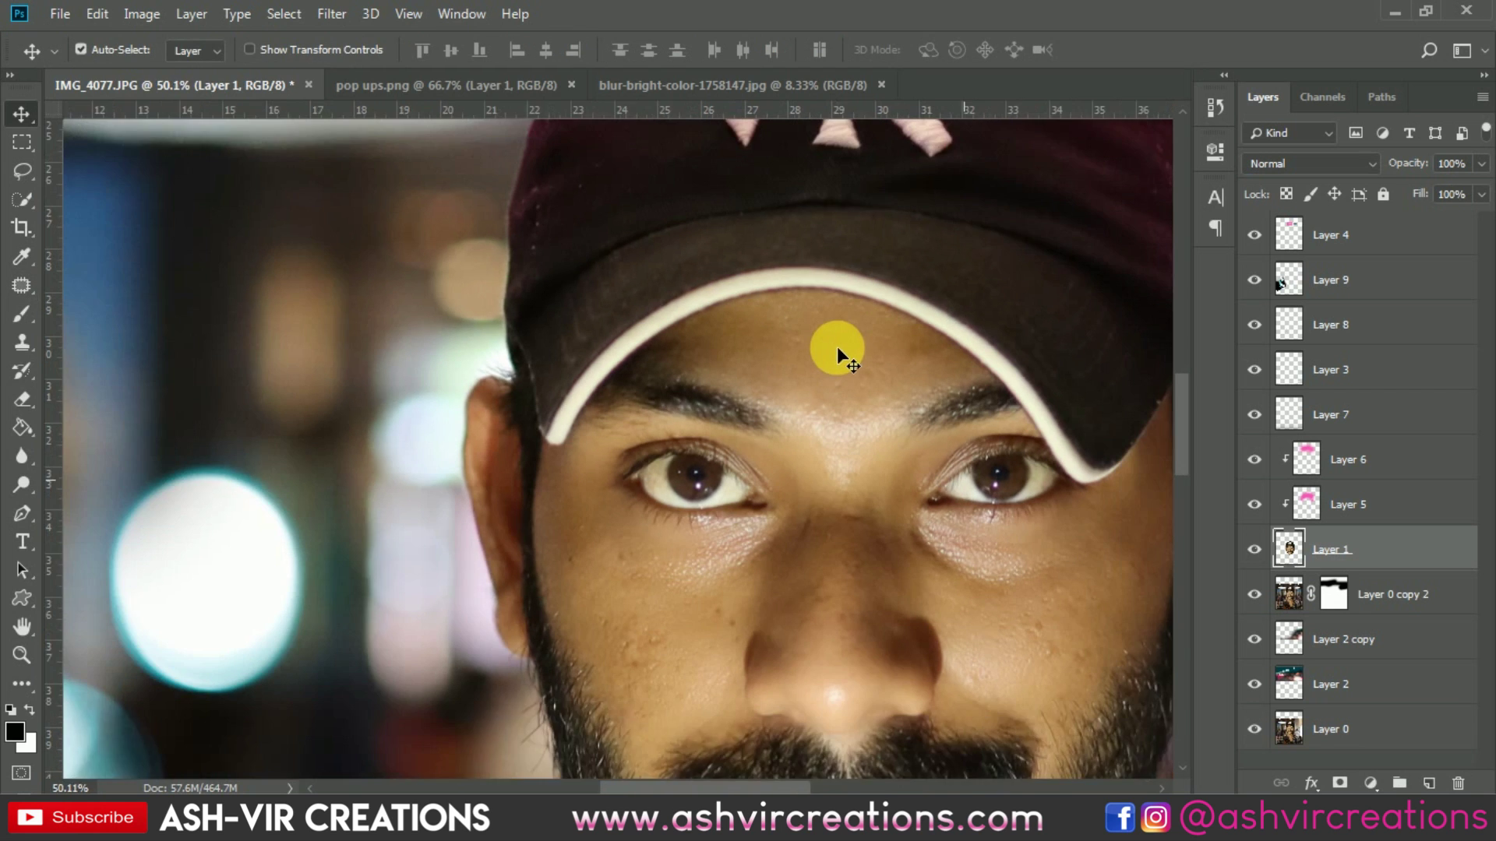
Patch the small blemishes on the earring-side cheek and beside the opposite nostril, using clean cheek skin
{"action": "scroll", "coordinate": [812, 356], "scroll_direction": "up", "scroll_amount": 2}
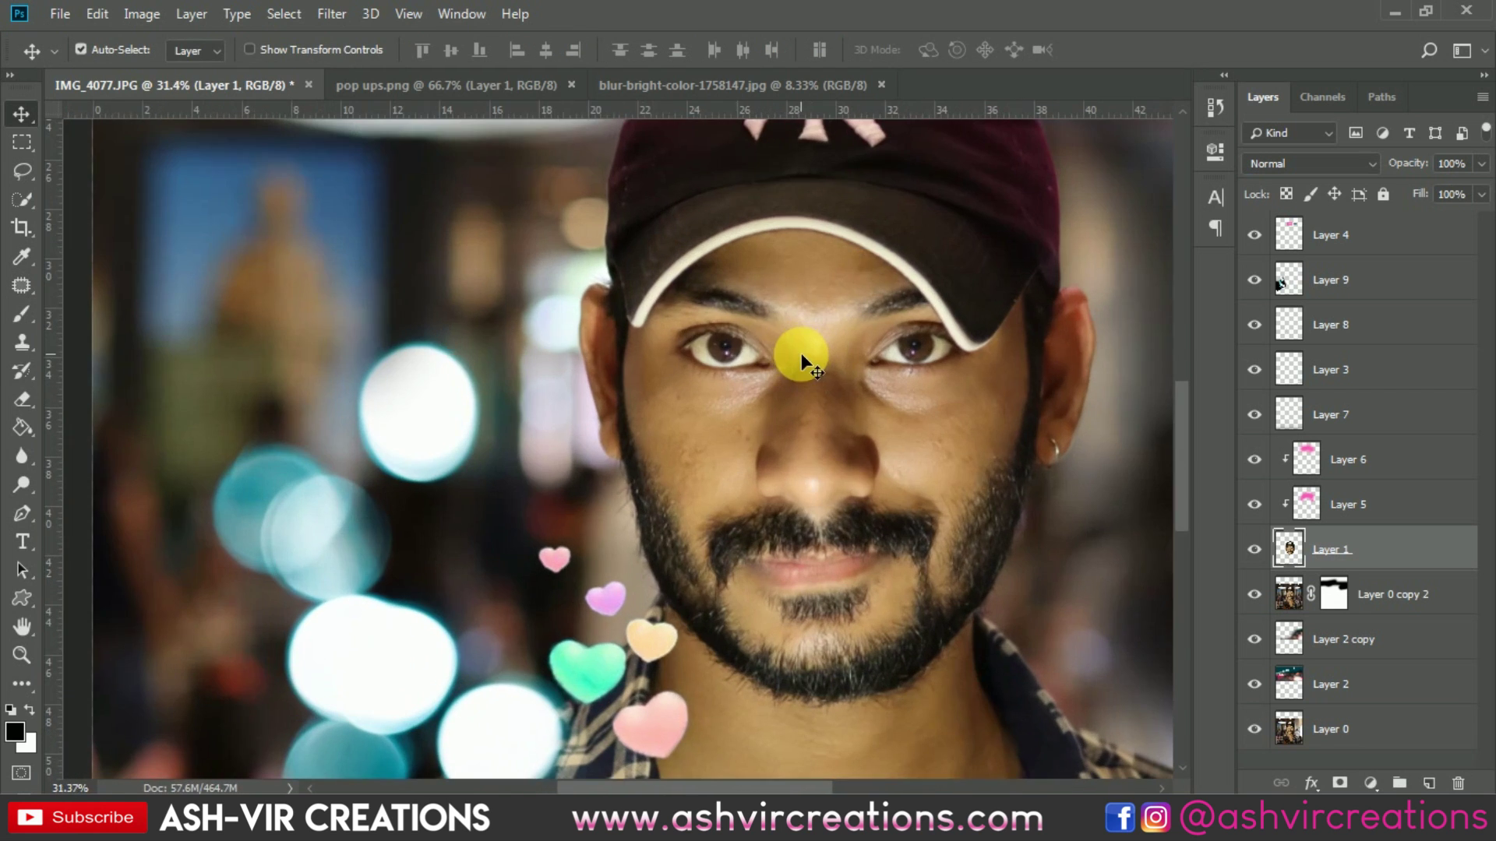
{"action": "left_click", "coordinate": [21, 284]}
{"action": "scroll", "coordinate": [933, 438], "scroll_direction": "up", "scroll_amount": 3}
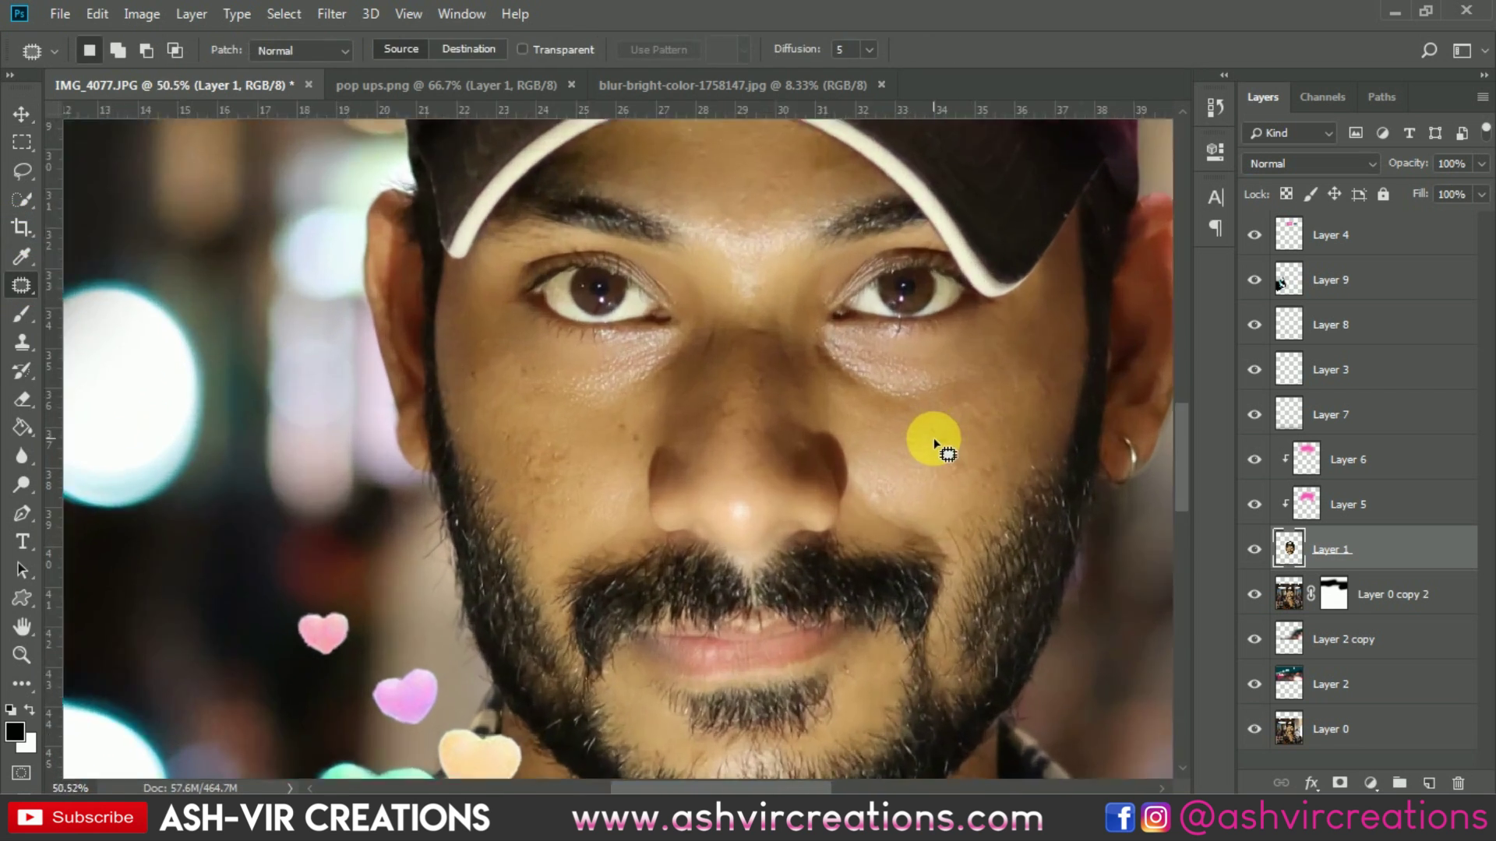
{"action": "left_click_drag", "start_coordinate": [958, 430], "coordinate": [942, 463]}
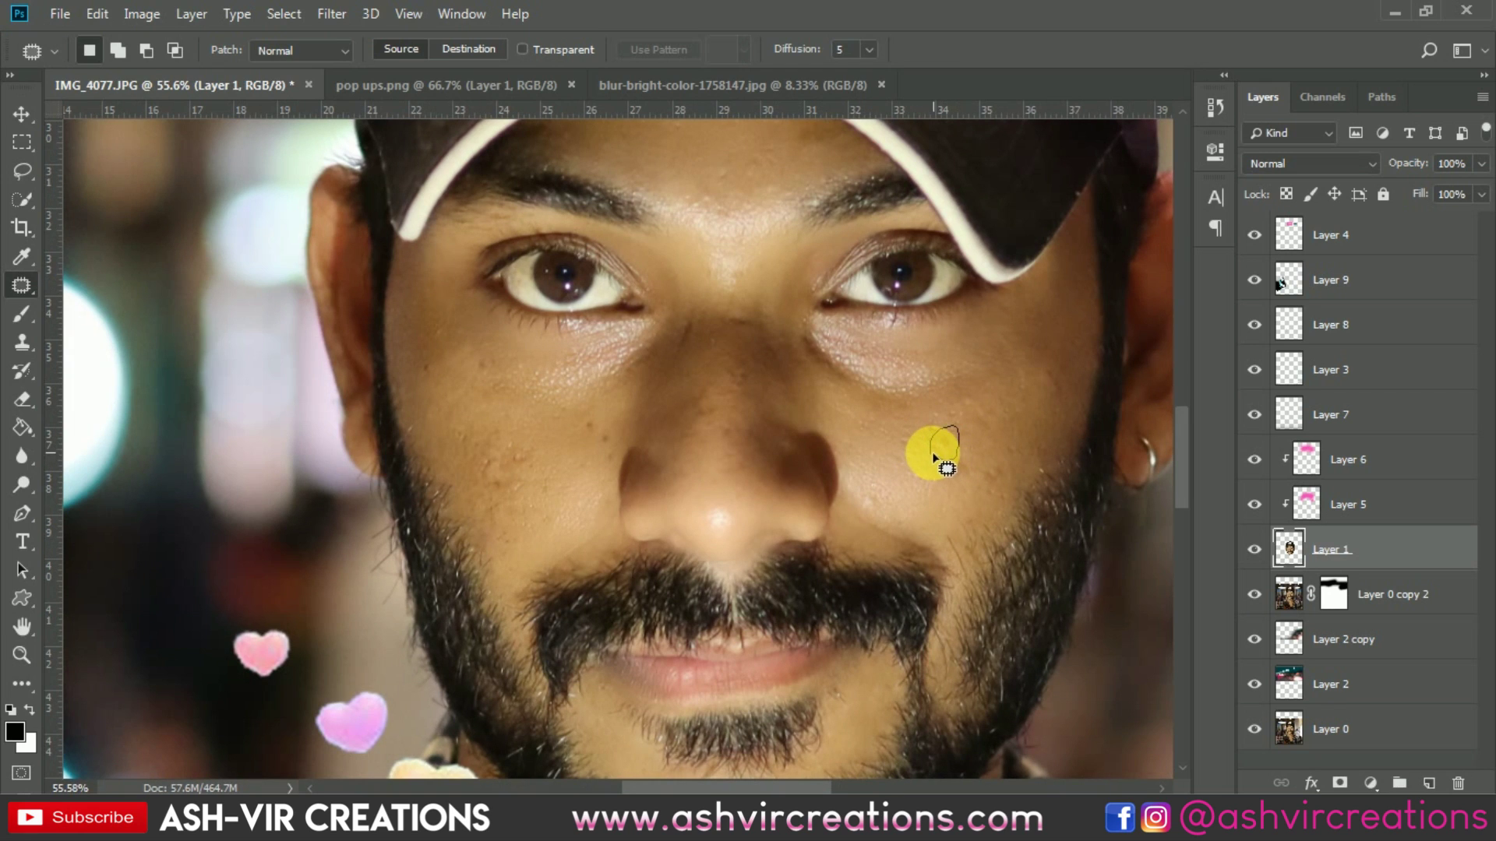
{"action": "left_click", "coordinate": [999, 413]}
{"action": "mouse_move", "coordinate": [611, 471]}
{"action": "left_mouse_down"}
{"action": "mouse_move", "coordinate": [586, 413]}
{"action": "mouse_move", "coordinate": [616, 444]}
{"action": "mouse_move", "coordinate": [920, 427]}
{"action": "left_mouse_up"}
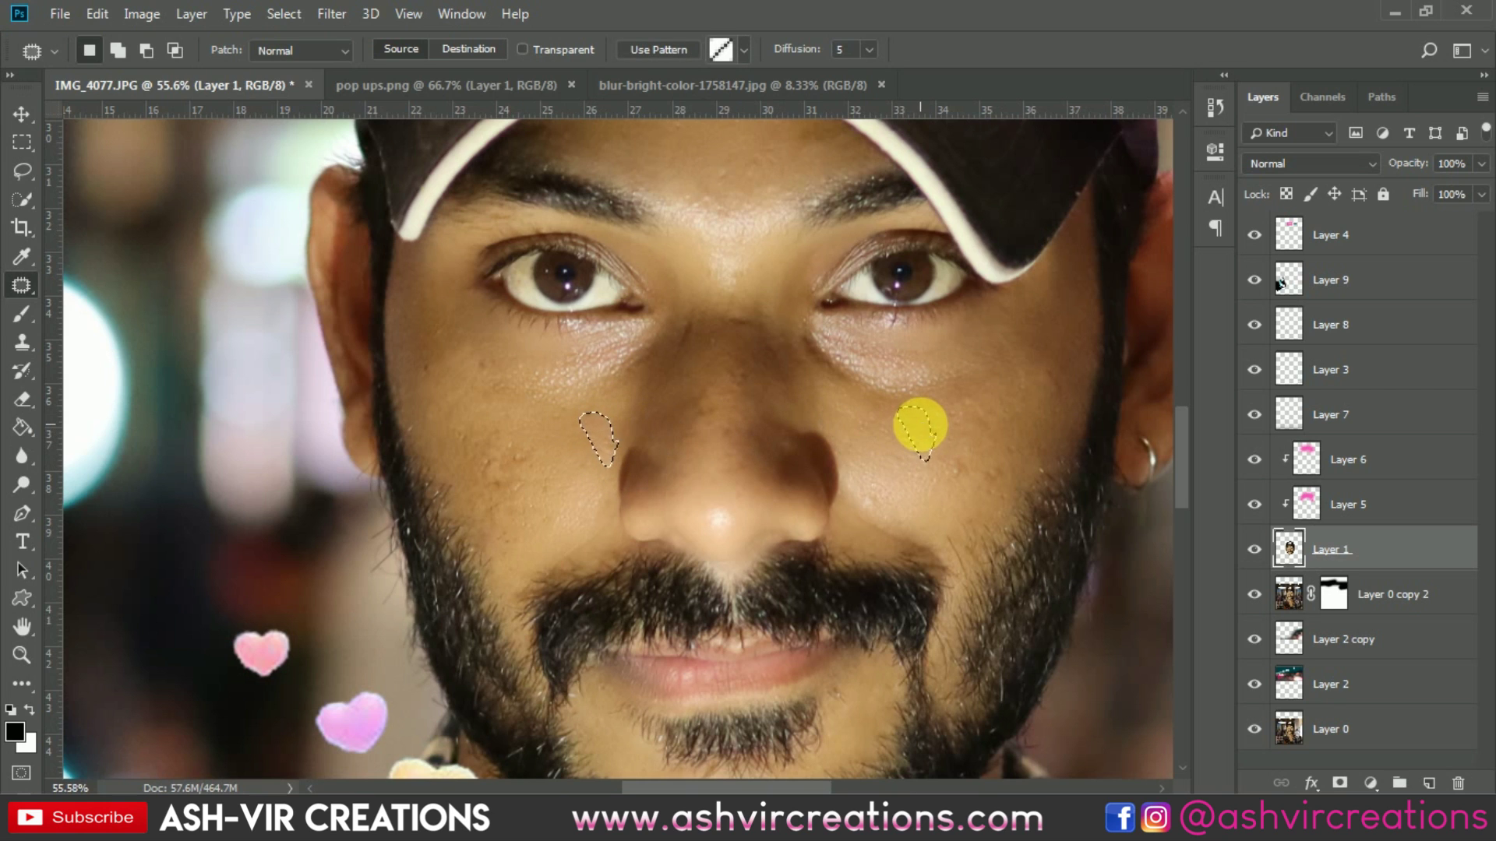
{"action": "left_click", "coordinate": [921, 422]}
{"action": "scroll", "coordinate": [969, 455], "scroll_direction": "down", "scroll_amount": 3}
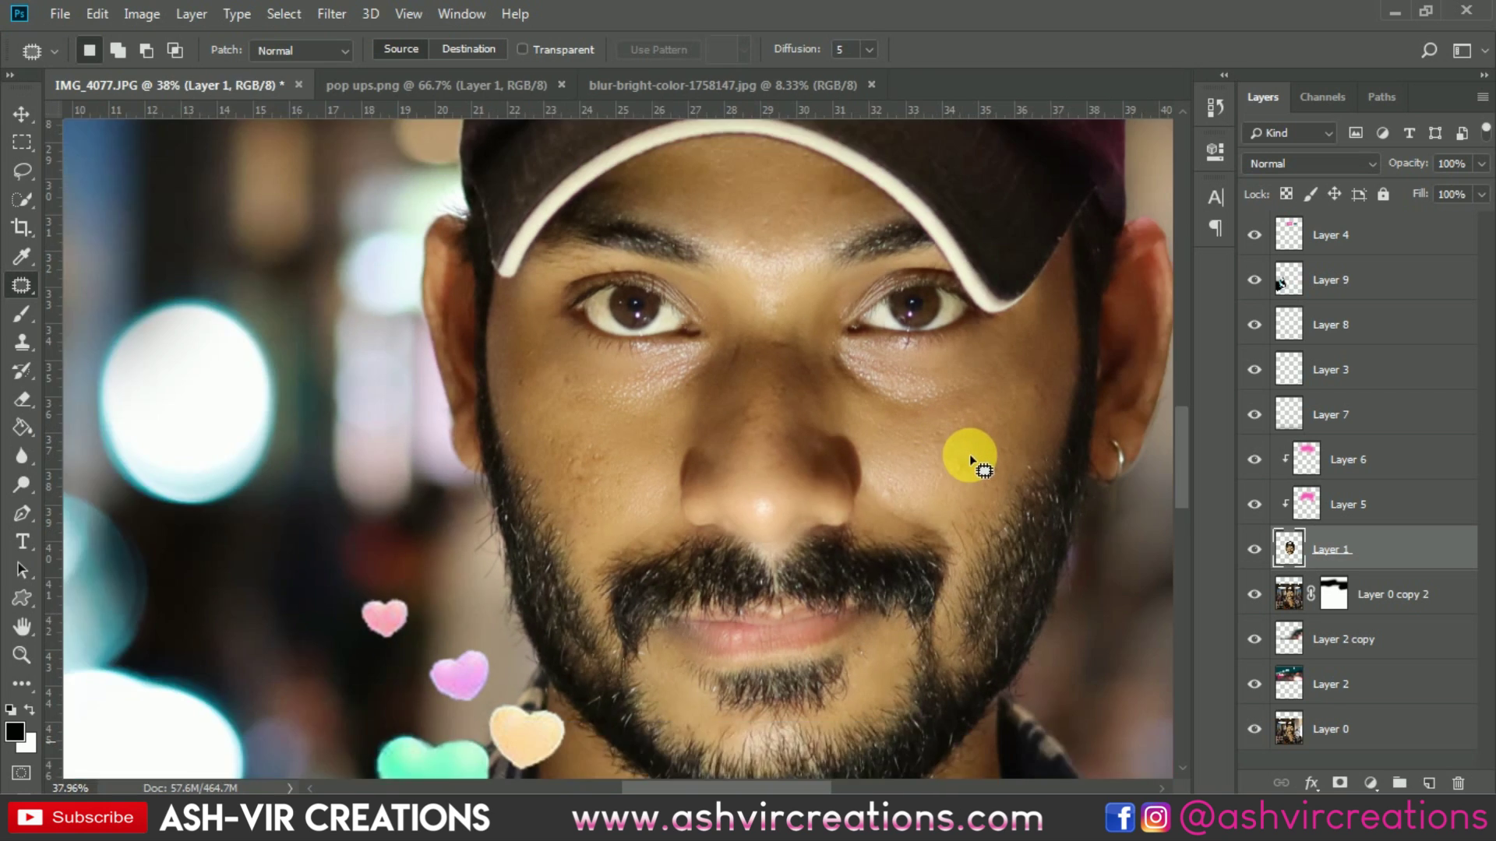
Patch the larger spotted area on the cheek nearest the hearts with smoother skin and clear the selection
{"action": "scroll", "coordinate": [969, 455], "scroll_direction": "up", "scroll_amount": 3}
{"action": "mouse_move", "coordinate": [674, 458]}
{"action": "left_mouse_down"}
{"action": "mouse_move", "coordinate": [707, 456]}
{"action": "mouse_move", "coordinate": [694, 500]}
{"action": "mouse_move", "coordinate": [628, 483]}
{"action": "mouse_move", "coordinate": [625, 382]}
{"action": "left_mouse_up"}
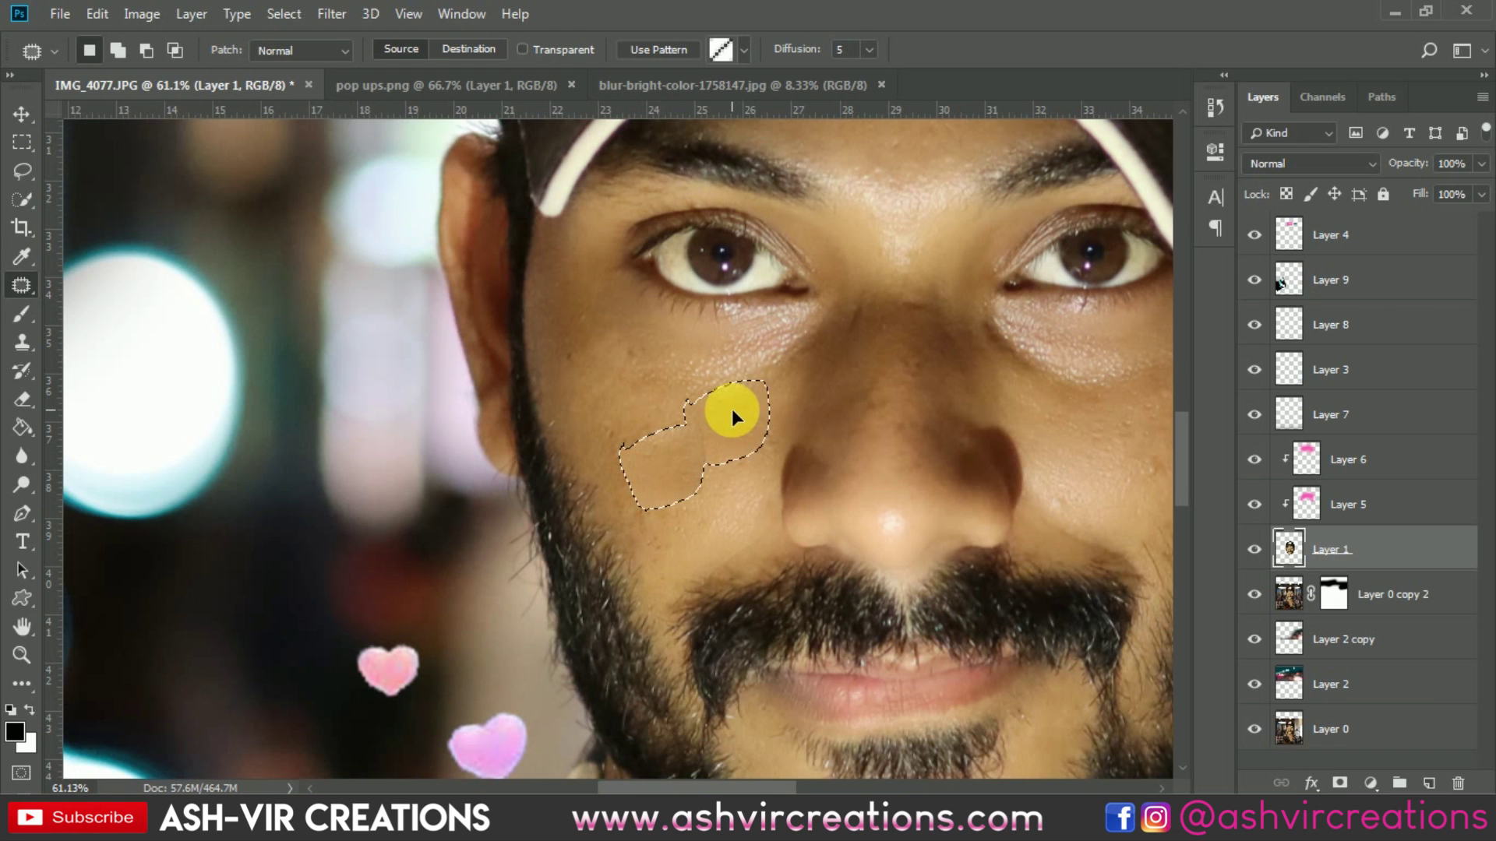
{"action": "key", "text": "ctrl+d"}
{"action": "scroll", "coordinate": [725, 425], "scroll_direction": "down", "scroll_amount": 2}
{"action": "scroll", "coordinate": [685, 457], "scroll_direction": "up", "scroll_amount": 2}
Patch the uneven skin along the bridge of the nose on Layer 1 with nearby clean skin and clear the selection
{"action": "scroll", "coordinate": [691, 458], "scroll_direction": "down", "scroll_amount": 3}
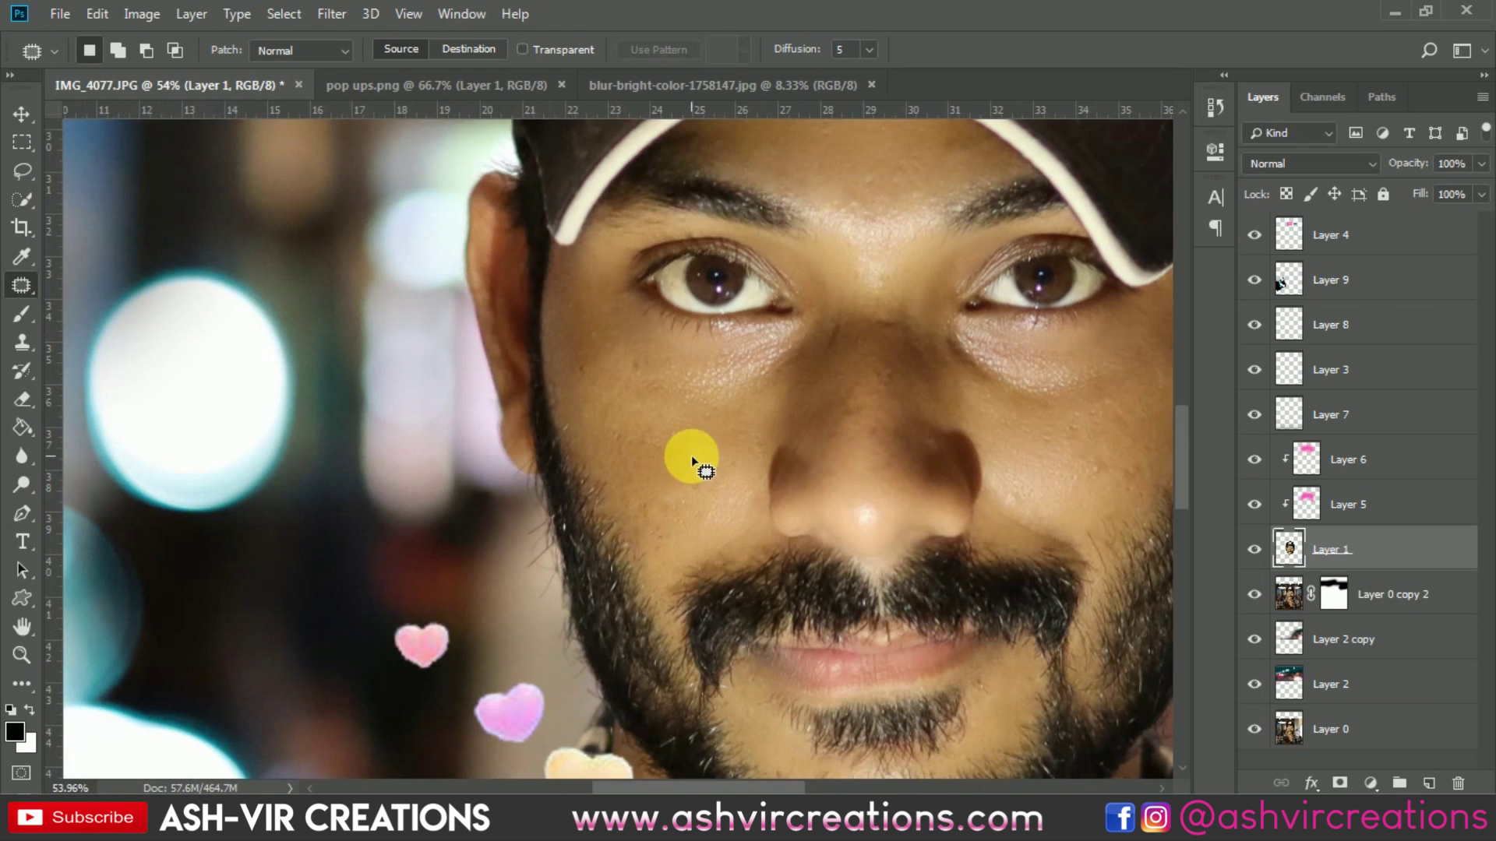
{"action": "scroll", "coordinate": [772, 378], "scroll_direction": "up", "scroll_amount": 3}
{"action": "mouse_move", "coordinate": [786, 366]}
{"action": "left_mouse_down"}
{"action": "mouse_move", "coordinate": [773, 438]}
{"action": "mouse_move", "coordinate": [764, 412]}
{"action": "mouse_move", "coordinate": [775, 390]}
{"action": "mouse_move", "coordinate": [769, 513]}
{"action": "left_mouse_up"}
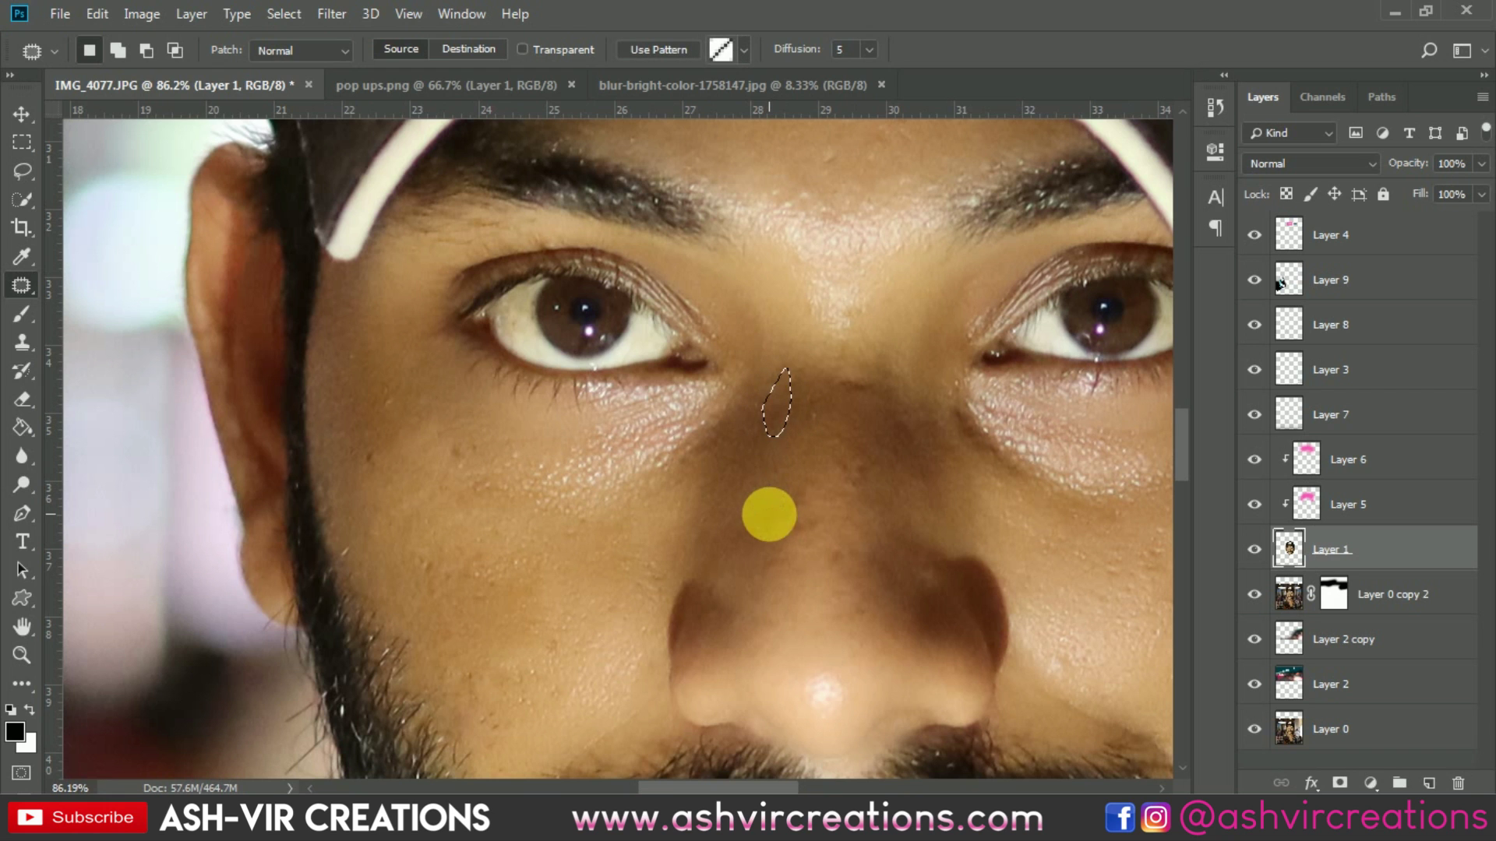
{"action": "key", "text": "ctrl+d"}
{"action": "scroll", "coordinate": [818, 434], "scroll_direction": "down", "scroll_amount": 3}
{"action": "scroll", "coordinate": [818, 434], "scroll_direction": "up", "scroll_amount": 3}
{"action": "mouse_move", "coordinate": [835, 443]}
{"action": "left_mouse_down"}
{"action": "mouse_move", "coordinate": [815, 418]}
{"action": "mouse_move", "coordinate": [841, 400]}
{"action": "mouse_move", "coordinate": [864, 420]}
{"action": "mouse_move", "coordinate": [832, 441]}
{"action": "mouse_move", "coordinate": [836, 267]}
{"action": "mouse_move", "coordinate": [857, 199]}
{"action": "left_mouse_up"}
{"action": "key", "text": "ctrl+d"}
{"action": "scroll", "coordinate": [874, 434], "scroll_direction": "down", "scroll_amount": 2}
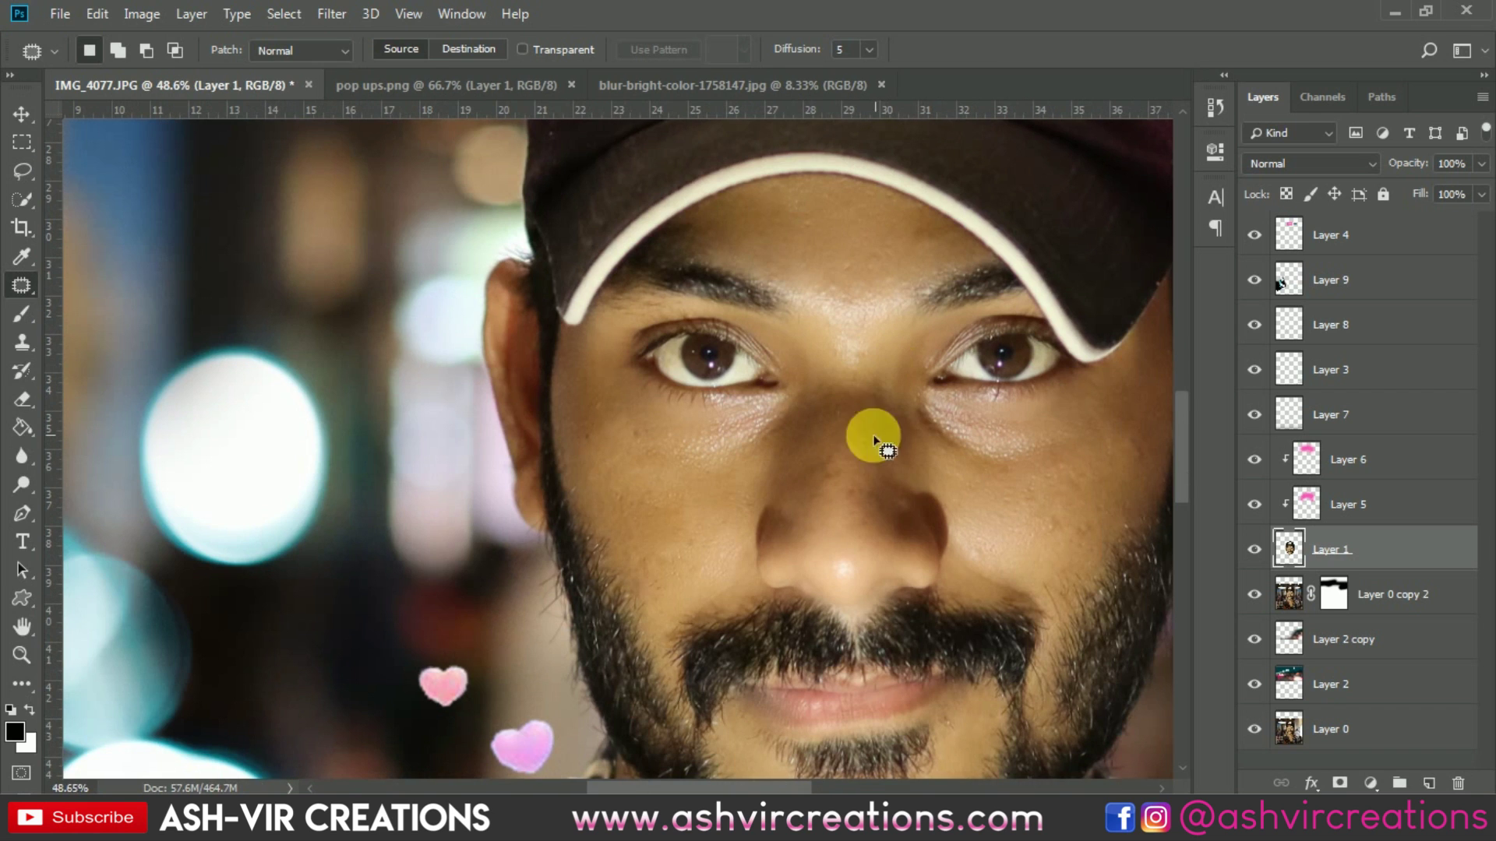
{"action": "scroll", "coordinate": [974, 481], "scroll_direction": "down", "scroll_amount": 5}
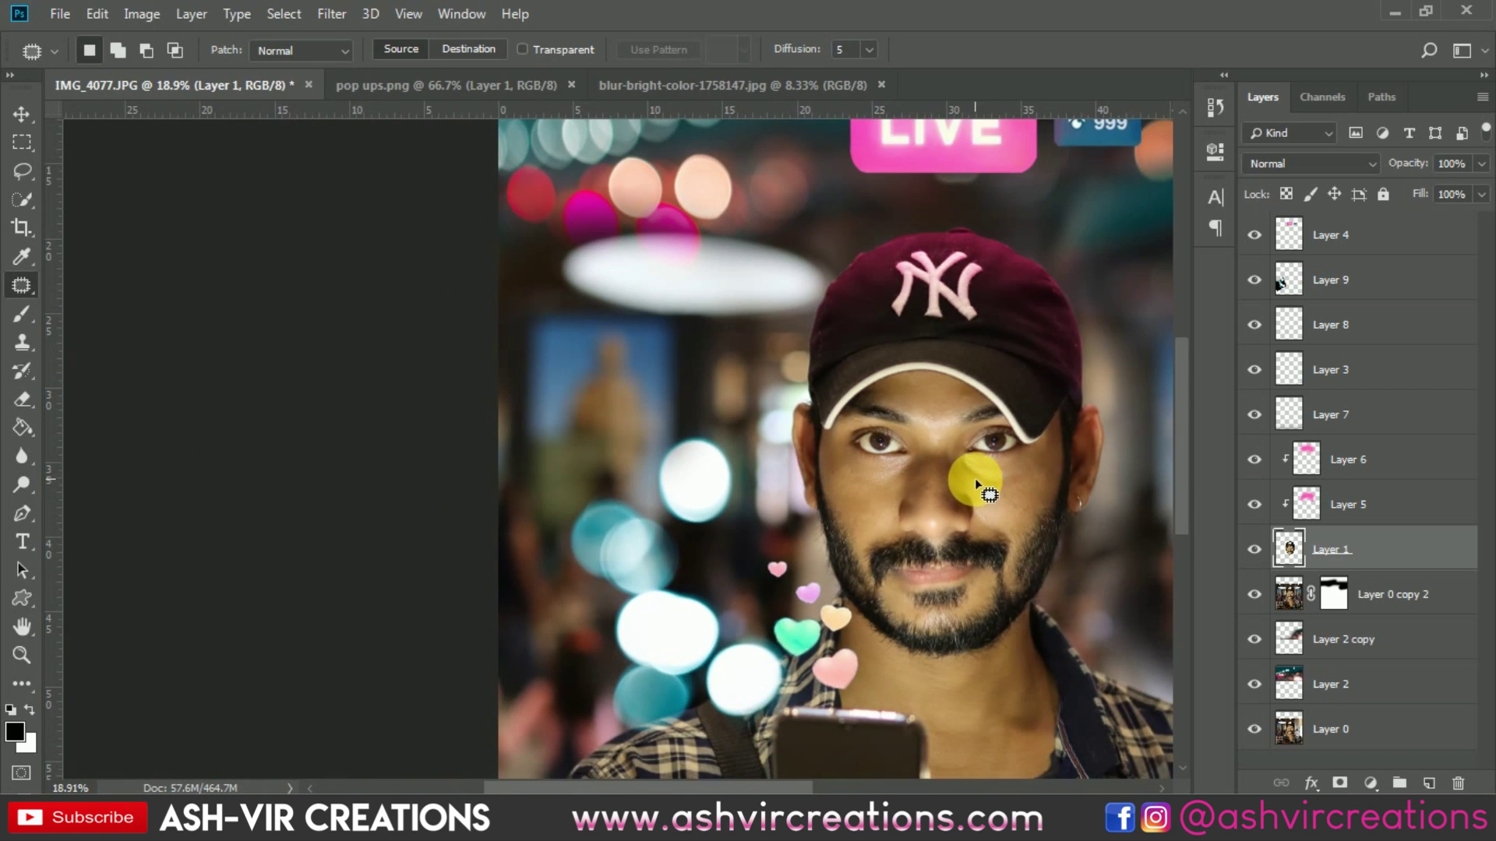
{"action": "scroll", "coordinate": [970, 479], "scroll_direction": "down", "scroll_amount": 2}
{"action": "key", "text": "v"}
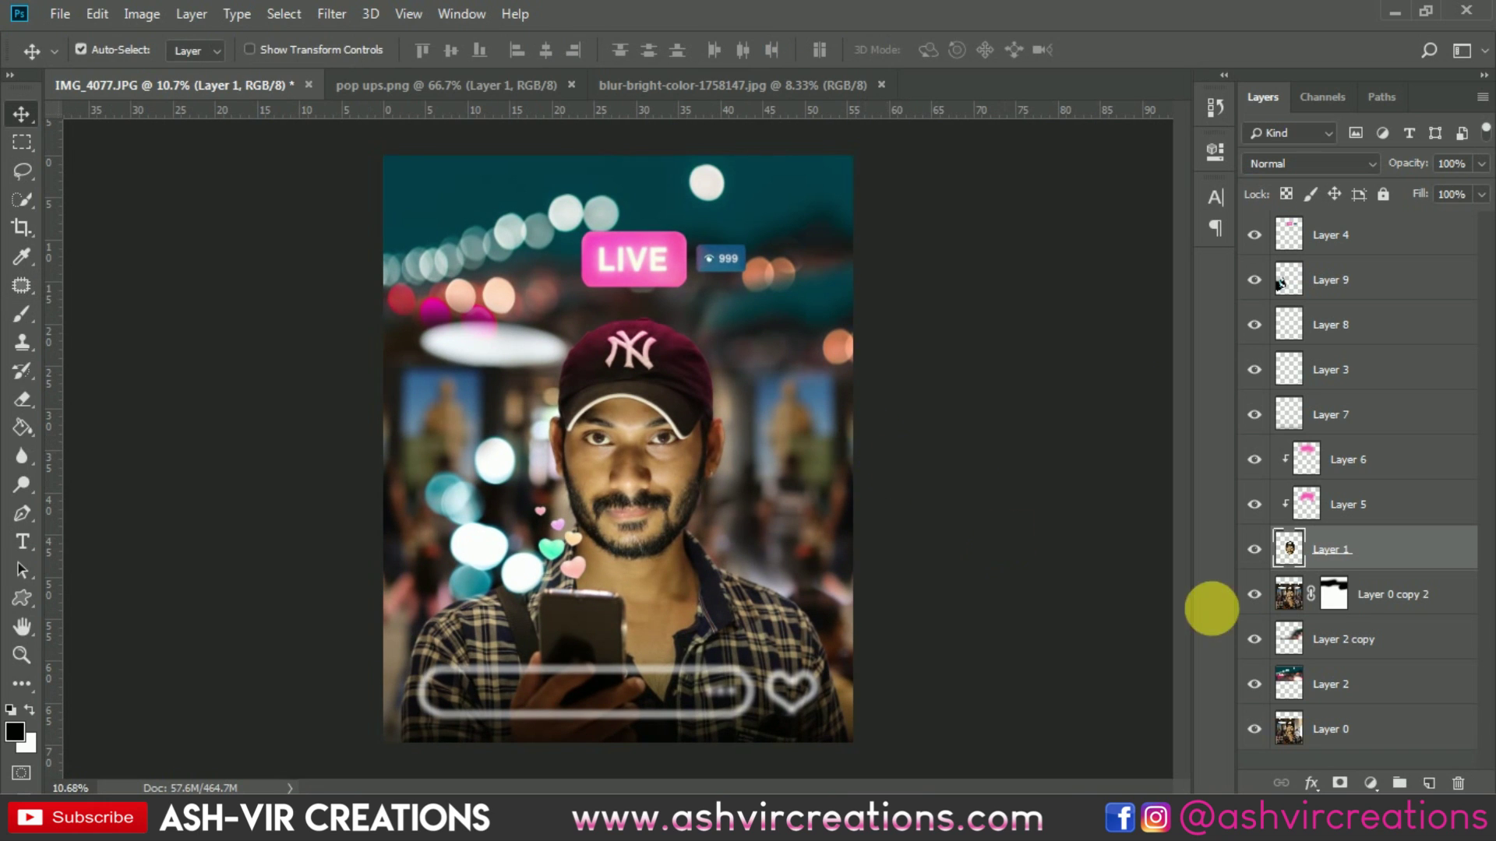
Add a new layer above Layer 0 copy 2 and paint a soft 1800 px black dab over the background beside the hearts
{"action": "scroll", "coordinate": [597, 375], "scroll_direction": "up", "scroll_amount": 1}
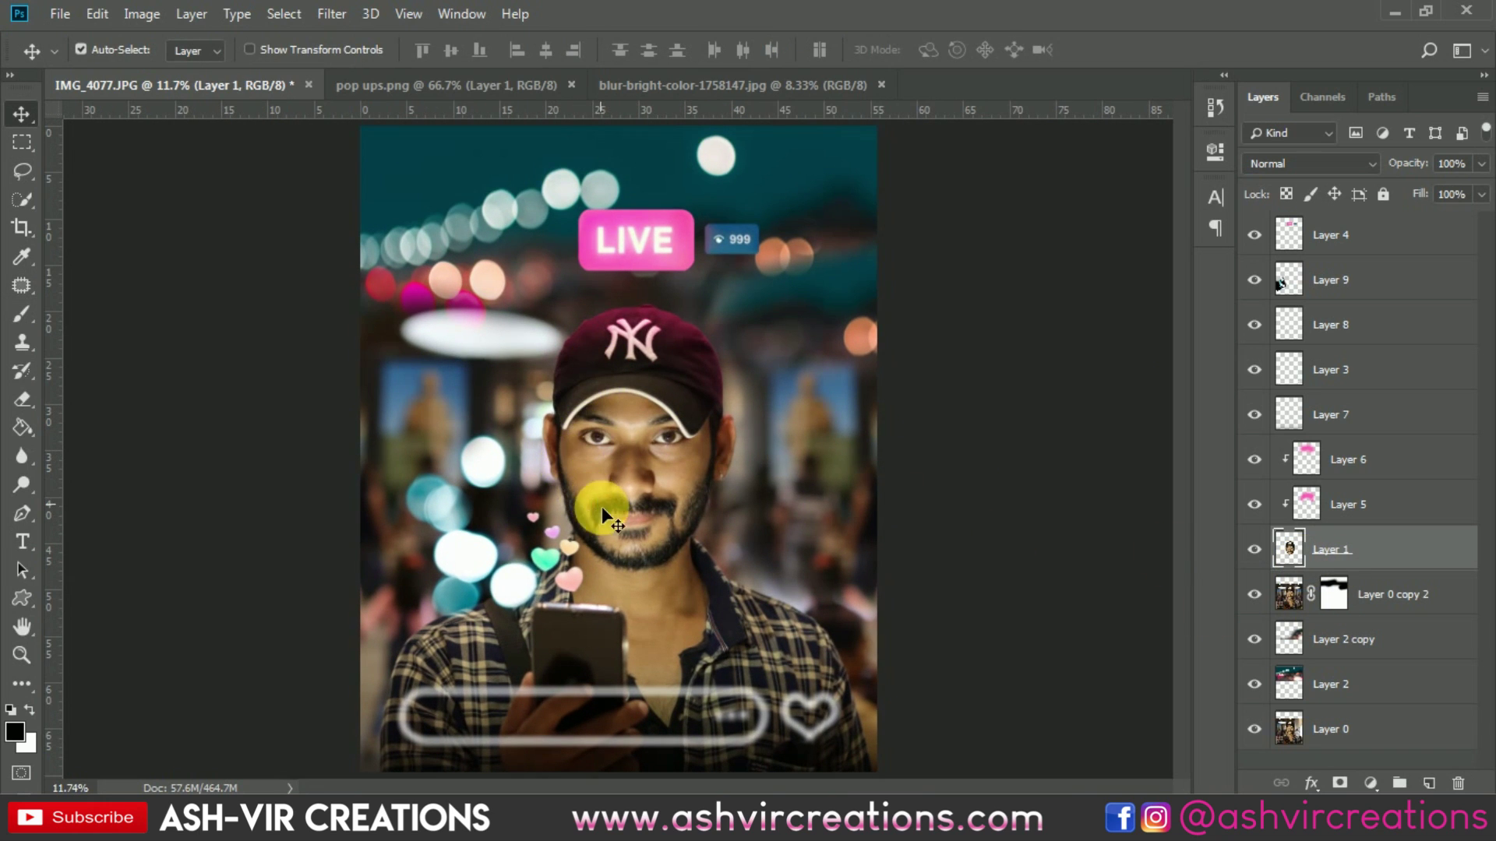
{"action": "scroll", "coordinate": [713, 555], "scroll_direction": "up", "scroll_amount": 1}
{"action": "scroll", "coordinate": [713, 555], "scroll_direction": "down", "scroll_amount": 1}
{"action": "scroll", "coordinate": [712, 555], "scroll_direction": "down", "scroll_amount": 1}
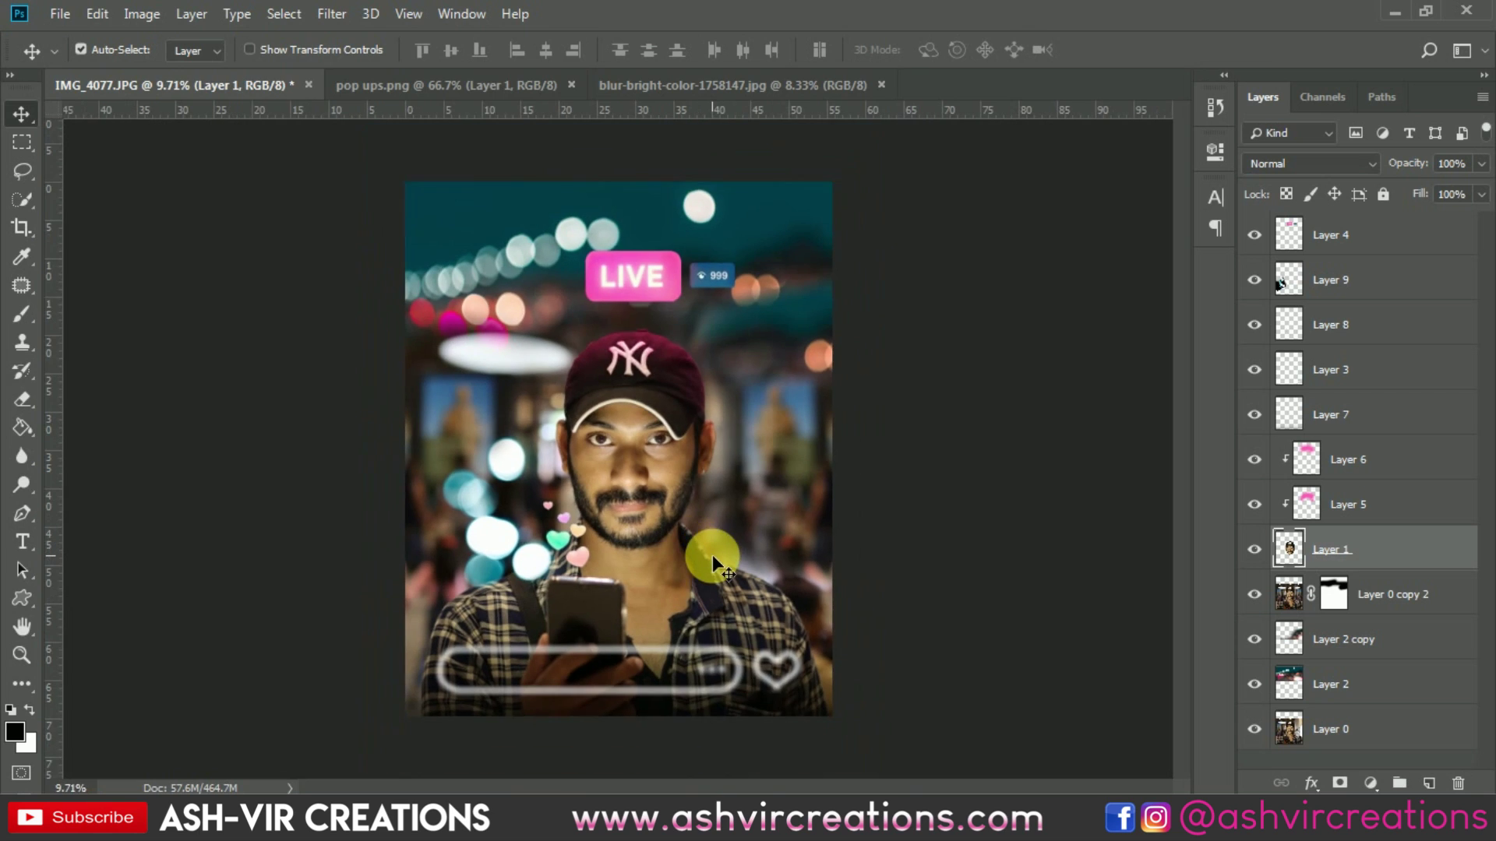
{"action": "scroll", "coordinate": [713, 555], "scroll_direction": "up", "scroll_amount": 1}
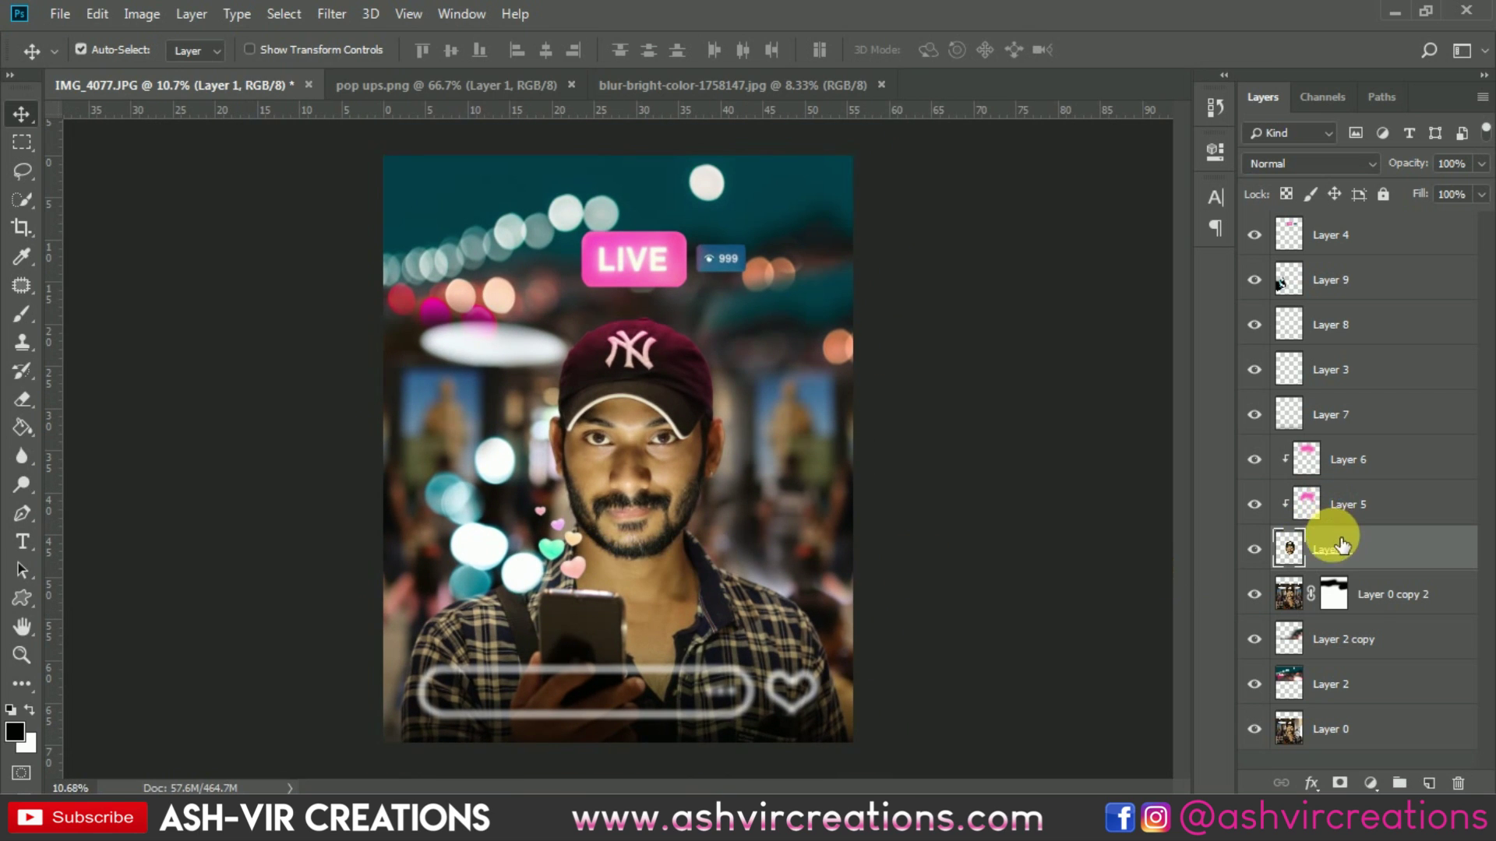
{"action": "left_click", "coordinate": [1400, 596]}
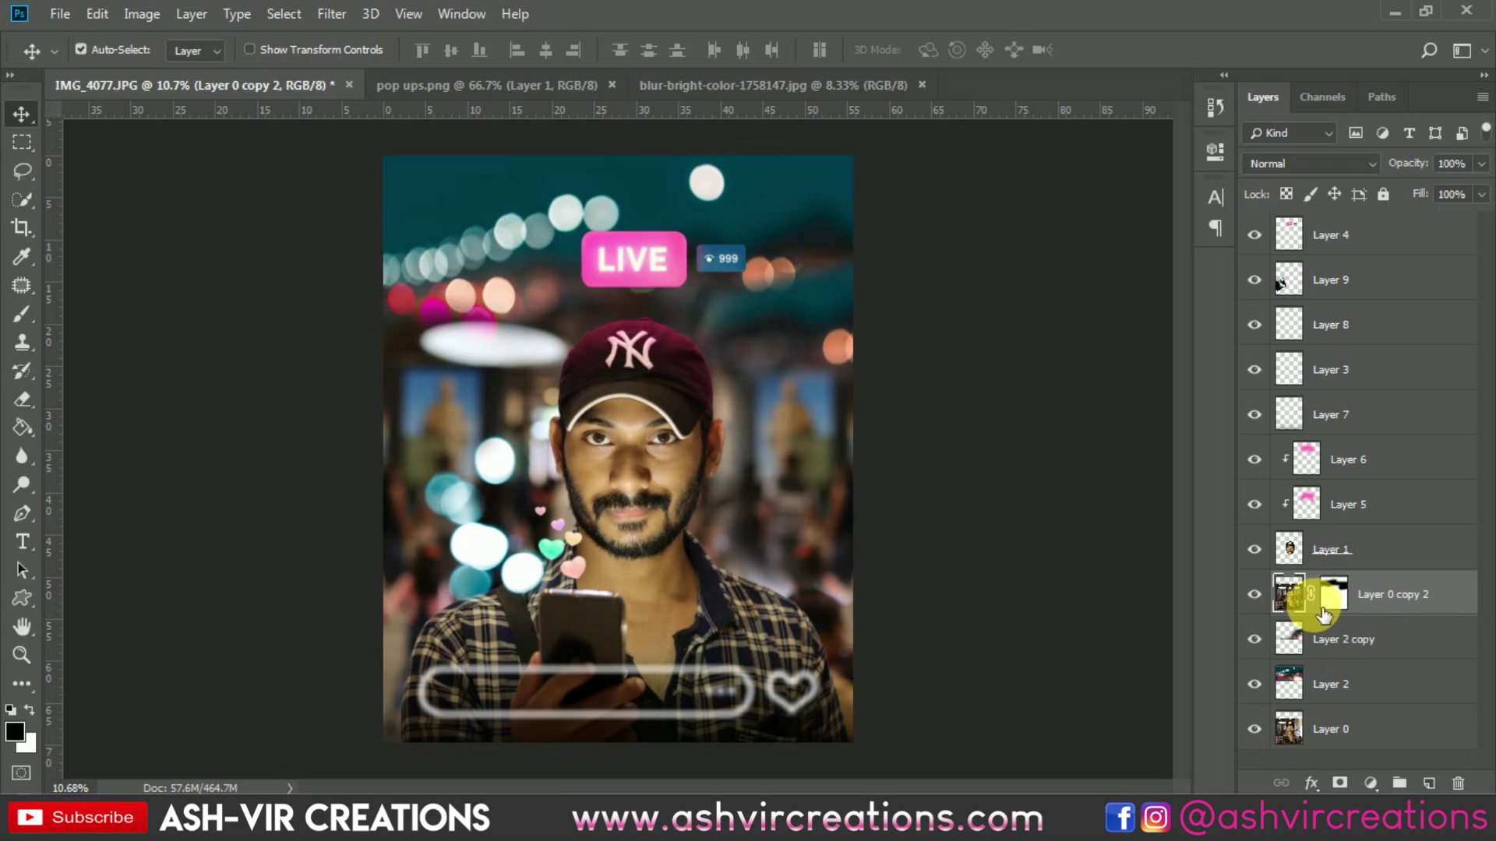
{"action": "left_click", "coordinate": [1432, 782]}
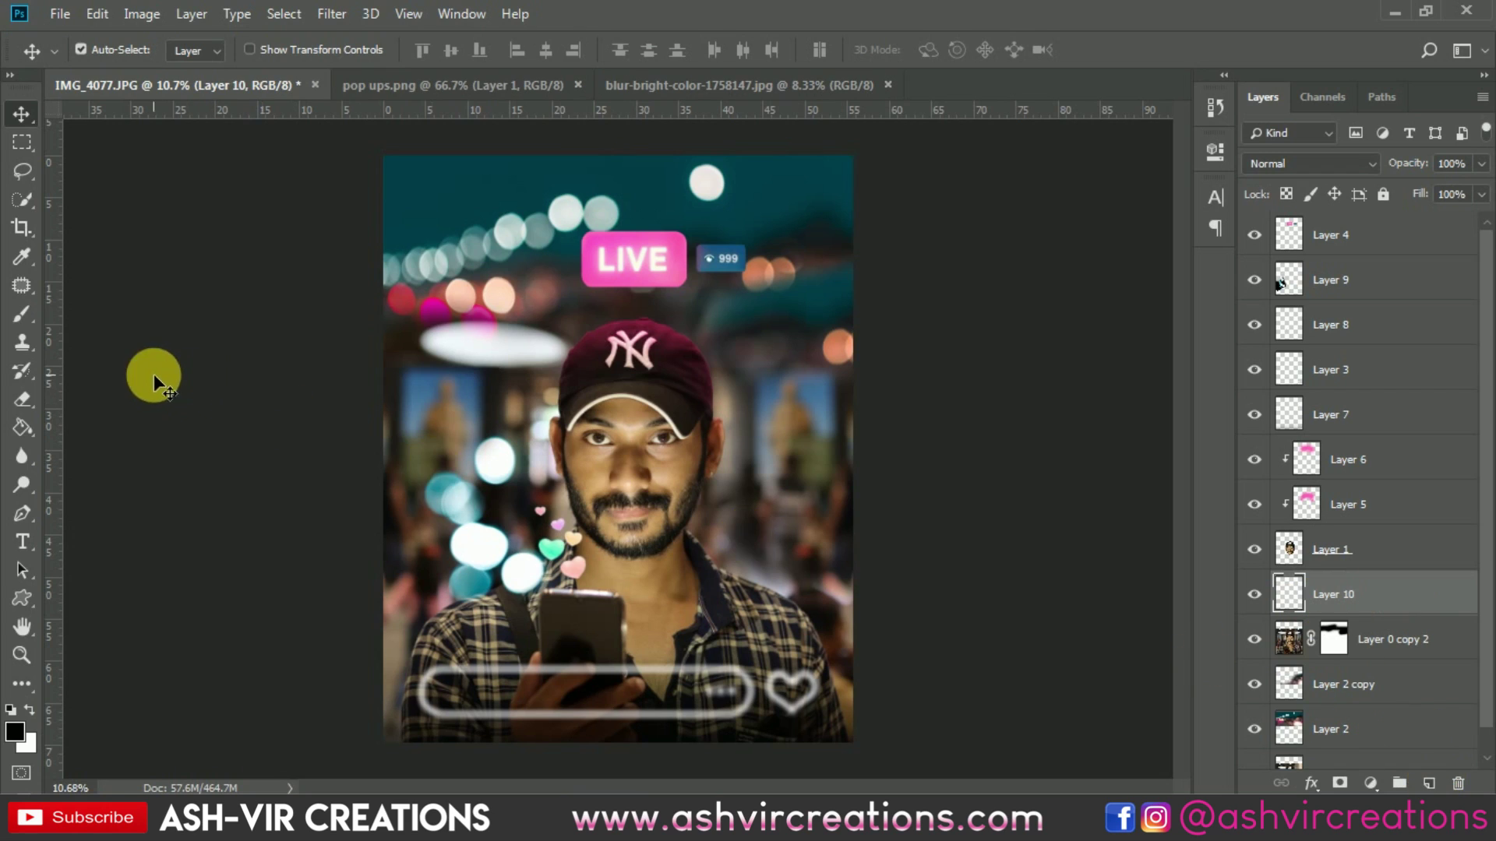
{"action": "left_click", "coordinate": [31, 314]}
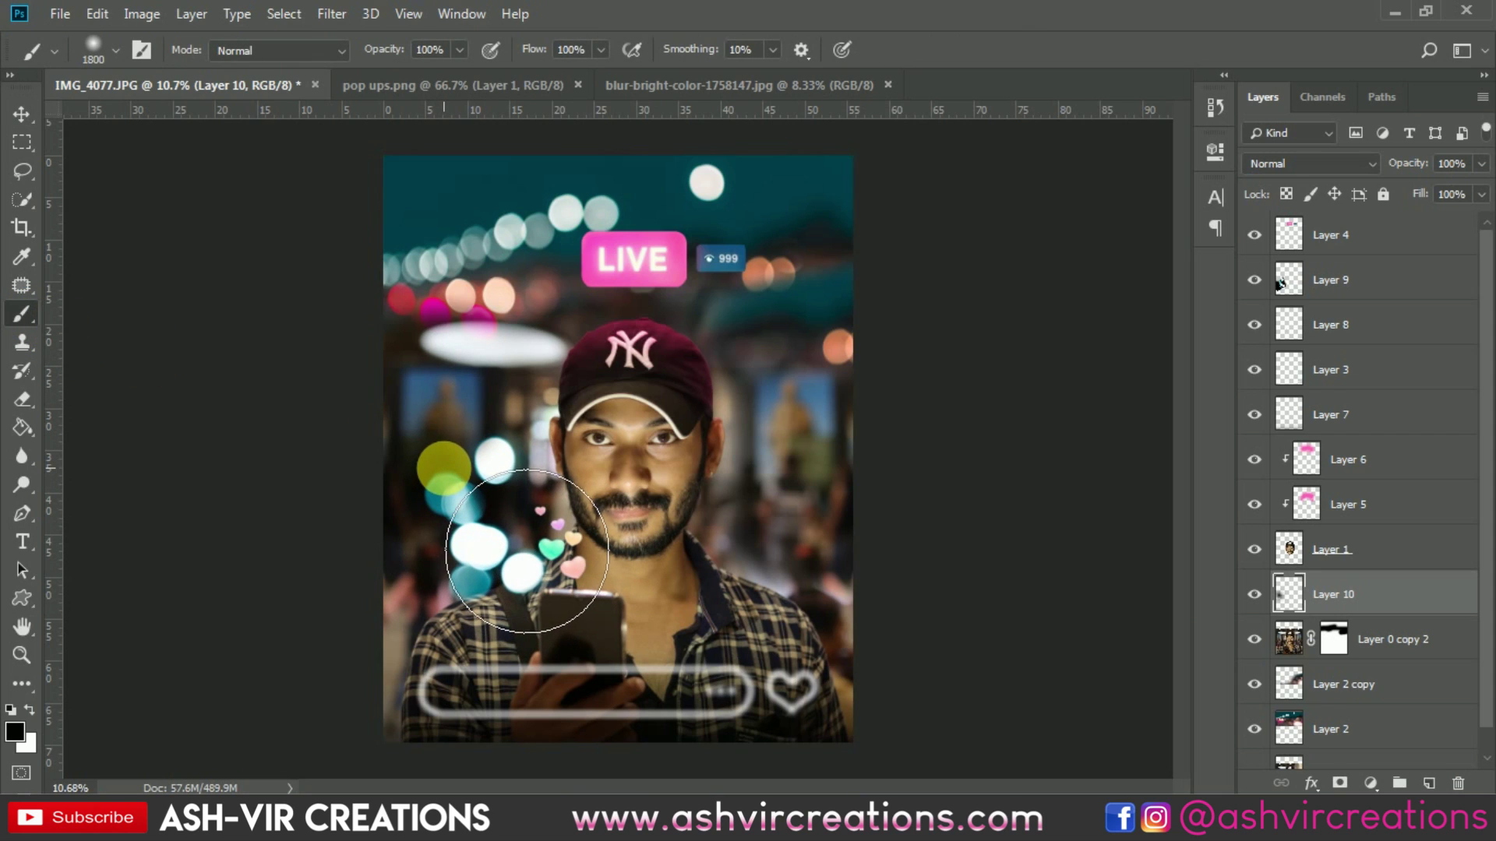
Scale the black shading on Layer 10 to about 126% width and 146% height, positioned around the teal bokeh lights and phone-side shoulder
{"action": "key", "text": "v"}
{"action": "key", "text": "ctrl+t"}
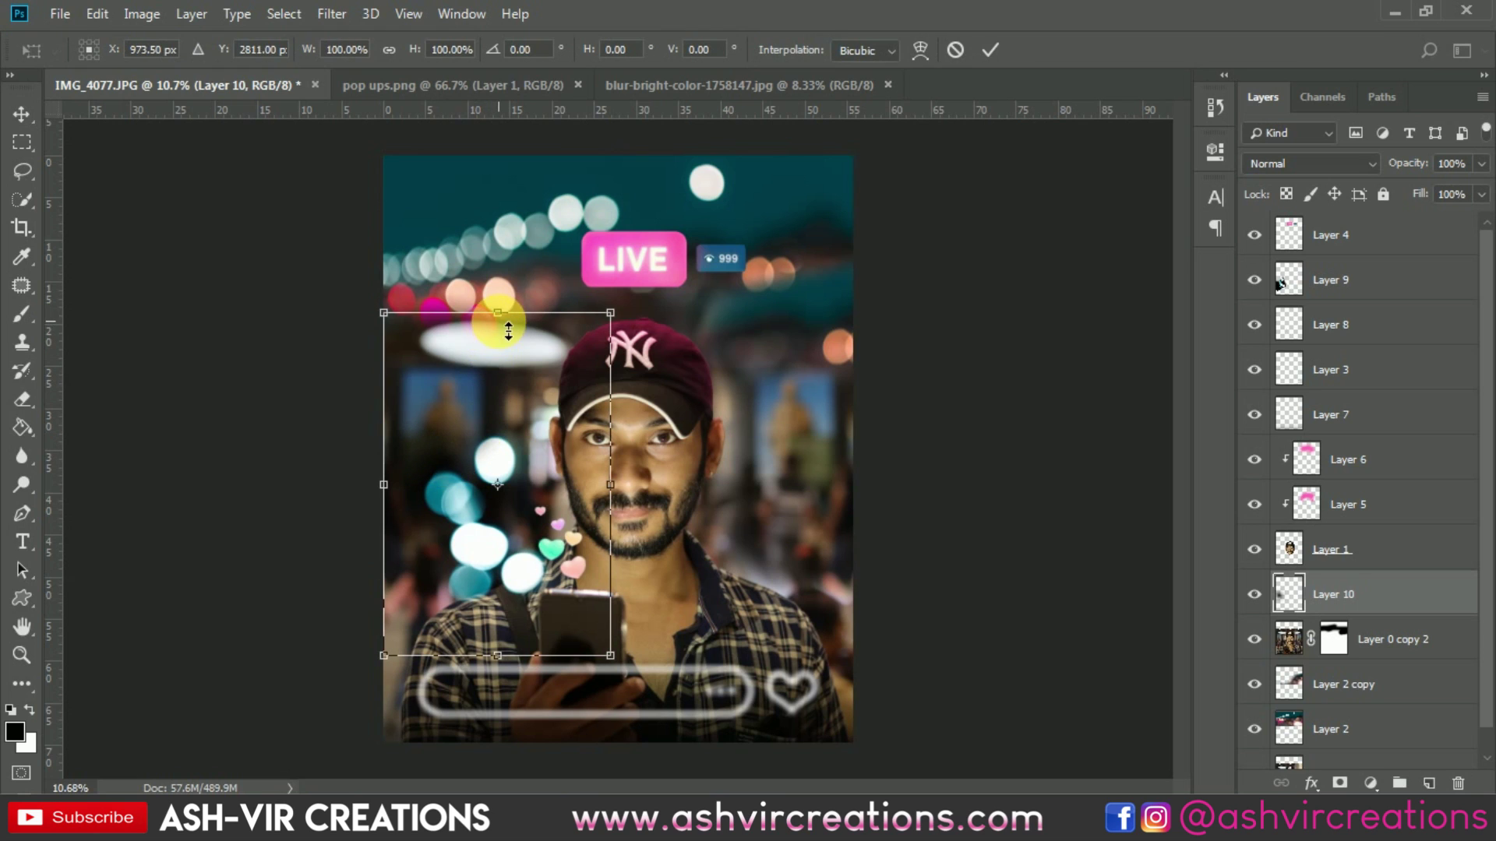
{"action": "left_click_drag", "start_coordinate": [511, 323], "coordinate": [663, 222]}
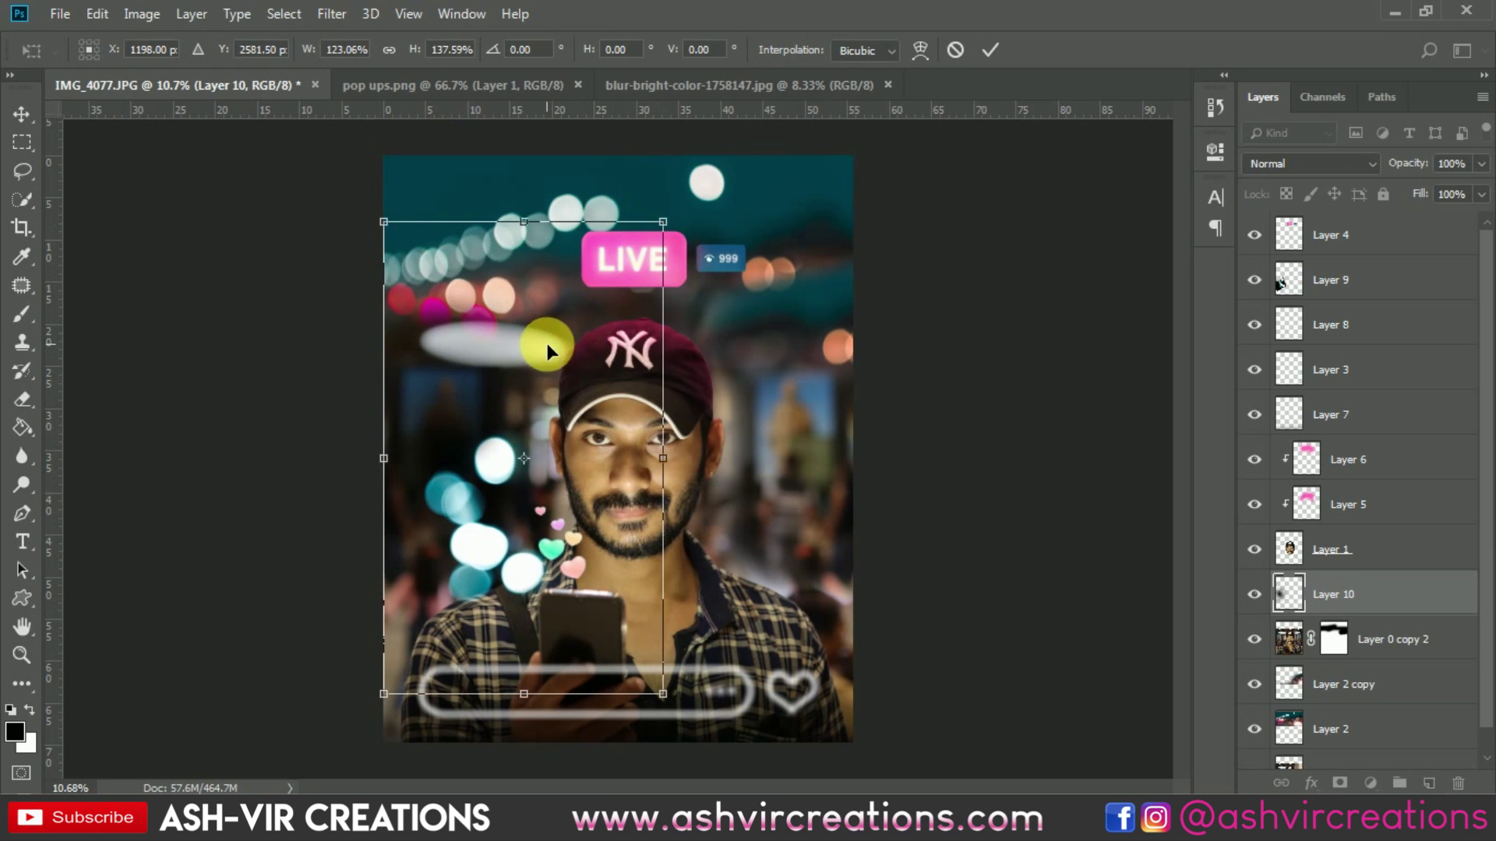
{"action": "left_click_drag", "start_coordinate": [547, 350], "coordinate": [500, 446]}
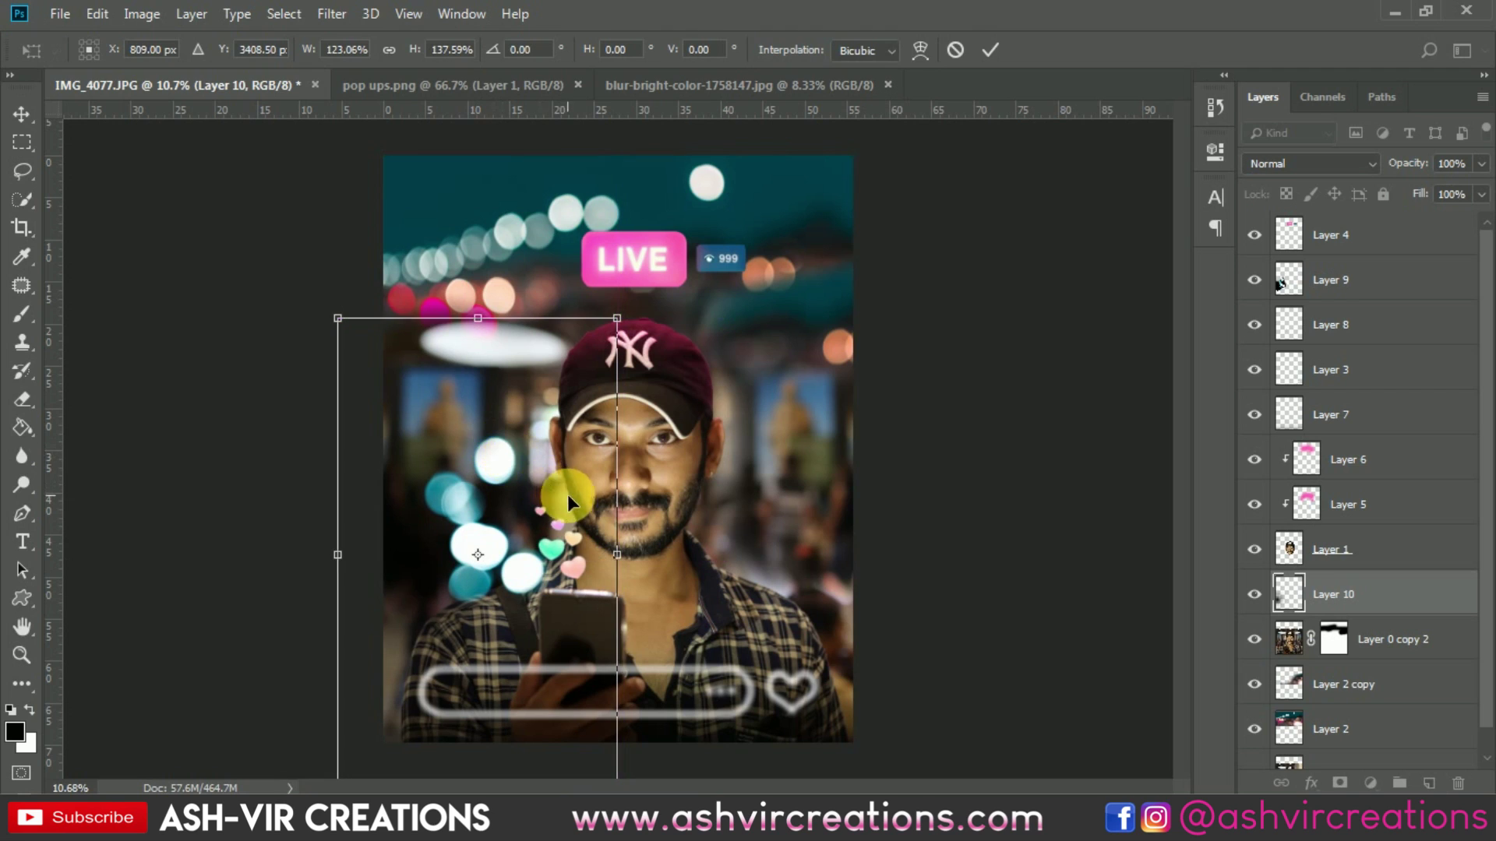
{"action": "mouse_move", "coordinate": [615, 554]}
{"action": "left_mouse_down"}
{"action": "mouse_move", "coordinate": [634, 537]}
{"action": "mouse_move", "coordinate": [625, 546]}
{"action": "left_mouse_up"}
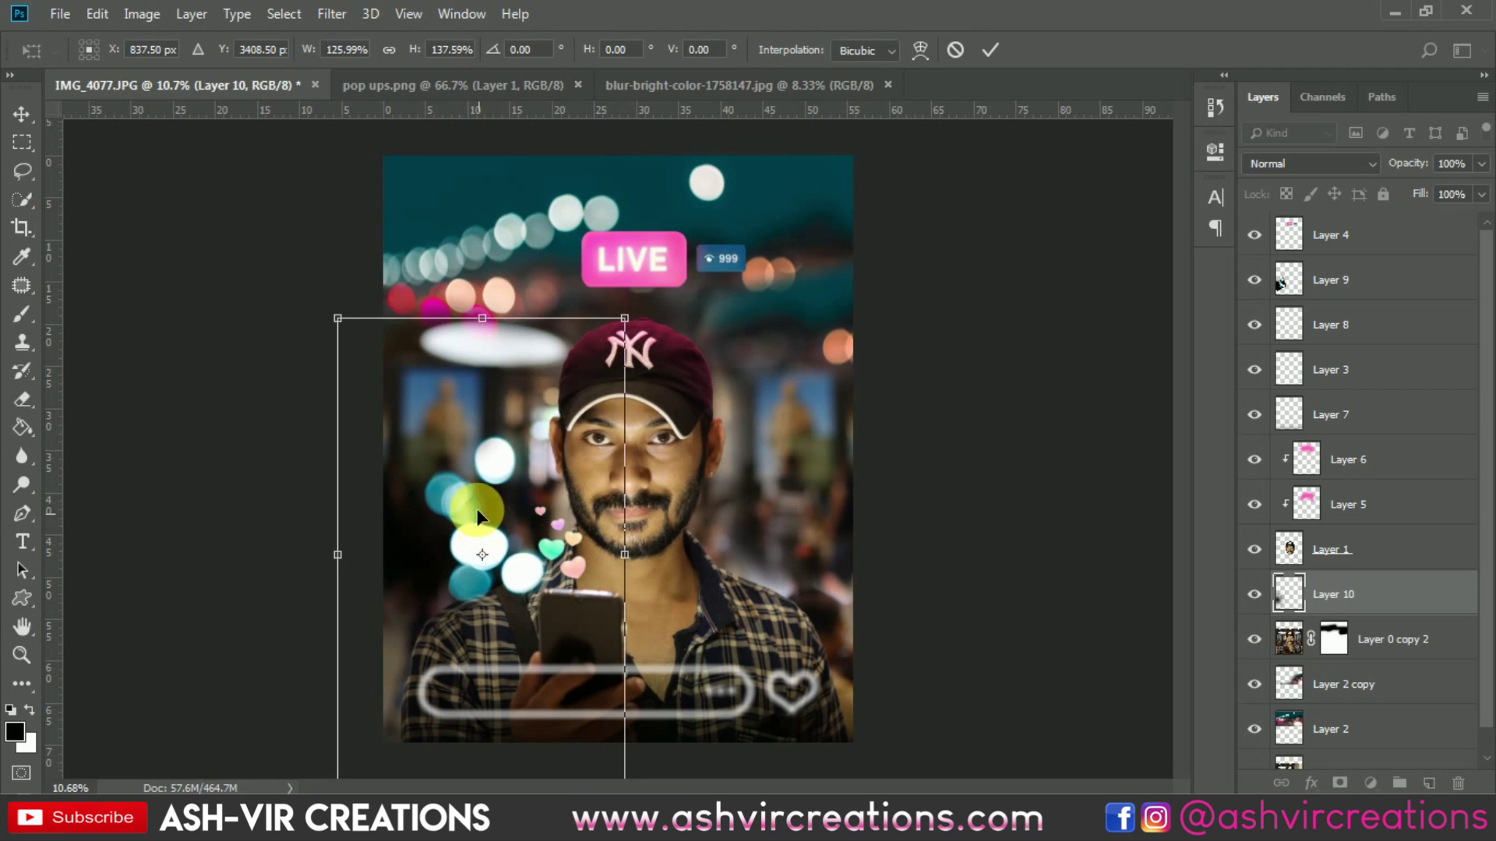
{"action": "left_click_drag", "start_coordinate": [482, 318], "coordinate": [485, 288]}
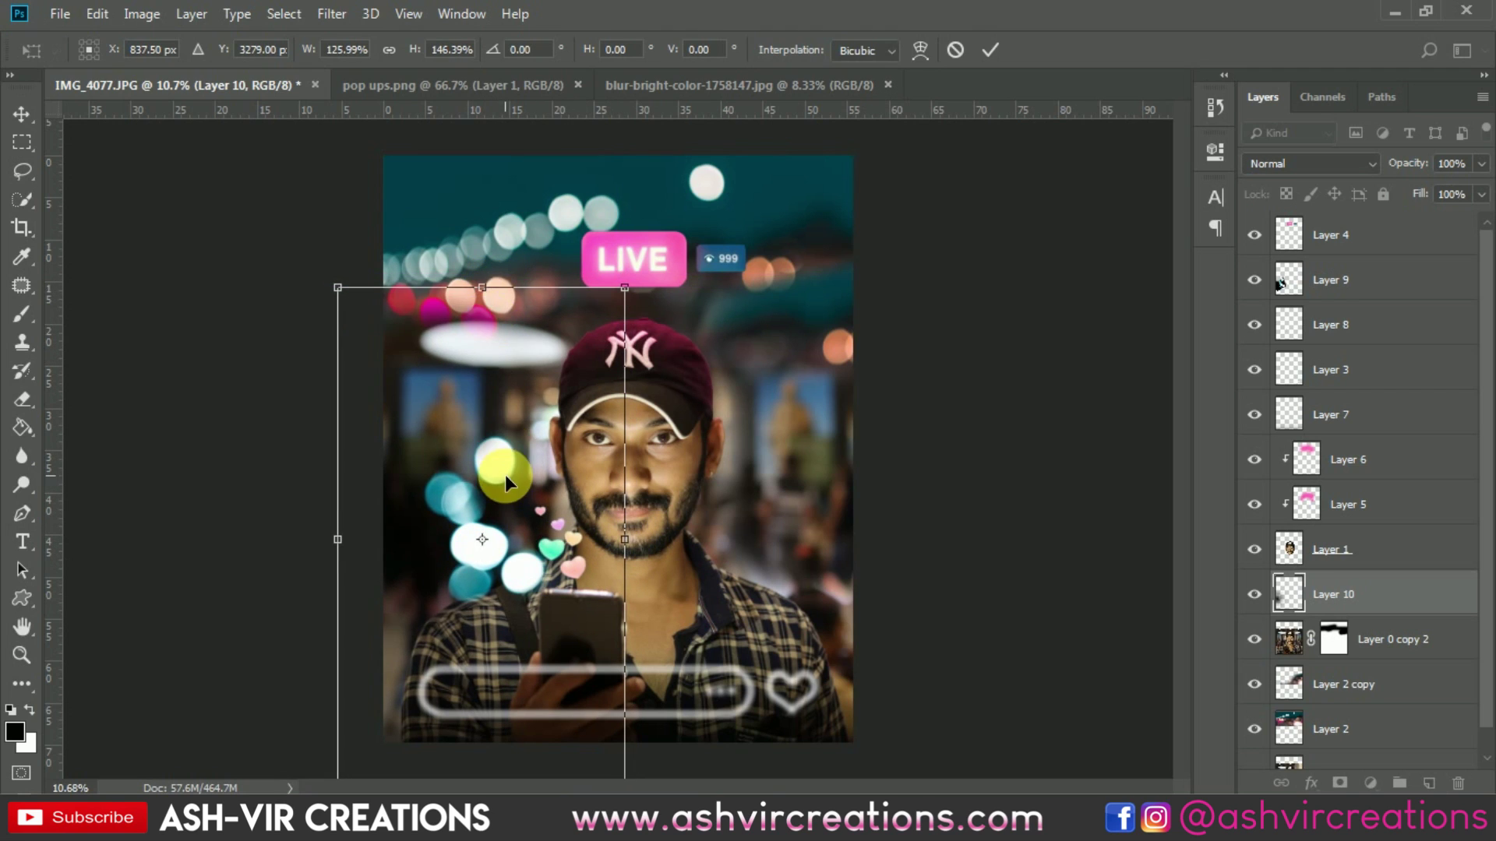
{"action": "left_click_drag", "start_coordinate": [505, 475], "coordinate": [521, 488]}
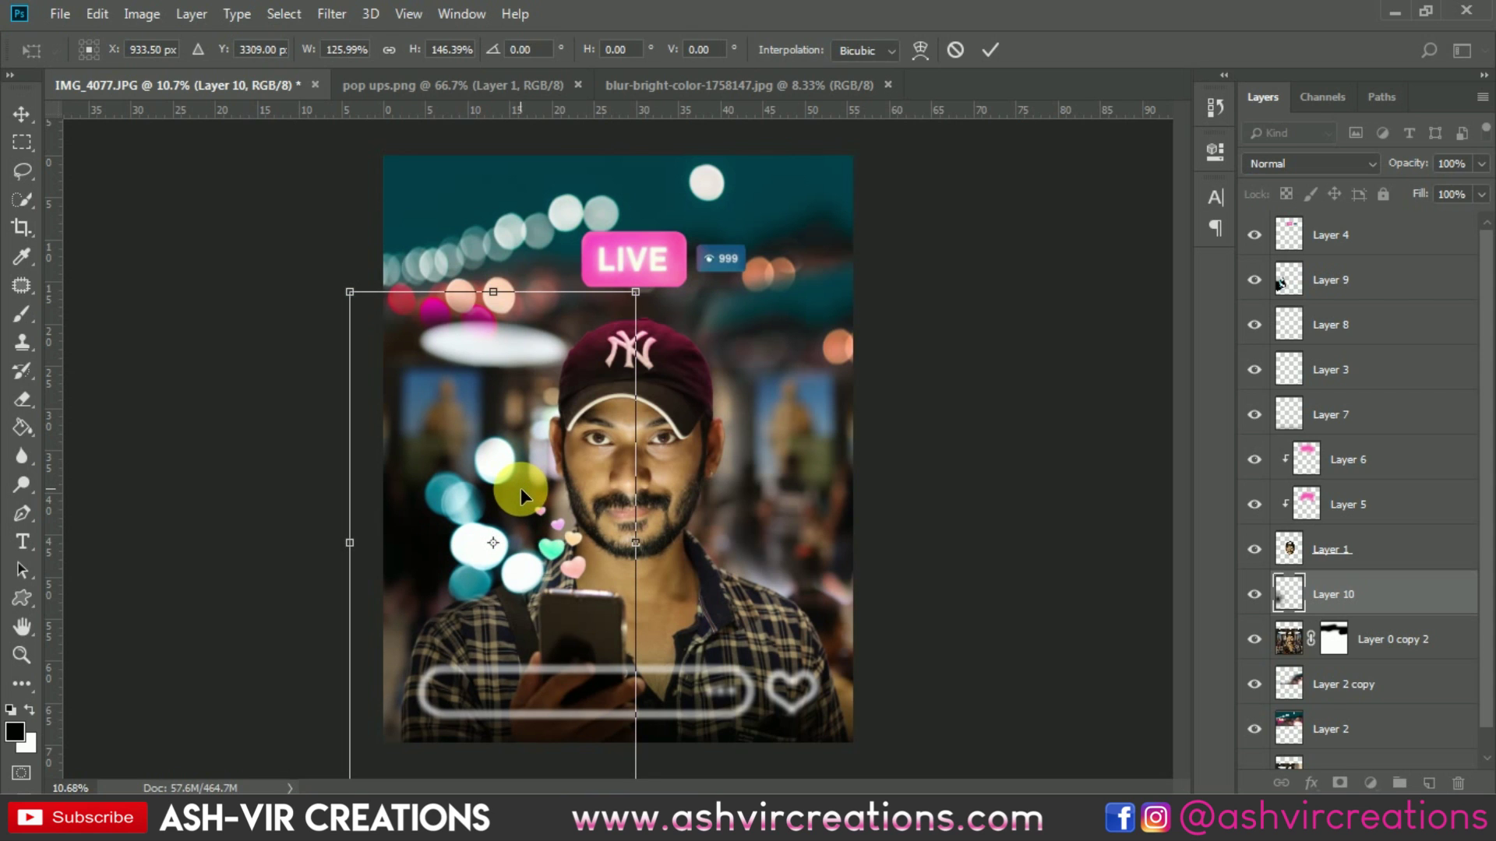
{"action": "key", "text": "Return"}
{"action": "scroll", "coordinate": [517, 482], "scroll_direction": "up", "scroll_amount": 4}
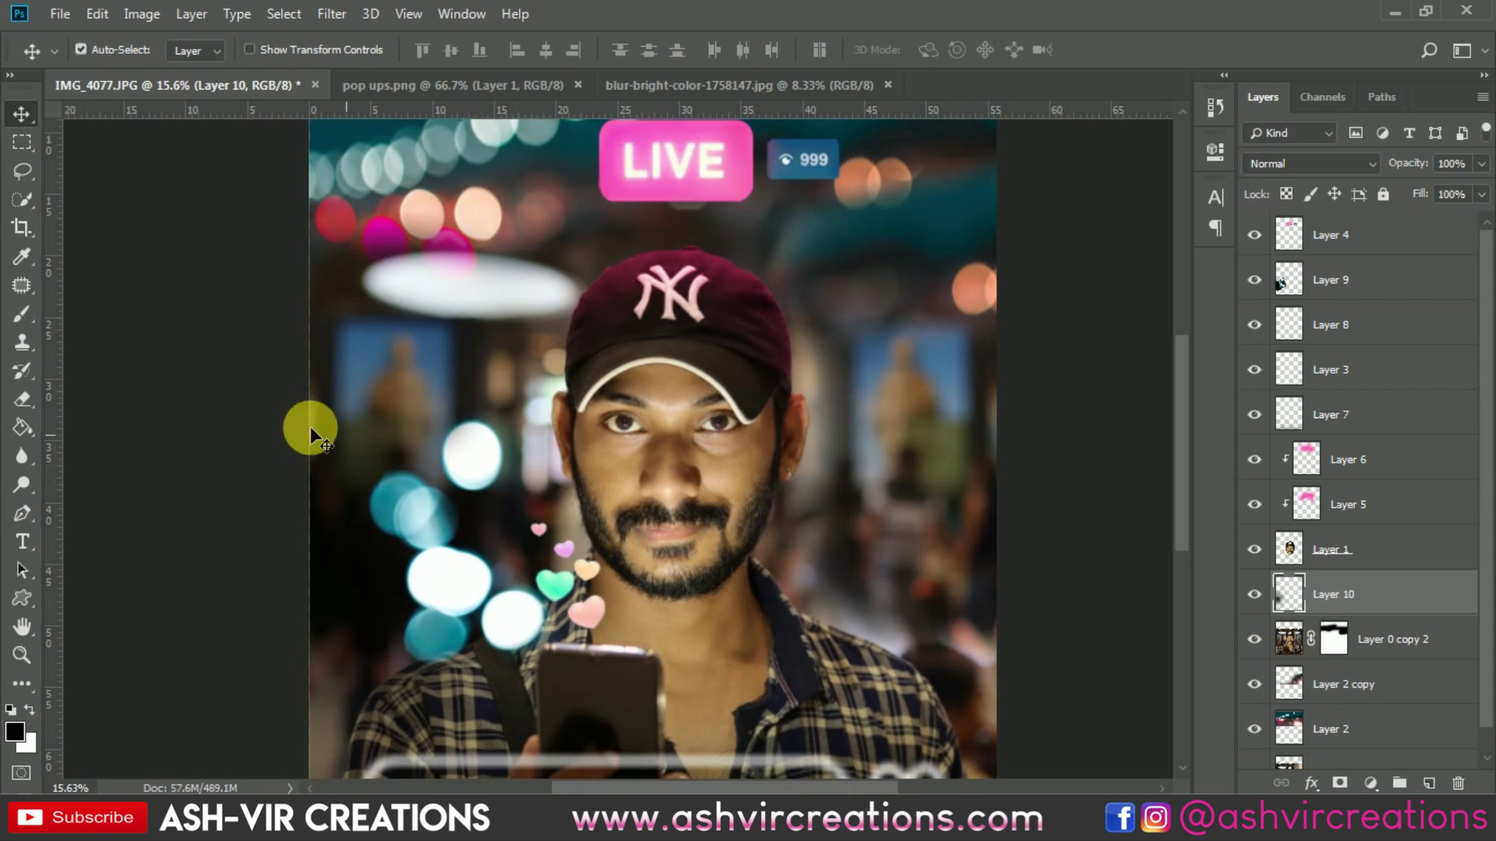
Compare the portrait with and without the dark shading of Layer 10
{"action": "left_click", "coordinate": [1260, 594]}
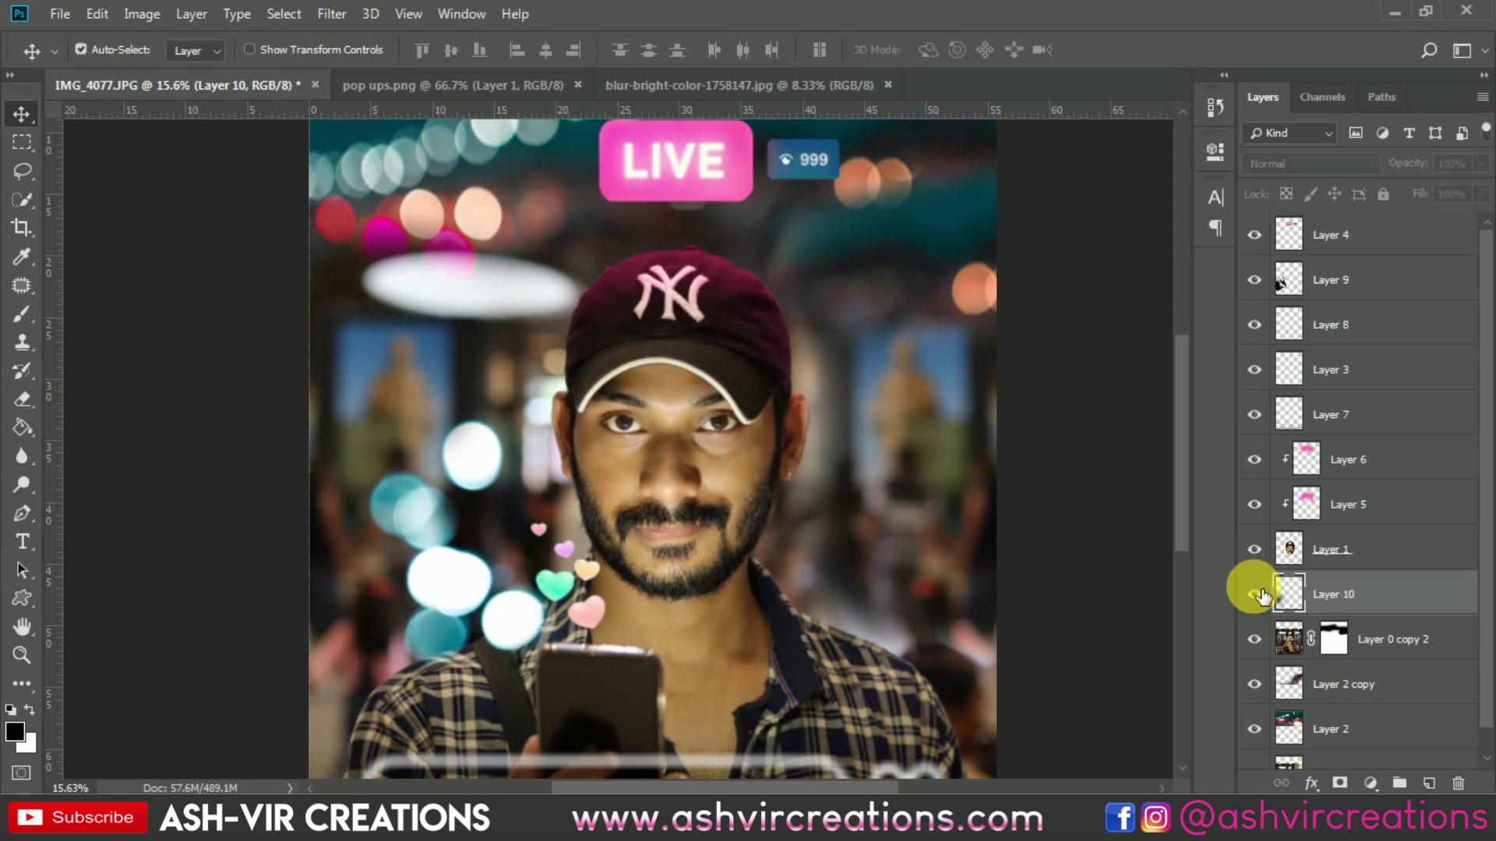
{"action": "left_click", "coordinate": [1260, 594]}
{"action": "left_click", "coordinate": [1260, 594]}
{"action": "left_click", "coordinate": [1260, 595]}
{"action": "scroll", "coordinate": [718, 464], "scroll_direction": "down", "scroll_amount": 4}
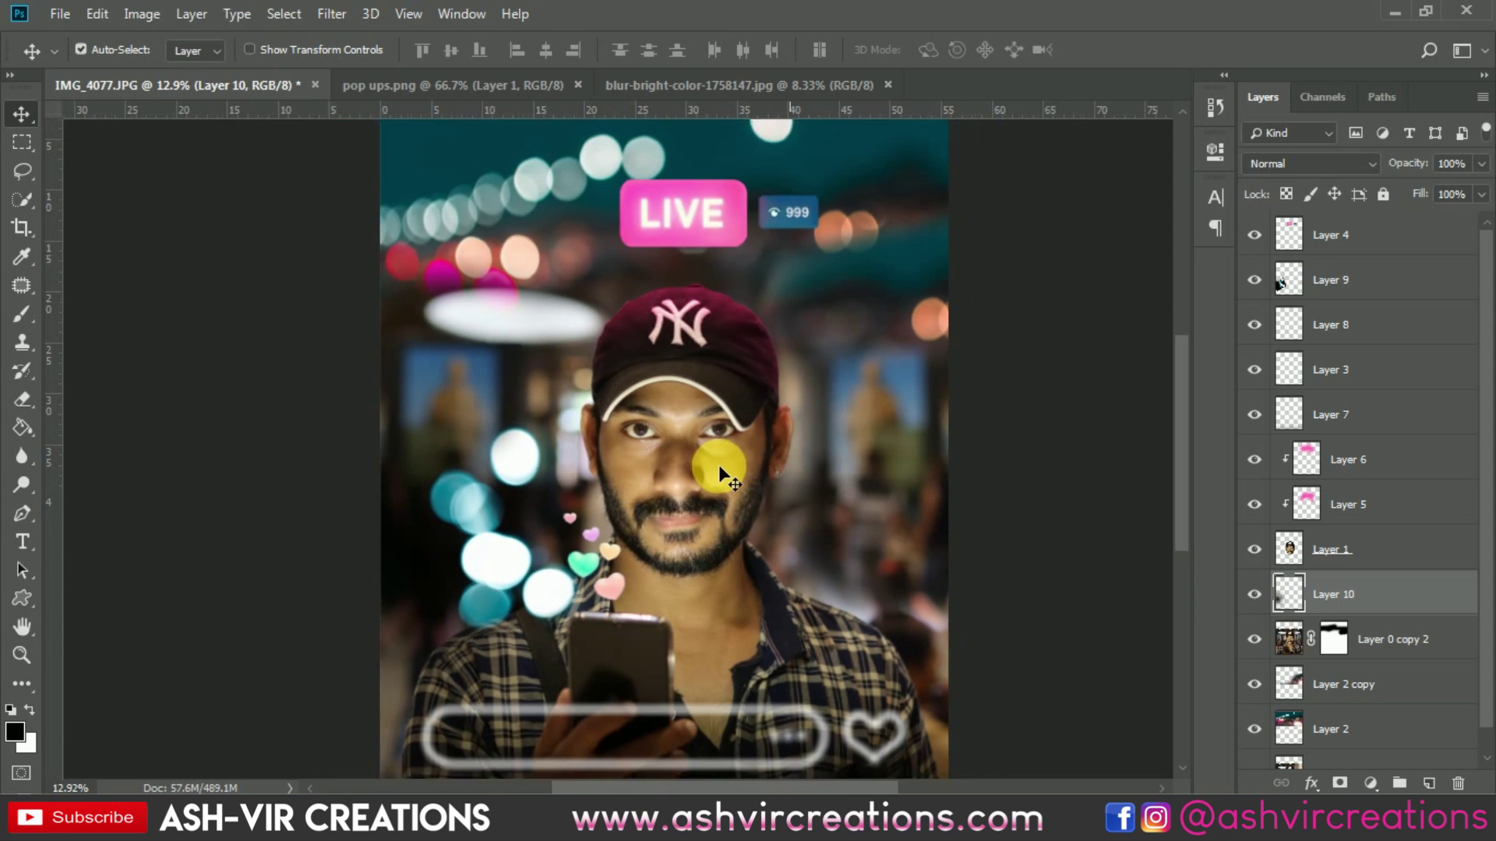
{"action": "scroll", "coordinate": [718, 465], "scroll_direction": "up", "scroll_amount": 2}
{"action": "scroll", "coordinate": [1410, 659], "scroll_direction": "down", "scroll_amount": 1}
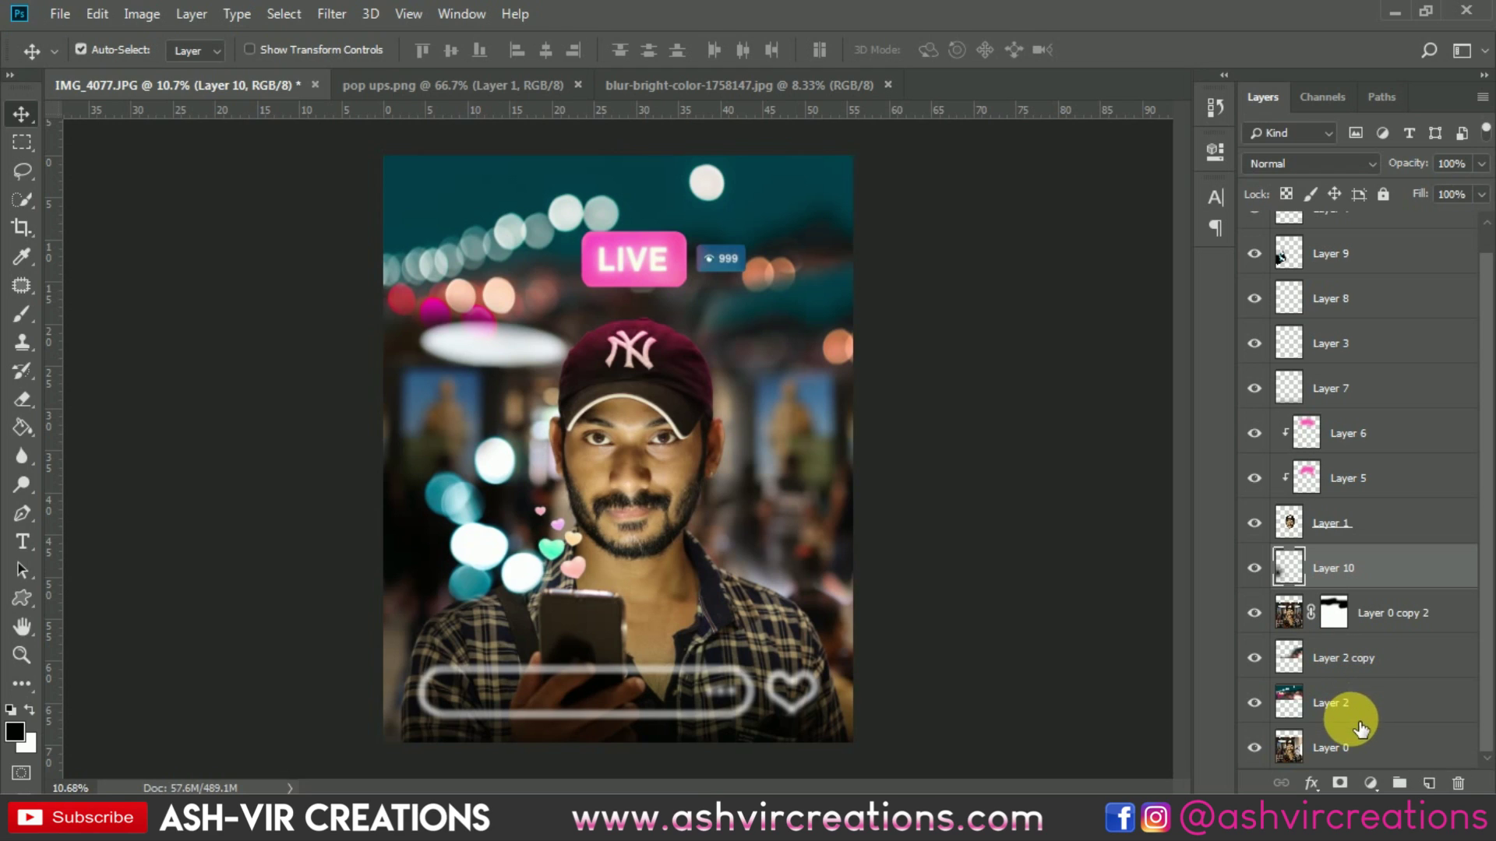
Duplicate Layer 0, keeping the default copy name
{"action": "left_click", "coordinate": [1344, 746]}
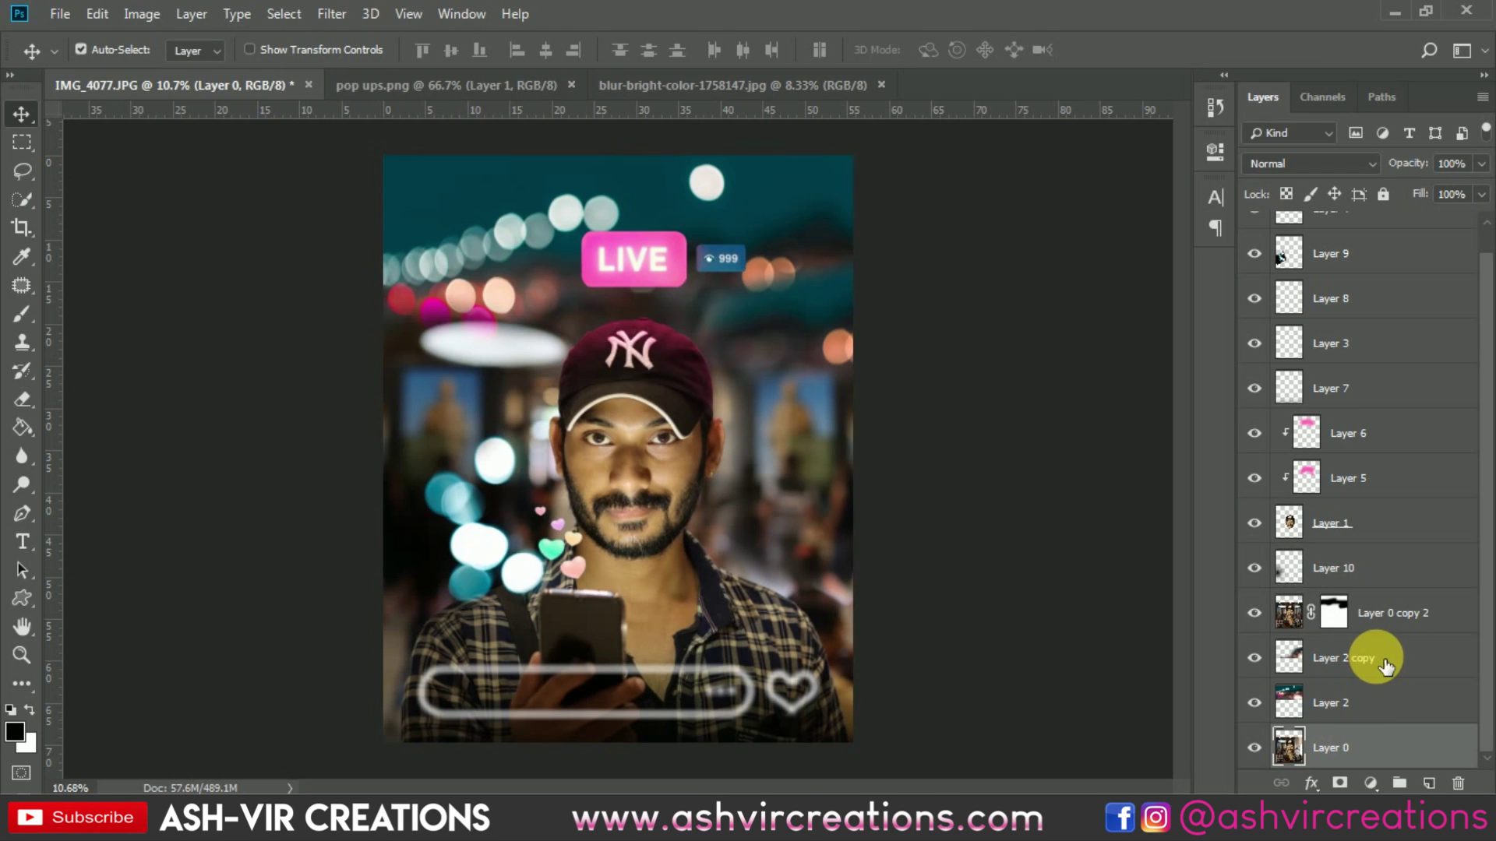
{"action": "right_click", "coordinate": [1359, 741]}
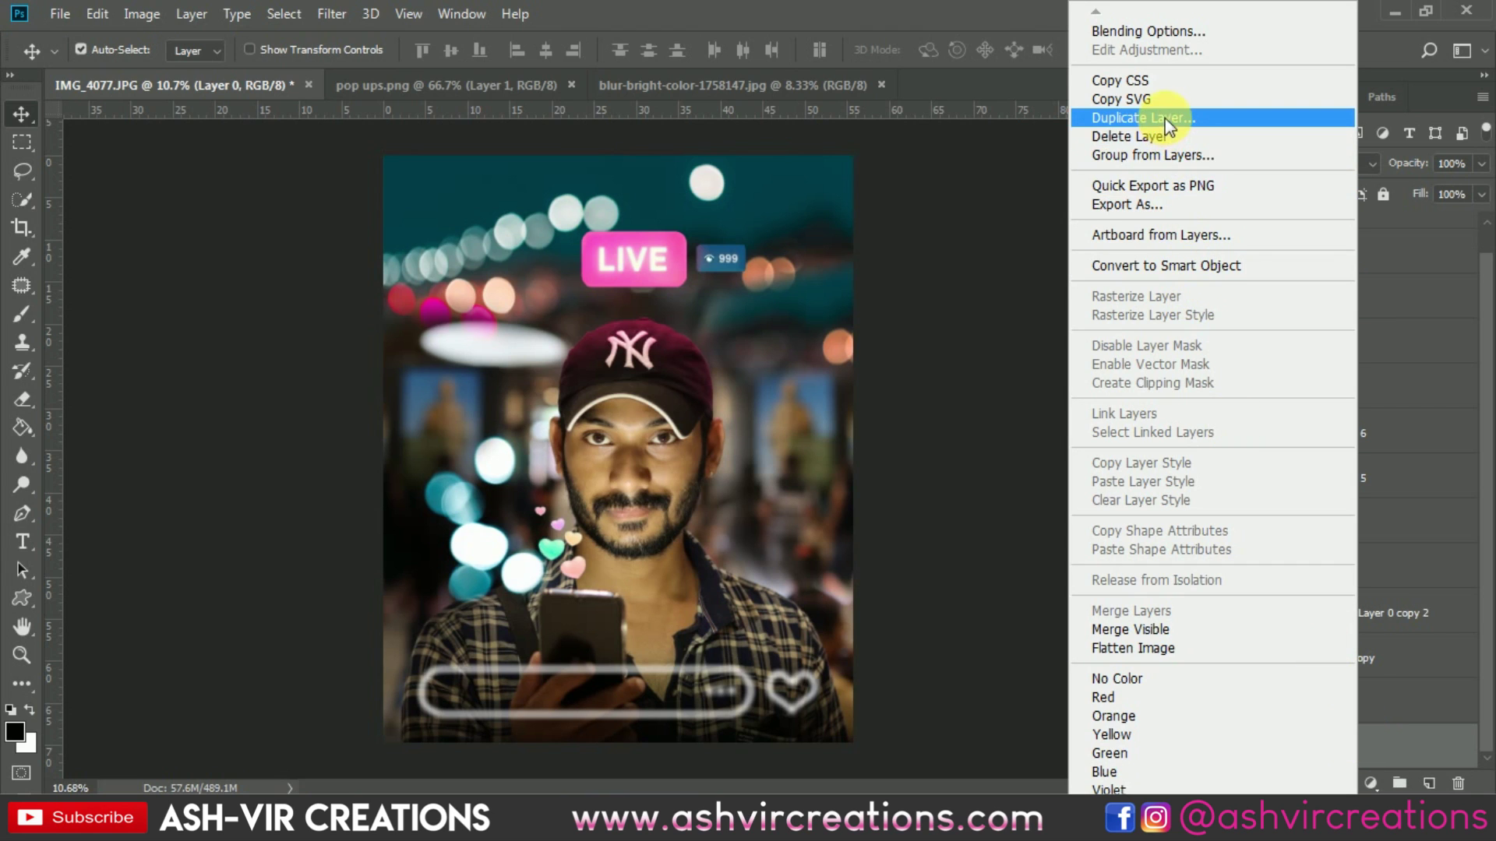
{"action": "left_click", "coordinate": [1187, 134]}
{"action": "left_click", "coordinate": [938, 206]}
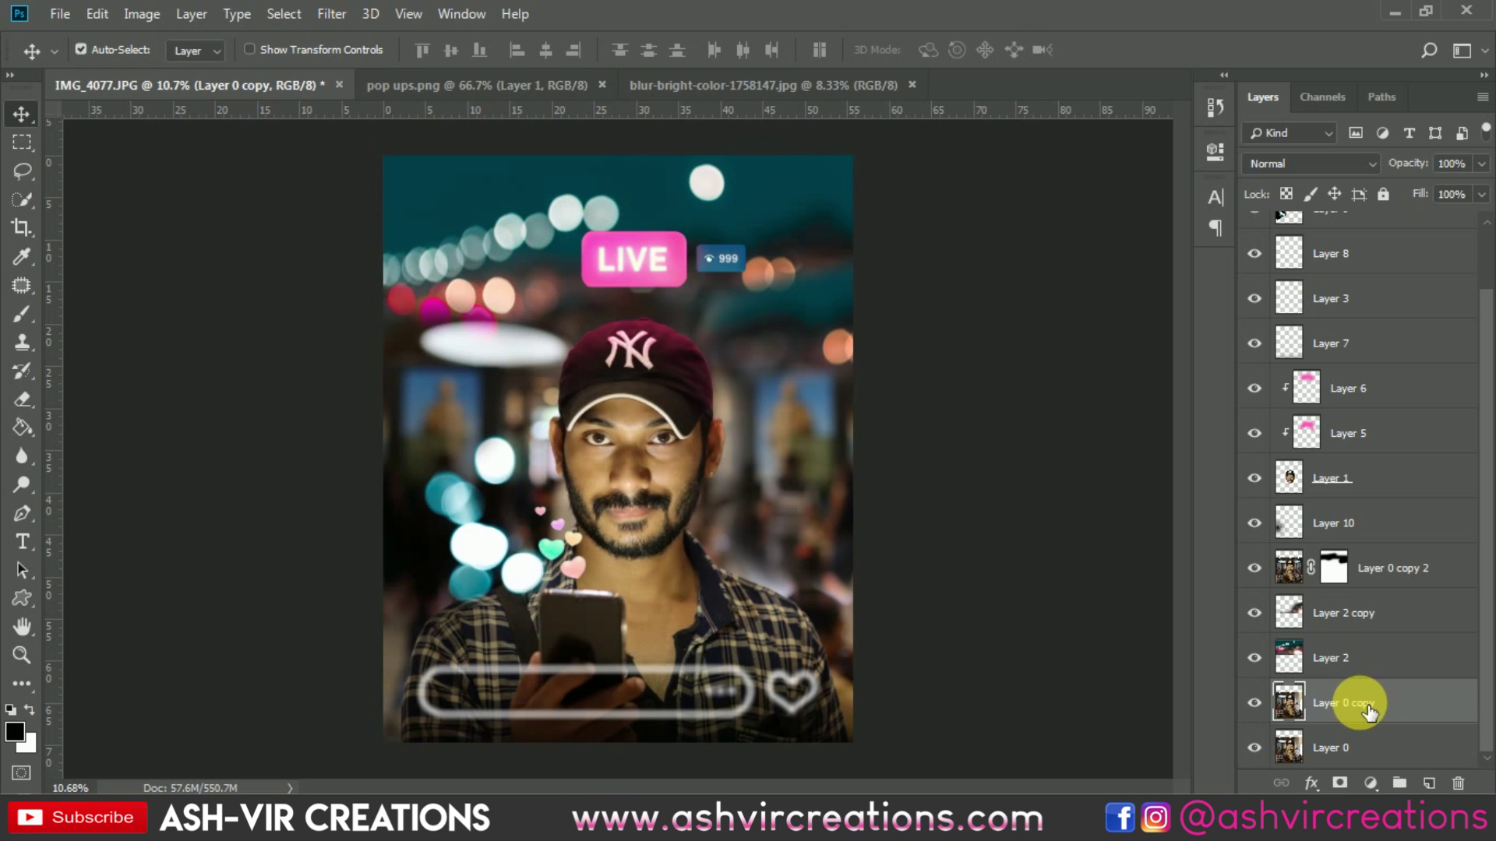
{"action": "scroll", "coordinate": [775, 501], "scroll_direction": "up", "scroll_amount": 1}
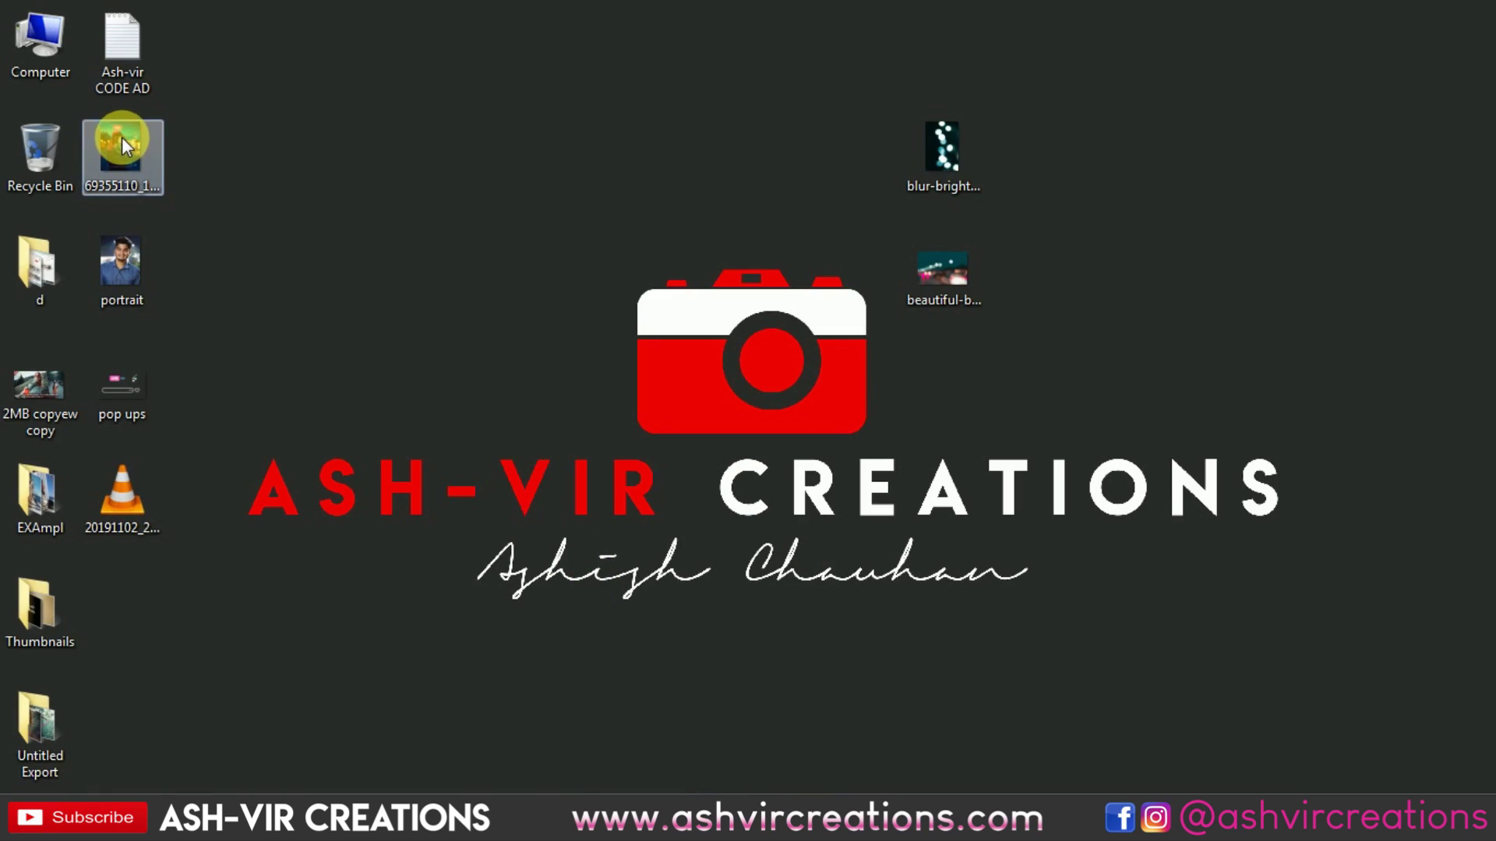
Open the desktop reference image whose name starts with 69355110 in Photoshop and compare it with the IMG_4077 portrait
{"action": "right_click", "coordinate": [122, 140]}
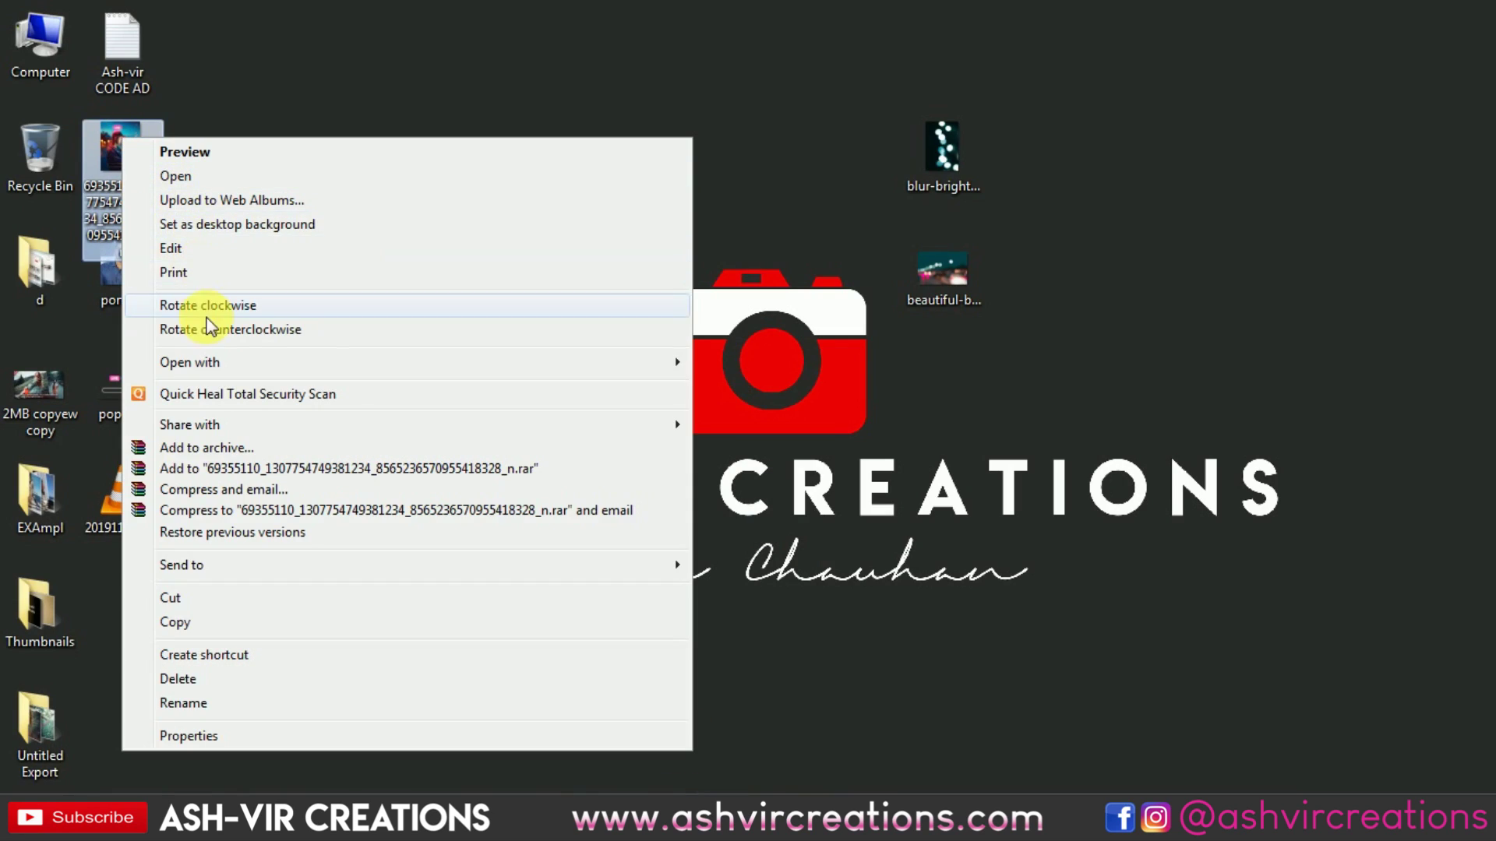
{"action": "mouse_move", "coordinate": [278, 361]}
{"action": "left_click", "coordinate": [759, 371]}
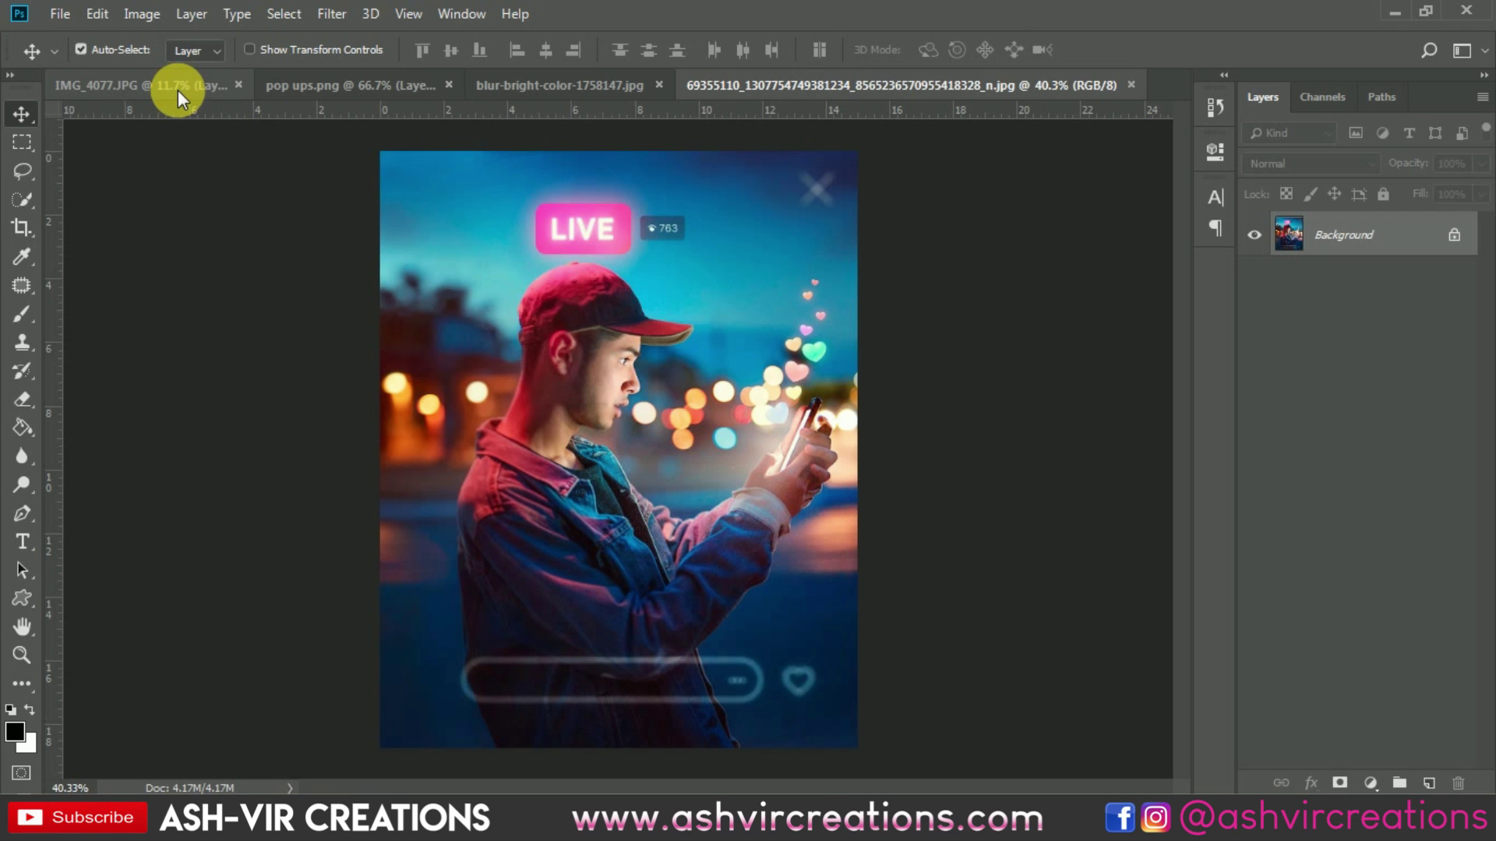
{"action": "left_click", "coordinate": [177, 90]}
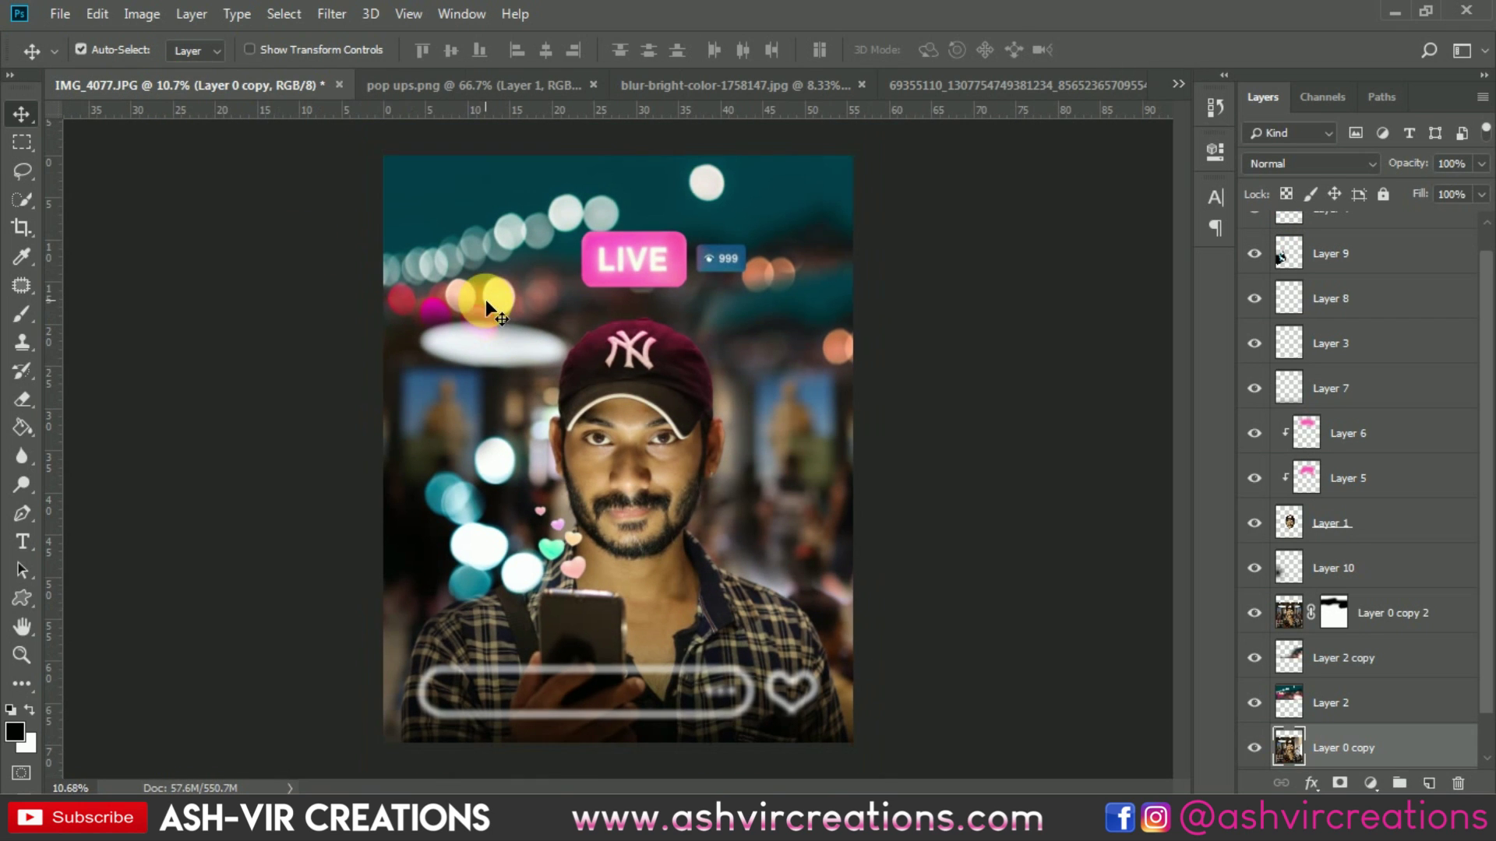
{"action": "left_click", "coordinate": [1003, 87]}
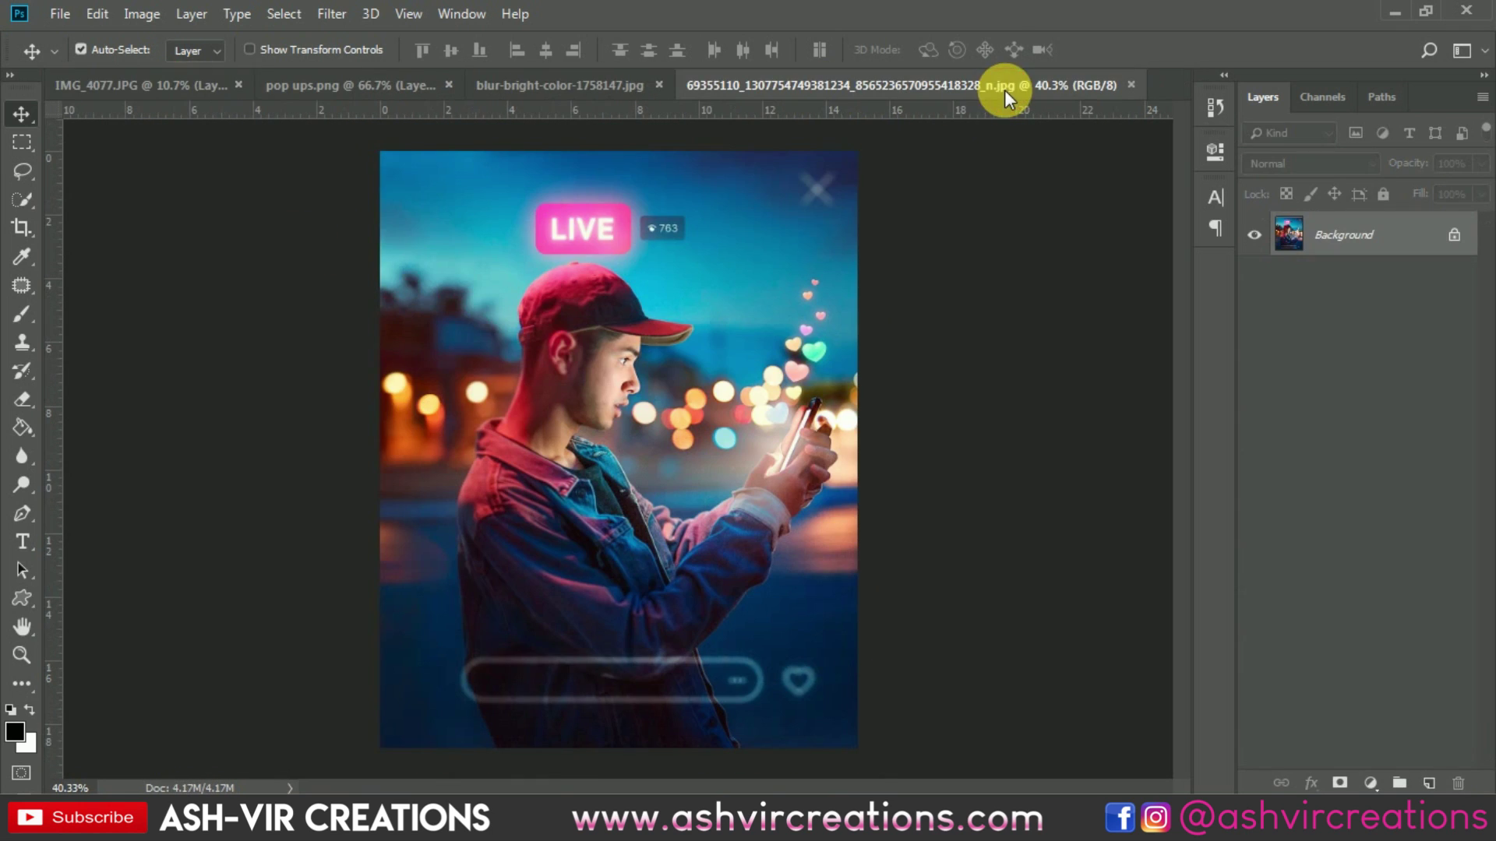
{"action": "left_click", "coordinate": [156, 84]}
{"action": "scroll", "coordinate": [782, 691], "scroll_direction": "up", "scroll_amount": 1}
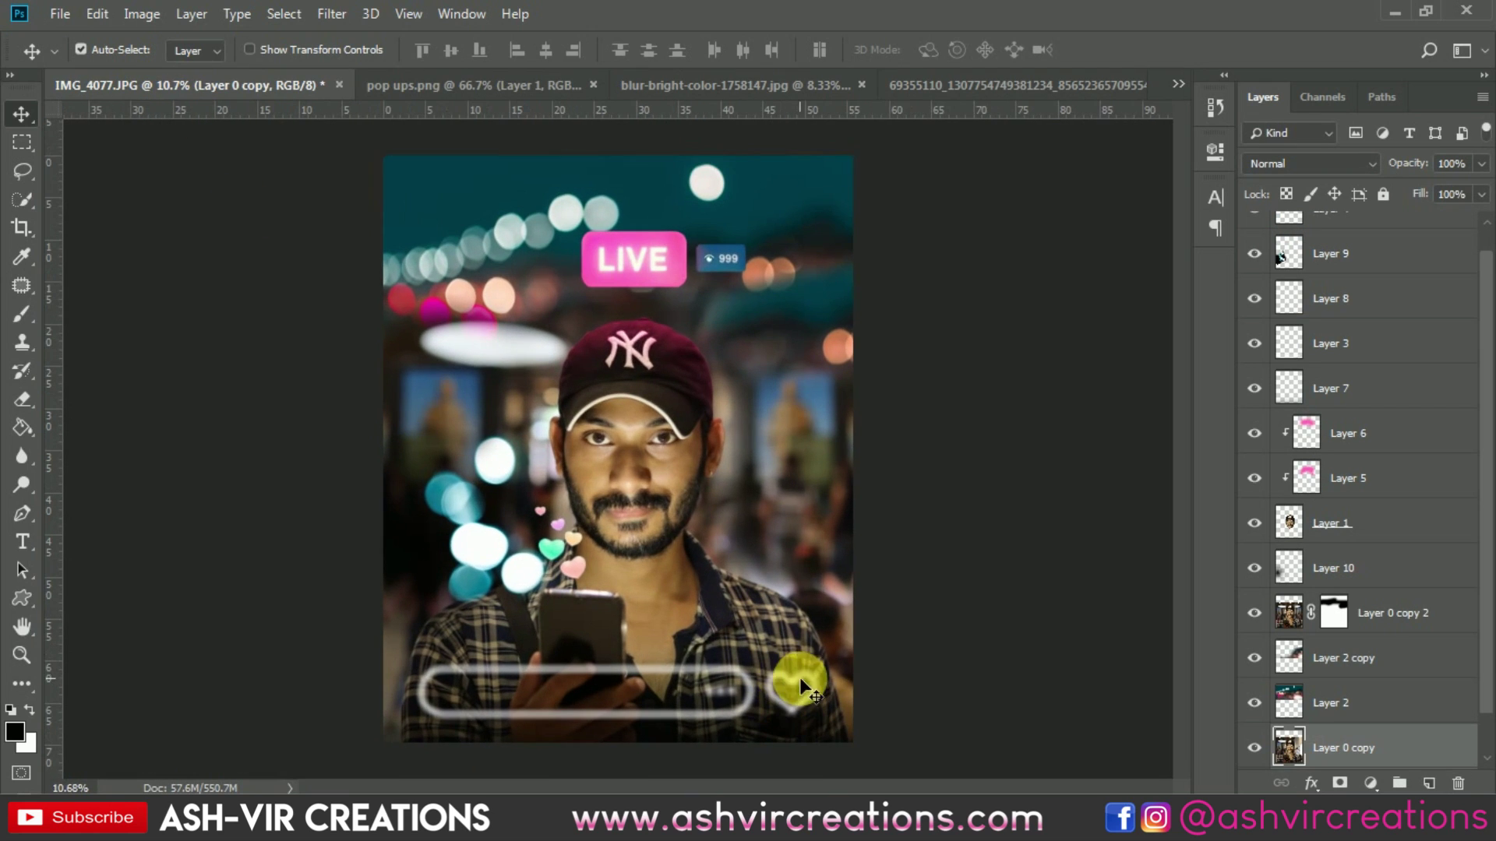
{"action": "scroll", "coordinate": [1371, 678], "scroll_direction": "down", "scroll_amount": 1}
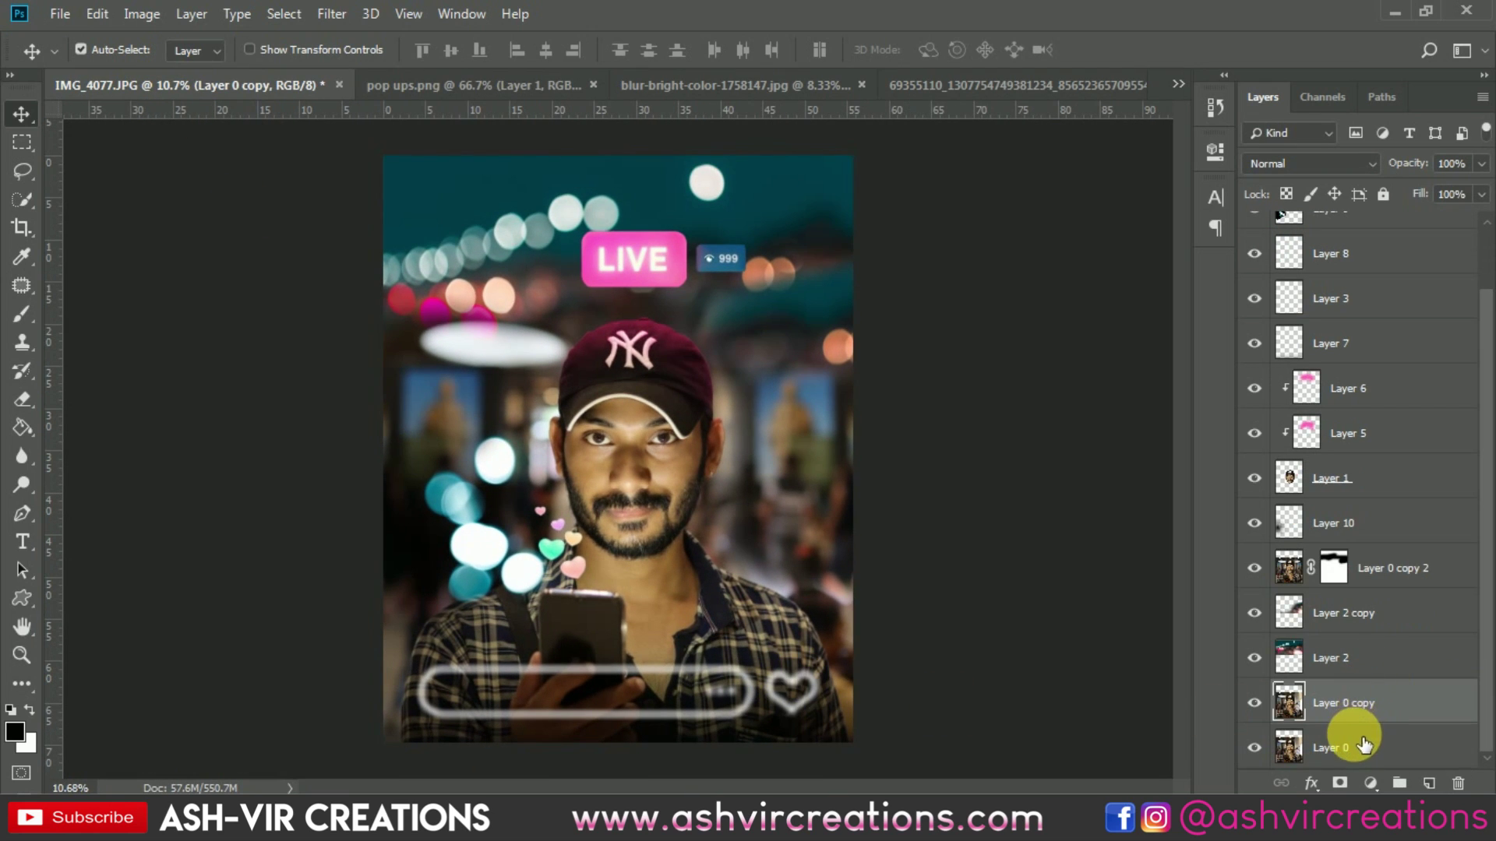
{"action": "left_click", "coordinate": [1377, 716], "text": "ctrl"}
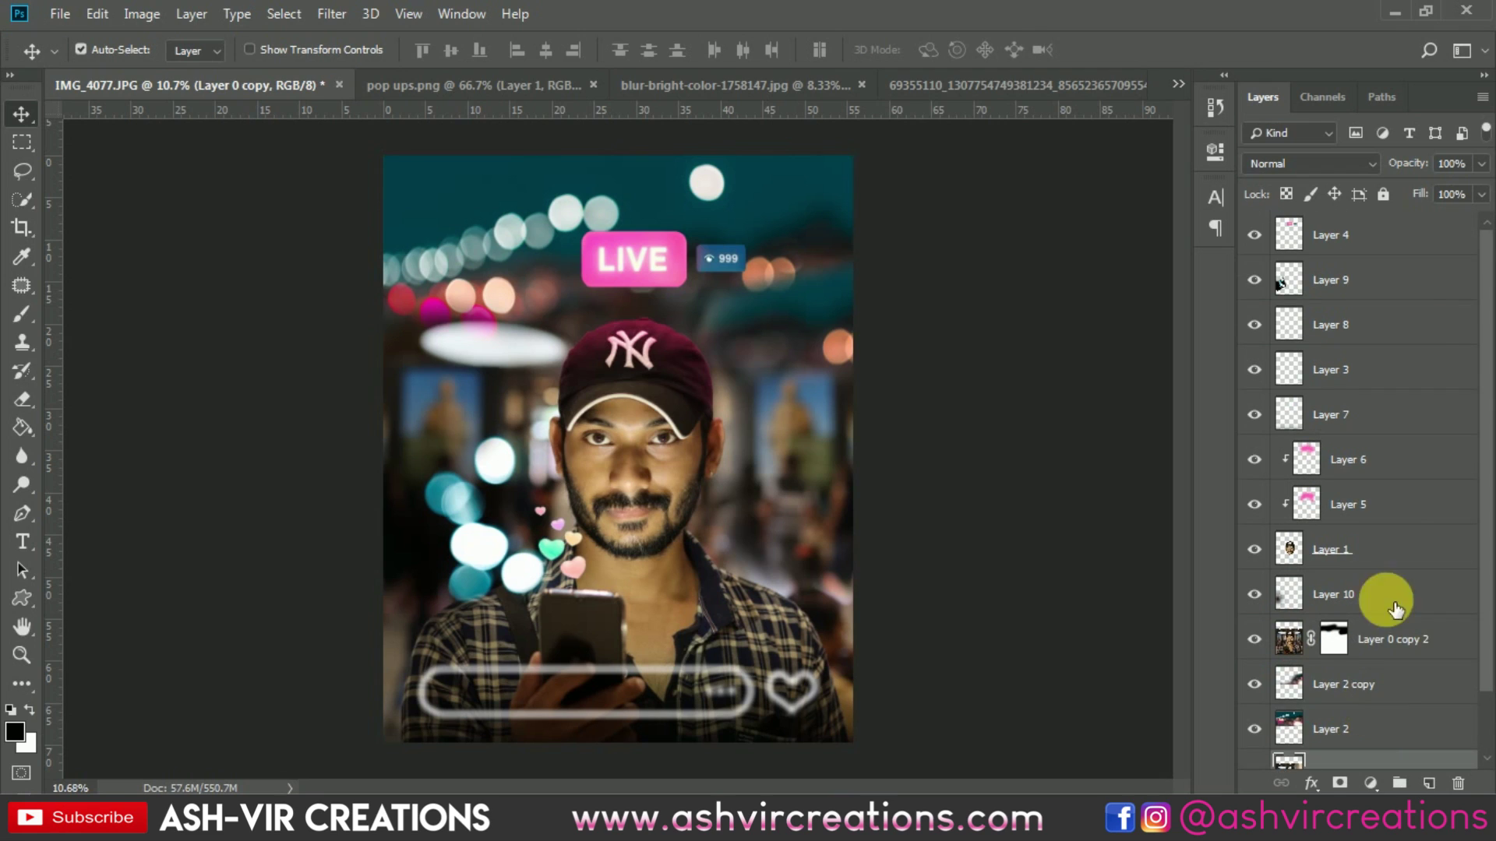
{"action": "scroll", "coordinate": [1403, 244], "scroll_direction": "up", "scroll_amount": 2}
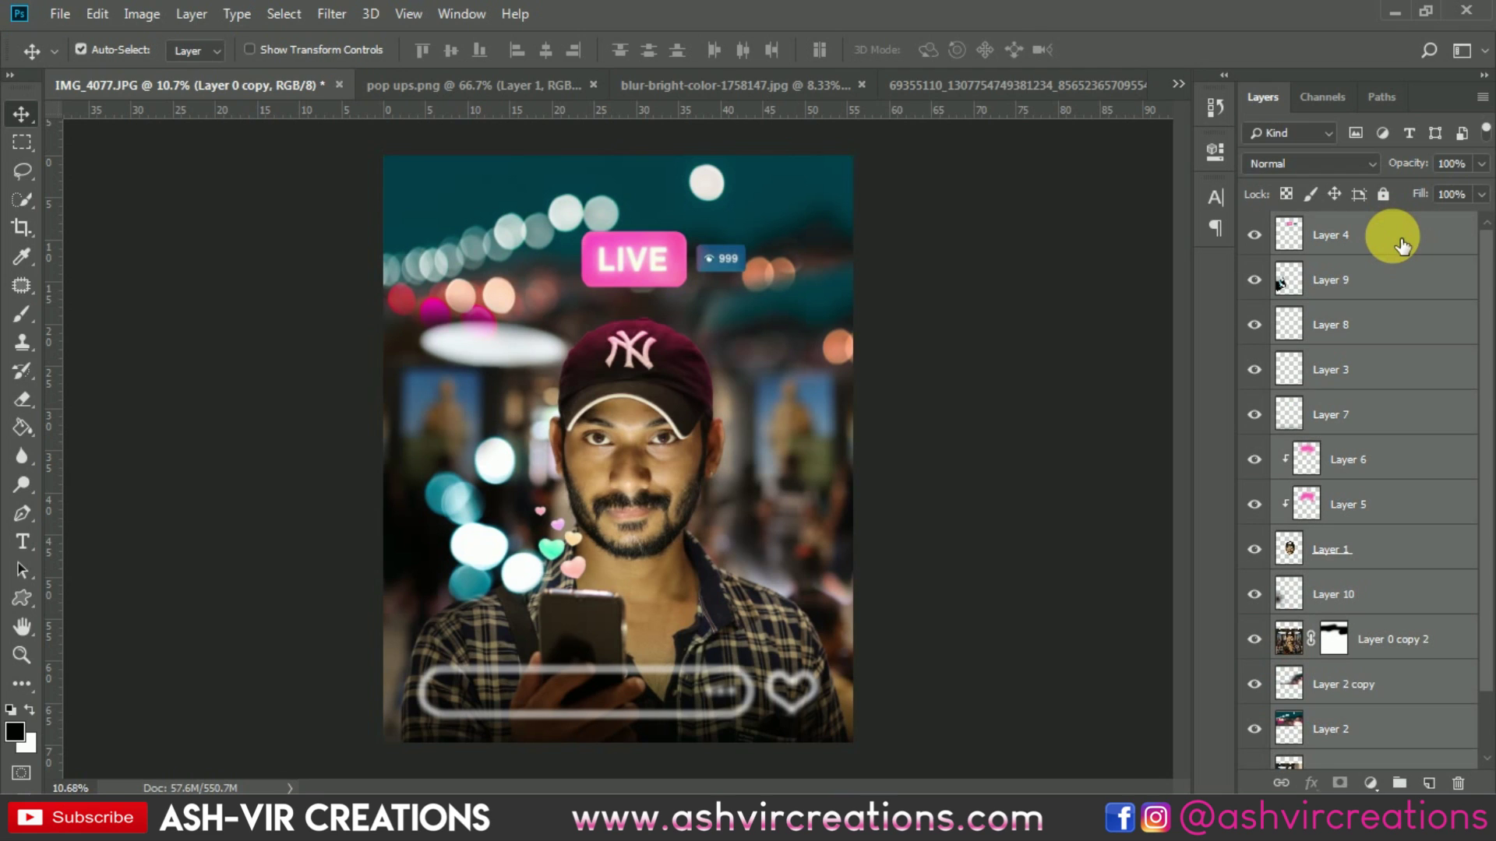
{"action": "left_click", "coordinate": [1410, 287]}
Paint the LIVE badge's pink over the cap on Layer 6 with a soft 1800 px brush
{"action": "left_click", "coordinate": [1362, 544]}
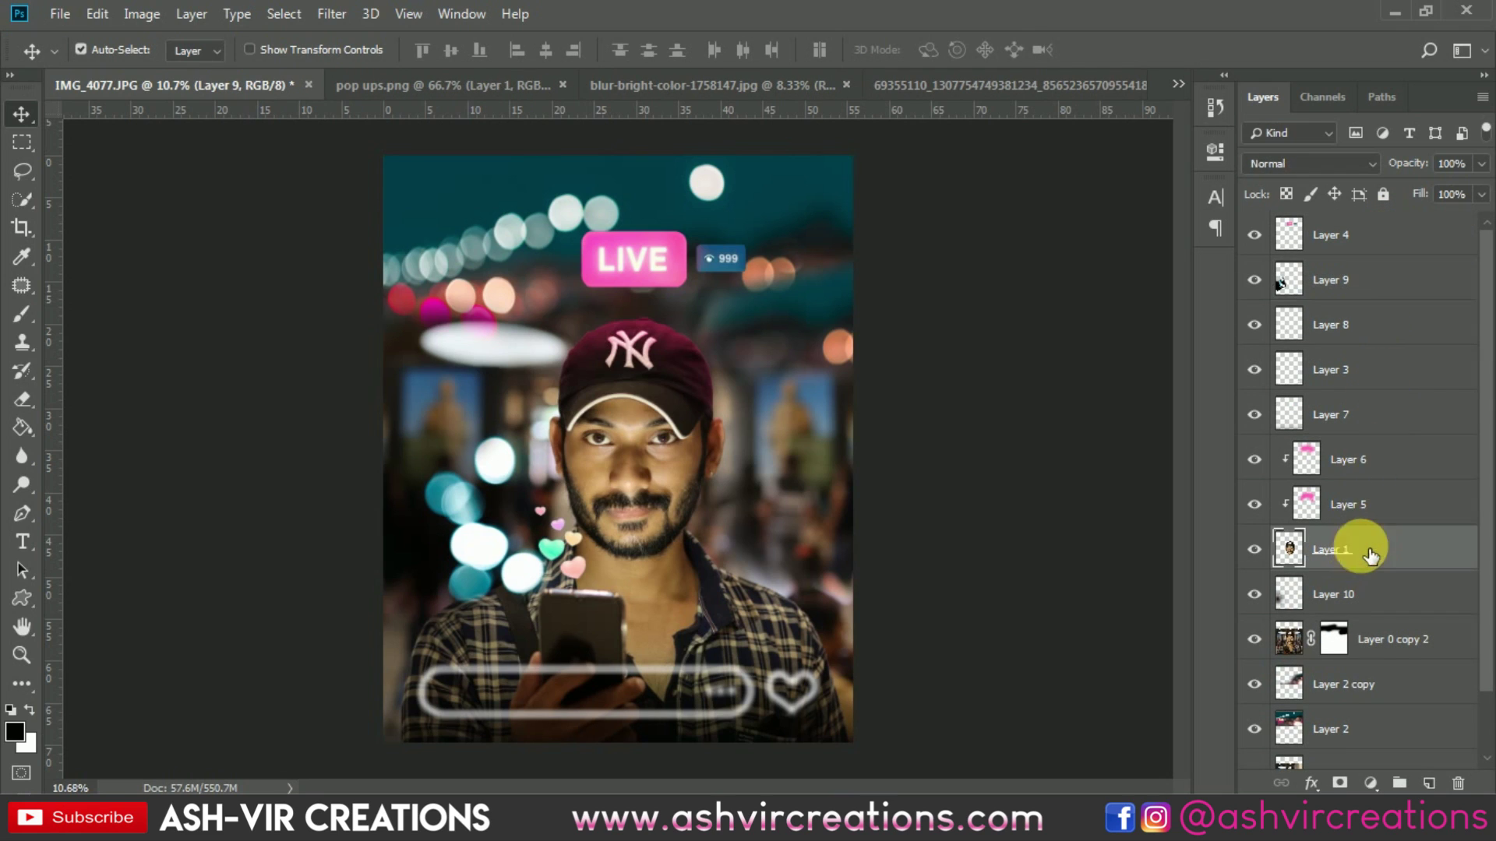
{"action": "left_click", "coordinate": [1366, 459]}
{"action": "left_click", "coordinate": [22, 314]}
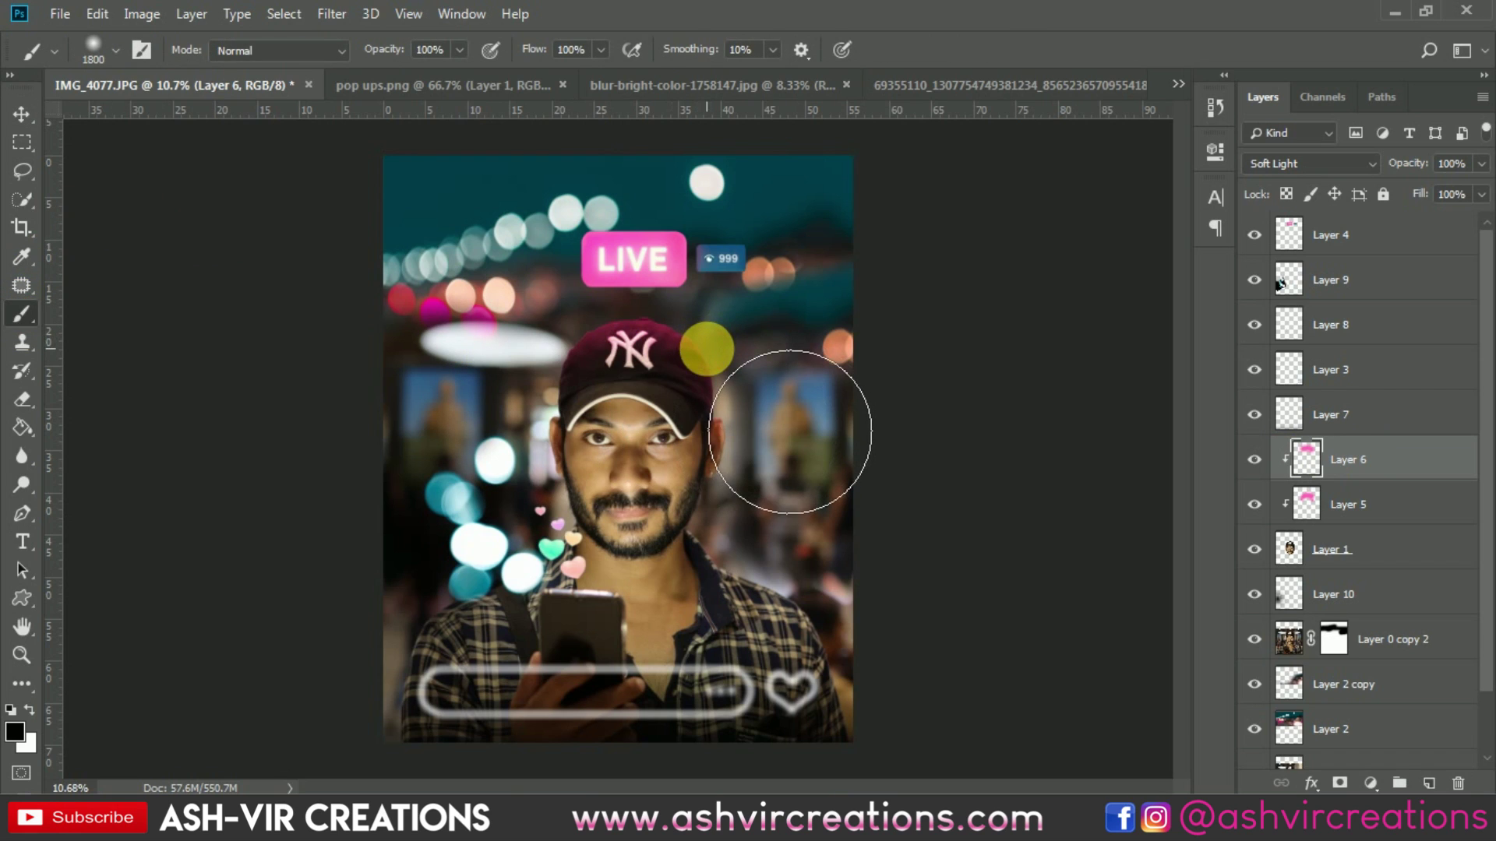
{"action": "left_click", "coordinate": [671, 260], "text": "alt"}
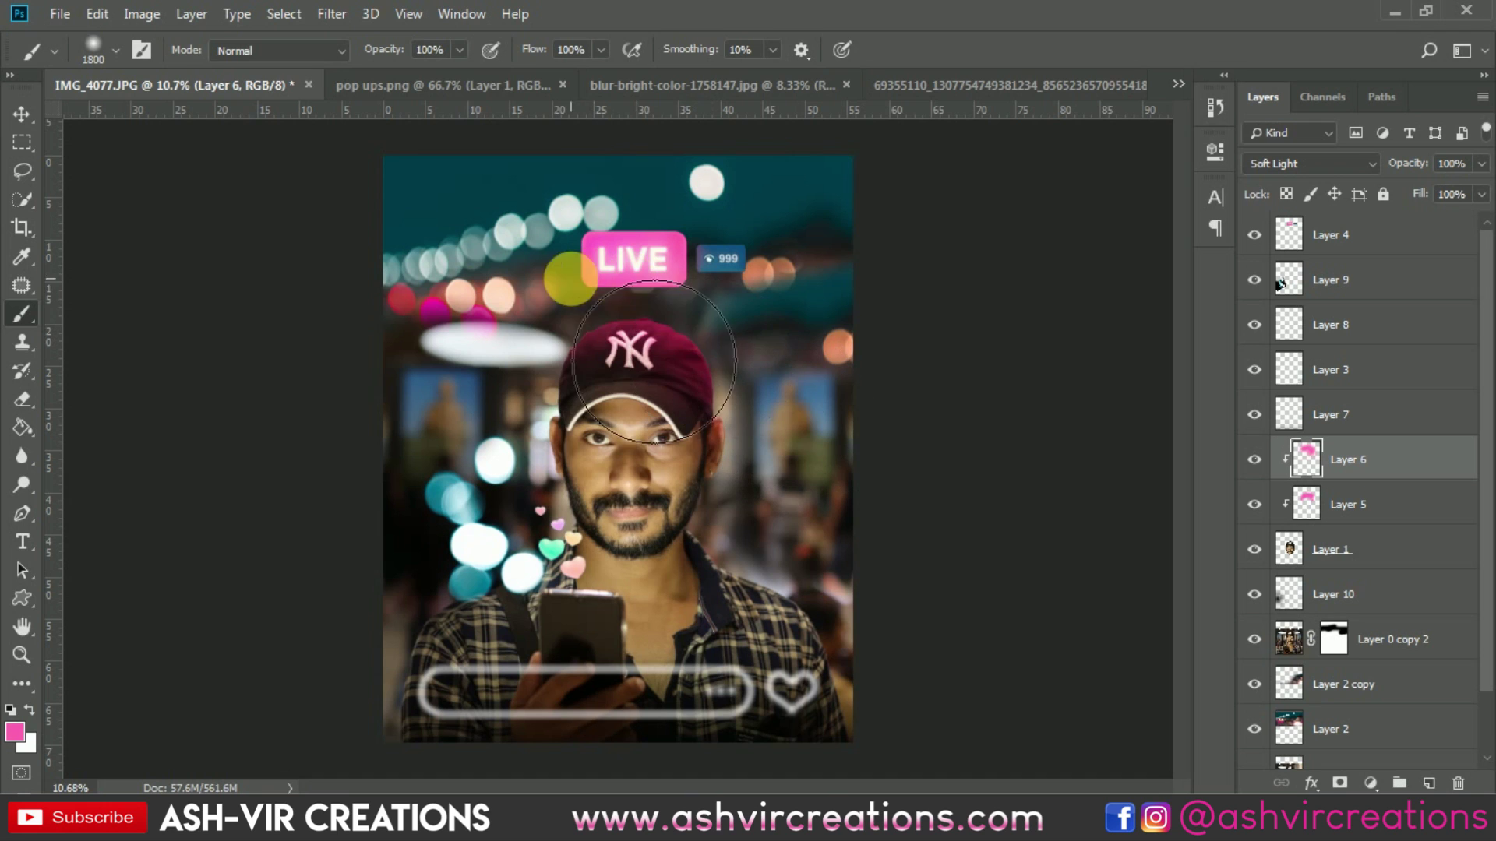
{"action": "mouse_move", "coordinate": [646, 382]}
{"action": "left_mouse_down"}
{"action": "mouse_move", "coordinate": [616, 390]}
{"action": "mouse_move", "coordinate": [606, 413]}
{"action": "left_mouse_up"}
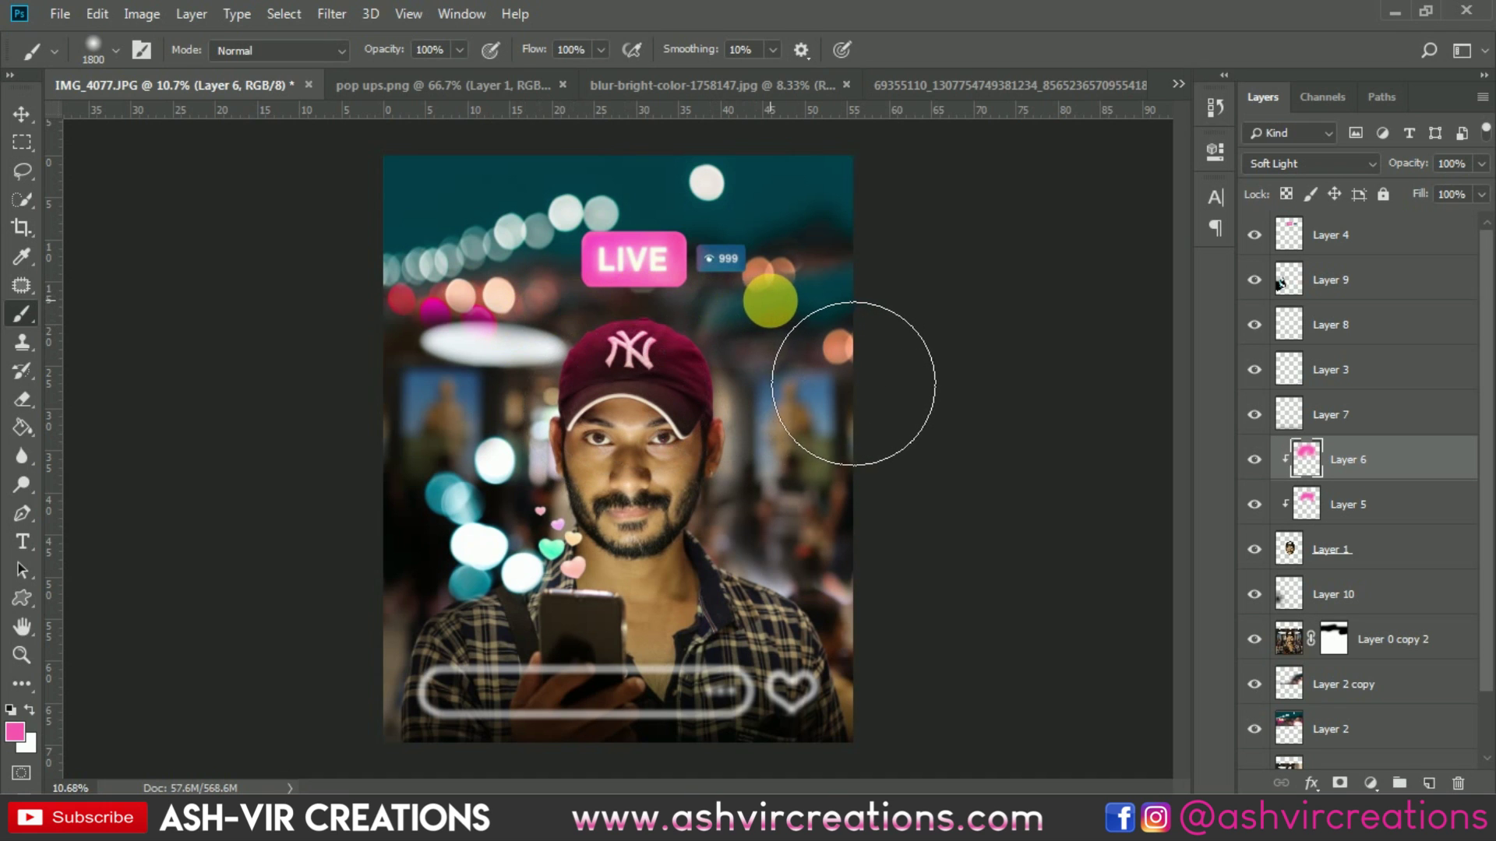
{"action": "scroll", "coordinate": [886, 377], "scroll_direction": "up", "scroll_amount": 2}
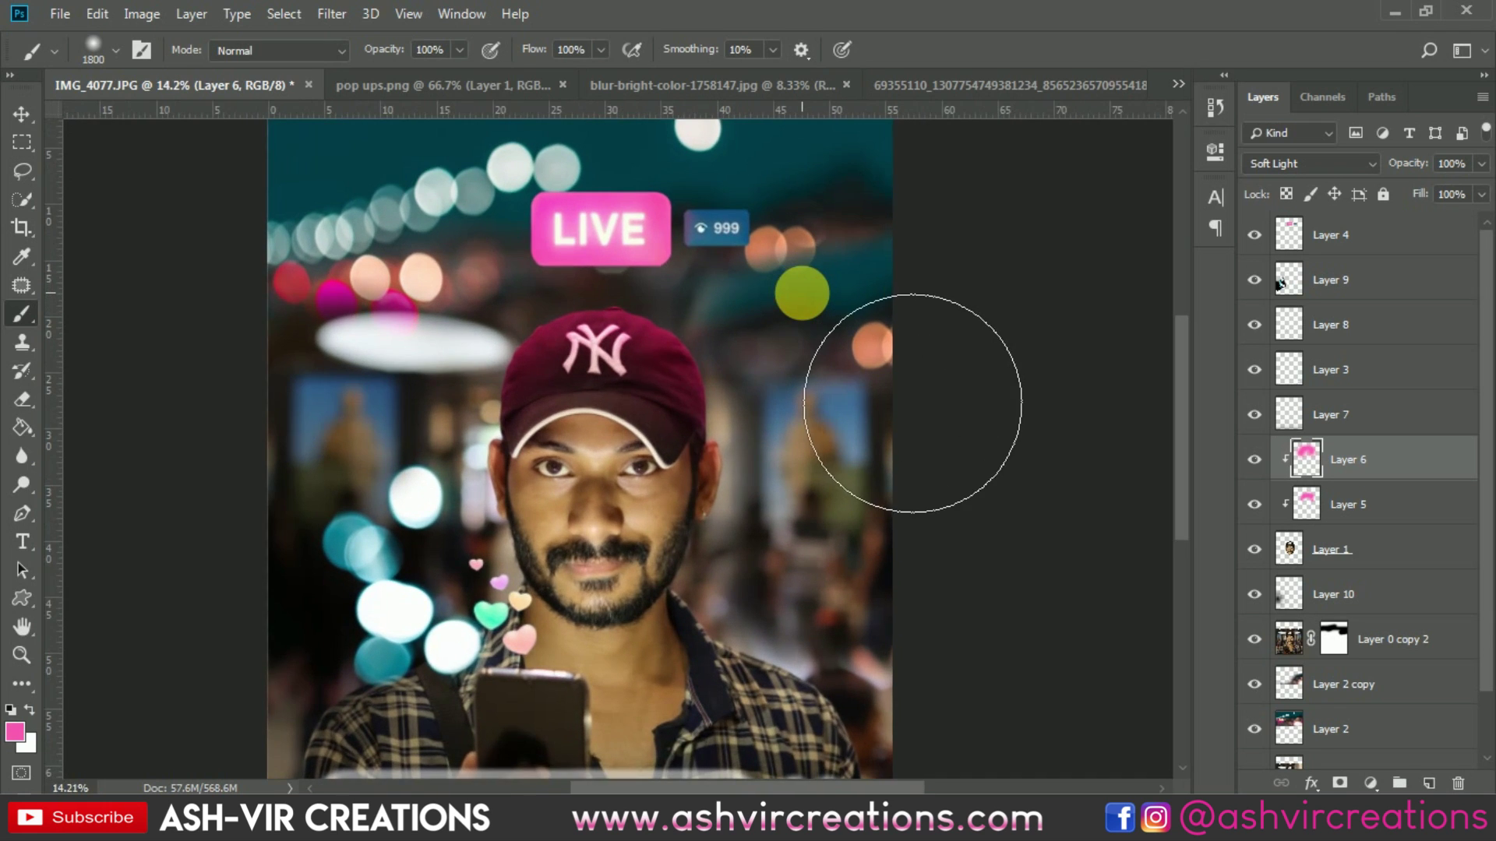
{"action": "scroll", "coordinate": [872, 370], "scroll_direction": "down", "scroll_amount": 3}
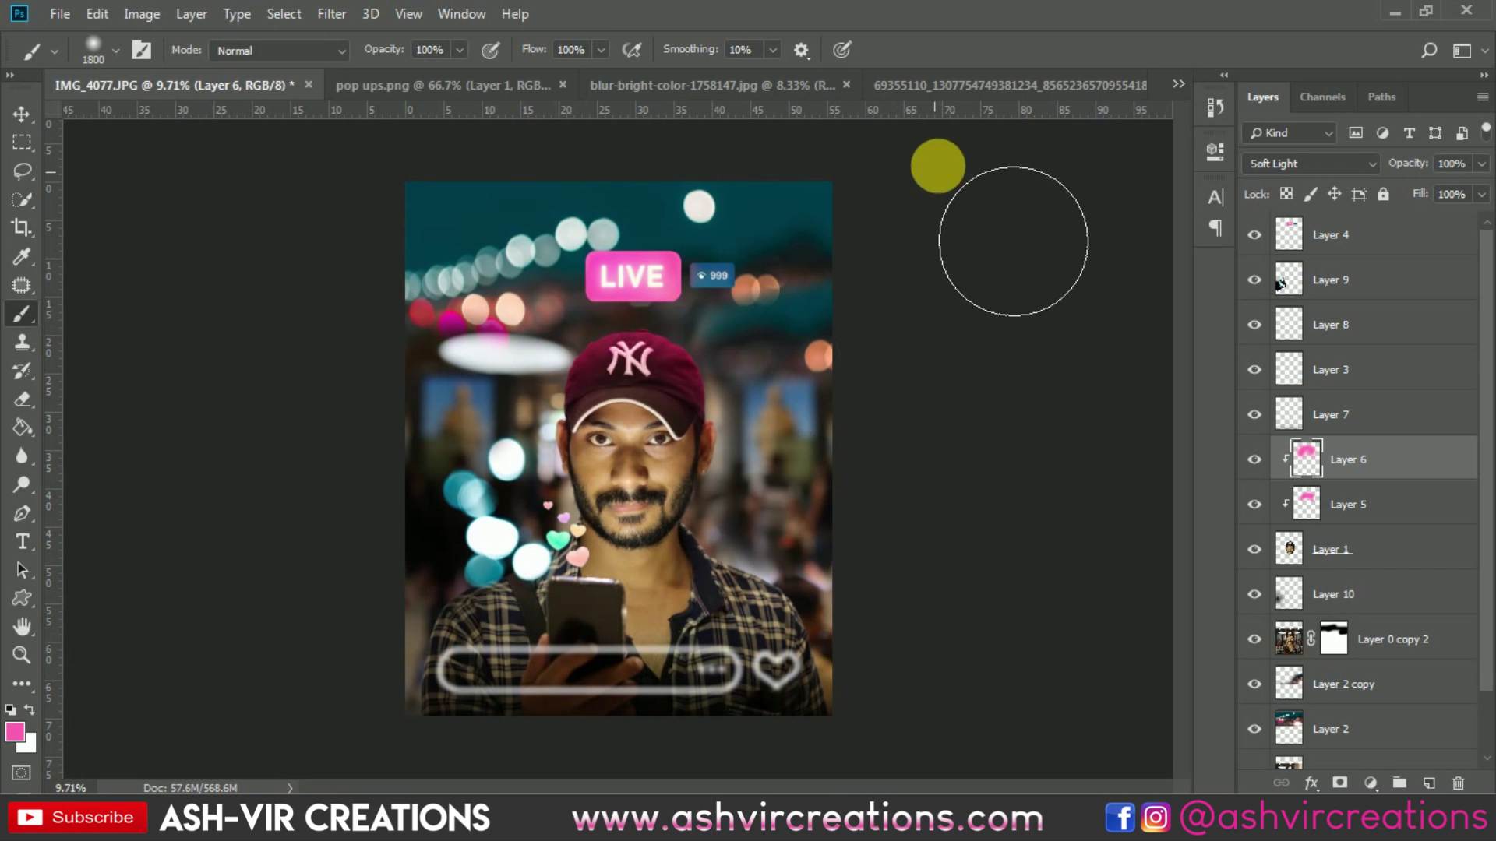
Compare the portrait with the reference image whose name starts with 69355110
{"action": "left_click", "coordinate": [962, 90]}
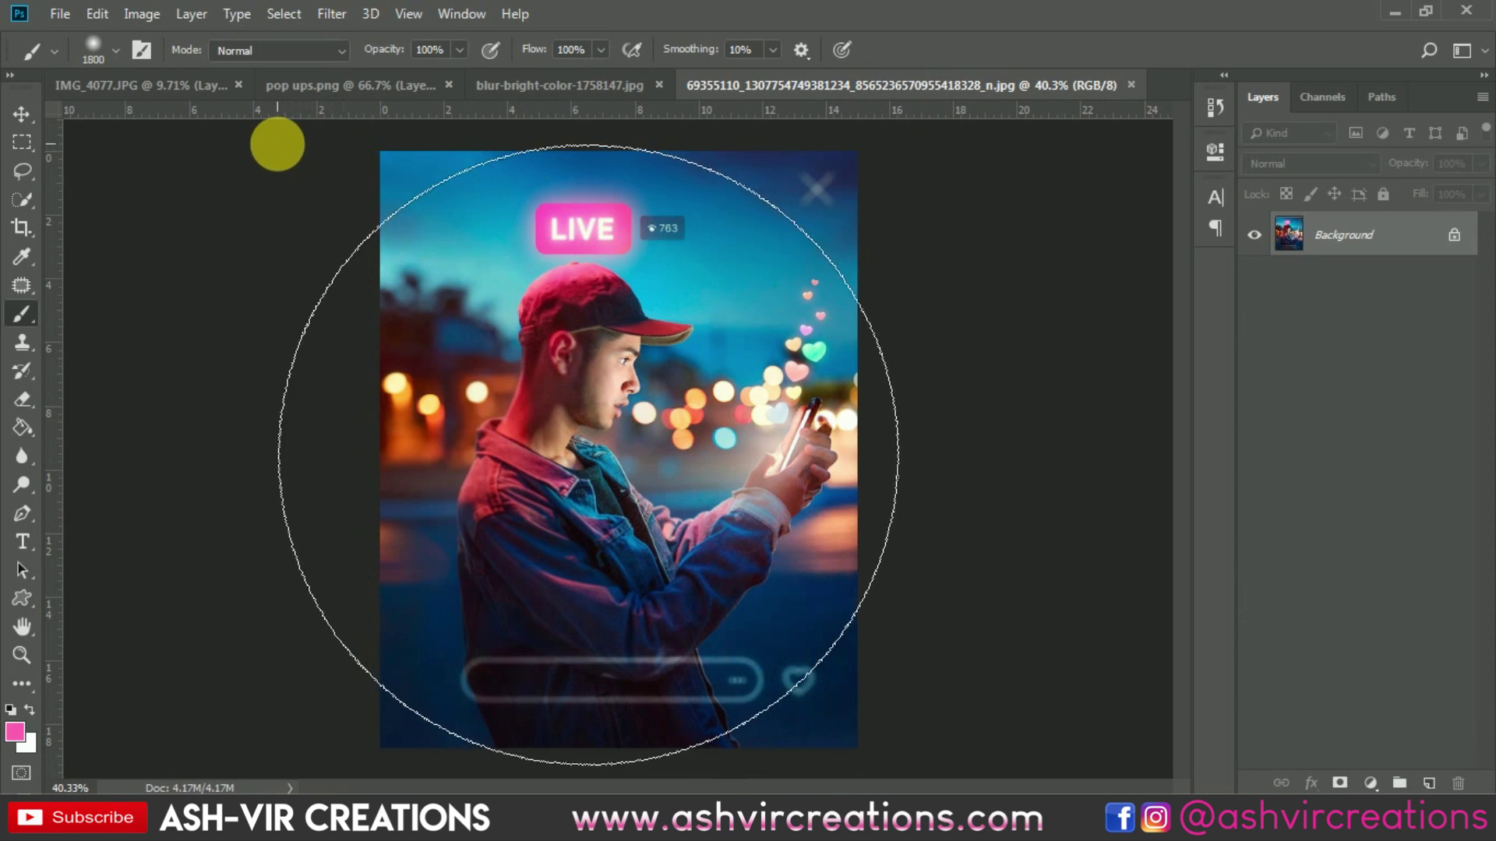
{"action": "left_click", "coordinate": [148, 85]}
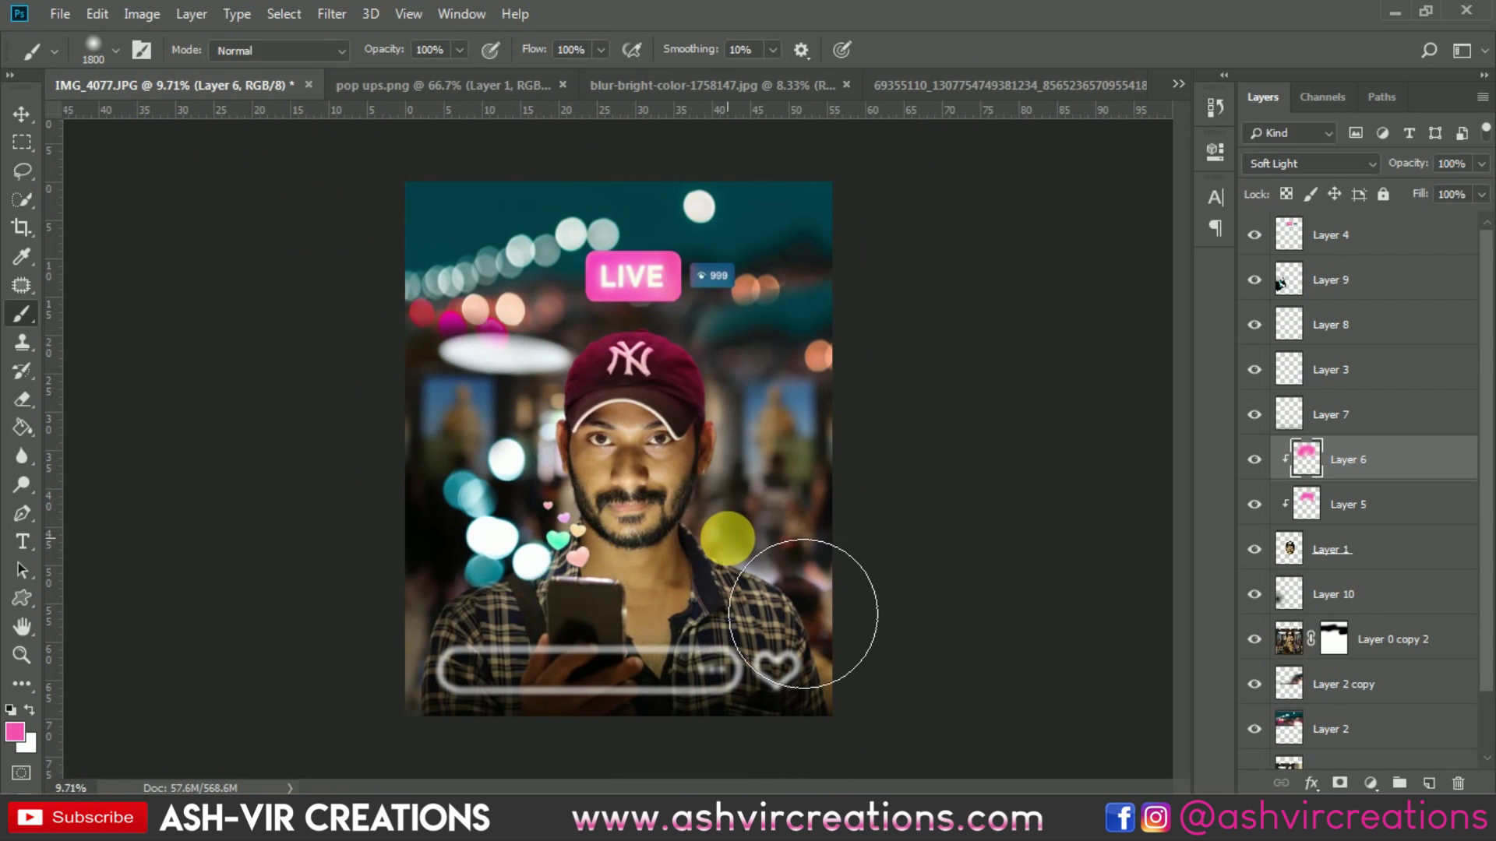
{"action": "scroll", "coordinate": [798, 610], "scroll_direction": "up", "scroll_amount": 2}
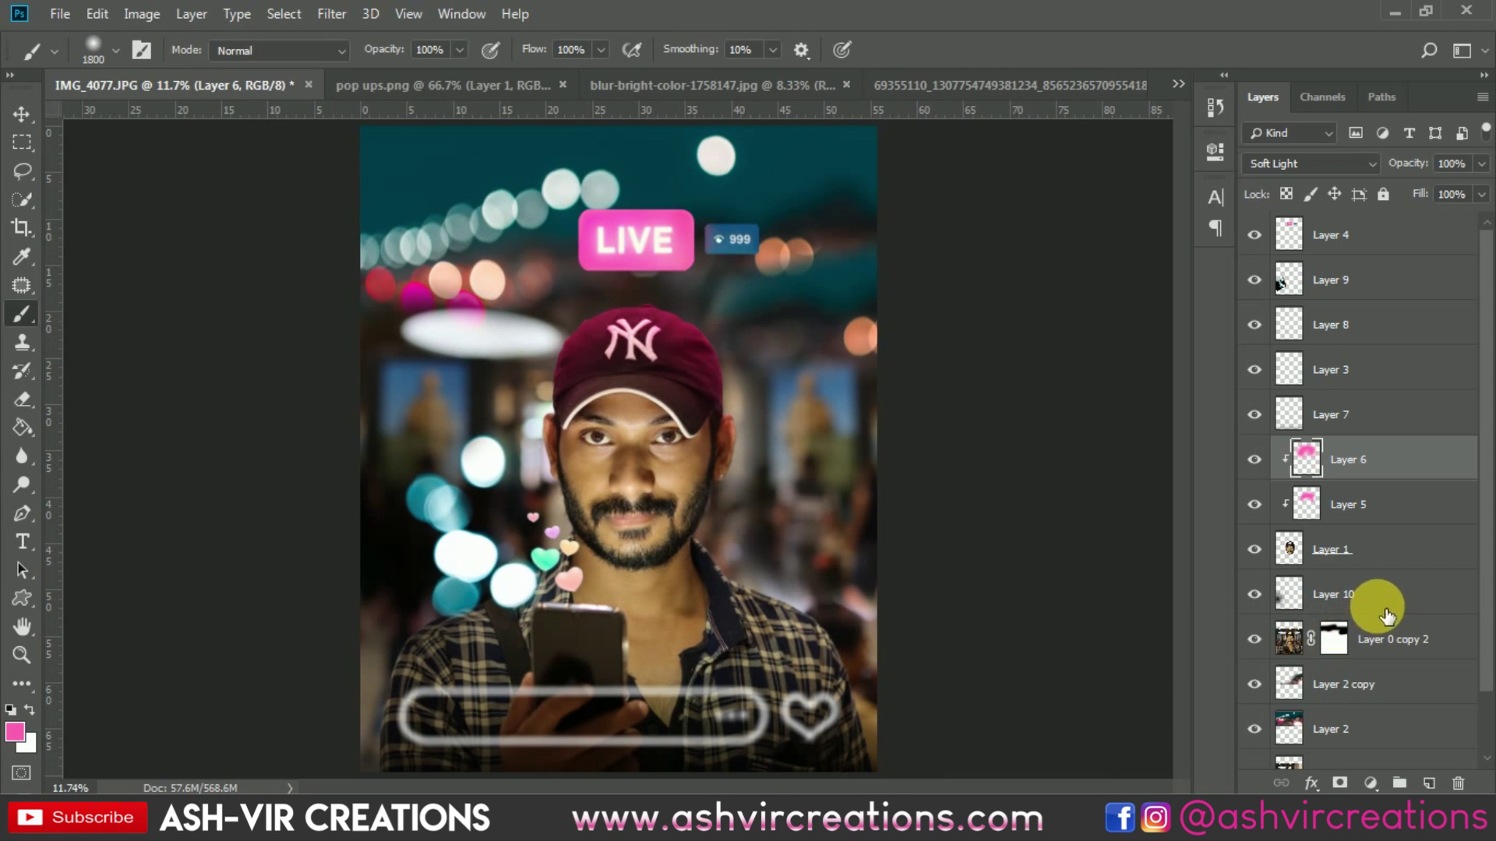
Merge all layers from Layer 0 copy up to Layer 4 into one, keeping Layer 0 separate
{"action": "key", "text": "v"}
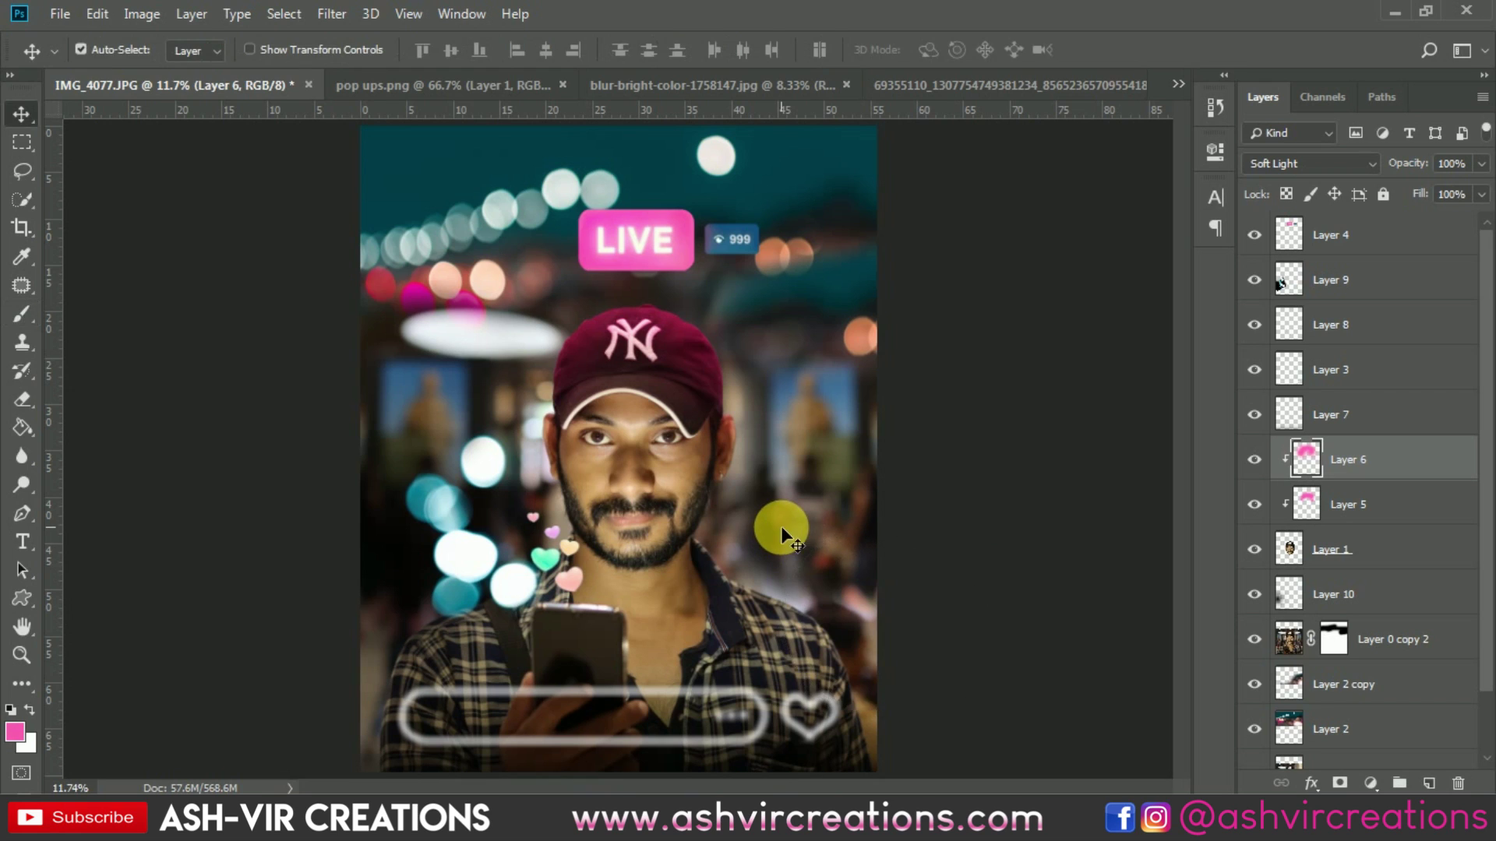
{"action": "scroll", "coordinate": [869, 621], "scroll_direction": "down", "scroll_amount": 2}
{"action": "scroll", "coordinate": [1387, 705], "scroll_direction": "down", "scroll_amount": 2}
{"action": "left_click", "coordinate": [1388, 705]}
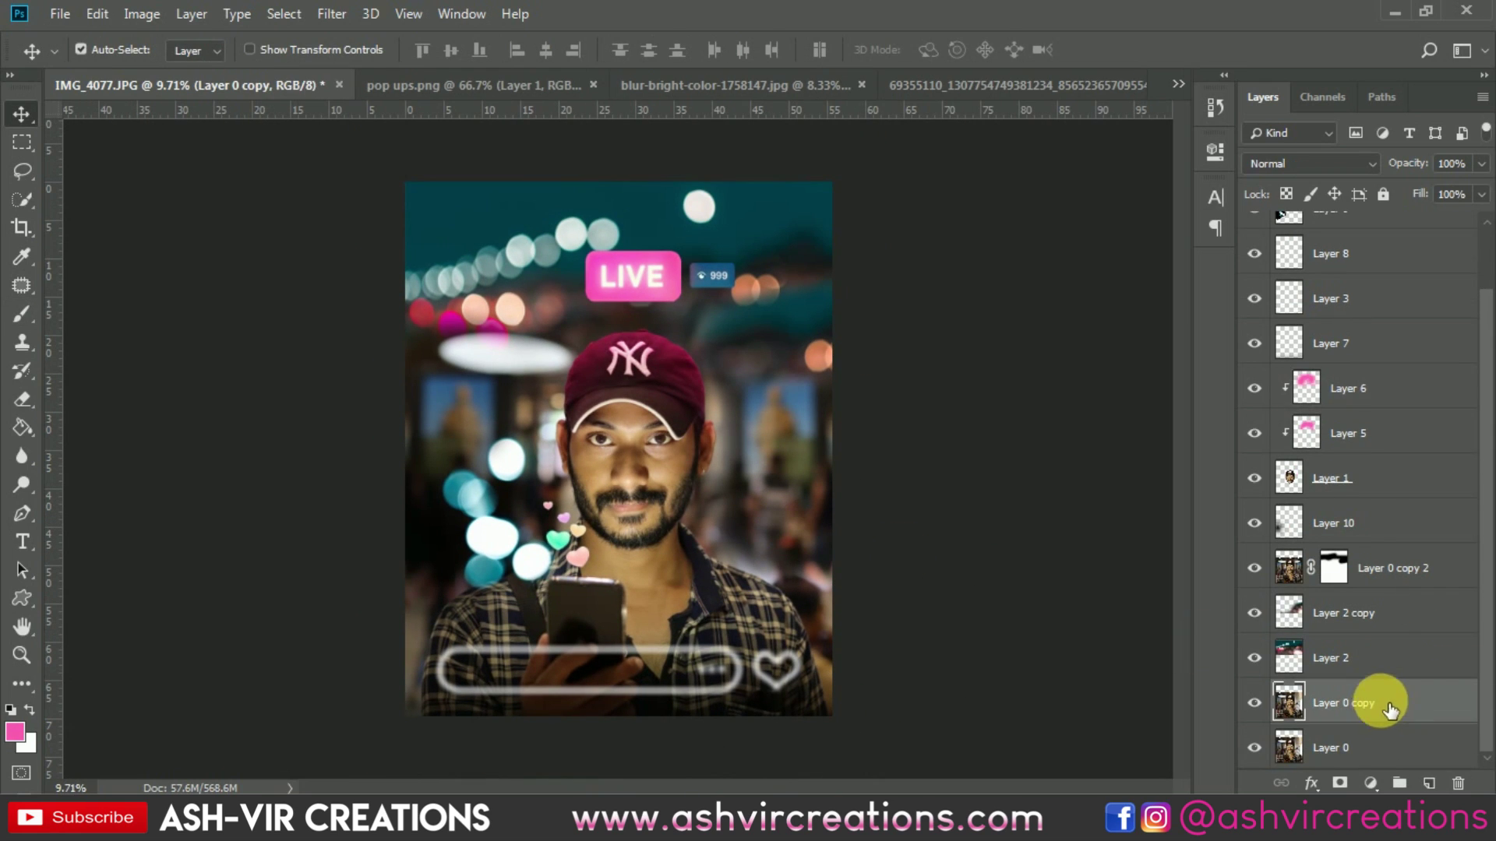
{"action": "scroll", "coordinate": [1399, 347], "scroll_direction": "up", "scroll_amount": 2}
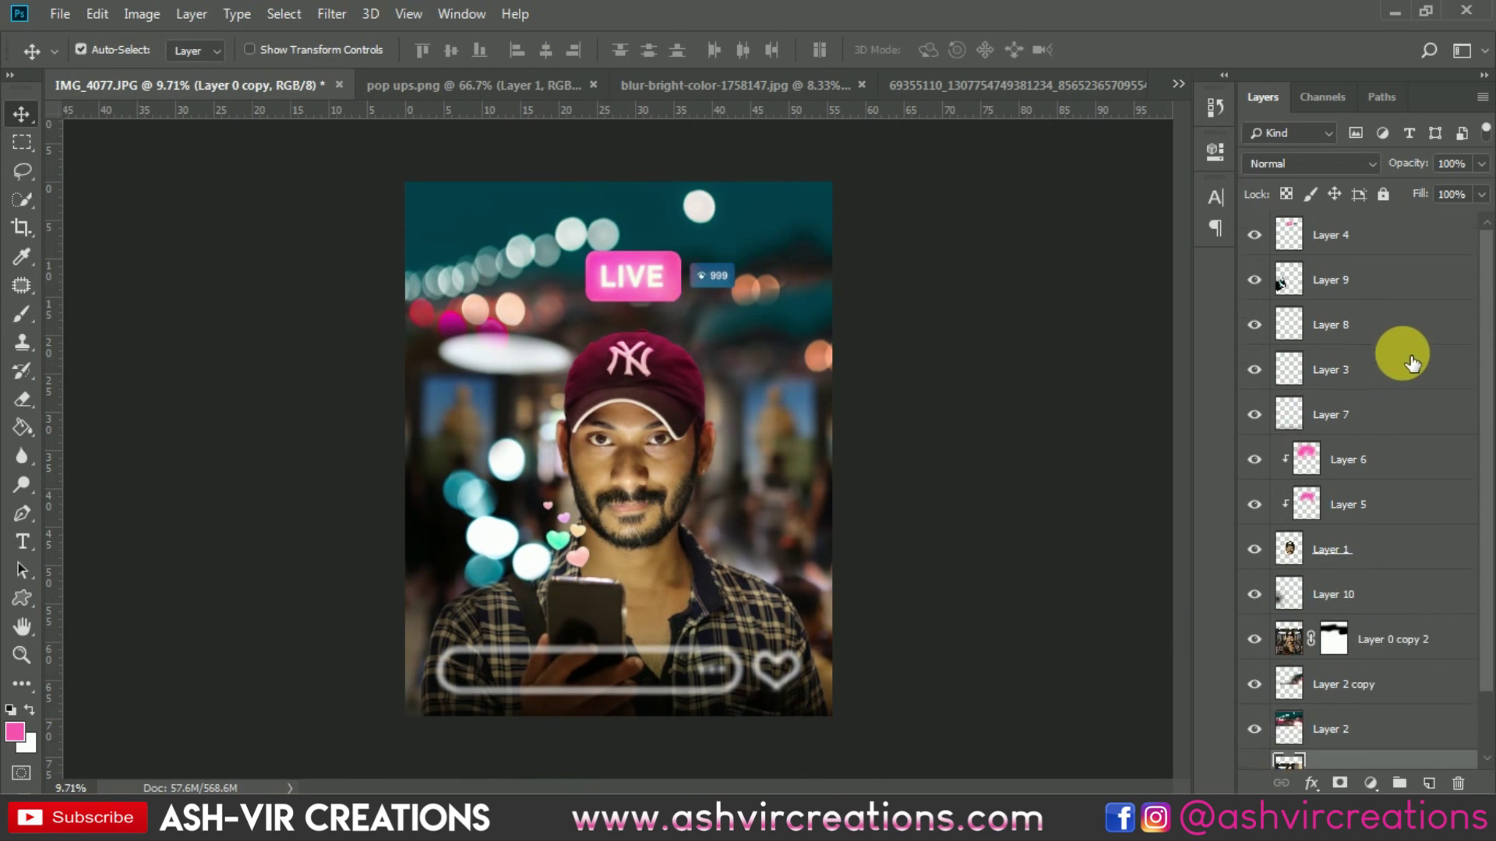
{"action": "left_click", "coordinate": [1387, 231], "text": "shift"}
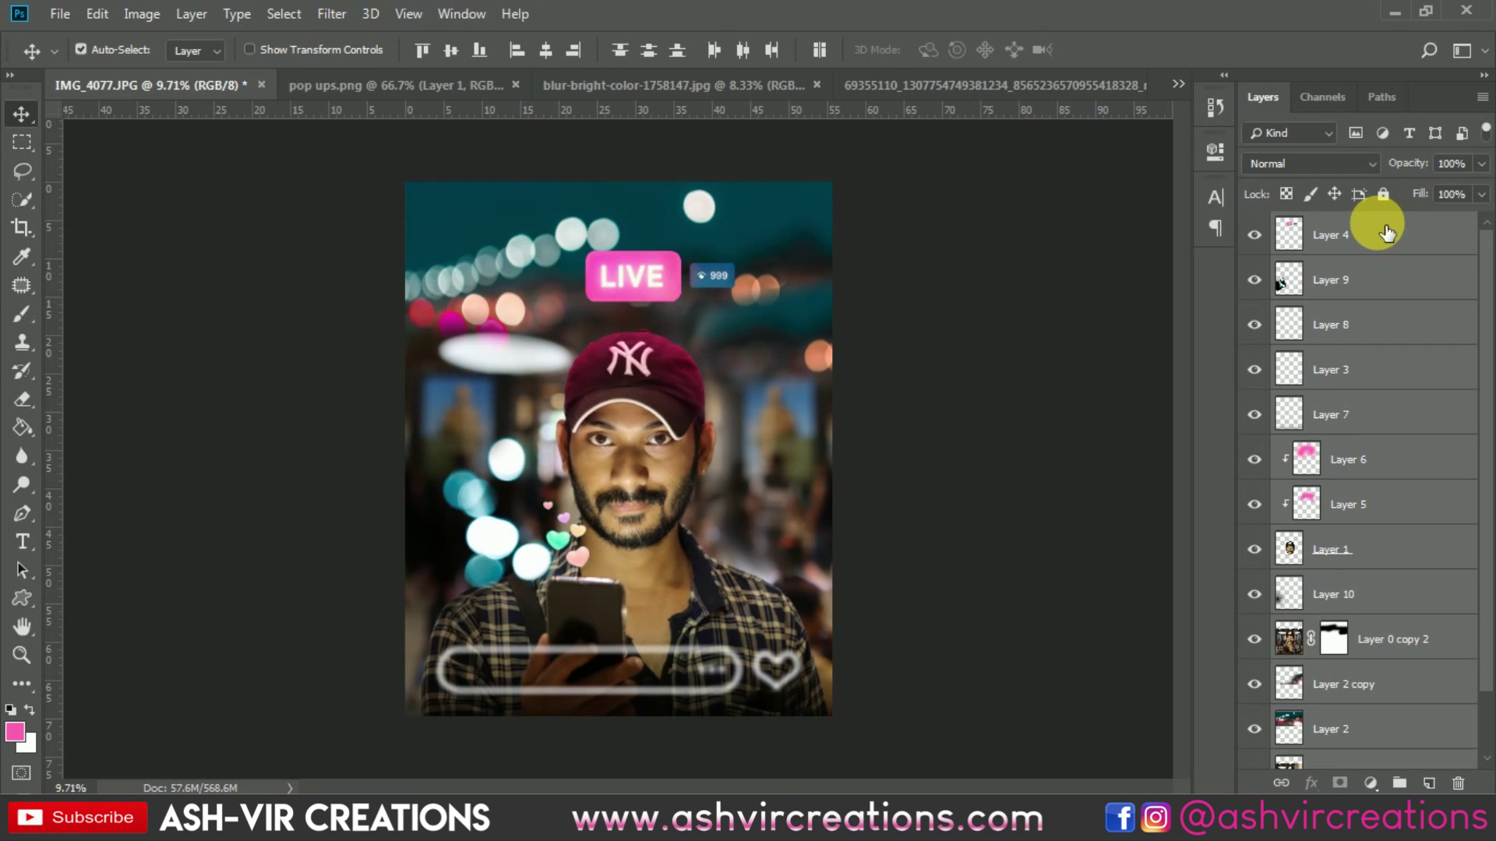
{"action": "right_click", "coordinate": [1380, 228]}
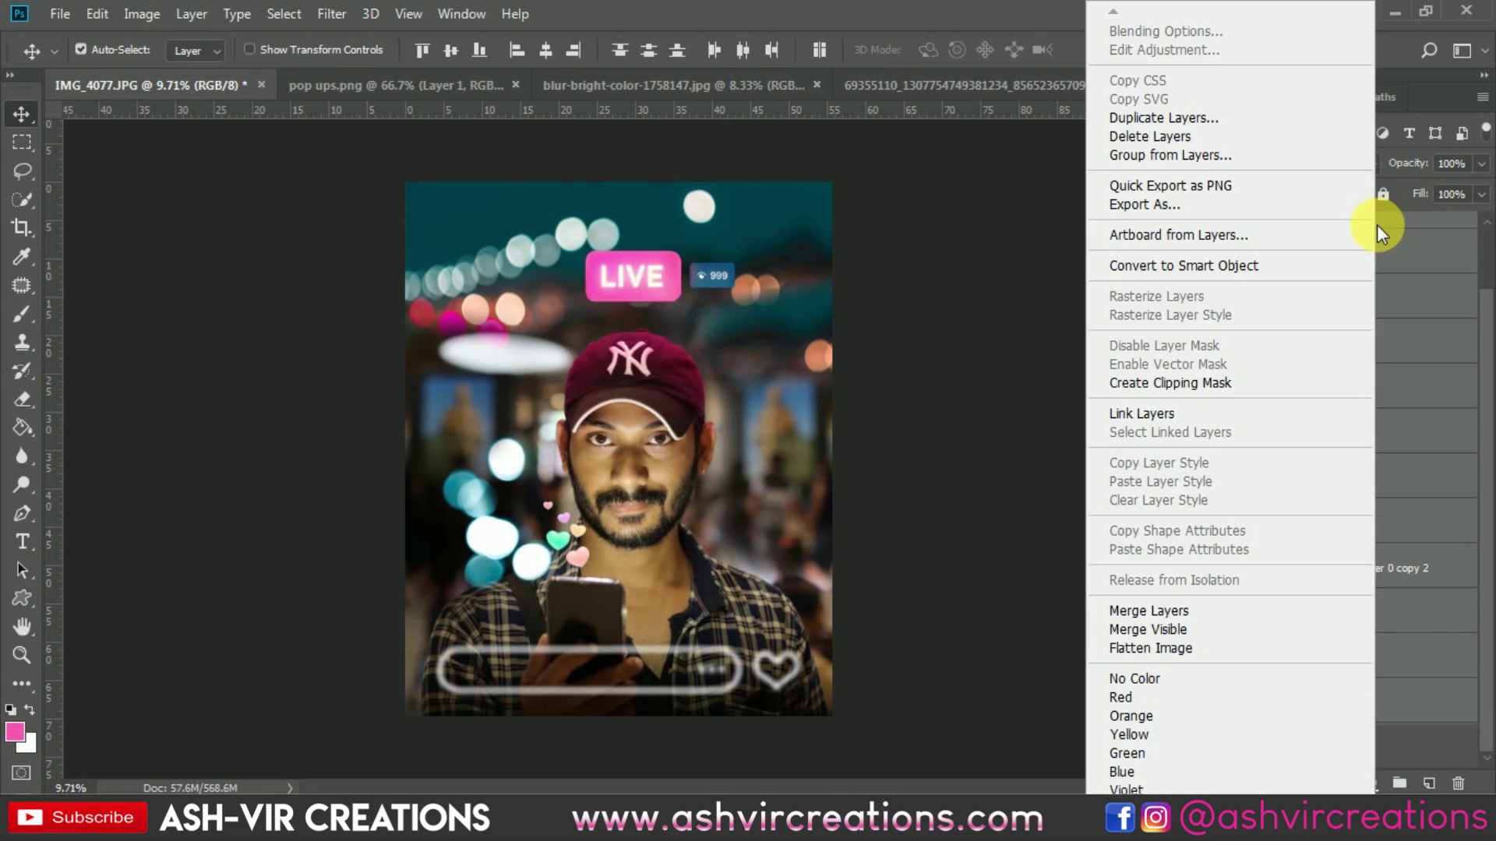
{"action": "left_click", "coordinate": [1161, 608]}
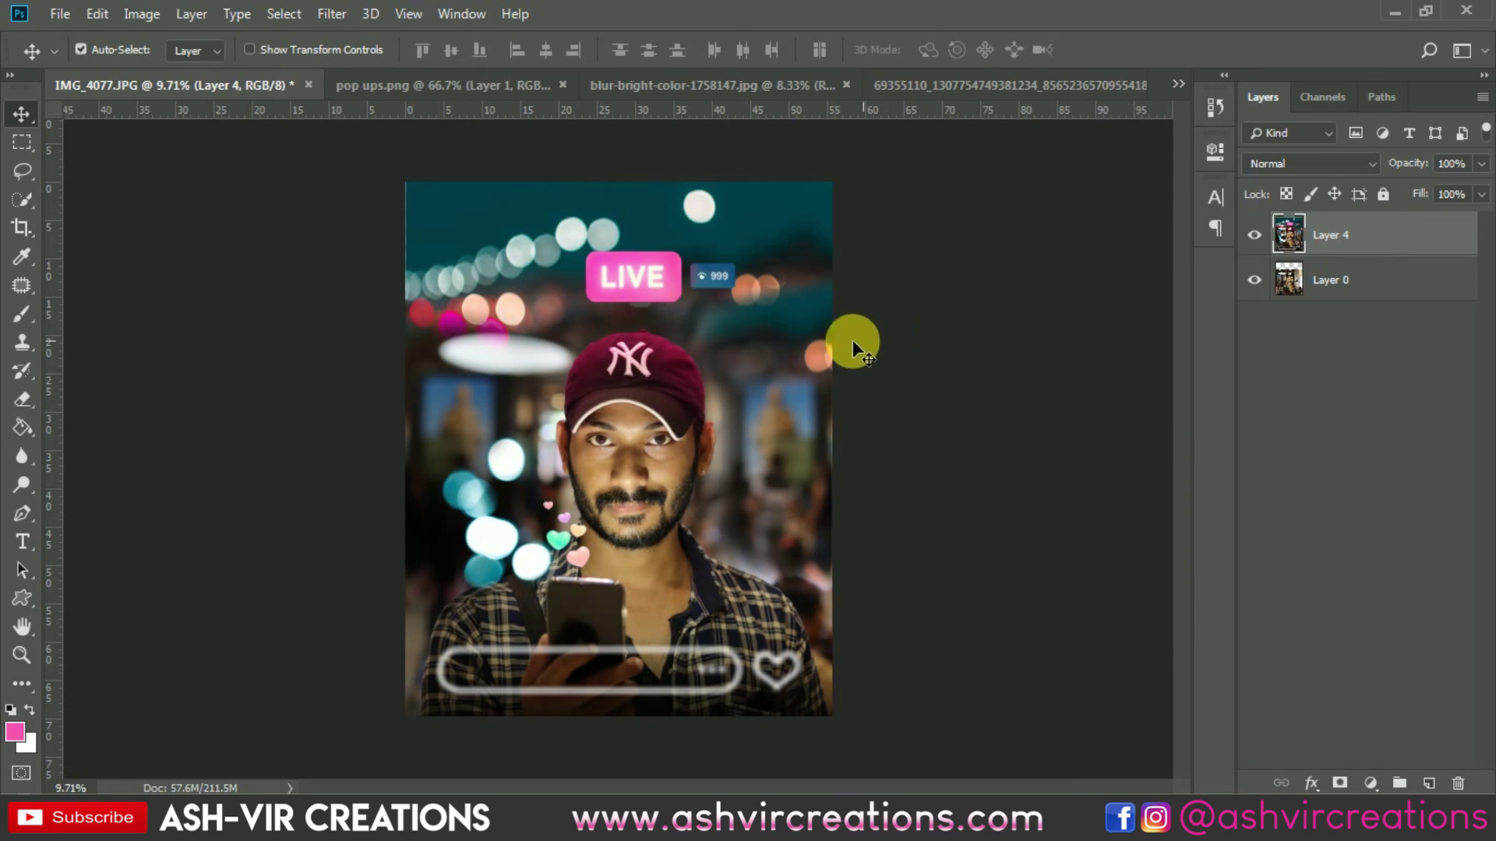
Crop the image to its canvas bounds at the 4:5 ratio, deleting the pixels that extend outside
{"action": "left_click", "coordinate": [22, 228]}
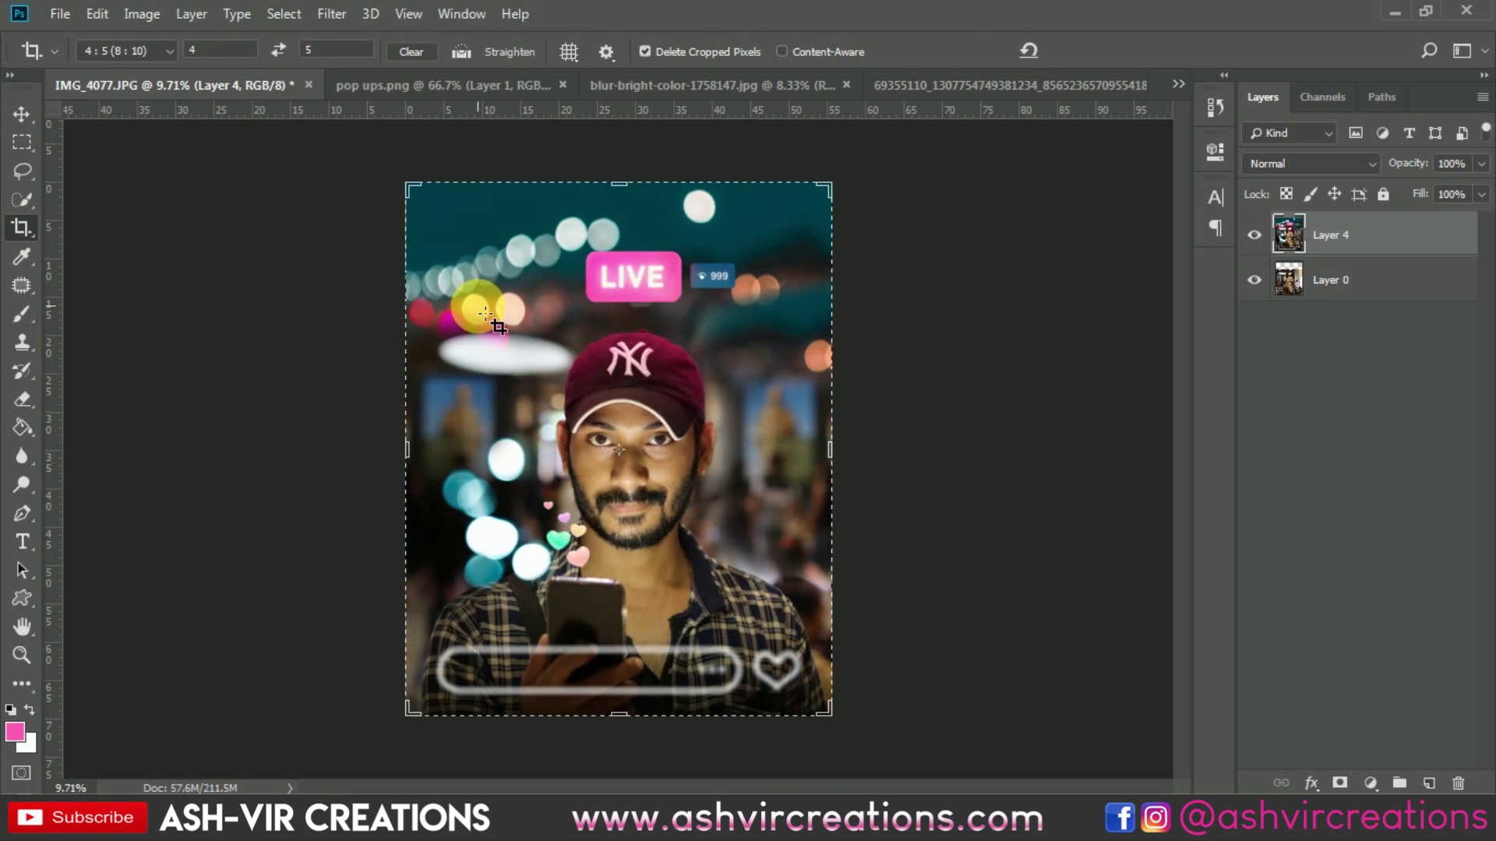
{"action": "left_click", "coordinate": [760, 330]}
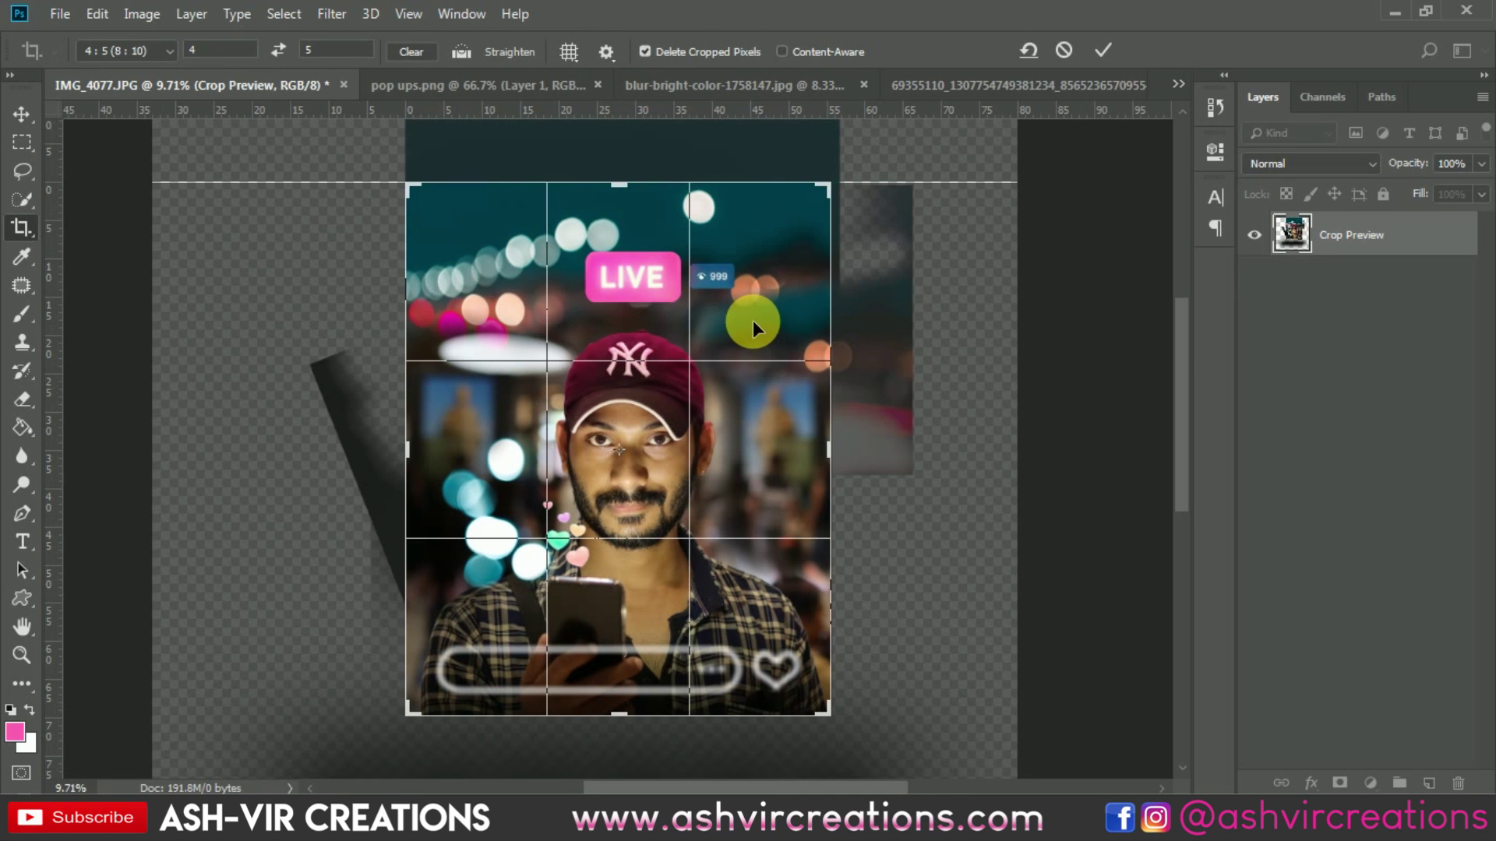
{"action": "key", "text": "Return"}
{"action": "key", "text": "v"}
{"action": "key", "text": "ctrl+0"}
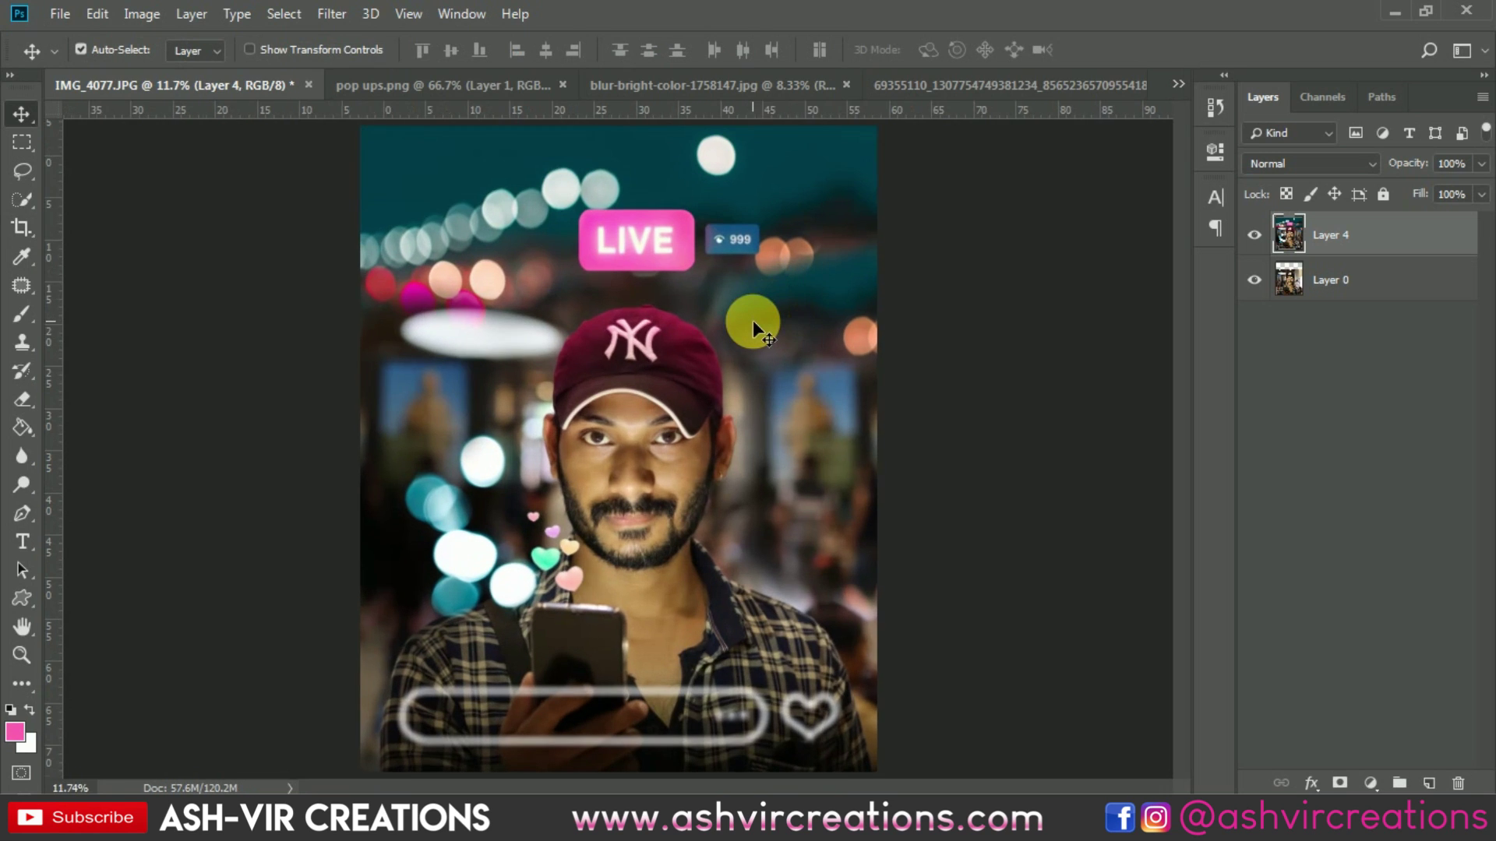
Open the Camera Raw Filter on the merged Layer 4 and set the Temperature to -12
{"action": "scroll", "coordinate": [752, 320], "scroll_direction": "down", "scroll_amount": 1}
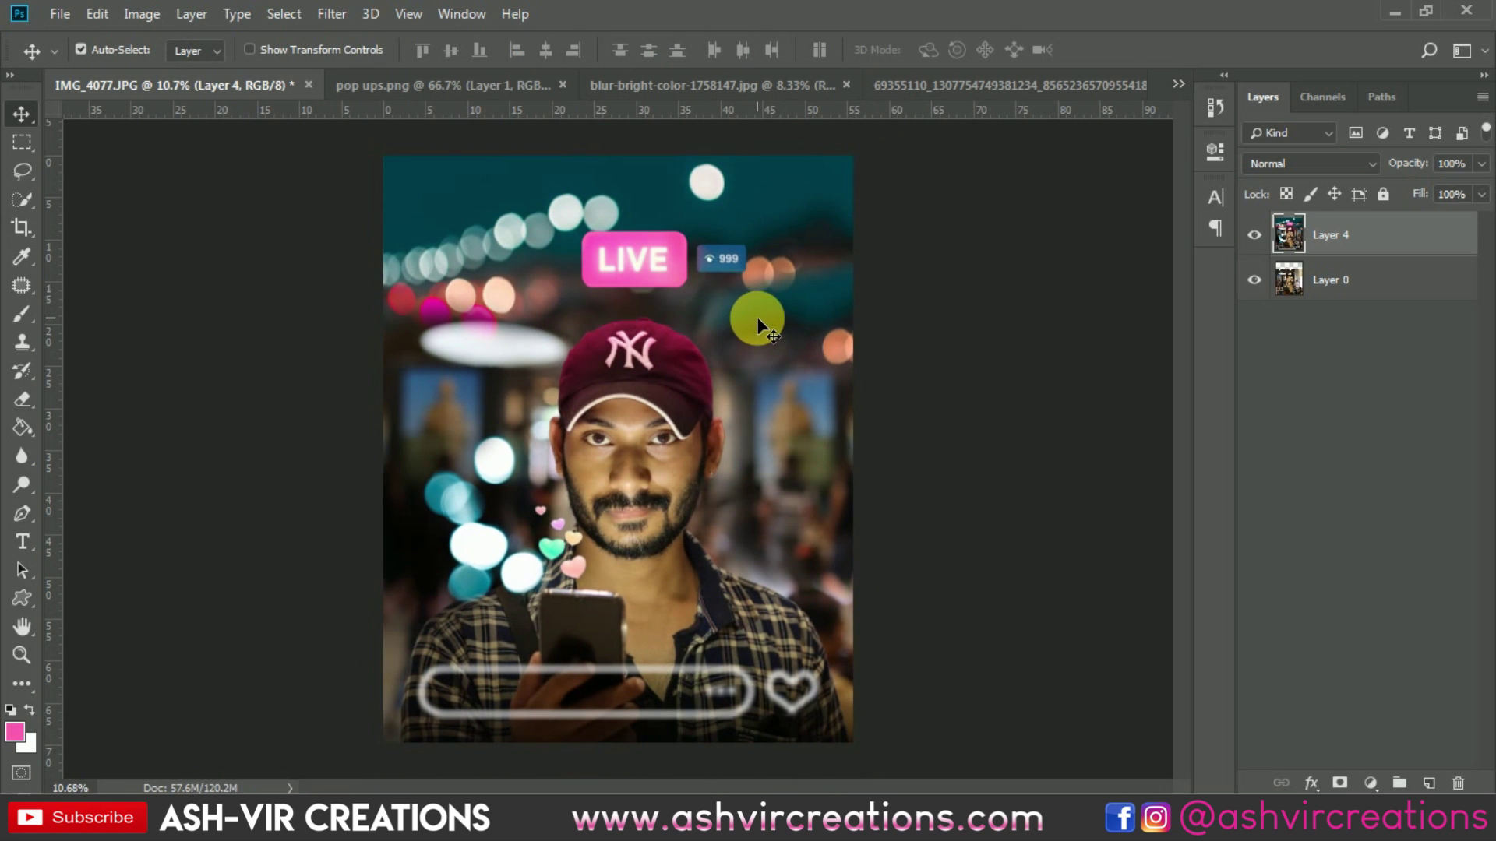
{"action": "scroll", "coordinate": [746, 319], "scroll_direction": "up", "scroll_amount": 1}
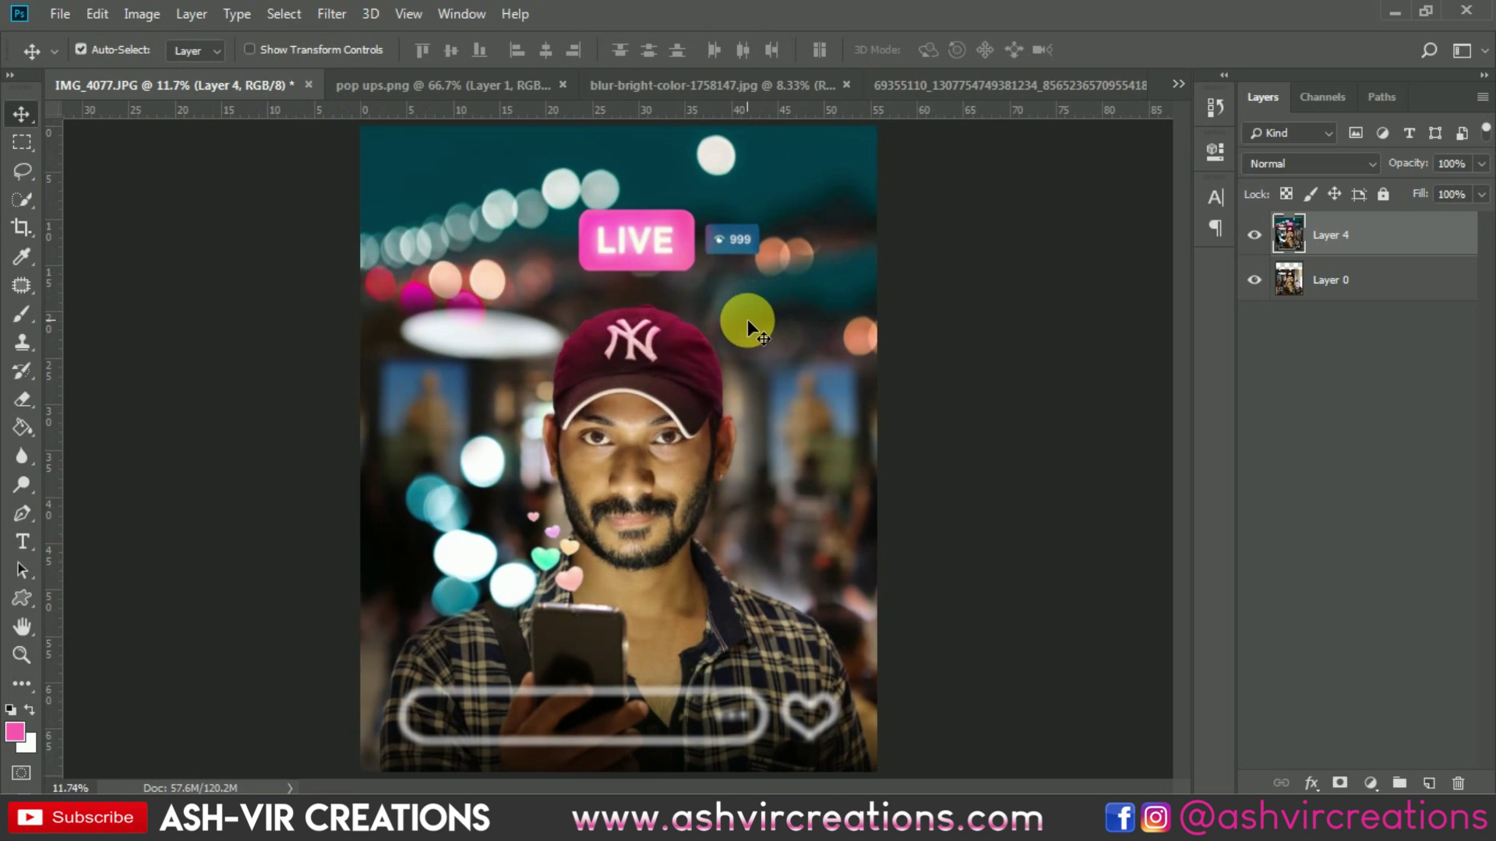
{"action": "scroll", "coordinate": [747, 320], "scroll_direction": "down", "scroll_amount": 2}
{"action": "scroll", "coordinate": [779, 306], "scroll_direction": "up", "scroll_amount": 2}
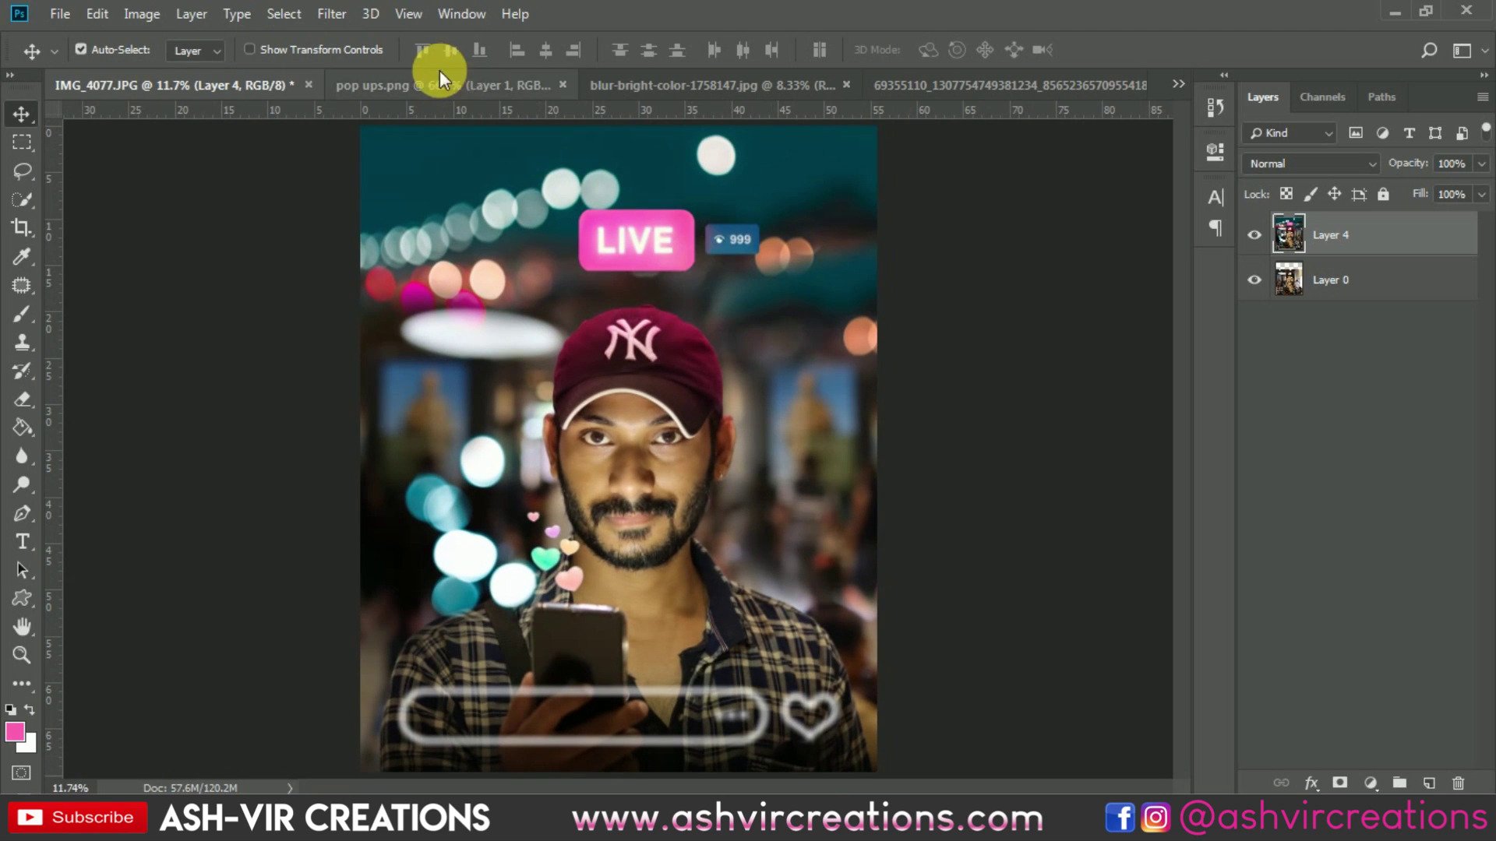
{"action": "left_click", "coordinate": [335, 14]}
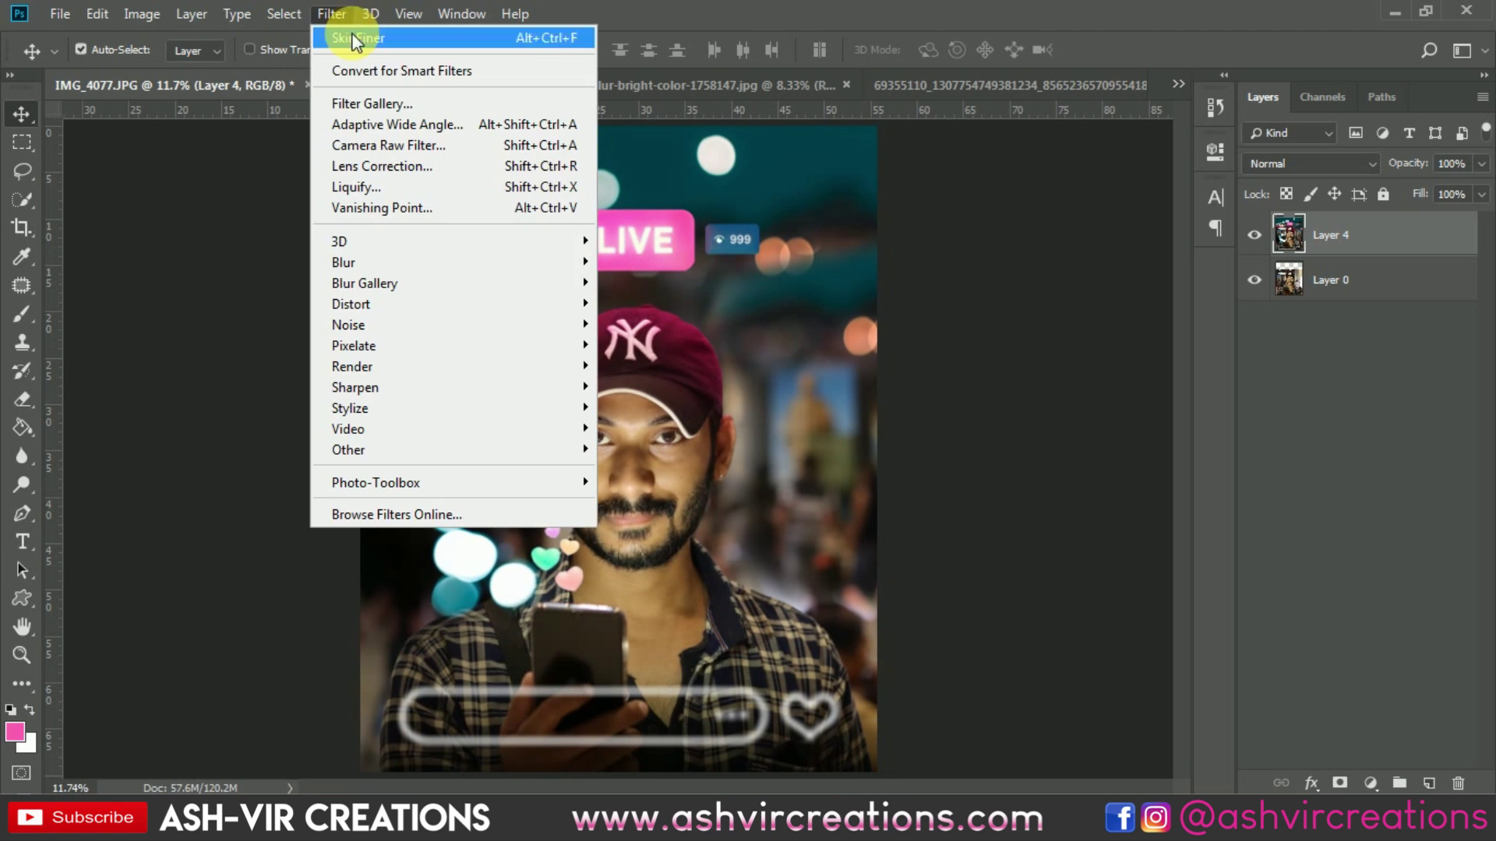
{"action": "left_click", "coordinate": [351, 146]}
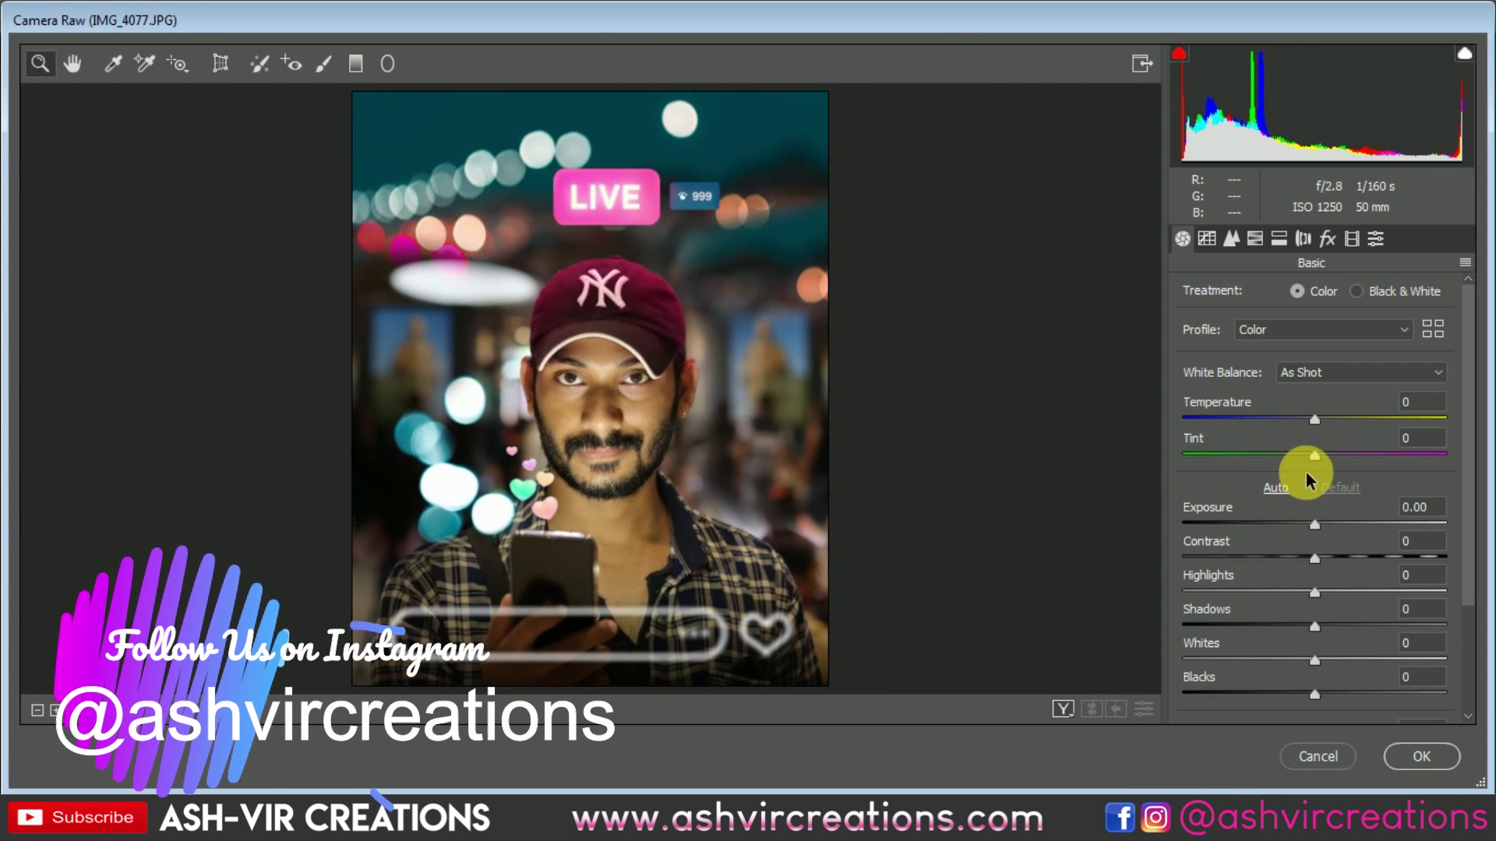
{"action": "left_click_drag", "start_coordinate": [1314, 420], "coordinate": [1296, 422]}
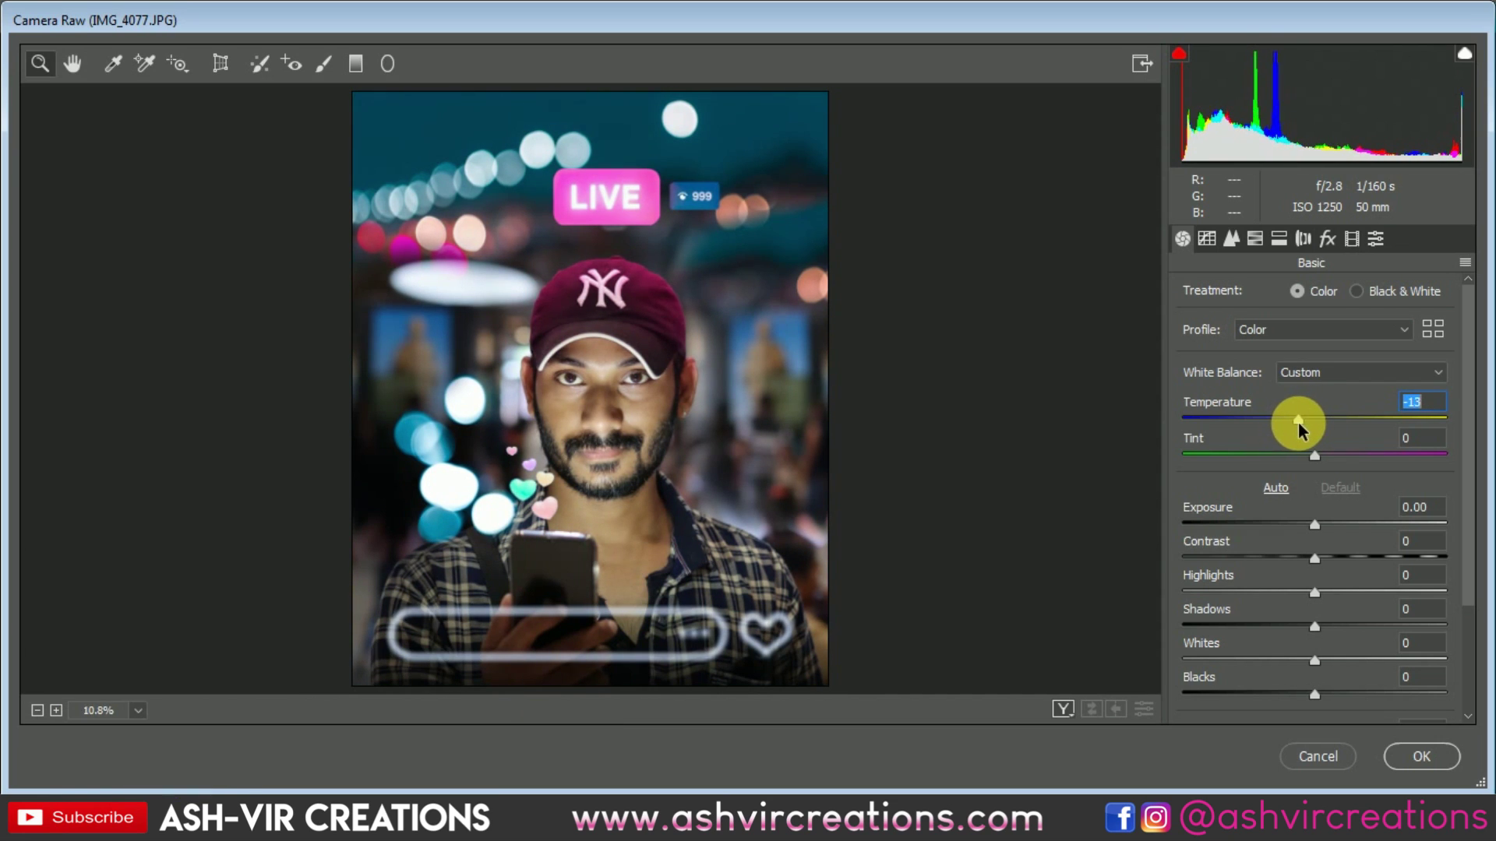
Set the Blue Primary hue to -83 in the Camera Raw calibration
{"action": "left_click", "coordinate": [1328, 240]}
{"action": "left_click", "coordinate": [1351, 239]}
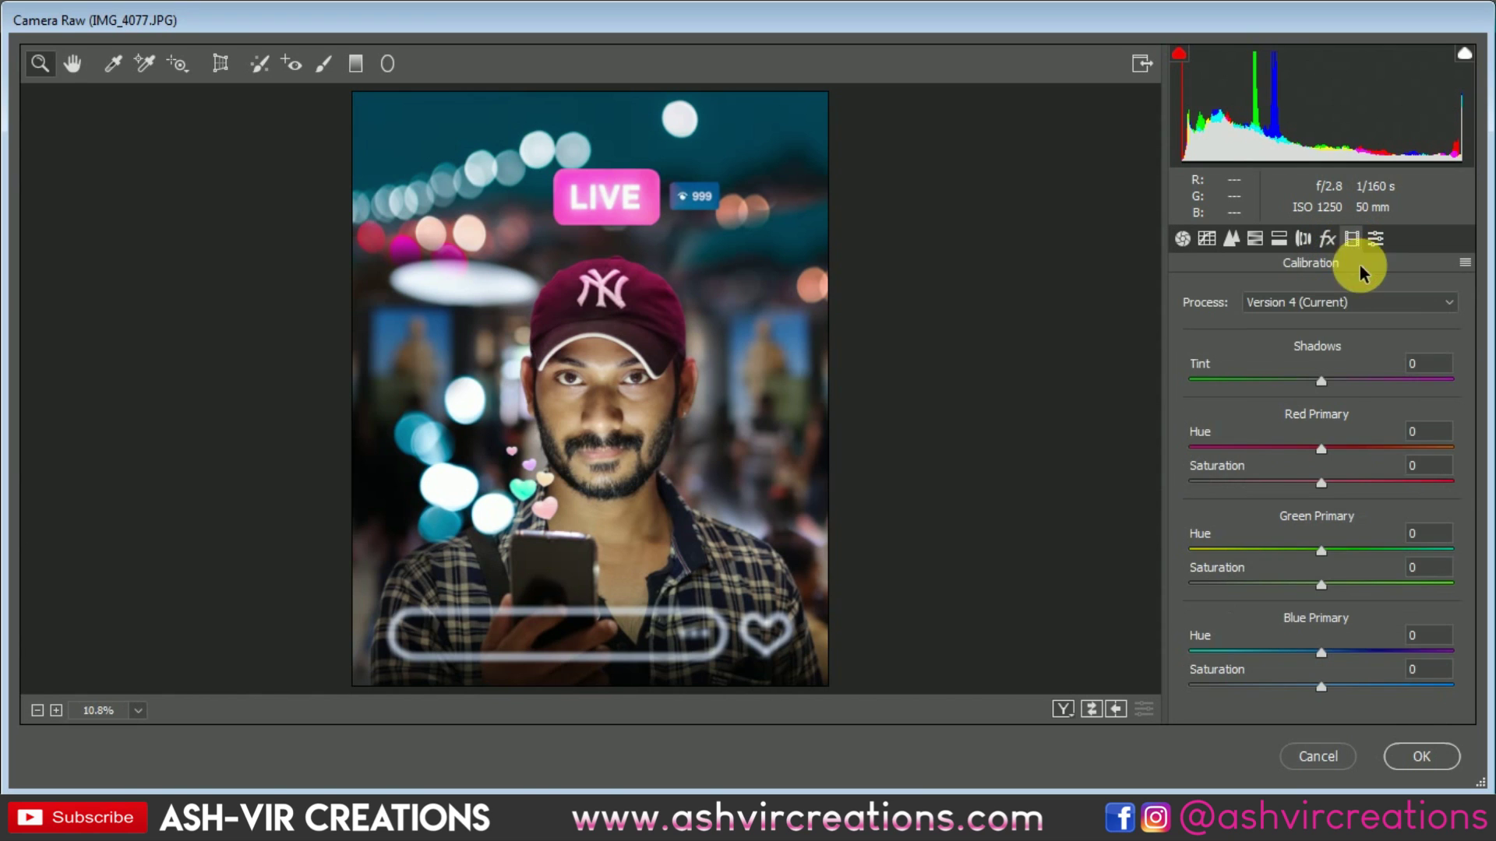
{"action": "left_click_drag", "start_coordinate": [1289, 649], "coordinate": [1166, 654]}
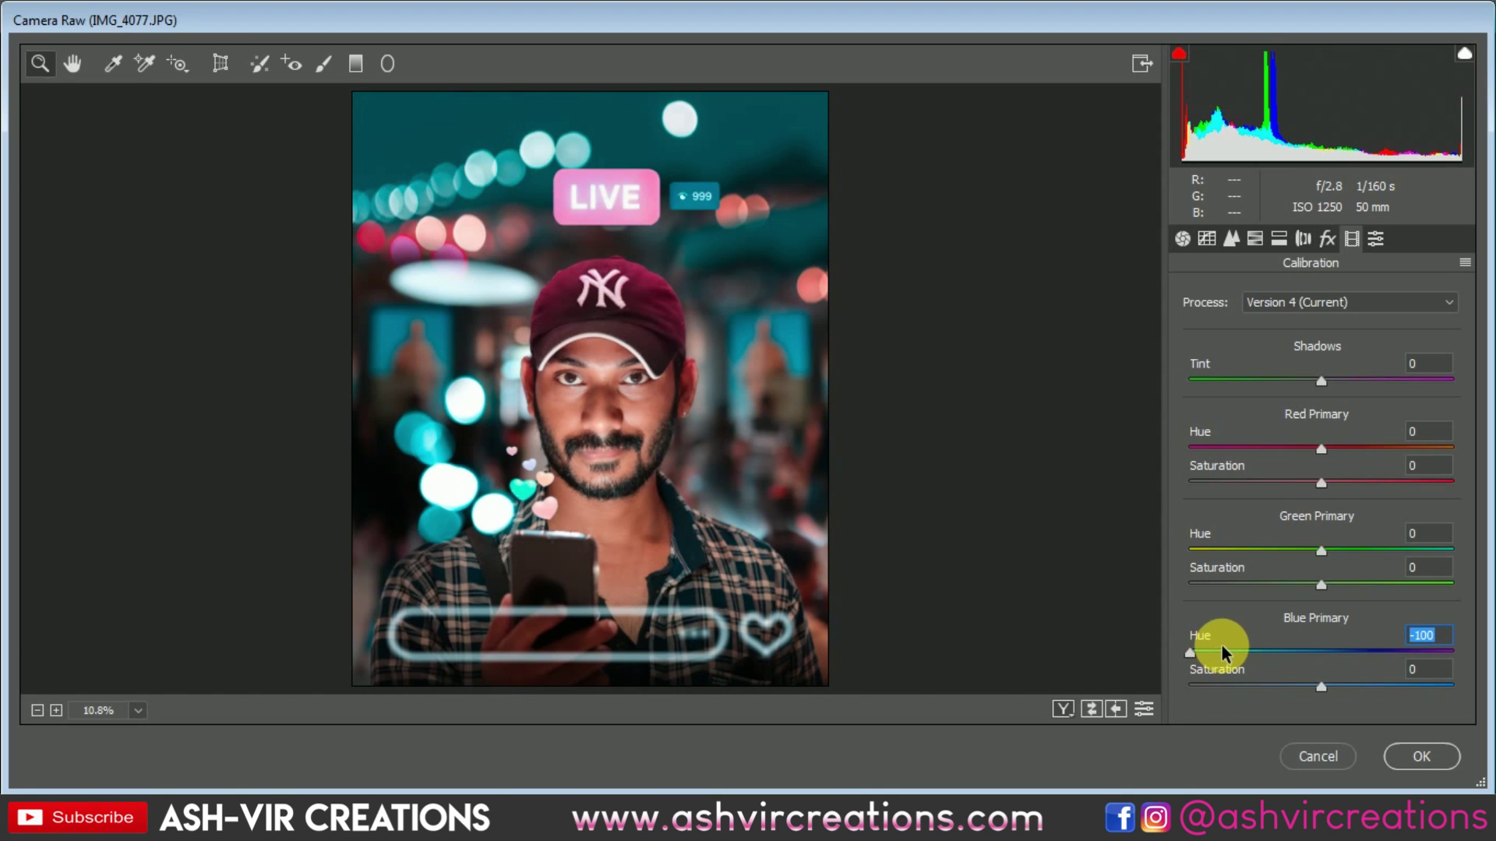
{"action": "left_click_drag", "start_coordinate": [1225, 657], "coordinate": [1212, 657]}
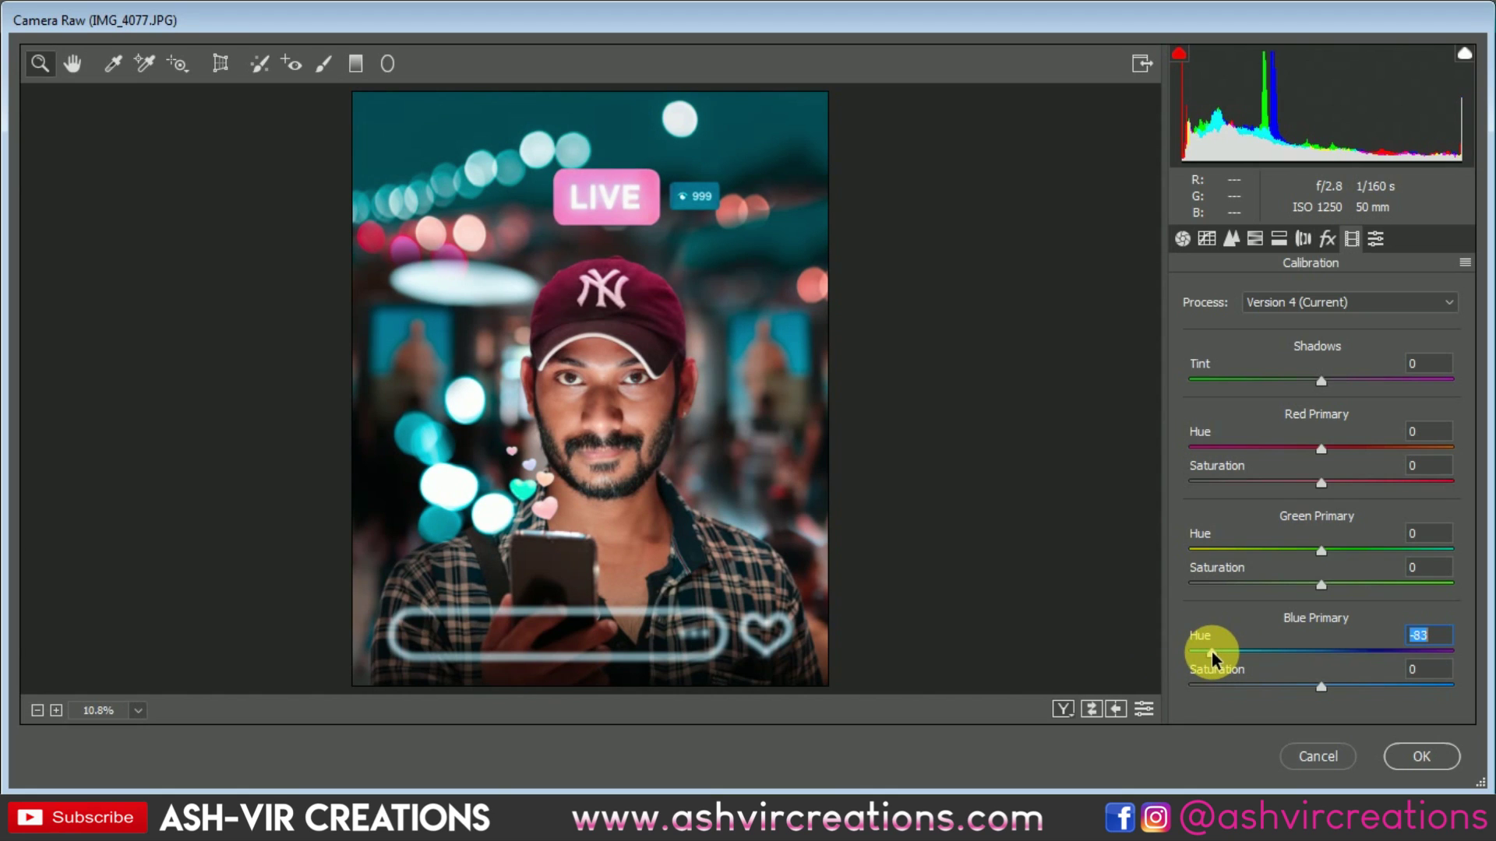
Set the Oranges hue to +12 and cool the white balance Temperature to -28
{"action": "left_click", "coordinate": [1253, 240]}
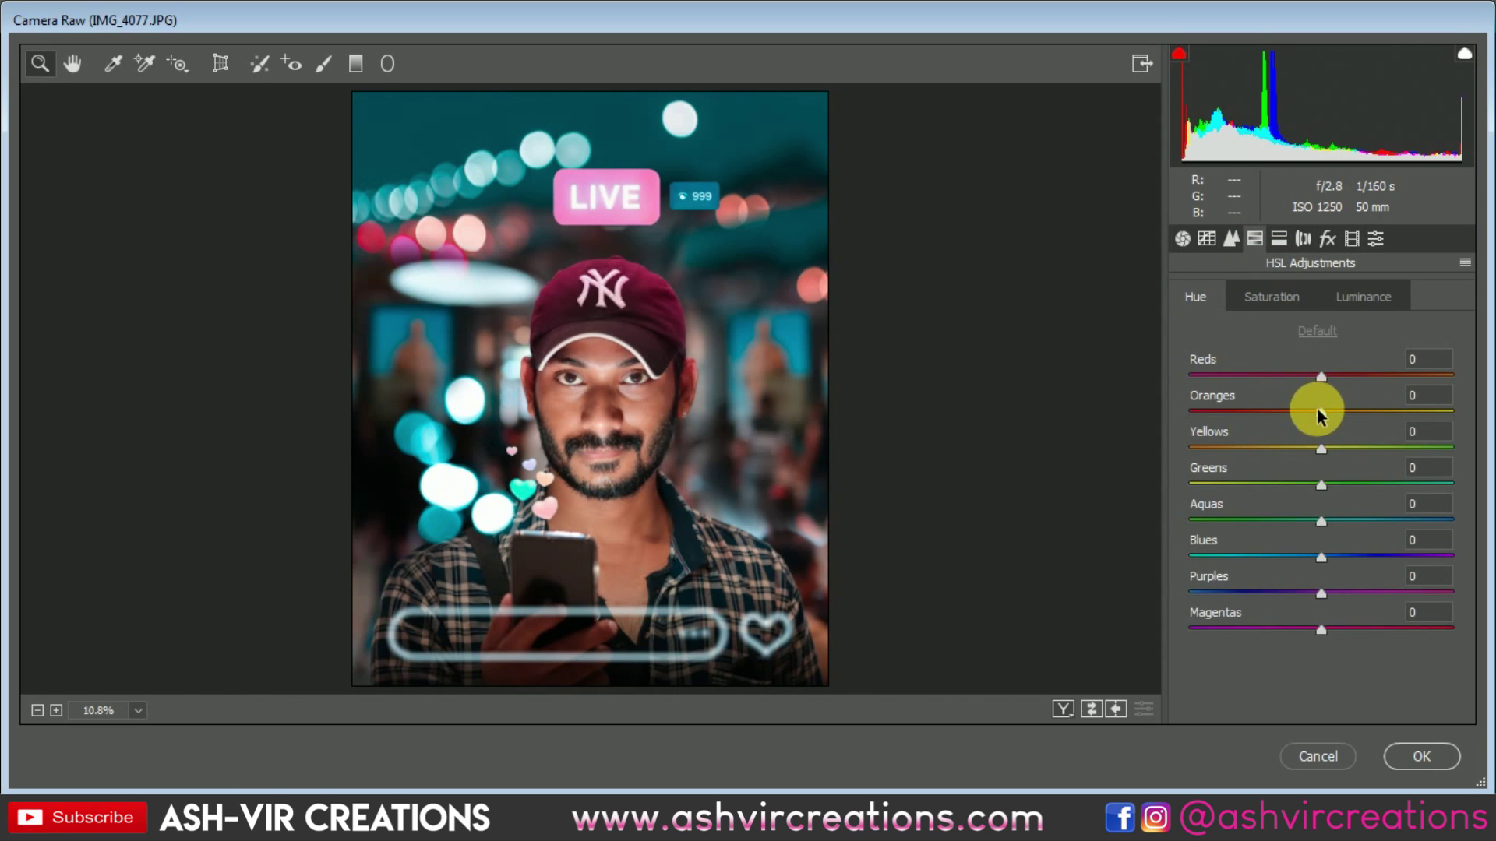
{"action": "mouse_move", "coordinate": [1329, 412]}
{"action": "left_mouse_down"}
{"action": "mouse_move", "coordinate": [1354, 413]}
{"action": "mouse_move", "coordinate": [1338, 417]}
{"action": "left_mouse_up"}
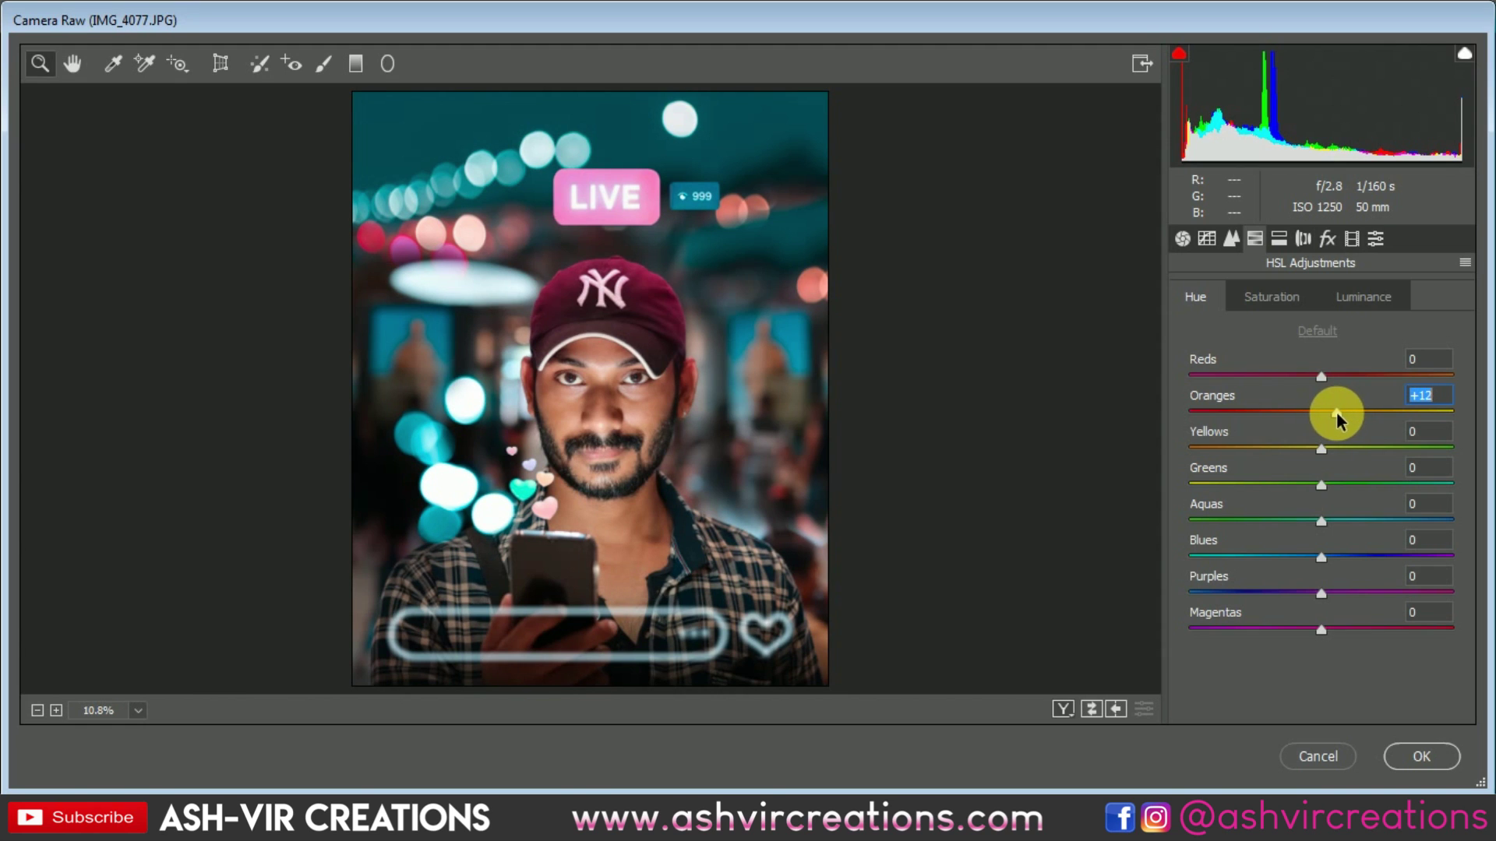
{"action": "left_click", "coordinate": [1183, 239]}
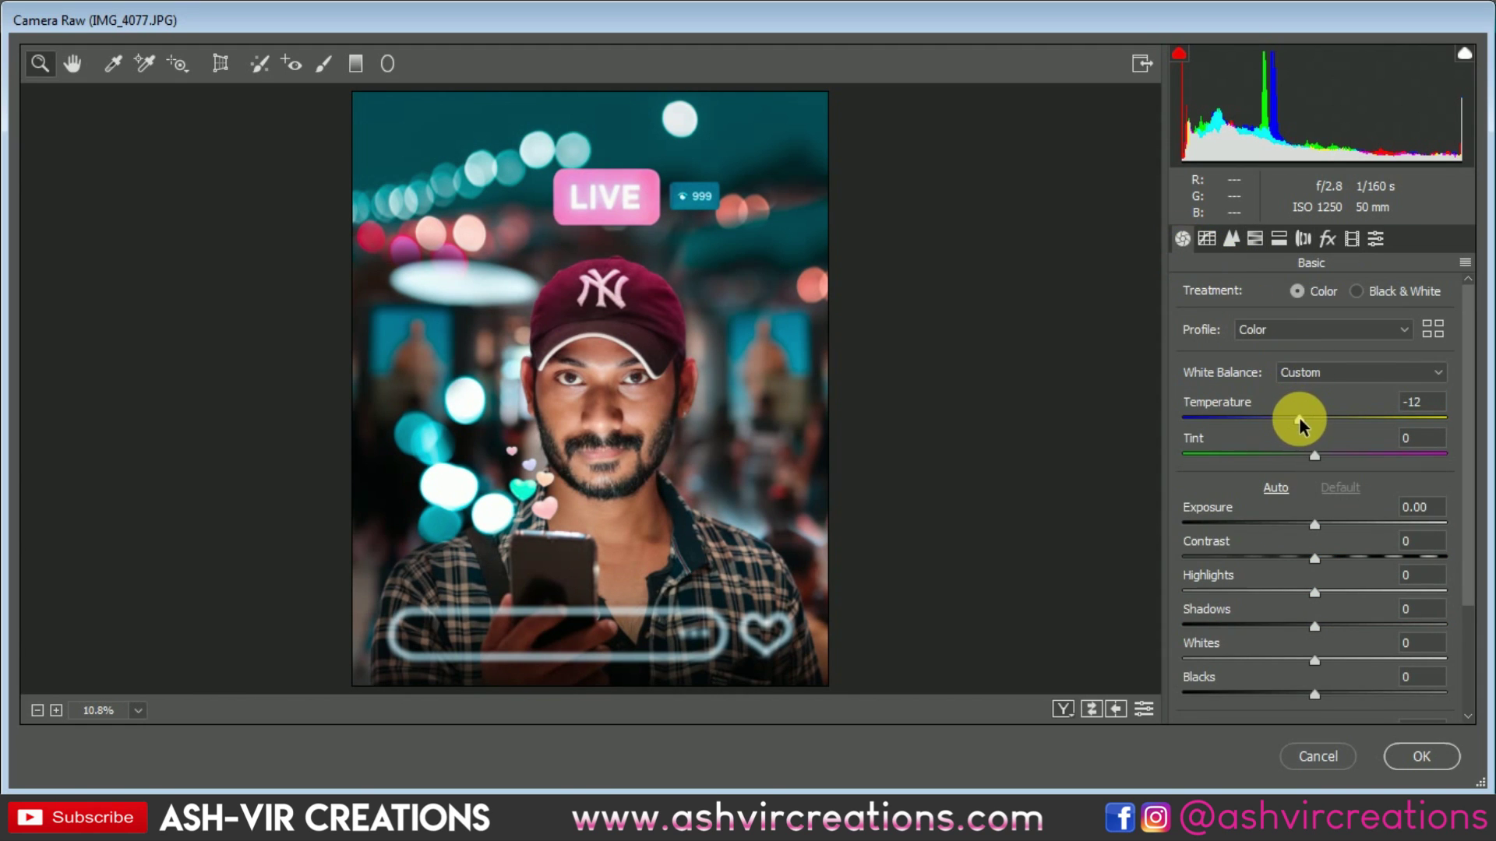
{"action": "left_click_drag", "start_coordinate": [1293, 418], "coordinate": [1275, 416]}
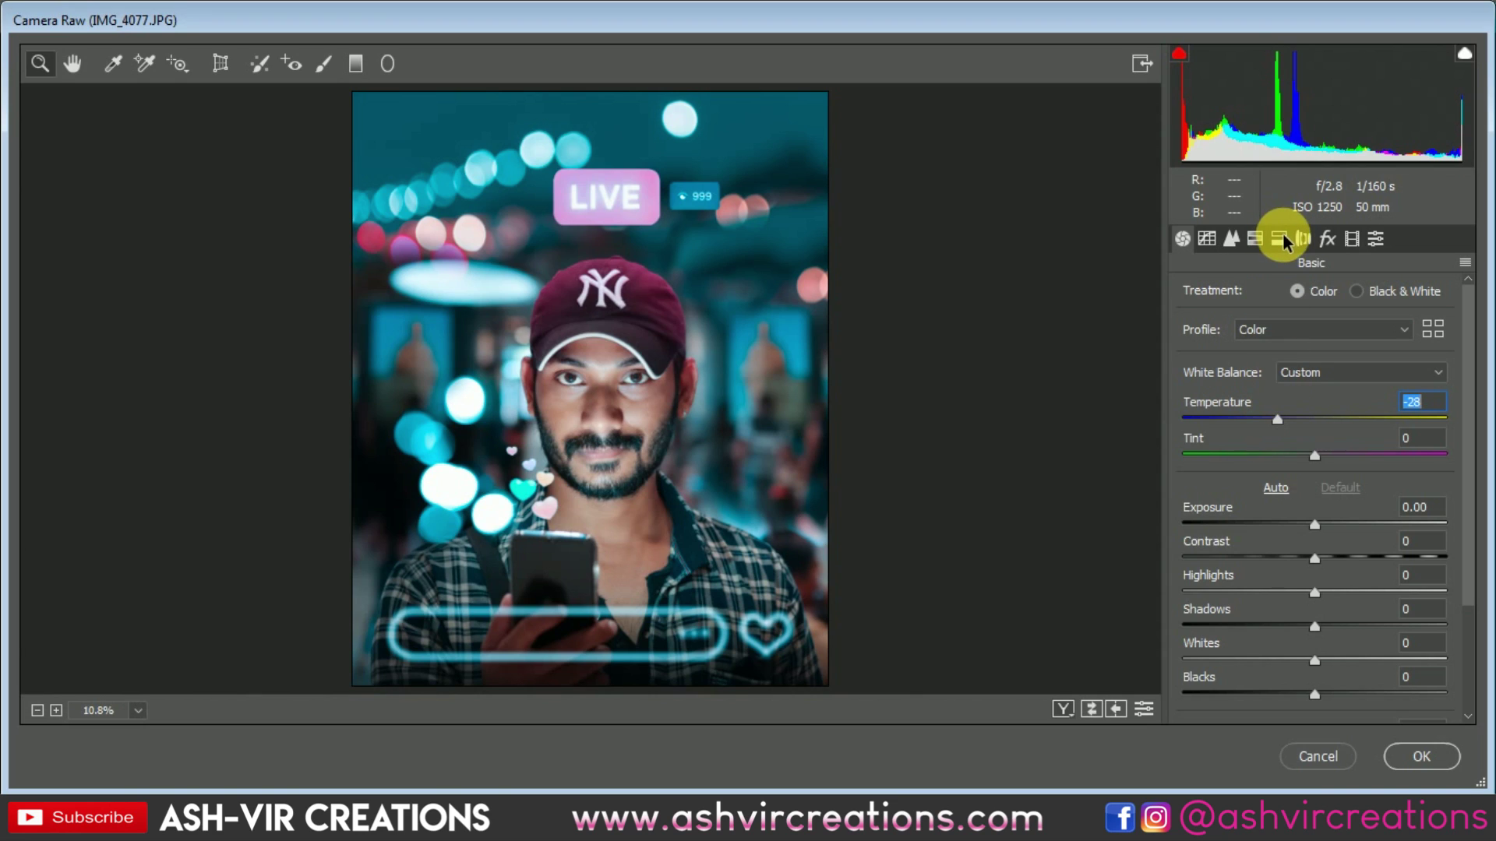
Raise the HSL saturation of Purples to +70 and Magentas to +73
{"action": "left_click", "coordinate": [1255, 238]}
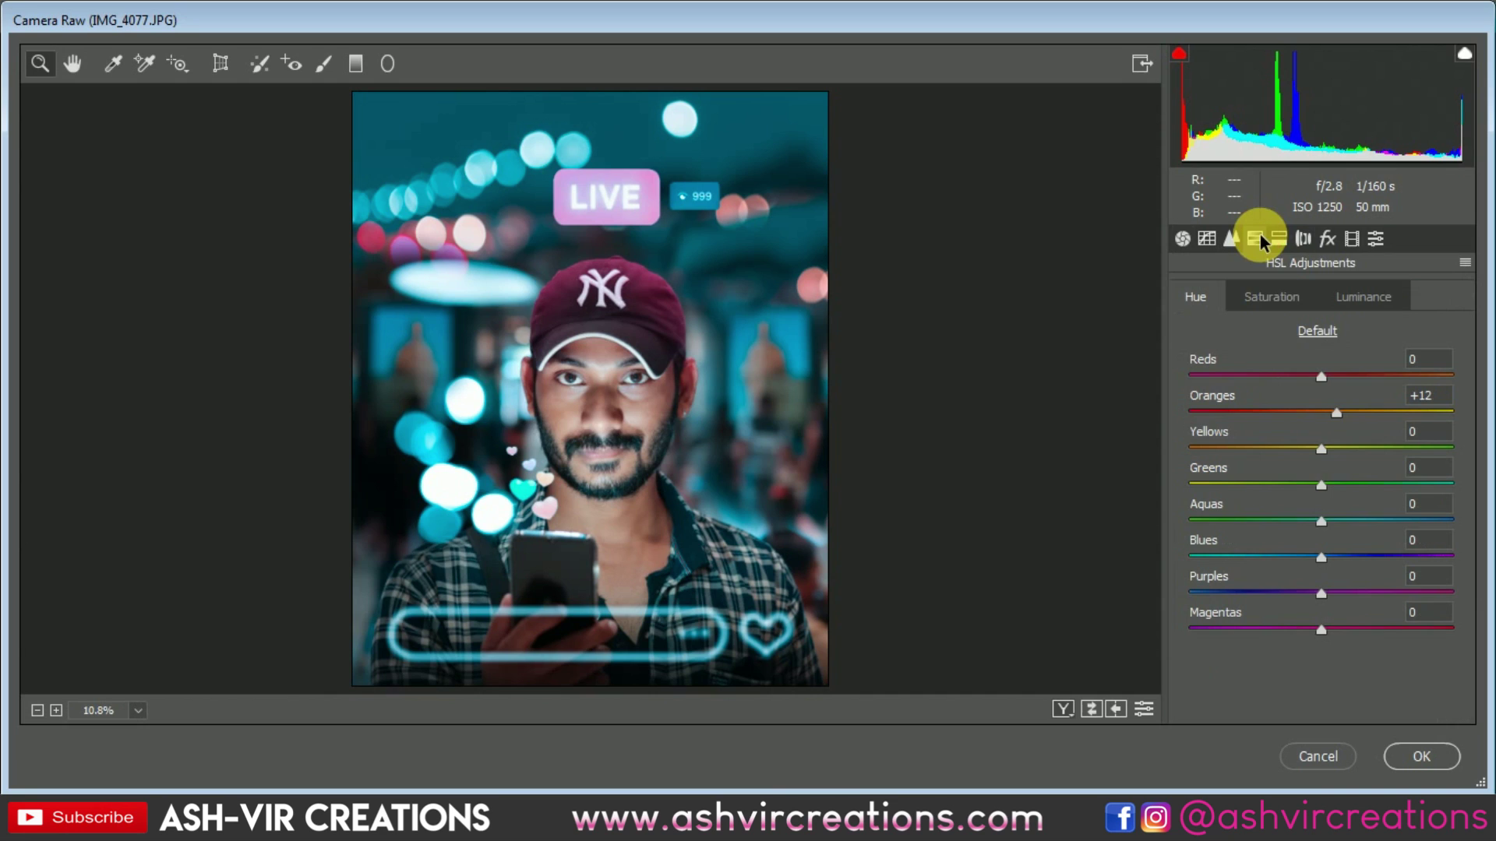
{"action": "left_click", "coordinate": [1364, 297]}
{"action": "left_click", "coordinate": [1274, 297]}
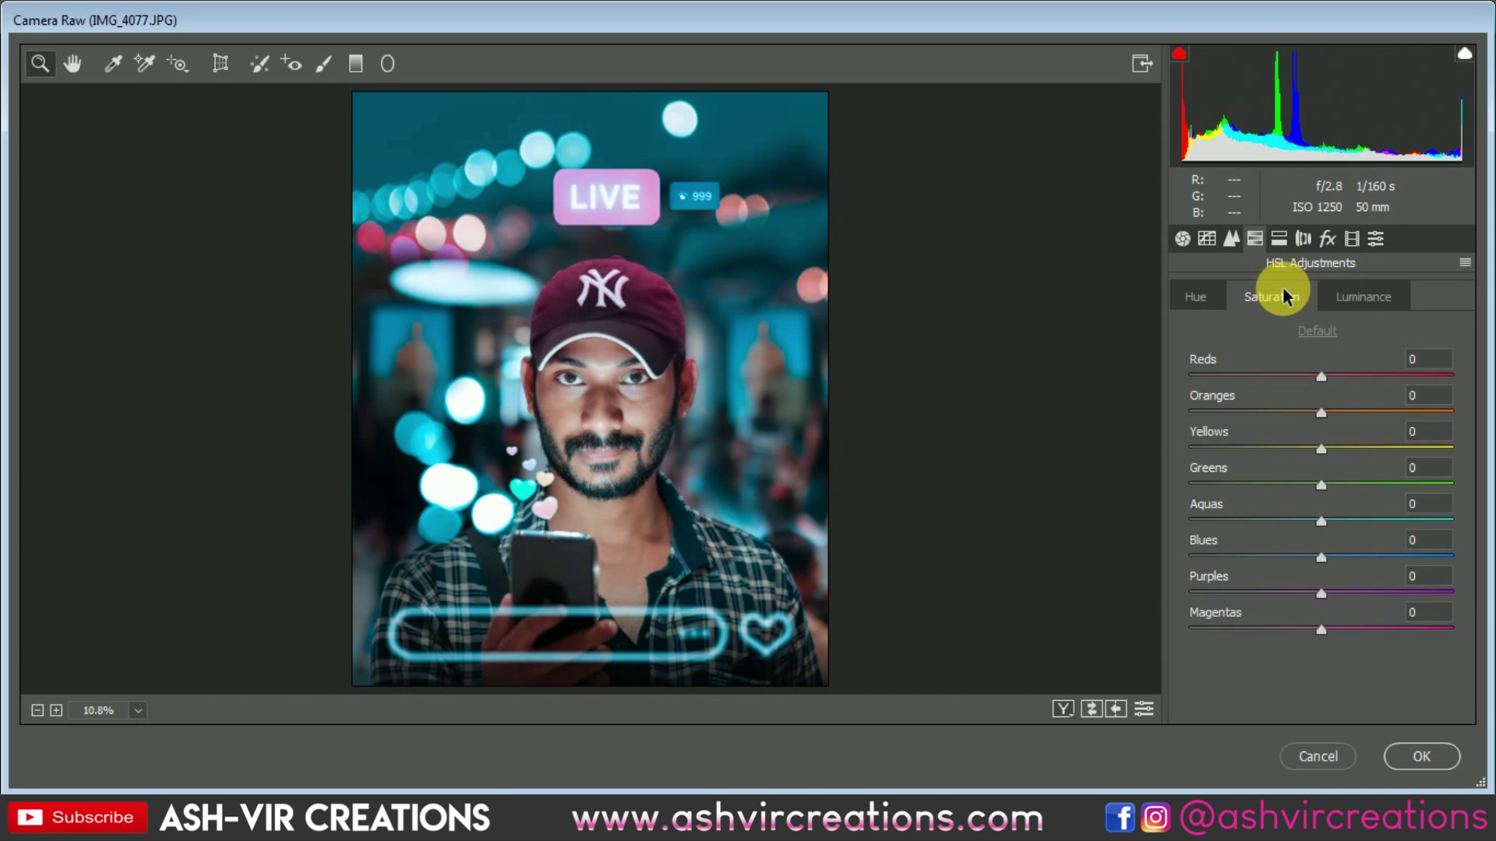
{"action": "mouse_move", "coordinate": [1352, 625]}
{"action": "left_mouse_down"}
{"action": "mouse_move", "coordinate": [1336, 626]}
{"action": "mouse_move", "coordinate": [1390, 628]}
{"action": "mouse_move", "coordinate": [1371, 619]}
{"action": "left_mouse_up"}
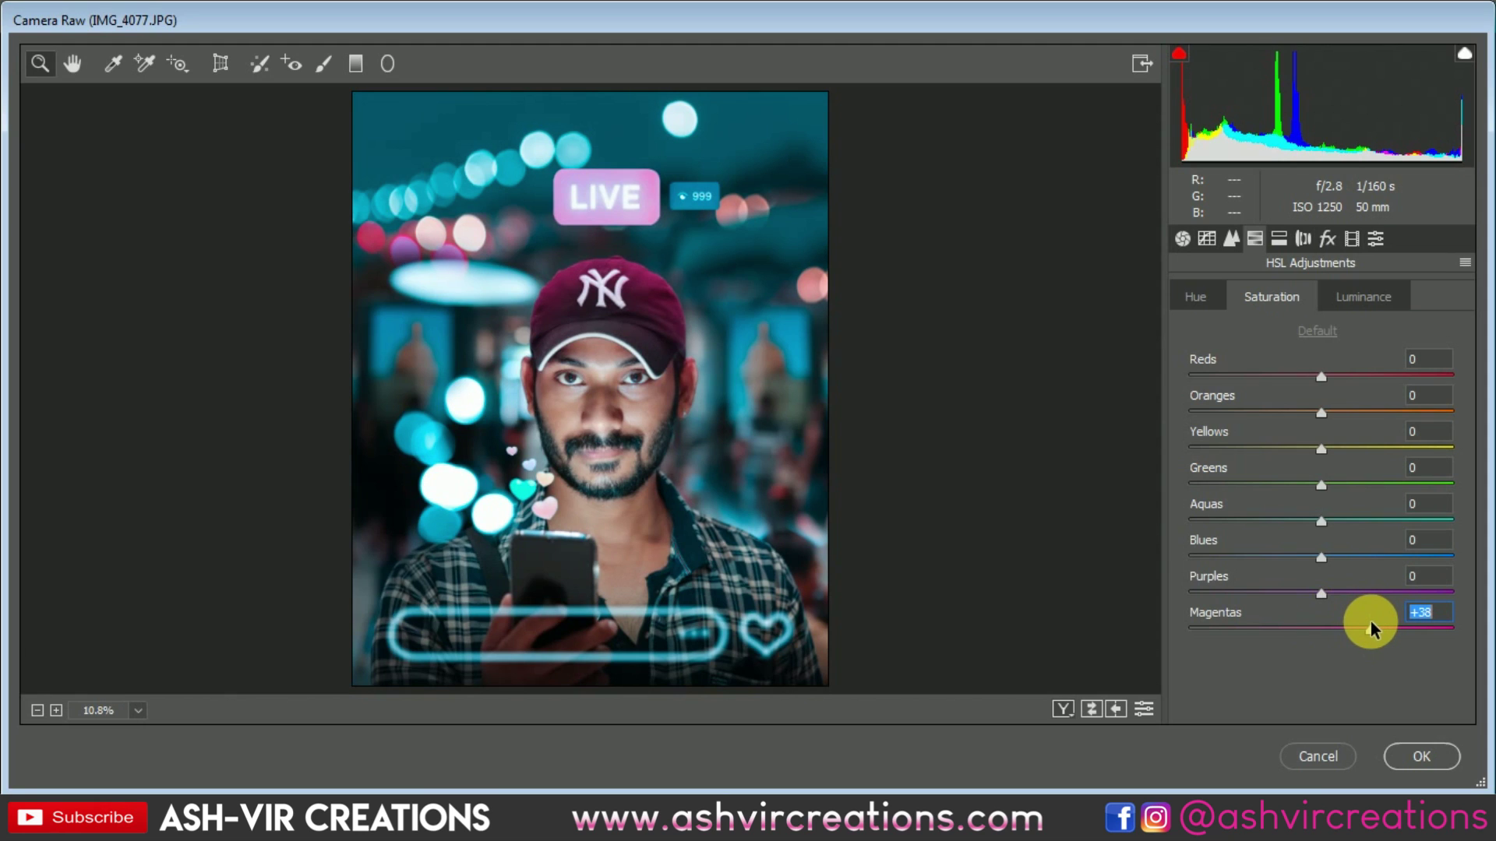
{"action": "mouse_move", "coordinate": [1392, 595]}
{"action": "left_mouse_down"}
{"action": "mouse_move", "coordinate": [1433, 592]}
{"action": "mouse_move", "coordinate": [1413, 594]}
{"action": "left_mouse_up"}
{"action": "left_click_drag", "start_coordinate": [1371, 628], "coordinate": [1398, 627]}
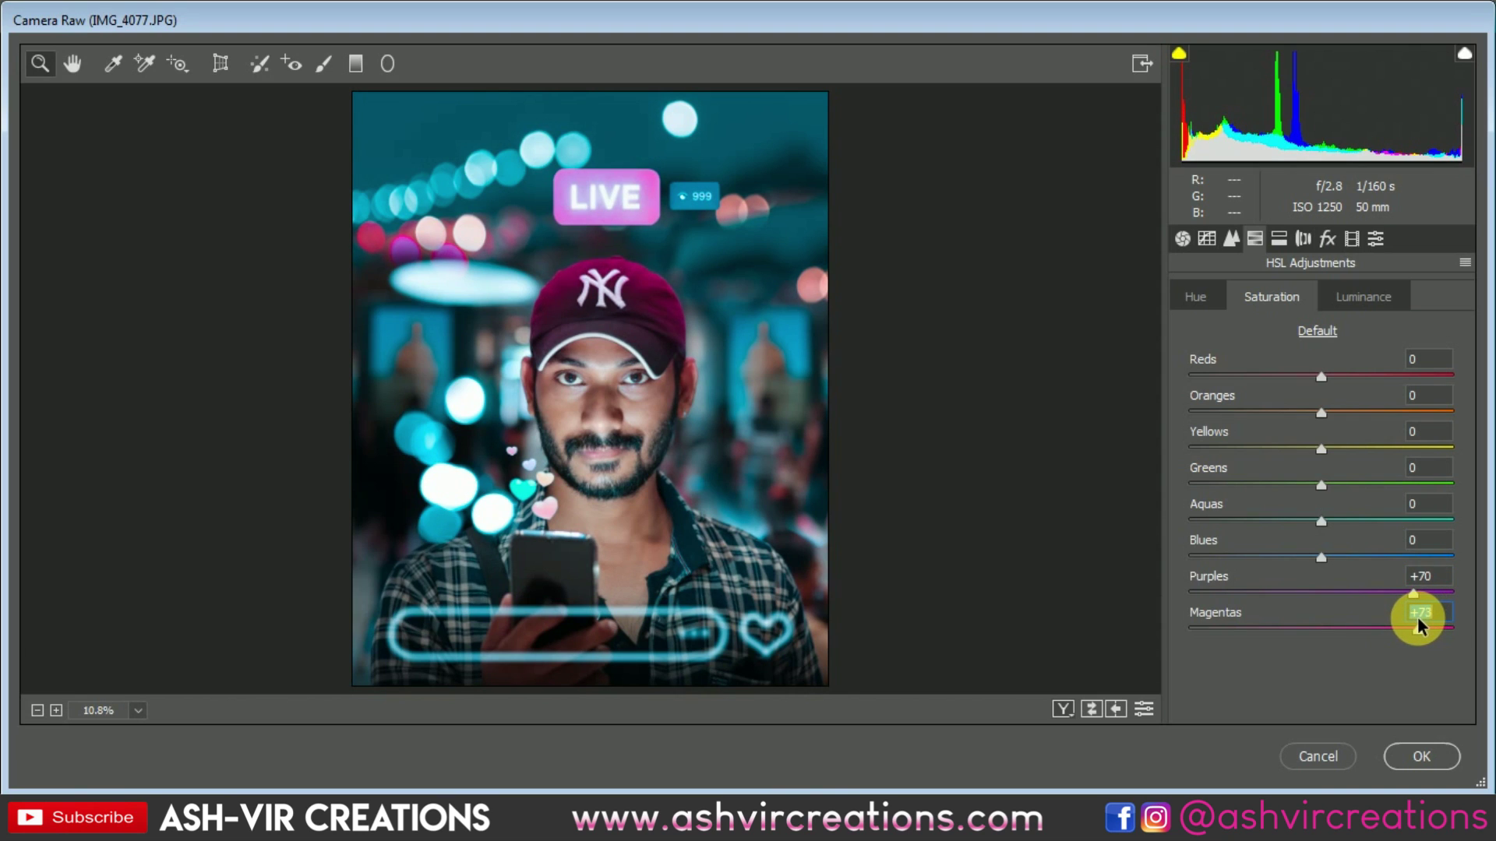
Set the Oranges hue to +18 in the HSL adjustments and check the skin tone on the face
{"action": "left_click", "coordinate": [1195, 301]}
{"action": "left_click_drag", "start_coordinate": [1320, 413], "coordinate": [1344, 413]}
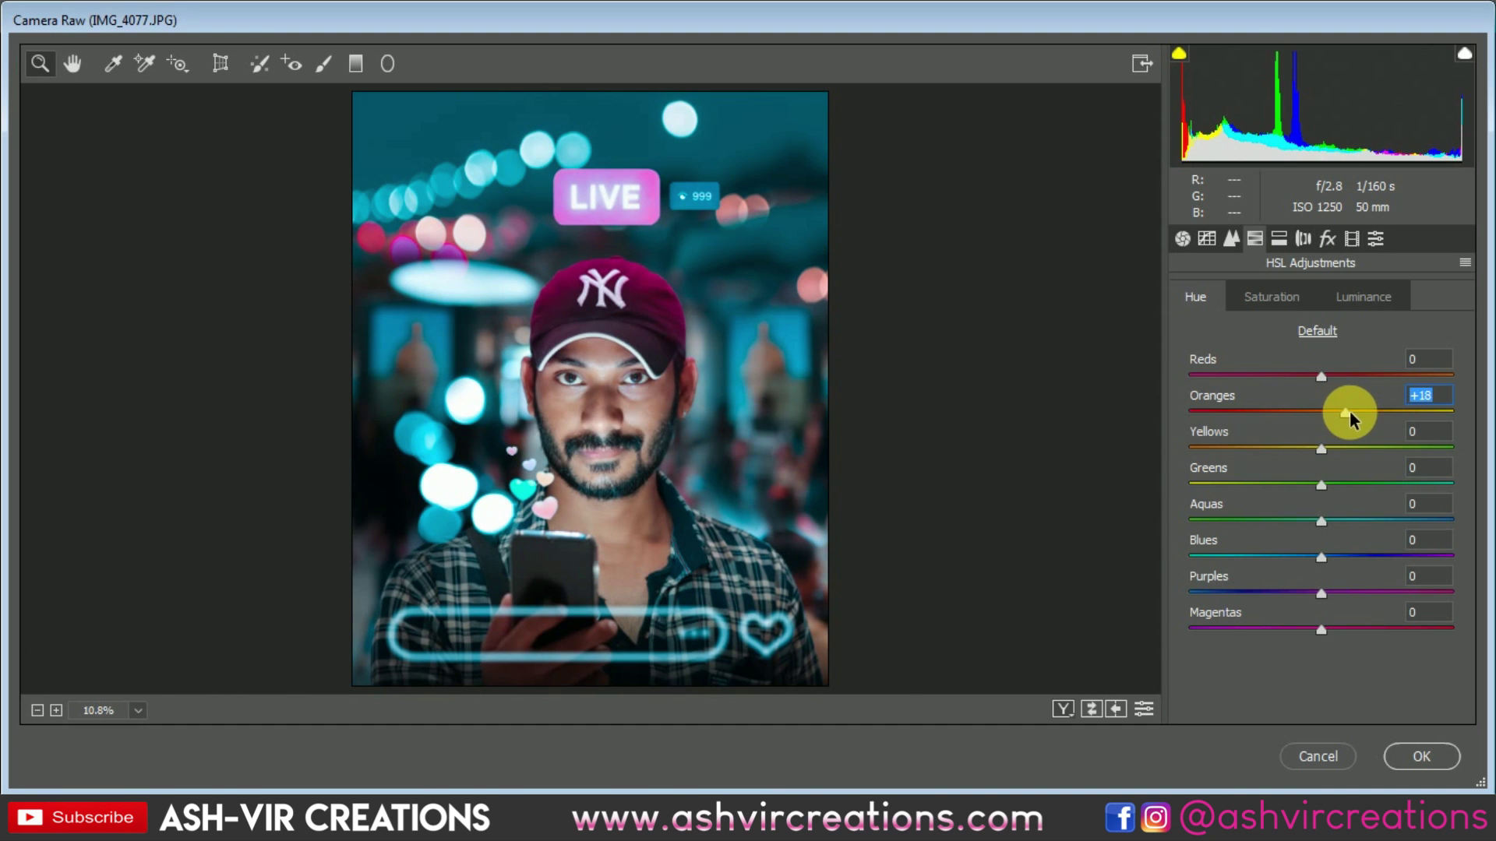
{"action": "scroll", "coordinate": [615, 476], "scroll_direction": "up", "scroll_amount": 2}
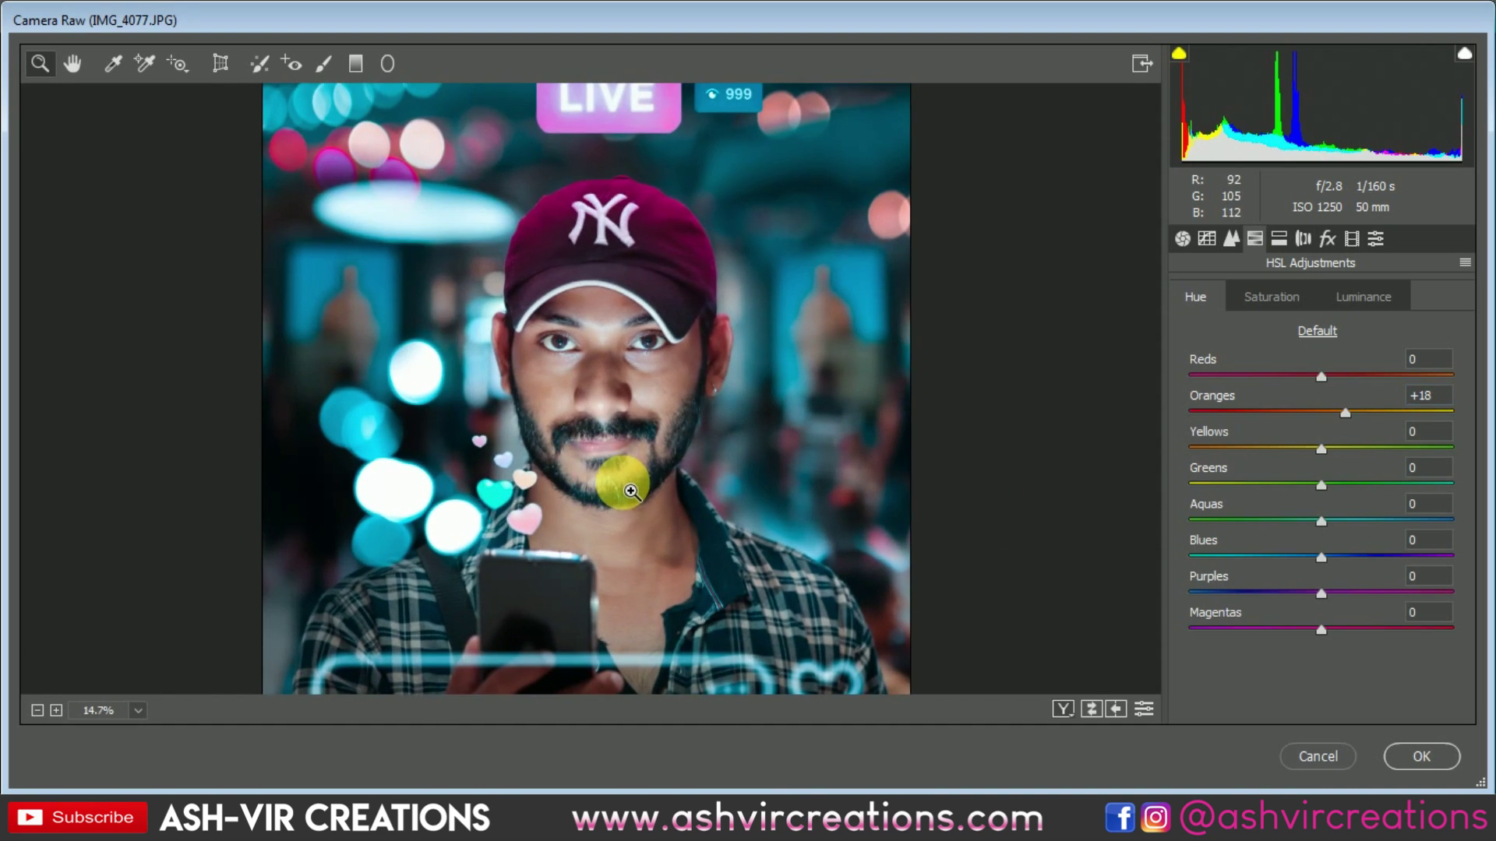
{"action": "scroll", "coordinate": [608, 468], "scroll_direction": "down", "scroll_amount": 1}
{"action": "scroll", "coordinate": [588, 337], "scroll_direction": "down", "scroll_amount": 1}
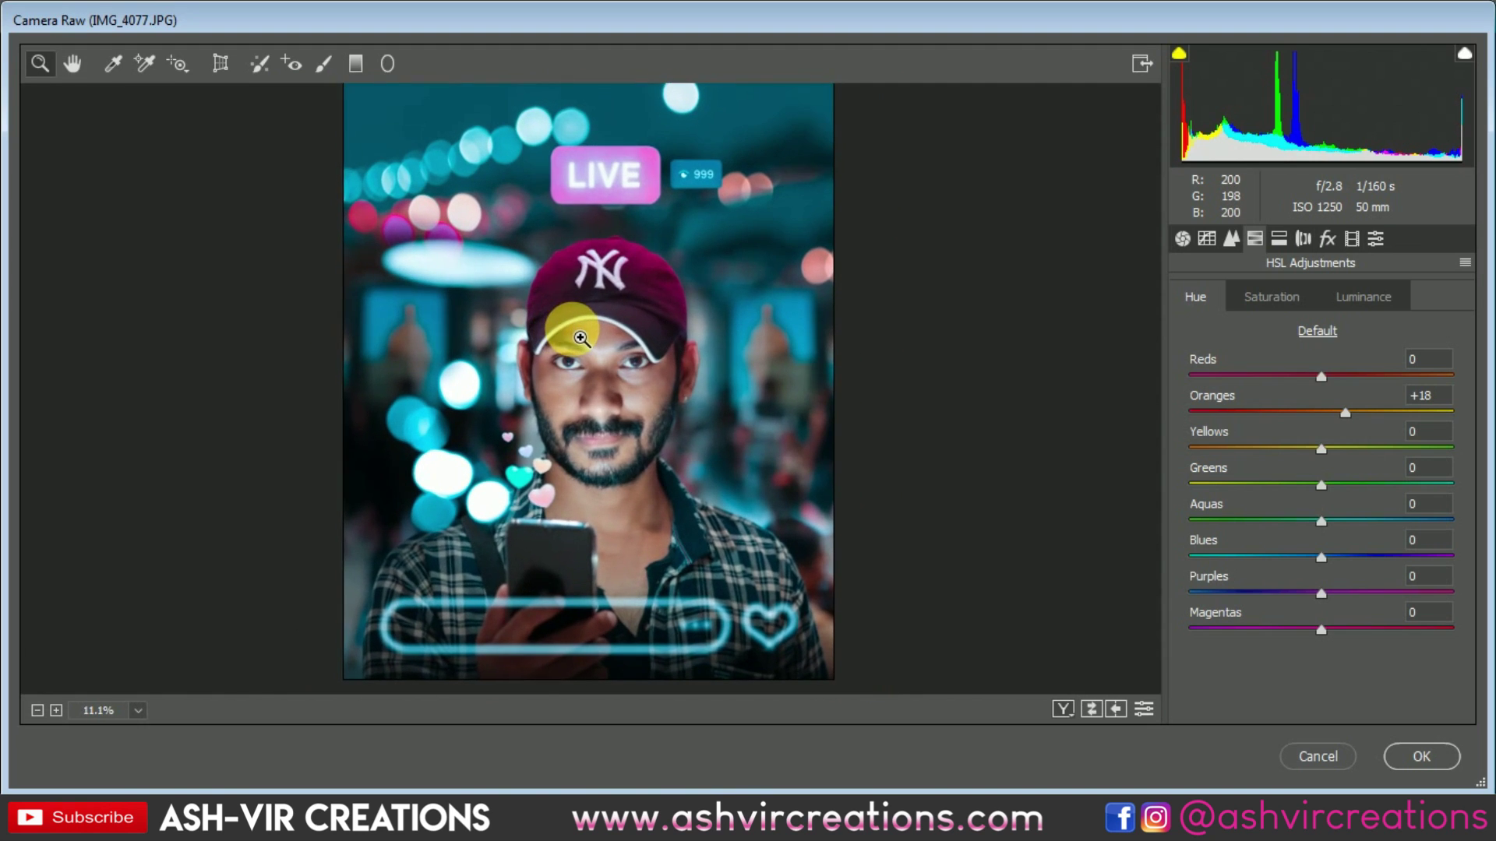
Add a Highlight Priority post-crop vignette with Amount -18, Midpoint 45, Roundness -9 and Feather 45
{"action": "left_click", "coordinate": [1327, 238]}
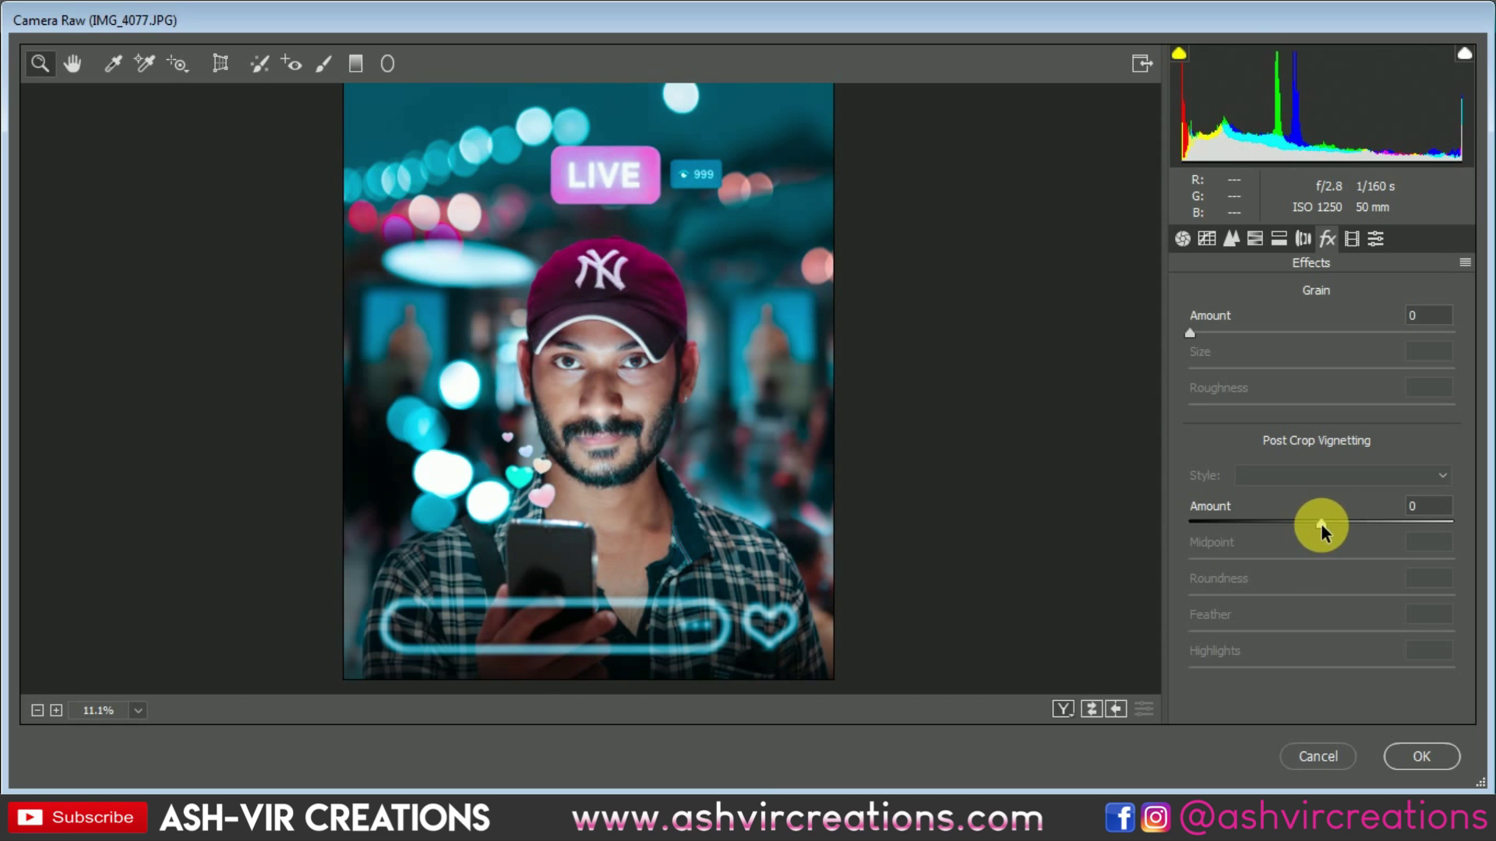
{"action": "left_click_drag", "start_coordinate": [1322, 530], "coordinate": [1308, 647]}
{"action": "left_click", "coordinate": [728, 373], "text": "alt"}
Split-tone the shadows with Hue 219 and Saturation 8
{"action": "left_click", "coordinate": [1279, 238]}
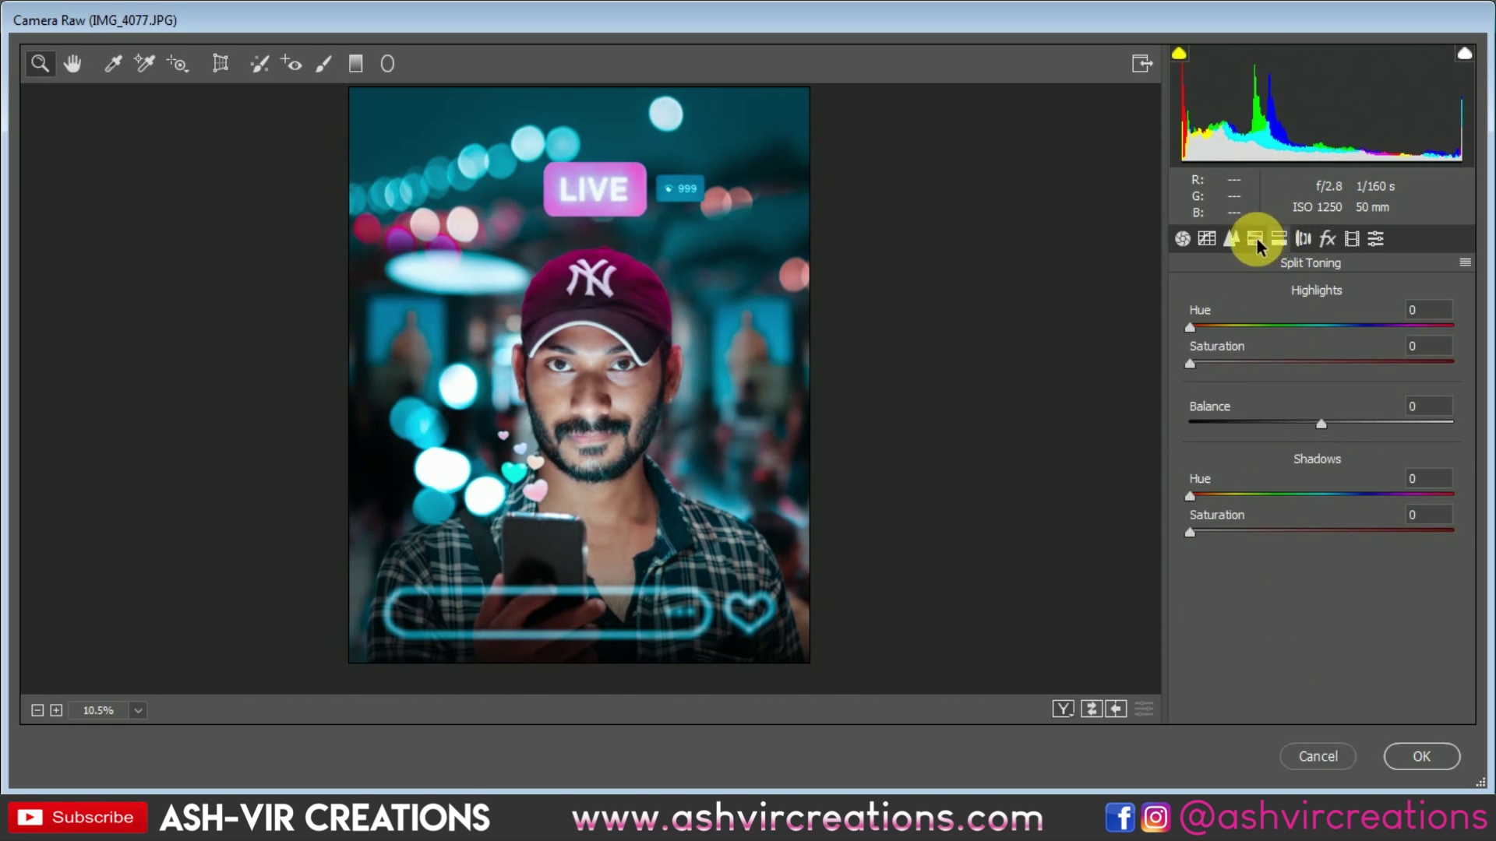
{"action": "left_click", "coordinate": [1232, 495]}
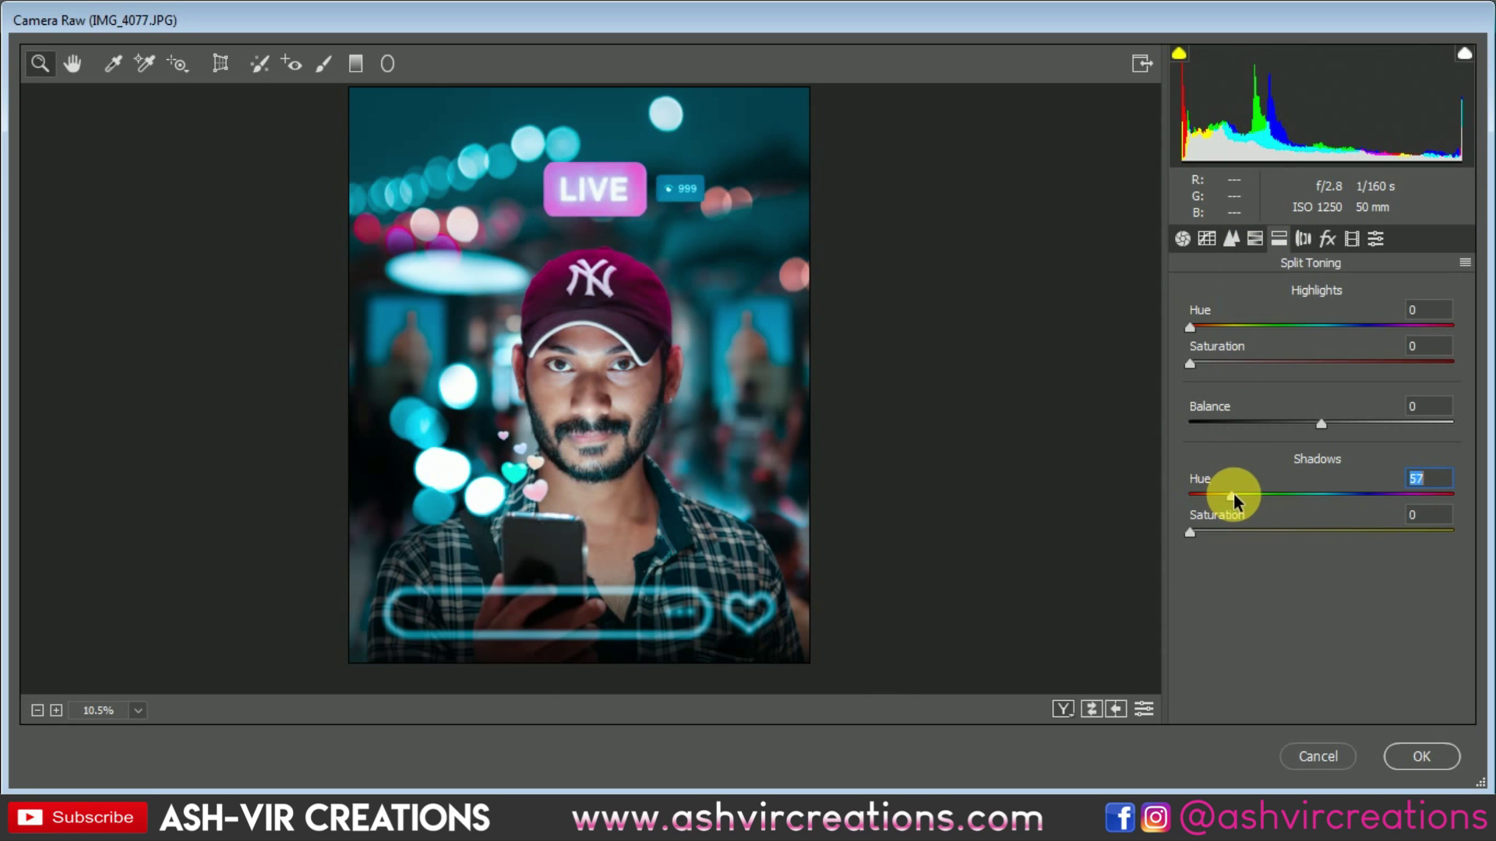
{"action": "left_click", "coordinate": [1230, 532]}
{"action": "left_click_drag", "start_coordinate": [1243, 499], "coordinate": [1350, 496]}
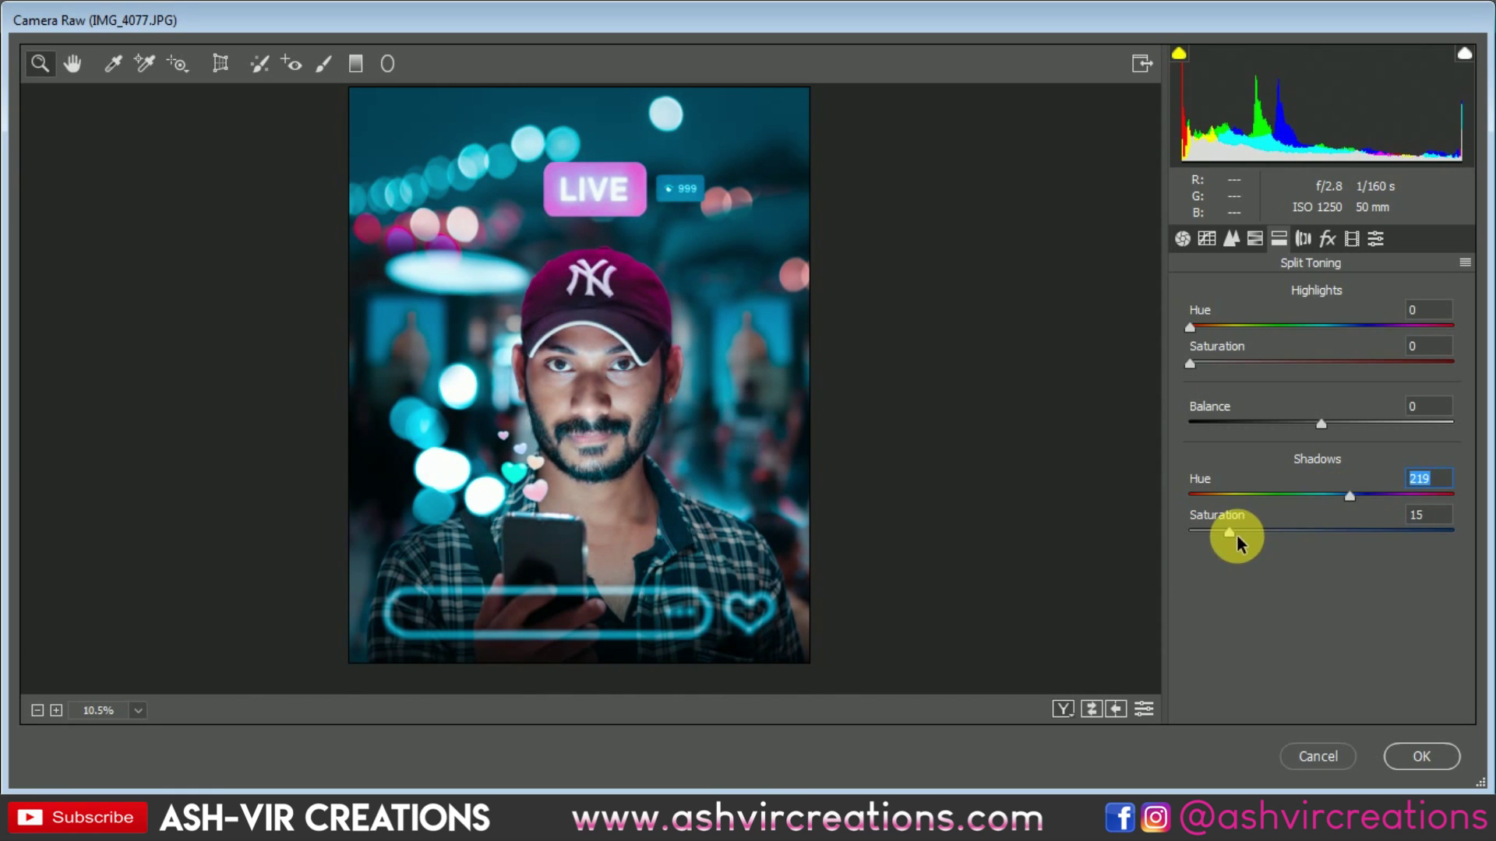
{"action": "mouse_move", "coordinate": [1236, 535]}
{"action": "left_mouse_down"}
{"action": "mouse_move", "coordinate": [1287, 538]}
{"action": "mouse_move", "coordinate": [1179, 534]}
{"action": "mouse_move", "coordinate": [1227, 539]}
{"action": "left_mouse_up"}
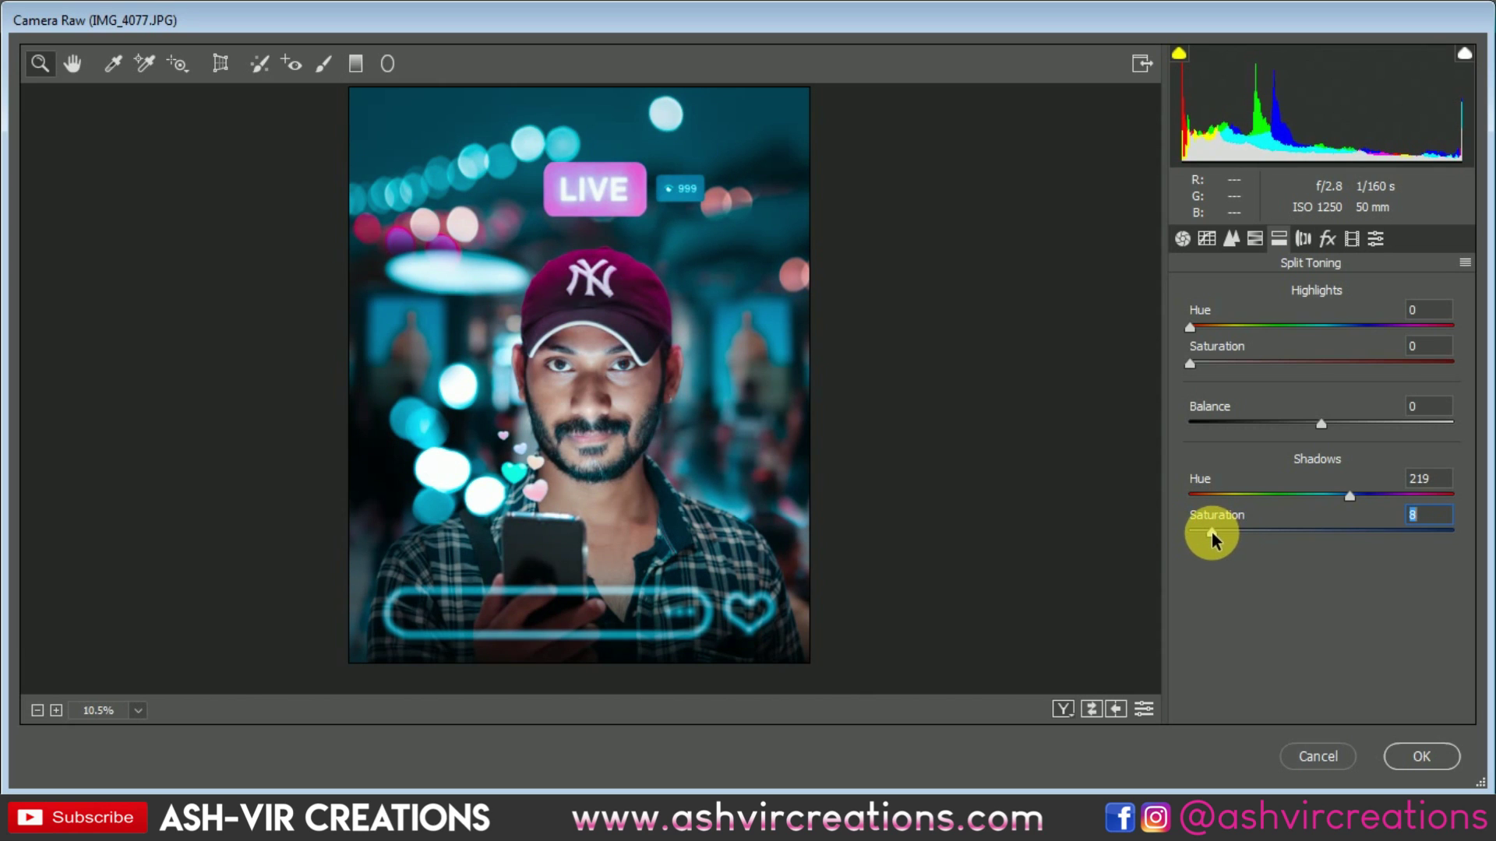
Split-tone the highlights with Hue 38 and Saturation 16
{"action": "left_click_drag", "start_coordinate": [1233, 322], "coordinate": [1218, 324]}
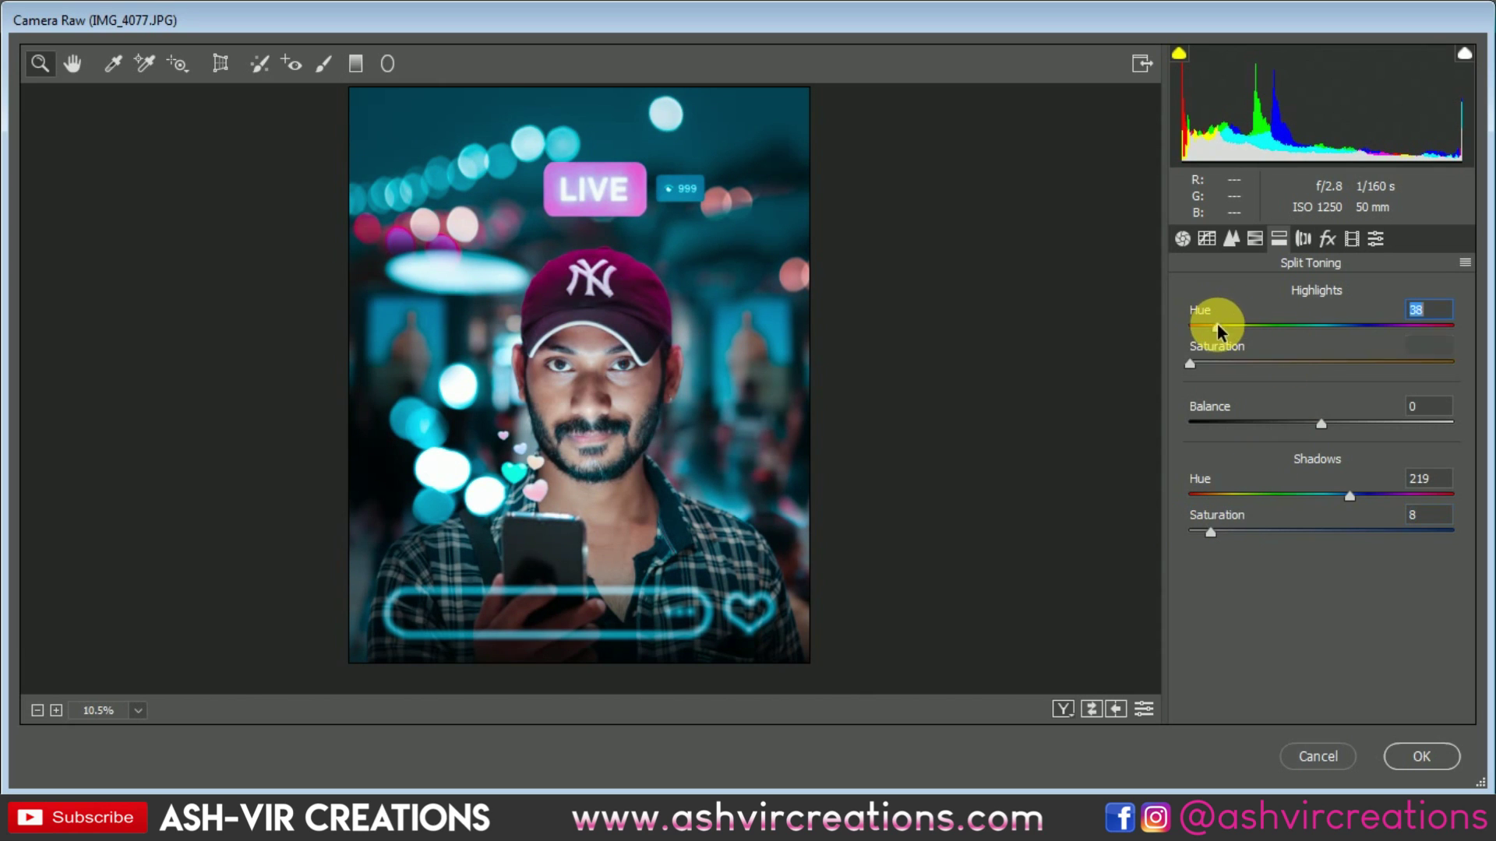
{"action": "left_click", "coordinate": [1224, 363]}
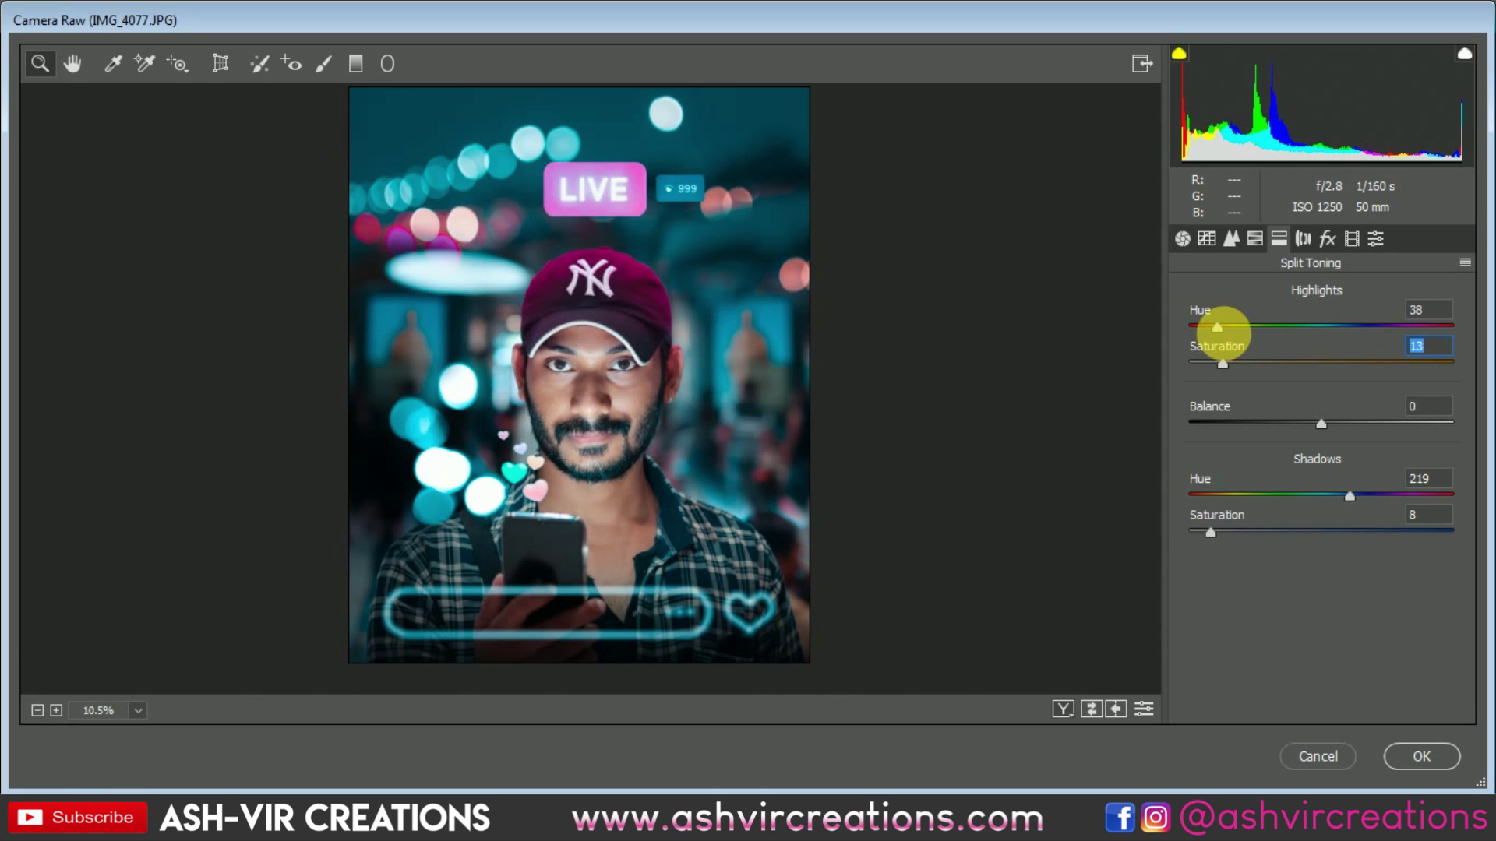
{"action": "mouse_move", "coordinate": [1222, 330]}
{"action": "left_mouse_down"}
{"action": "mouse_move", "coordinate": [1376, 324]}
{"action": "mouse_move", "coordinate": [1217, 325]}
{"action": "left_mouse_up"}
{"action": "mouse_move", "coordinate": [1232, 366]}
{"action": "left_mouse_down"}
{"action": "mouse_move", "coordinate": [1248, 379]}
{"action": "mouse_move", "coordinate": [1296, 367]}
{"action": "mouse_move", "coordinate": [1176, 367]}
{"action": "mouse_move", "coordinate": [1256, 374]}
{"action": "mouse_move", "coordinate": [1233, 382]}
{"action": "left_mouse_up"}
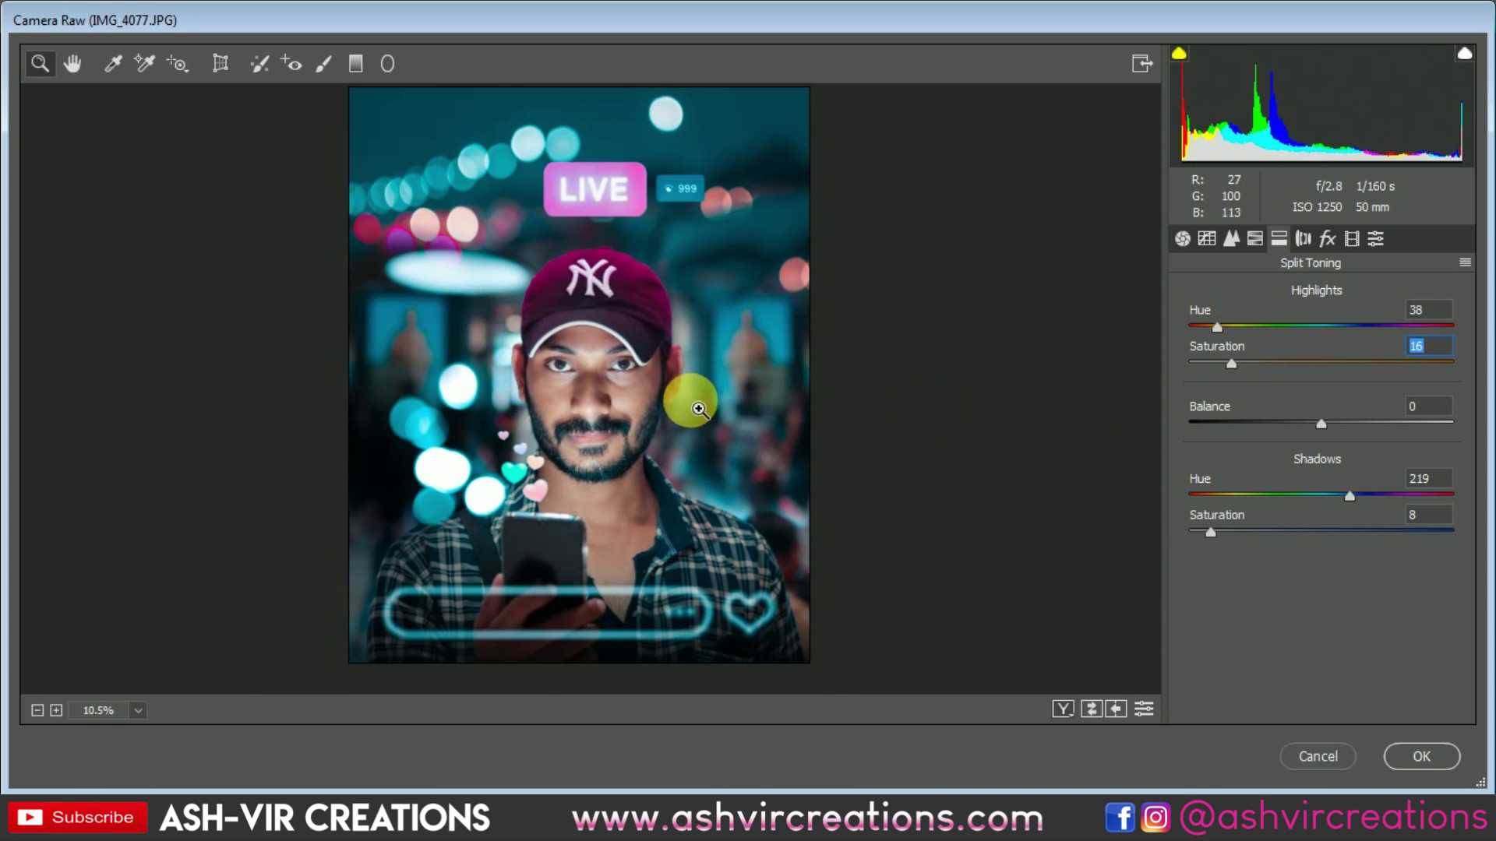
{"action": "left_click", "coordinate": [607, 359], "text": "alt"}
{"action": "left_click", "coordinate": [612, 364]}
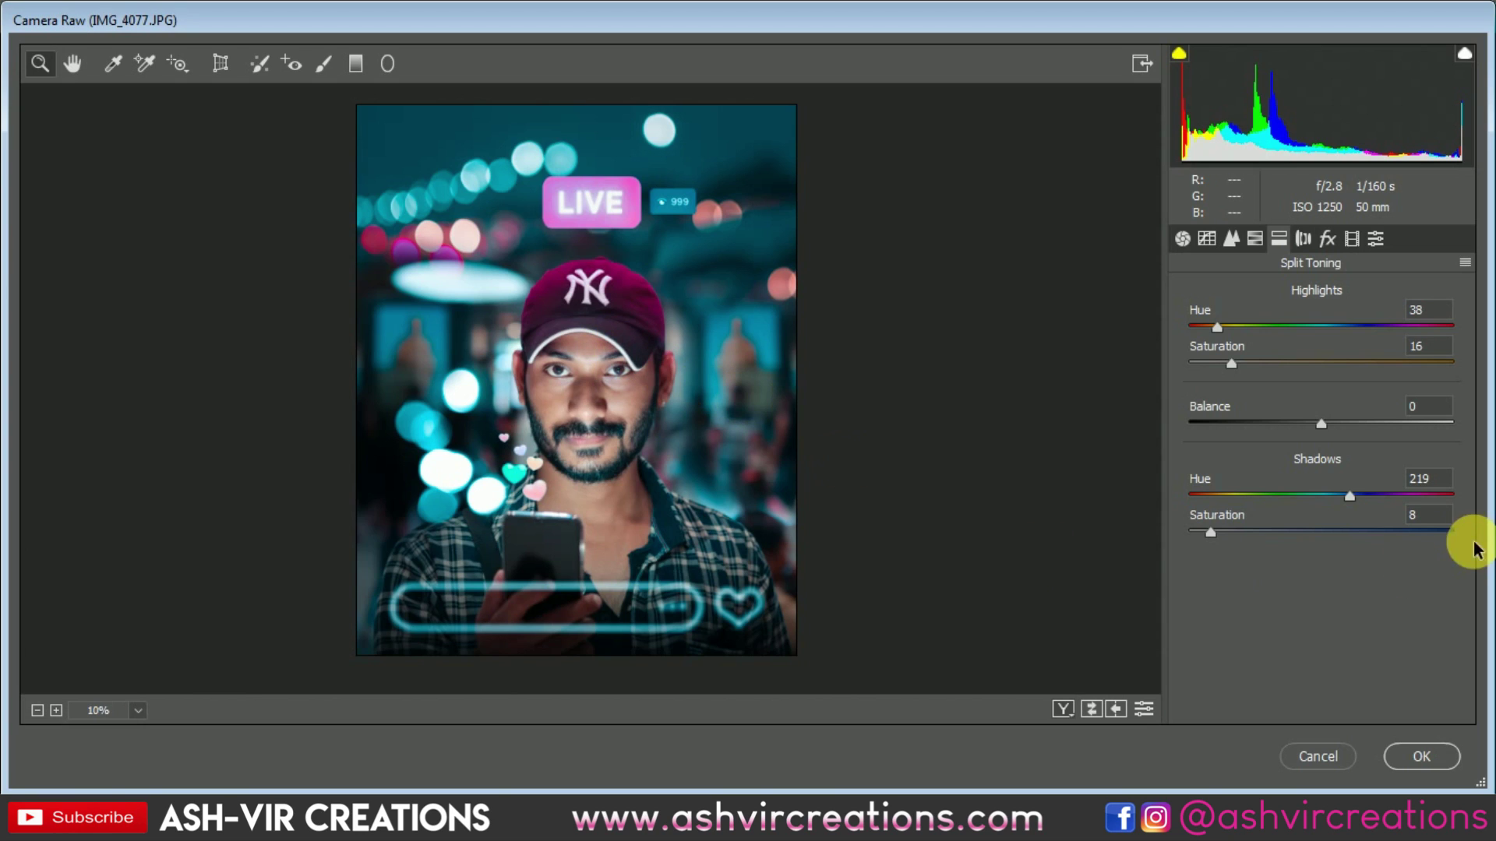
Set the Basic tone values to Contrast +20, Shadows -18, Whites +13 and Blacks -20
{"action": "left_click", "coordinate": [1255, 239]}
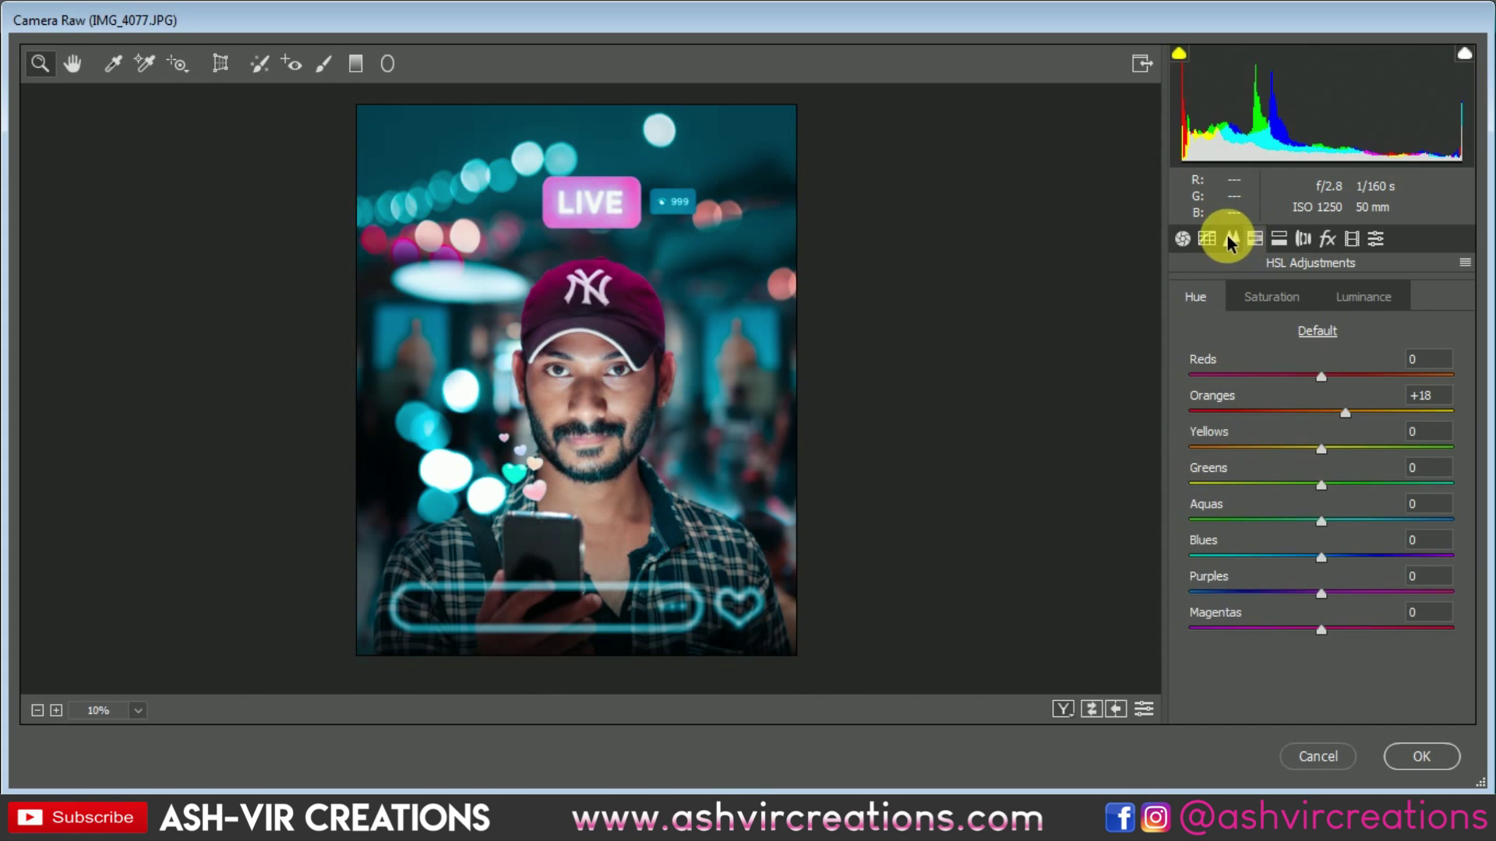
{"action": "left_click", "coordinate": [1231, 238]}
{"action": "left_click", "coordinate": [1206, 239]}
{"action": "left_click", "coordinate": [1183, 238]}
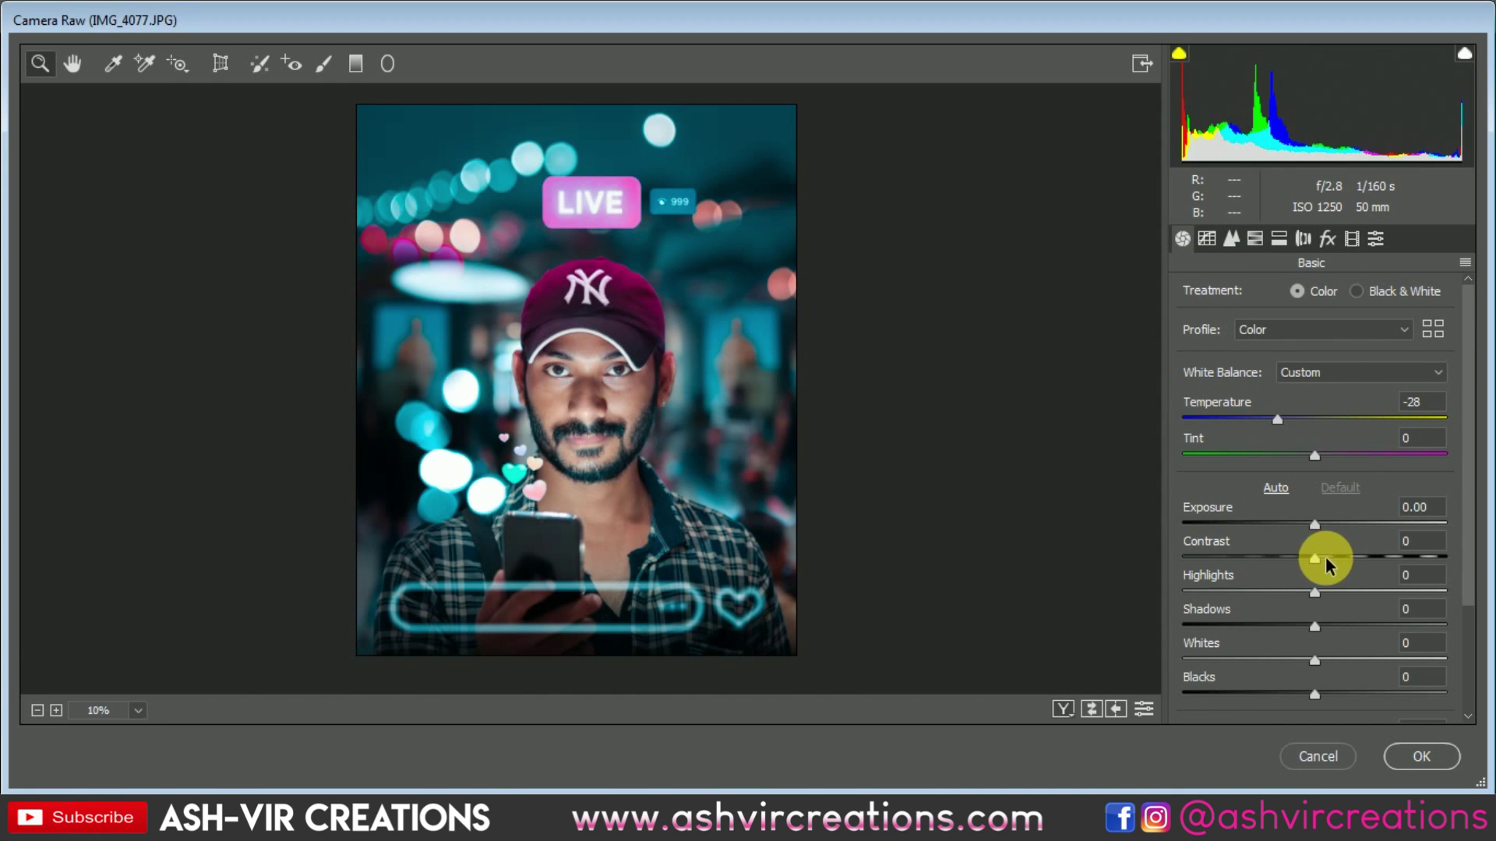
{"action": "mouse_move", "coordinate": [1316, 559]}
{"action": "left_mouse_down"}
{"action": "mouse_move", "coordinate": [1362, 568]}
{"action": "mouse_move", "coordinate": [1334, 574]}
{"action": "mouse_move", "coordinate": [1402, 573]}
{"action": "mouse_move", "coordinate": [1342, 571]}
{"action": "left_mouse_up"}
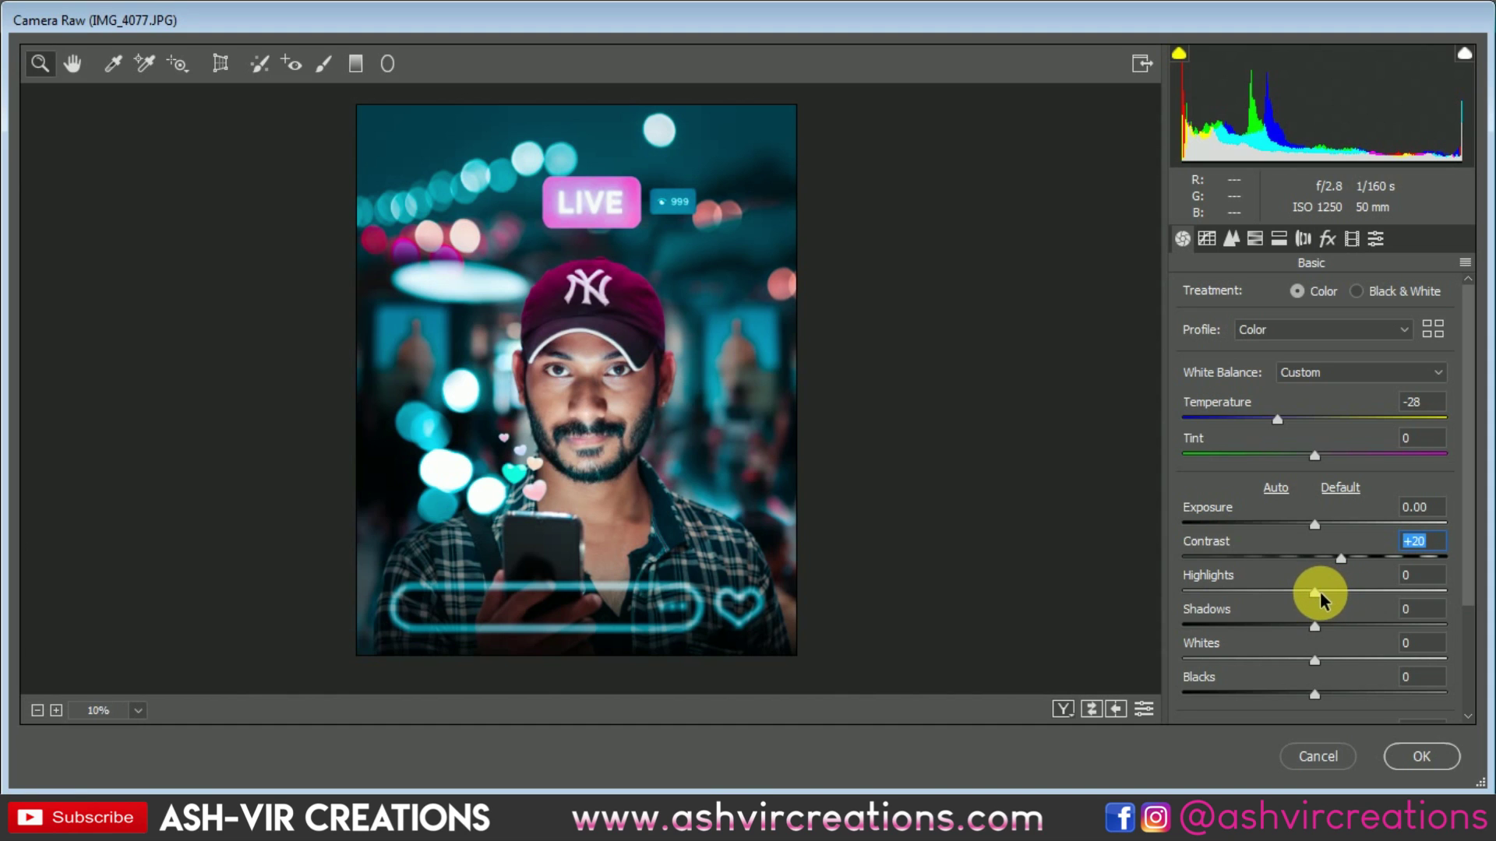
{"action": "left_click_drag", "start_coordinate": [1316, 628], "coordinate": [1338, 666]}
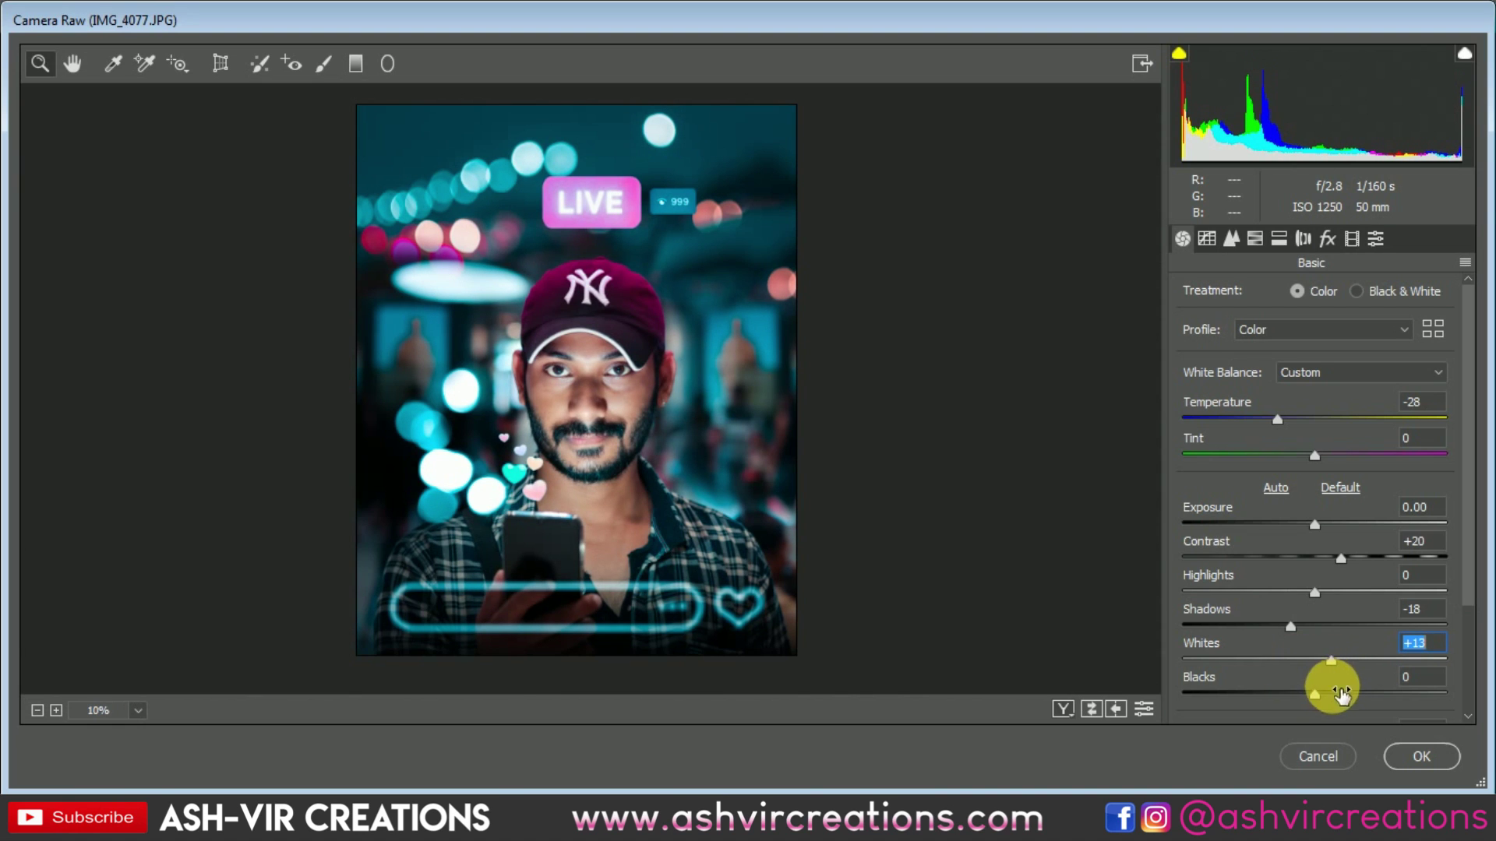
{"action": "scroll", "coordinate": [1344, 666], "scroll_direction": "down", "scroll_amount": 1}
{"action": "mouse_move", "coordinate": [1321, 645]}
{"action": "left_mouse_down"}
{"action": "mouse_move", "coordinate": [1379, 634]}
{"action": "mouse_move", "coordinate": [1280, 641]}
{"action": "mouse_move", "coordinate": [1328, 639]}
{"action": "mouse_move", "coordinate": [1295, 641]}
{"action": "left_mouse_up"}
Set Clarity to +3 and Vibrance to +10, and reset Dehaze to 0 after trying +7
{"action": "scroll", "coordinate": [1402, 651], "scroll_direction": "down", "scroll_amount": 3}
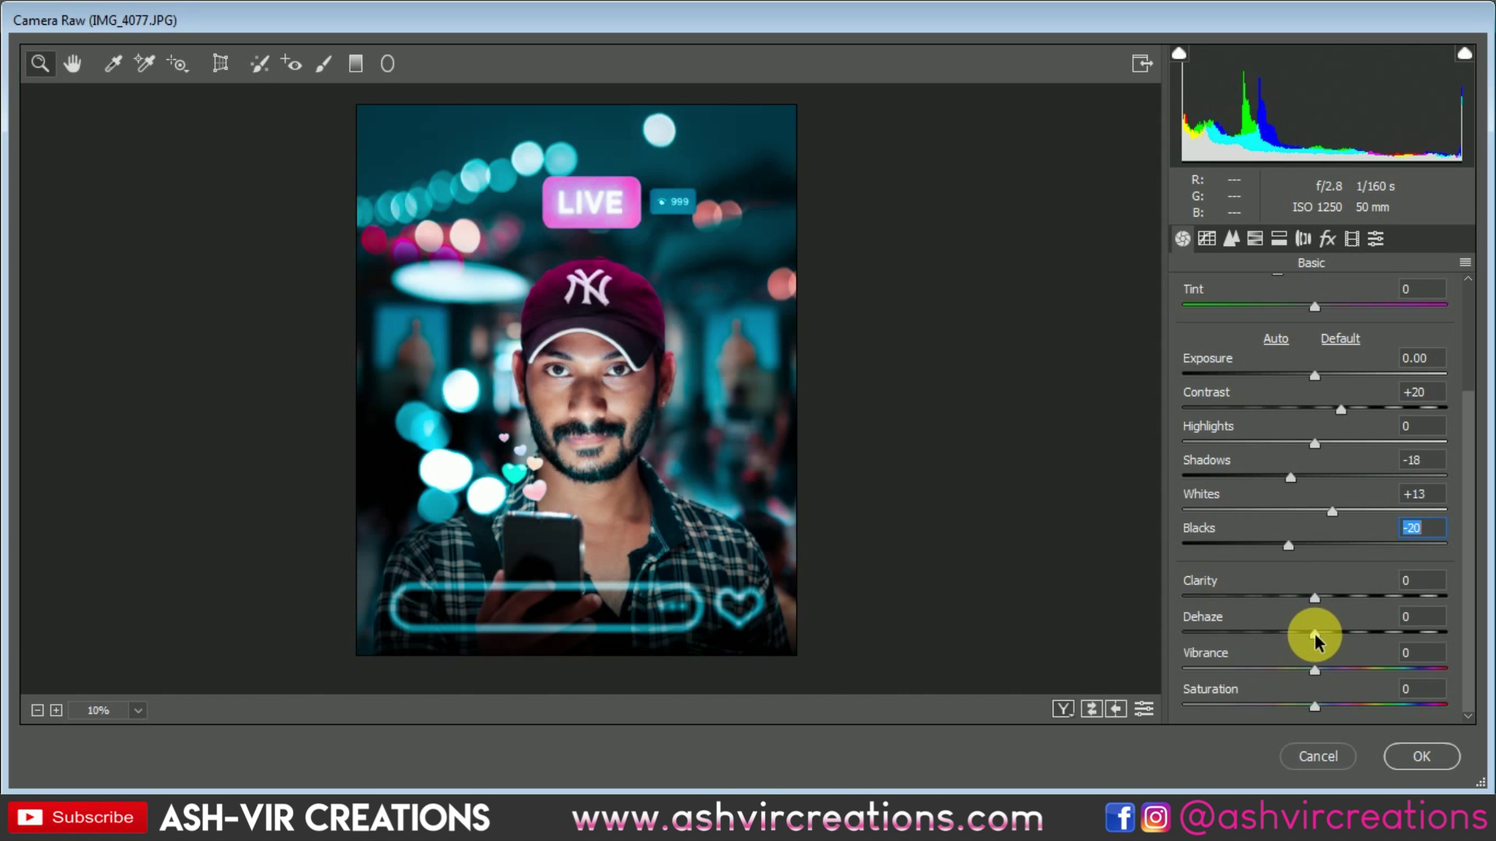
{"action": "mouse_move", "coordinate": [1316, 640]}
{"action": "left_mouse_down"}
{"action": "mouse_move", "coordinate": [1289, 635]}
{"action": "mouse_move", "coordinate": [1325, 640]}
{"action": "left_mouse_up"}
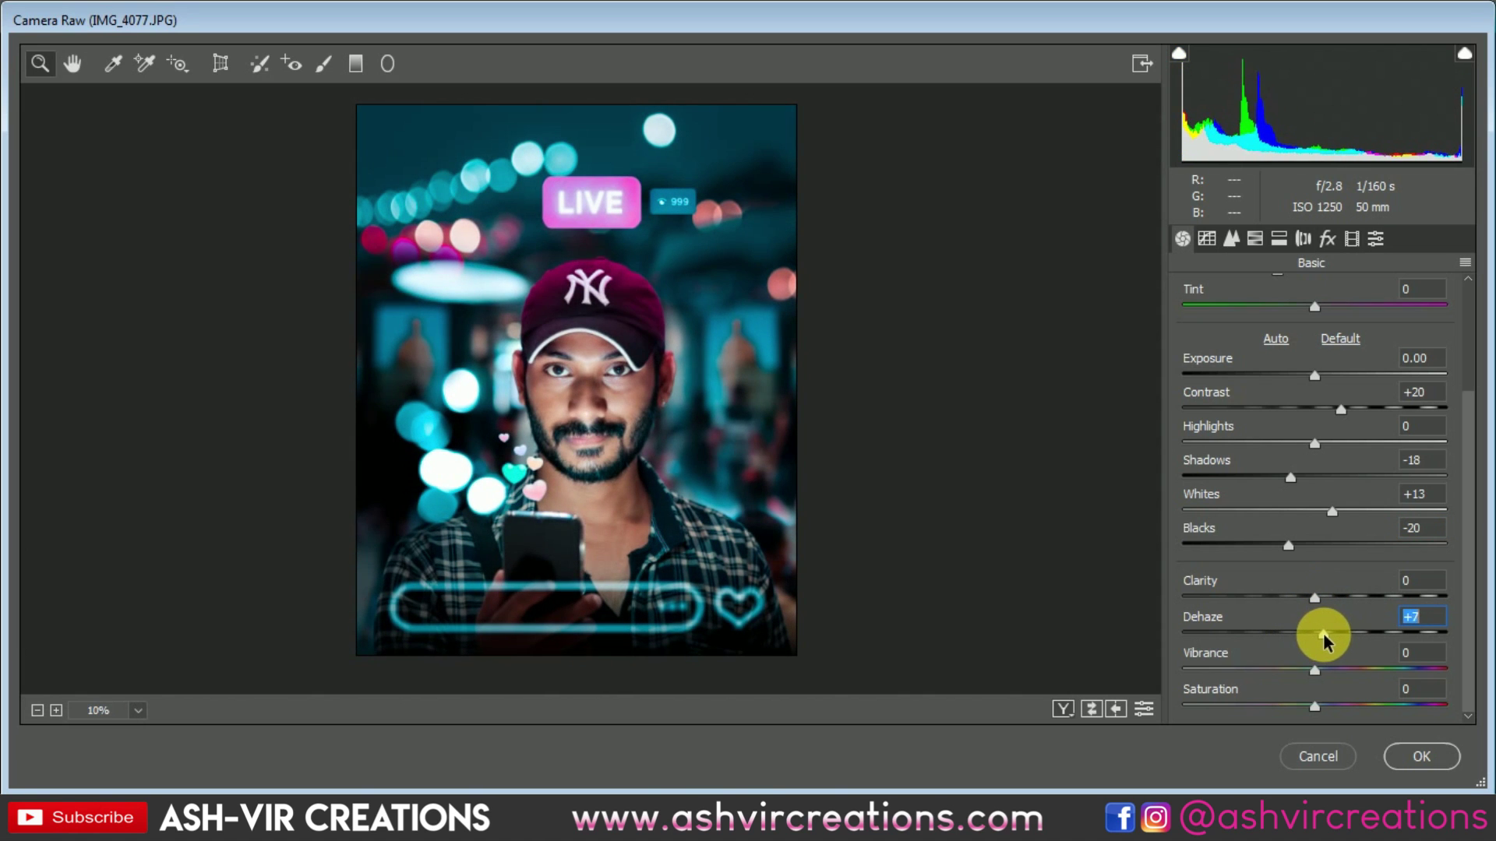
{"action": "double_click", "coordinate": [1316, 631]}
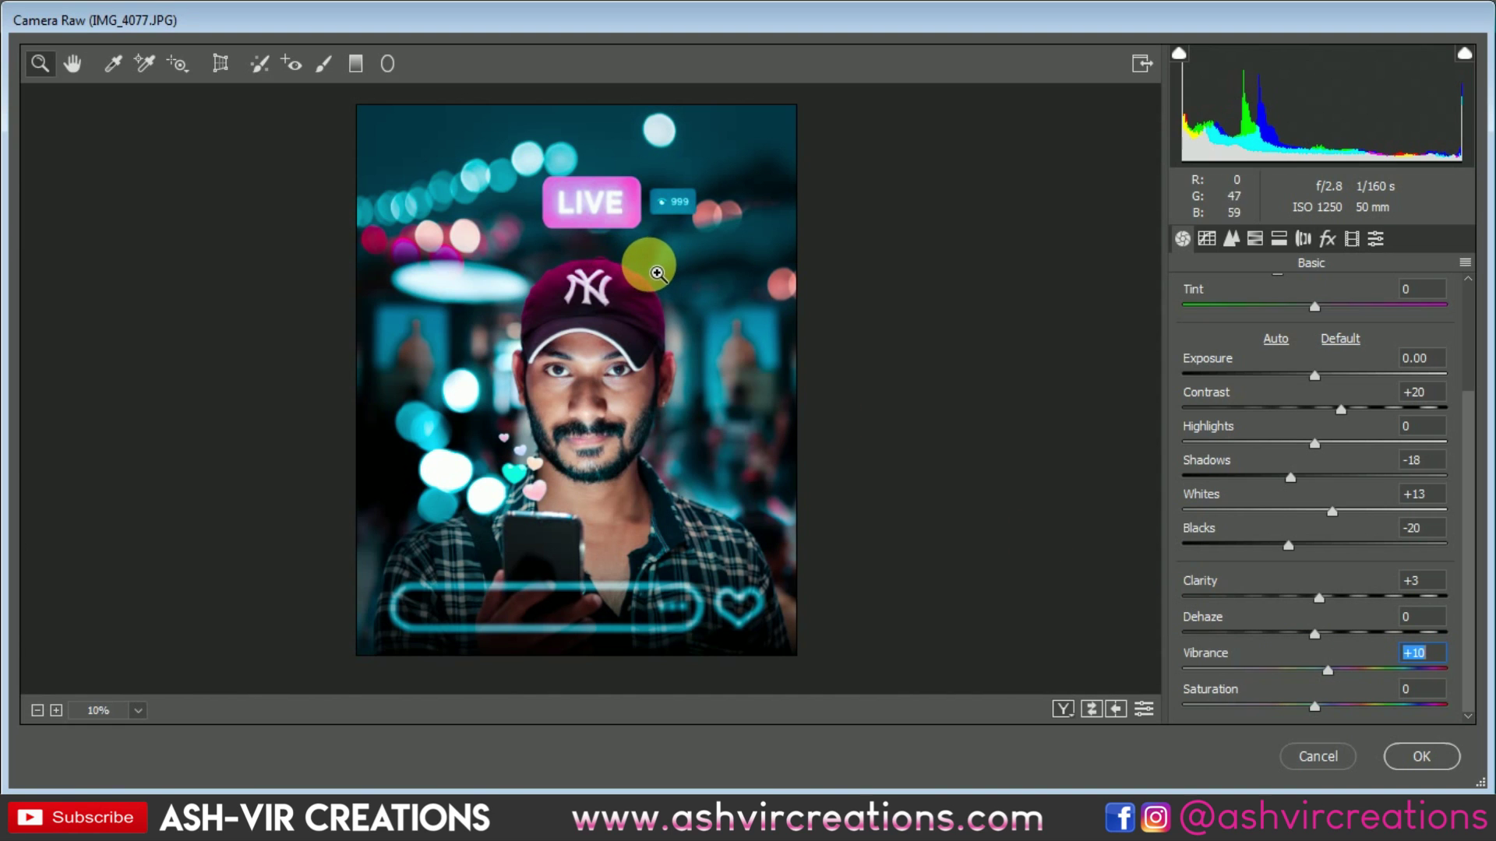
{"action": "scroll", "coordinate": [657, 273], "scroll_direction": "up", "scroll_amount": 2}
{"action": "scroll", "coordinate": [637, 326], "scroll_direction": "down", "scroll_amount": 3}
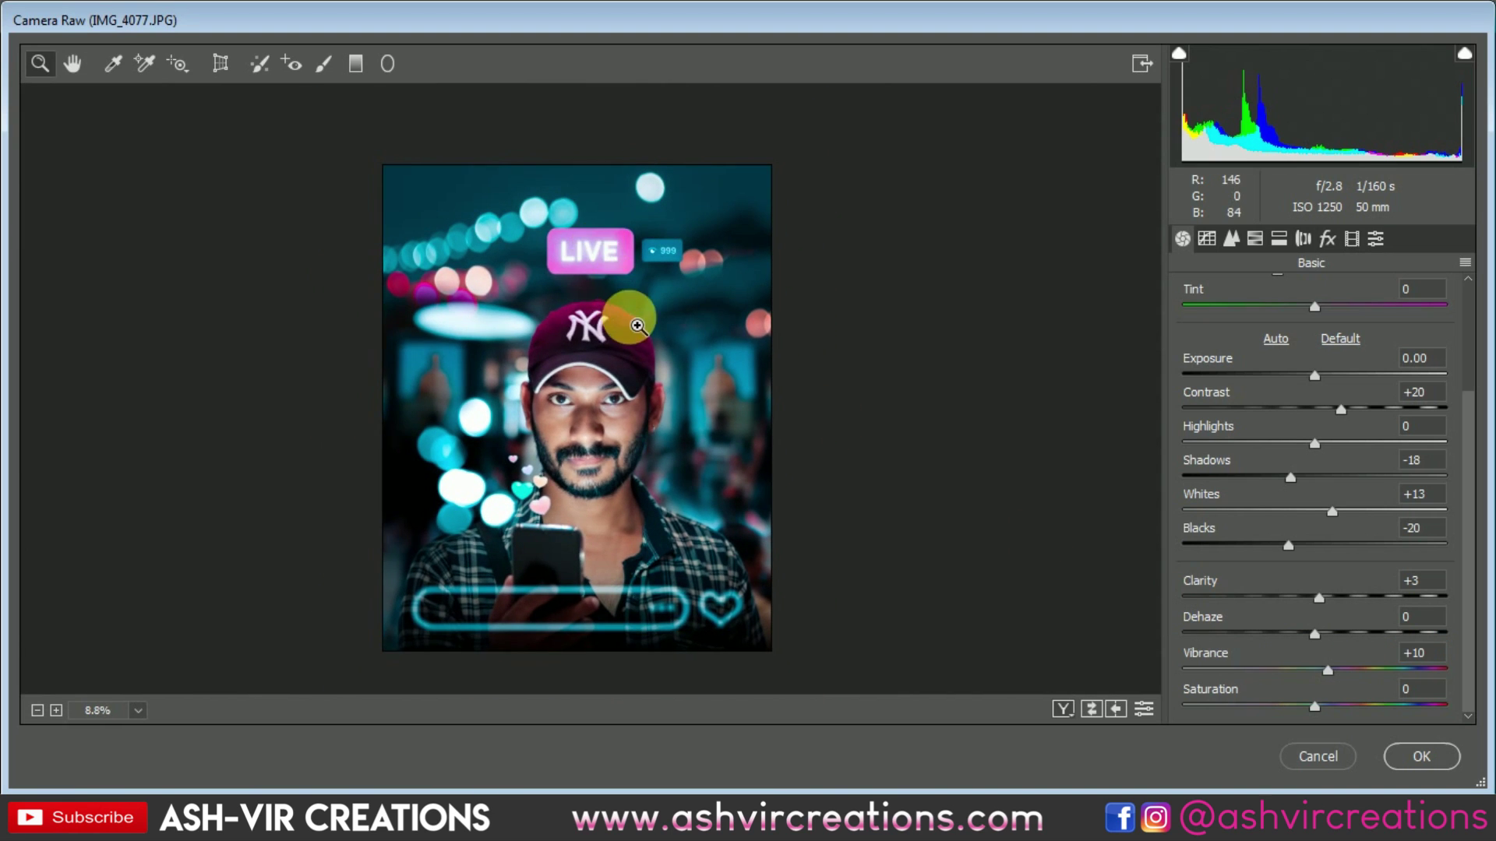
{"action": "scroll", "coordinate": [637, 325], "scroll_direction": "up", "scroll_amount": 1}
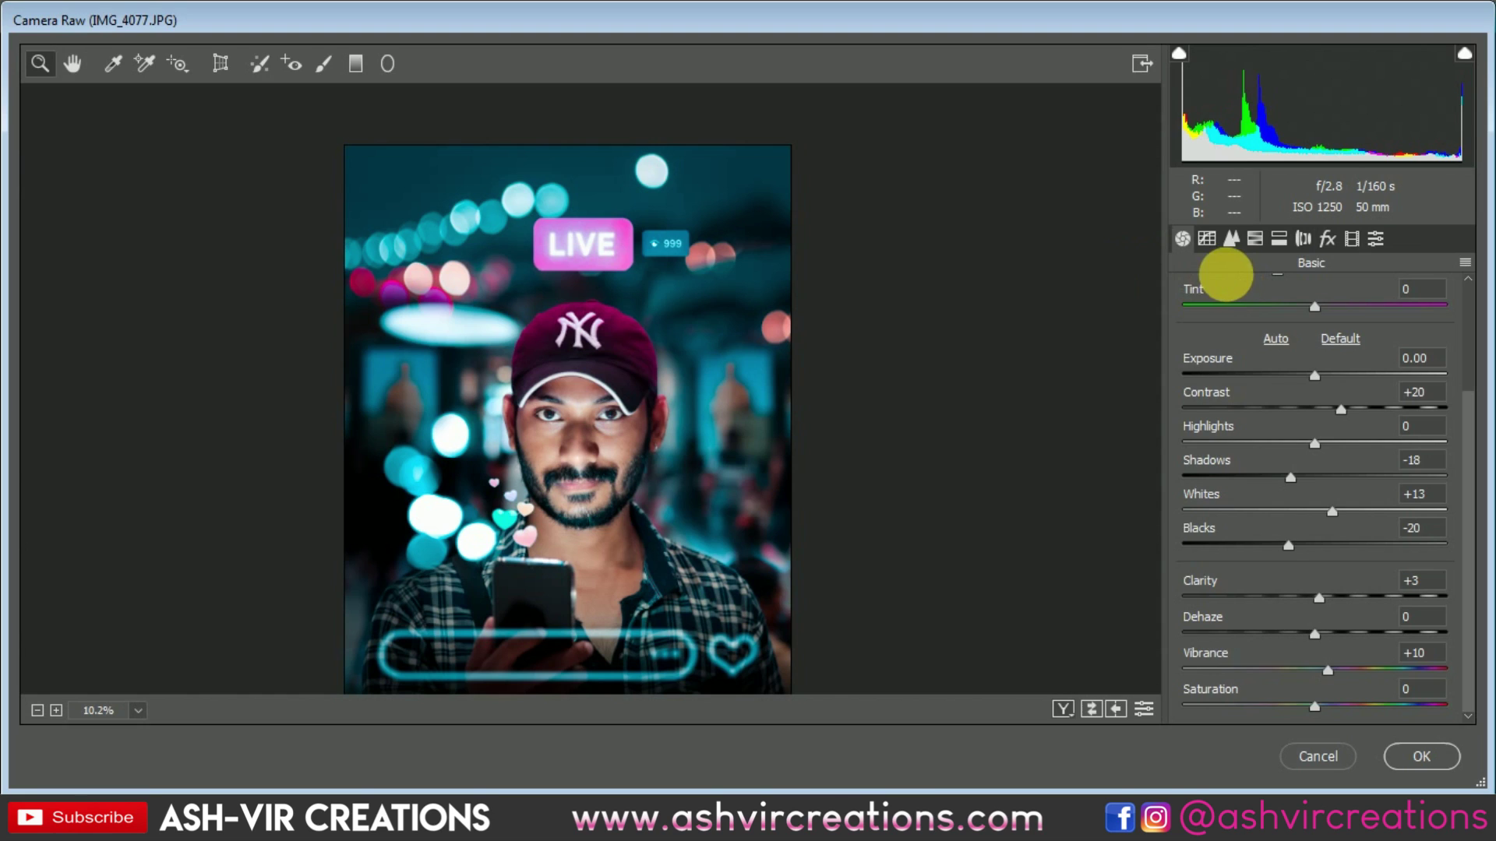
Raise the sharpening amount slightly and apply the Camera Raw adjustments to Layer 4
{"action": "left_click", "coordinate": [1207, 238]}
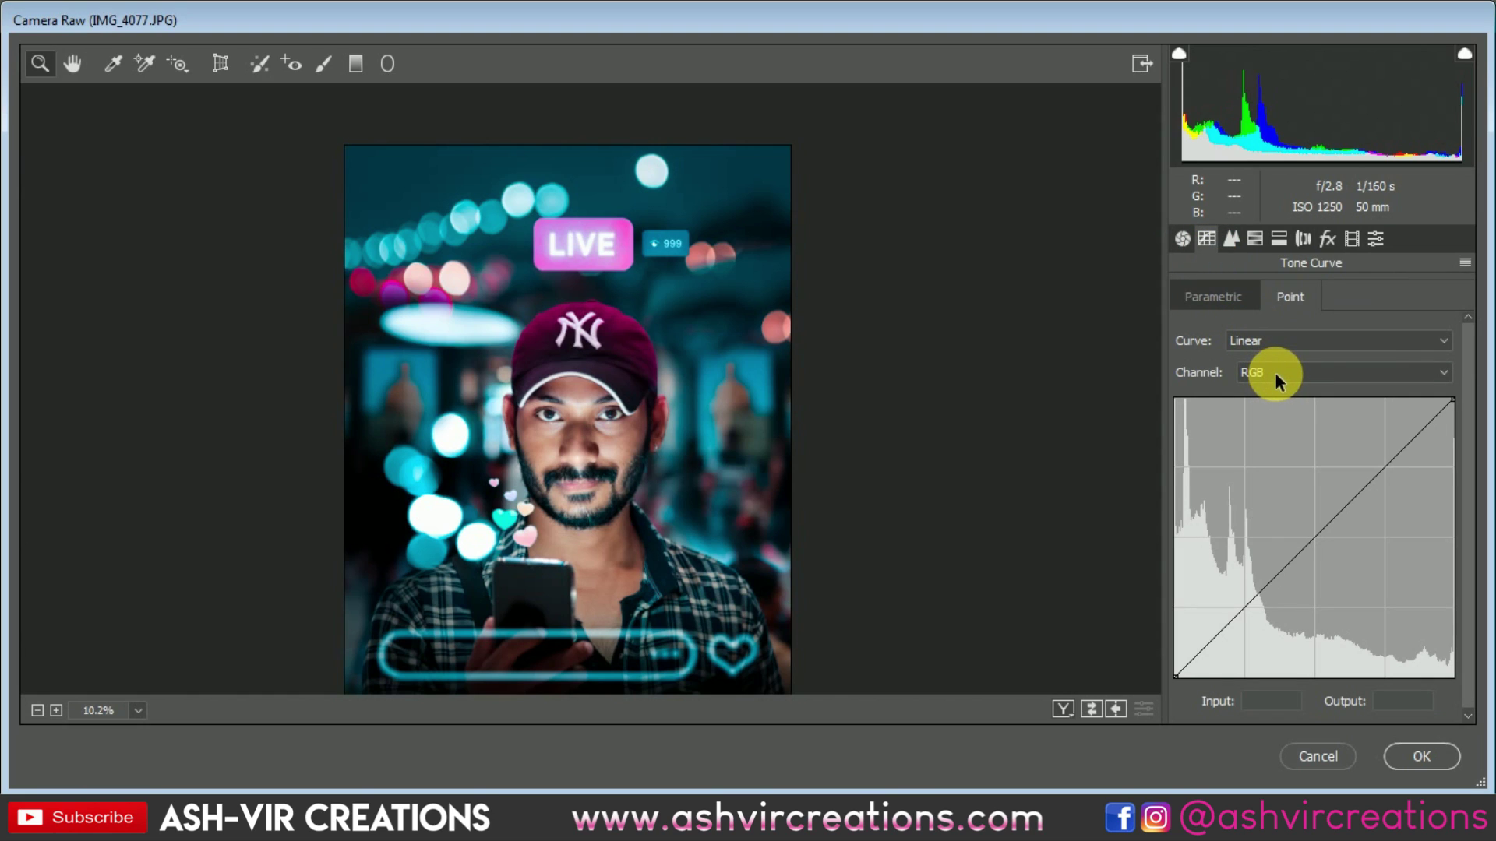
{"action": "left_click", "coordinate": [1332, 241]}
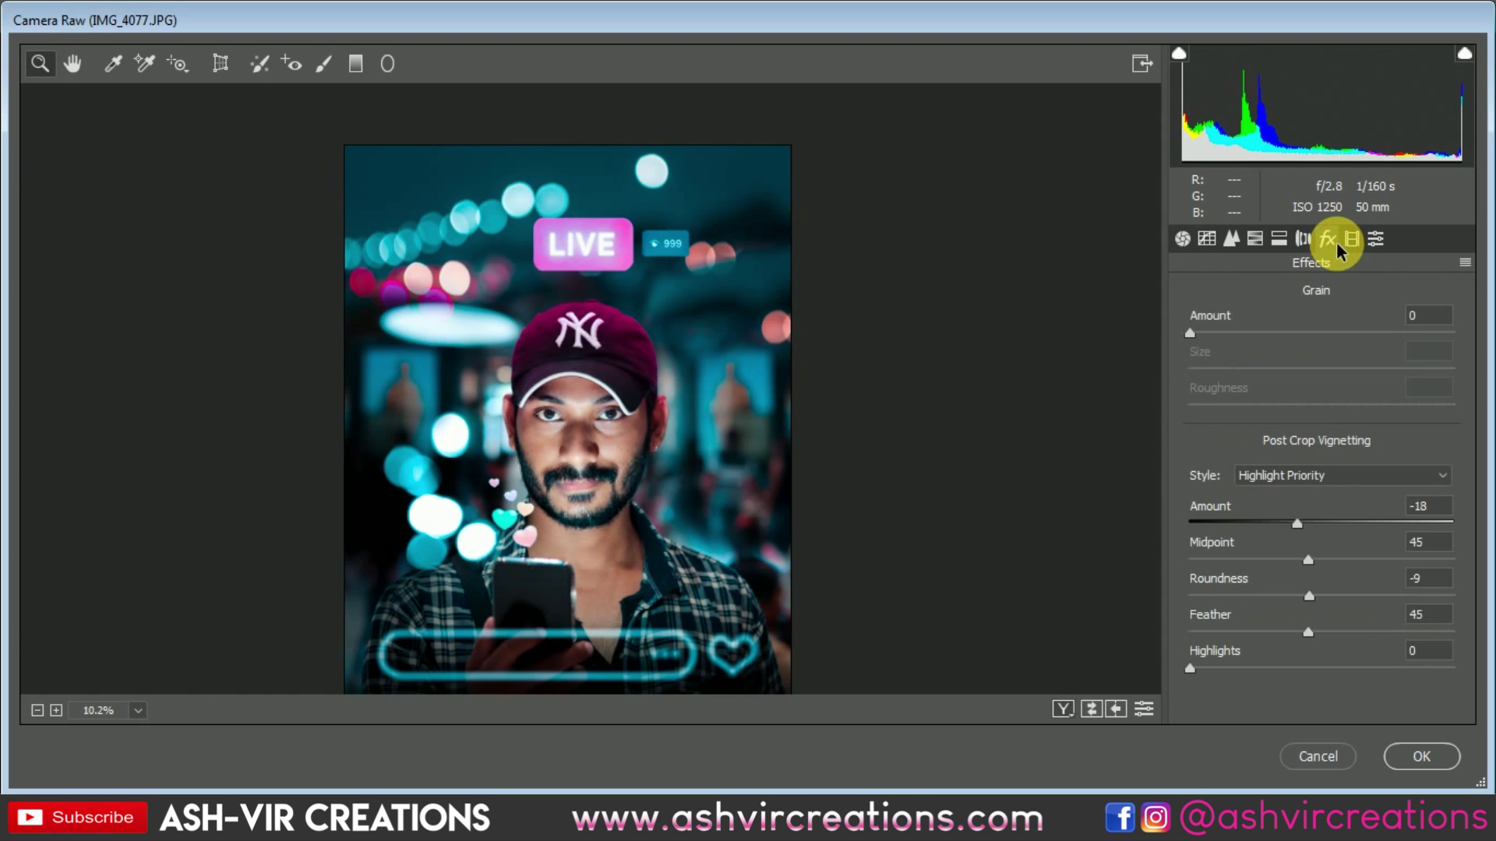
{"action": "left_click", "coordinate": [1279, 241]}
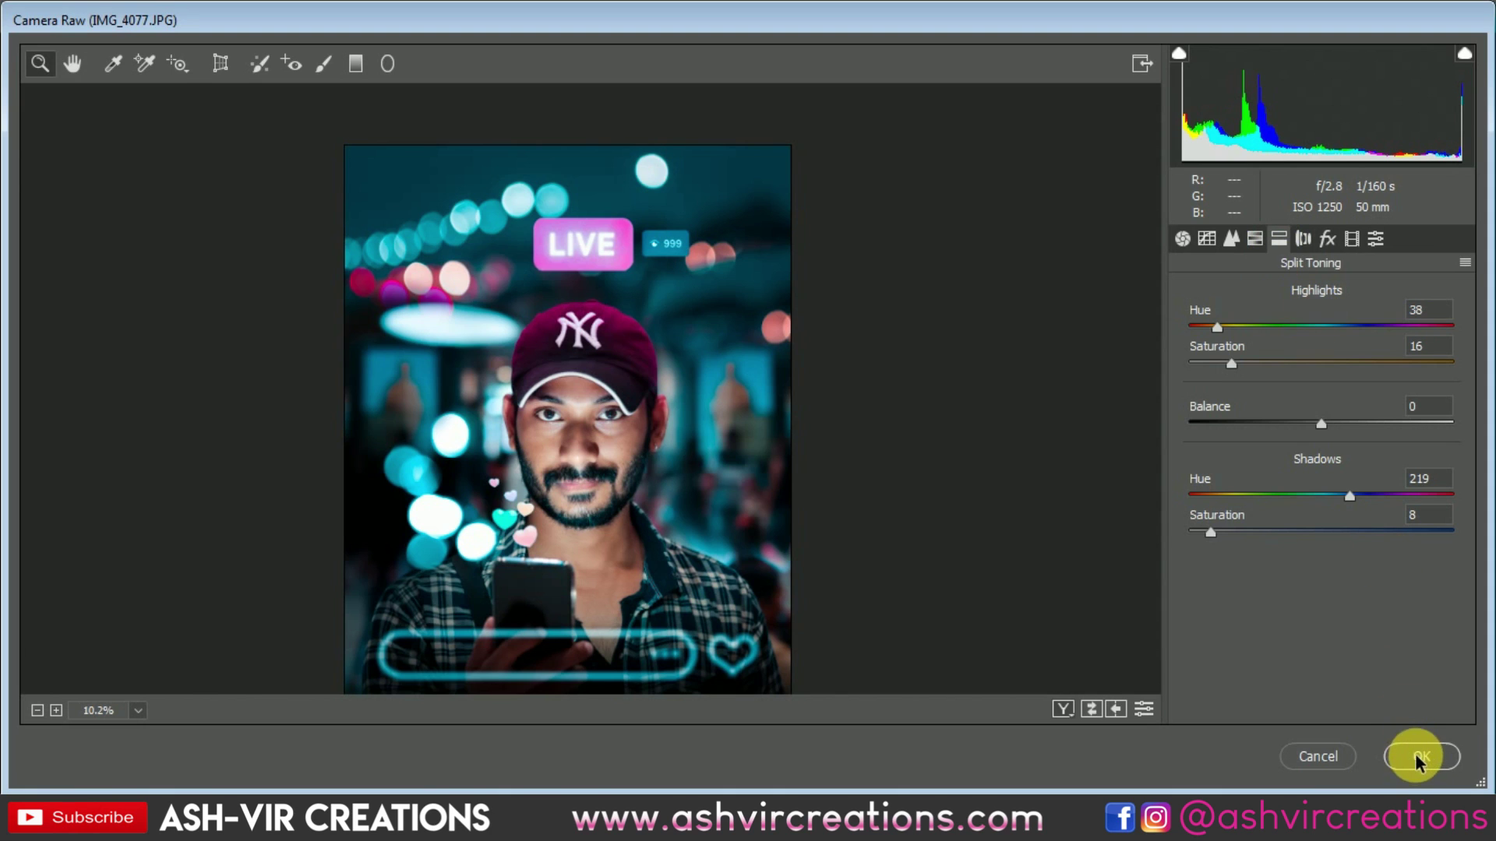
{"action": "left_click", "coordinate": [1231, 239]}
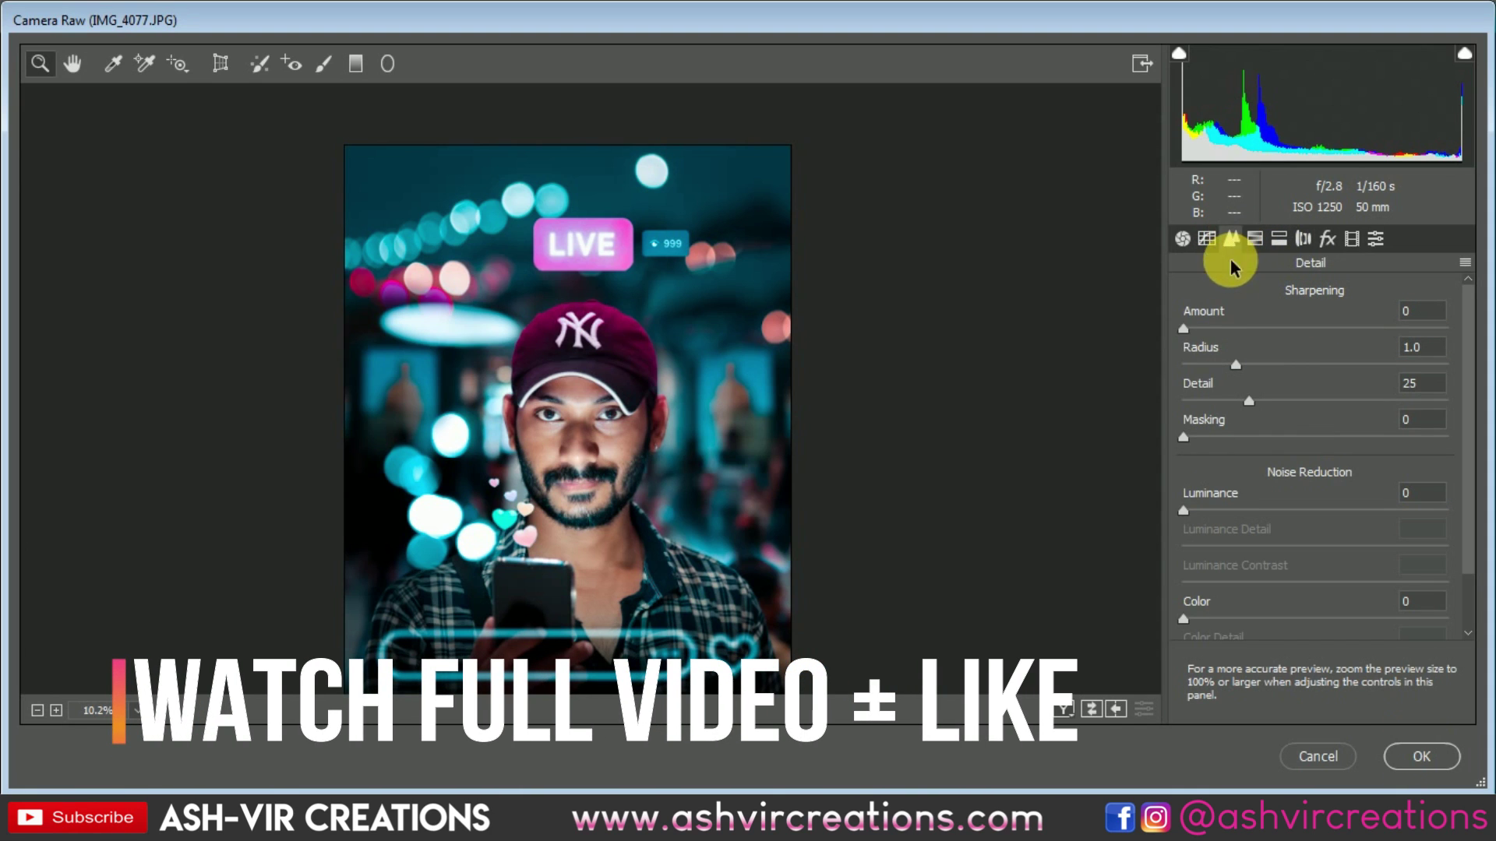
{"action": "left_click_drag", "start_coordinate": [1206, 339], "coordinate": [1216, 331]}
{"action": "left_click", "coordinate": [1420, 757]}
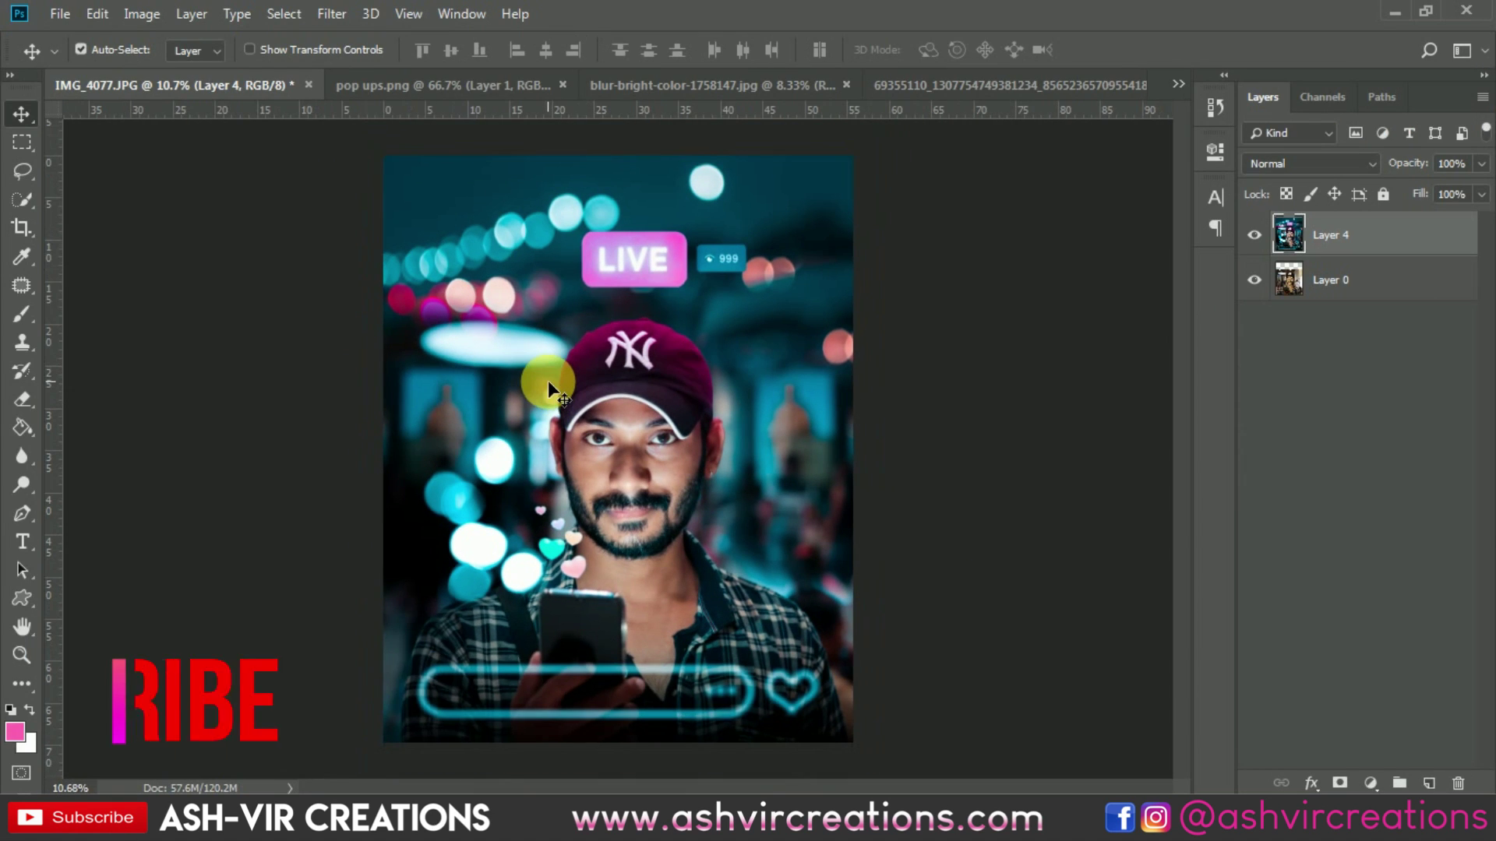
Compare the graded portrait with the original photo by repeatedly hiding and showing Layer 4, and examine the face up close
{"action": "scroll", "coordinate": [549, 380], "scroll_direction": "down", "scroll_amount": 1}
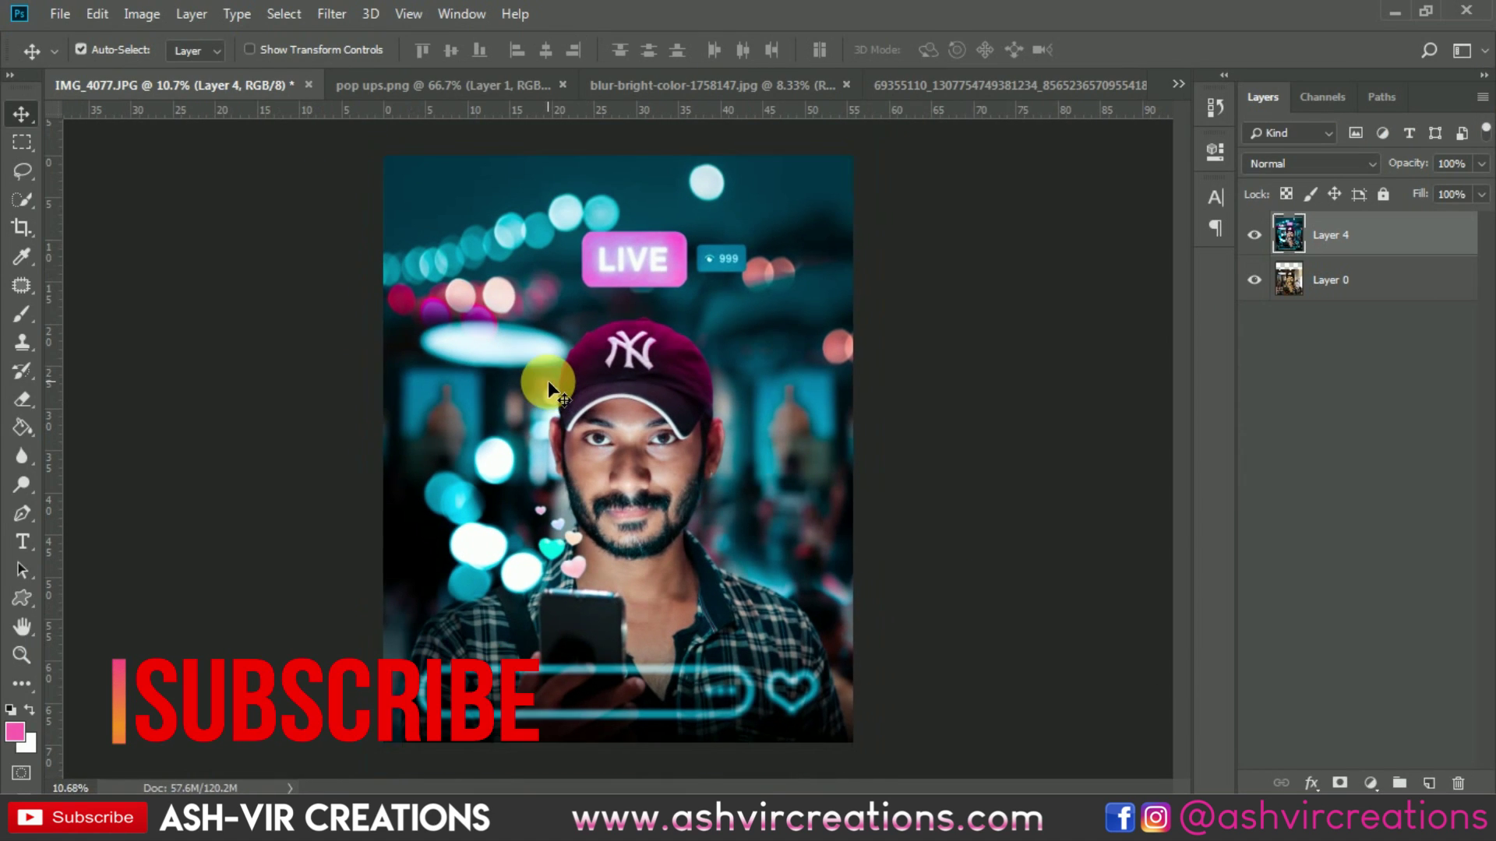
{"action": "left_click", "coordinate": [1257, 239]}
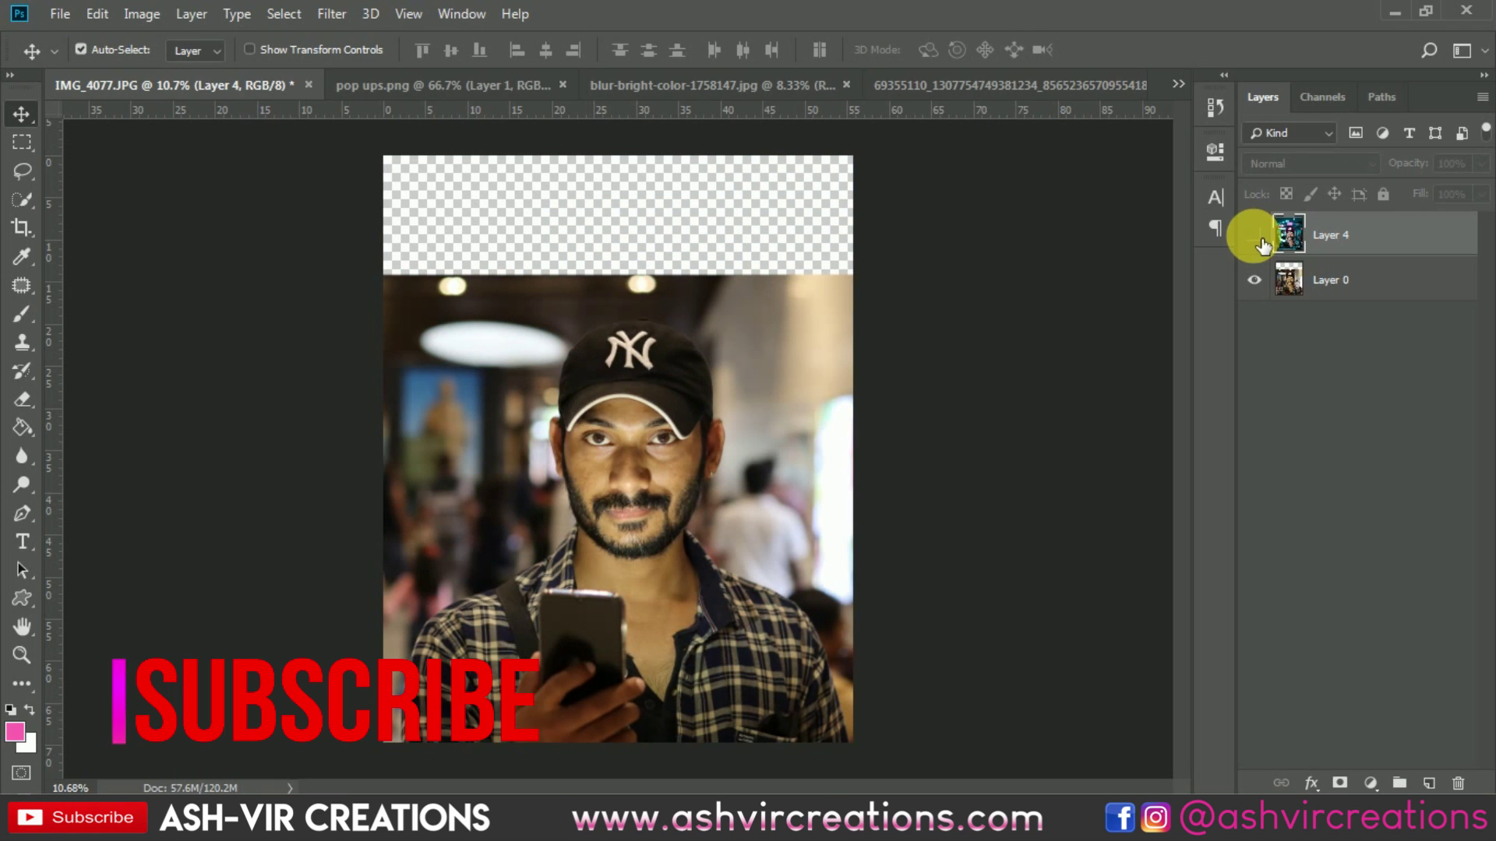
{"action": "left_click", "coordinate": [1256, 237]}
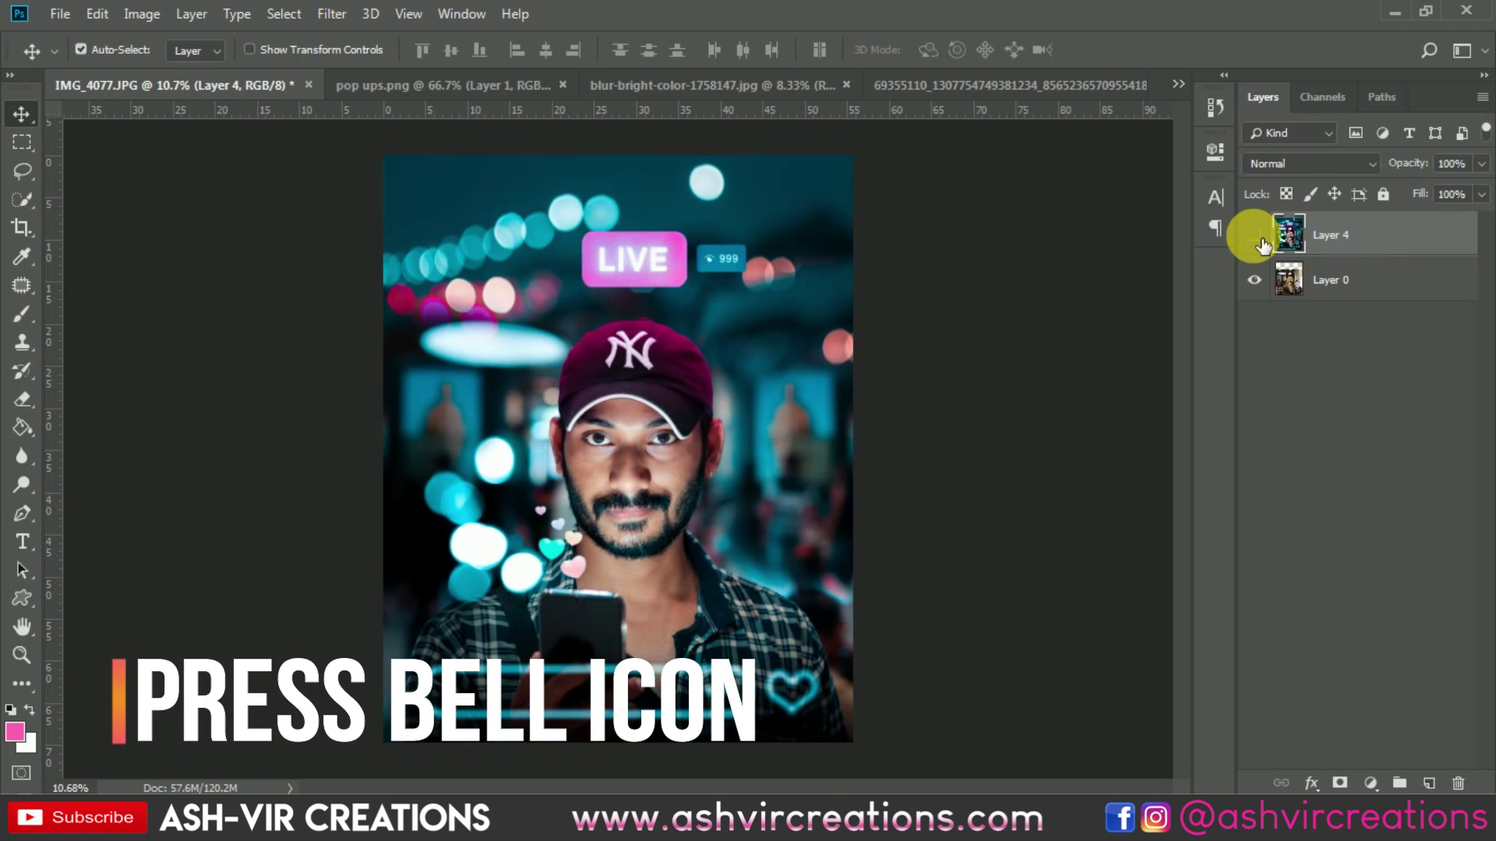
{"action": "left_click", "coordinate": [1256, 237]}
{"action": "left_click", "coordinate": [1256, 236]}
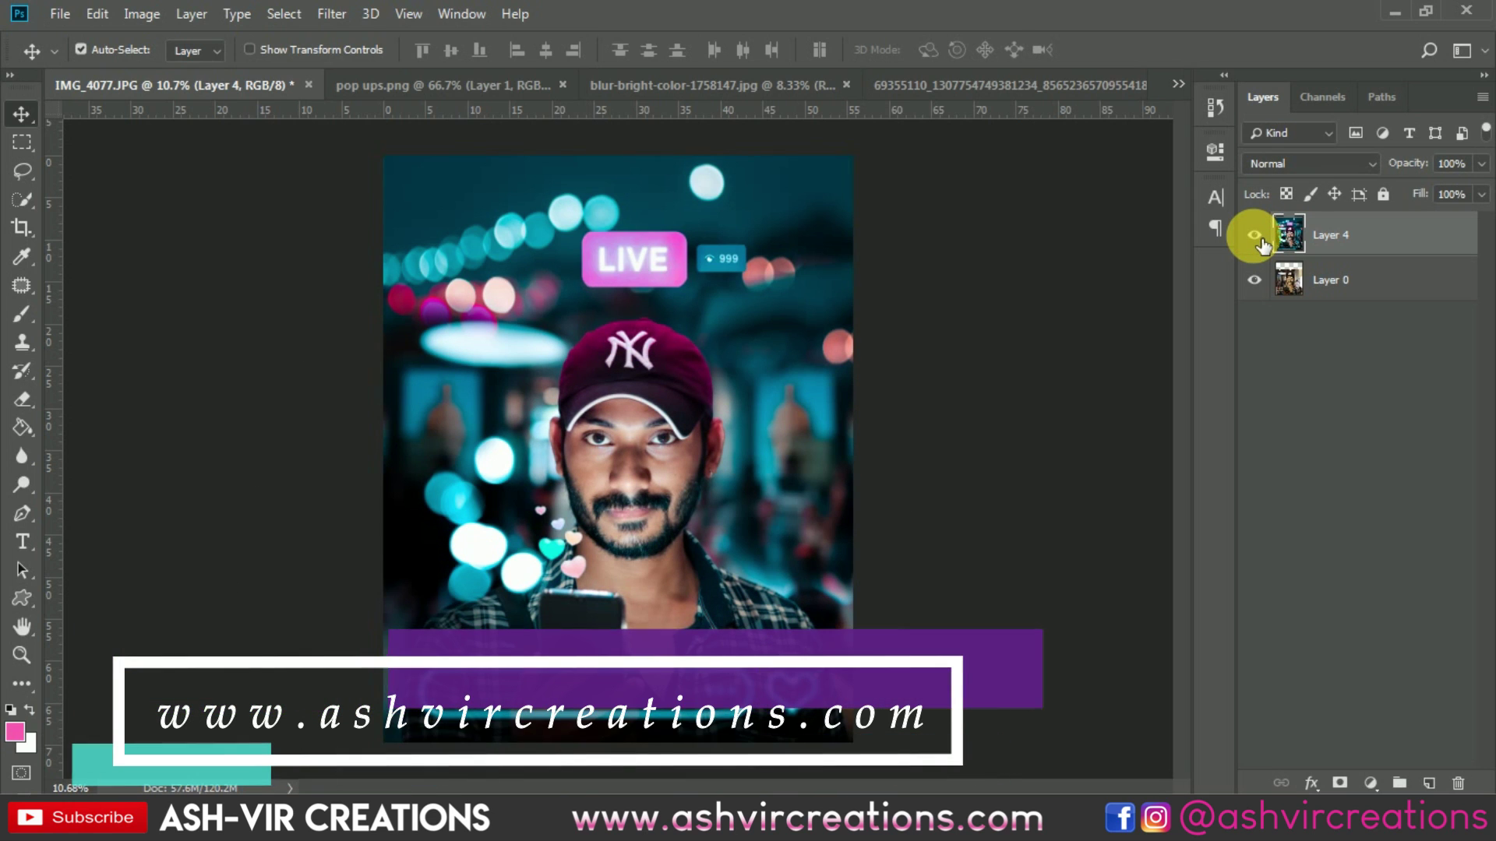
{"action": "left_click", "coordinate": [1256, 237]}
{"action": "left_click", "coordinate": [1256, 237]}
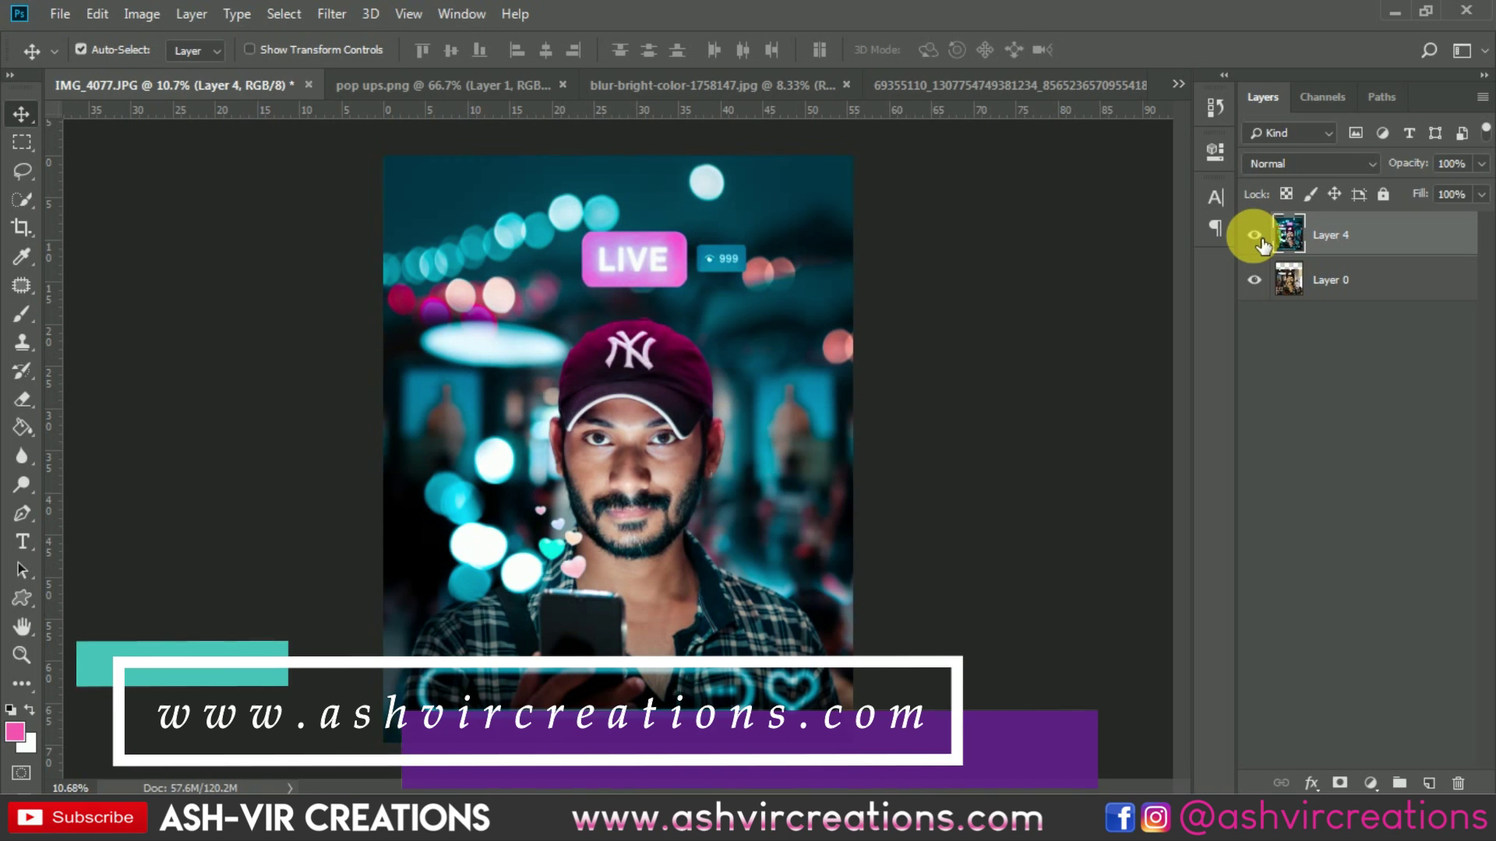
{"action": "left_click", "coordinate": [1256, 237]}
{"action": "left_click", "coordinate": [1256, 237]}
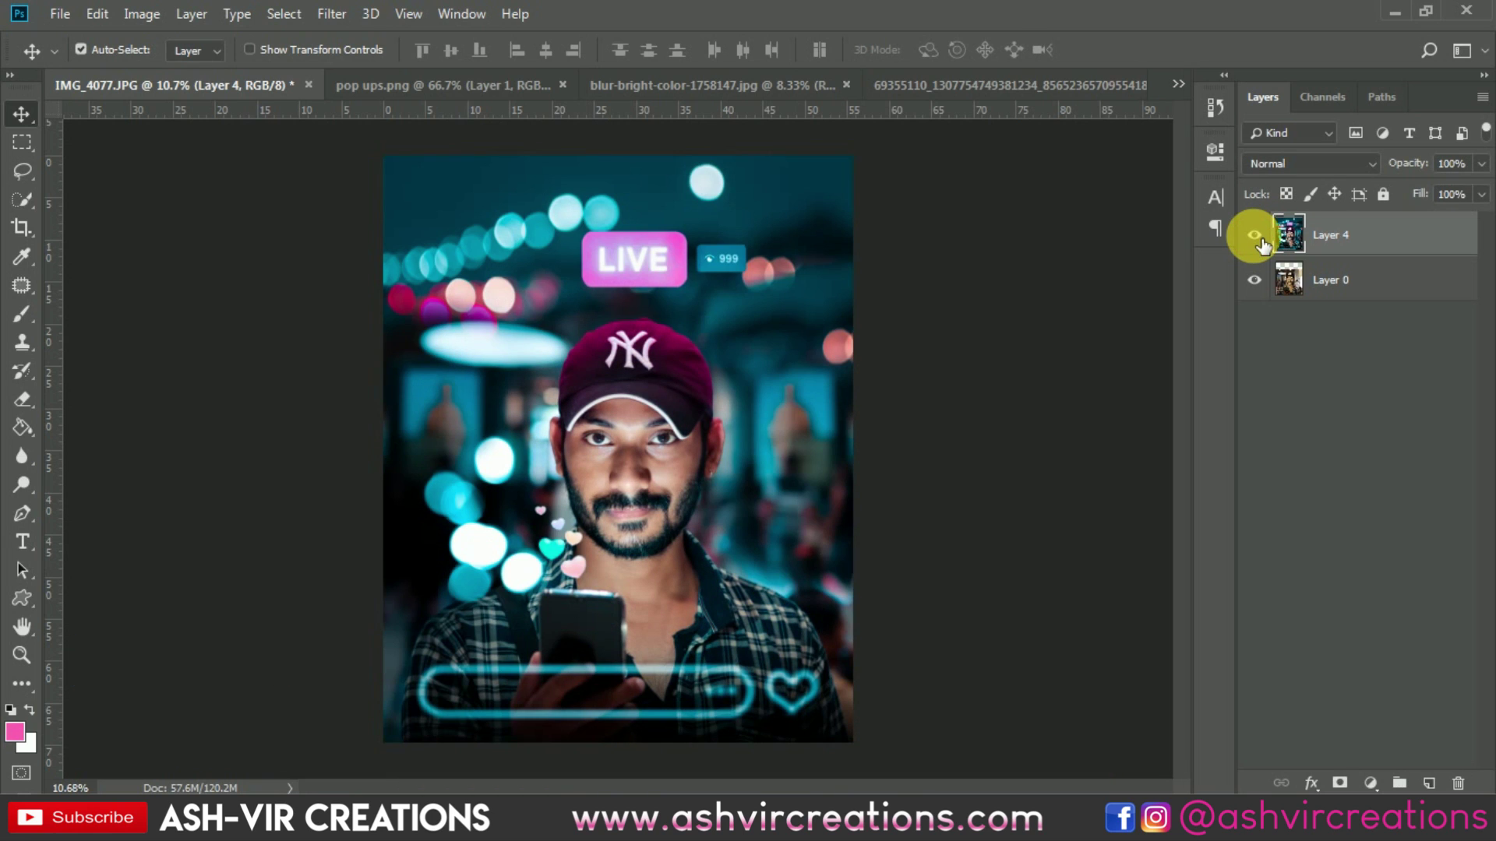
{"action": "left_click", "coordinate": [1256, 237]}
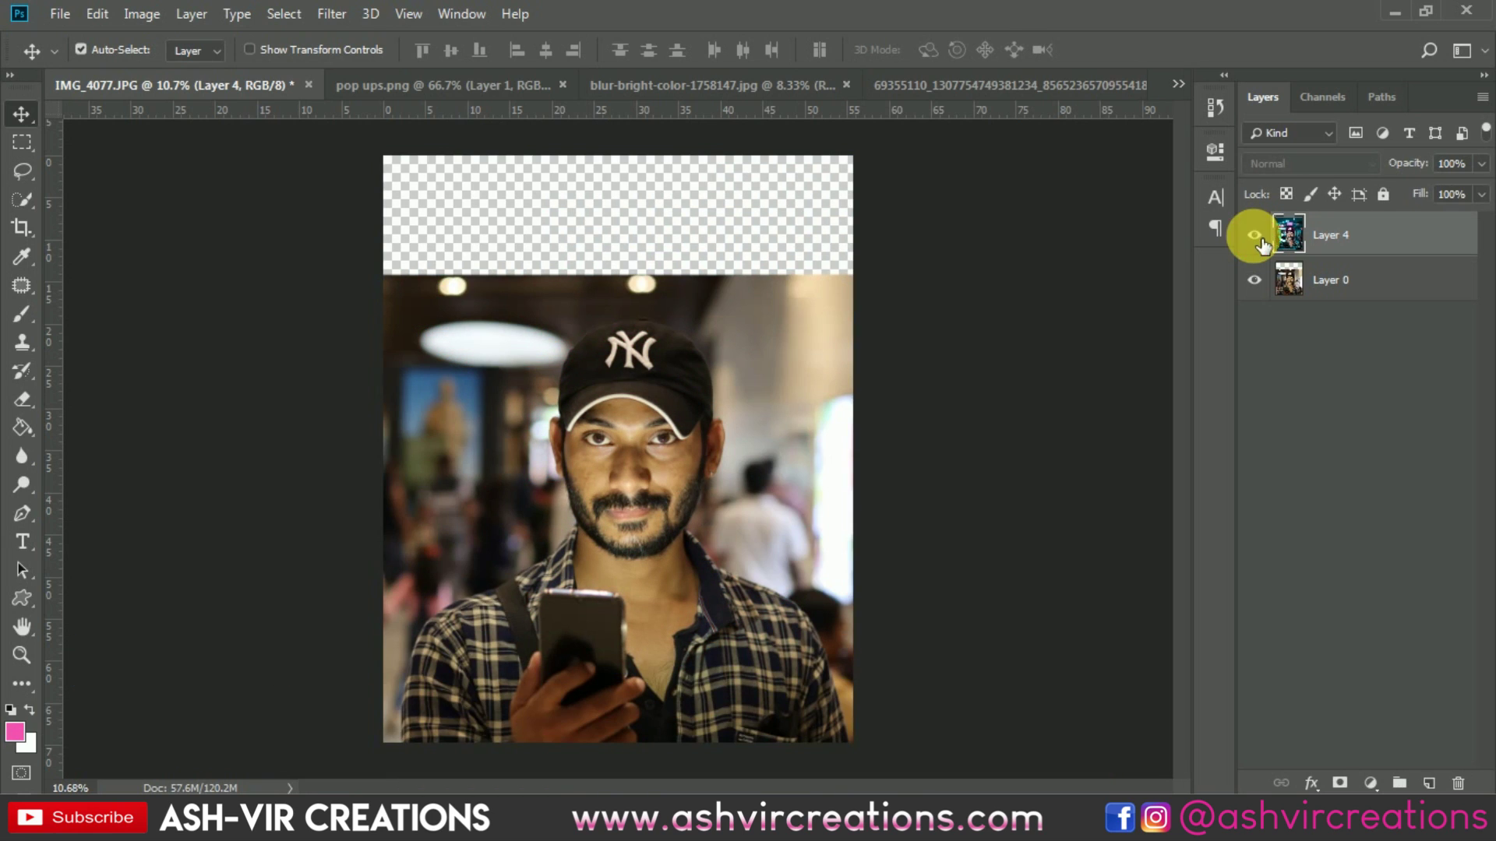
{"action": "left_click", "coordinate": [1256, 237]}
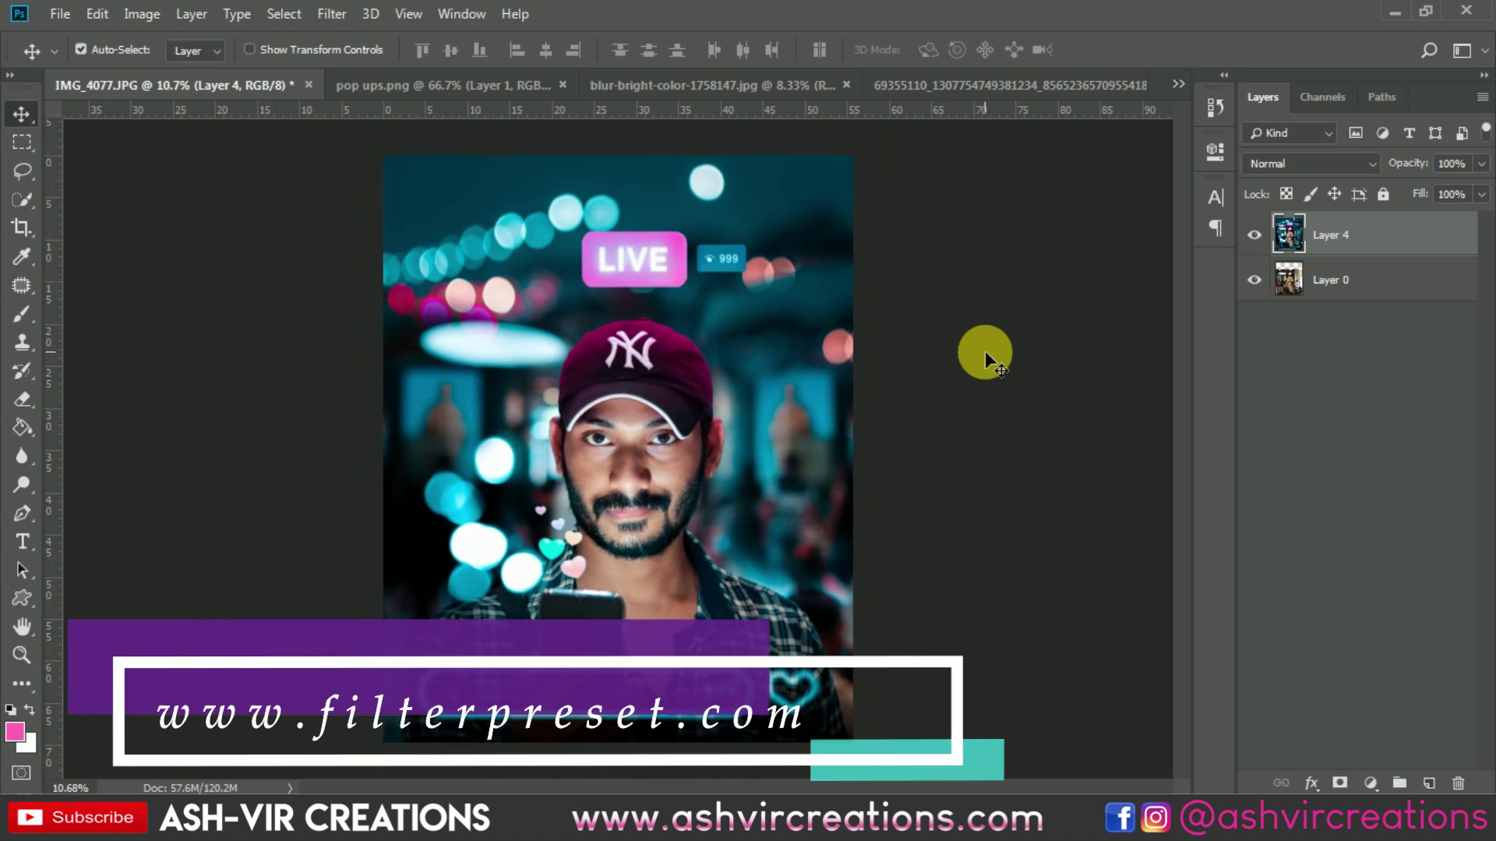
{"action": "scroll", "coordinate": [797, 447], "scroll_direction": "up", "scroll_amount": 5}
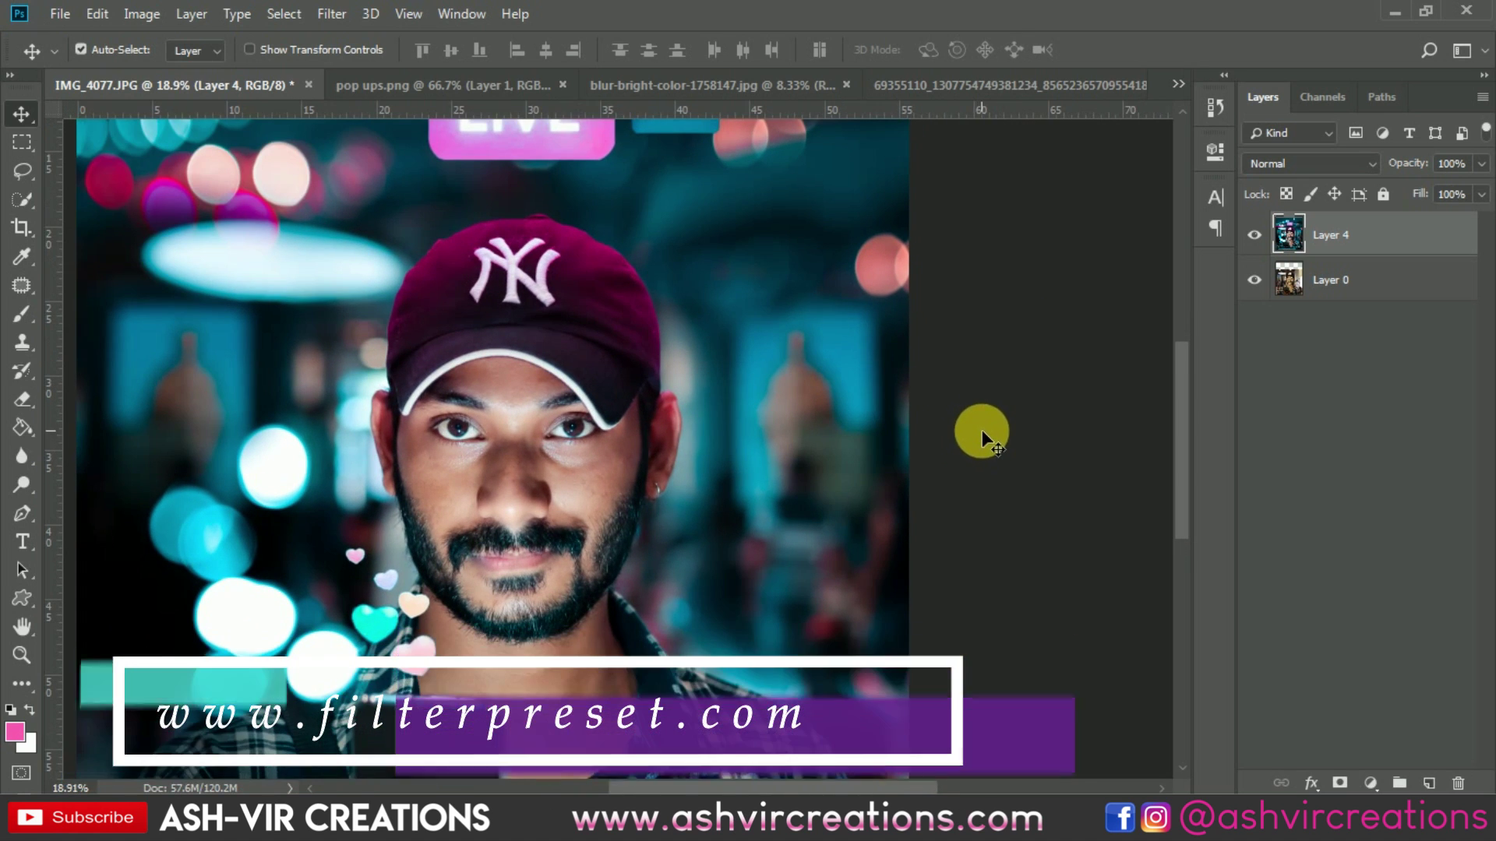
{"action": "scroll", "coordinate": [970, 440], "scroll_direction": "down", "scroll_amount": 5}
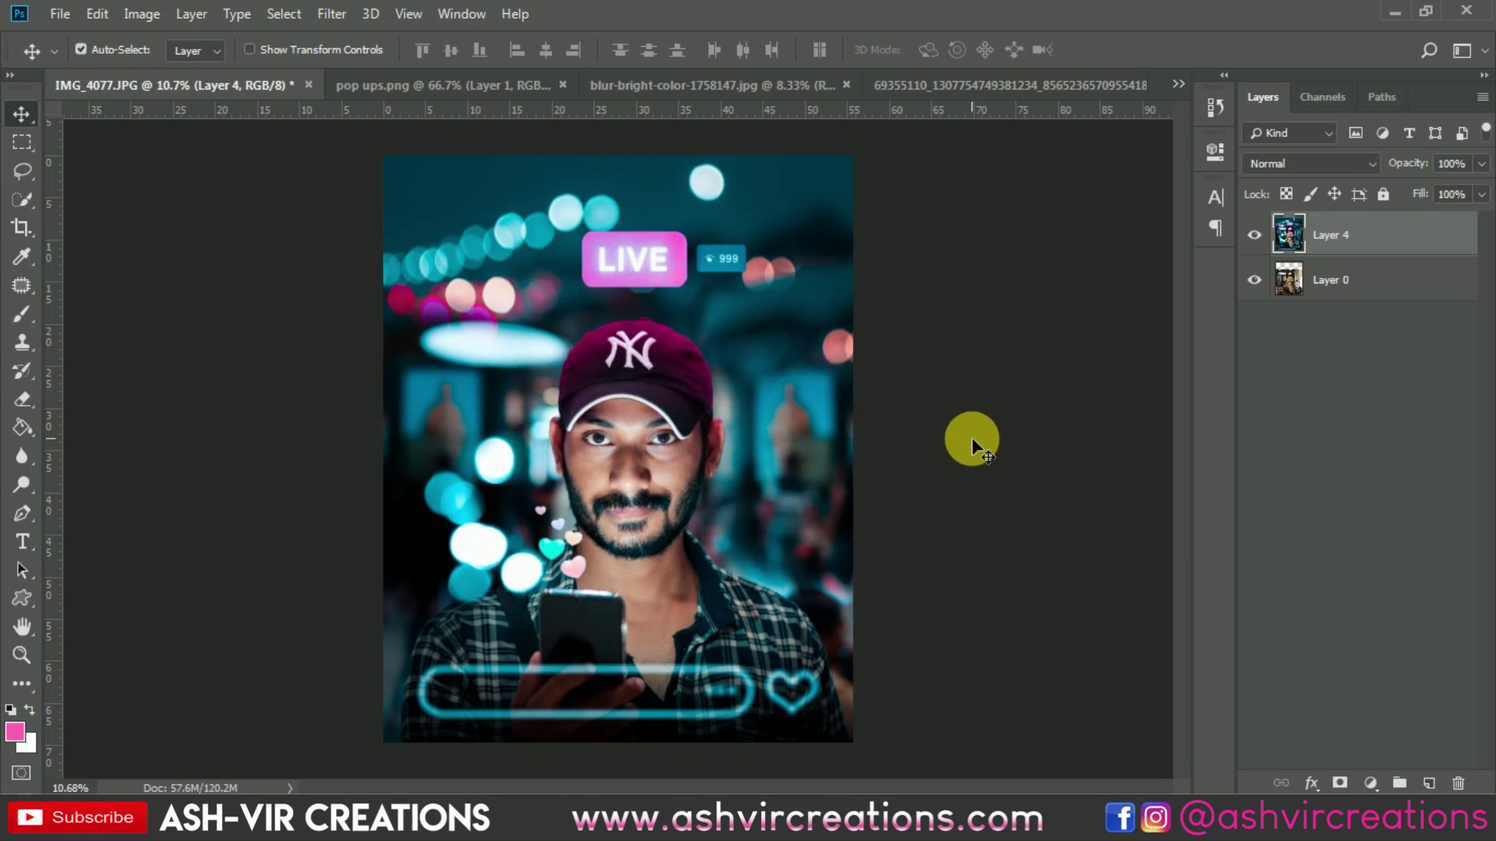
{"action": "left_click", "coordinate": [1254, 236]}
{"action": "left_click", "coordinate": [1256, 237]}
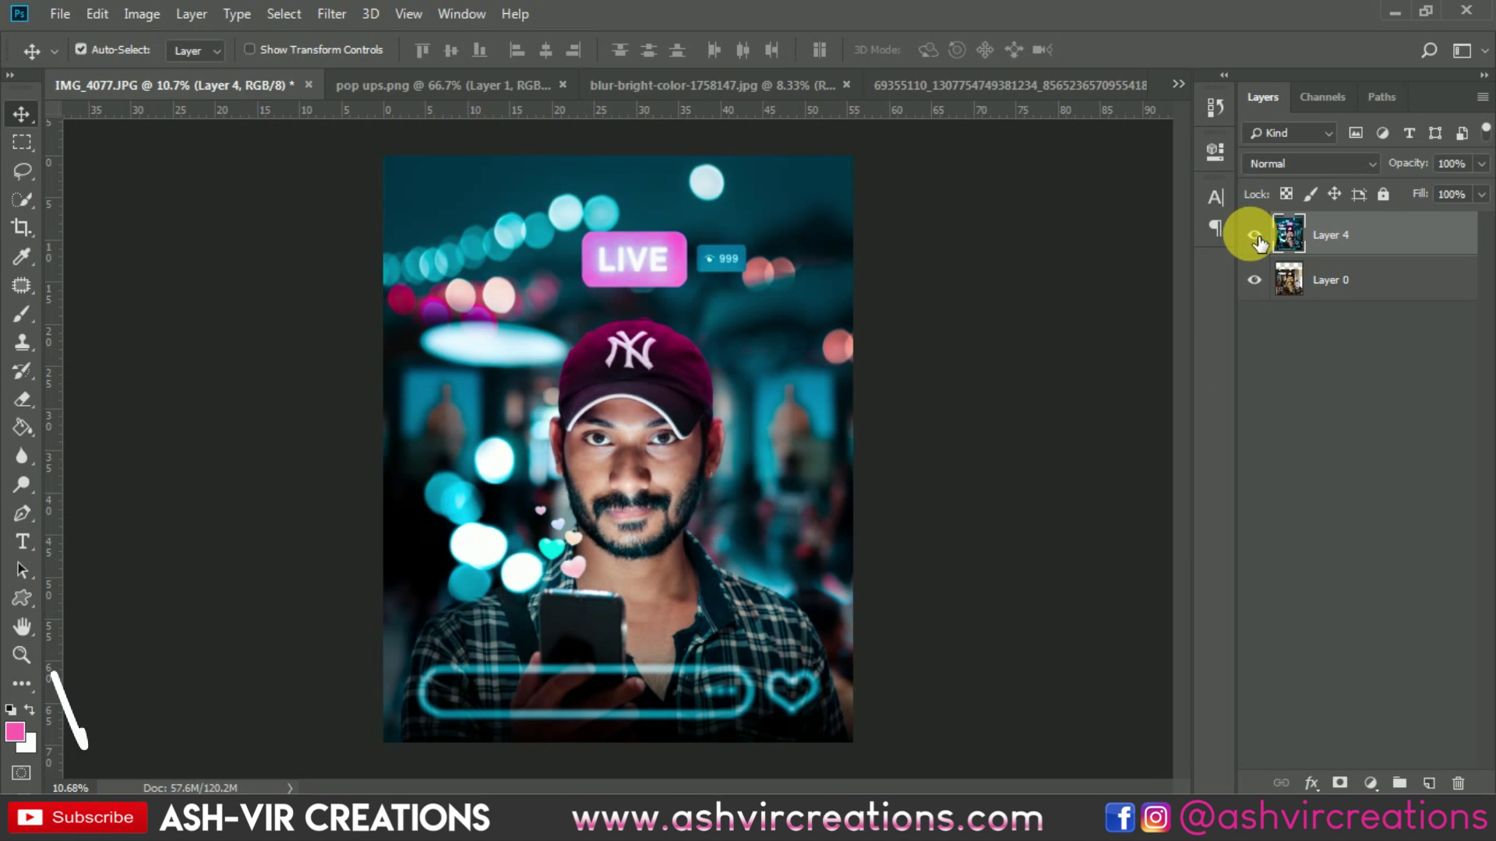
{"action": "left_click", "coordinate": [1254, 235]}
{"action": "left_click", "coordinate": [1254, 236]}
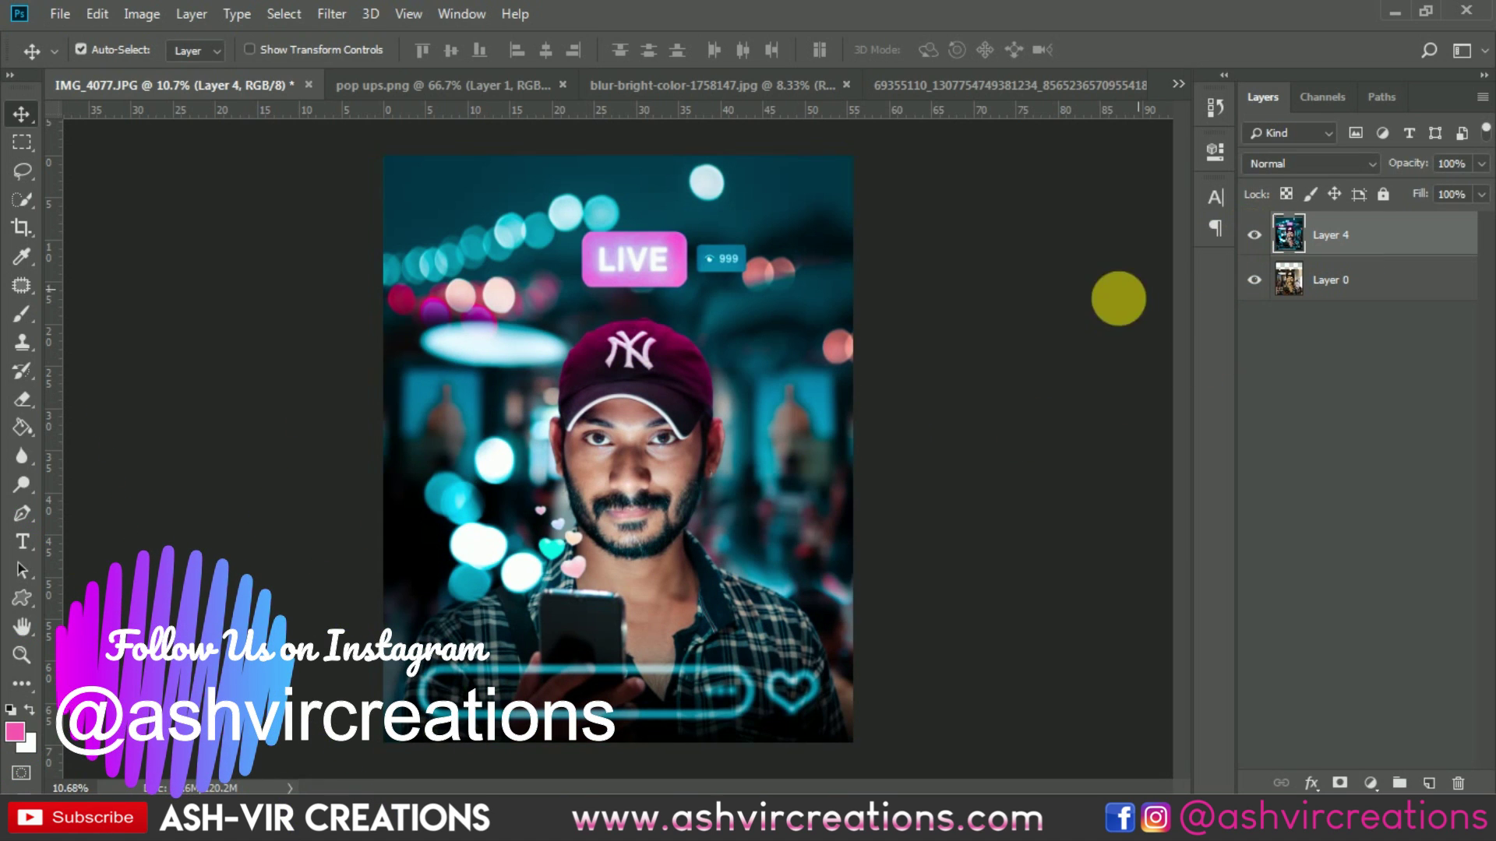